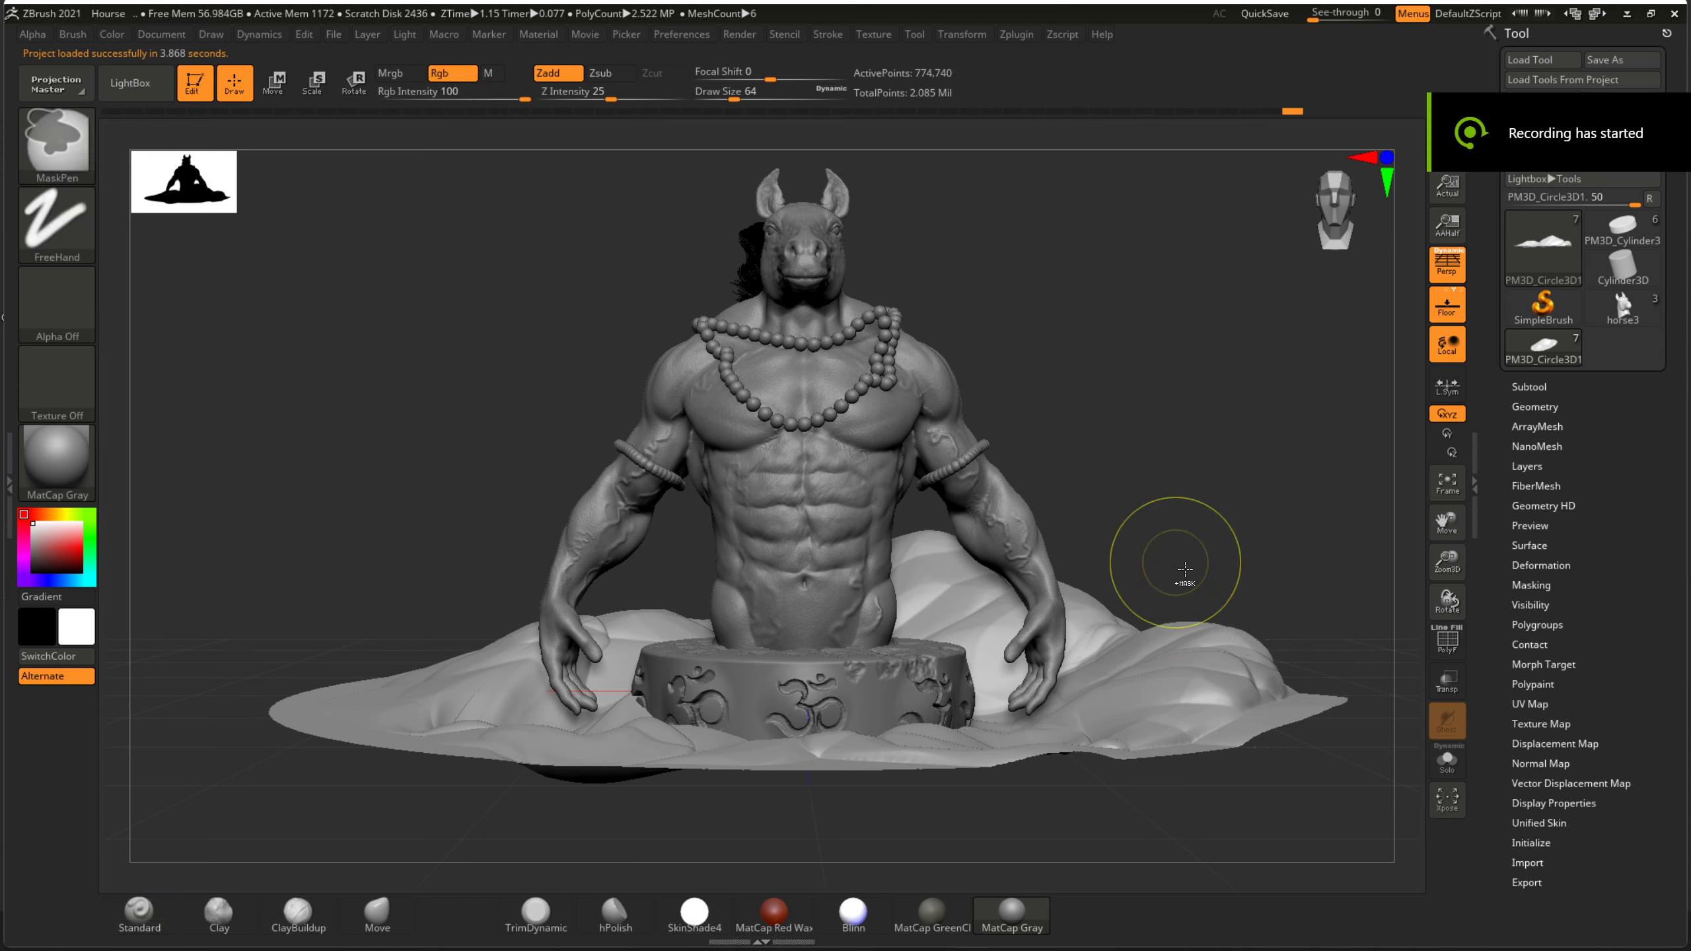
- With the Move gizmo, stretch the cloth base into tall peaks, then stretch the pedestal cylinder taller
left_click(273, 83)
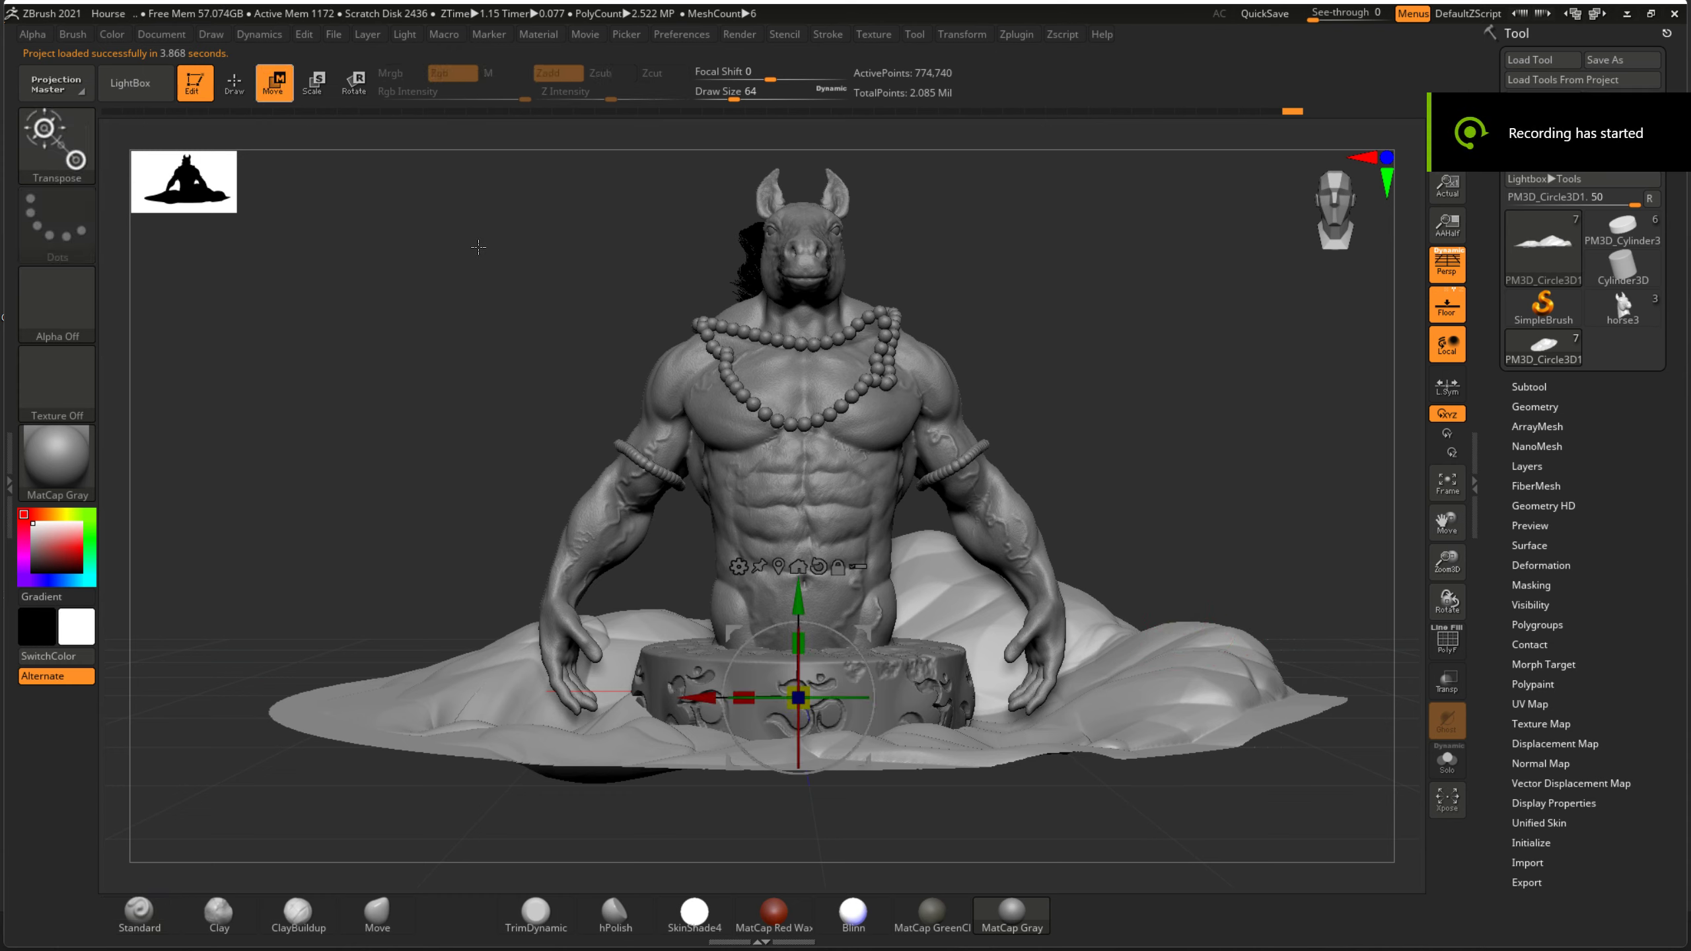
left_click_drag(810, 623, 812, 623)
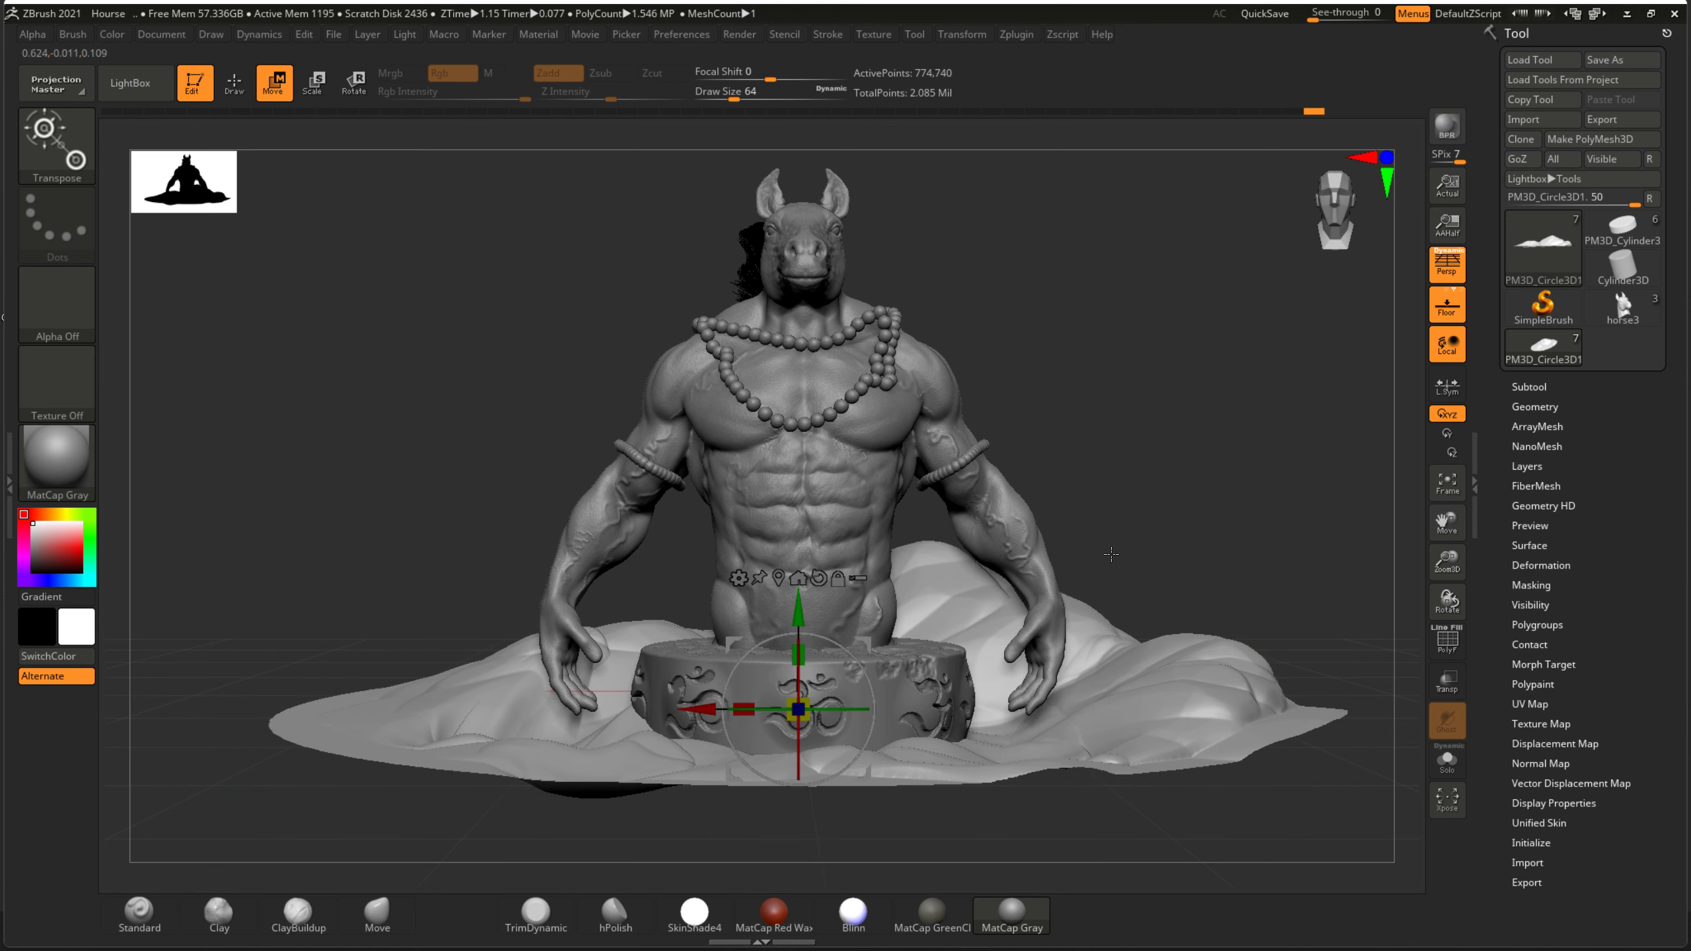
left_click_drag(798, 657, 886, 300)
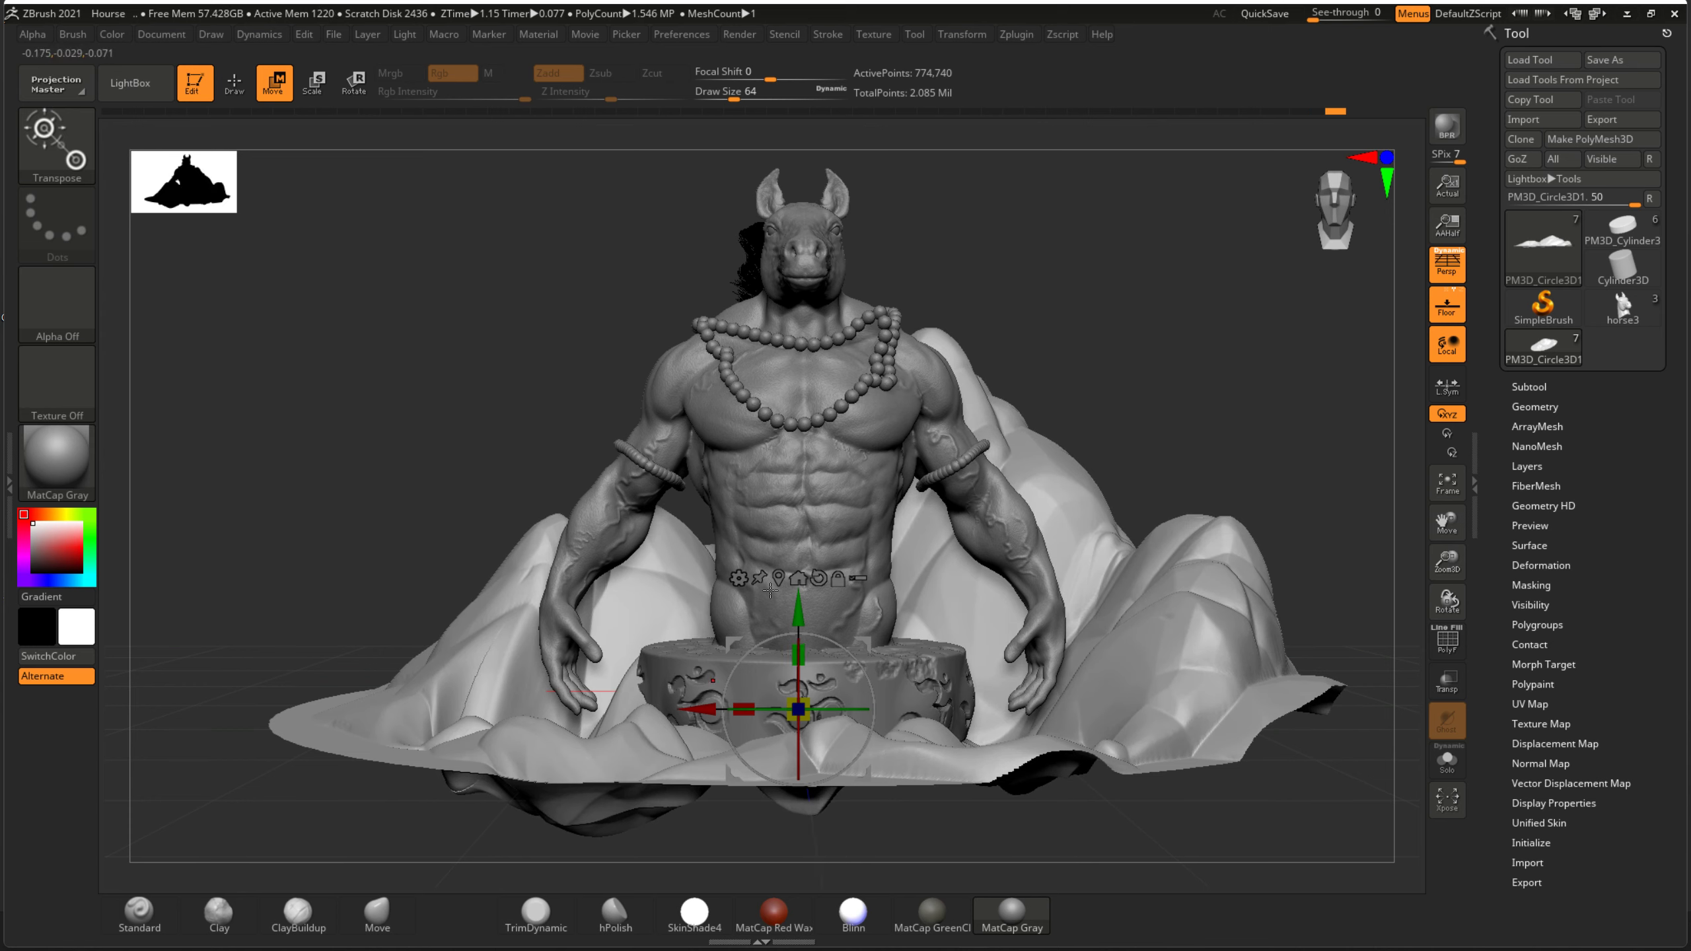
left_click_drag(820, 622, 812, 676)
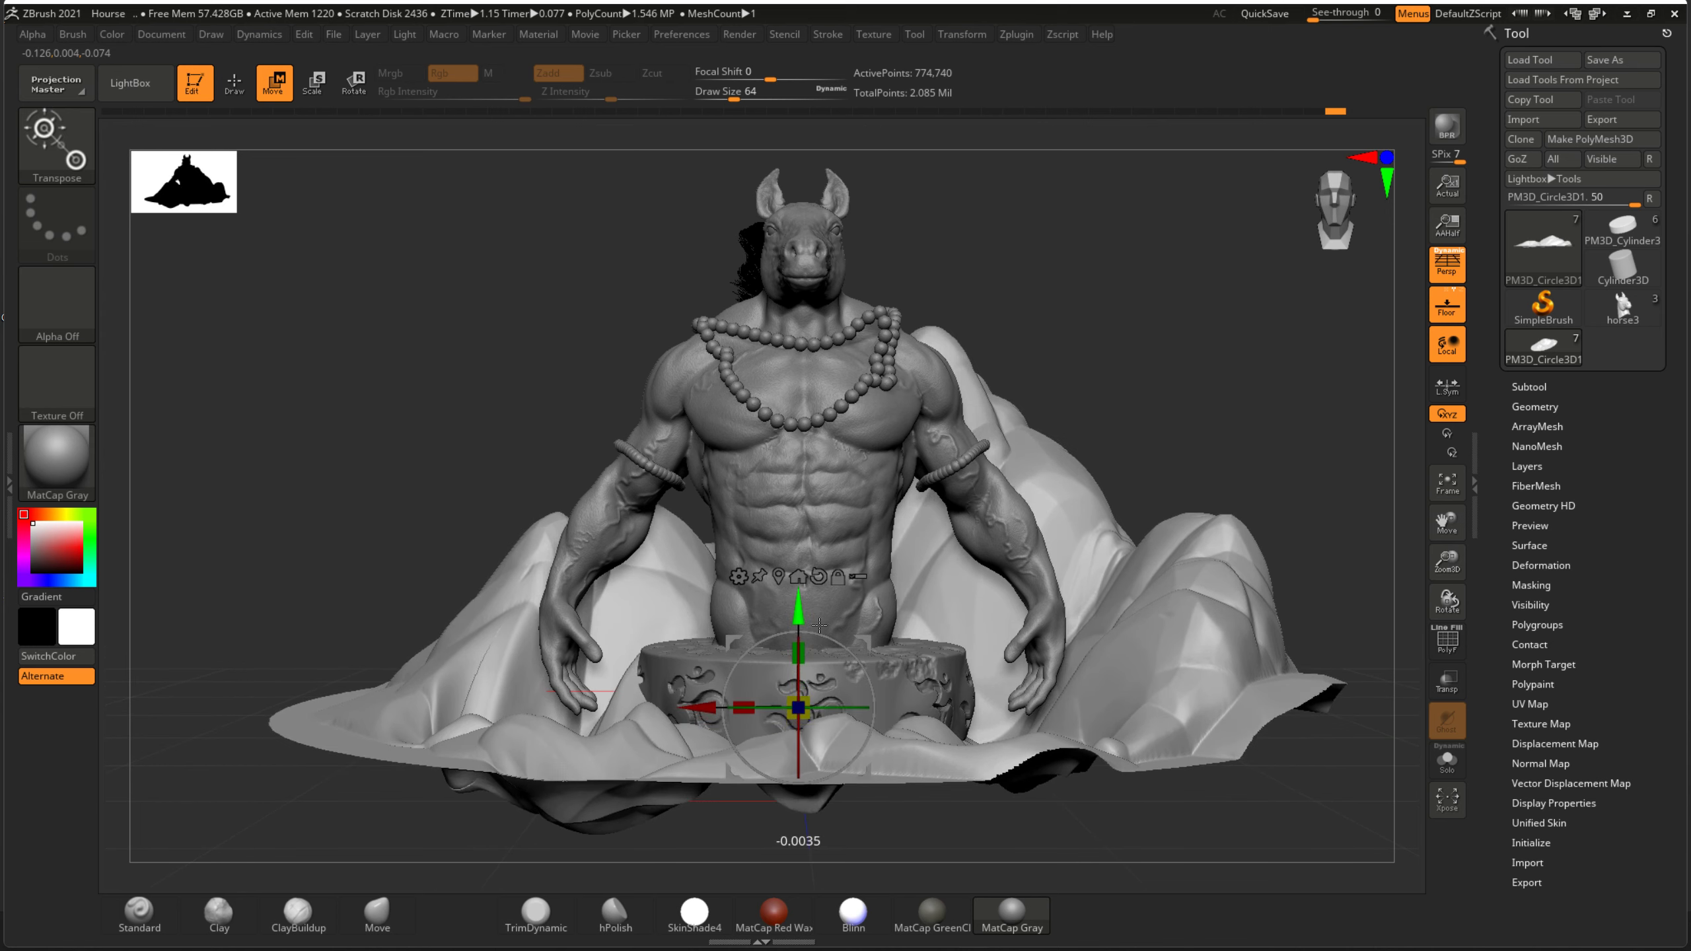
left_click_drag(812, 675, 804, 648)
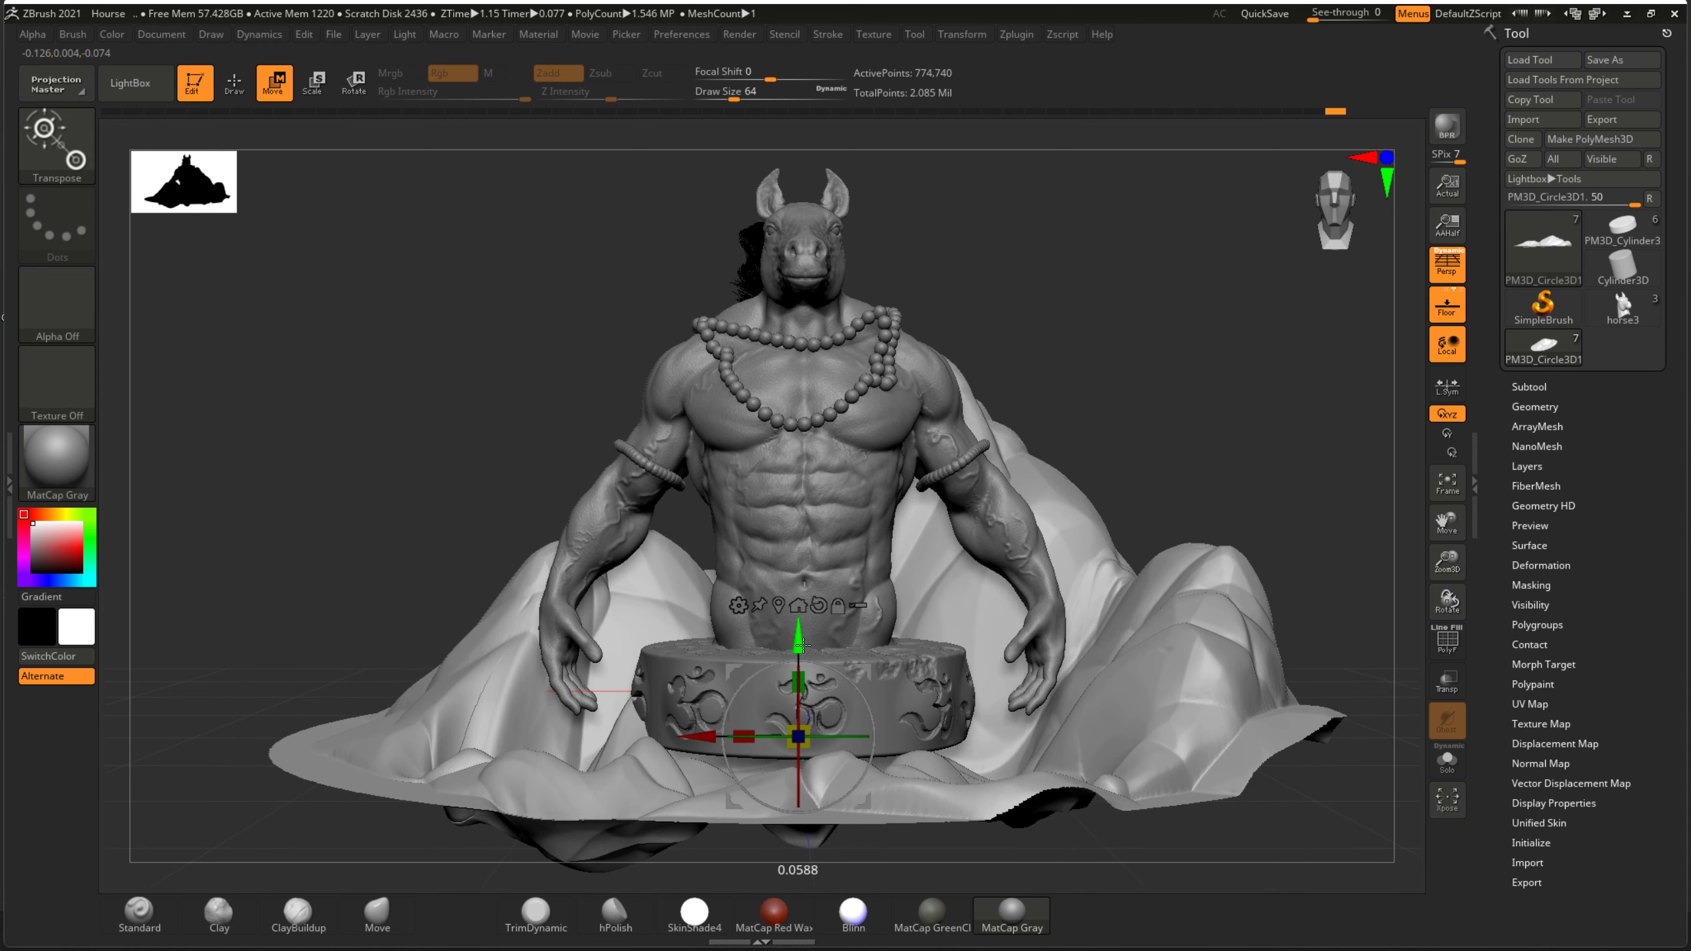
left_click(921, 705)
left_click_drag(802, 640, 823, 565)
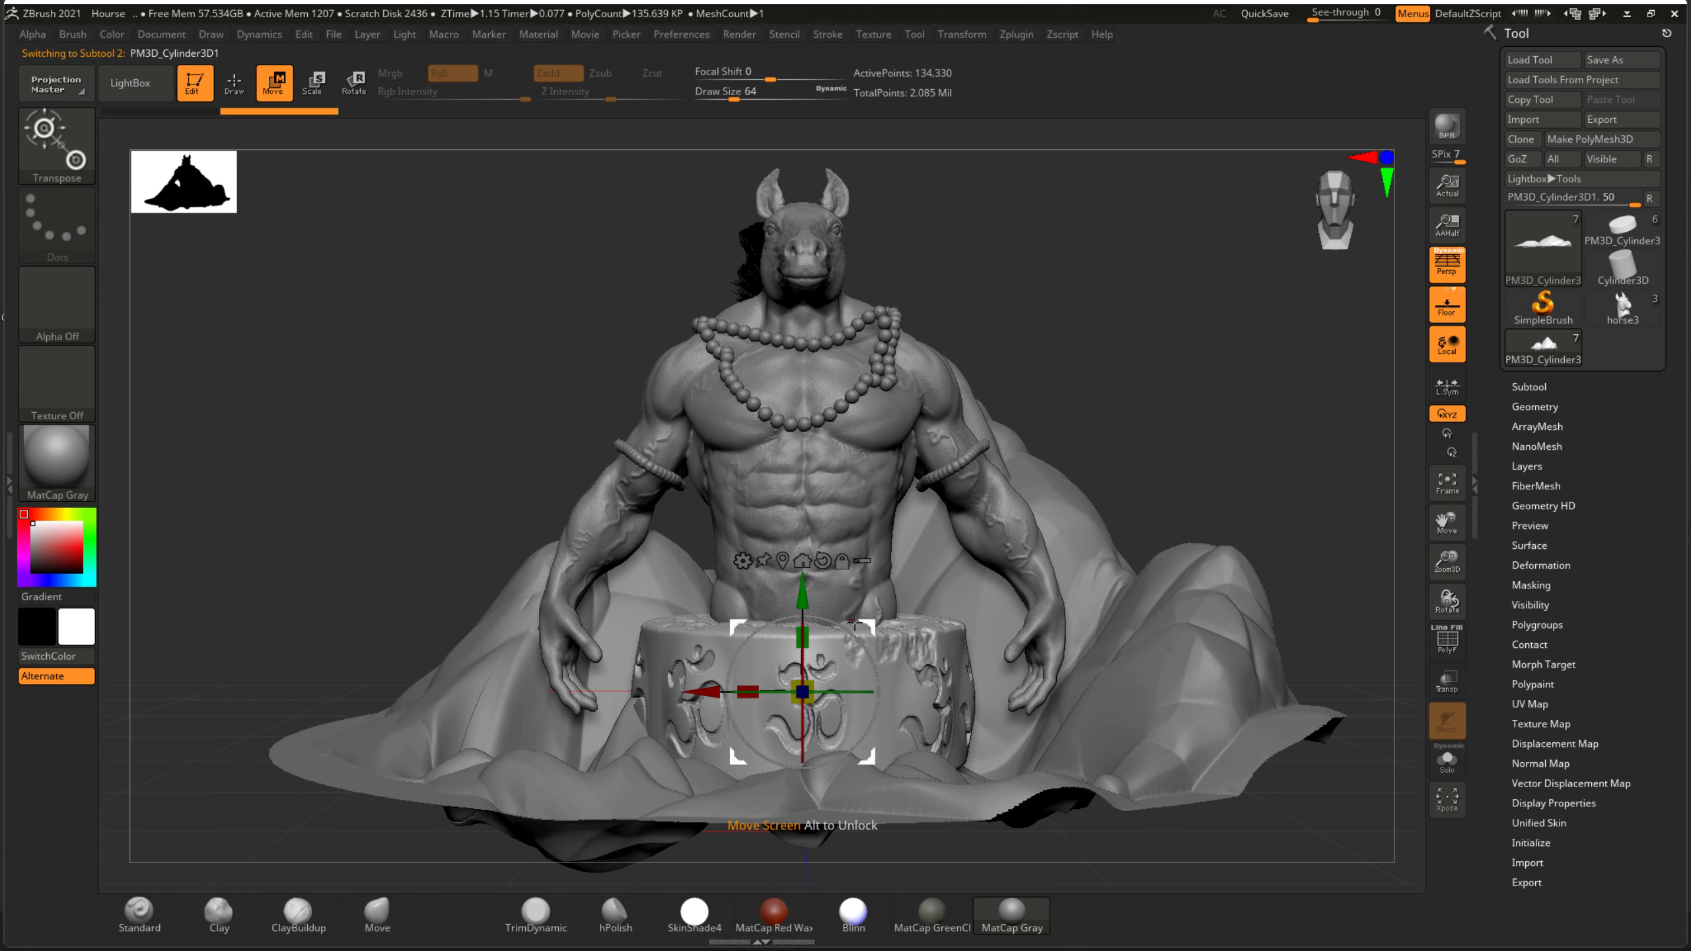
- Undo the pedestal stretch, lower the cylinder, and Ctrl-drag a duplicate ring upward
key("ctrl+z")
left_click(813, 629)
left_click_drag(813, 630, 824, 644)
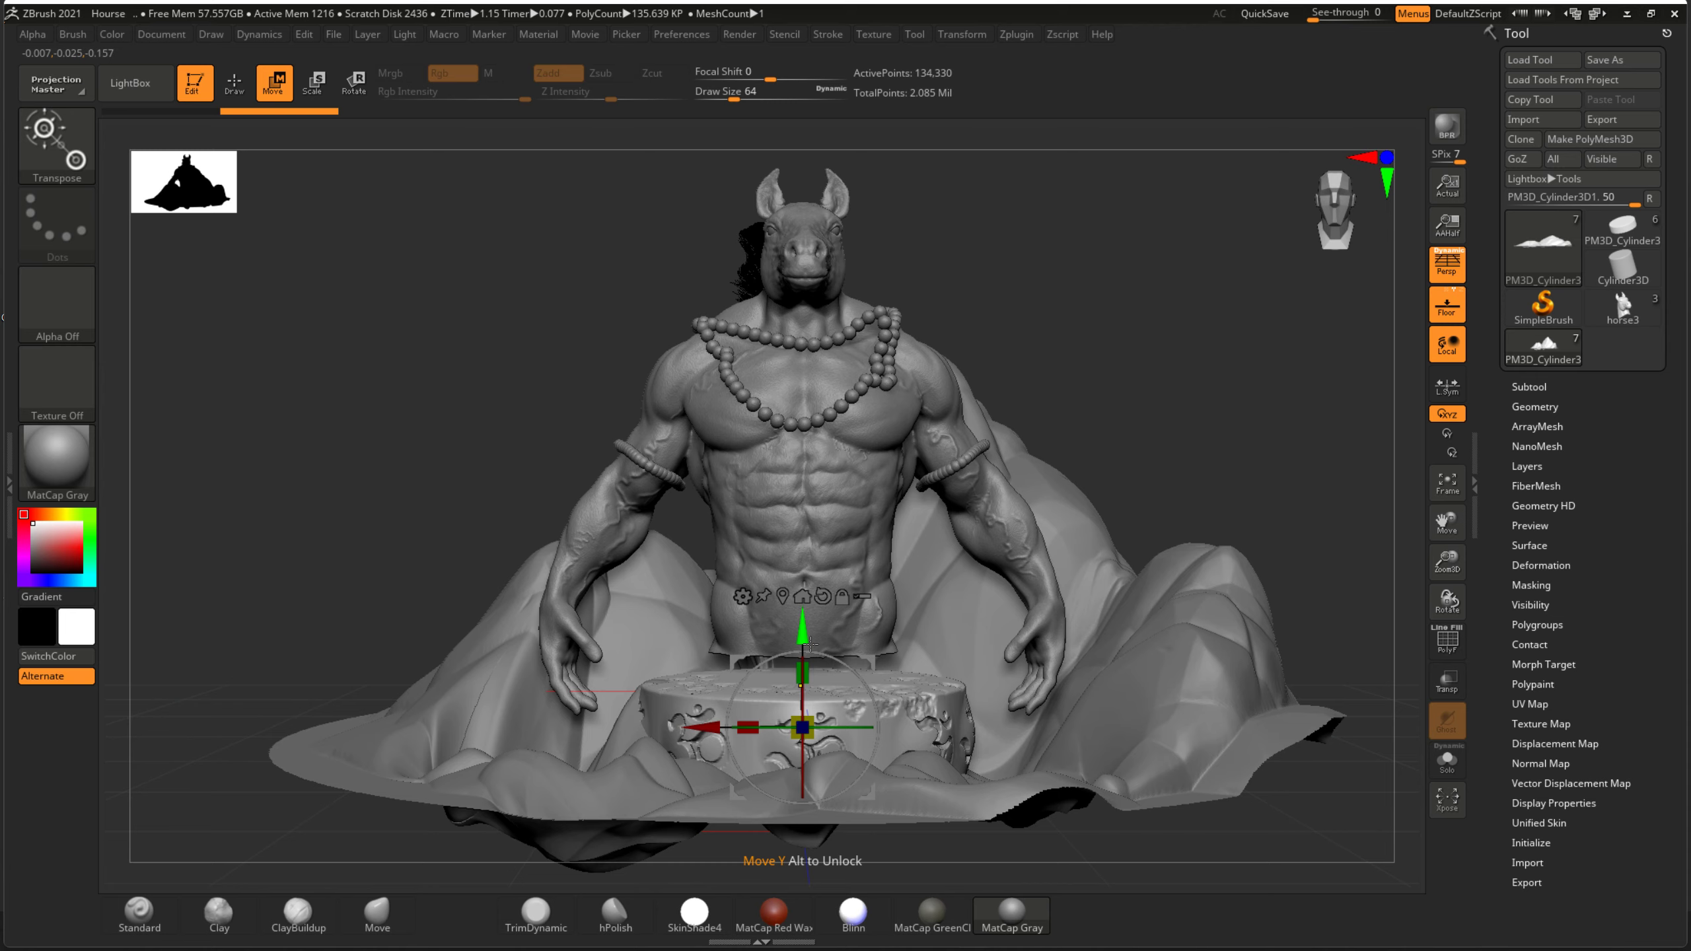
mouse_move(811, 643)
left_mouse_down("ctrl")
mouse_move(808, 556)
mouse_move(856, 482)
left_mouse_up("ctrl")
- Return to Draw mode, select the horse bust, then make the pedestal cylinder active with a mask brush
key("q")
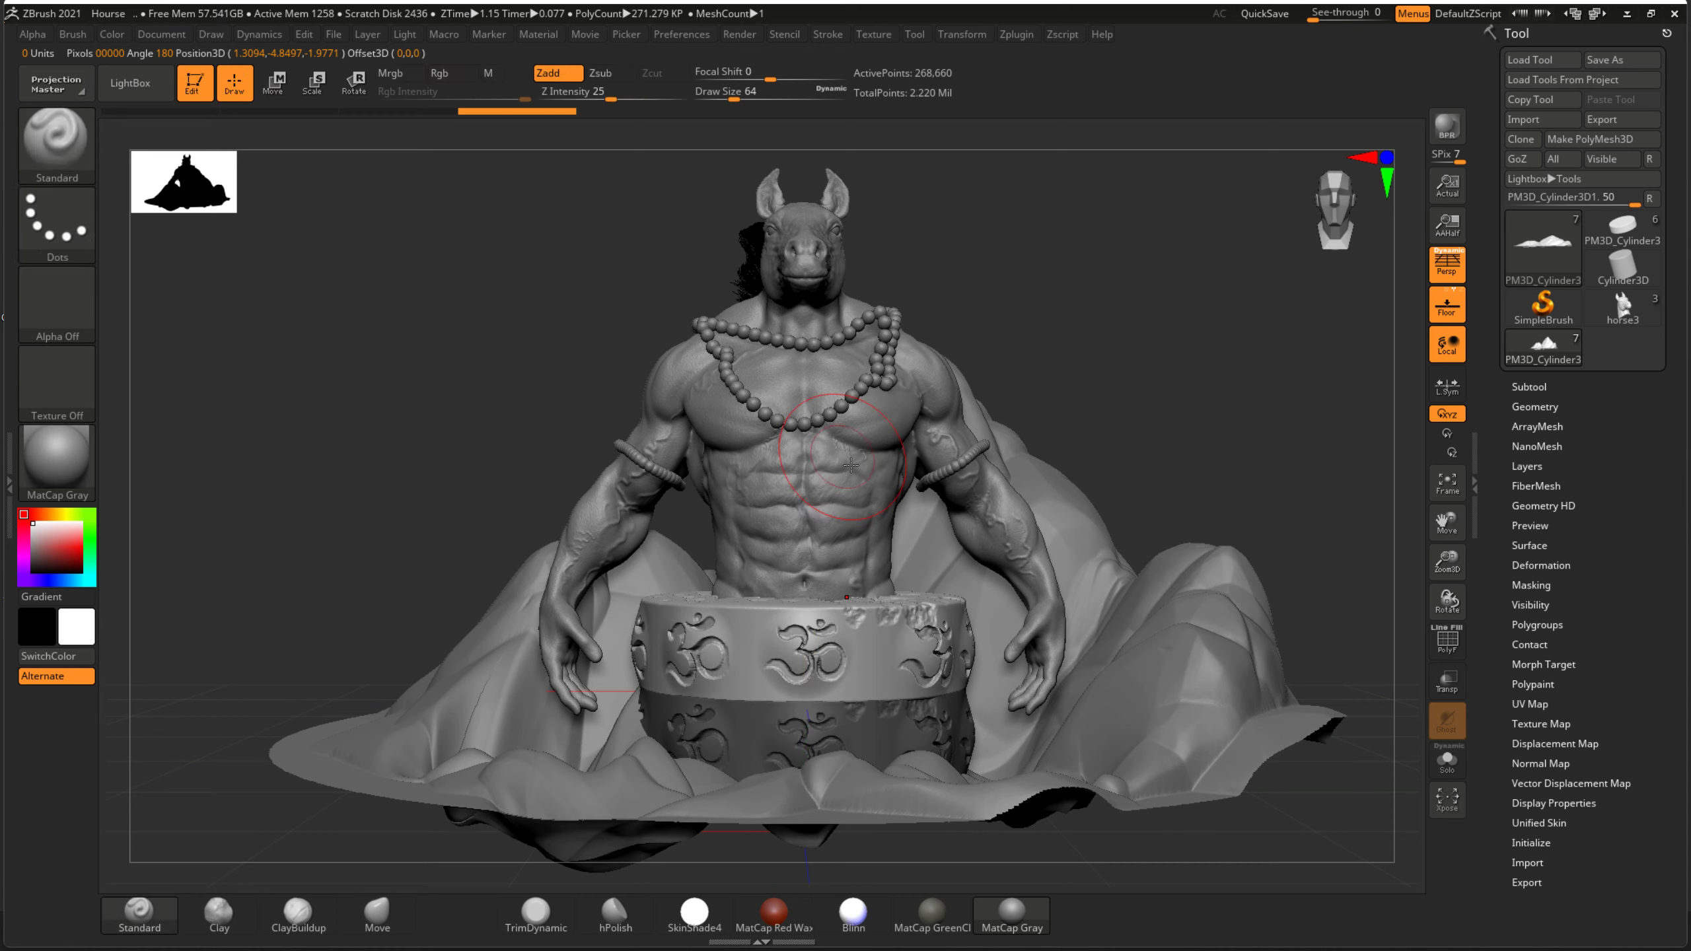
left_click(852, 472, "alt")
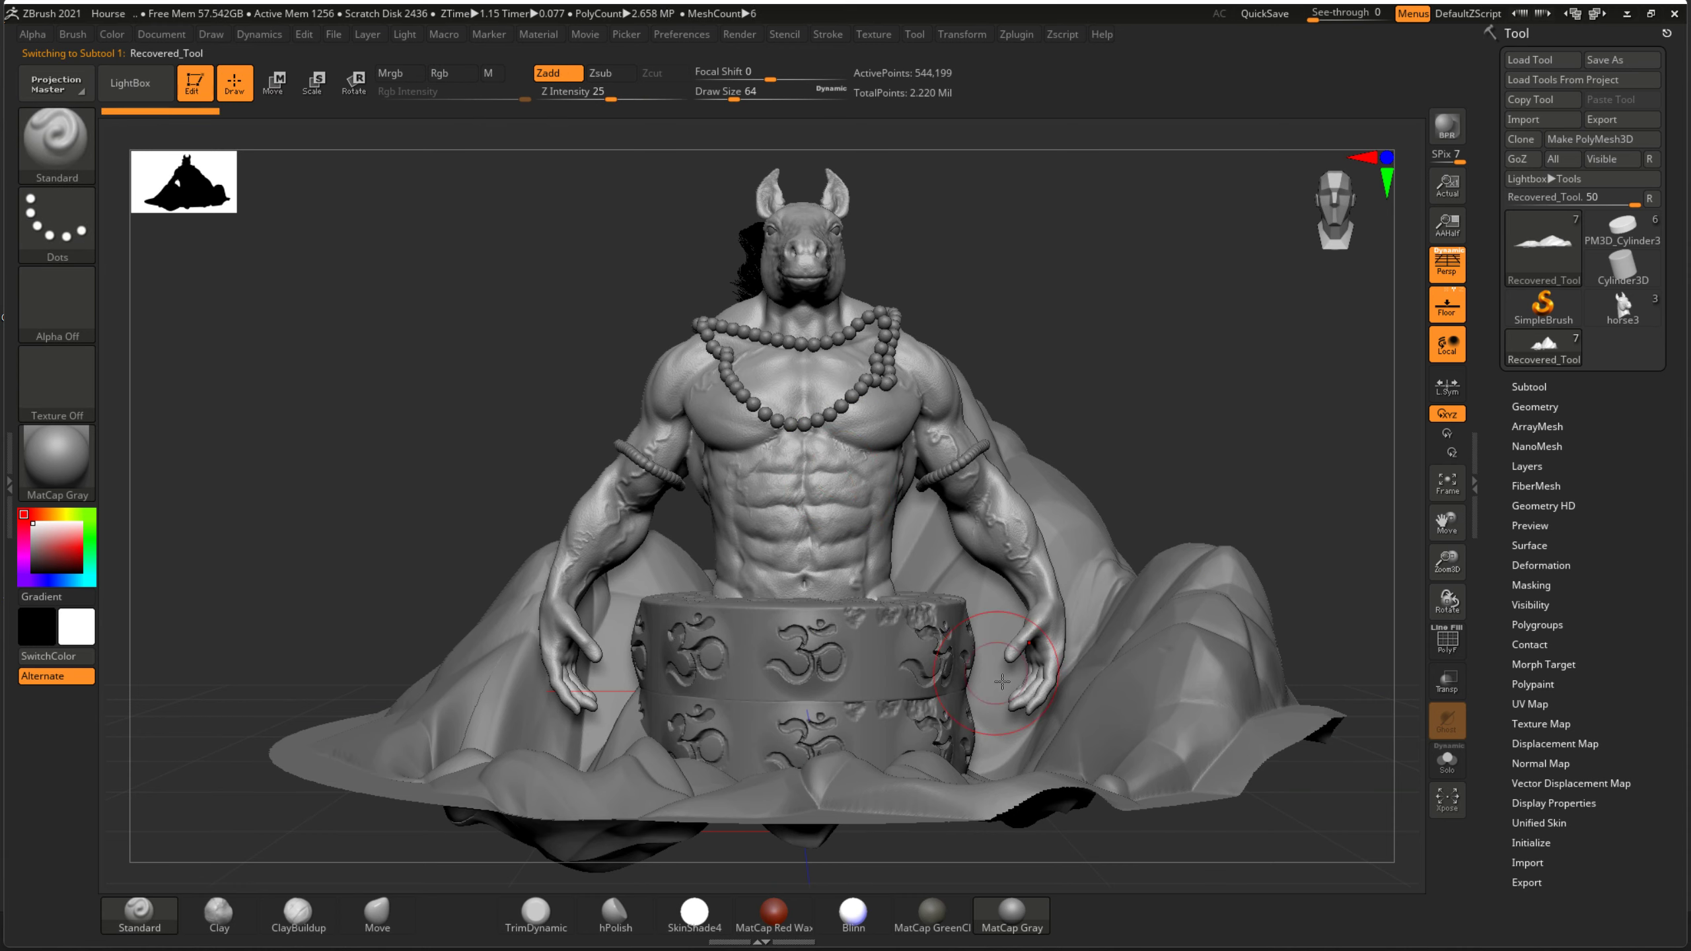
key("ctrl")
key("ctrl")
mouse_move(1266, 415)
left_mouse_down()
mouse_move(1170, 434)
mouse_move(1208, 483)
left_mouse_up()
left_click(799, 639, "alt")
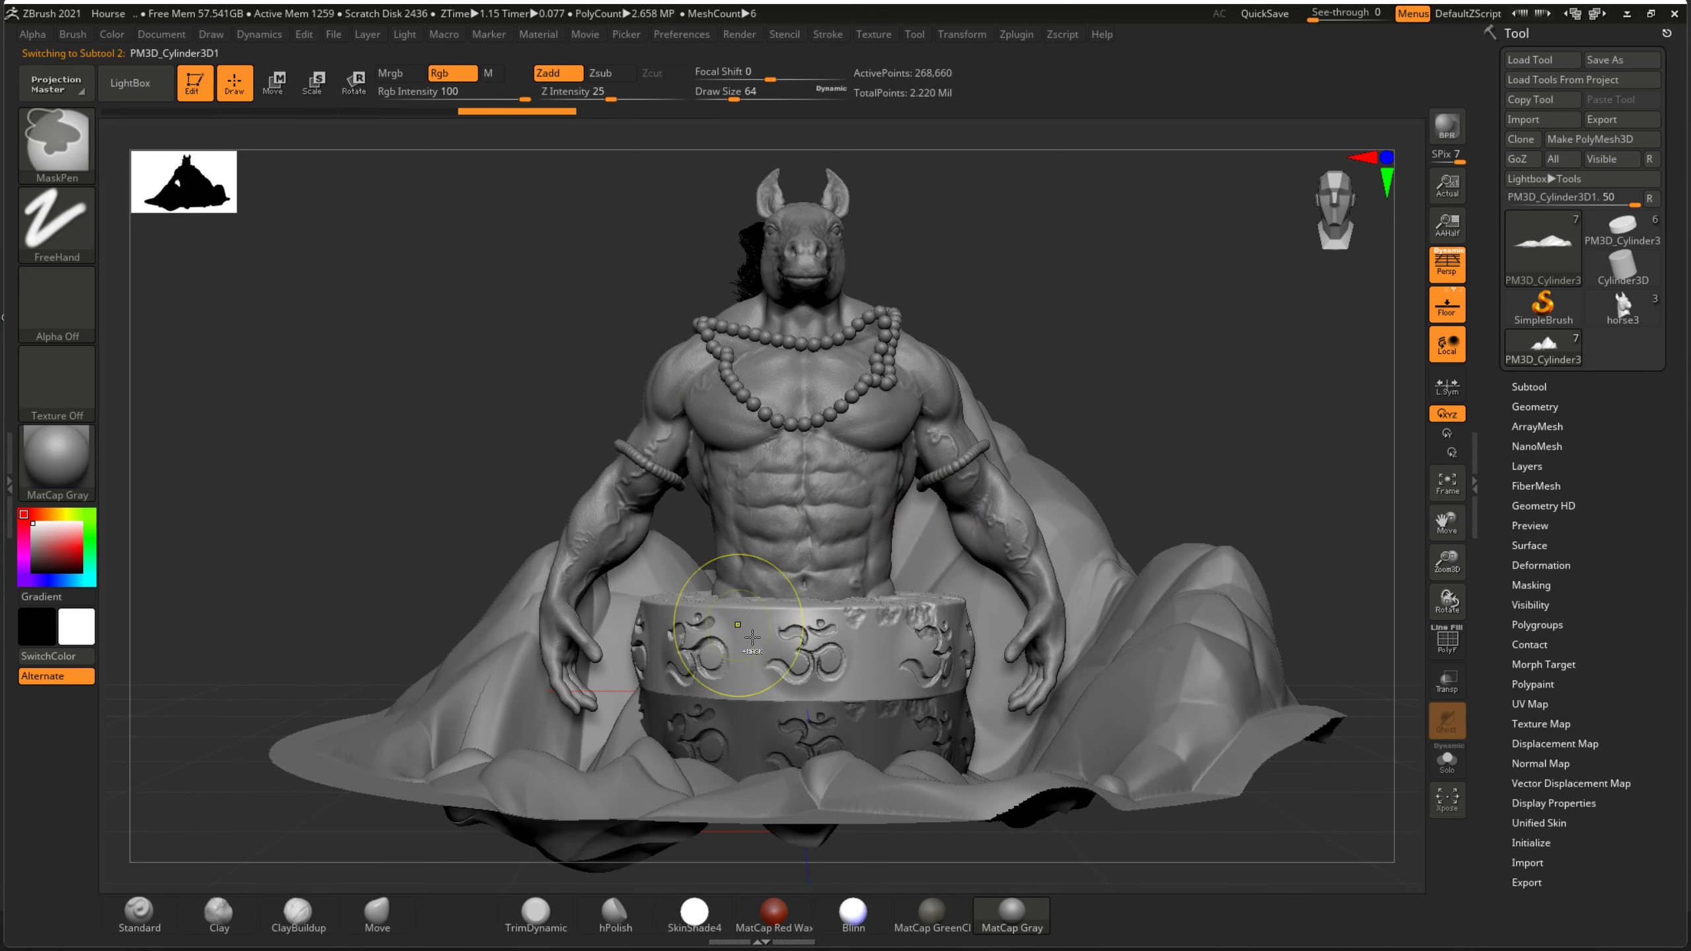
- Try moving the upper pedestal ring down, undo it, and expand the Subtool list
left_click(283, 93)
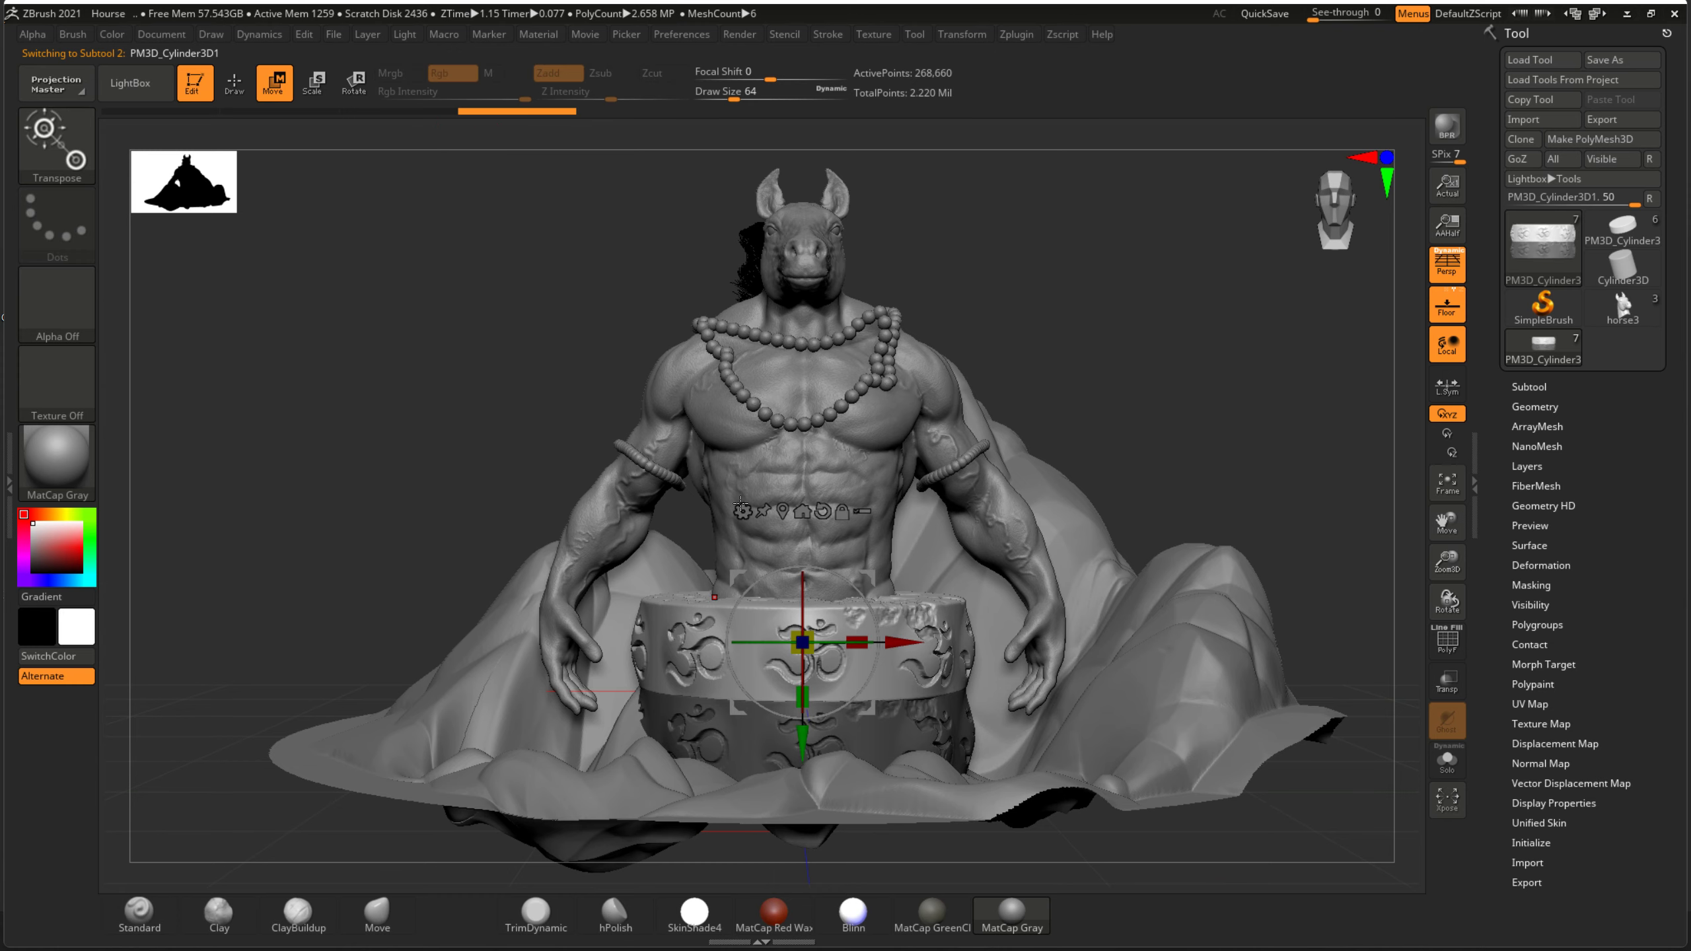
mouse_move(809, 743)
left_mouse_down()
mouse_move(802, 839)
mouse_move(800, 803)
left_mouse_up()
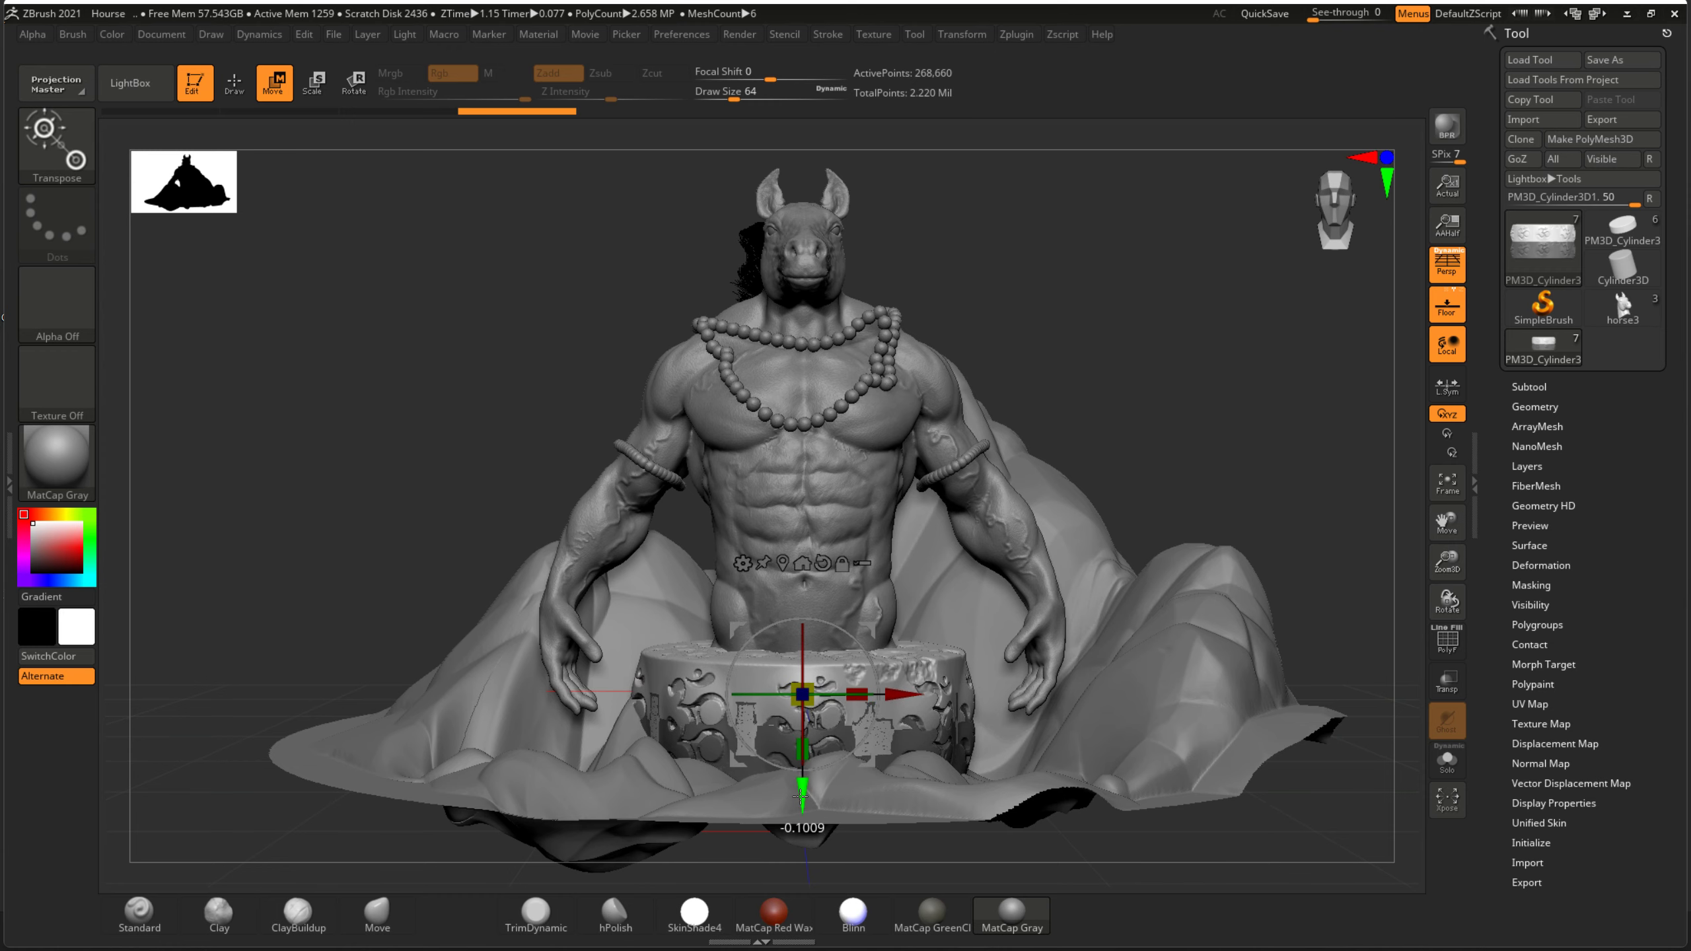
mouse_move(1169, 505)
left_mouse_down()
mouse_move(1168, 529)
mouse_move(948, 724)
left_mouse_up()
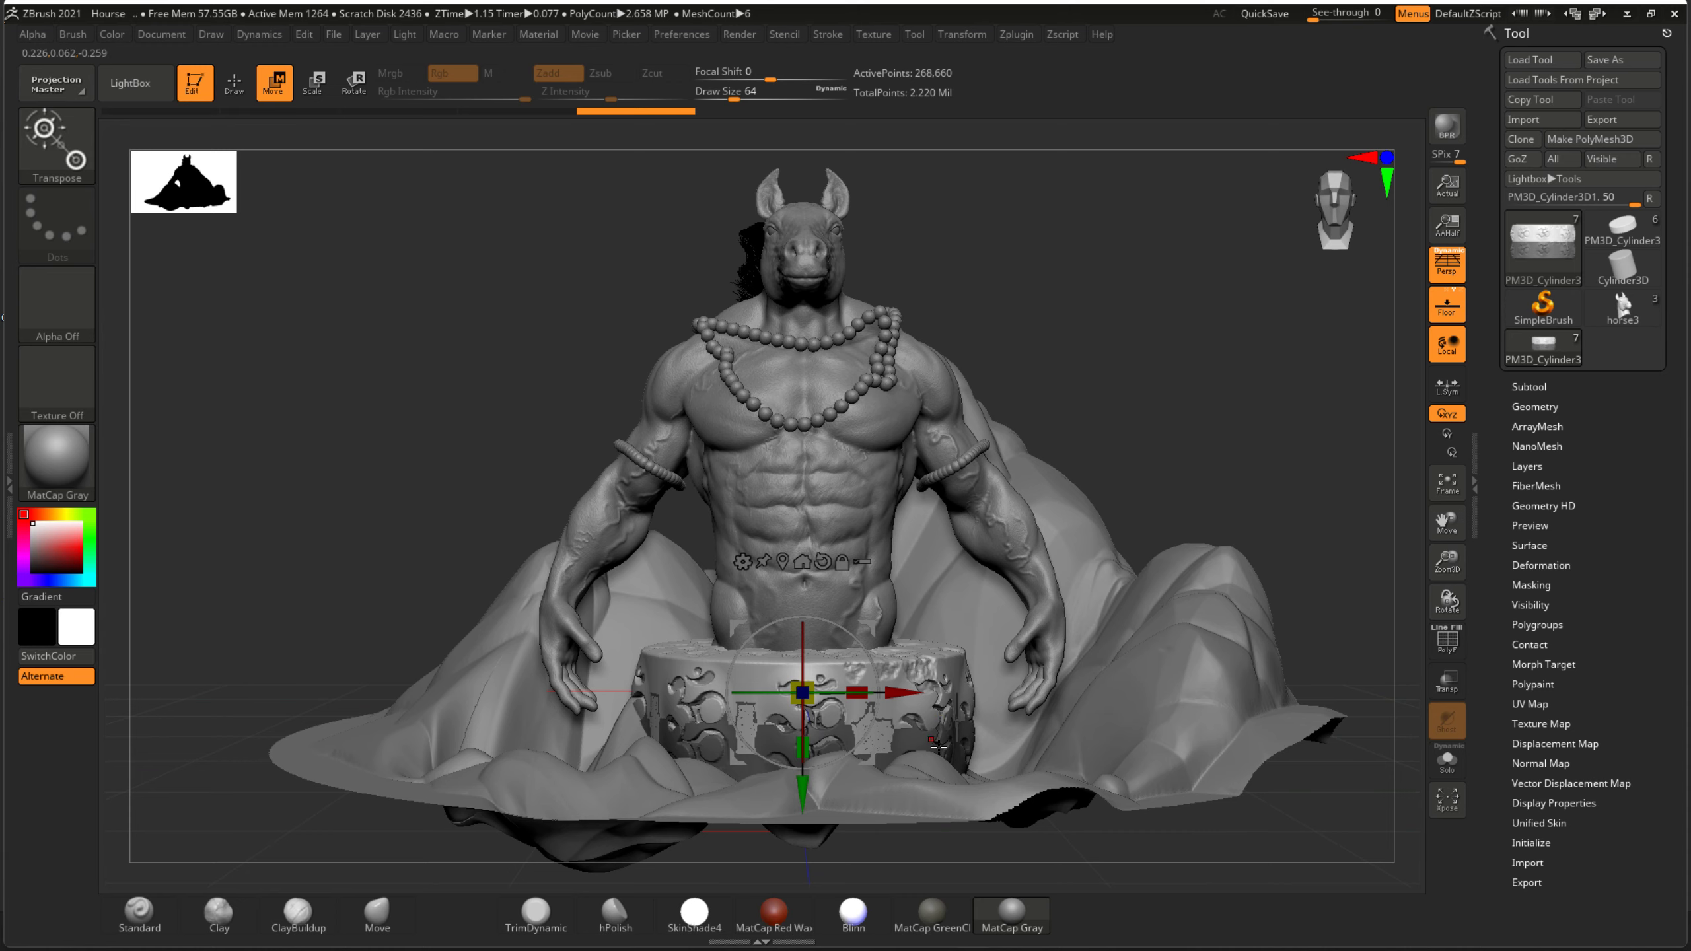
left_click(936, 742)
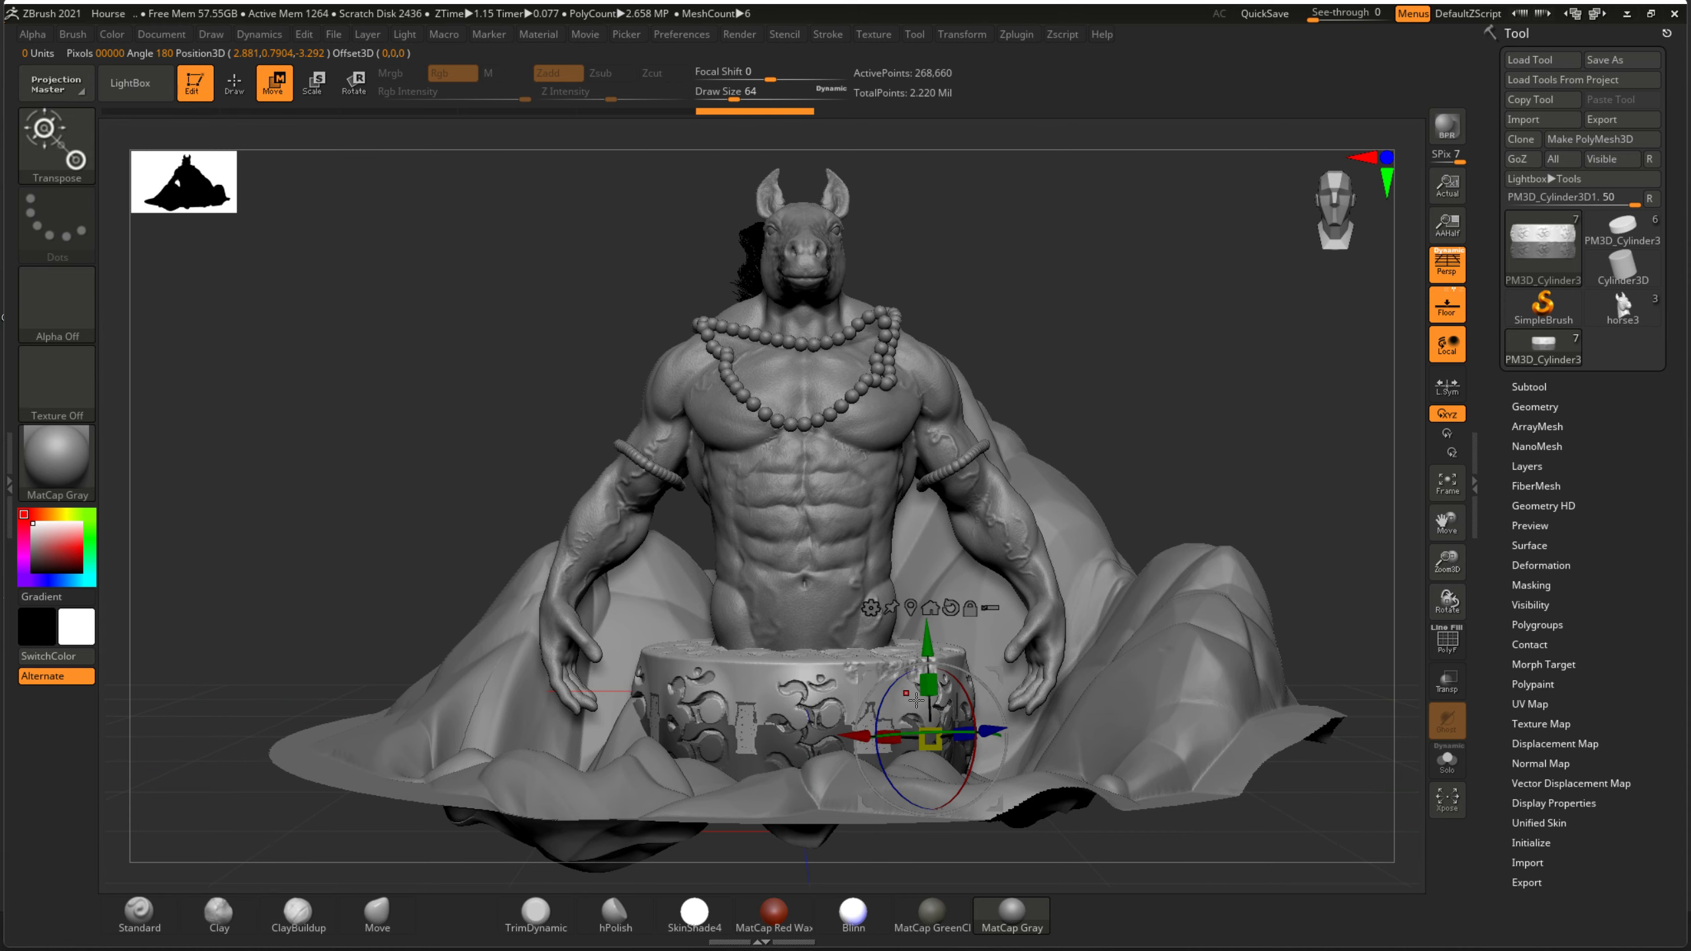
left_click(757, 781)
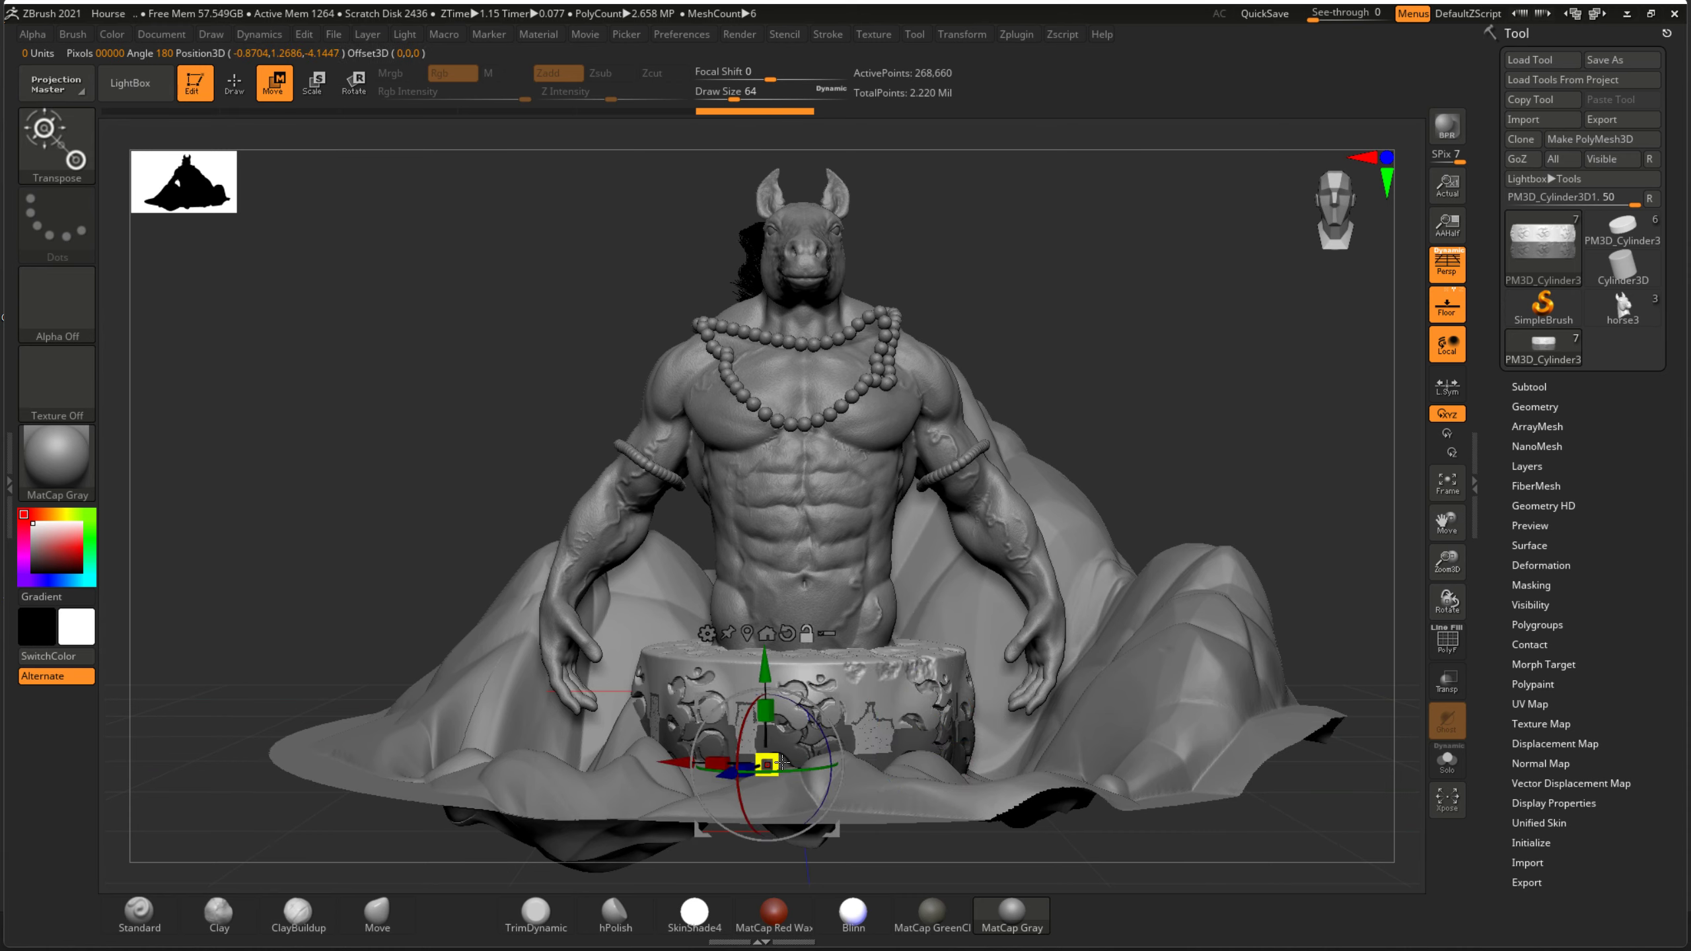
left_click_drag(756, 676, 777, 745)
key("ctrl+z")
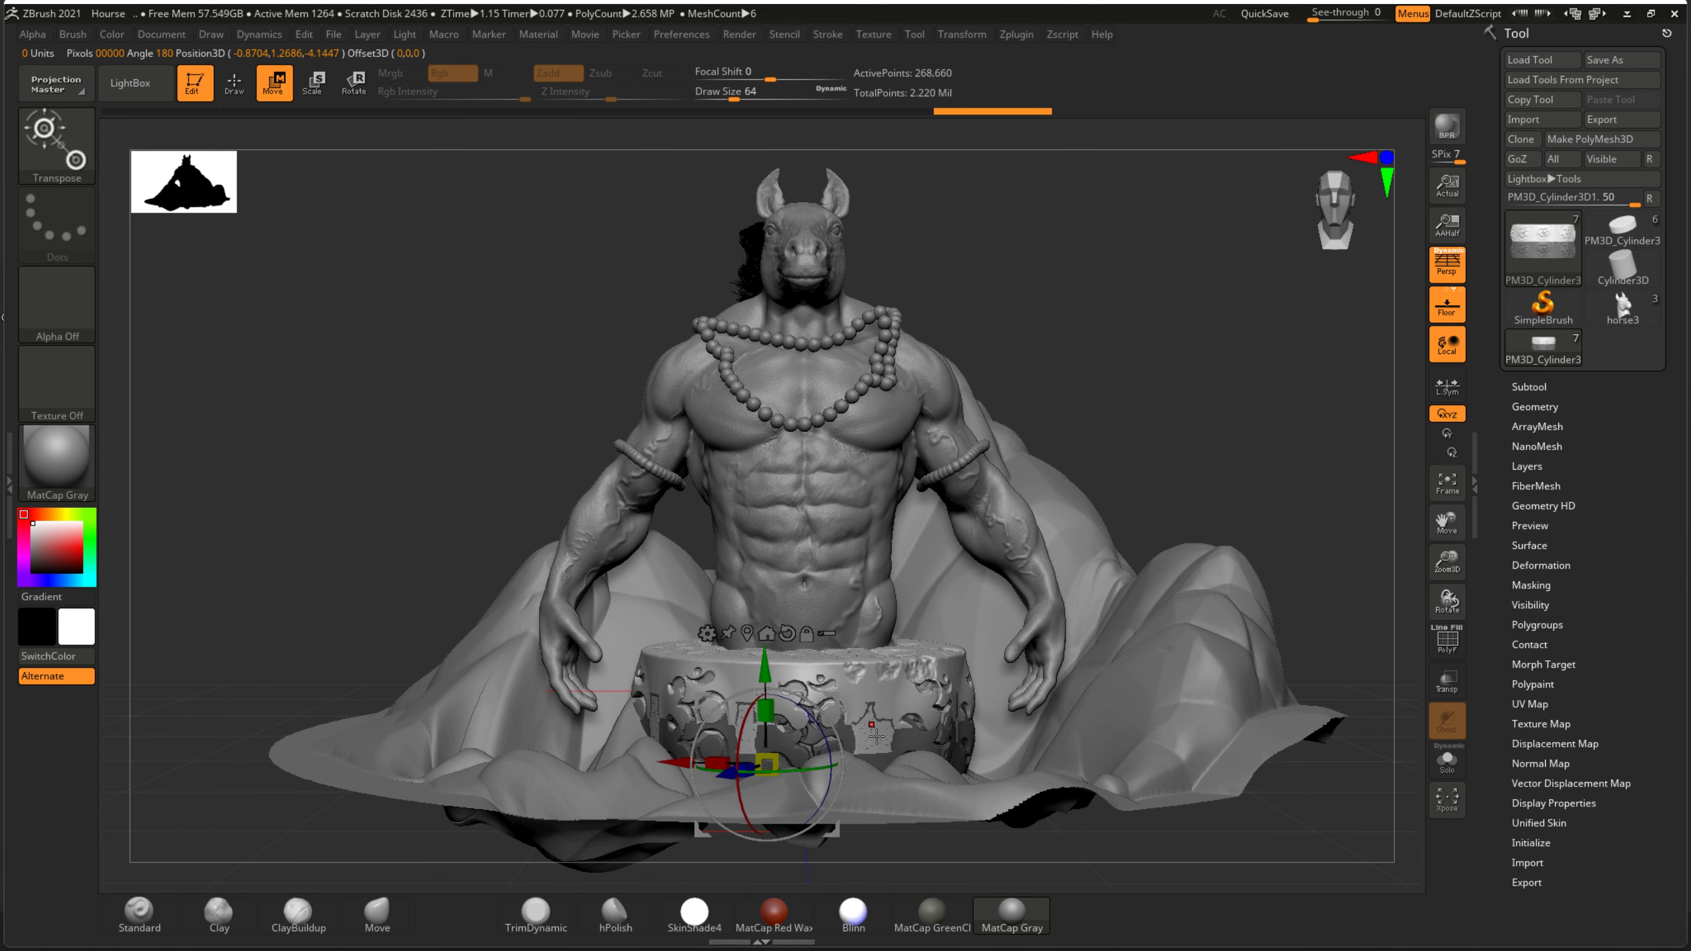
left_click(1523, 389)
mouse_move(1586, 473)
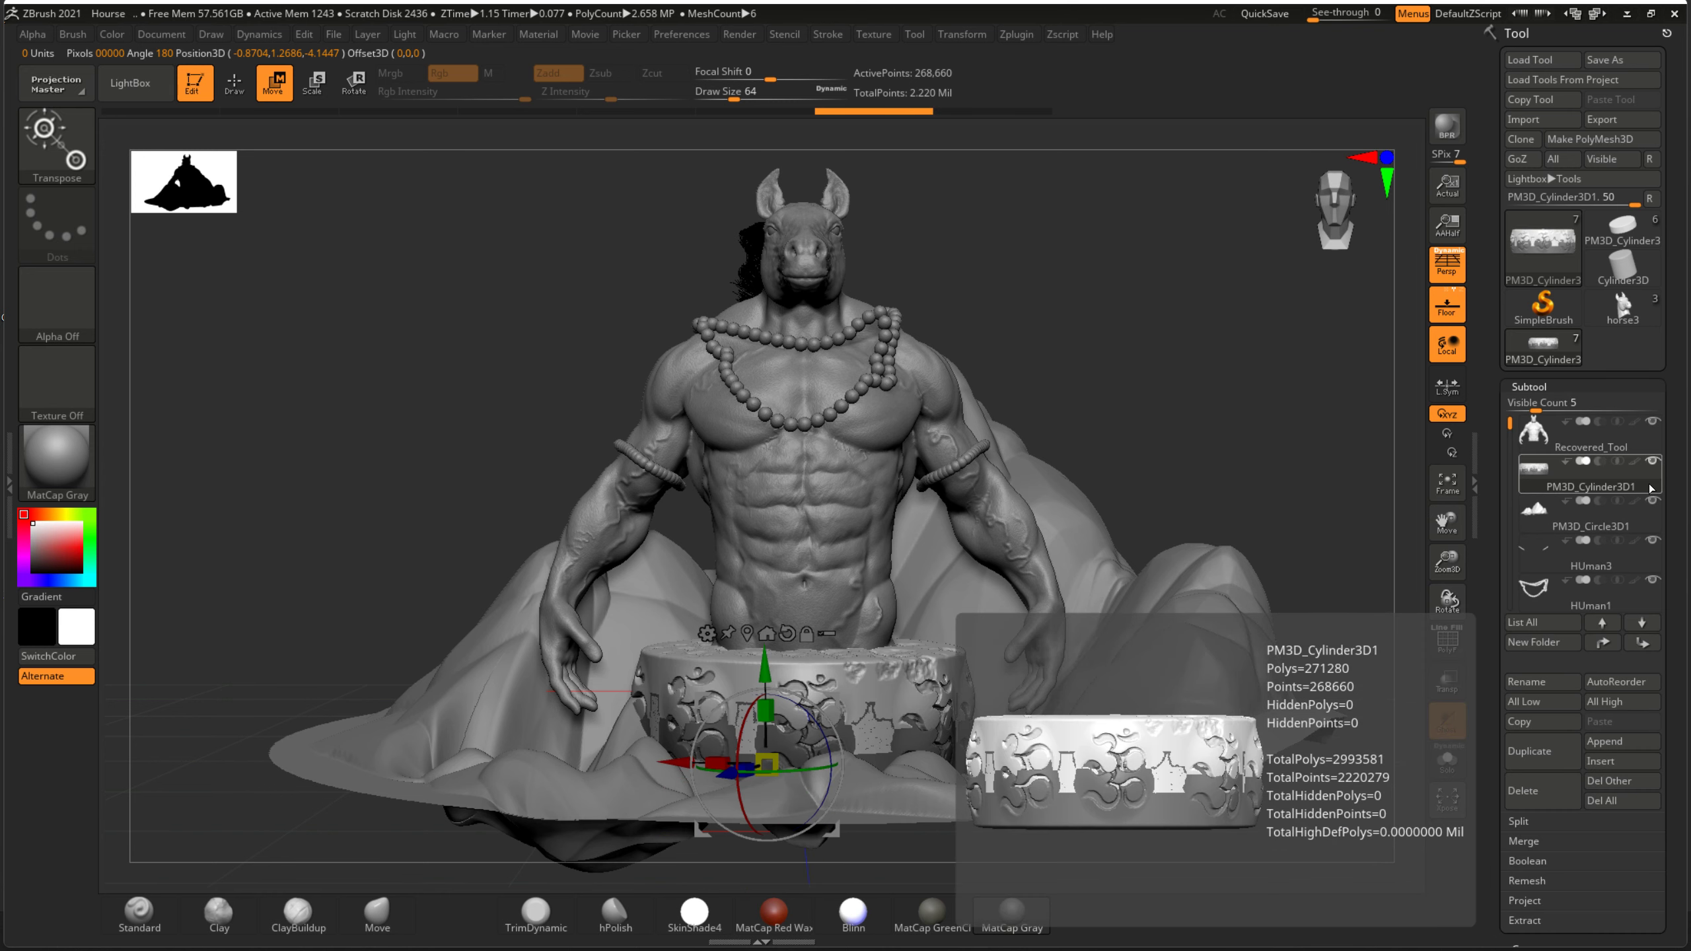
- Undo twice and sink the upper pedestal ring down along Y into the base
key("ctrl")
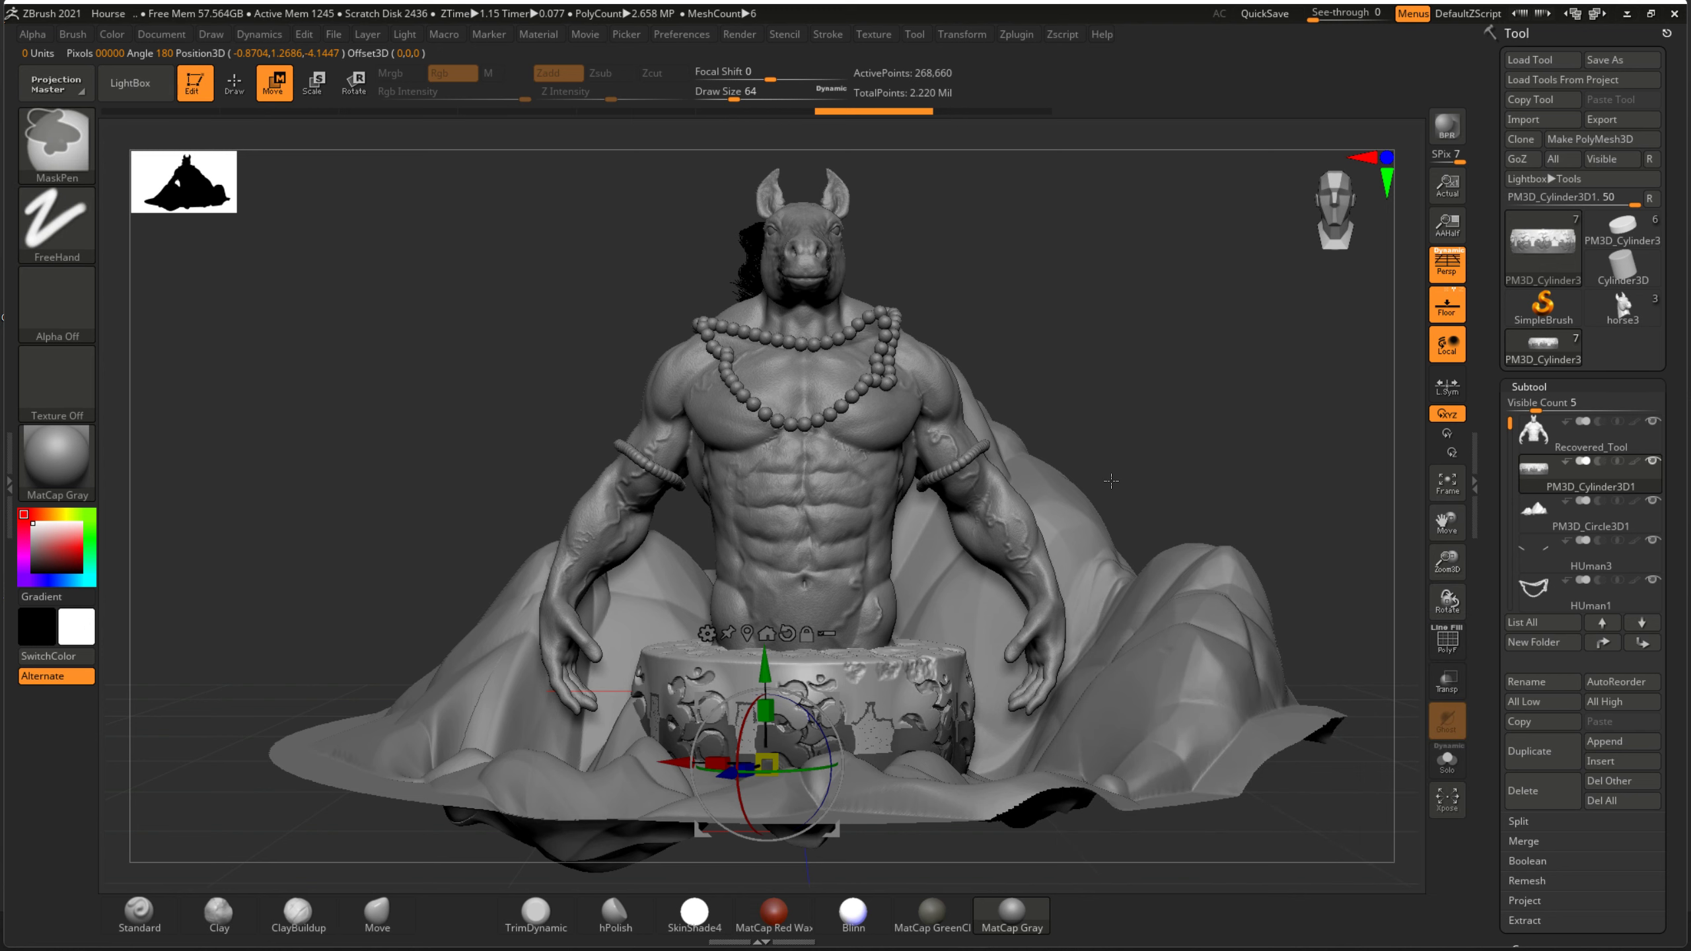
key("ctrl+z")
key("ctrl+z")
key("ctrl+z")
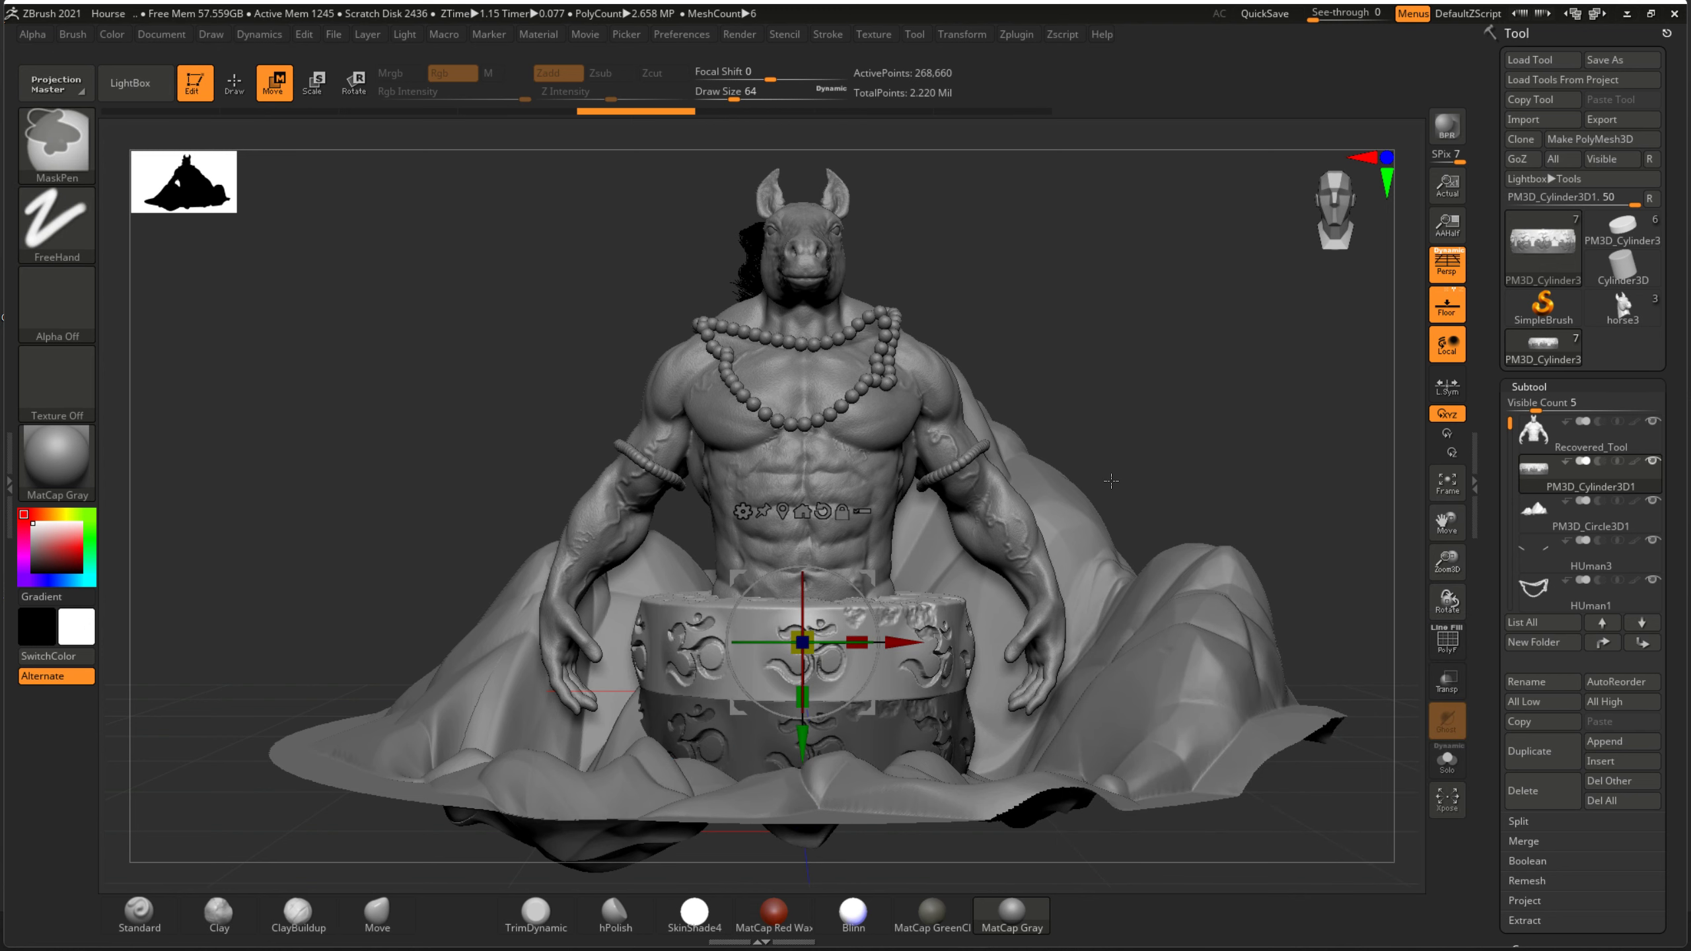
key("ctrl+z")
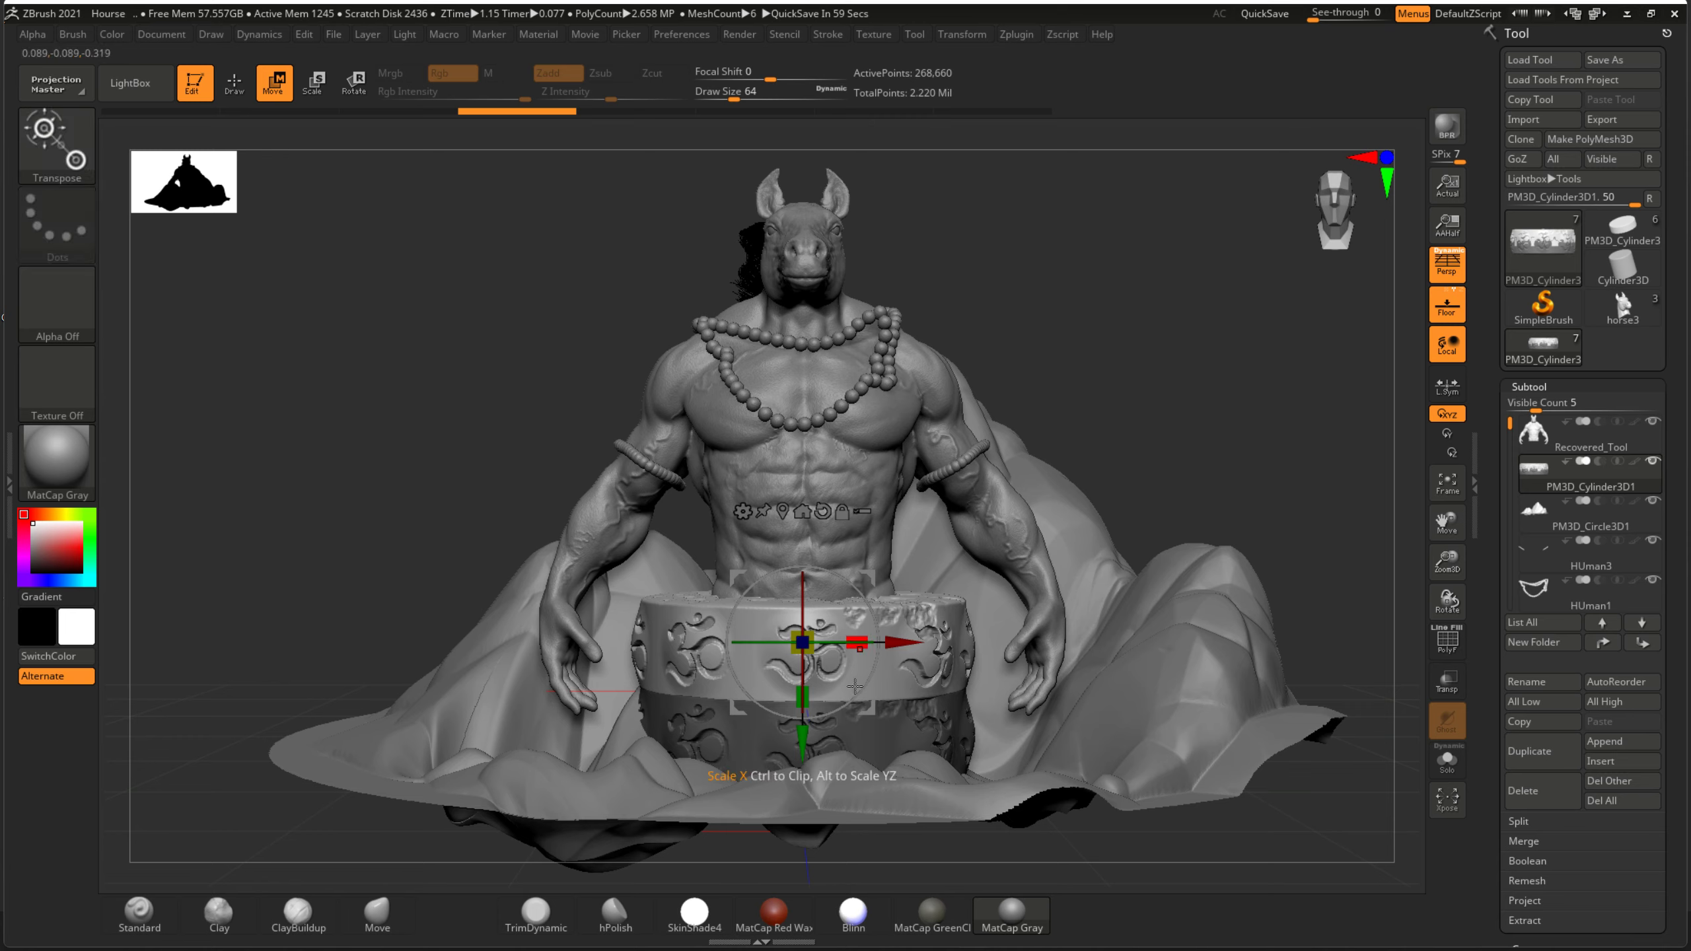
left_click_drag(804, 754, 811, 807)
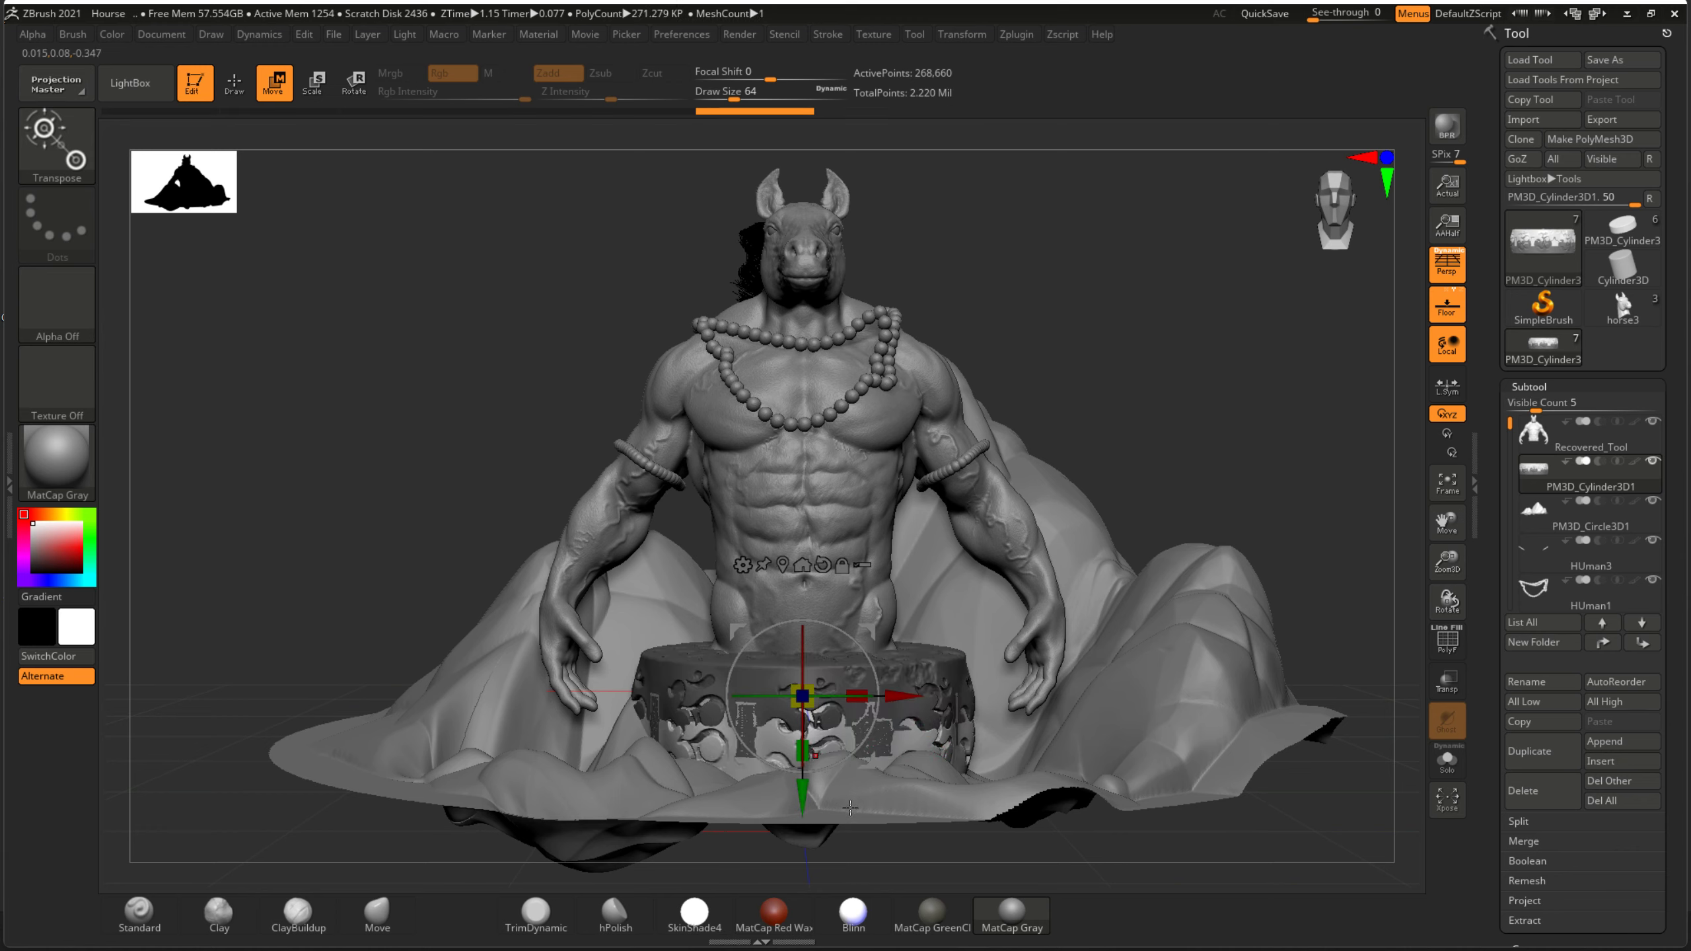
left_click_drag(814, 811, 812, 862)
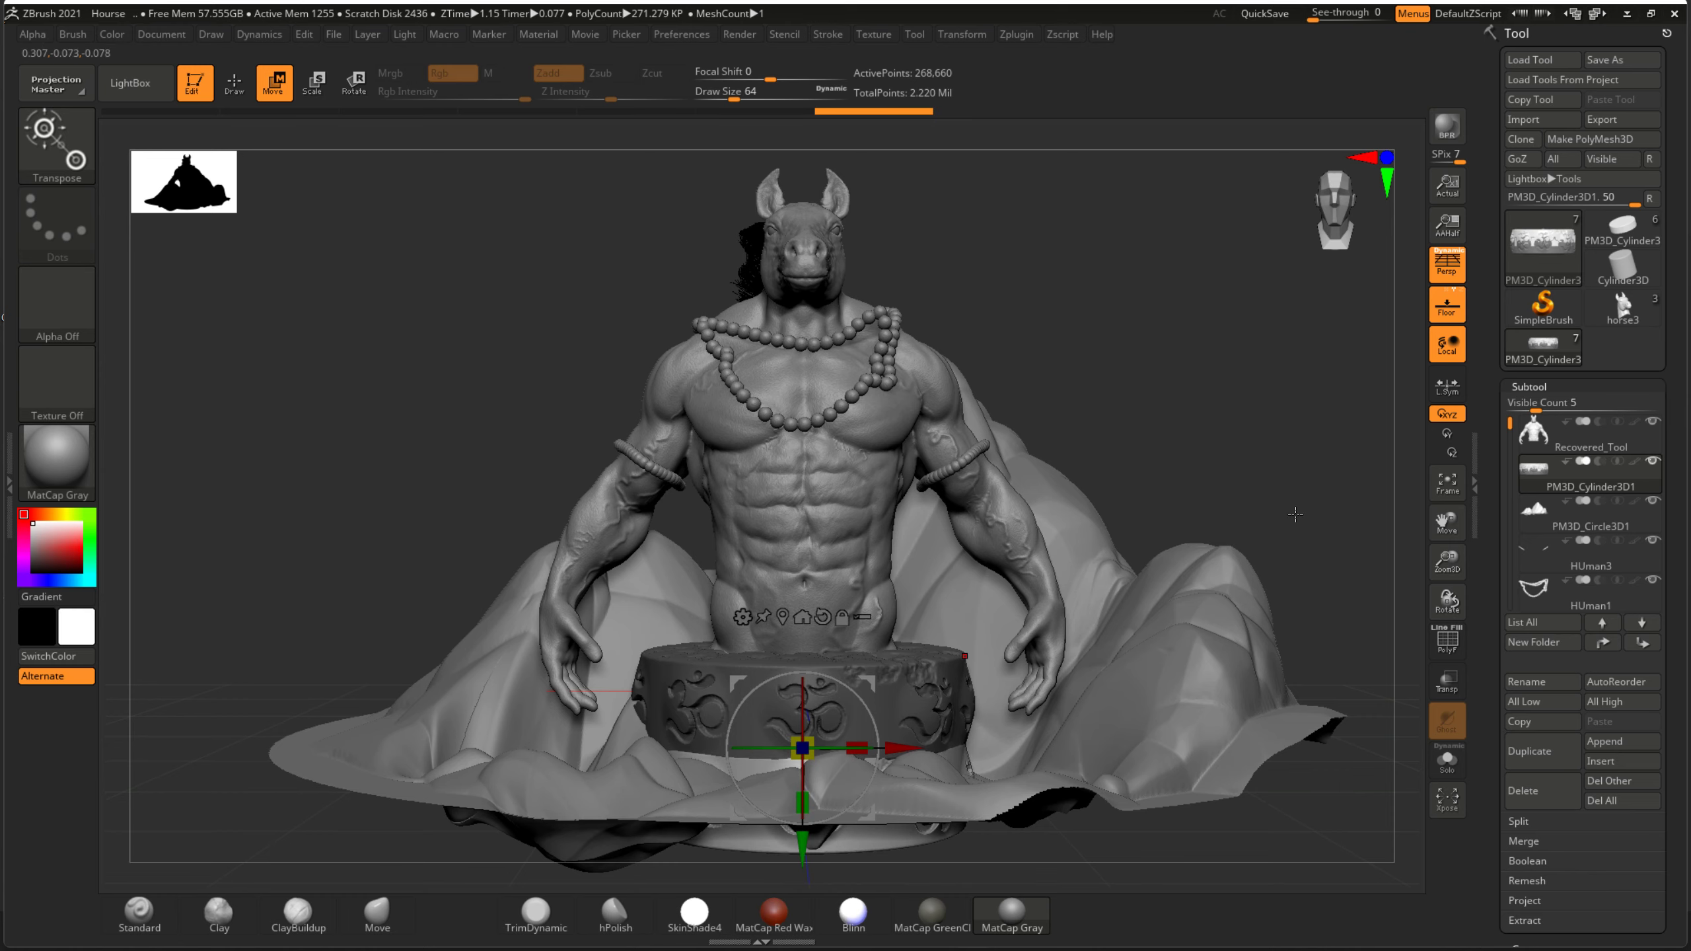
mouse_move(1296, 516)
left_mouse_down()
mouse_move(1286, 488)
mouse_move(850, 839)
left_mouse_up()
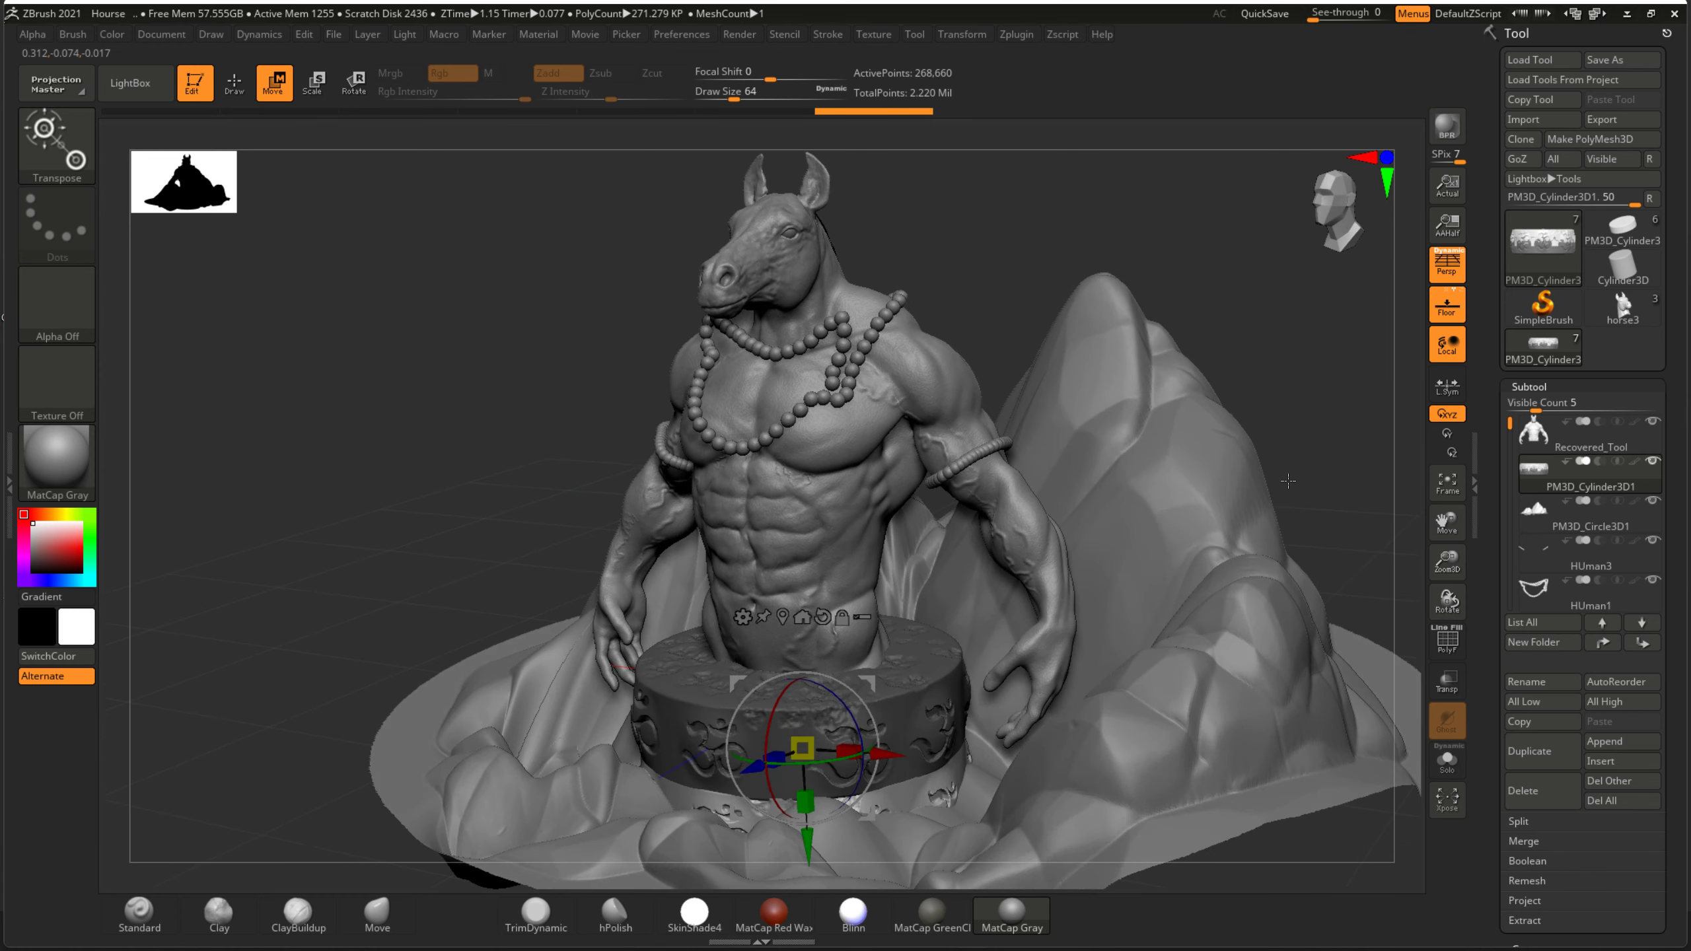
left_click_drag(805, 853, 816, 859)
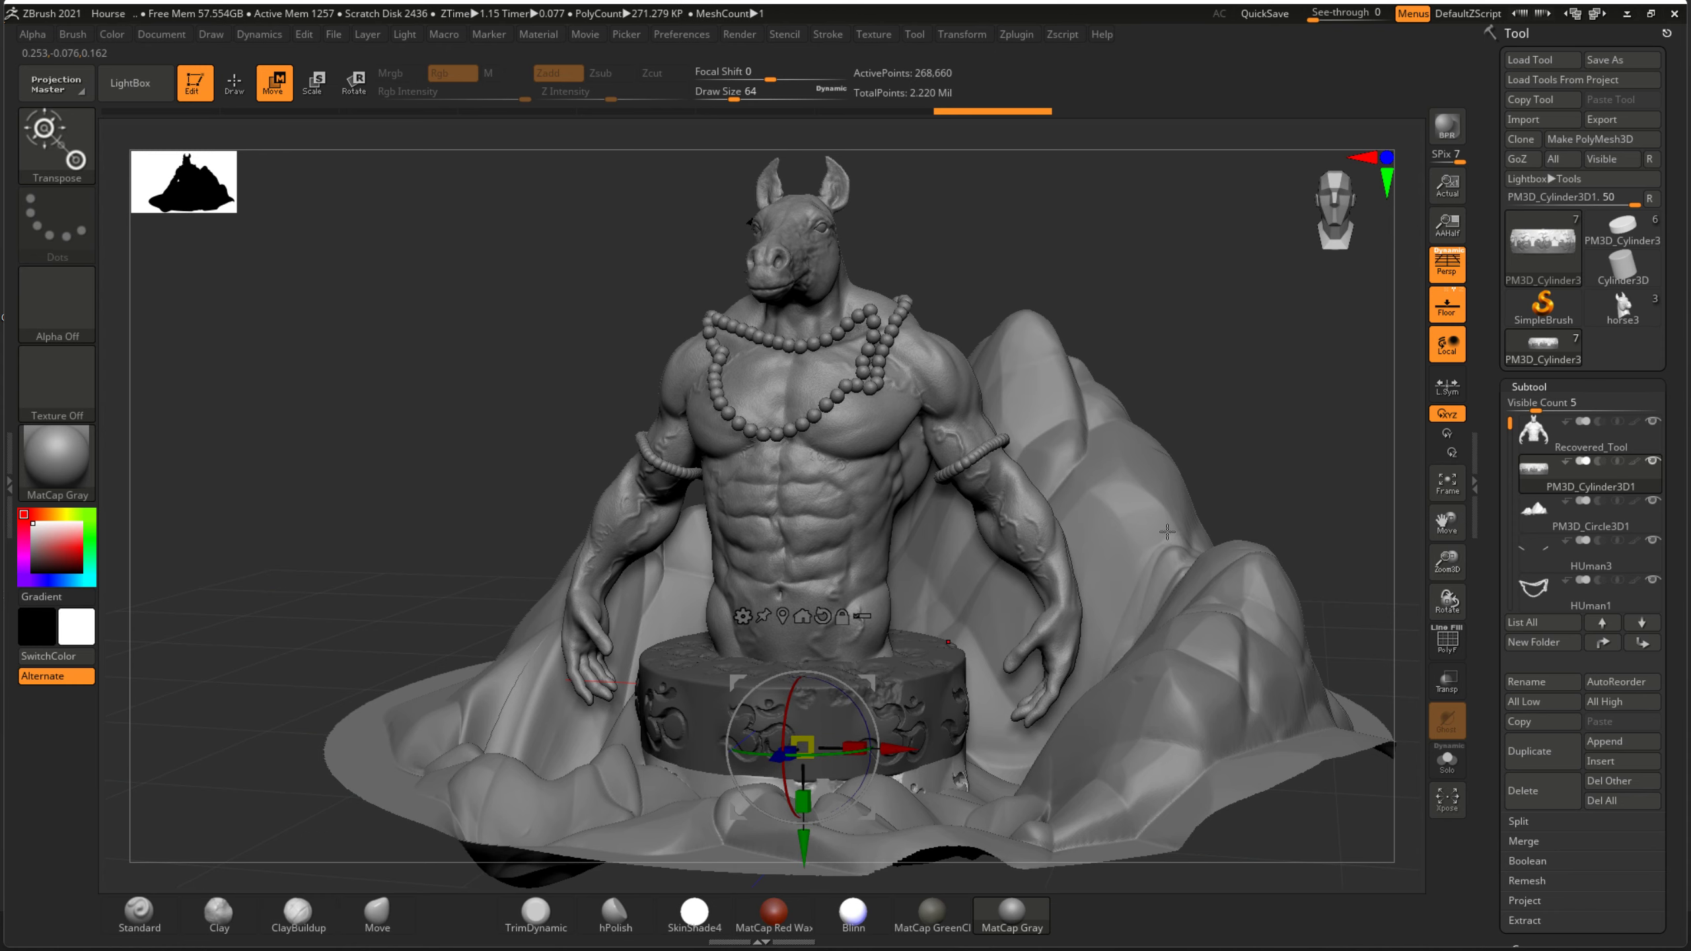
- Back in Draw mode, check frontal and three-quarter views, then open the save dialog for Hourse
key("q")
mouse_move(1276, 480)
left_mouse_down()
mouse_move(1310, 468)
mouse_move(1227, 389)
left_mouse_up()
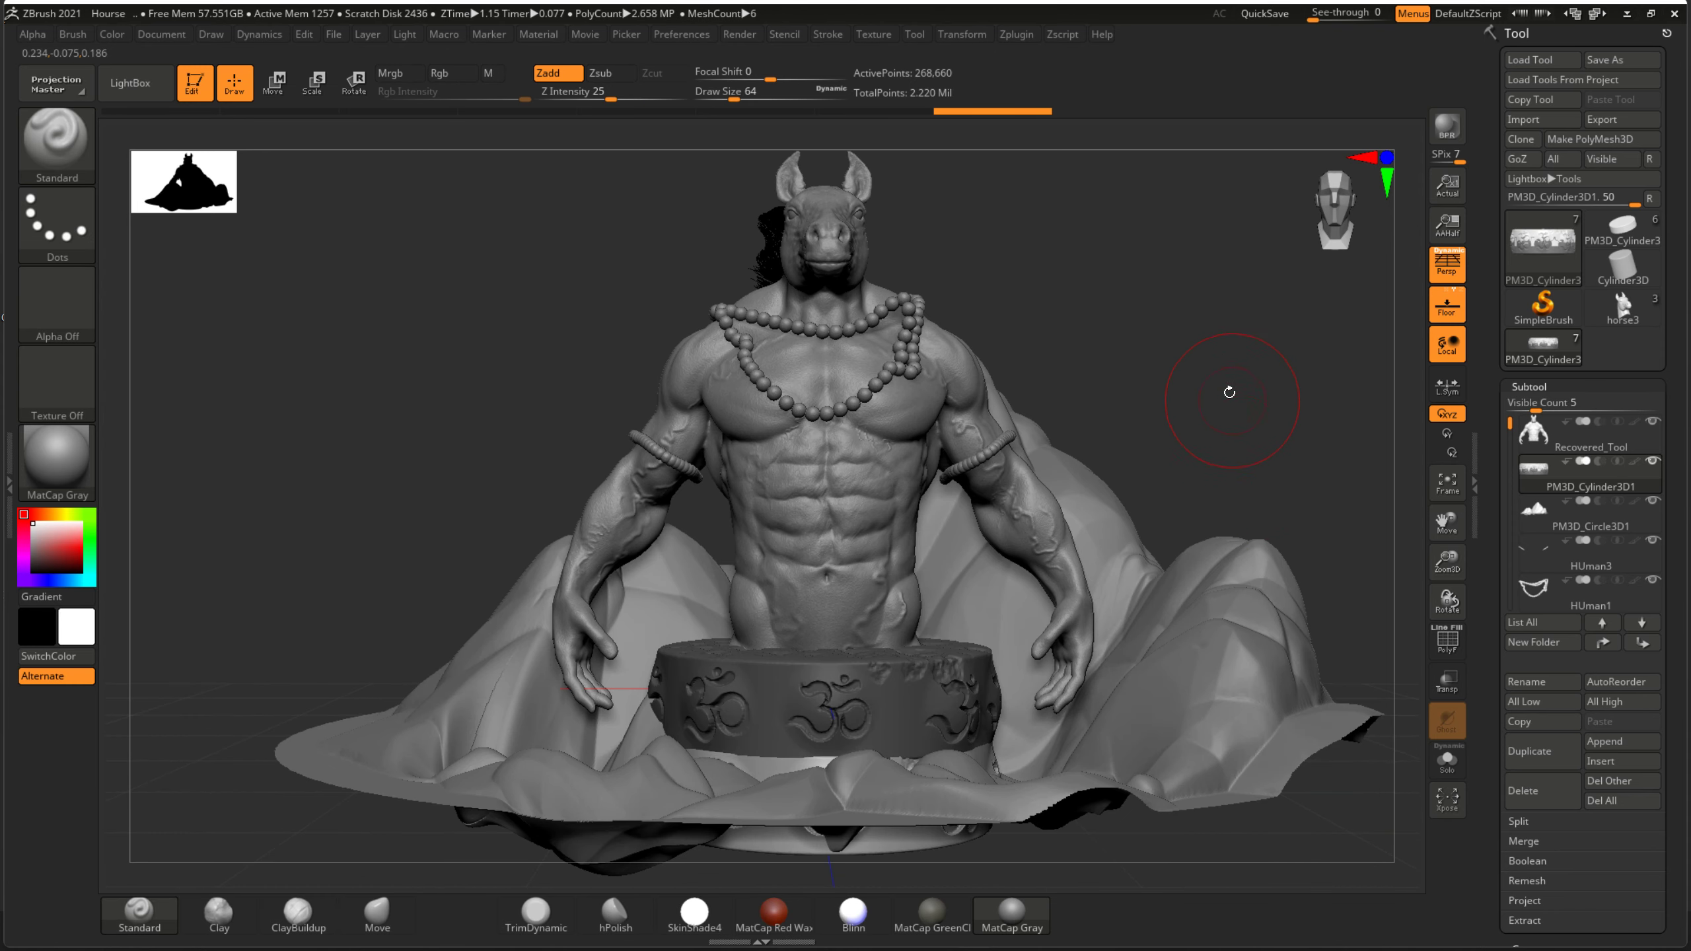
left_click_drag(1271, 460, 1292, 476)
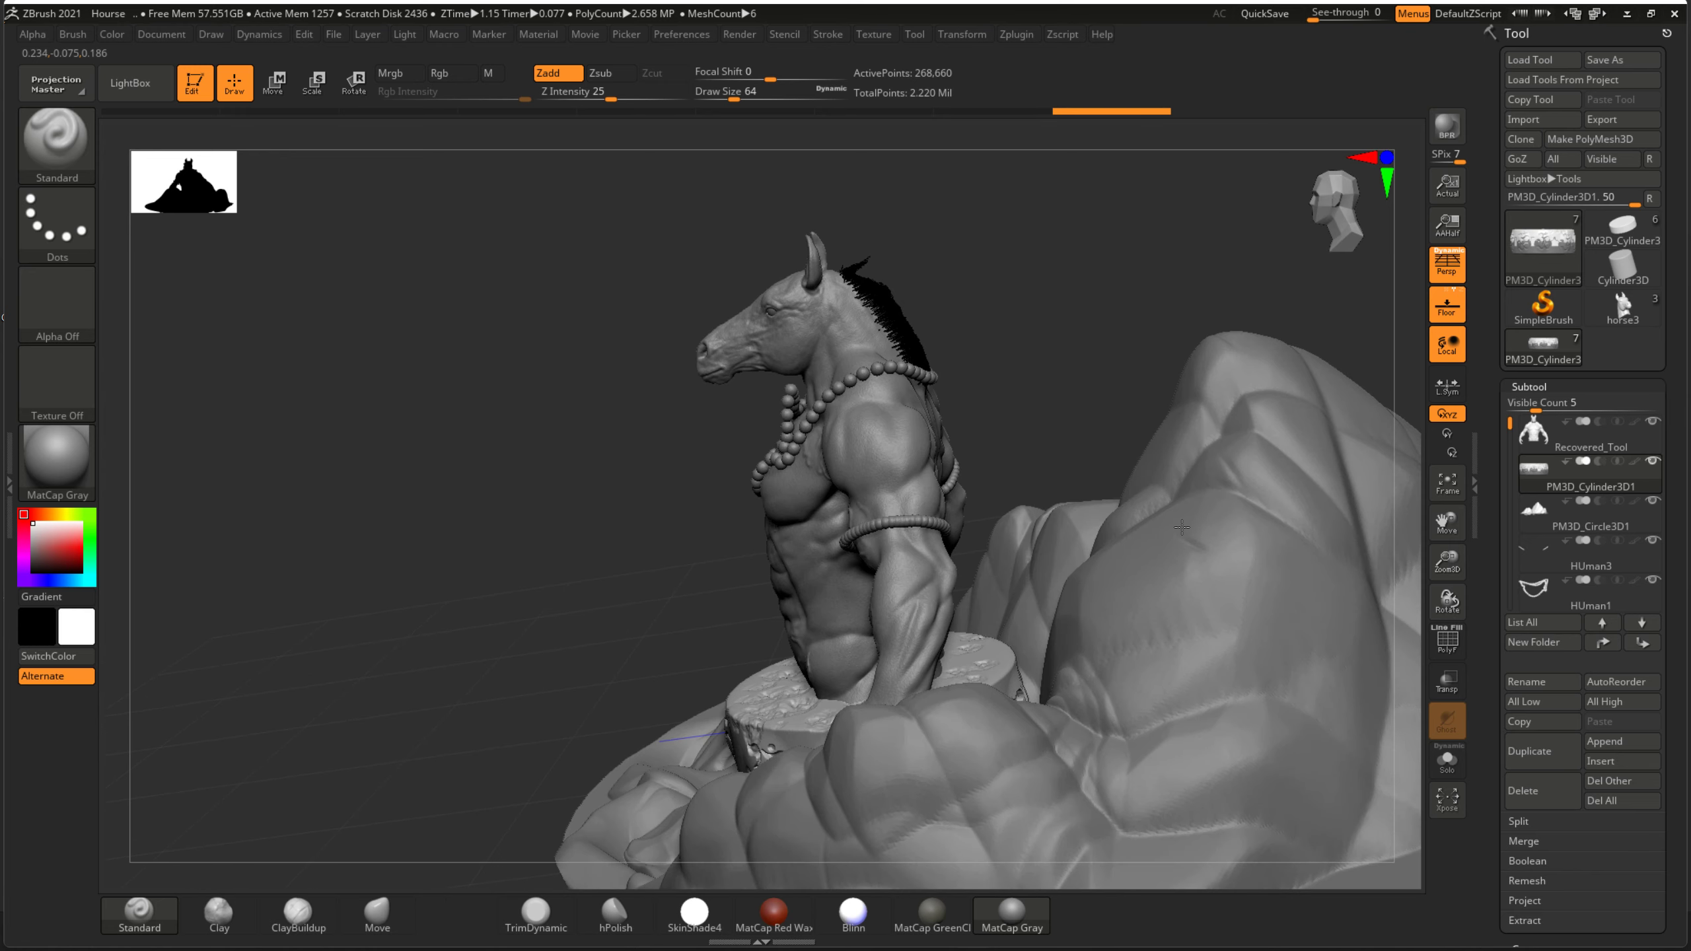
key("ctrl+s")
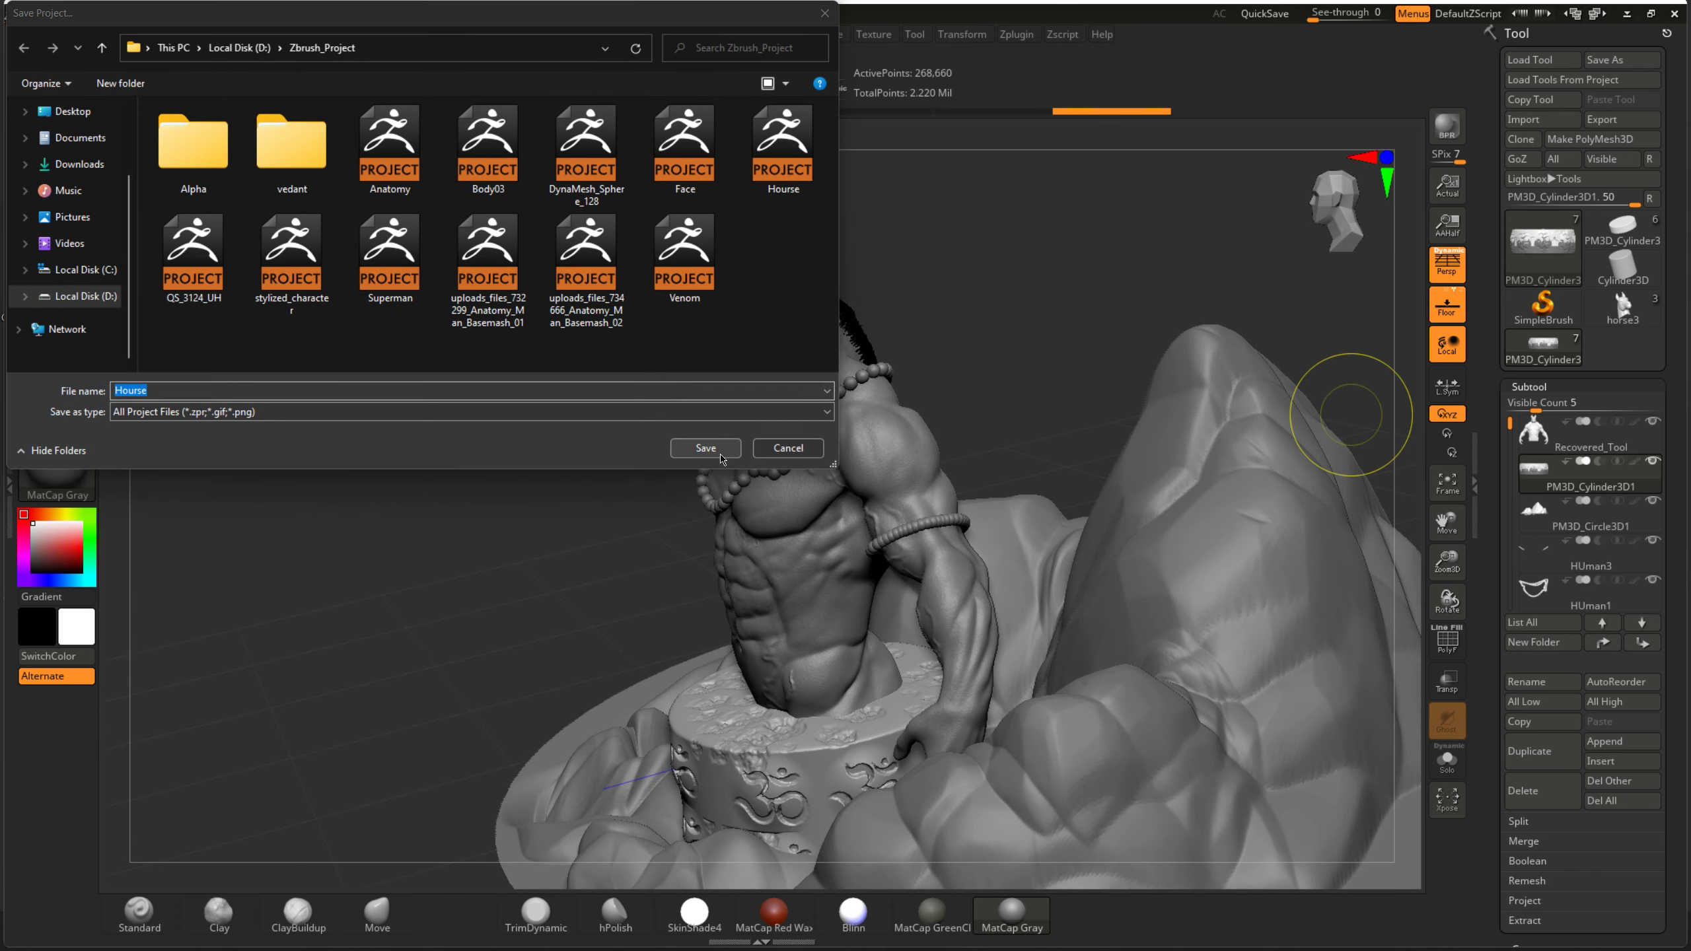
- Save over Hourse.zpr, confirm the replacement, and dismiss the Abnormal Termination error
left_click(707, 449)
left_click(882, 464)
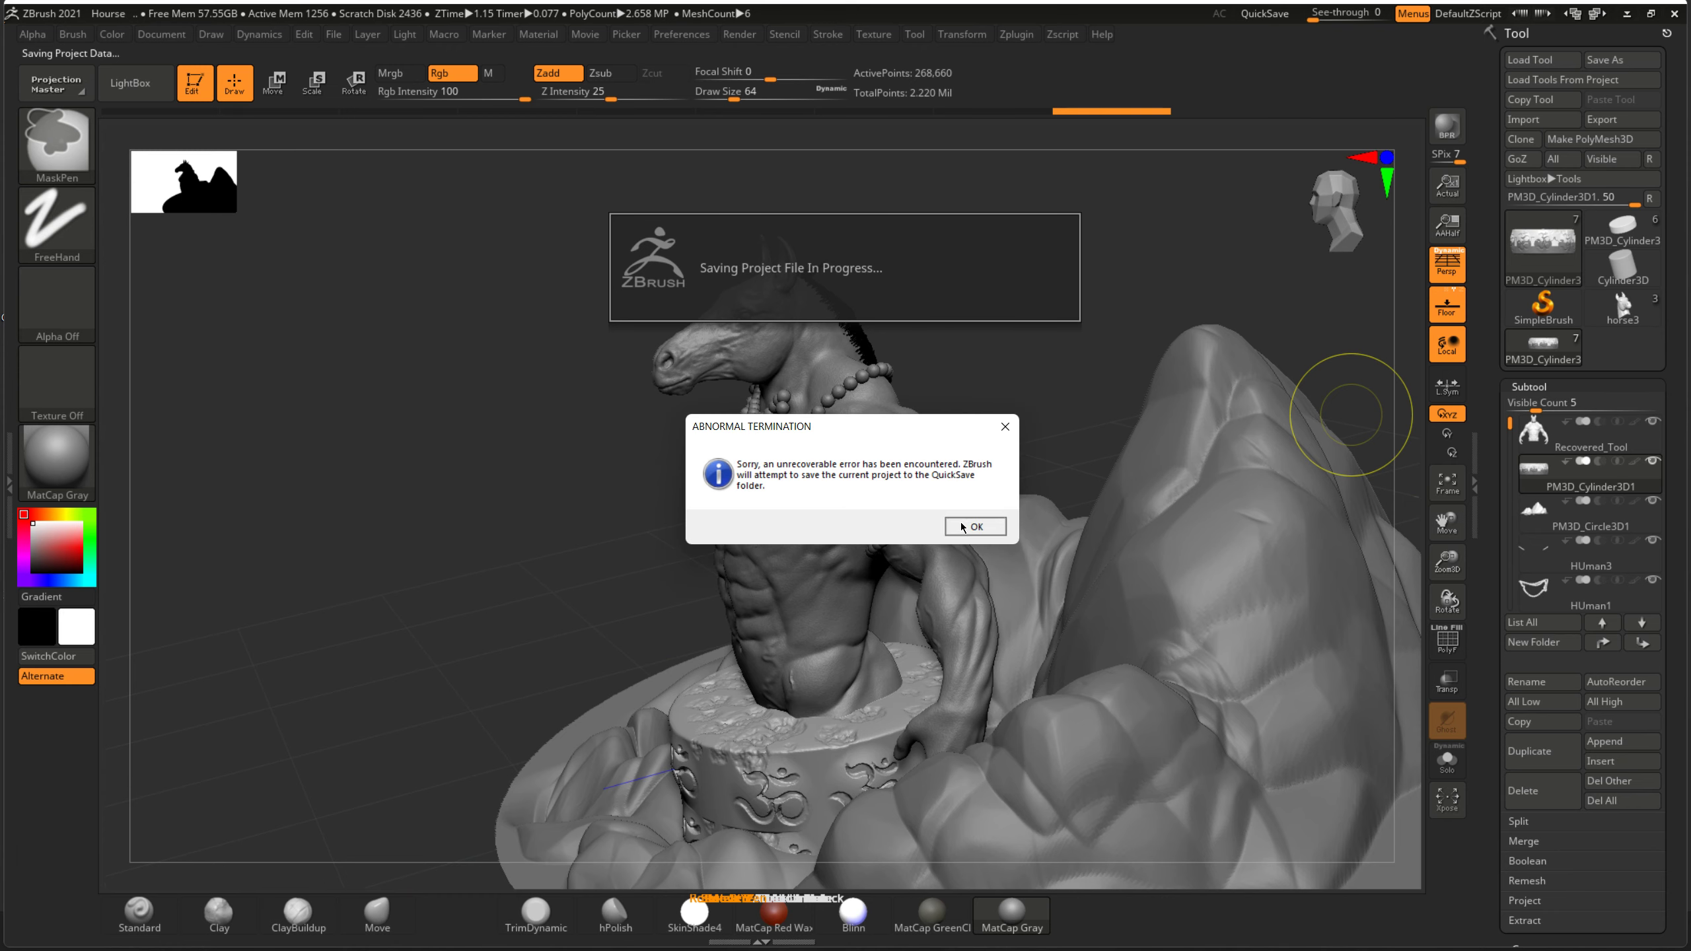
left_click(976, 526)
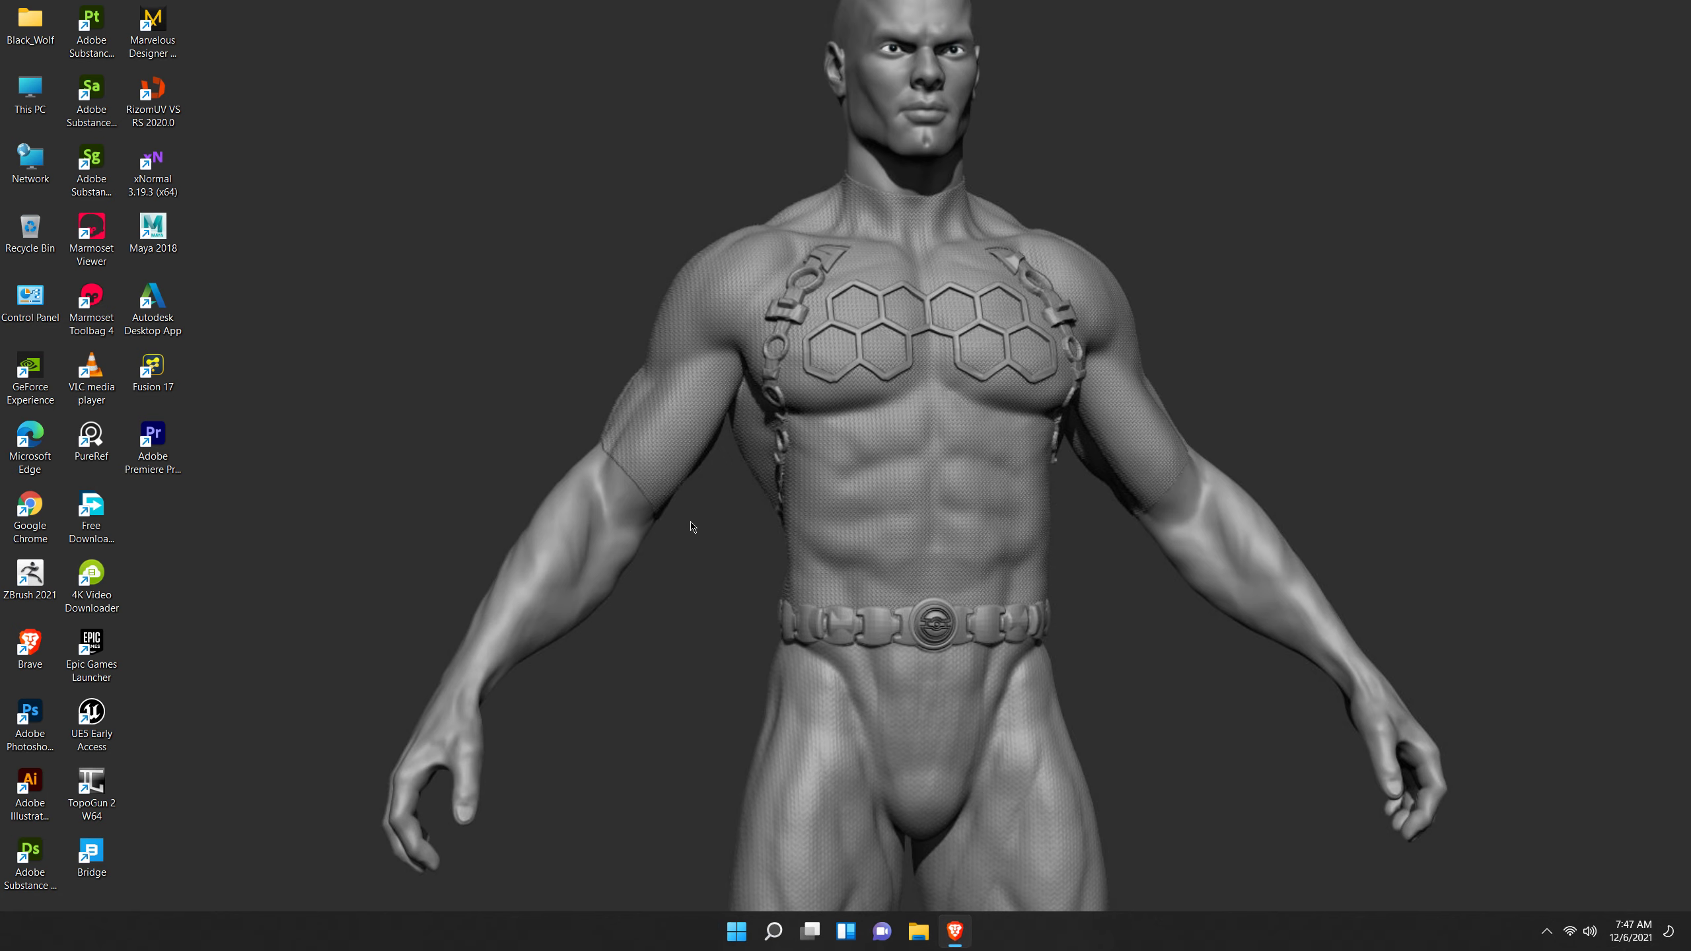
- Relaunch ZBrush 2021 from Start search and clear away the File Explorer window
left_click(770, 923)
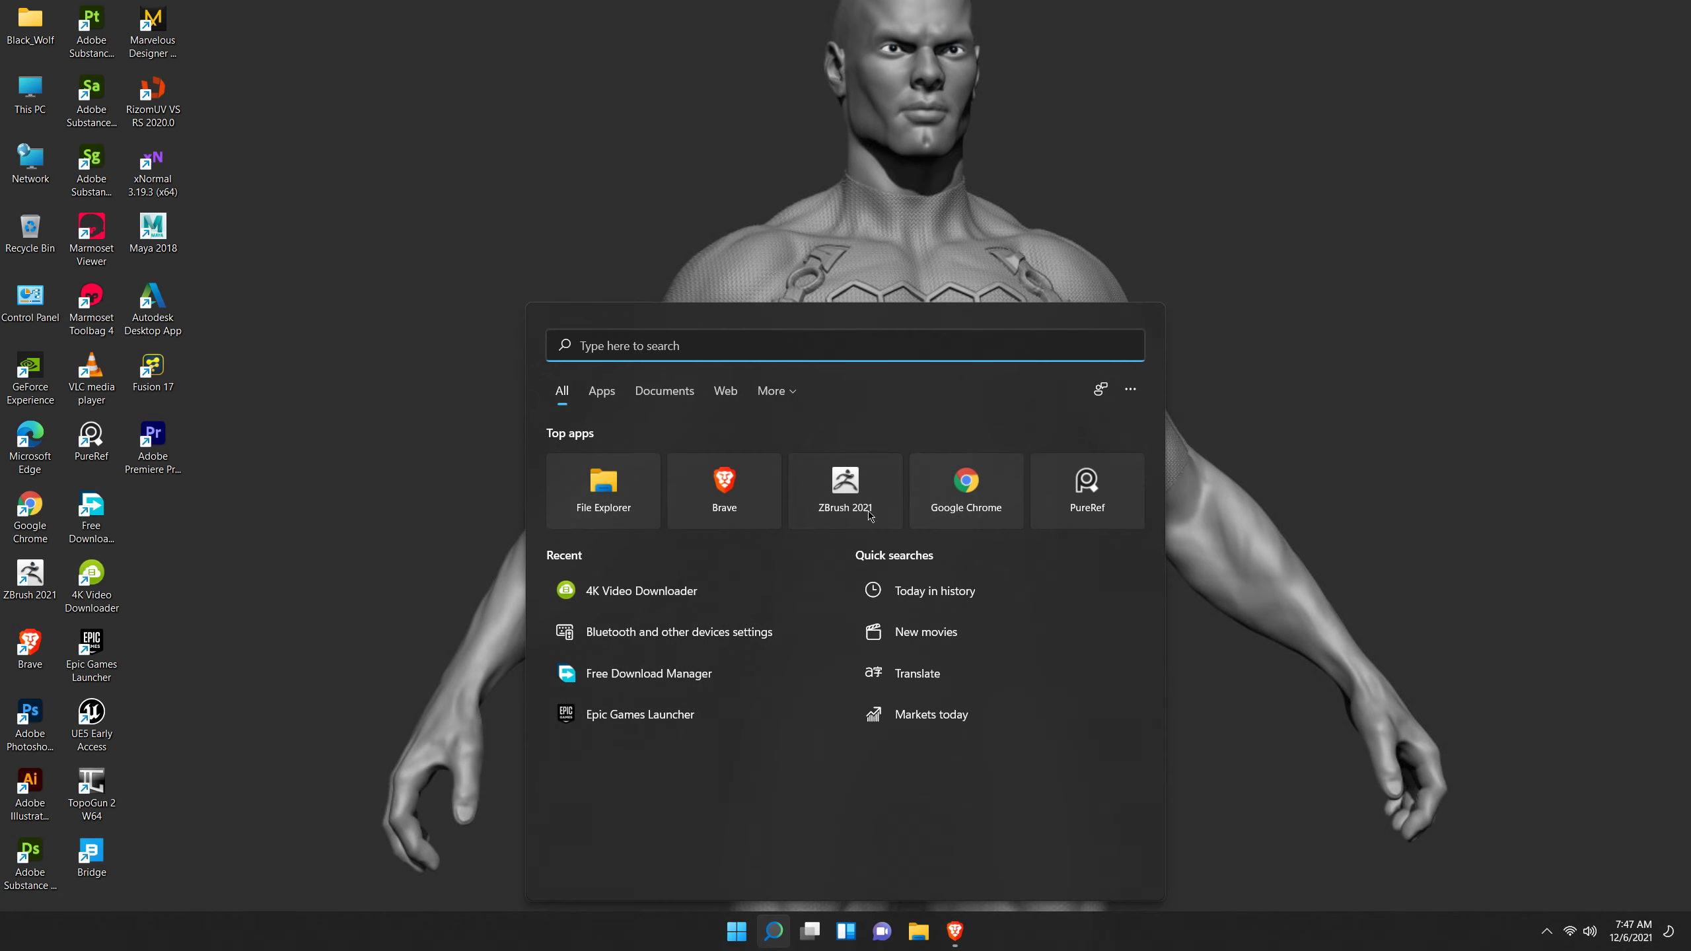
key("super+e")
key("super+d")
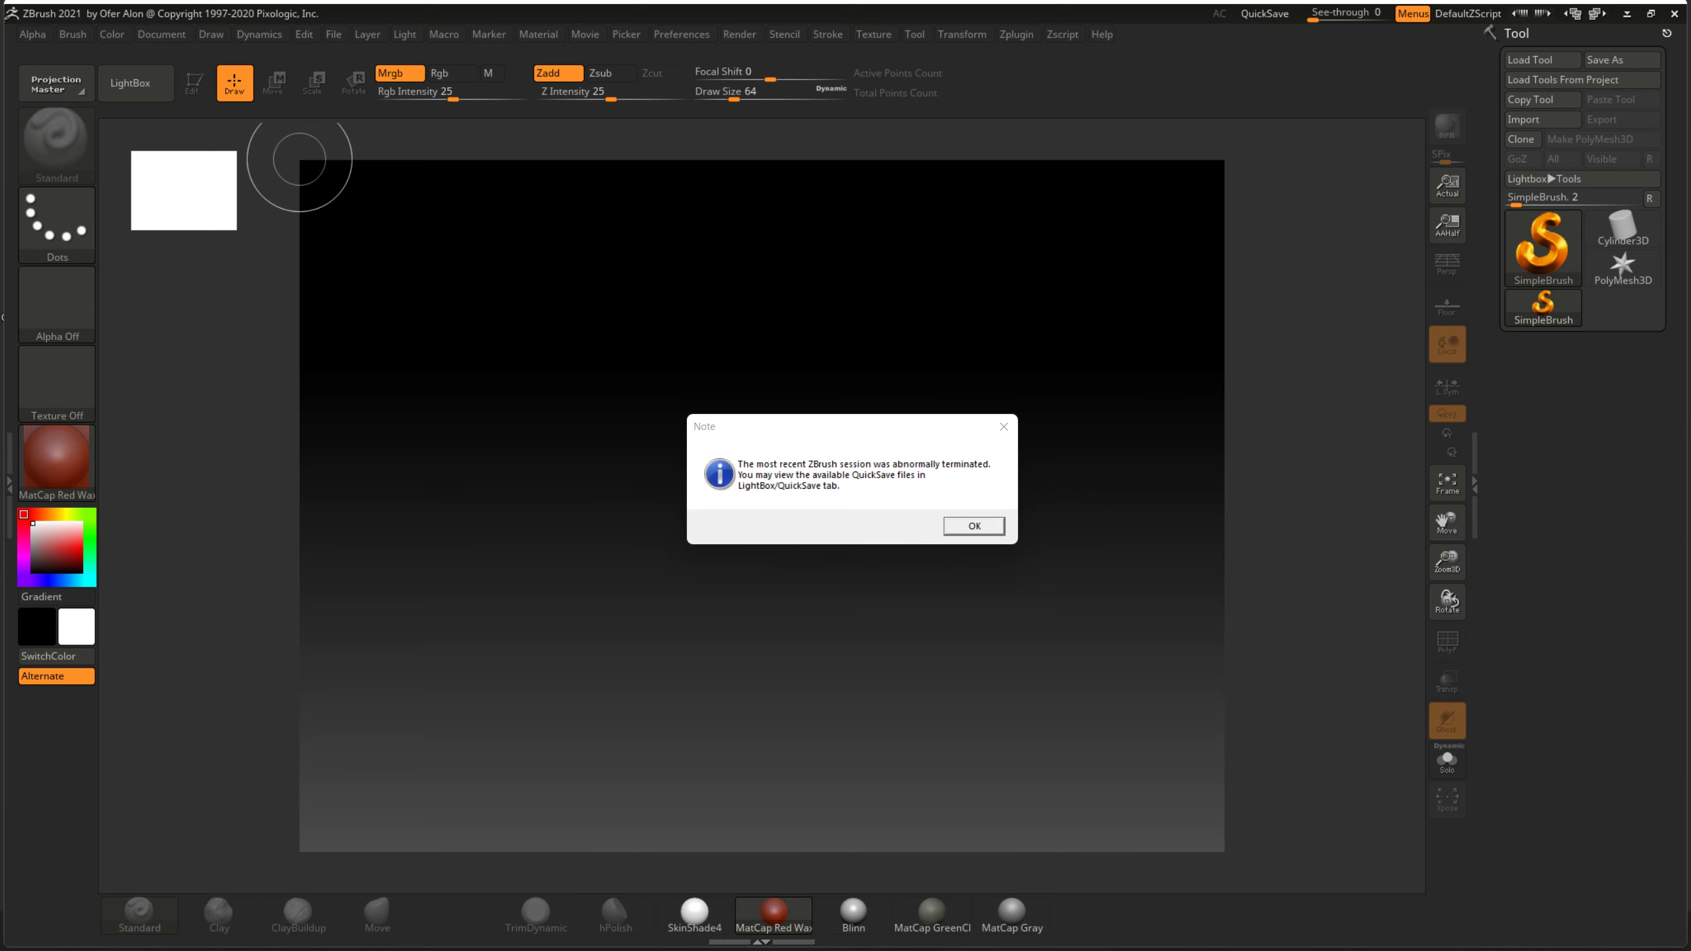
- Dismiss the crash note and reopen the Hourse project from LightBox's Recent files
left_click(975, 527)
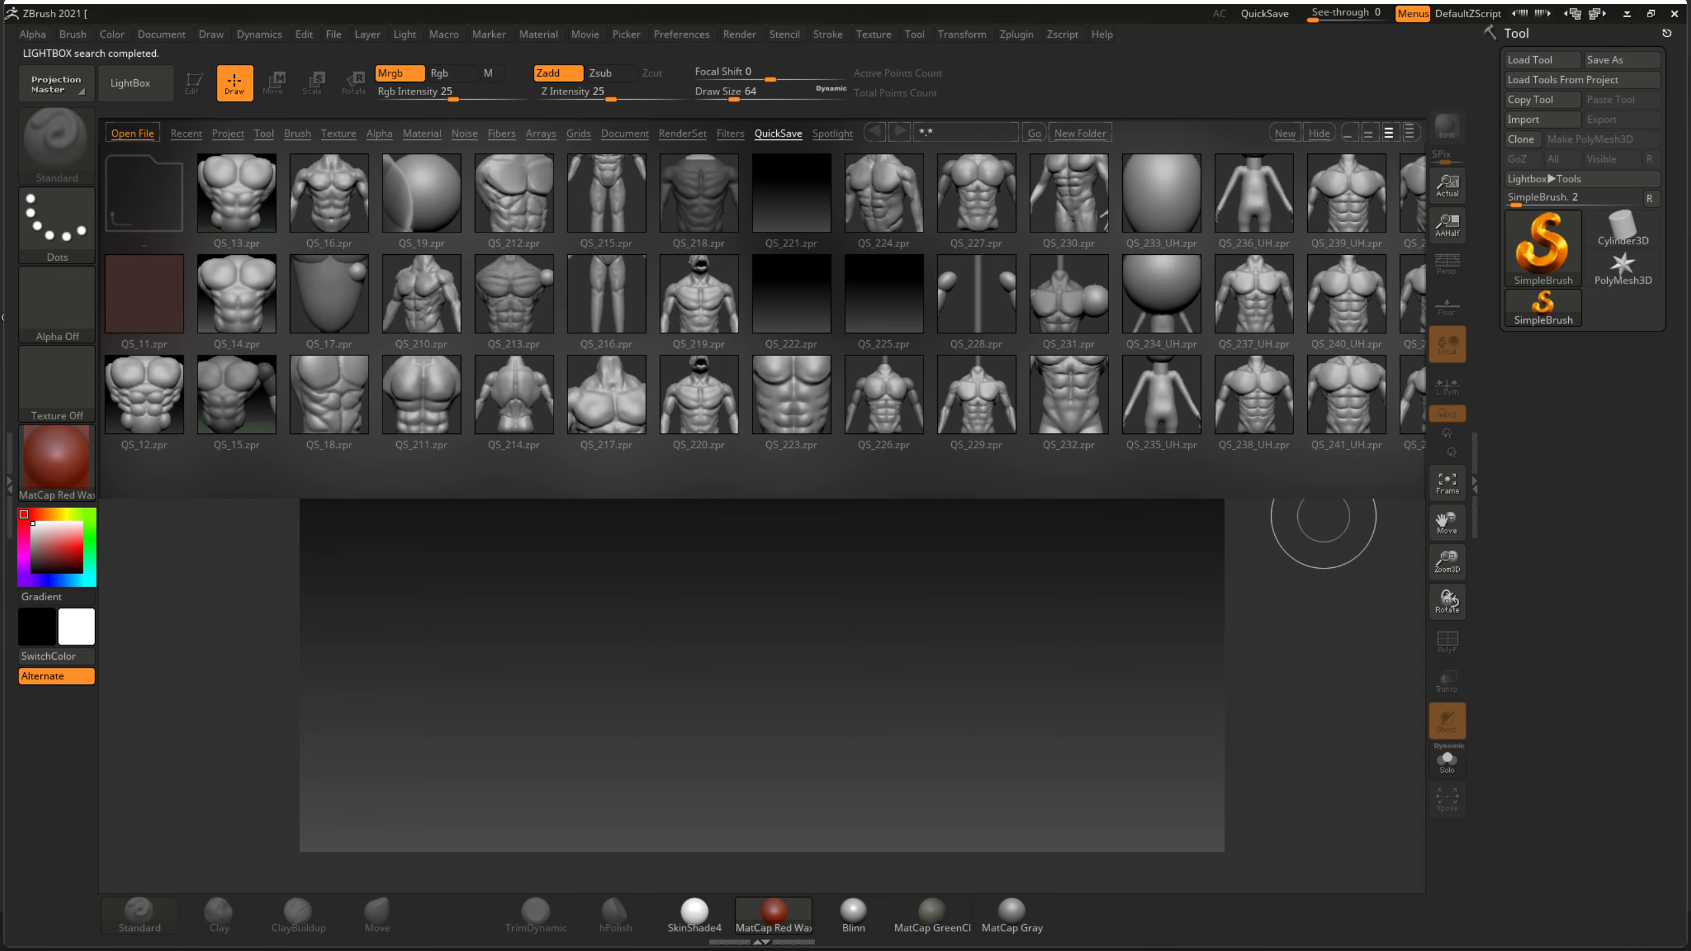
left_click(185, 133)
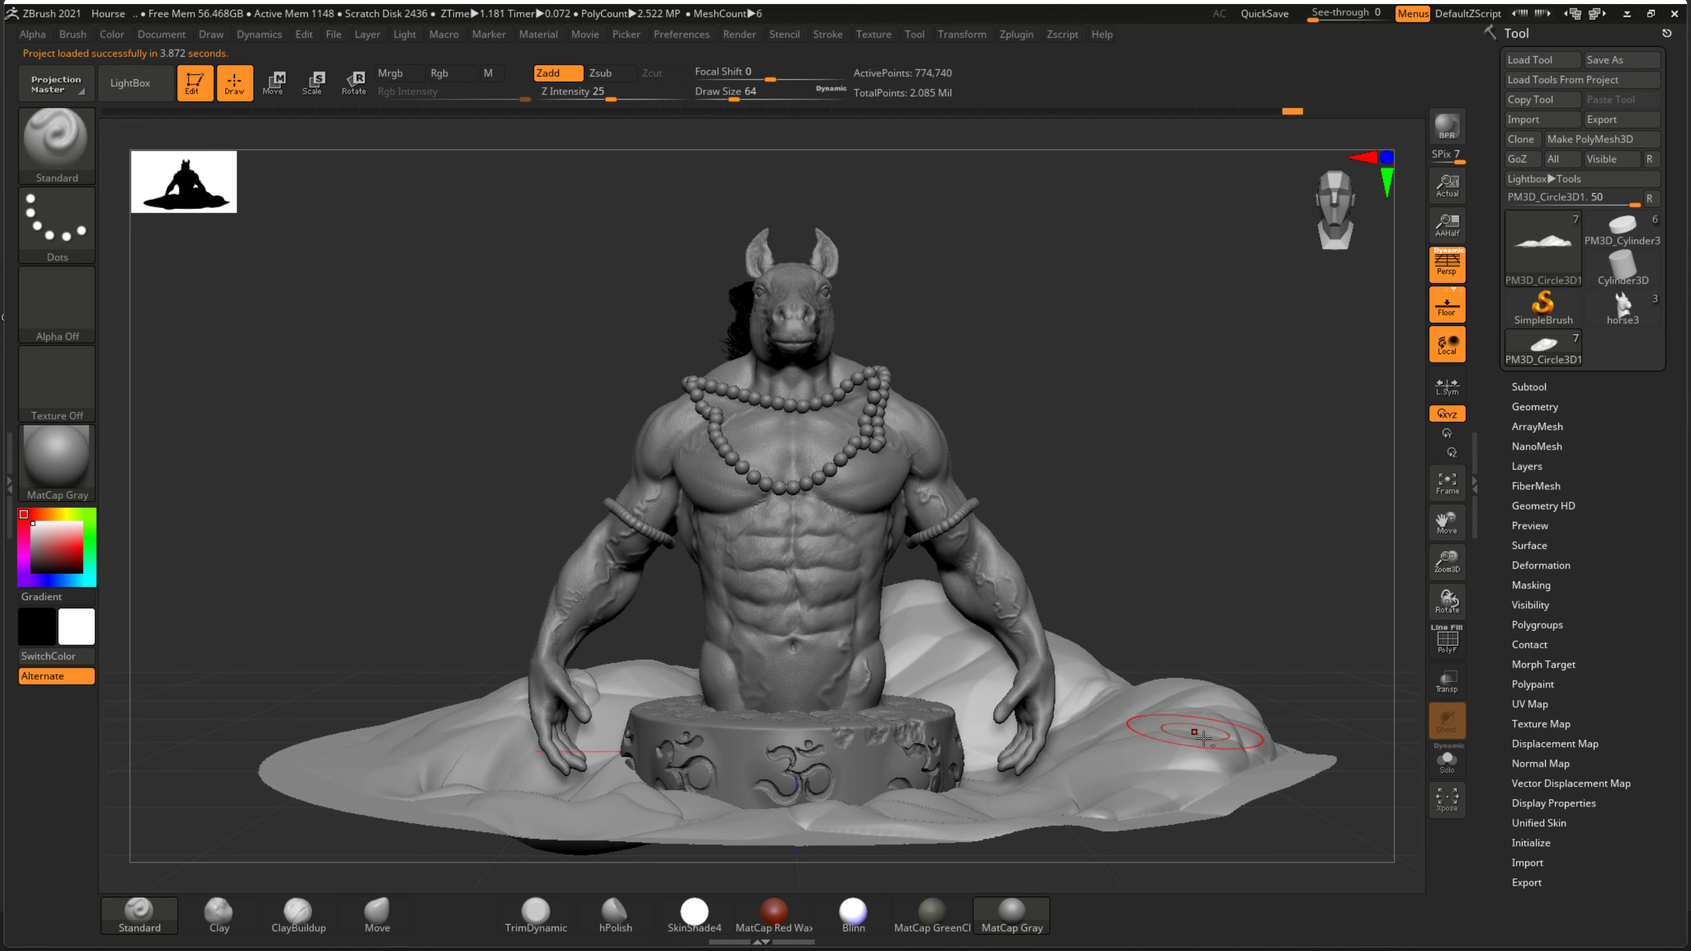
- Delete the PM3D_Circle3D1 cloth ground subtool and confirm the deletion
left_click_drag(1317, 640, 1383, 502, "alt")
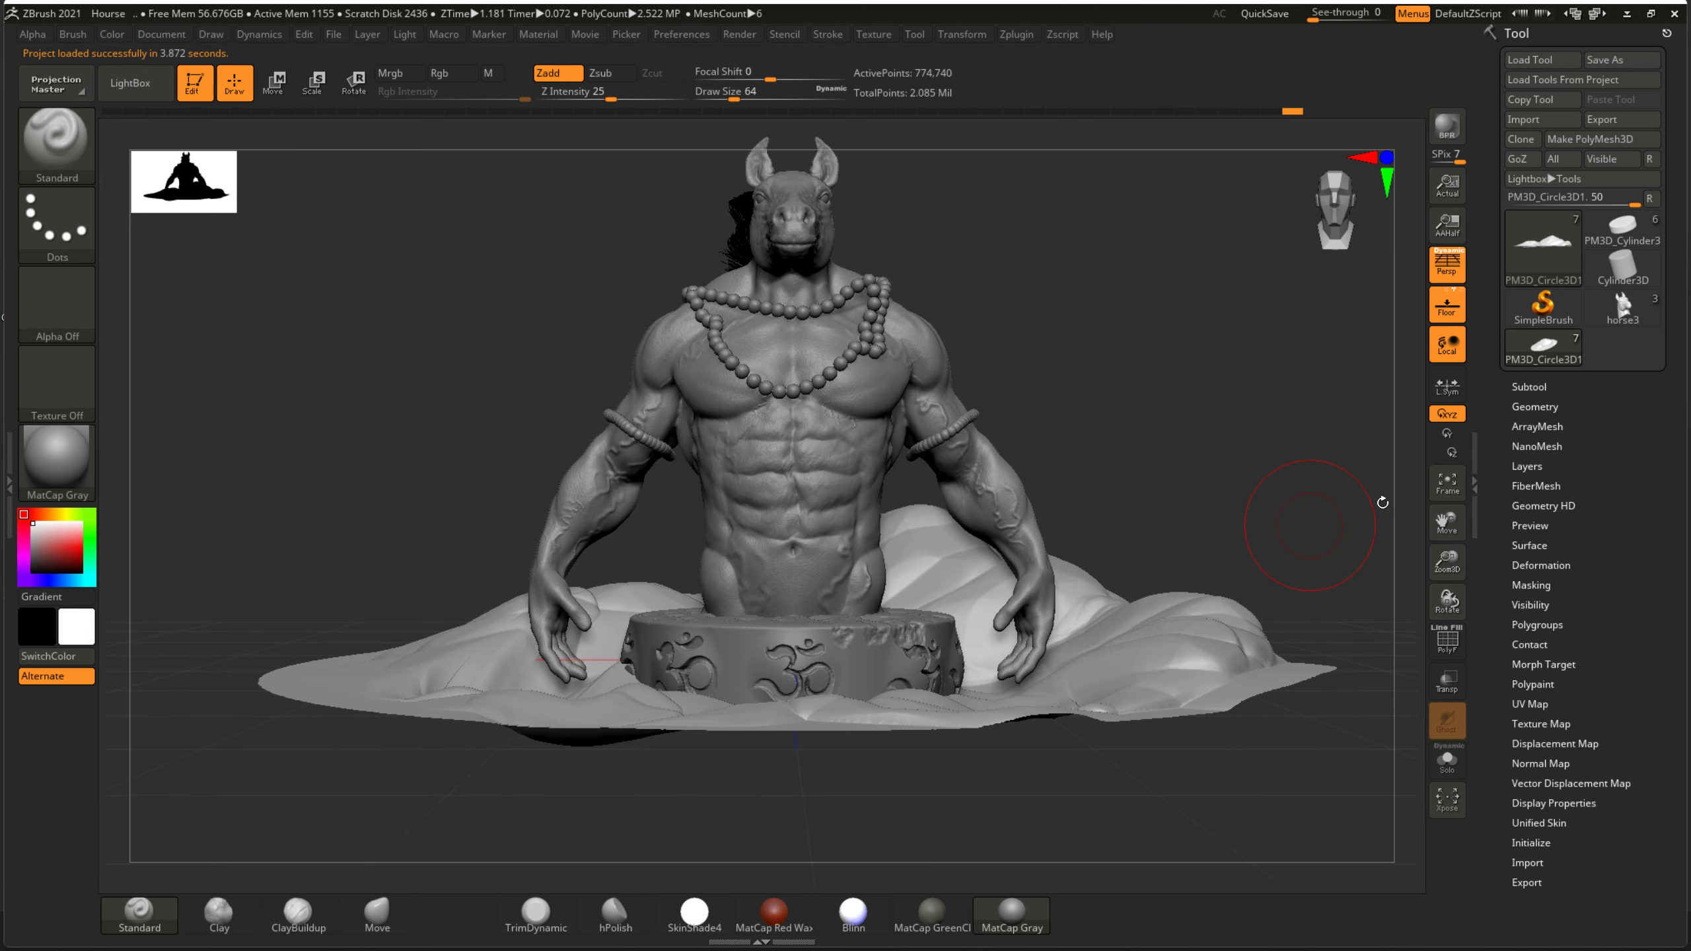
left_click(1565, 388)
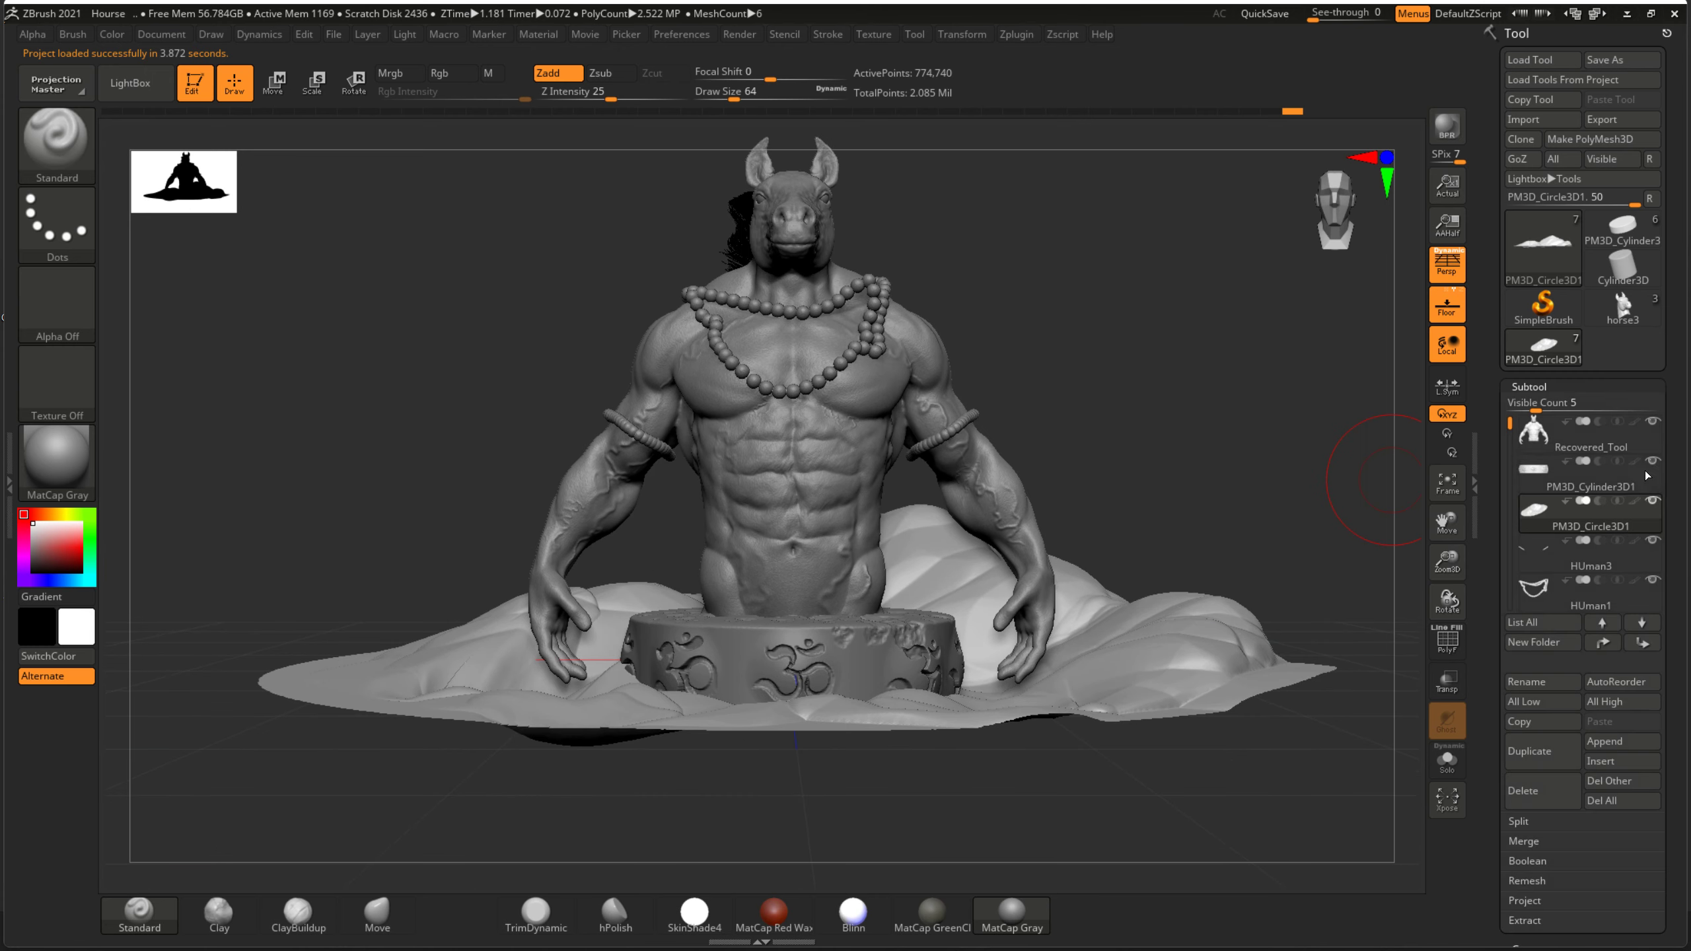
left_click(1543, 791)
left_click(1391, 823)
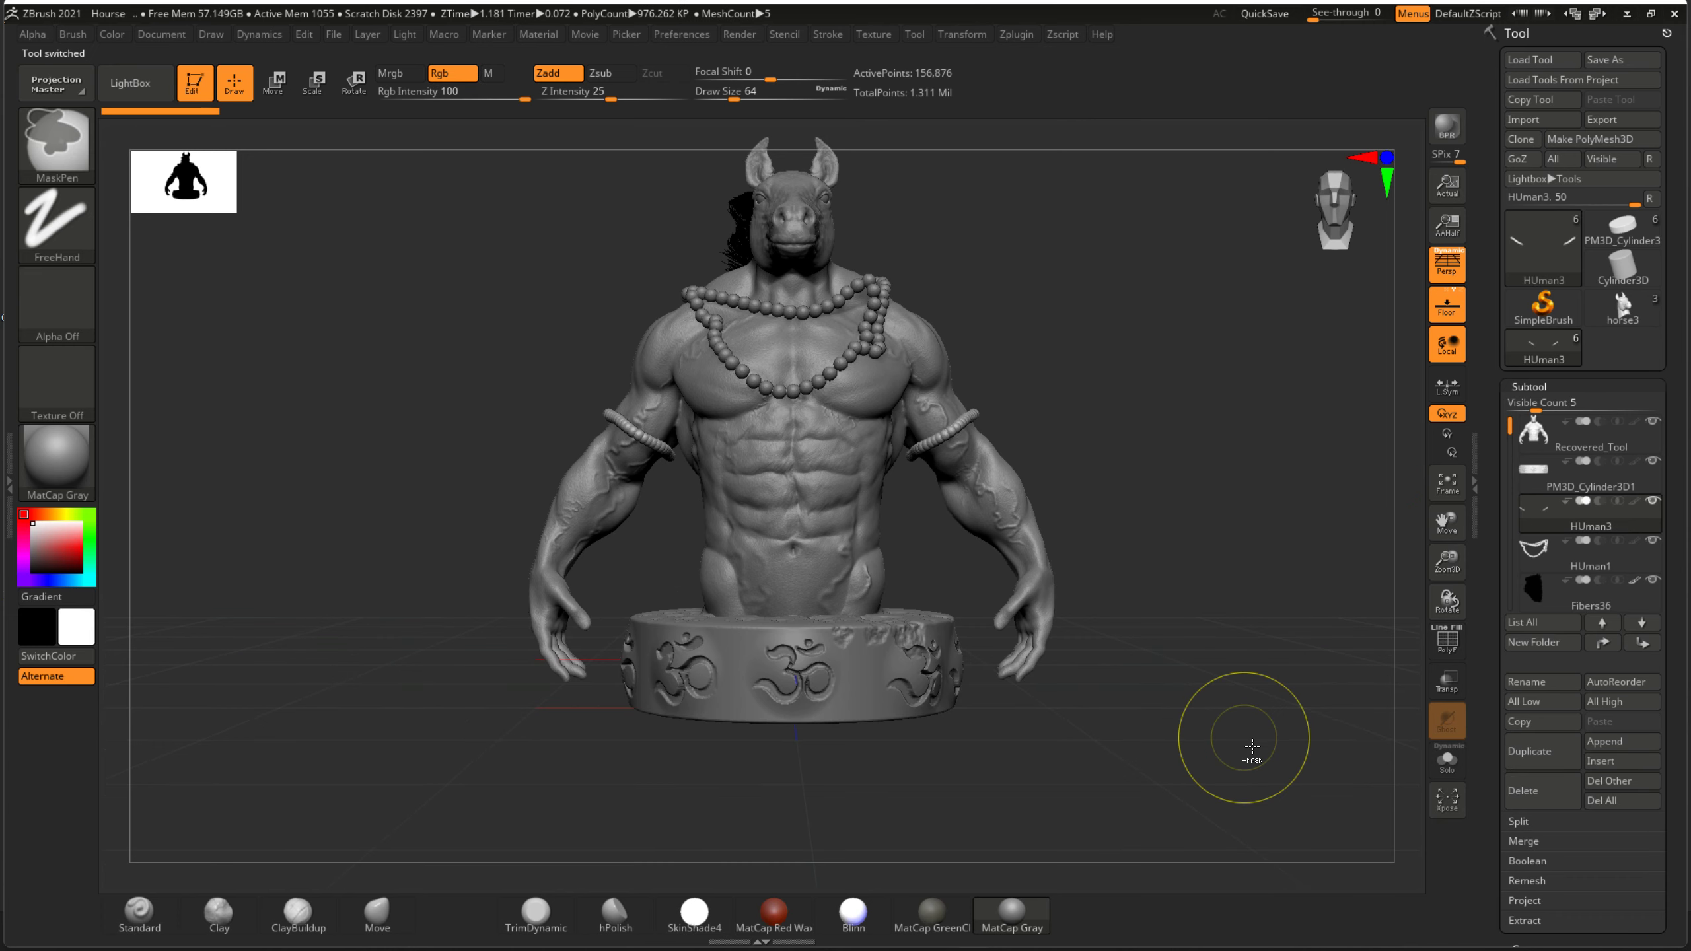
- Save over Hourse.zpr and dismiss the resulting abnormal termination error
key("ctrl+s")
left_click(706, 448)
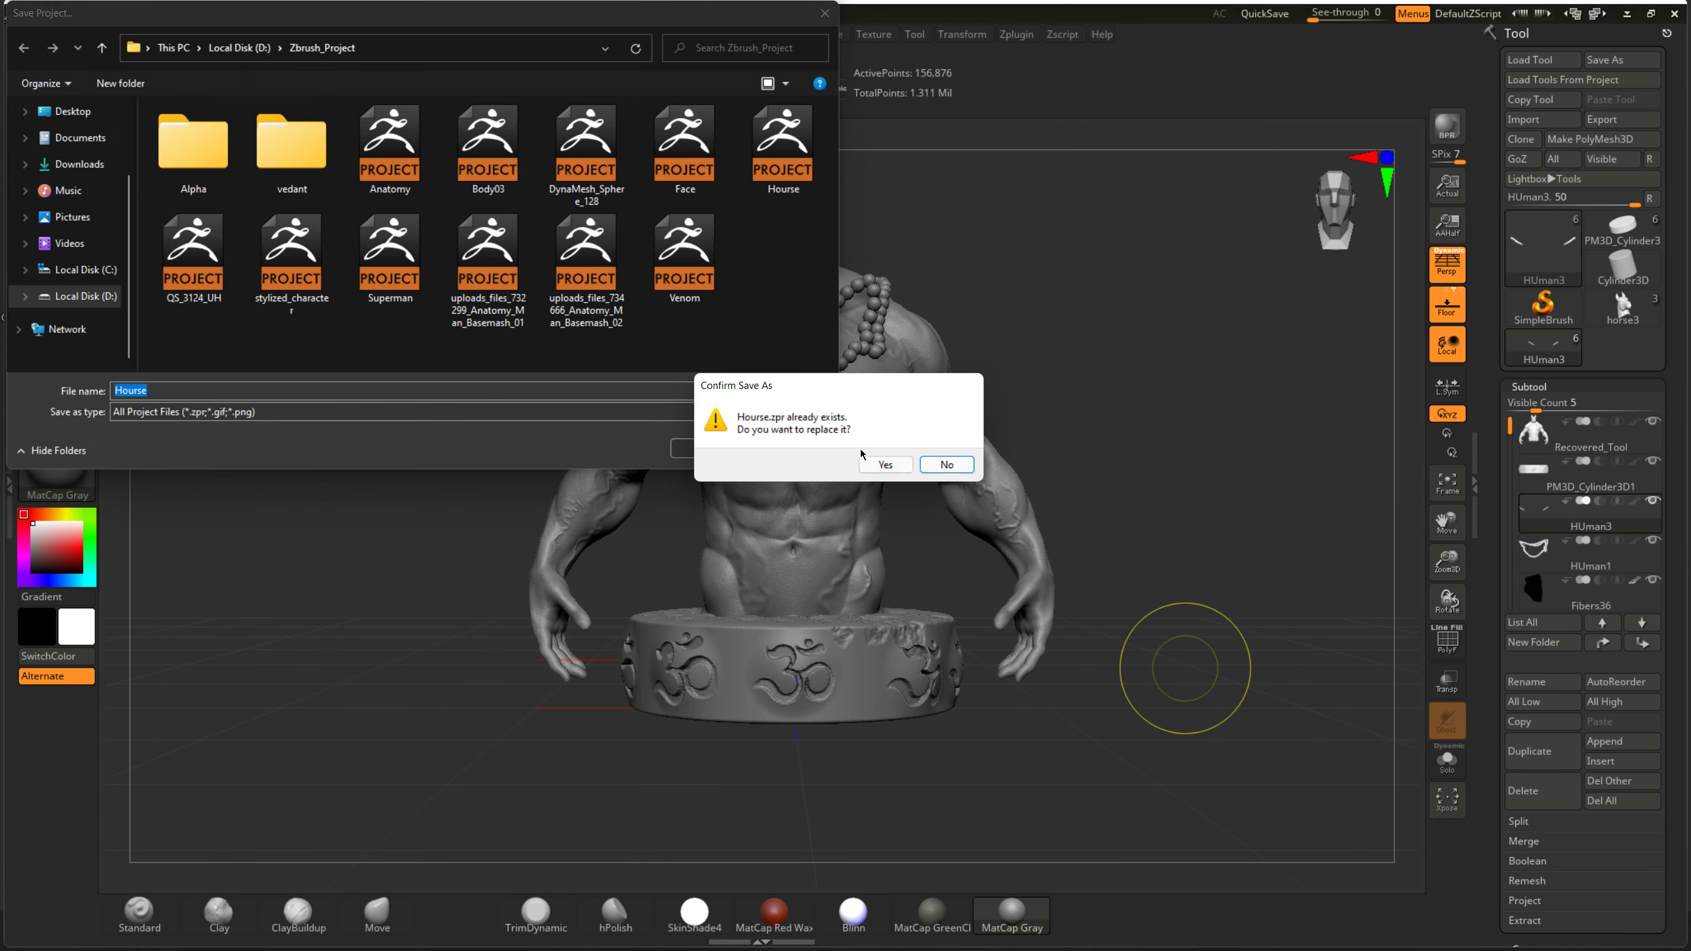
left_click(932, 466)
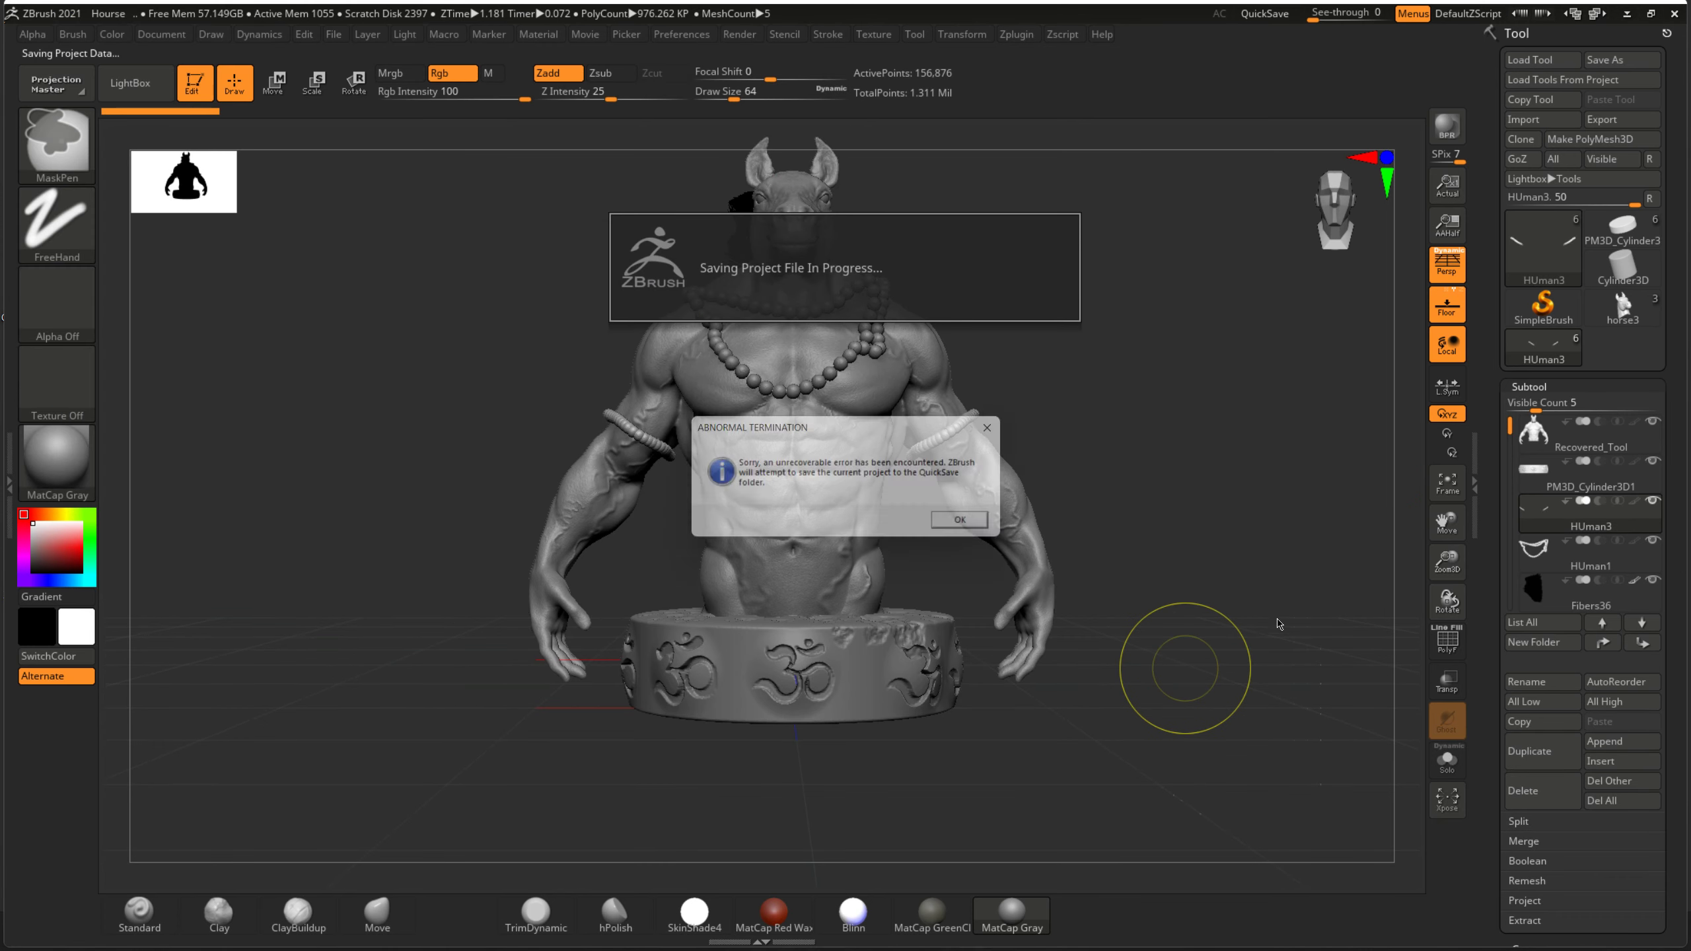
left_click(954, 533)
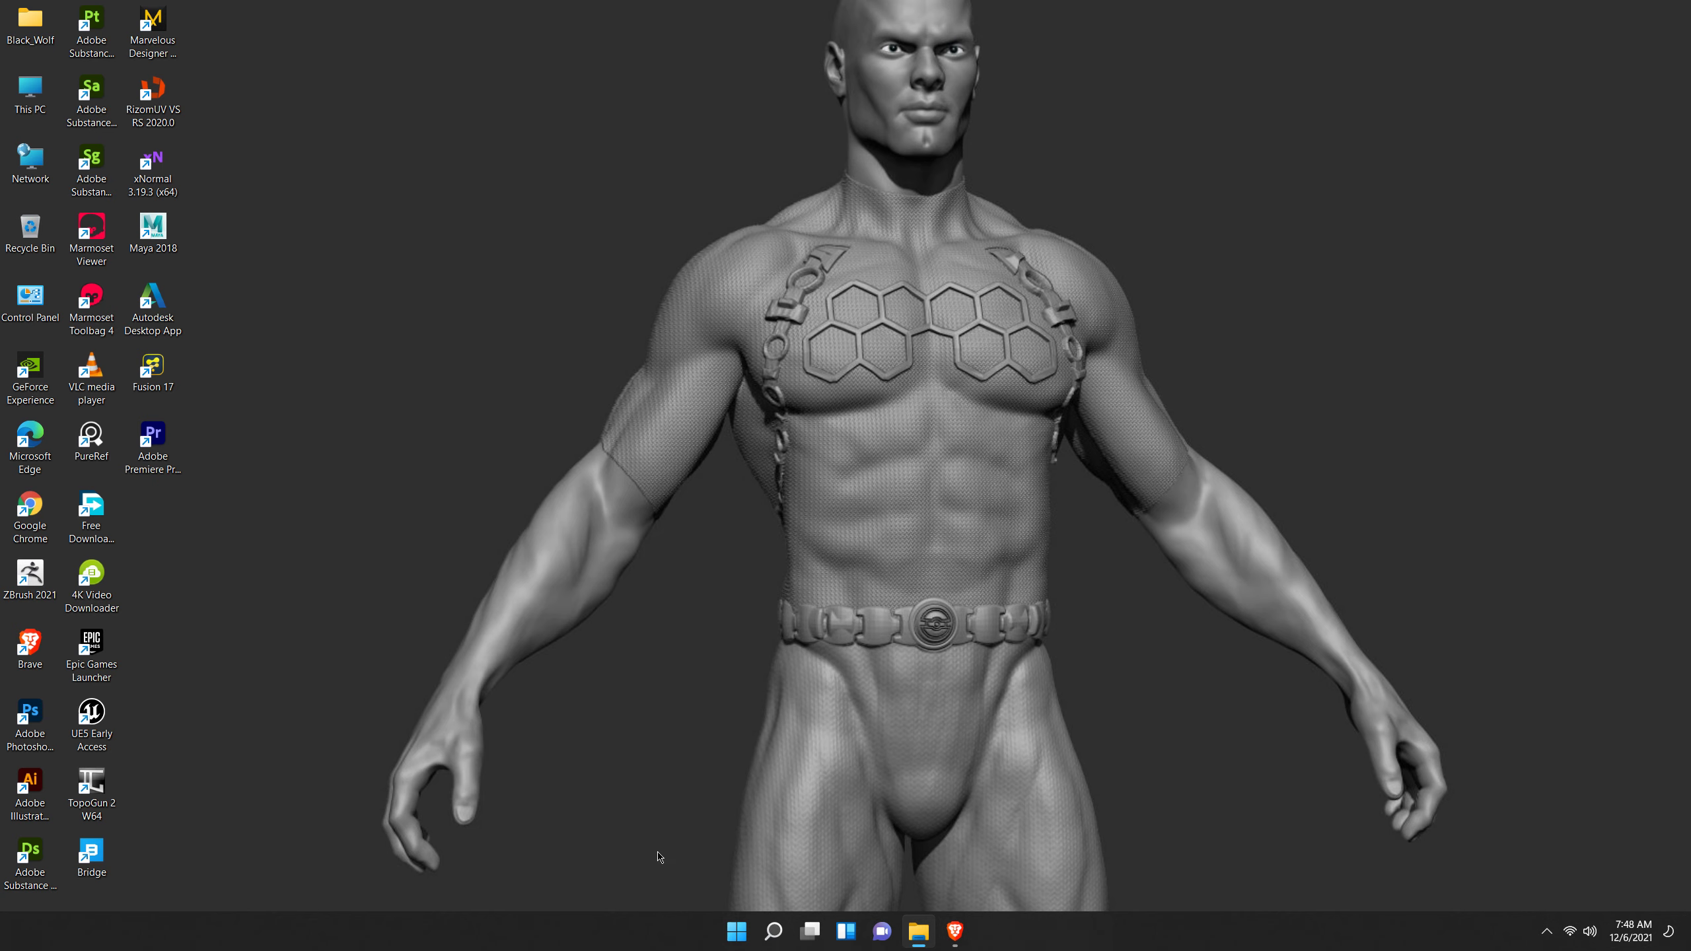
- Relaunch ZBrush 2021 from Windows Search on the taskbar
left_click(775, 933)
left_click(865, 496)
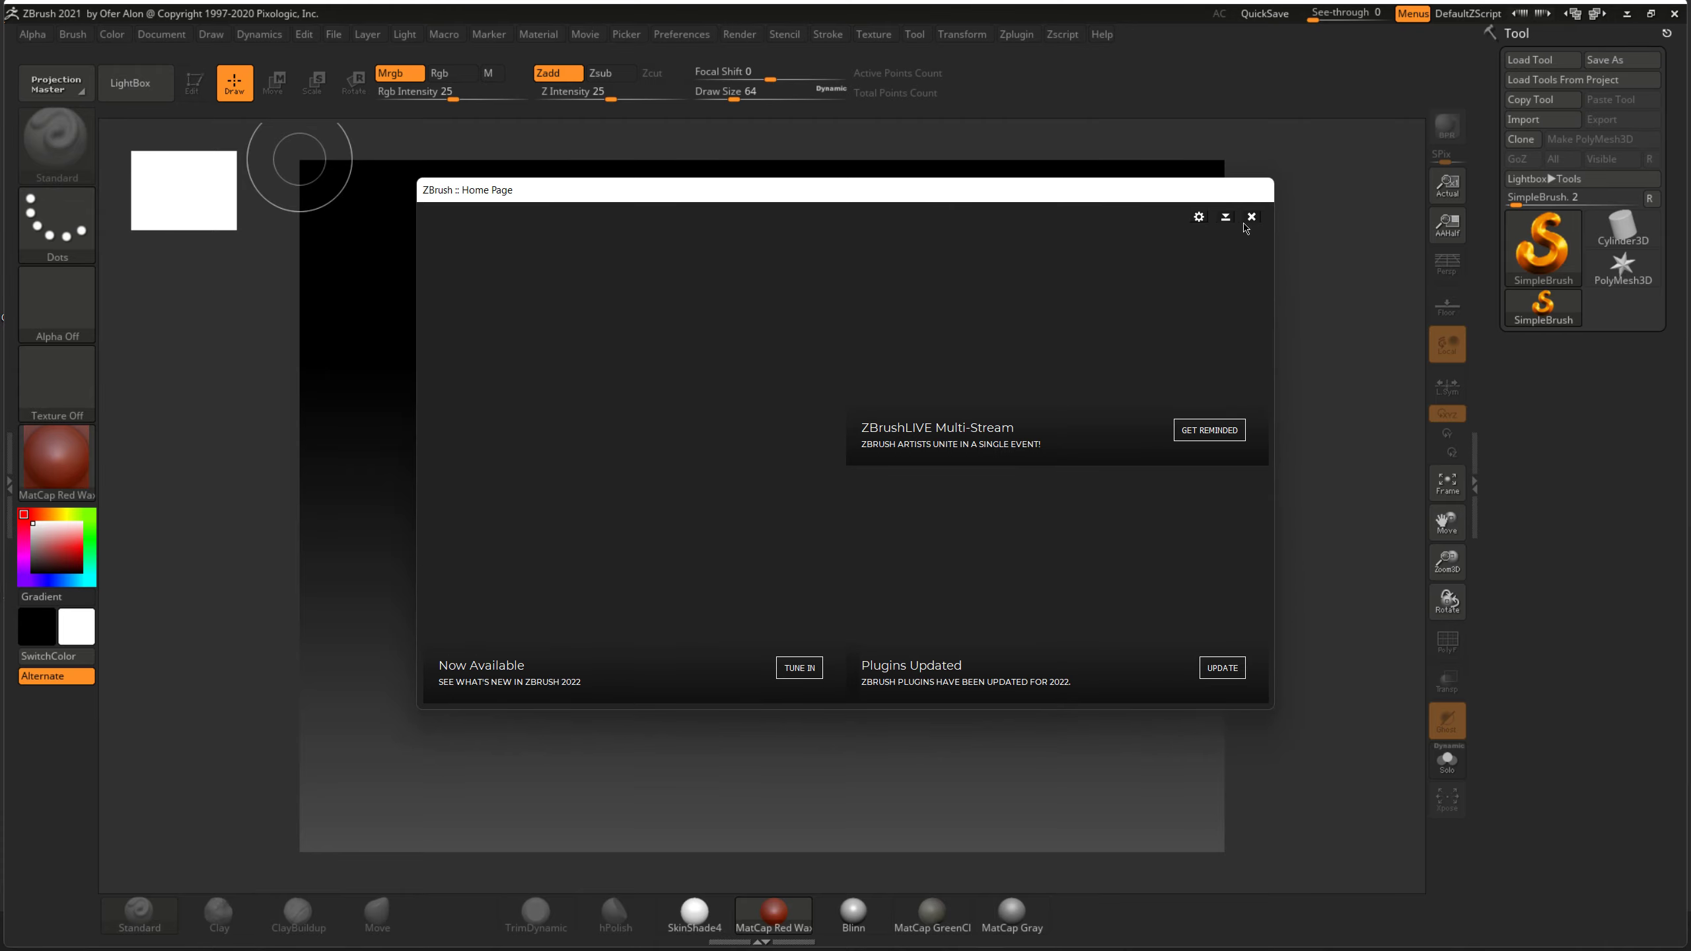
- Close the Home Page, dismiss the note, and open QS_3124_UH.zpr from LightBox Recent
left_click(1251, 218)
left_click(975, 527)
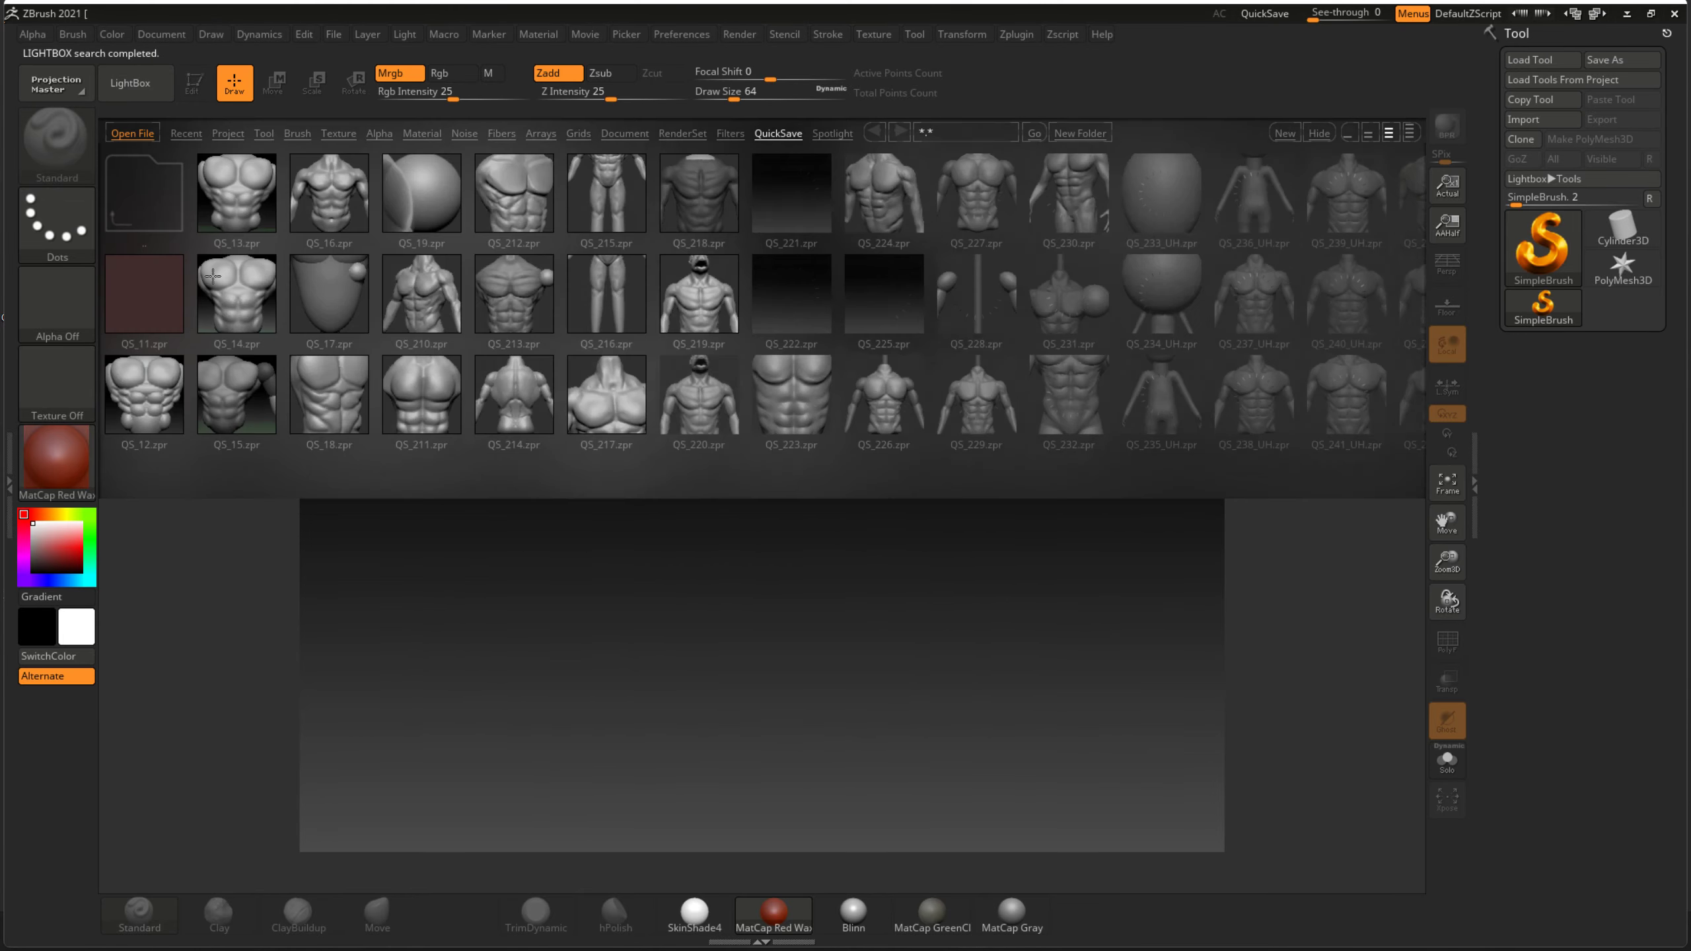
left_click(180, 136)
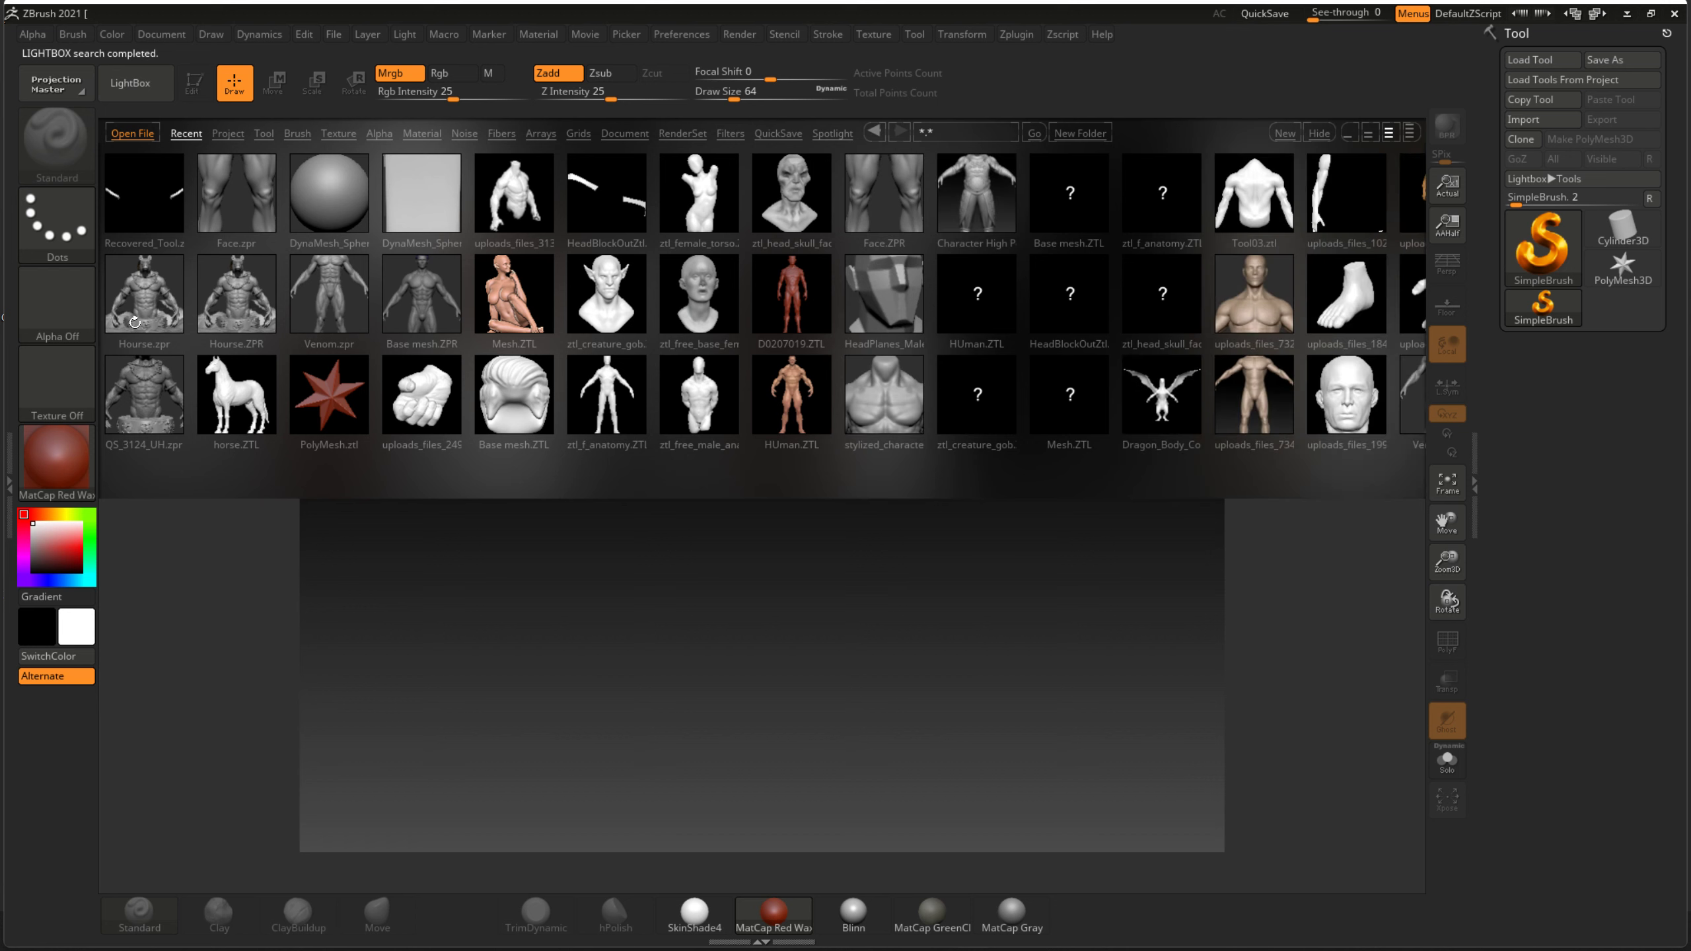
double_click(133, 403)
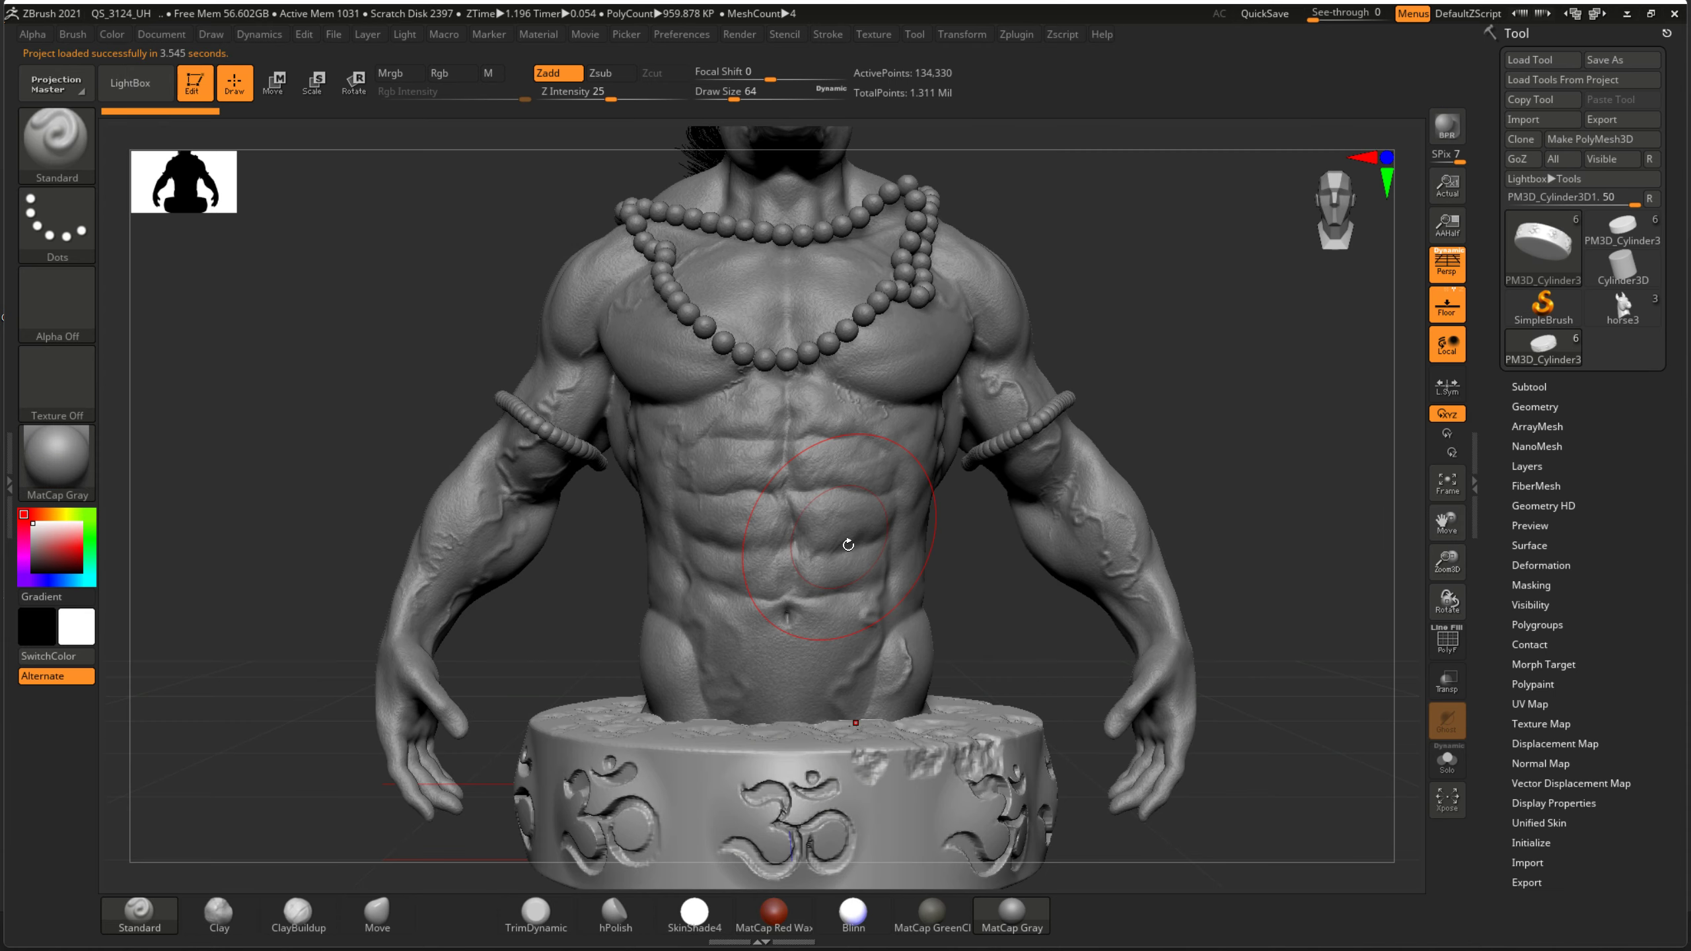
- Save the quick-save project over Hourse.zpr and confirm the replacement
key("ctrl+s")
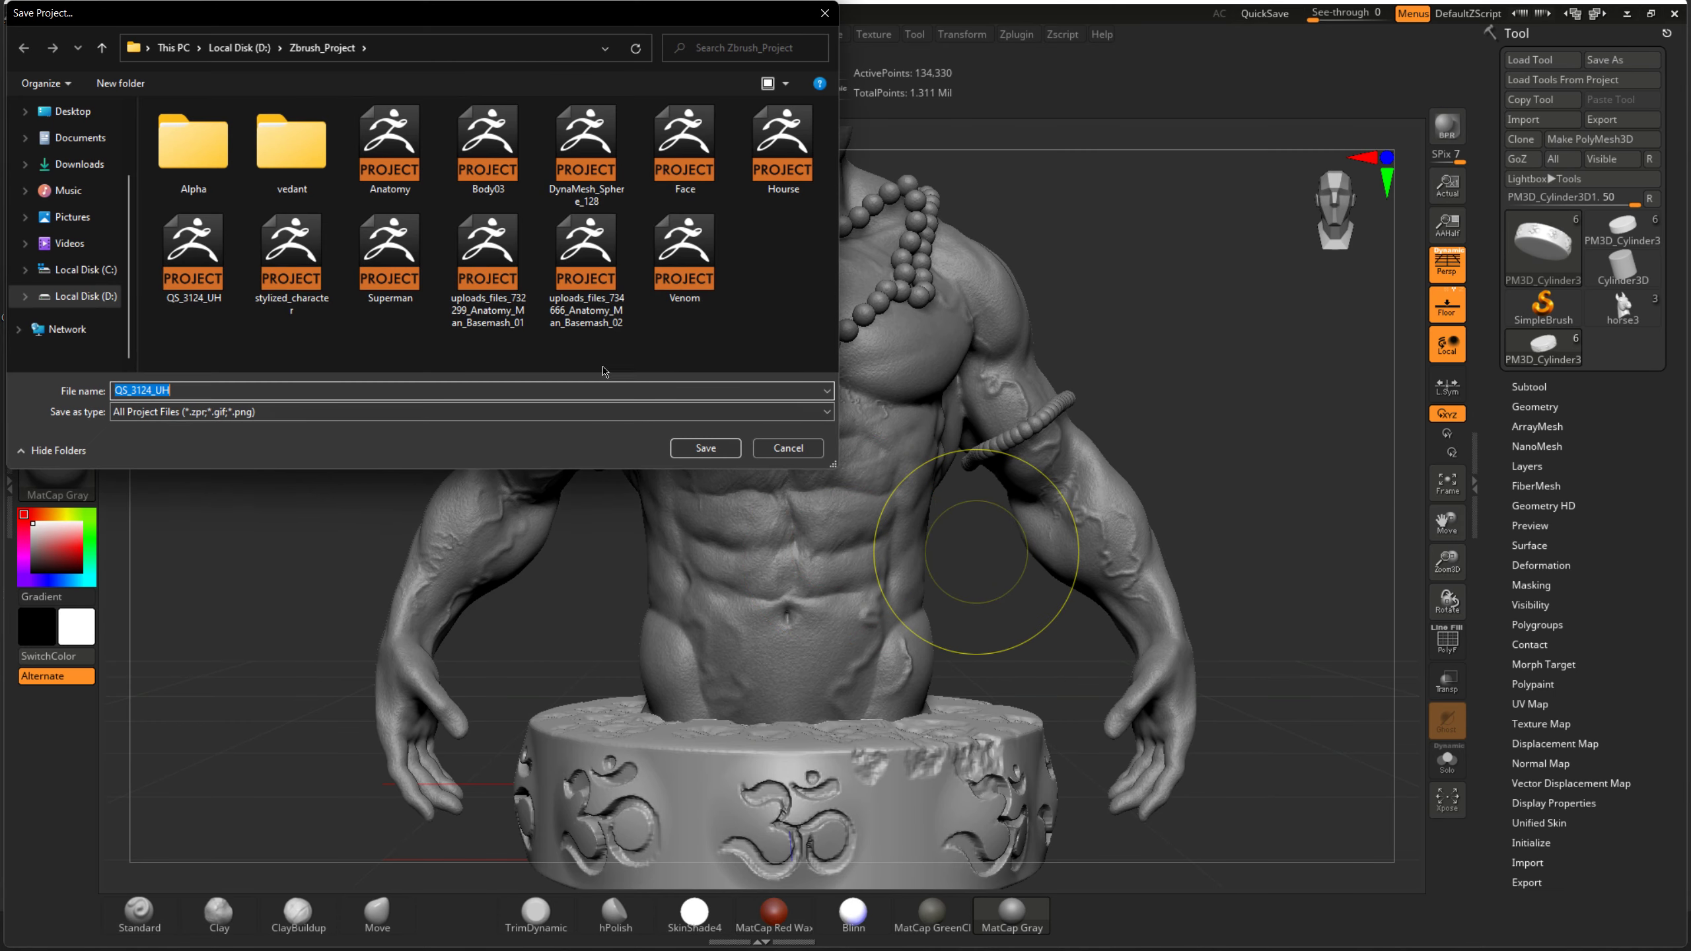
left_click(782, 147)
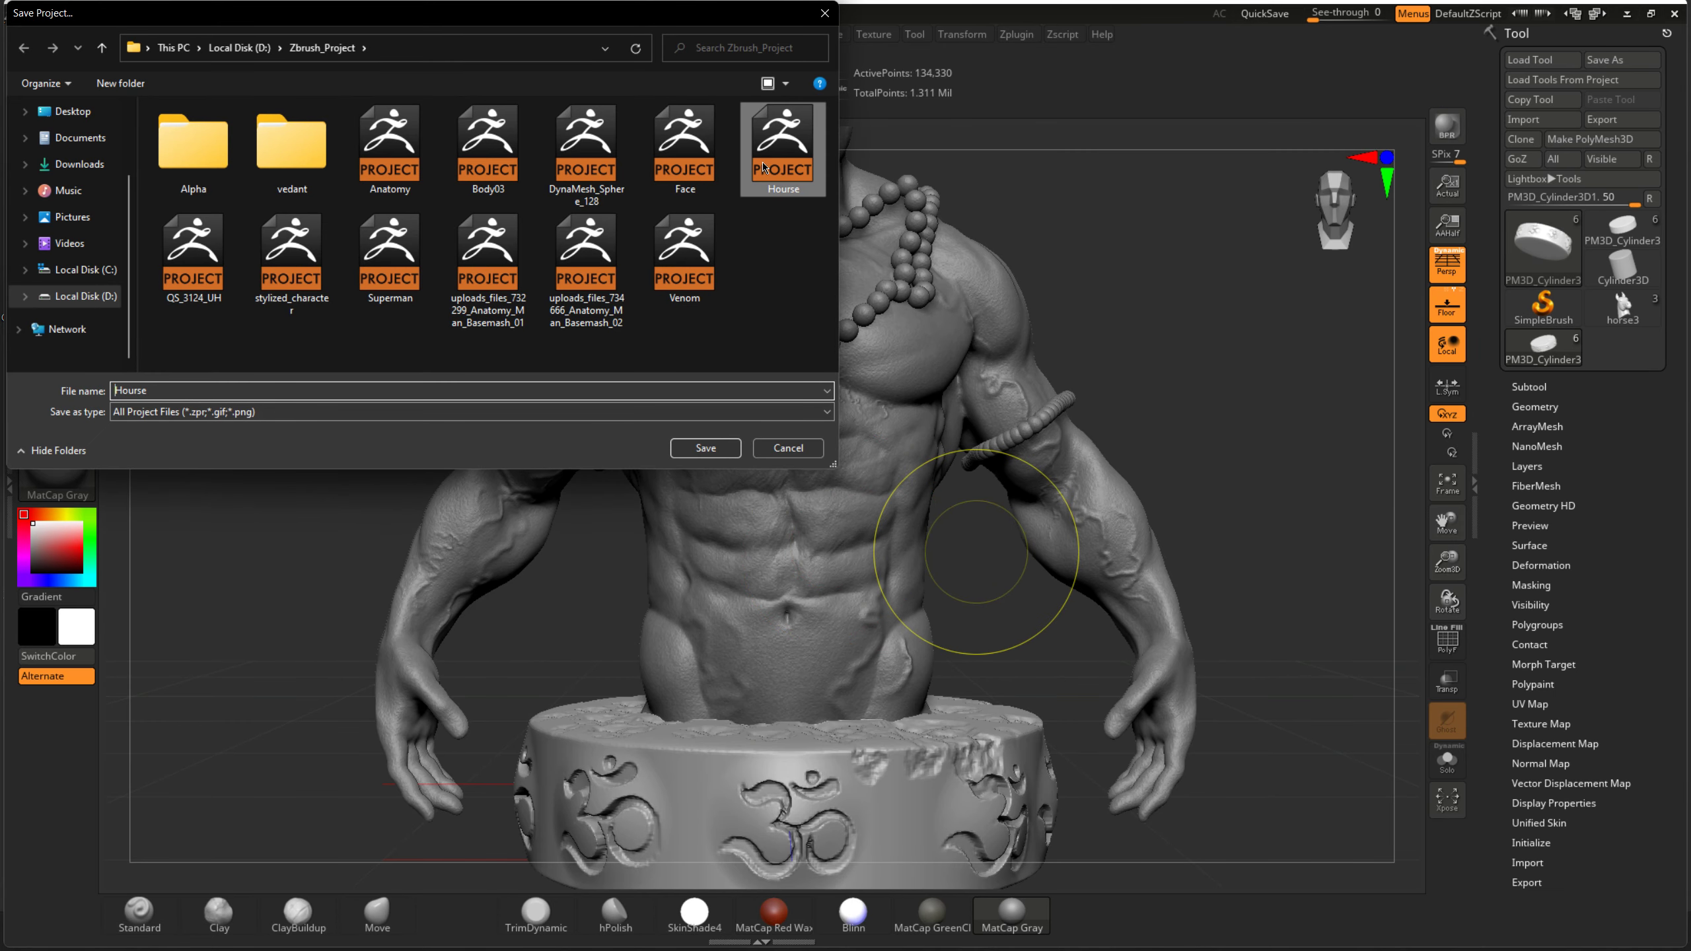
left_click(720, 449)
left_click(876, 469)
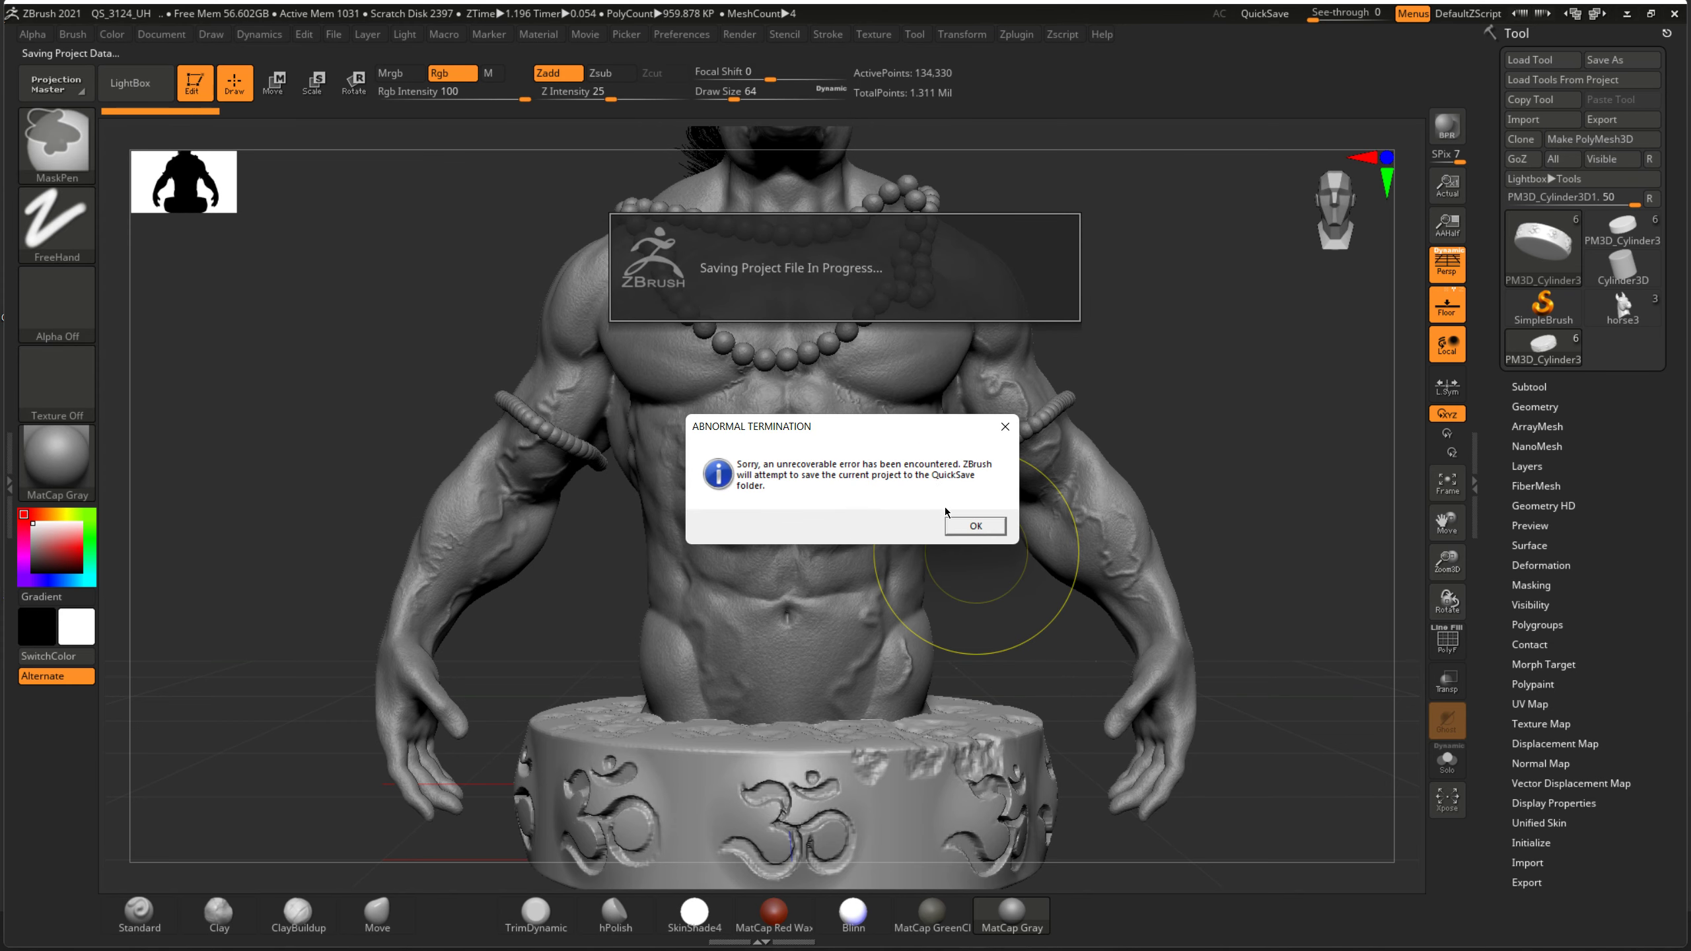
- Dismiss the abnormal termination error left by the failed save over Hourse.zpr
left_click(969, 528)
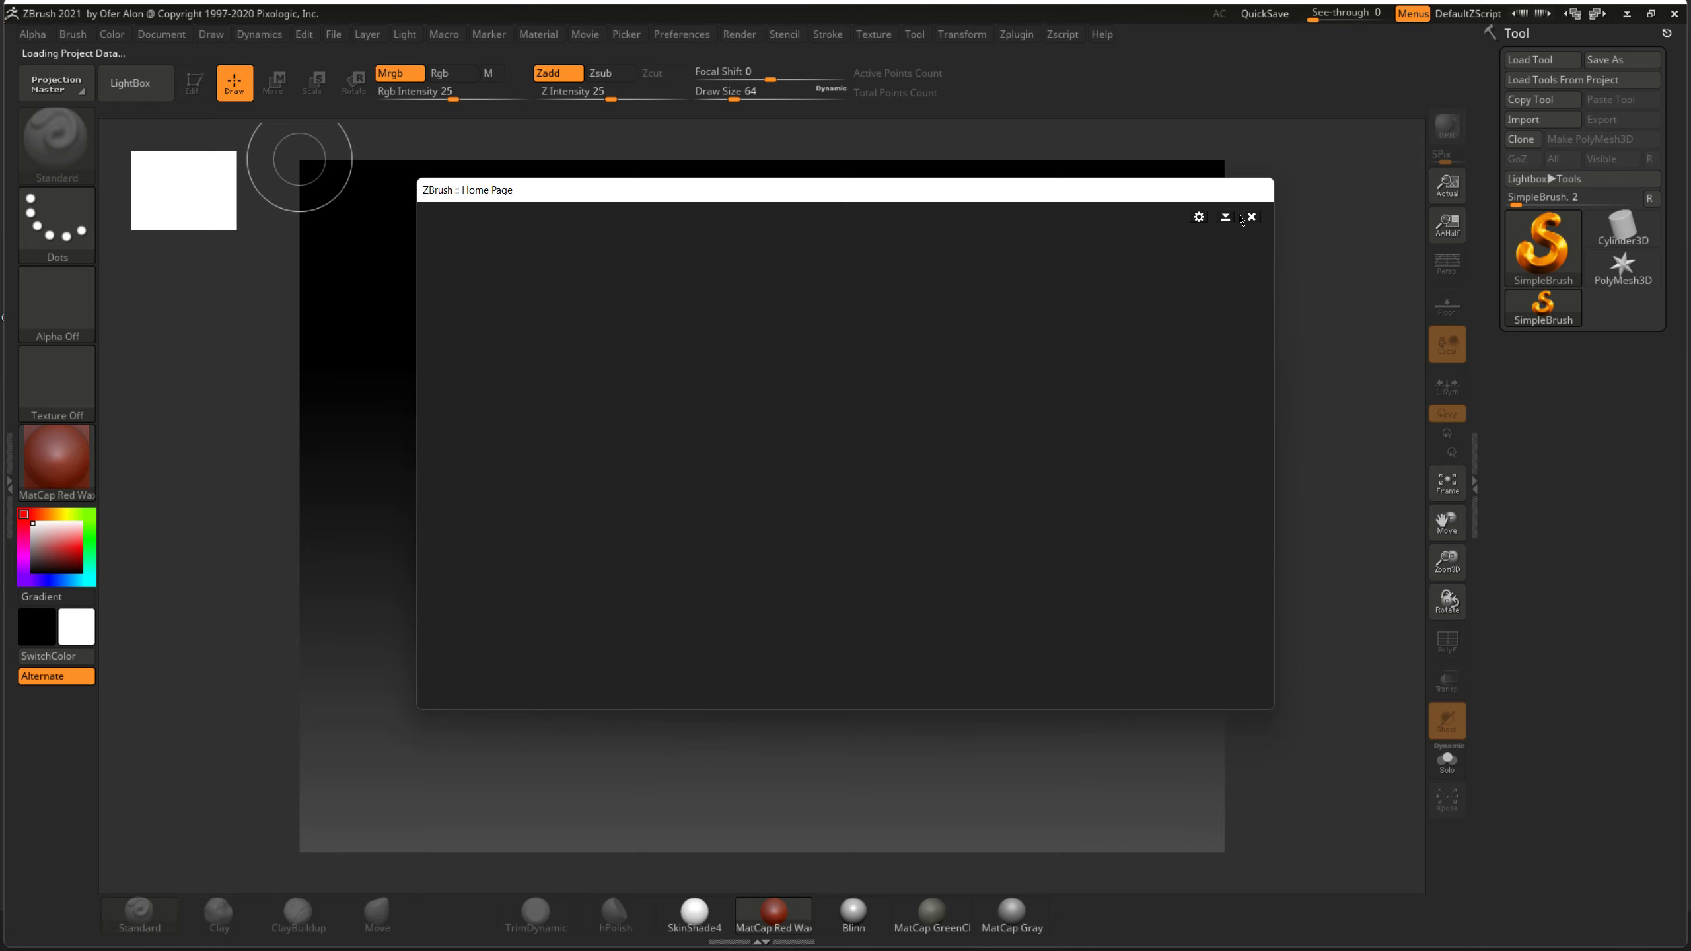
- Close the Home Page and Note, then open Recovered_Document.zbr from QuickSave without saving
left_click(1252, 218)
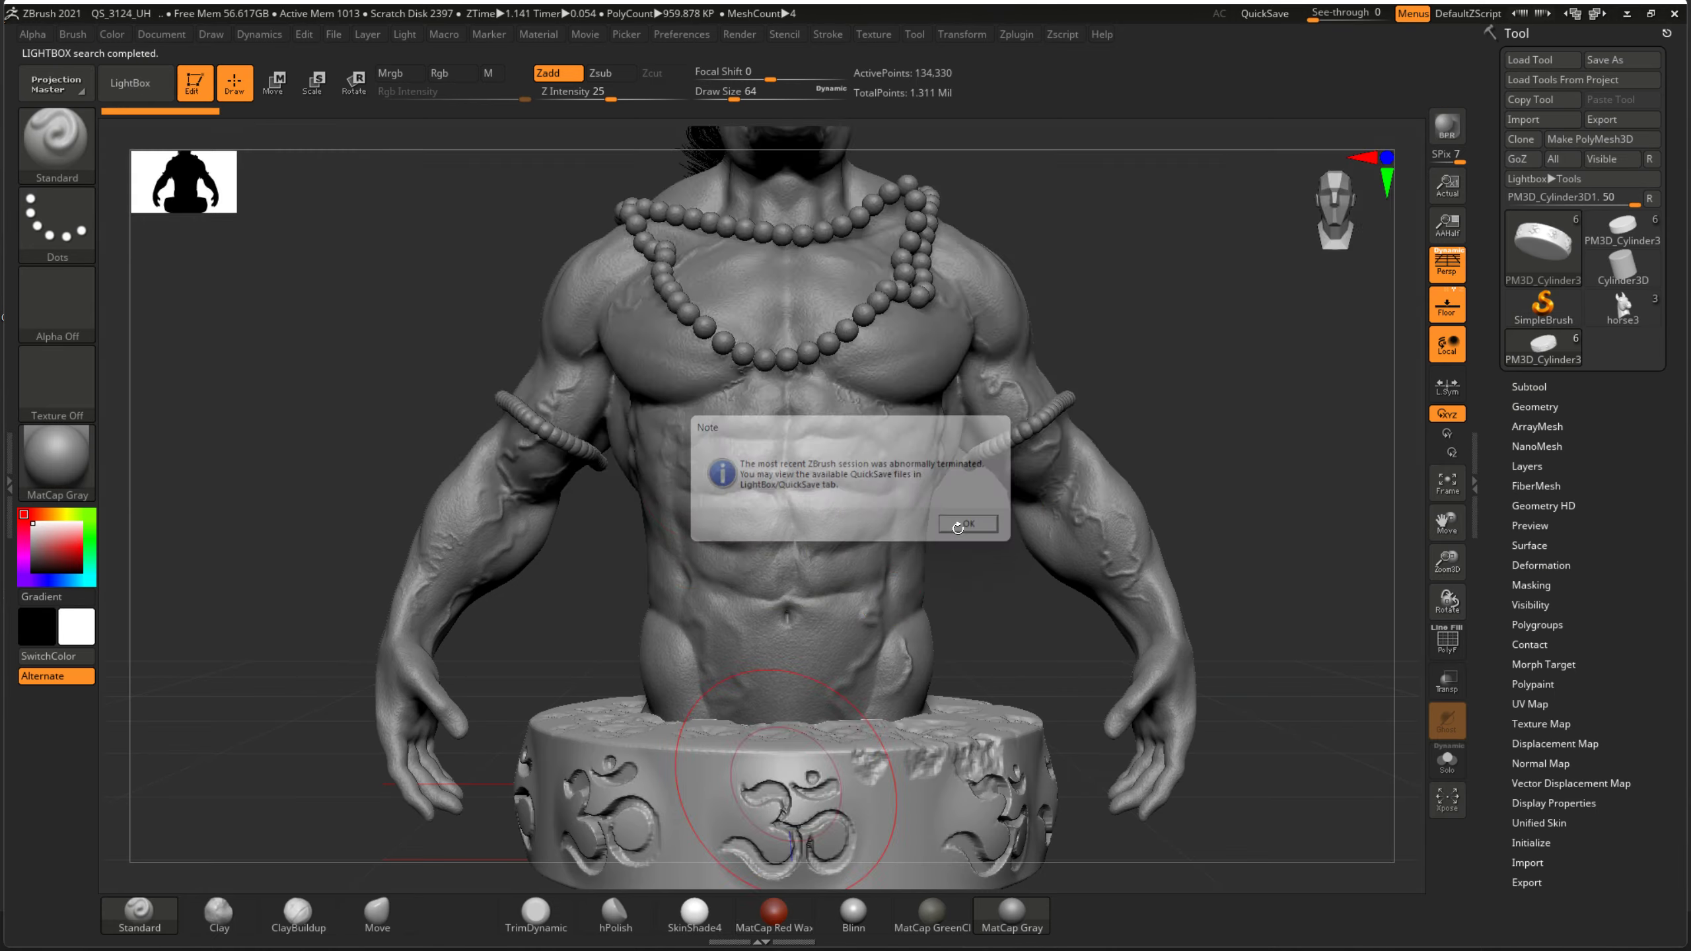
left_click(962, 526)
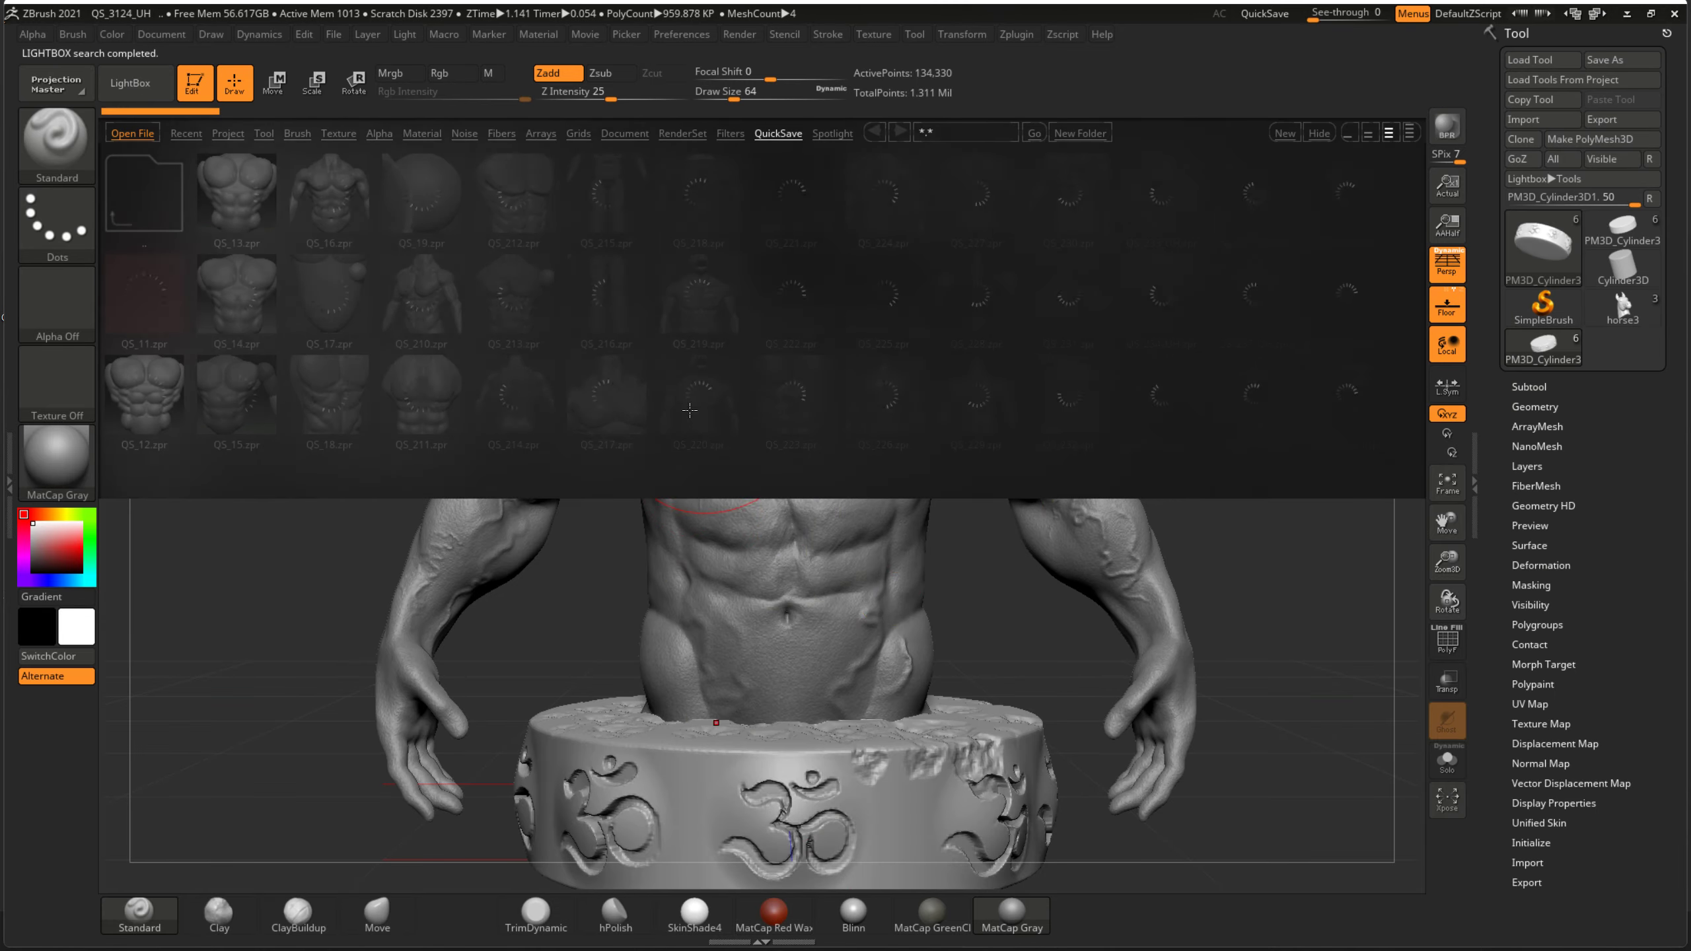
scroll(1059, 300, "down", 5)
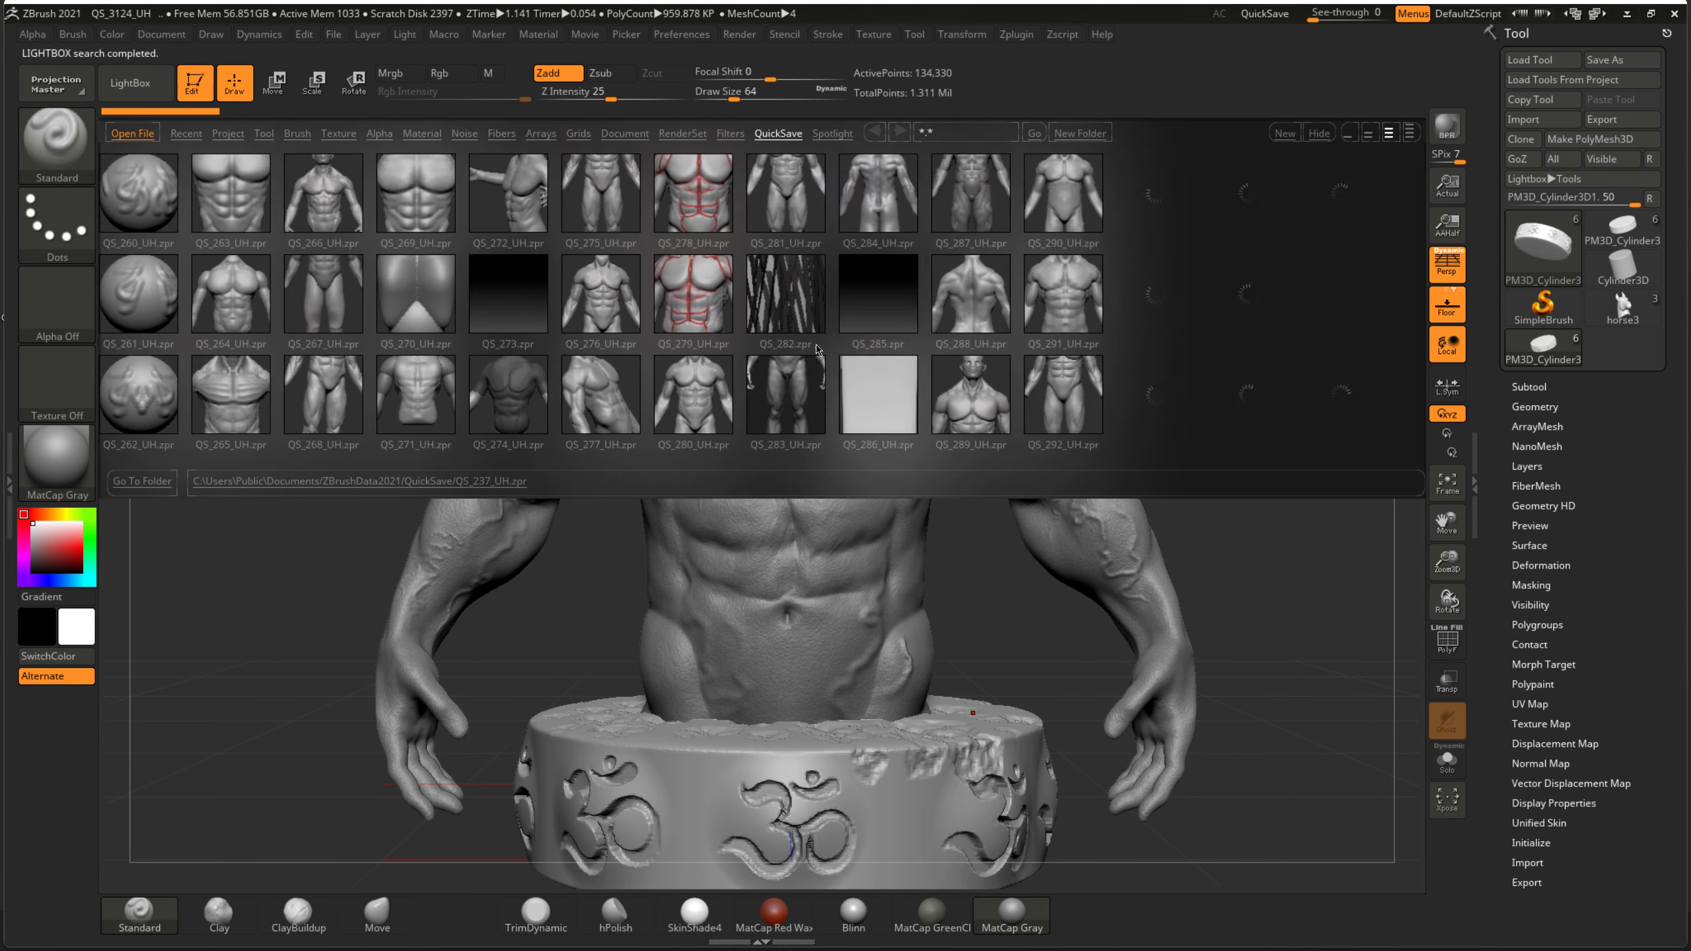
scroll(477, 367, "down", 3)
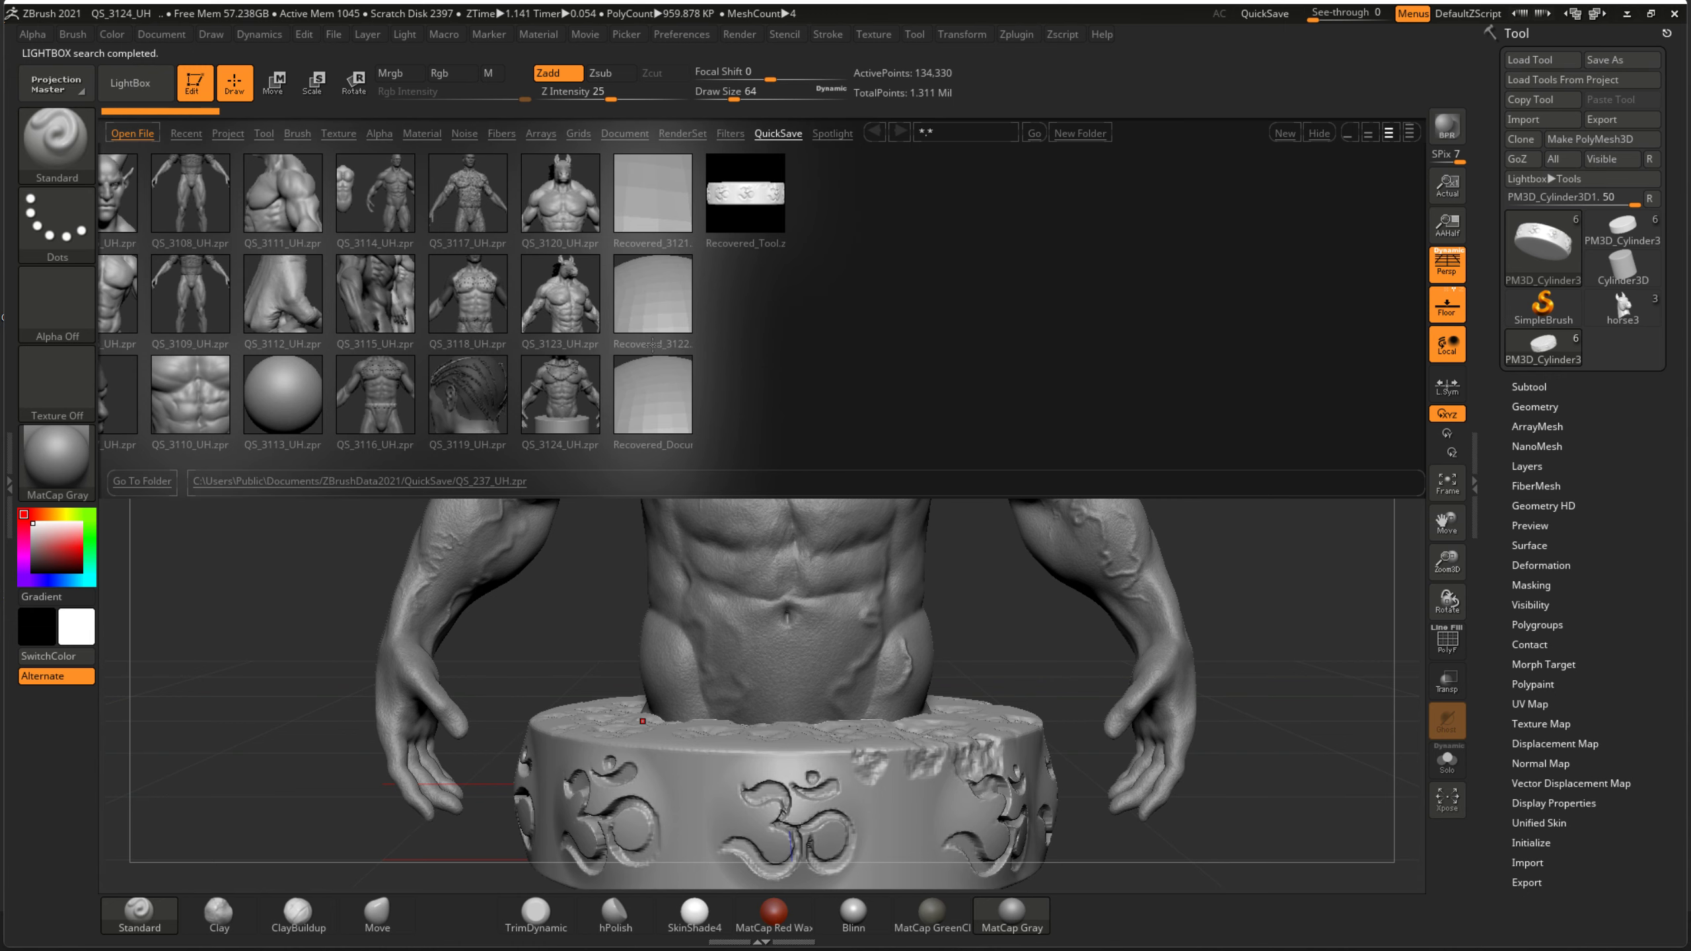
double_click(673, 408)
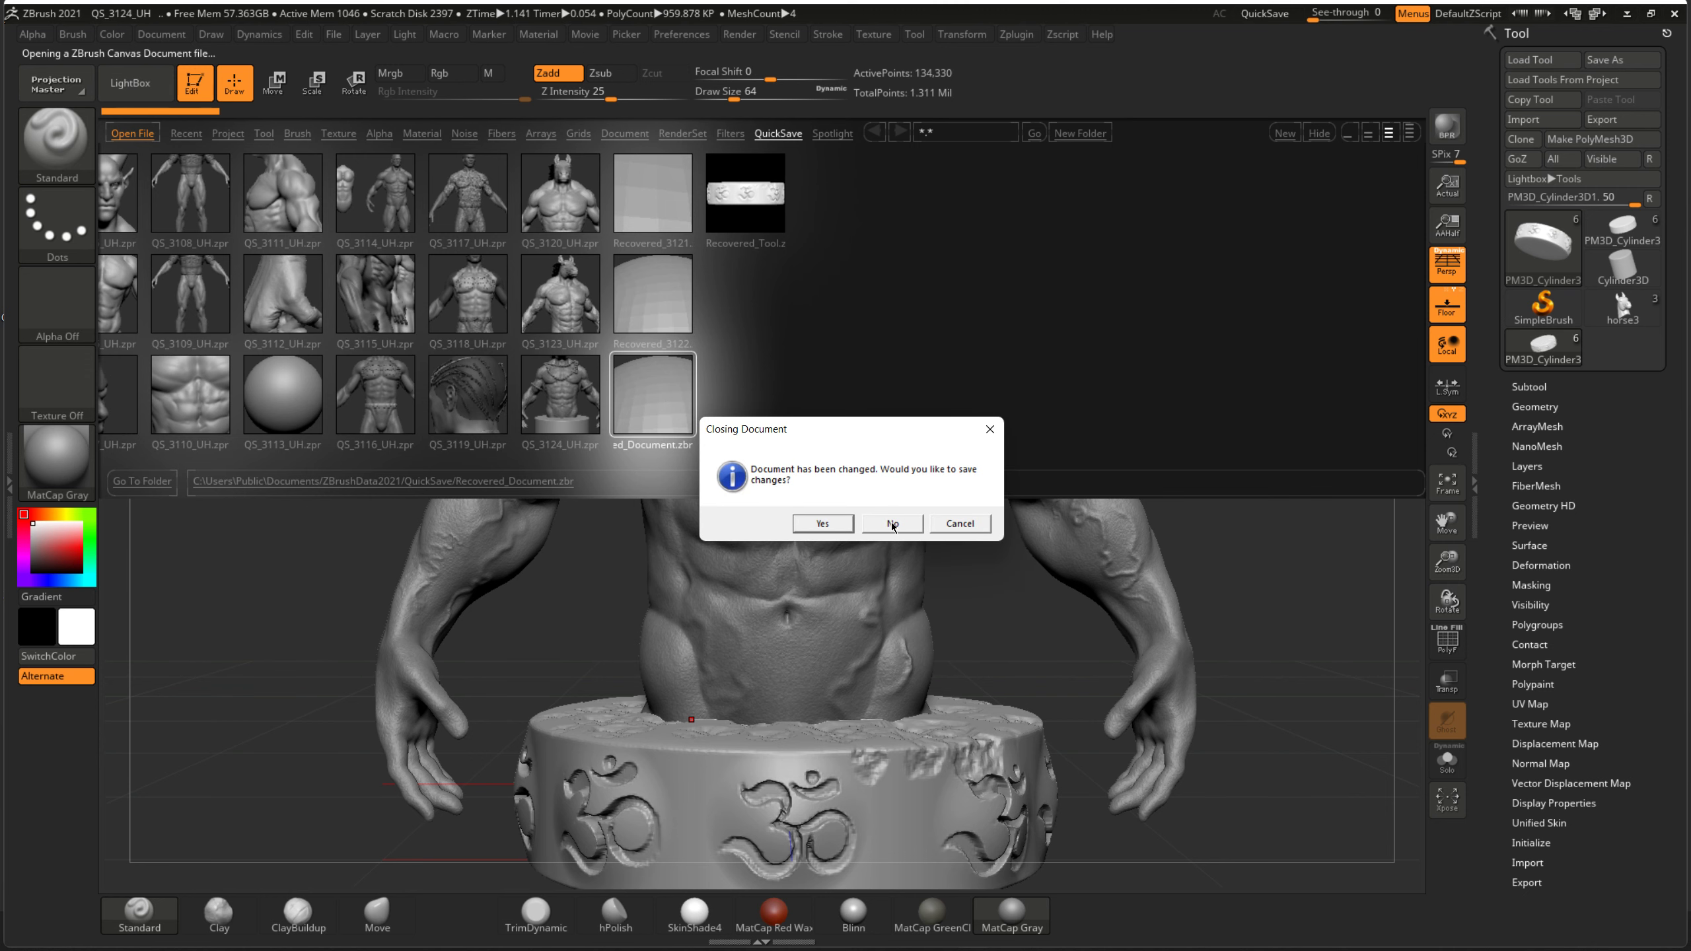
left_click(894, 524)
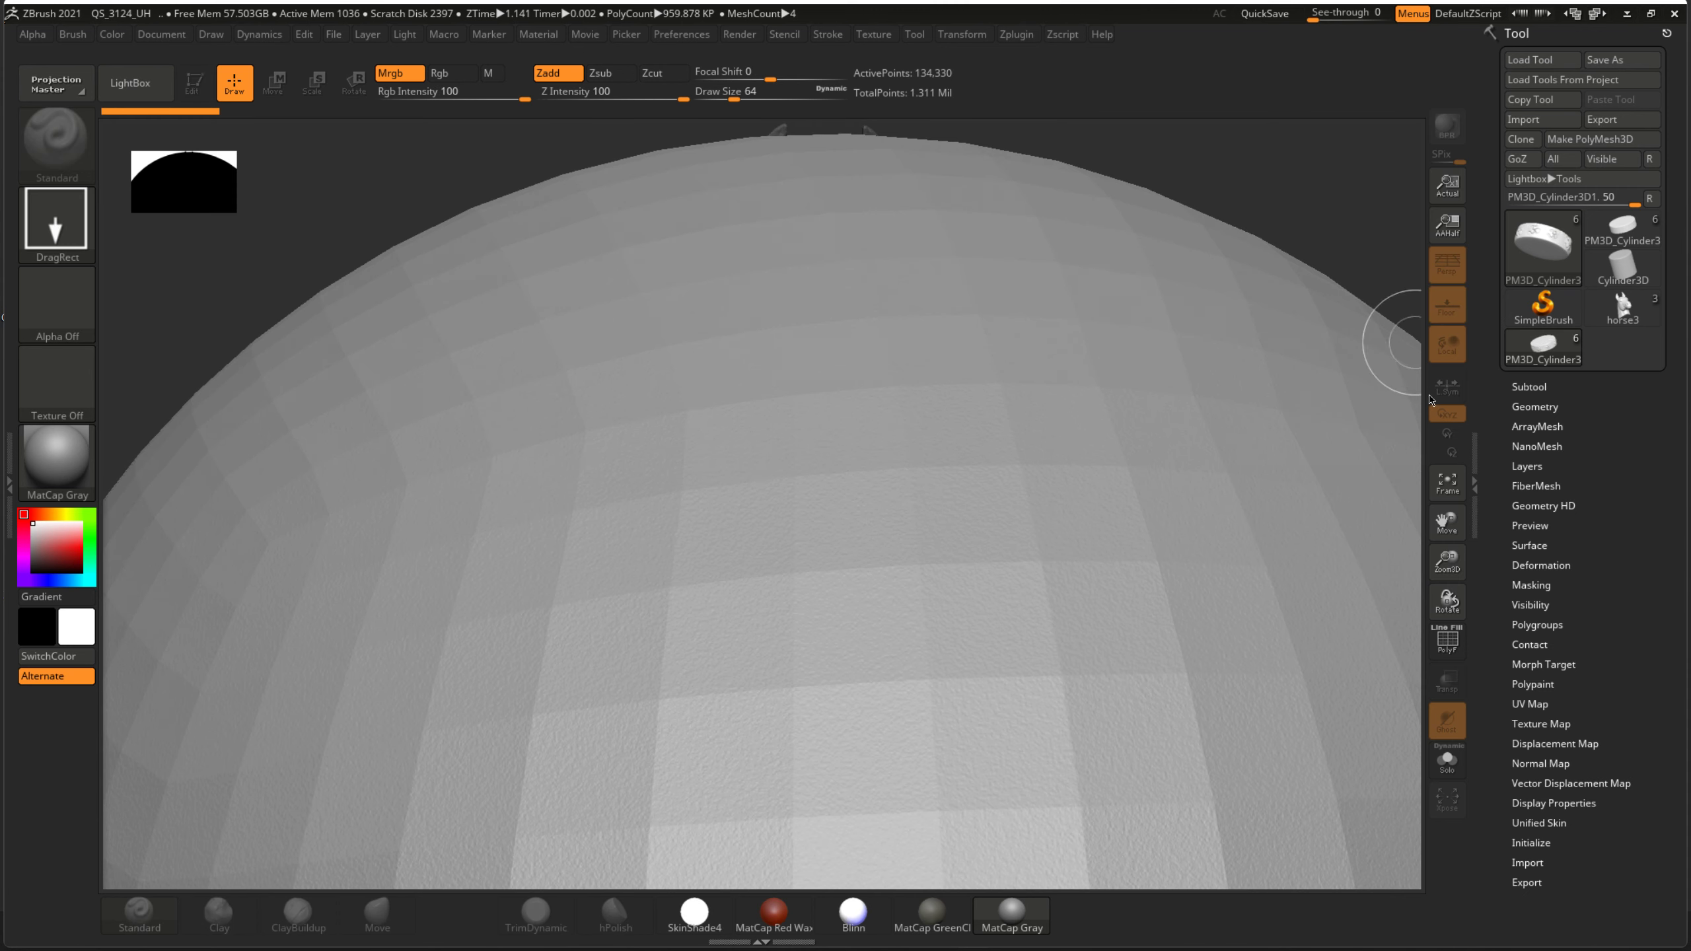
- Expand the Subtool list, undo the newly added mesh, and reopen LightBox's quick saves
left_click(1525, 389)
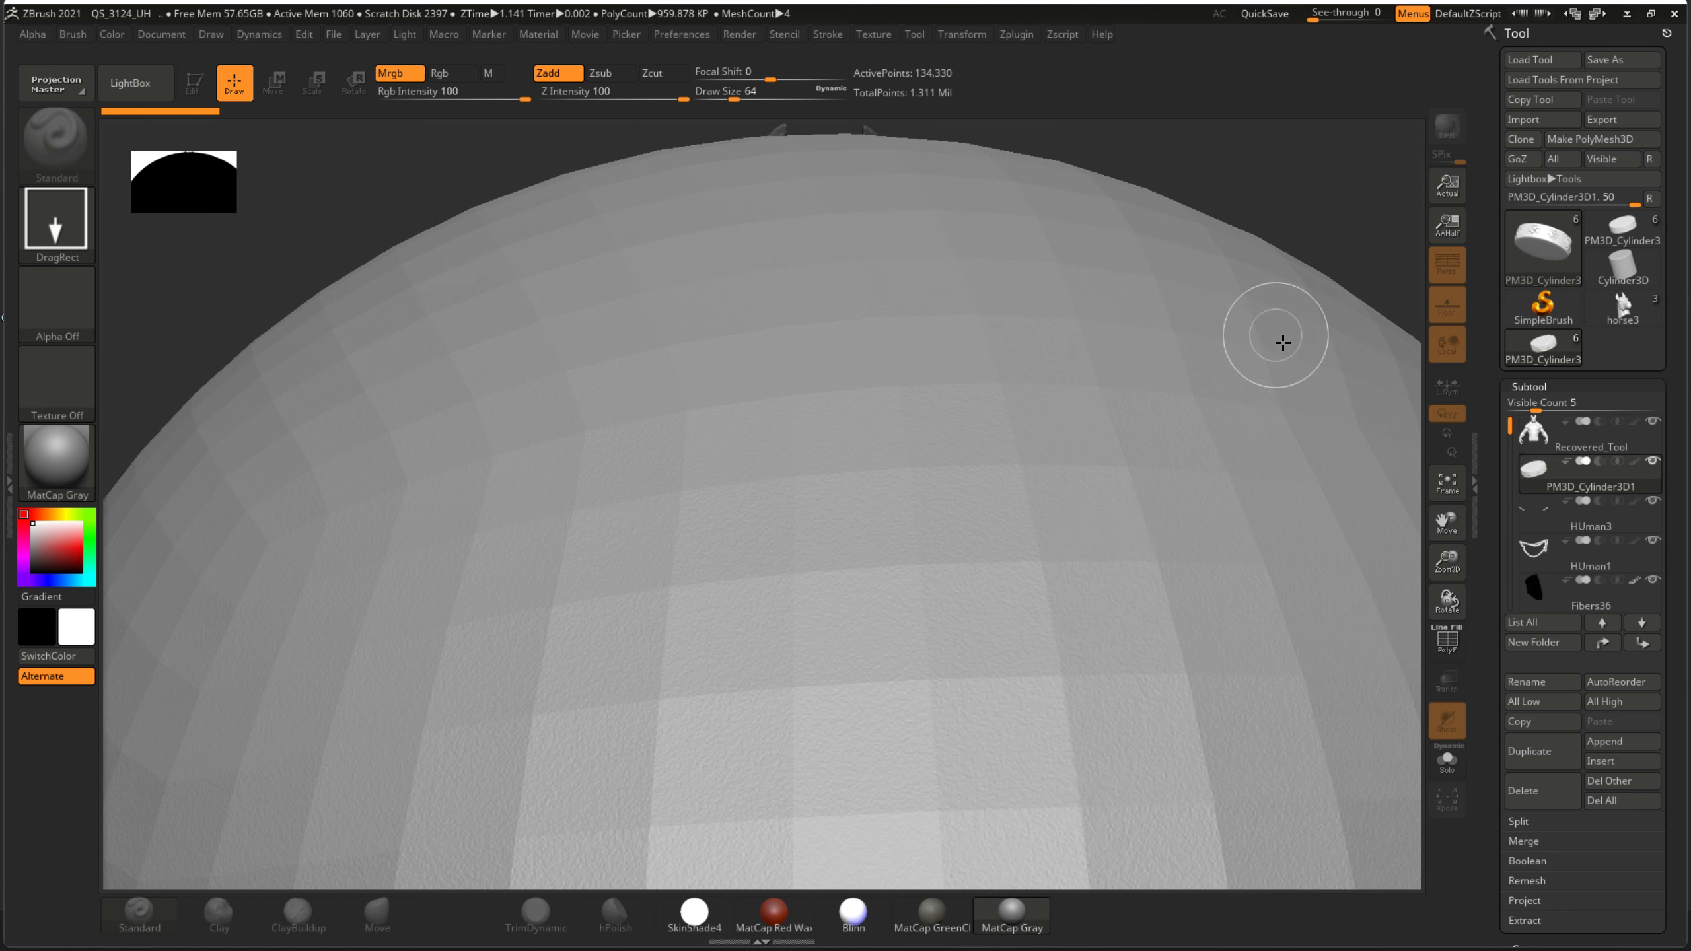
left_click(1322, 290)
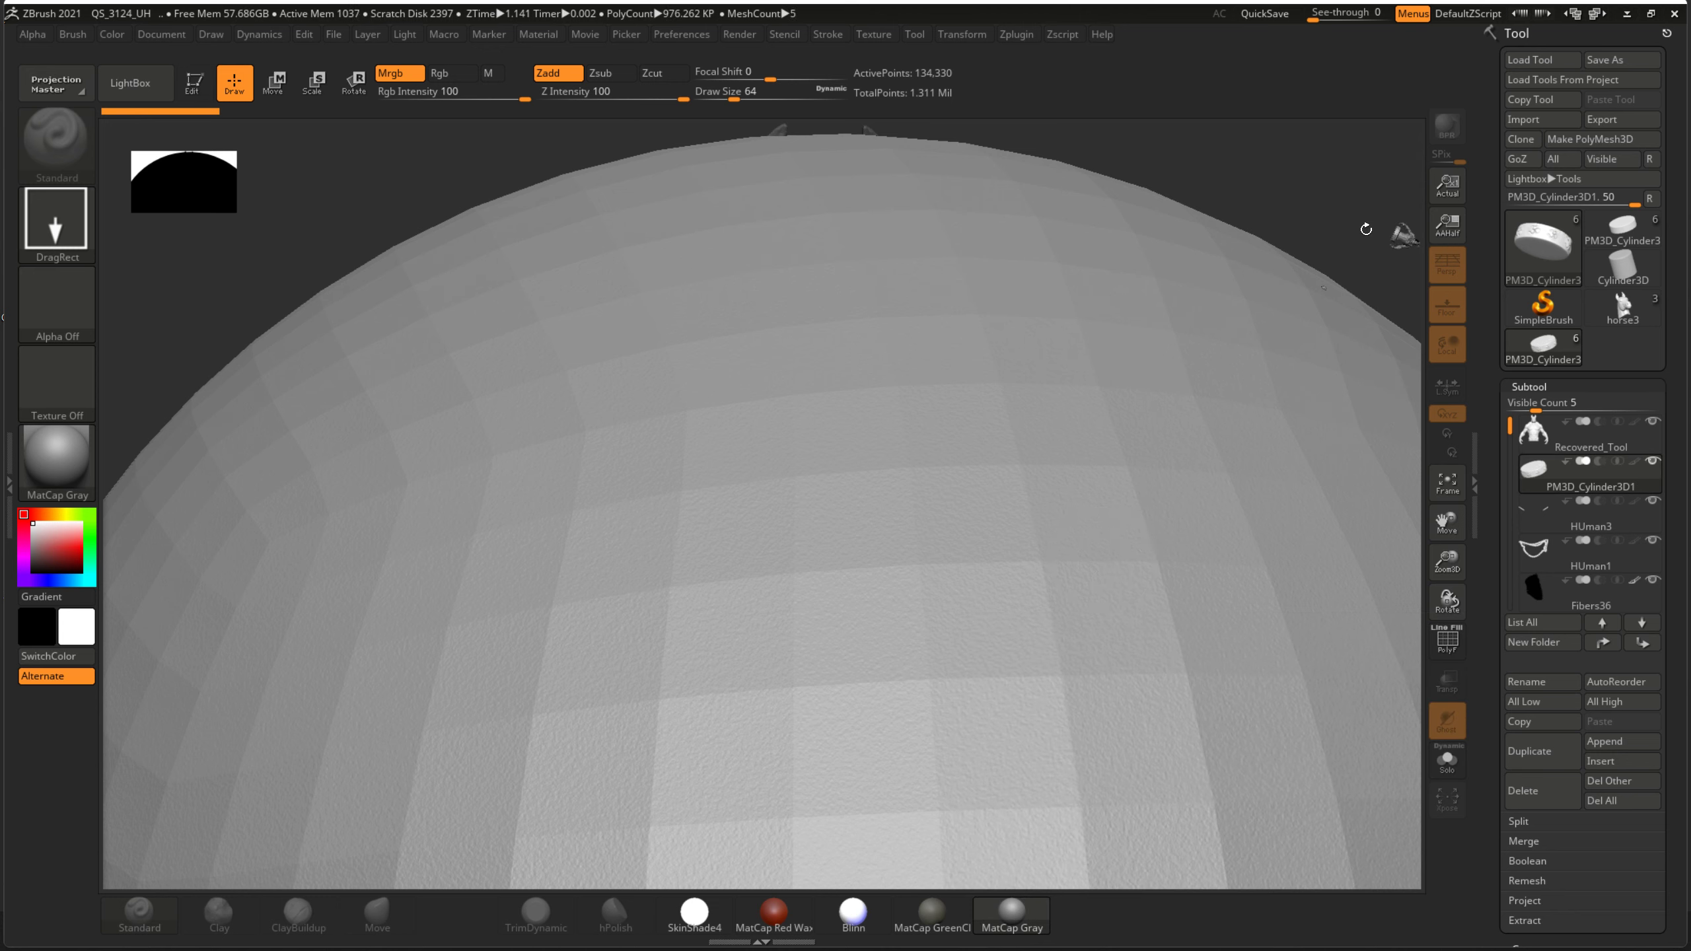
key("ctrl+z")
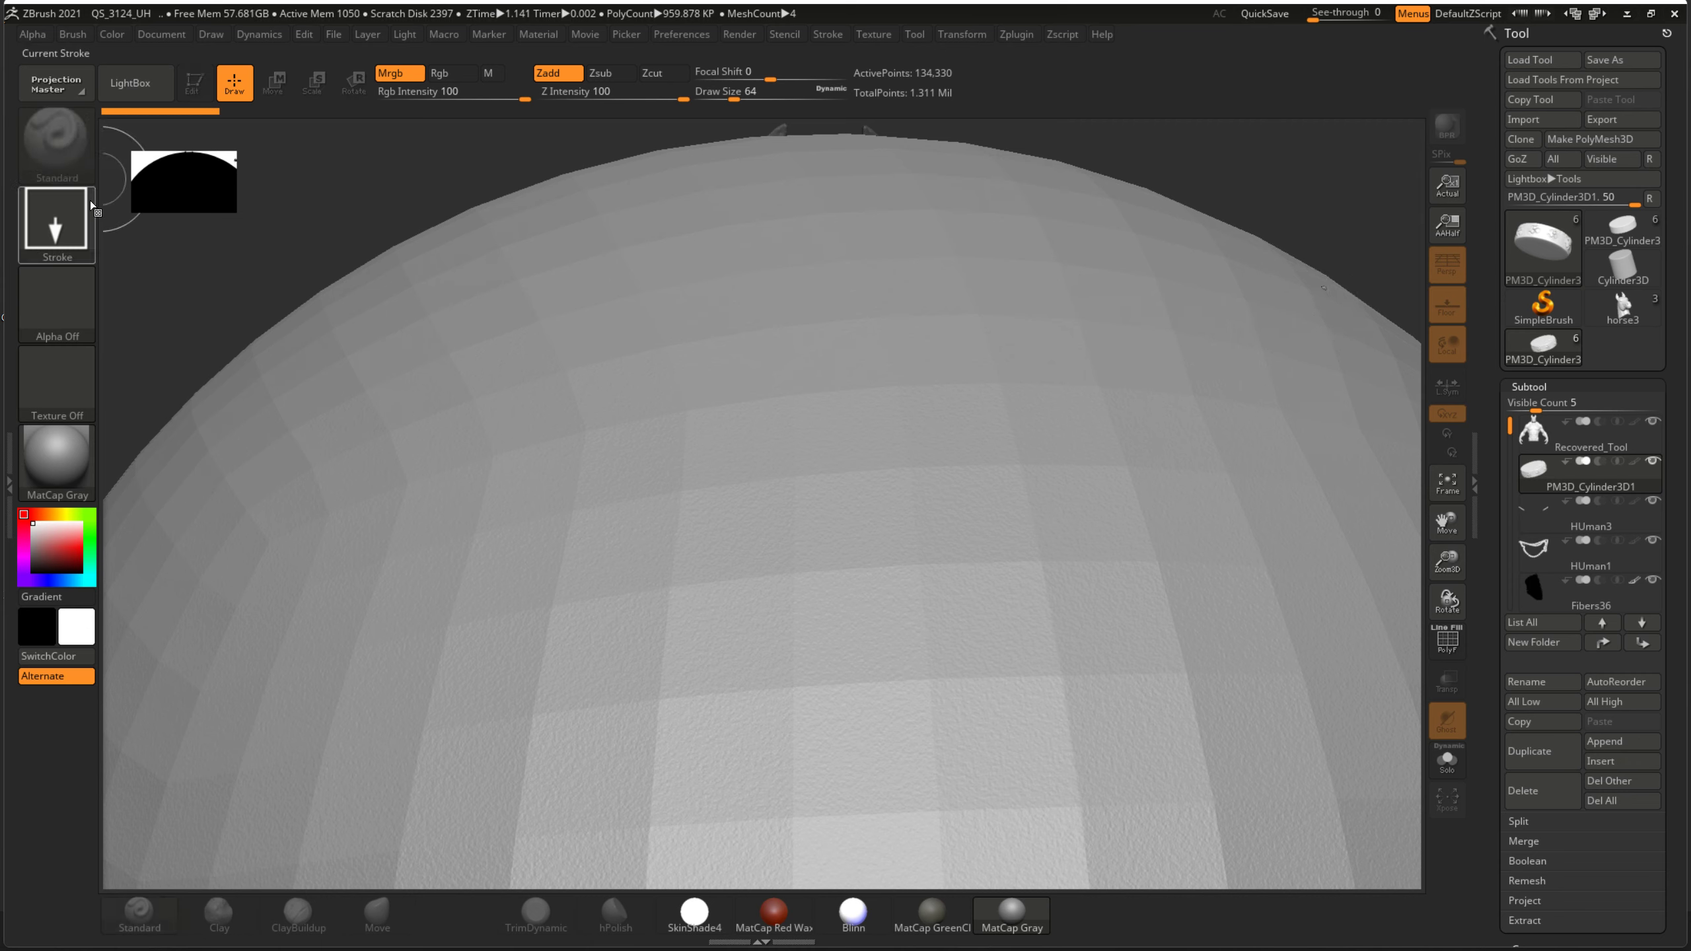
left_click(131, 83)
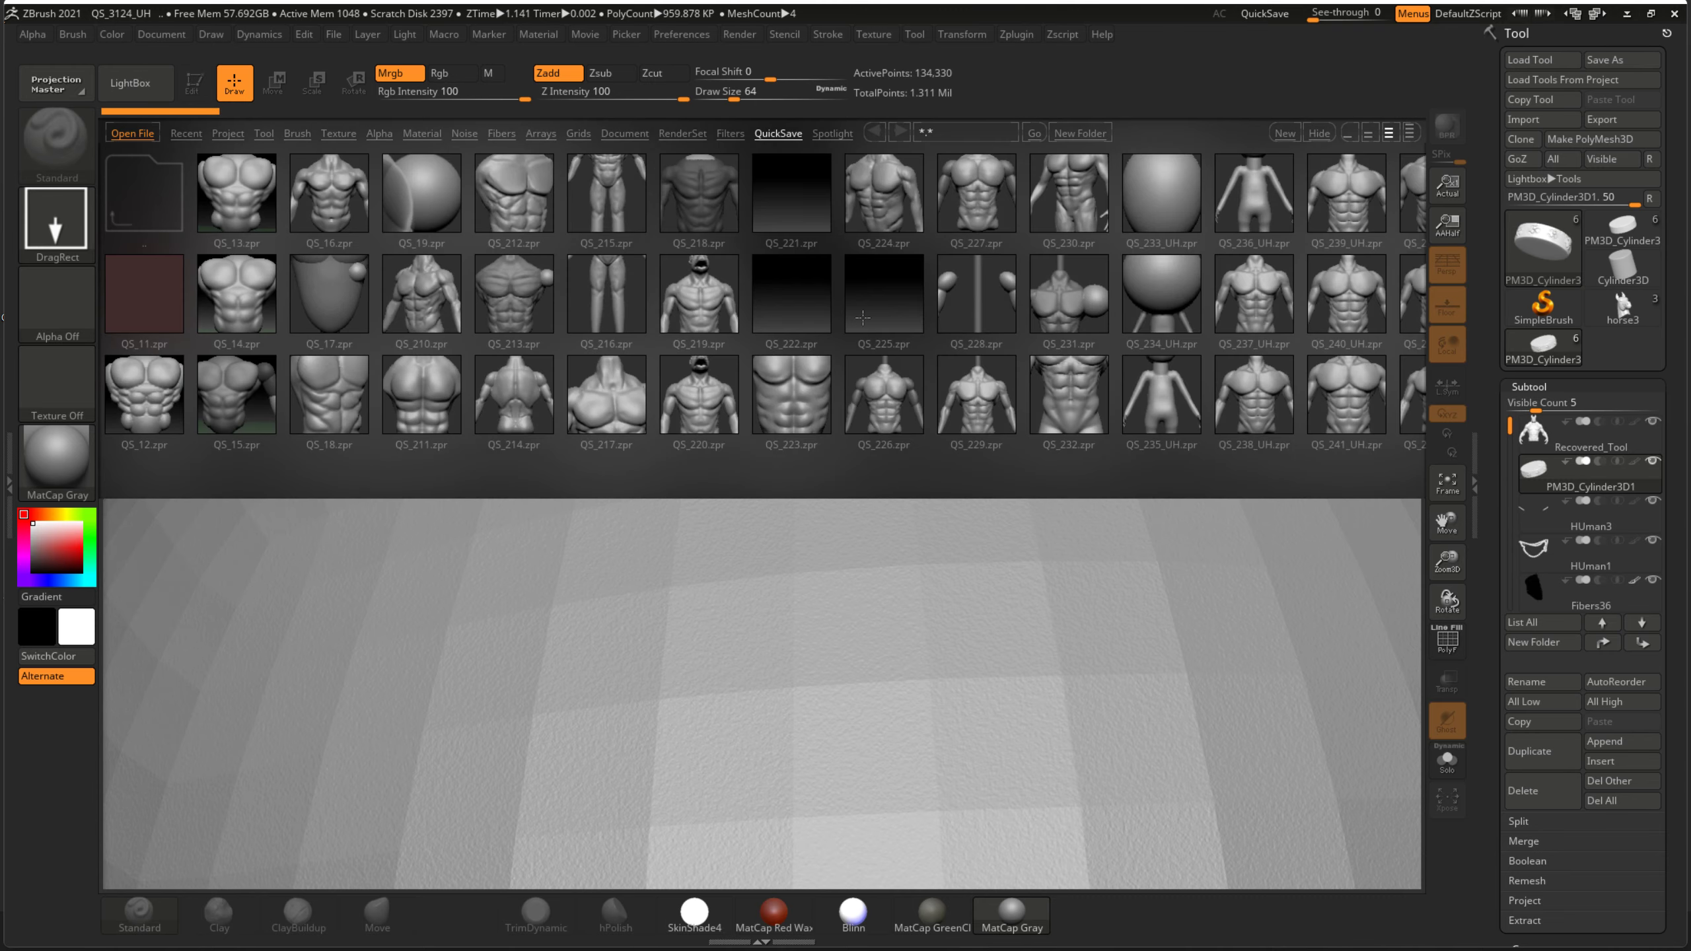
- Open the Recovered_3122 quick save from LightBox's QuickSave list
scroll(1153, 325, "down", 5)
scroll(1092, 327, "down", 5)
scroll(1030, 330, "down", 5)
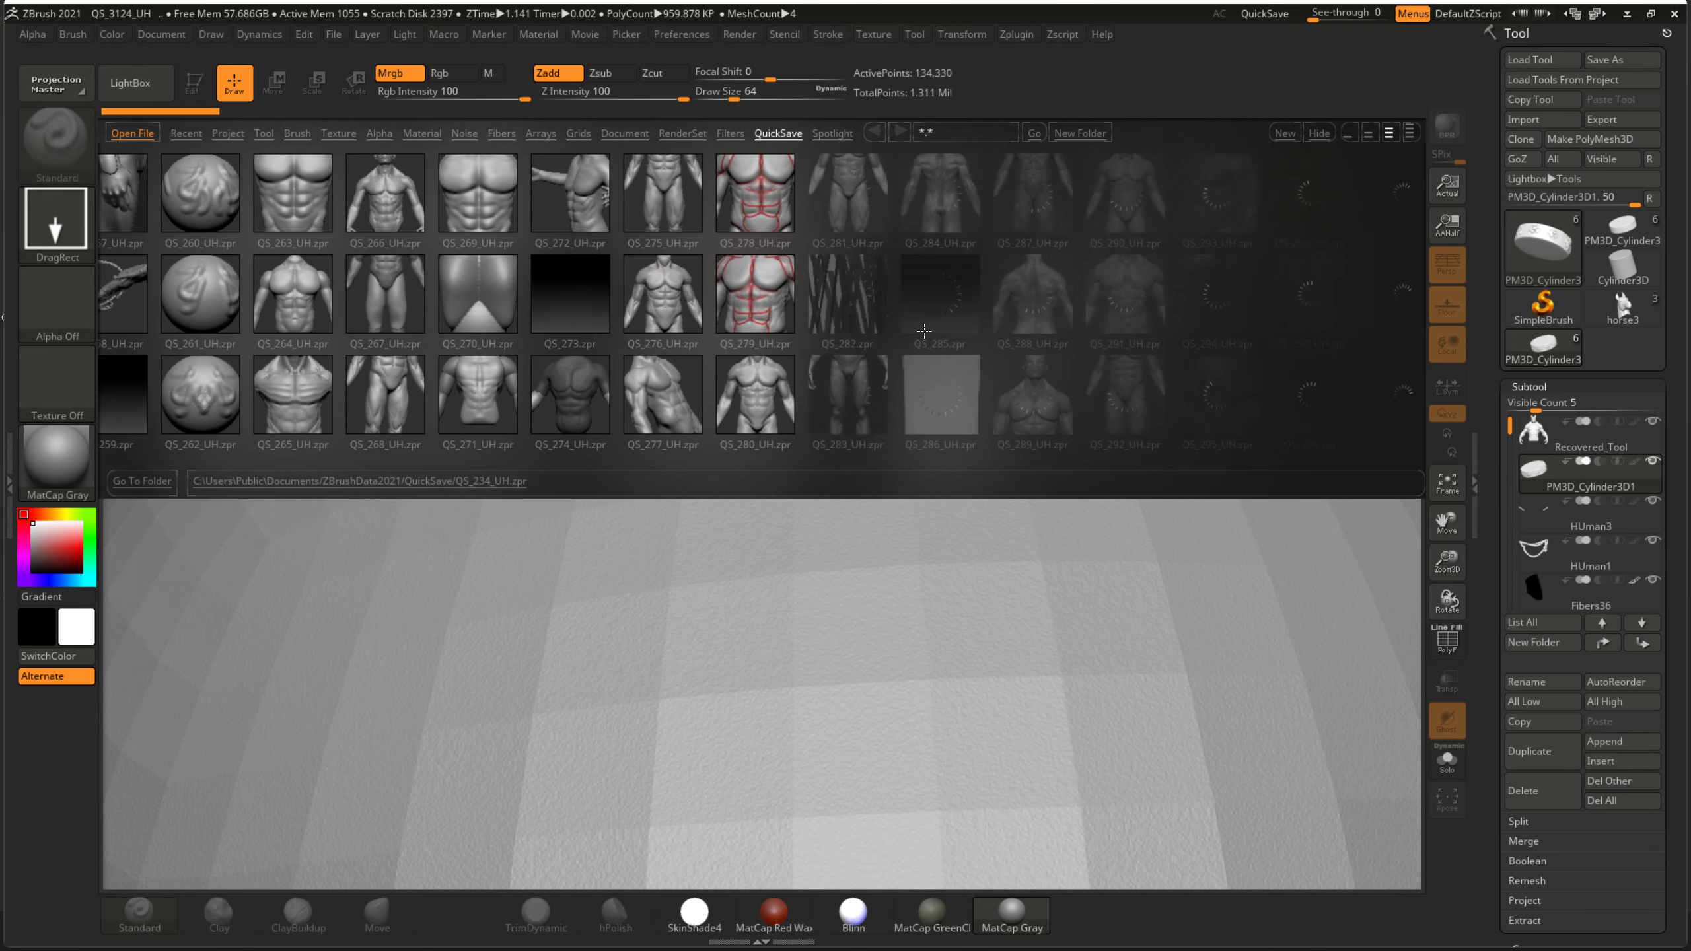
scroll(970, 332, "down", 5)
scroll(926, 350, "down", 4)
scroll(942, 364, "down", 3)
scroll(959, 377, "up", 2)
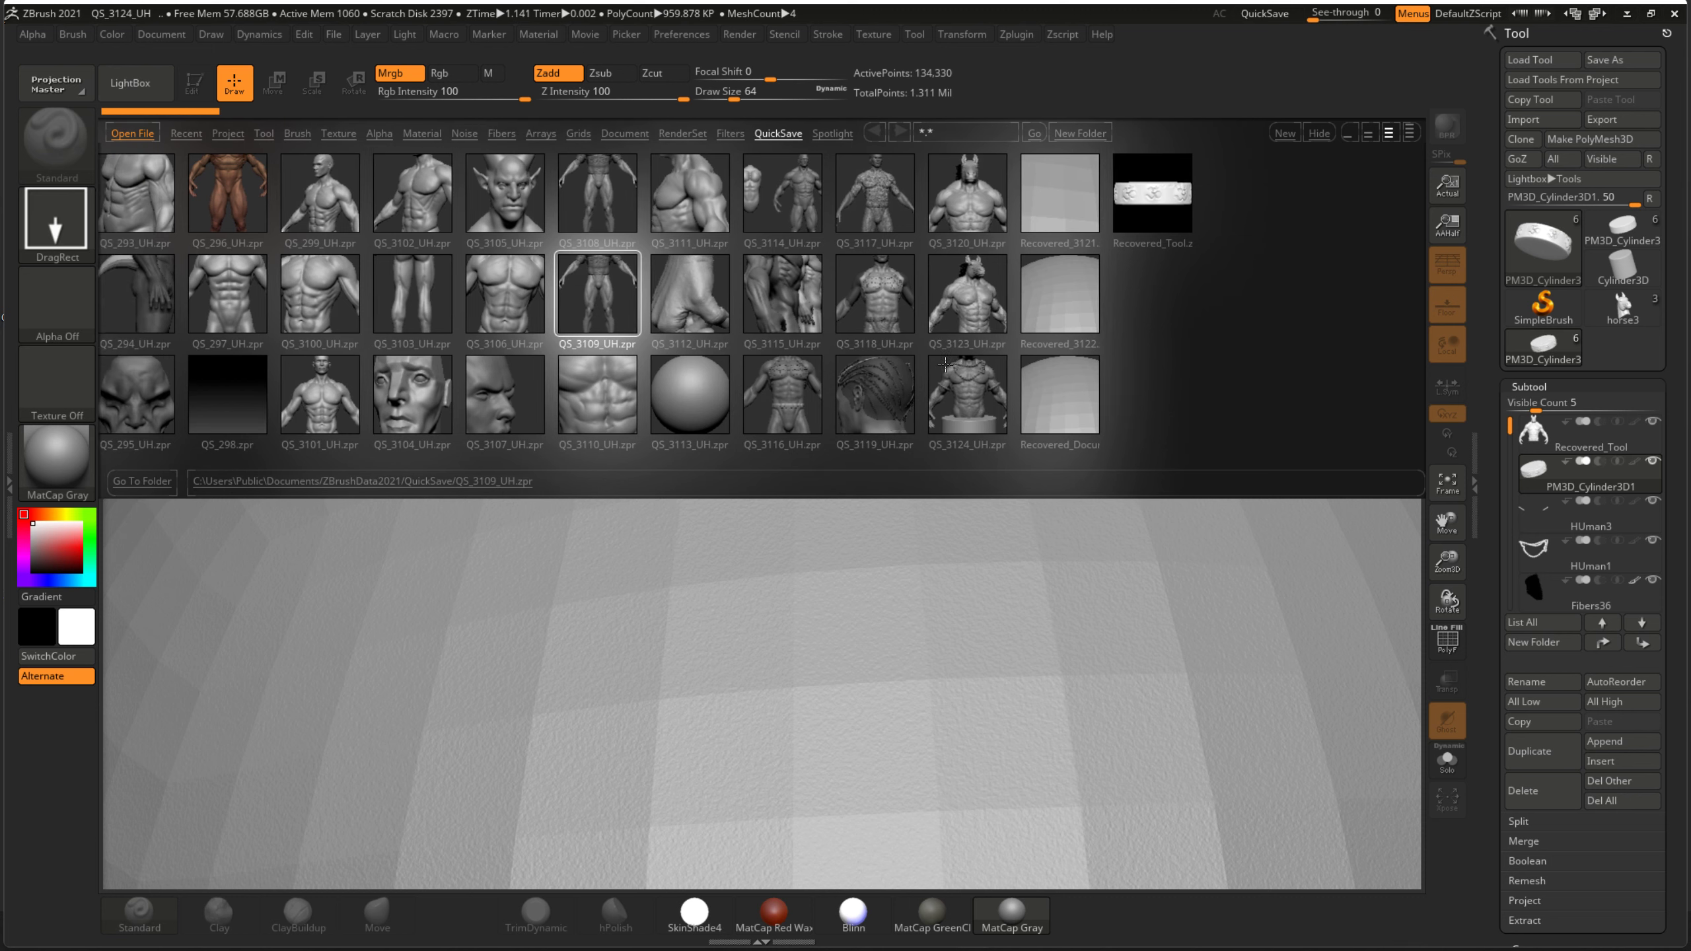
scroll(976, 392, "up", 1)
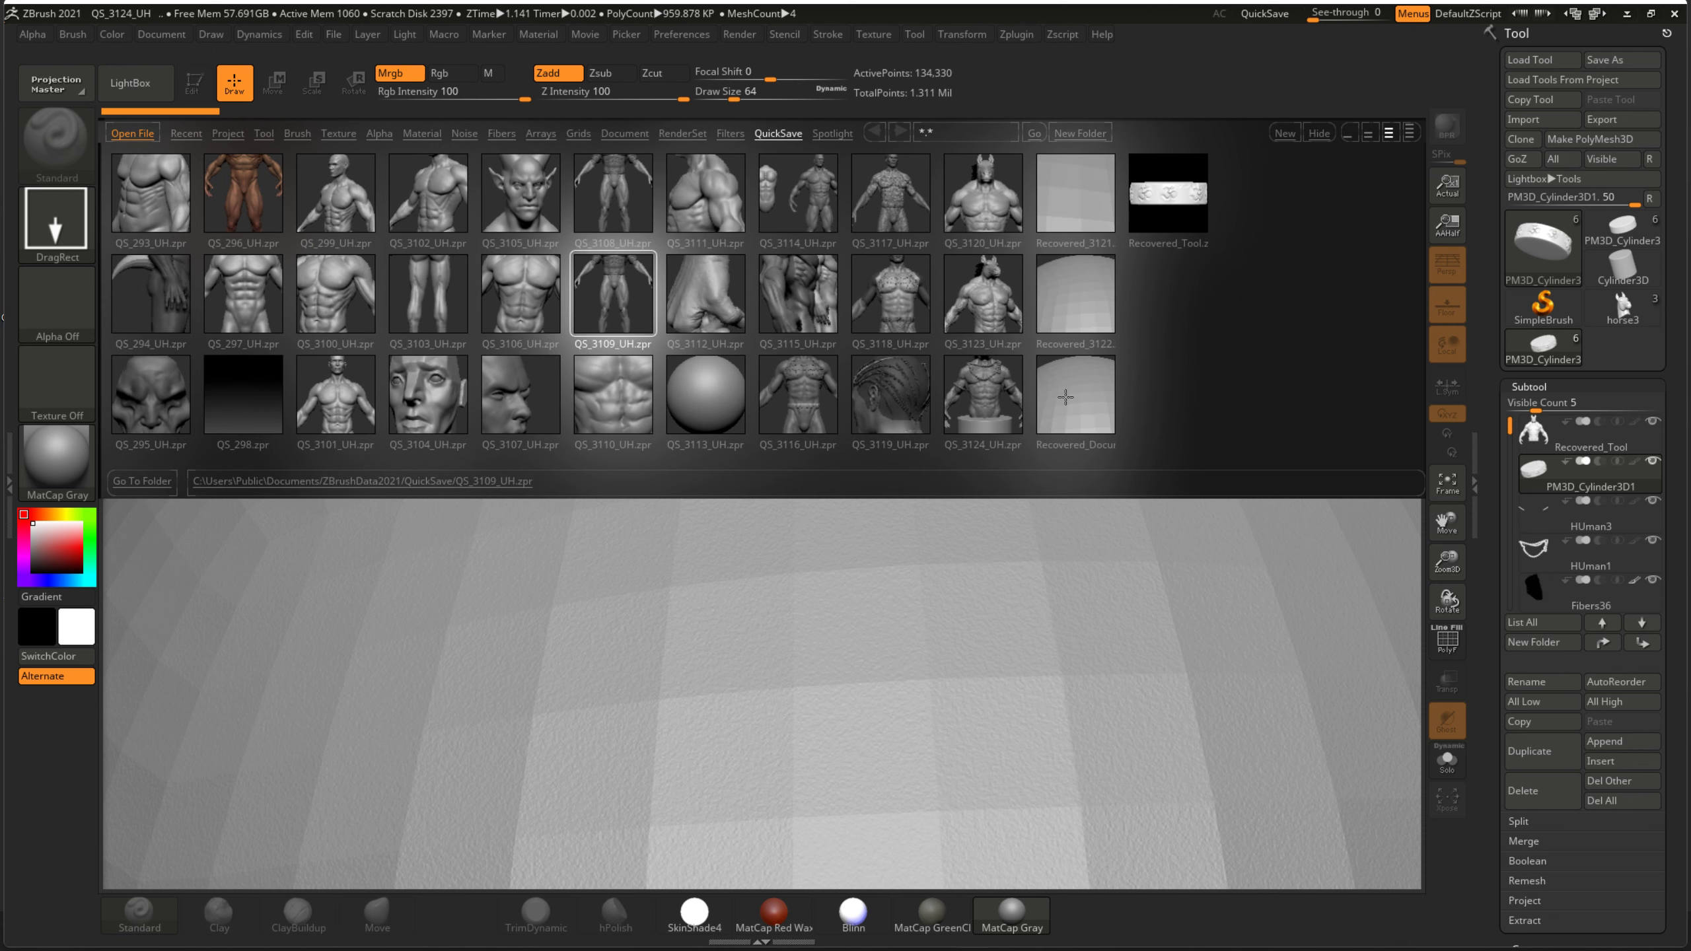
left_click(1088, 310)
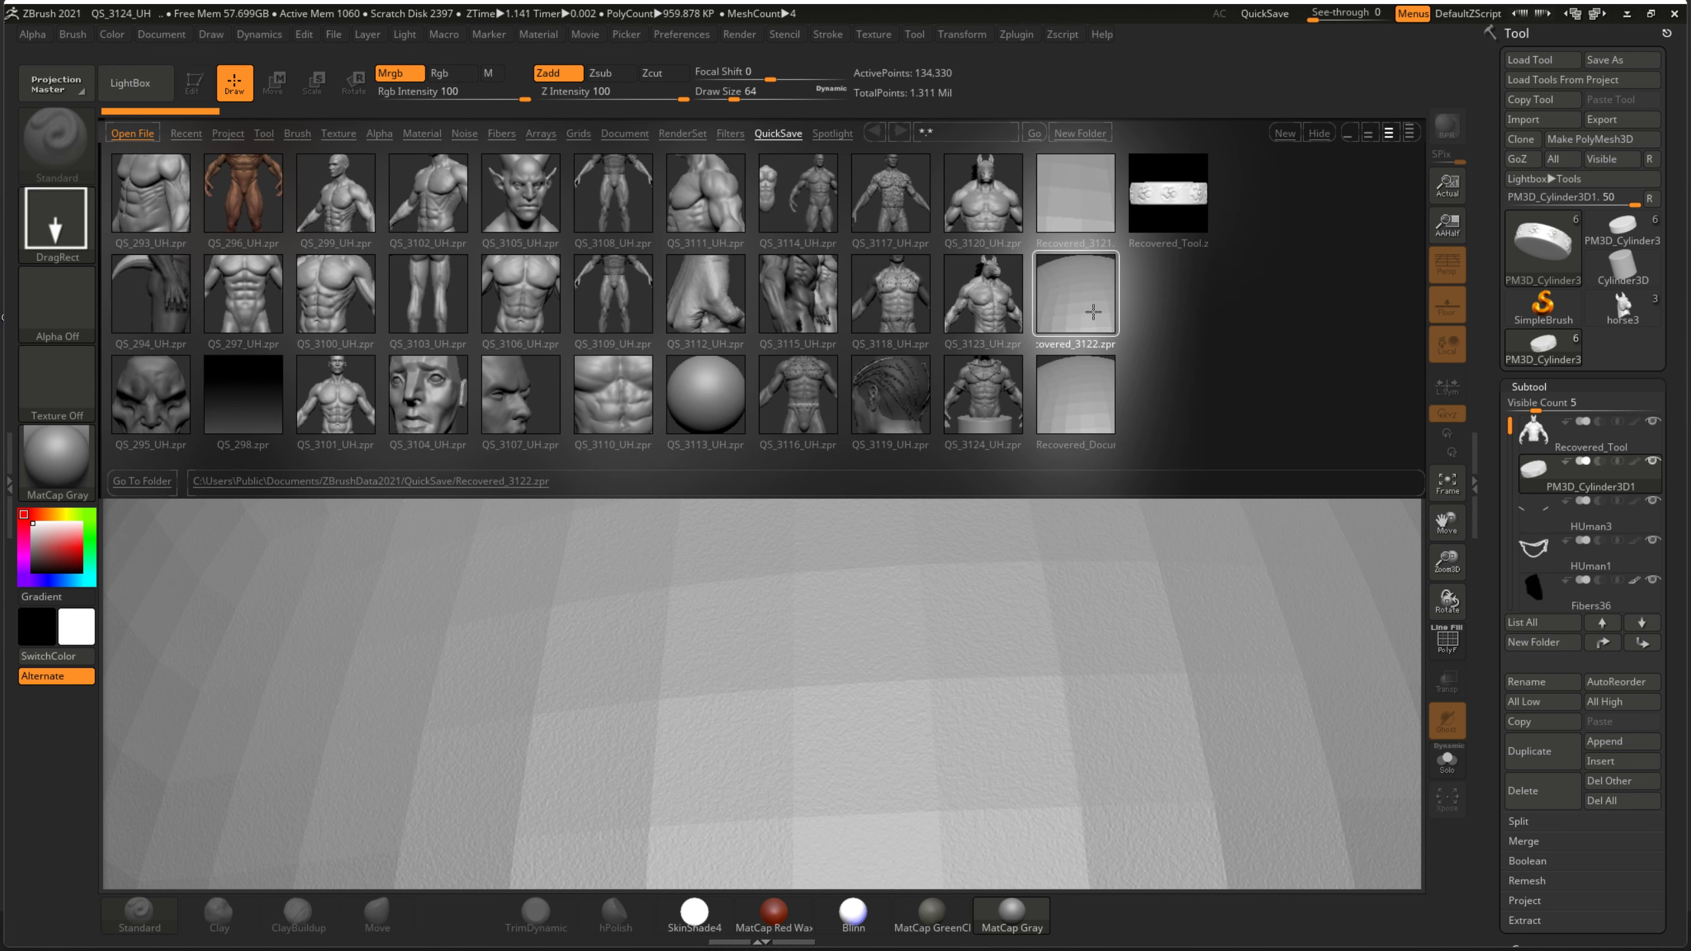
double_click(1093, 312)
left_click(971, 523)
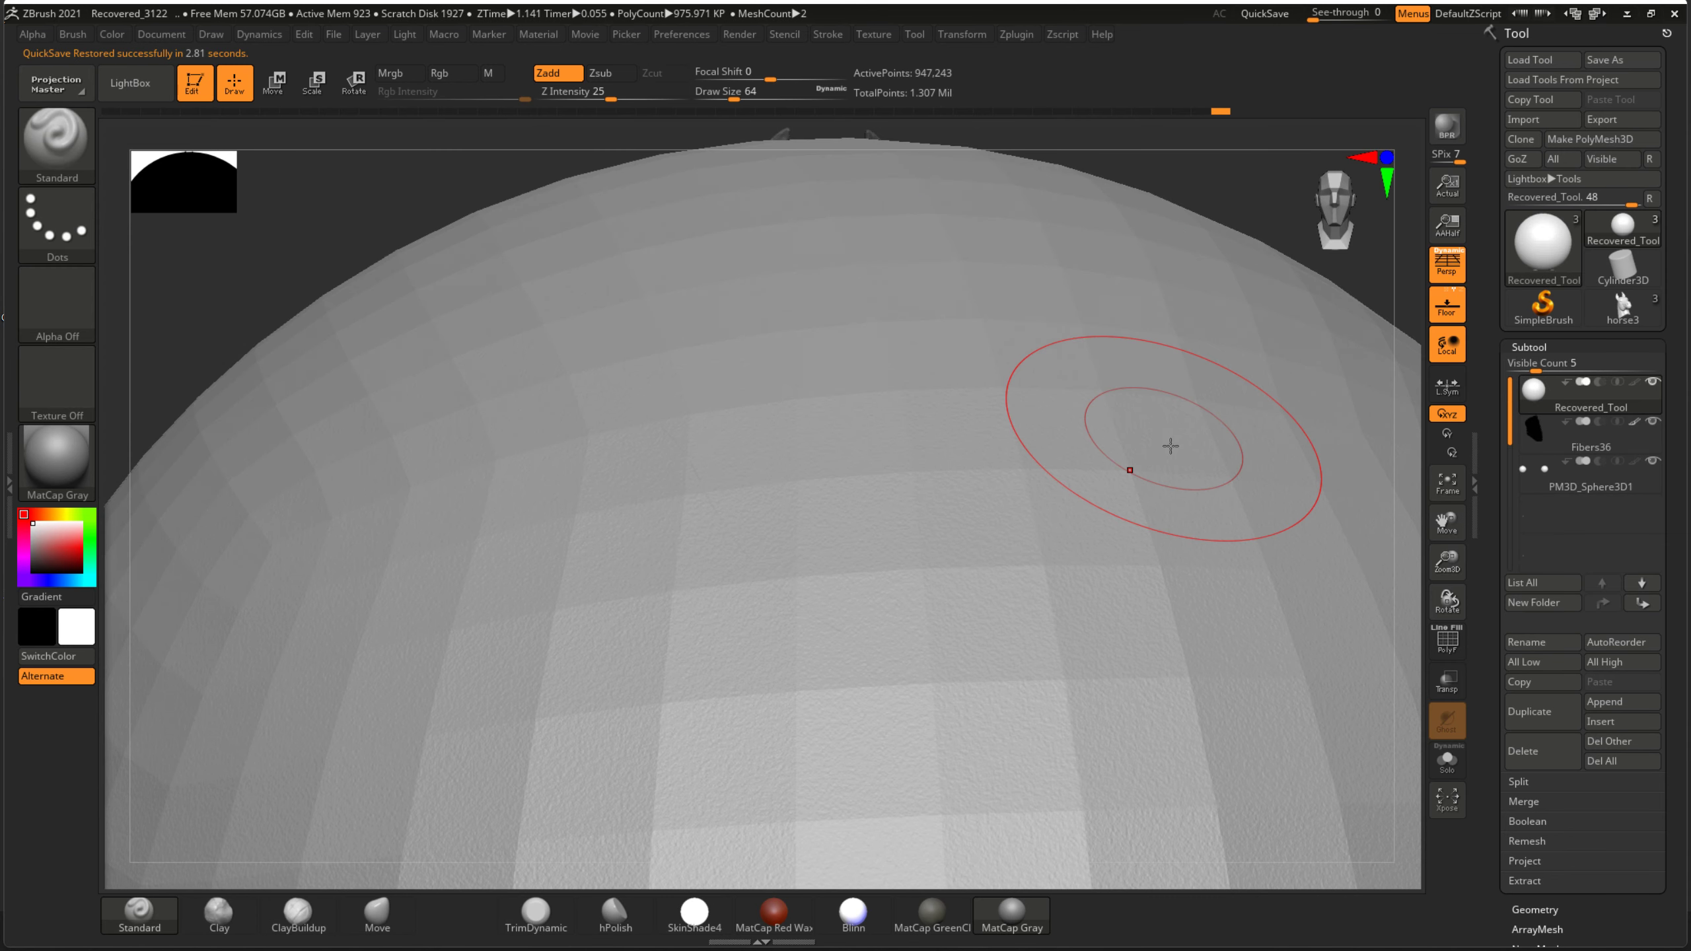
- Frame the whole recovered sphere on the canvas with F
key("f")
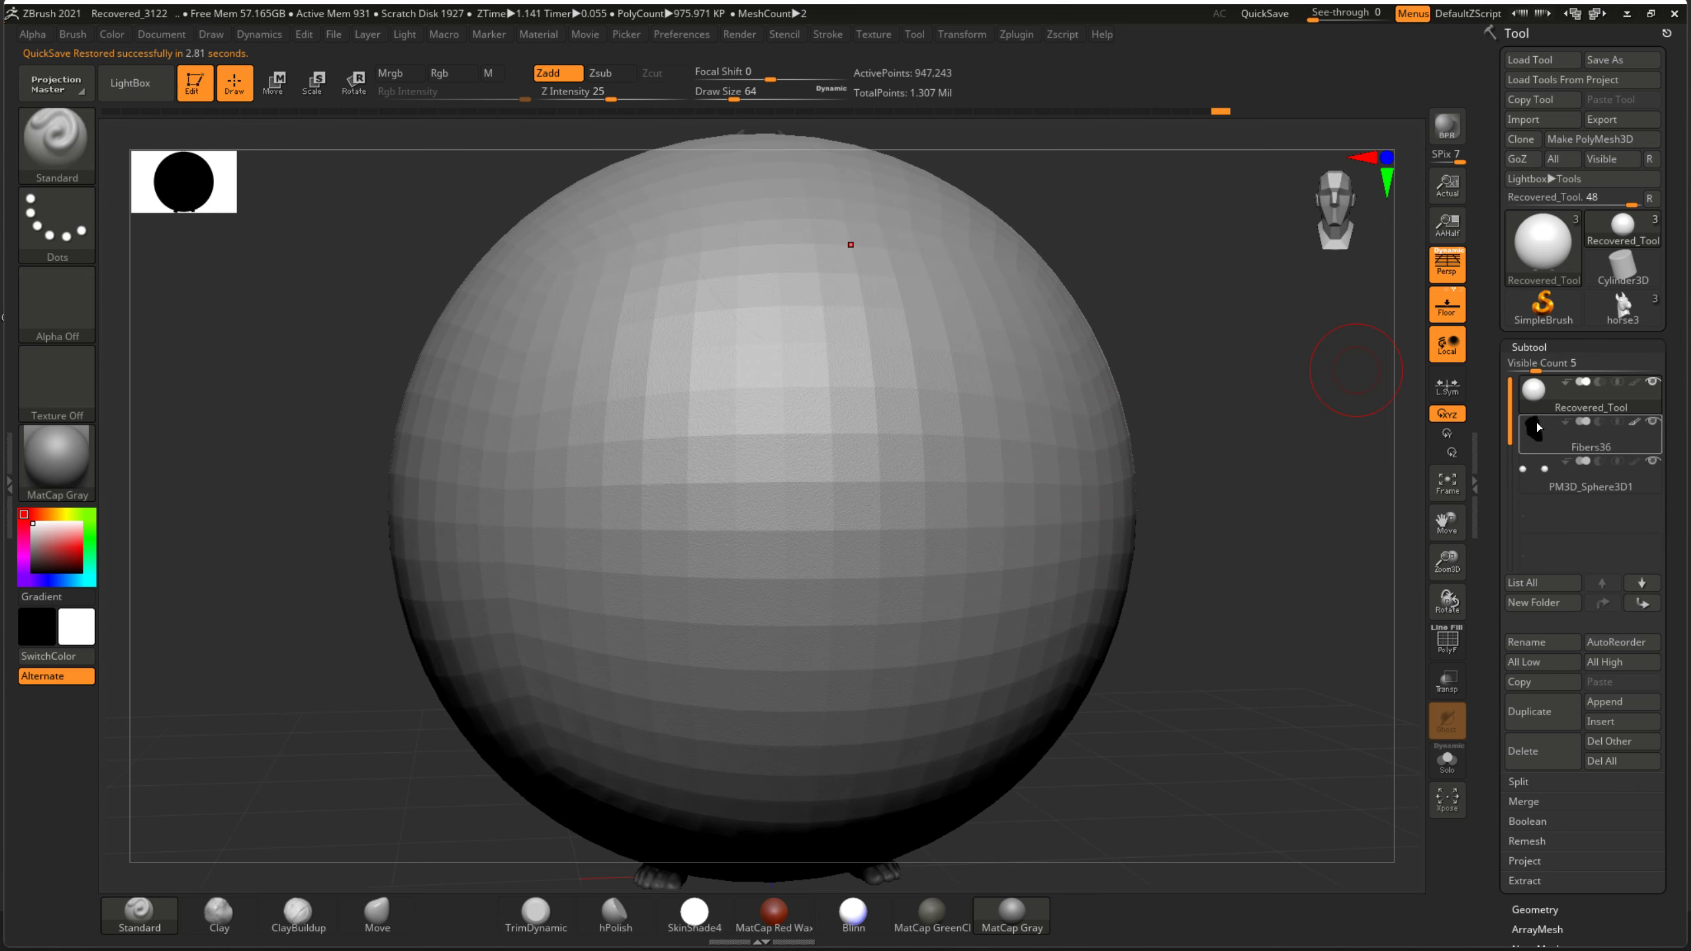
scroll(1521, 433, "down", 1)
scroll(1521, 403, "up", 1)
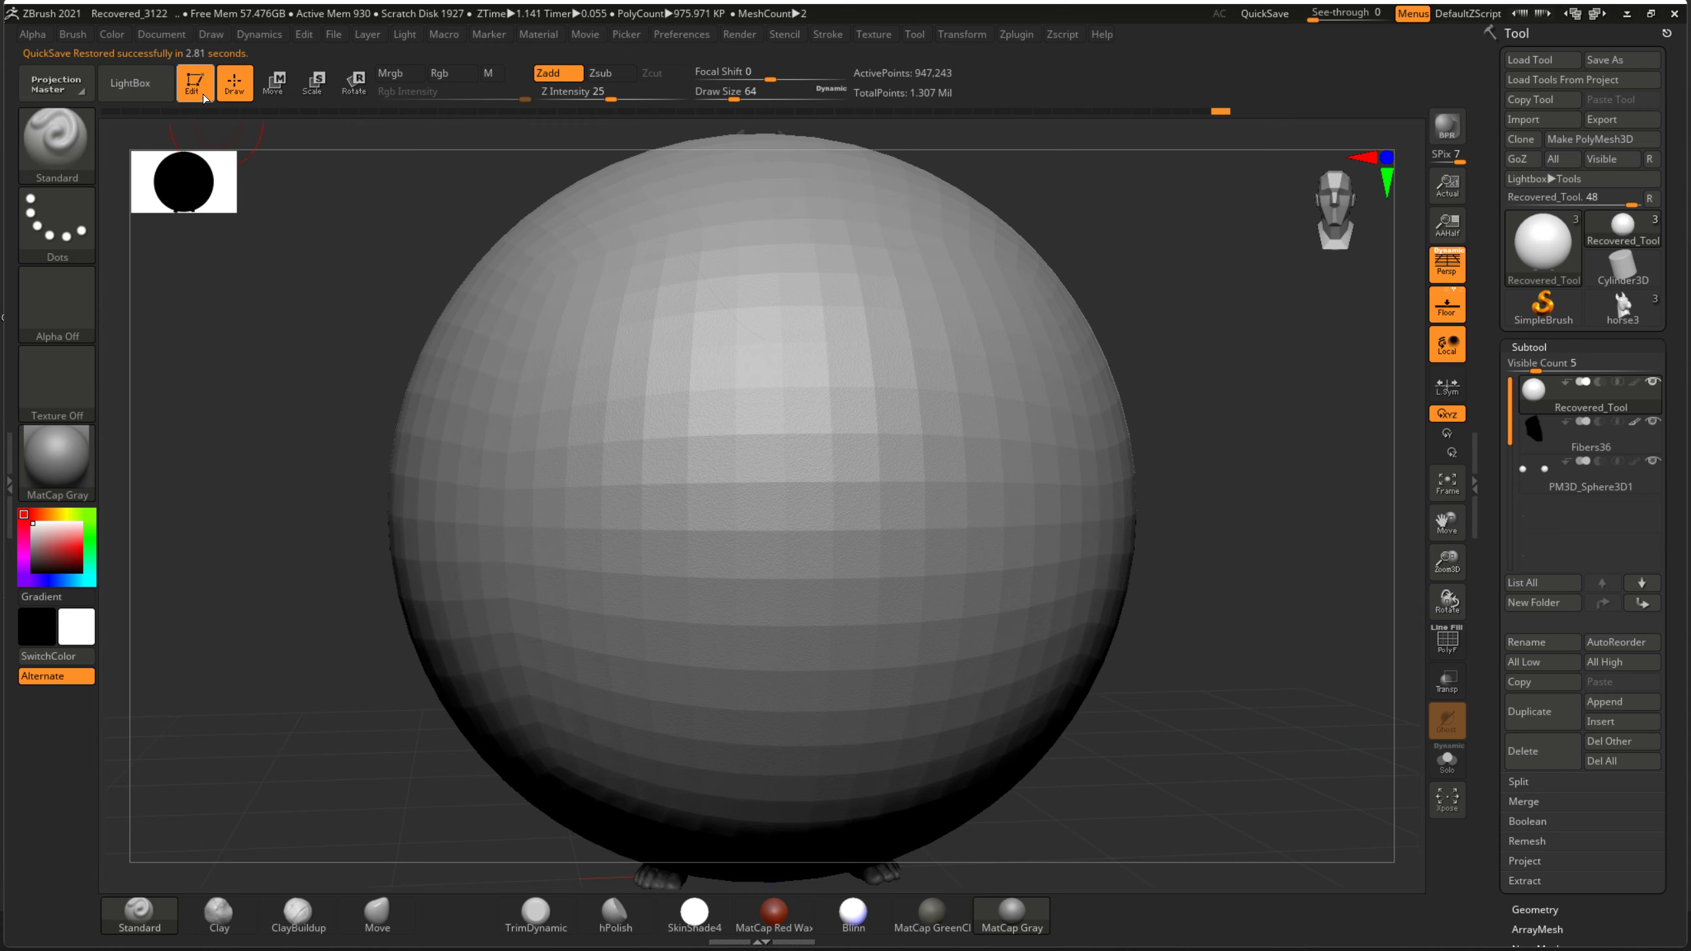
left_click(130, 83)
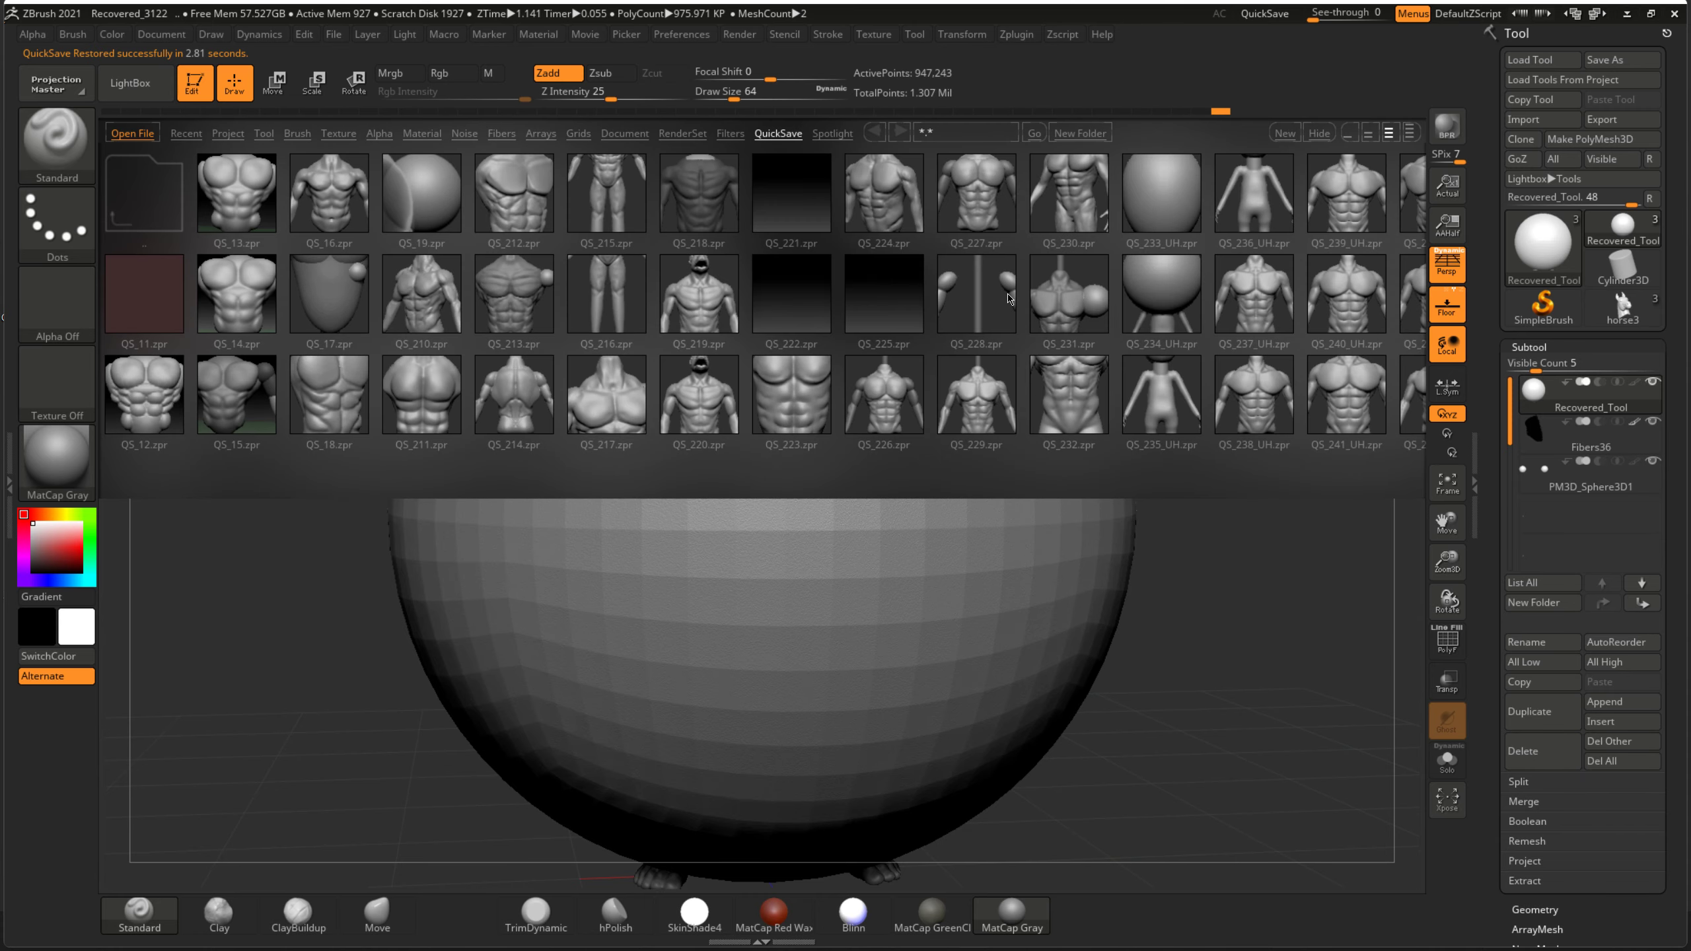
- Load the QS_3124_UH.zpr quick save, discarding the current document's changes
left_click_drag(1016, 300, 729, 335)
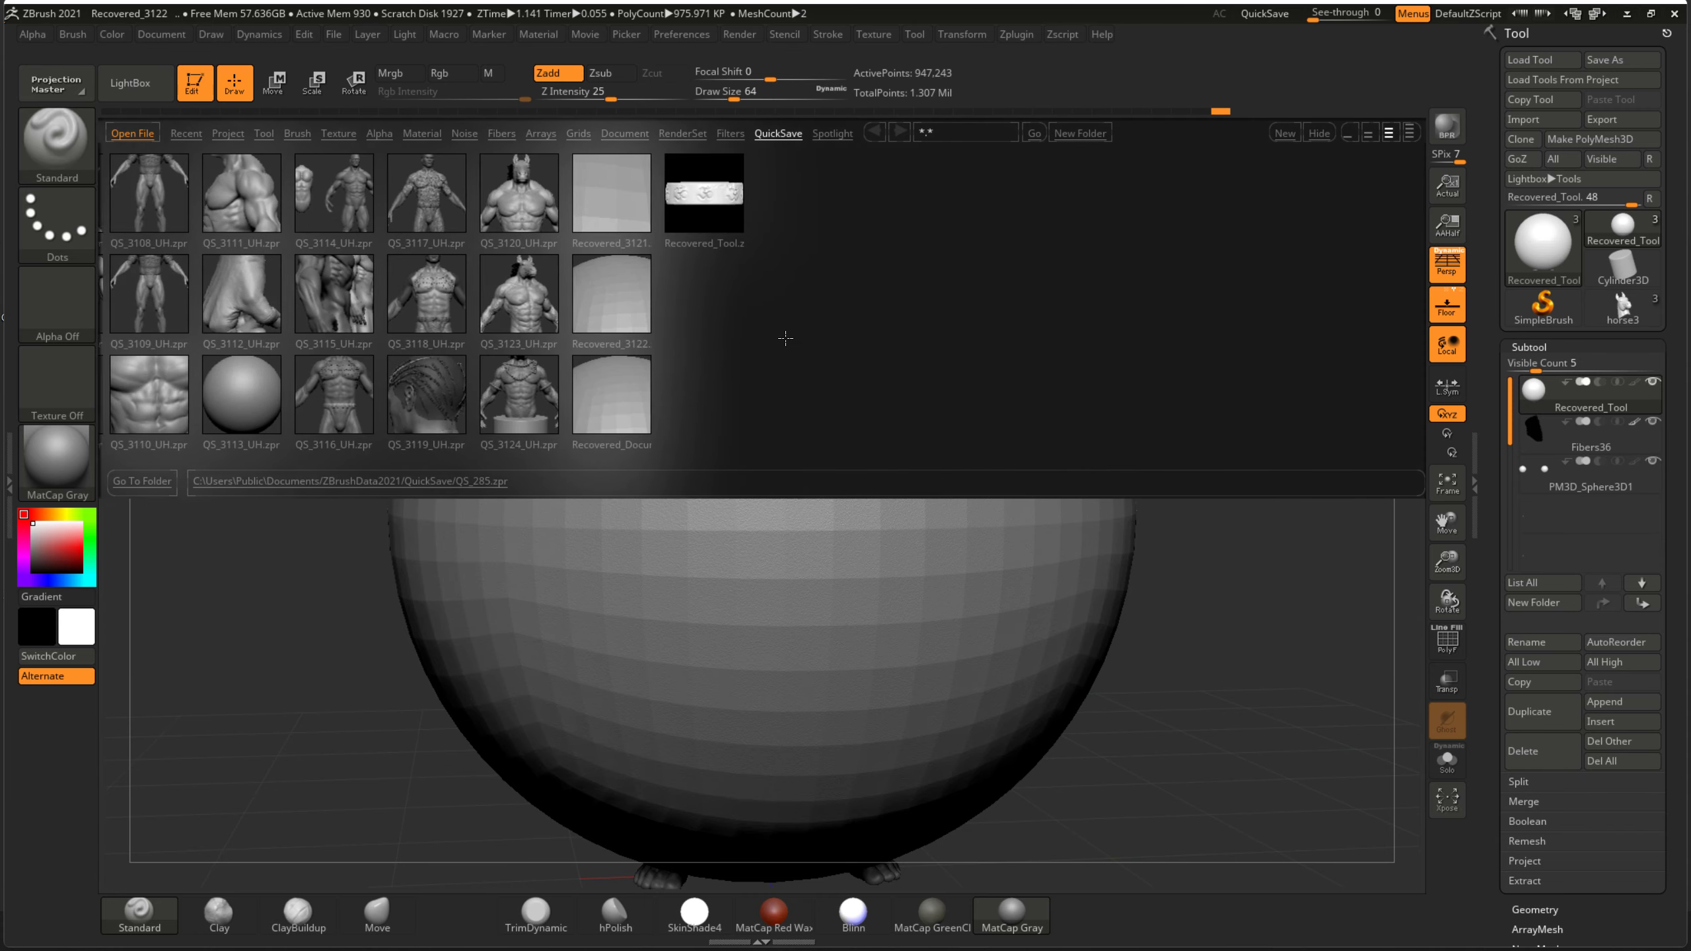
double_click(859, 390)
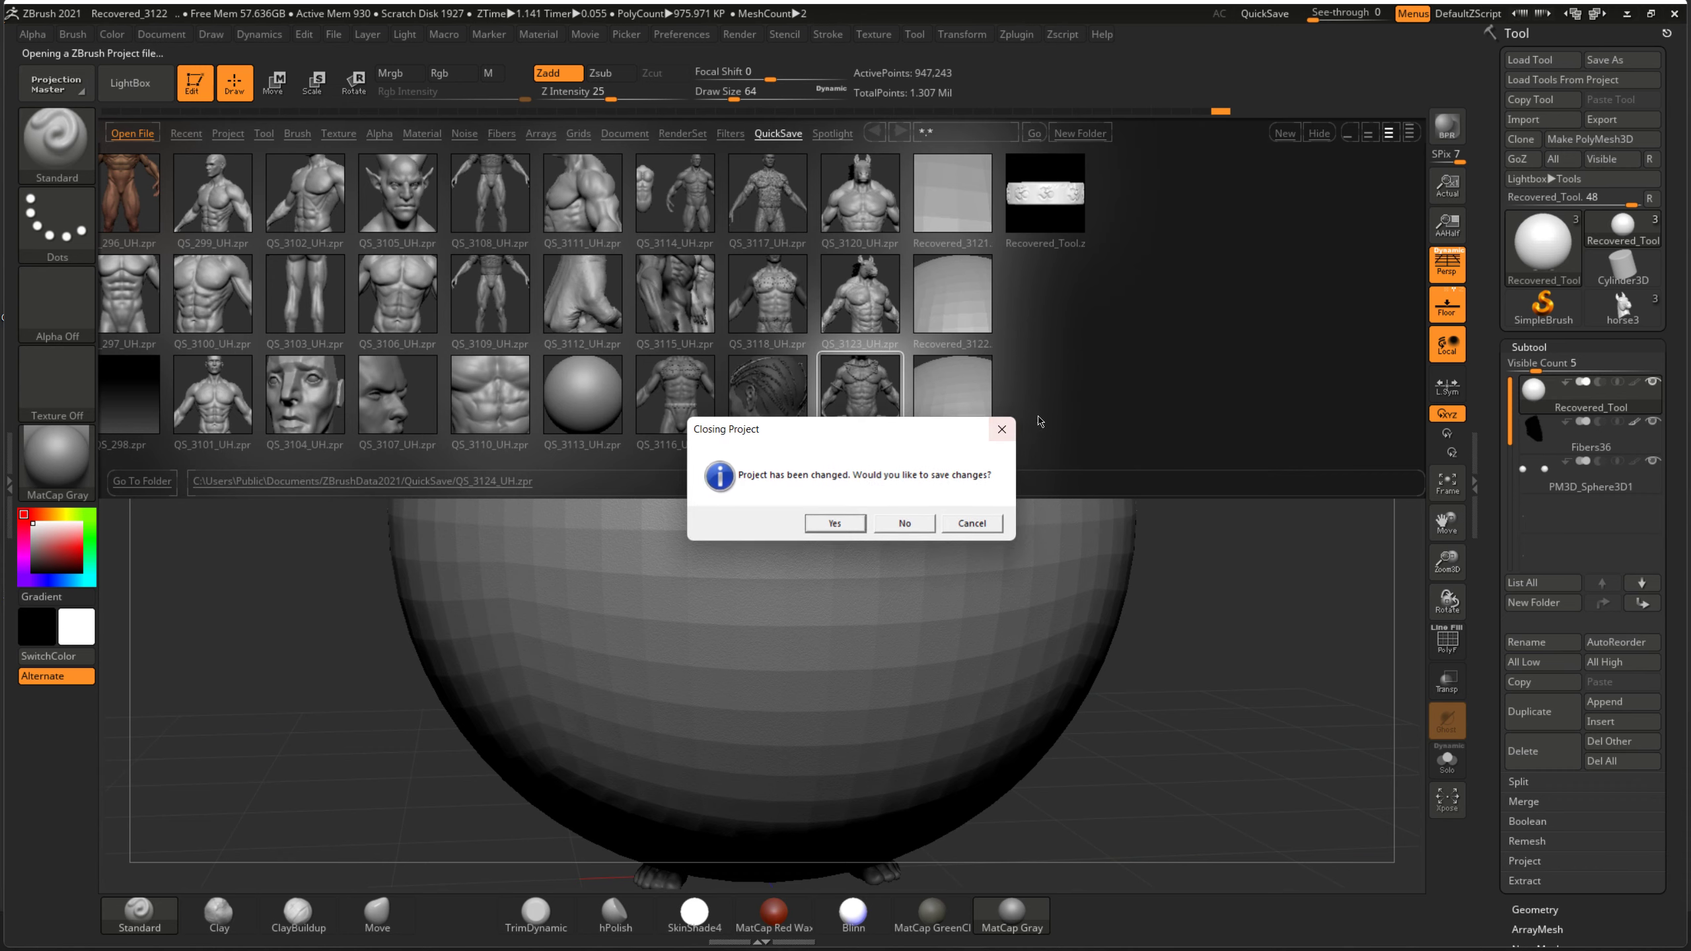
left_click(917, 524)
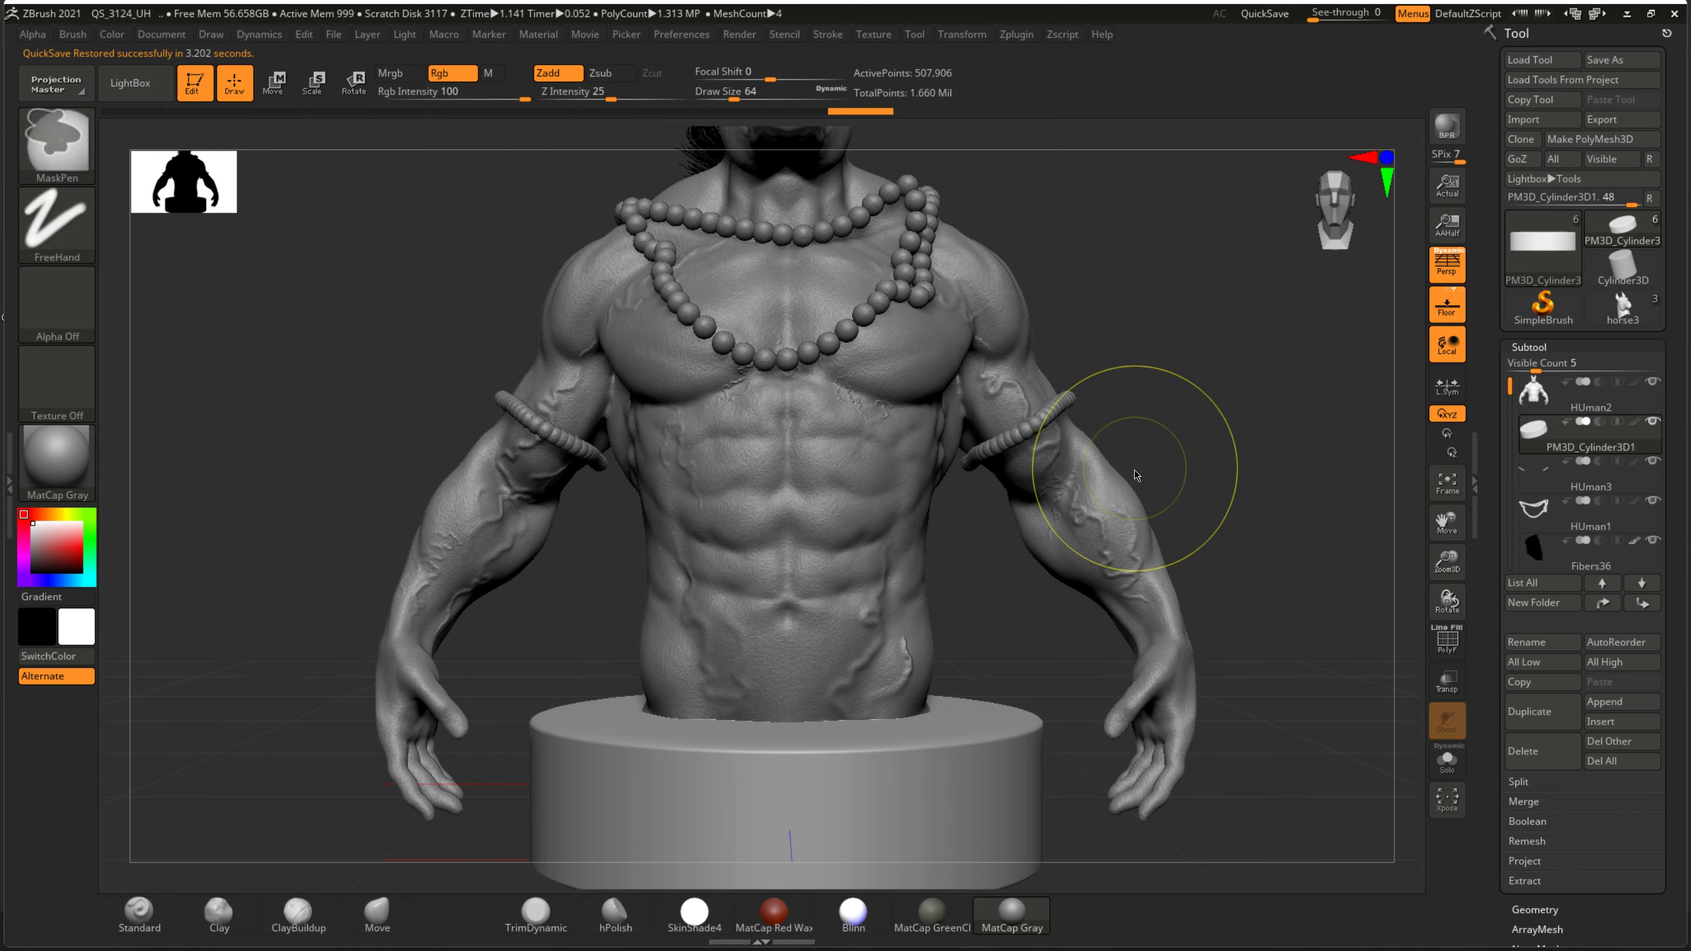
- Save the project as Hourse in D:\Zbrush_Project
key("ctrl+s")
left_click(115, 300)
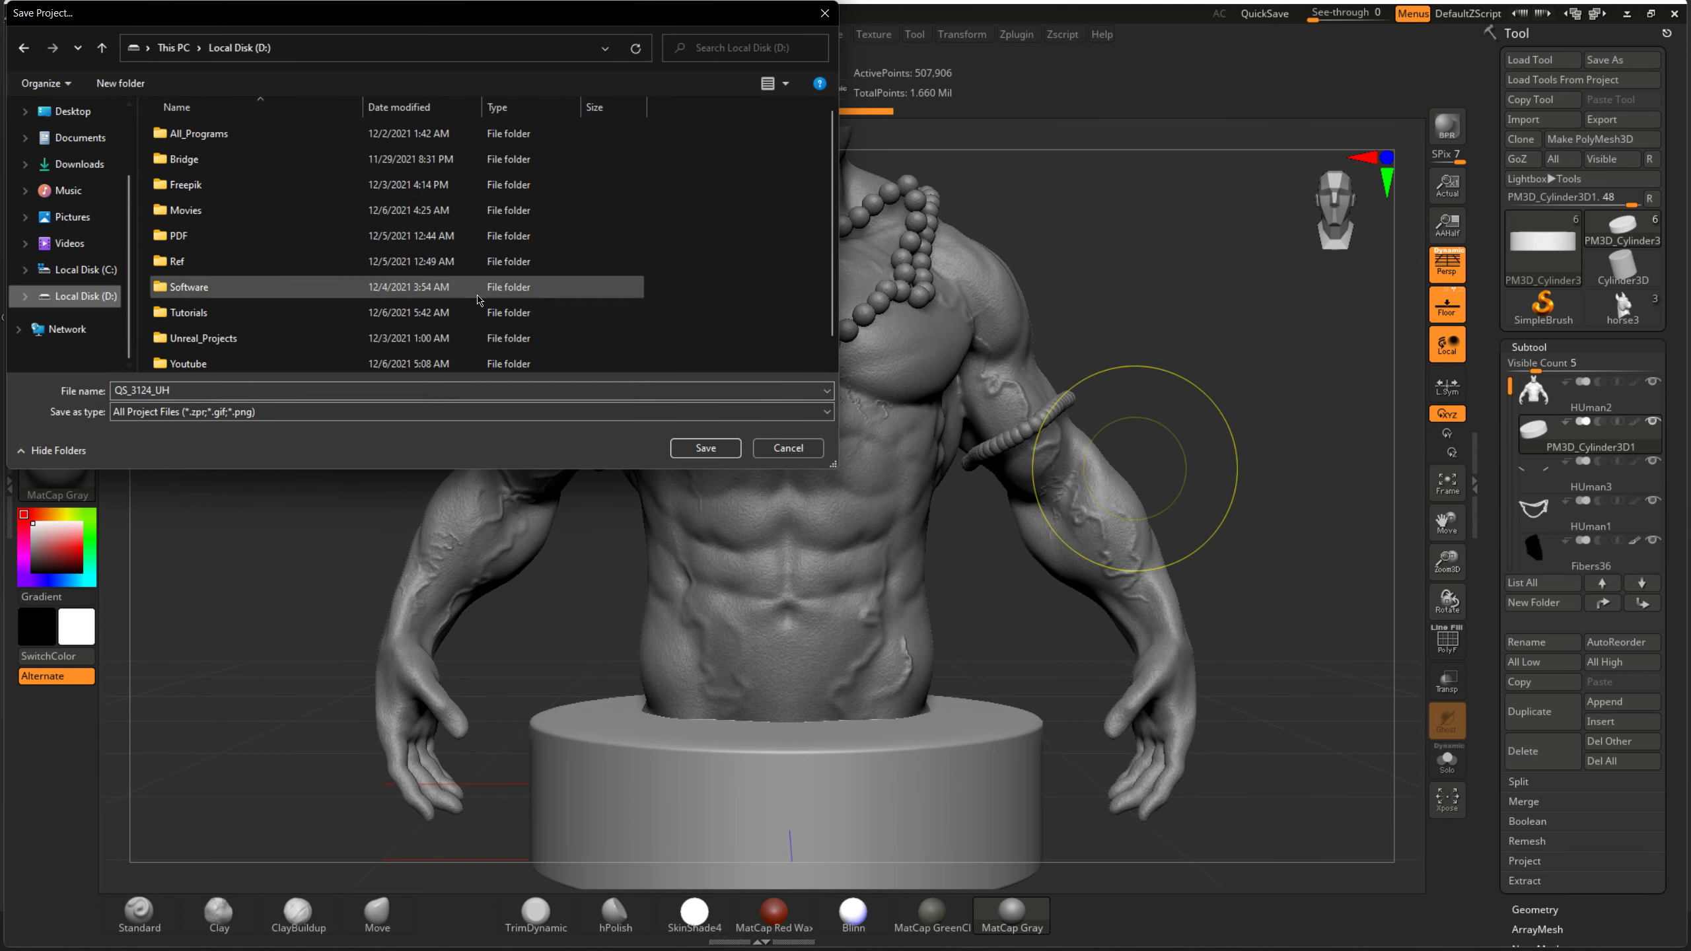
double_click(485, 363)
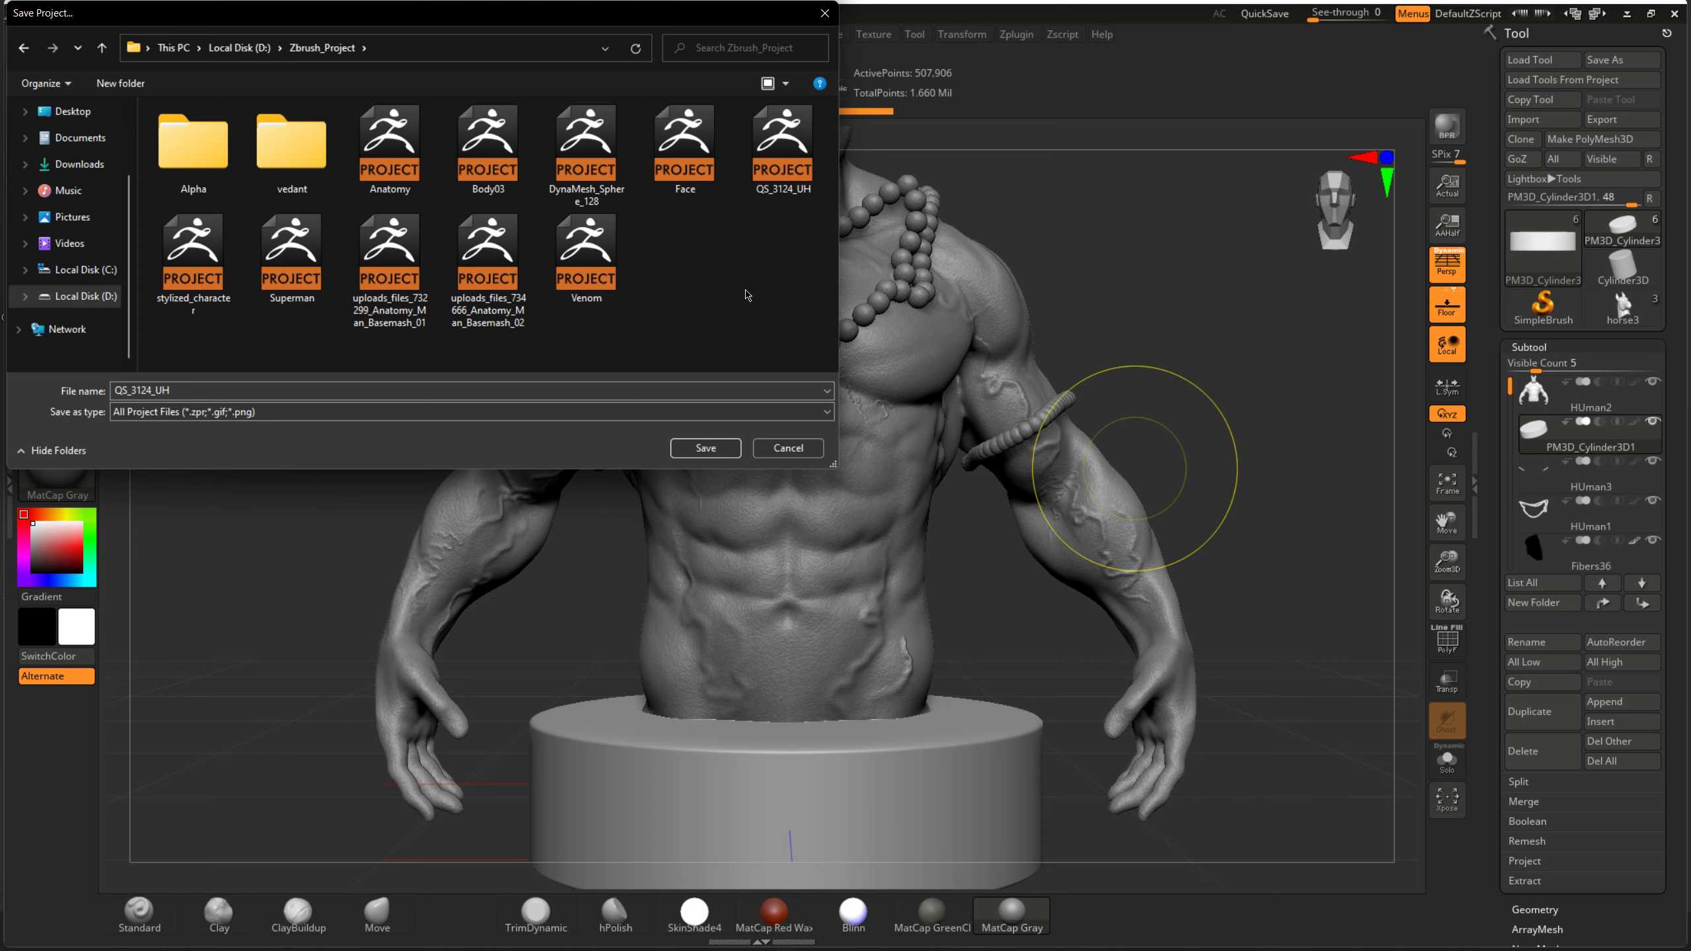
double_click(528, 394)
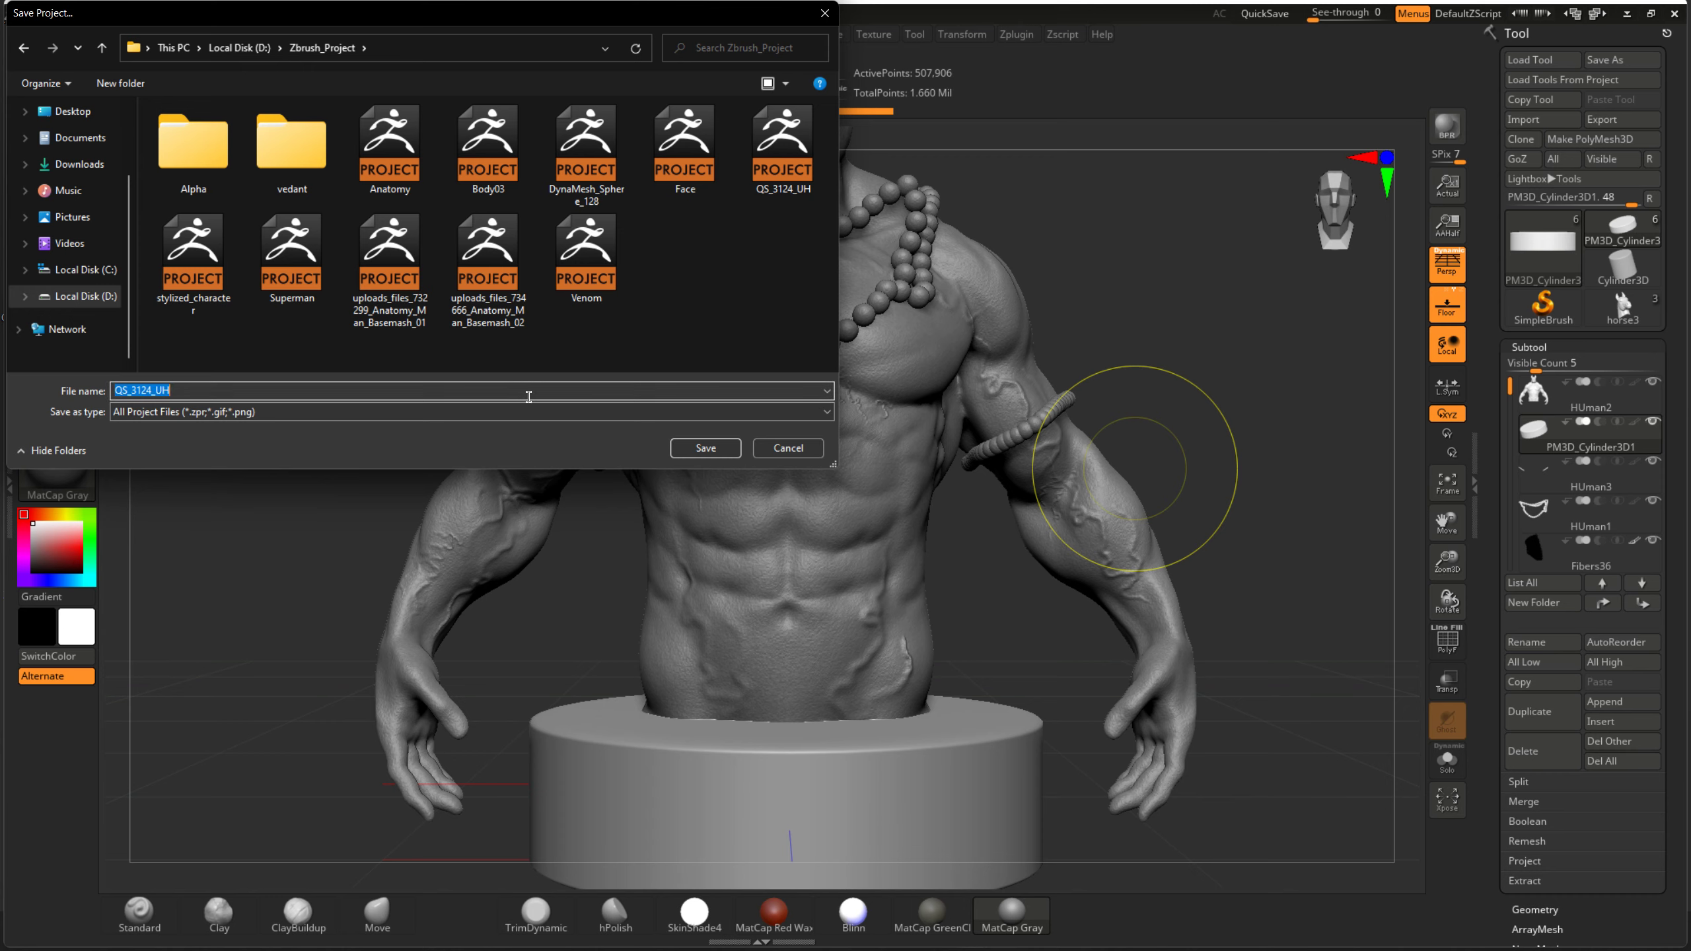
type("Hourse")
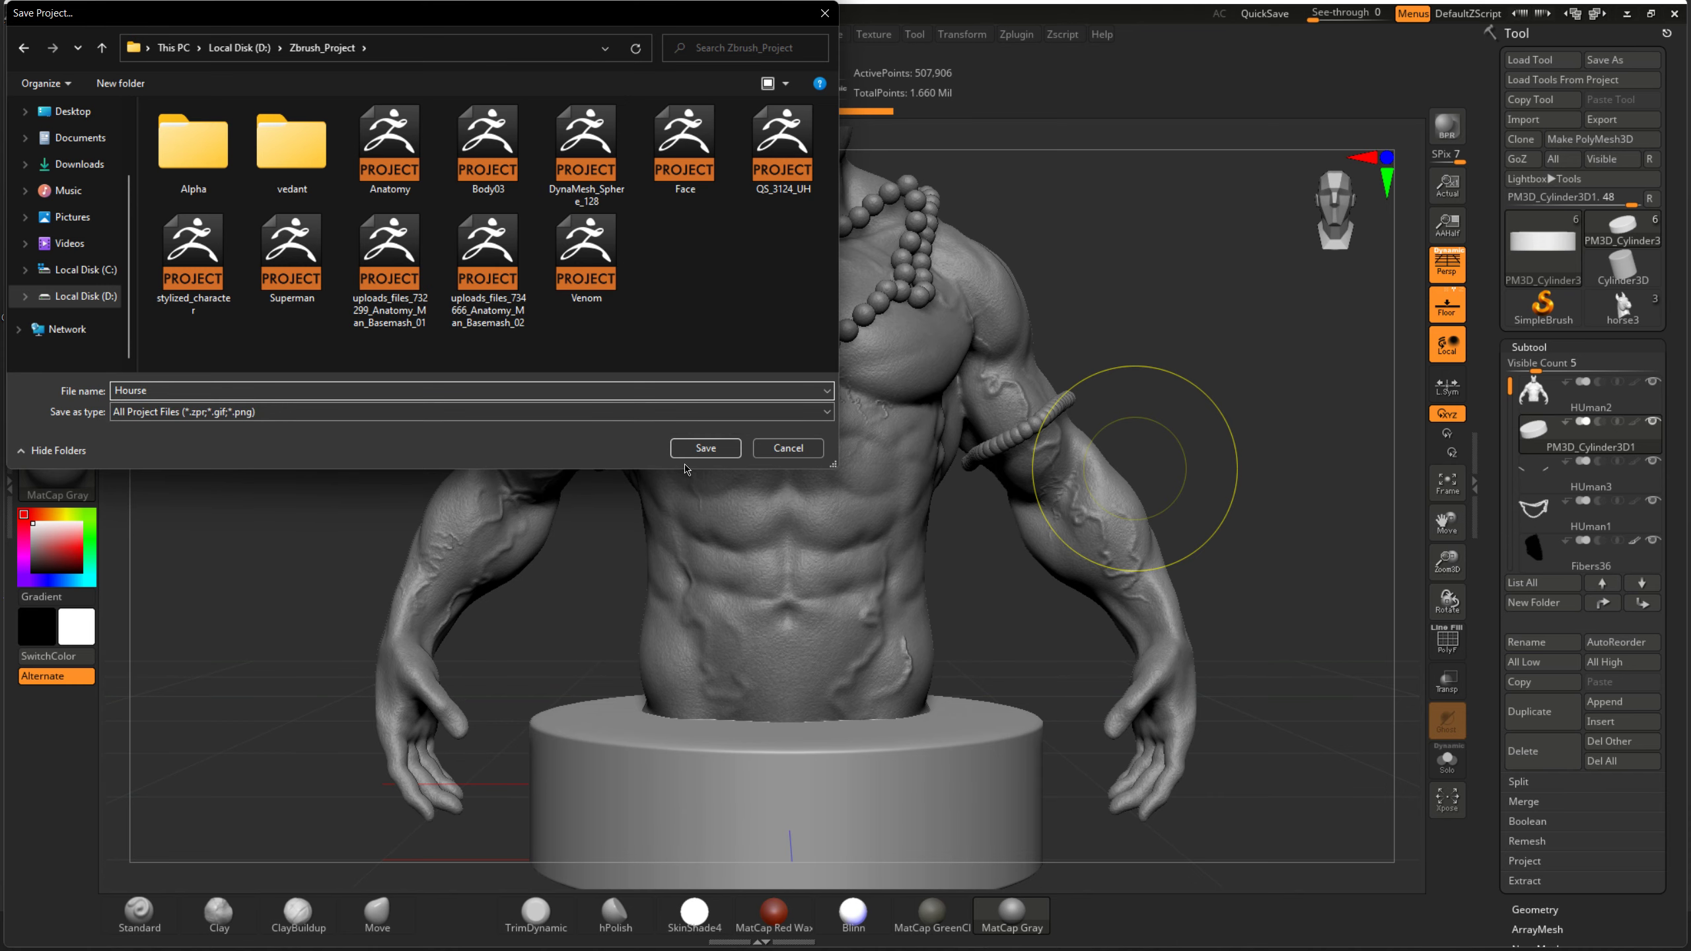
left_click(688, 467)
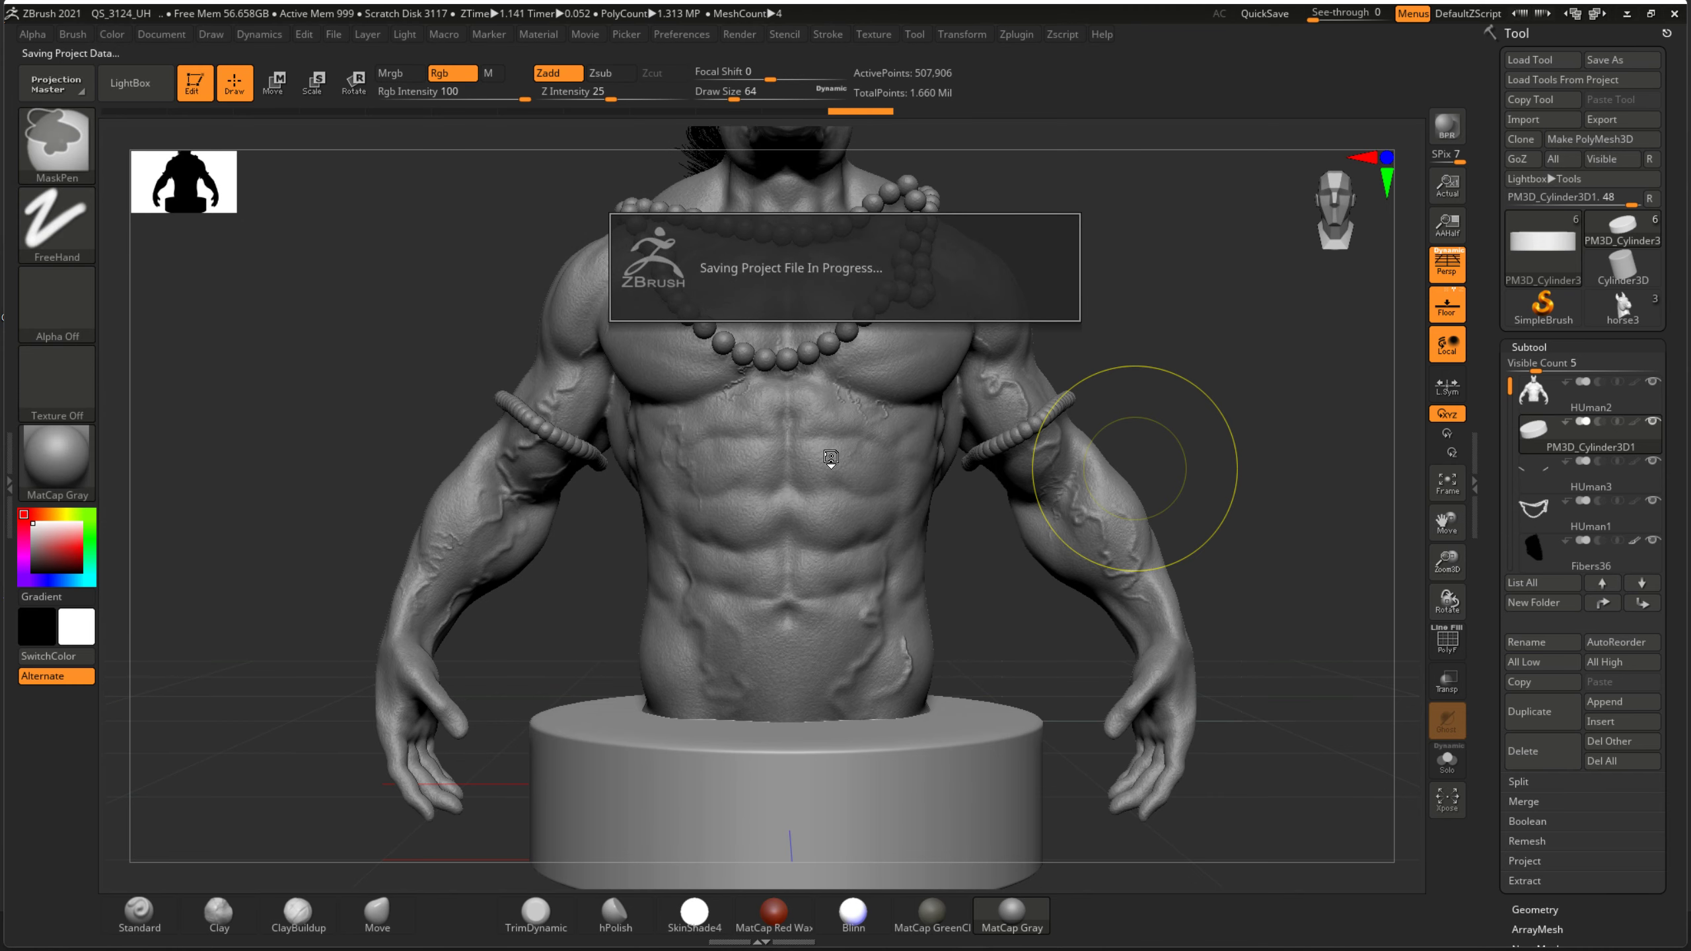
- Save again over Hourse.zpr, confirming the replacement
mouse_move(1304, 469)
left_mouse_down()
mouse_move(1197, 479)
mouse_move(1261, 473)
mouse_move(1290, 491)
left_mouse_up()
key("ctrl")
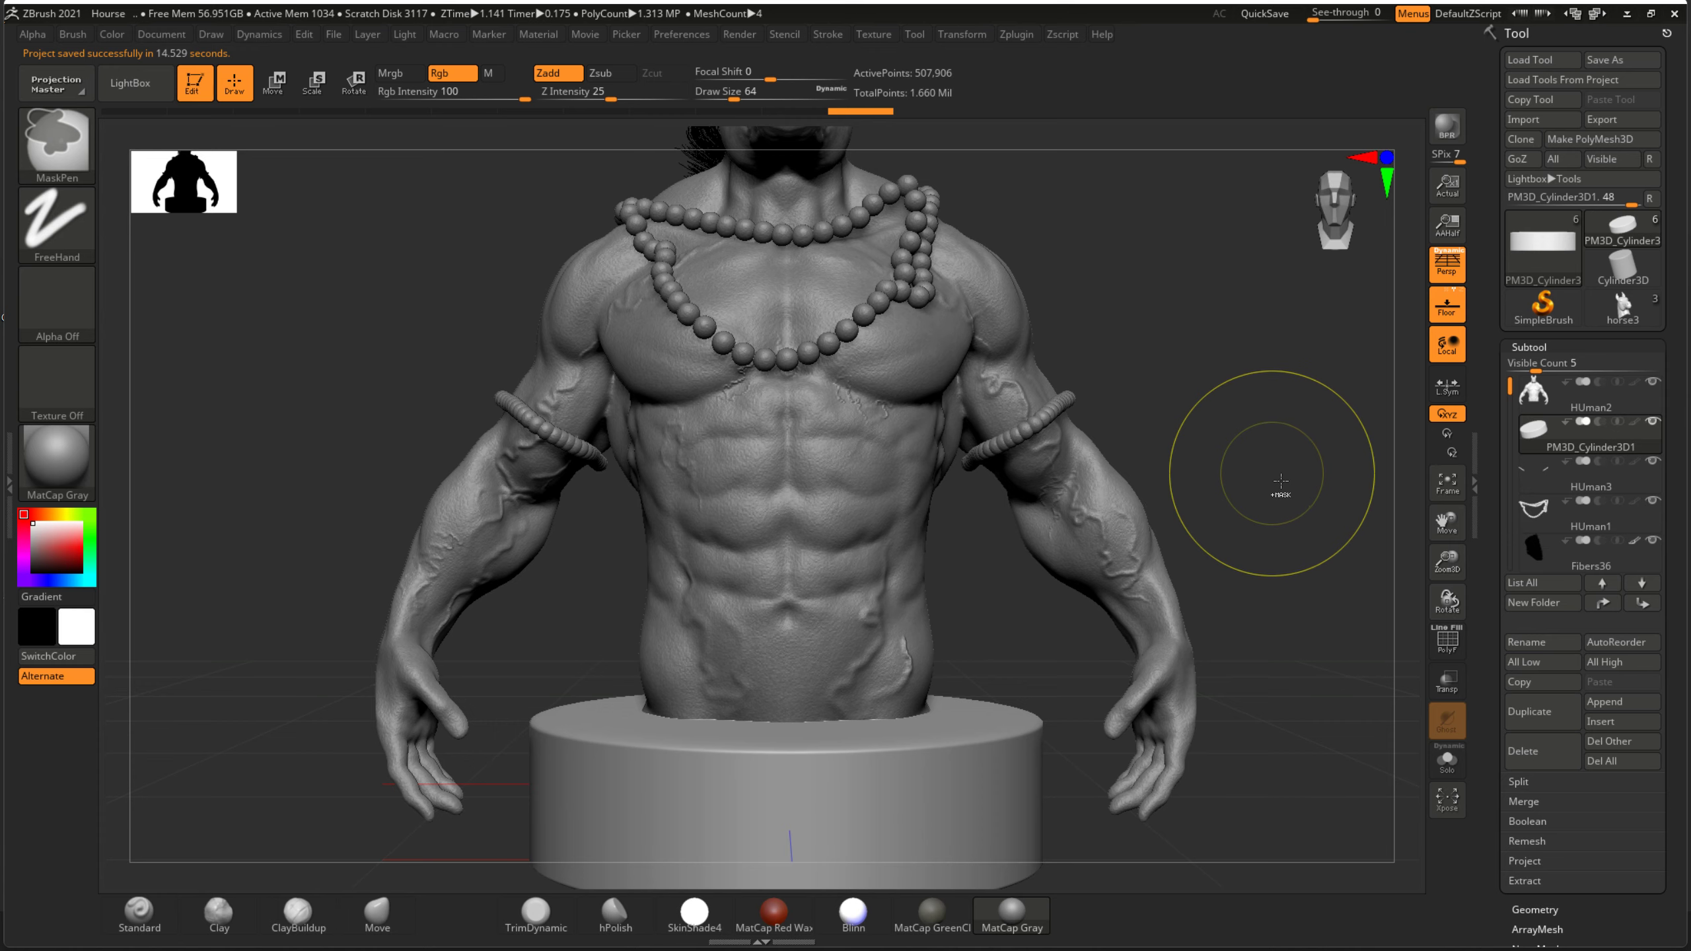
key("ctrl+s")
left_click(692, 448)
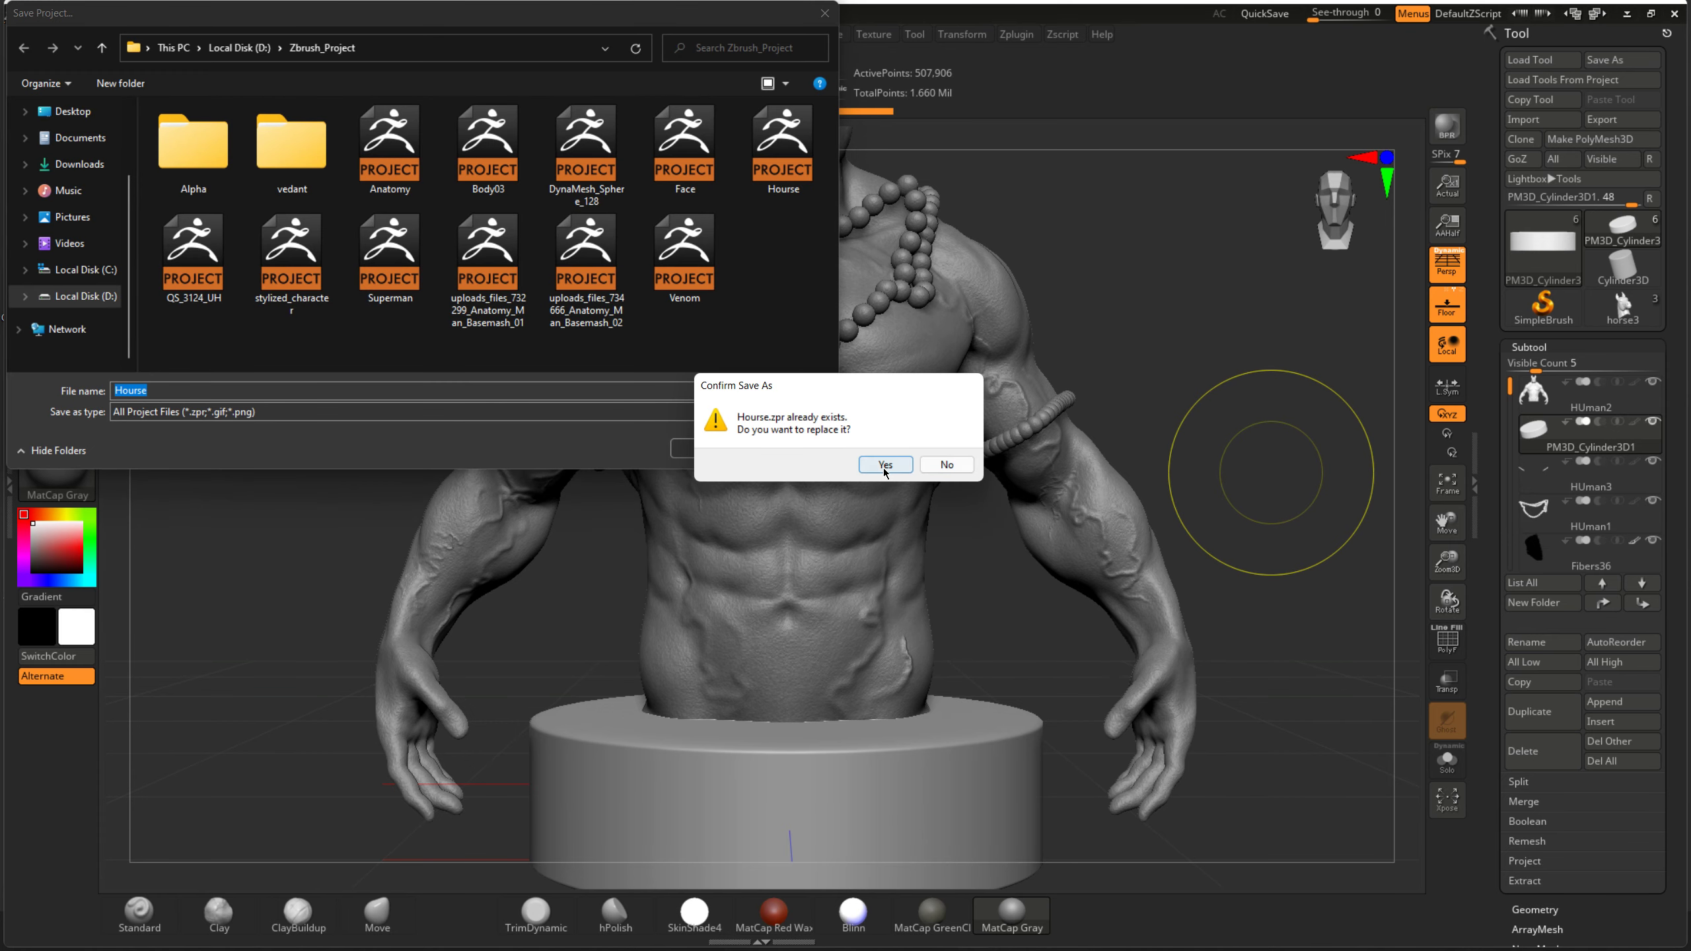
left_click(884, 464)
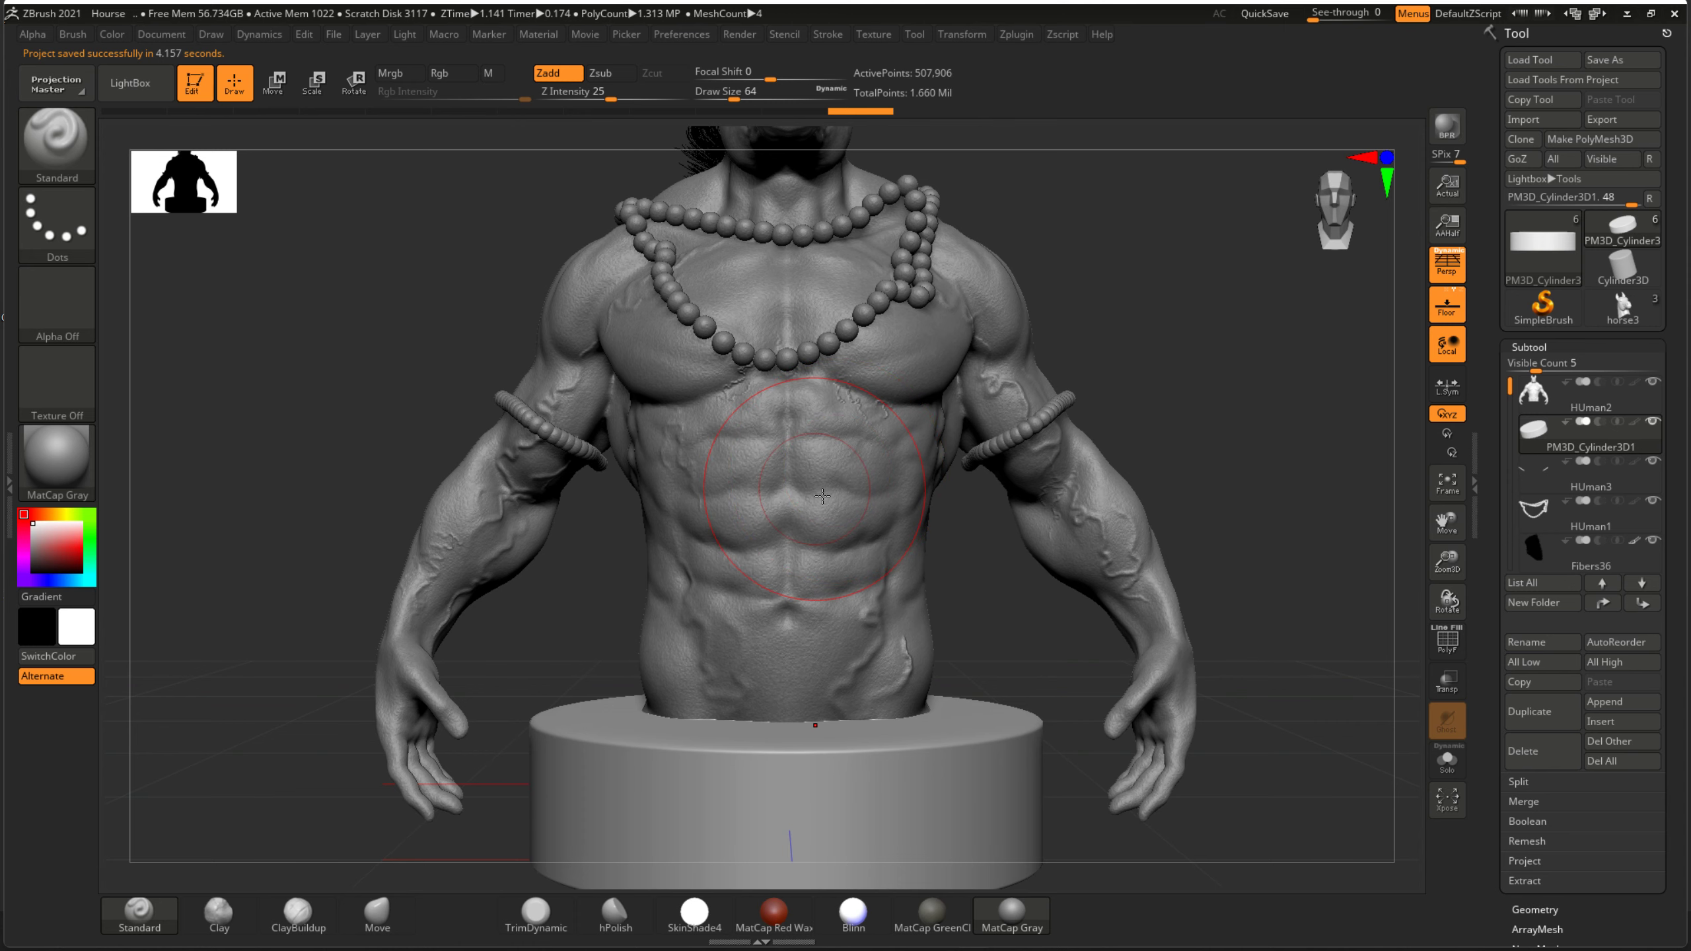
left_click(823, 496, "alt")
- Select the HUman2 body, reduce Draw Size to 16, and zoom onto the abdomen
left_click_drag(1119, 496, 1181, 413)
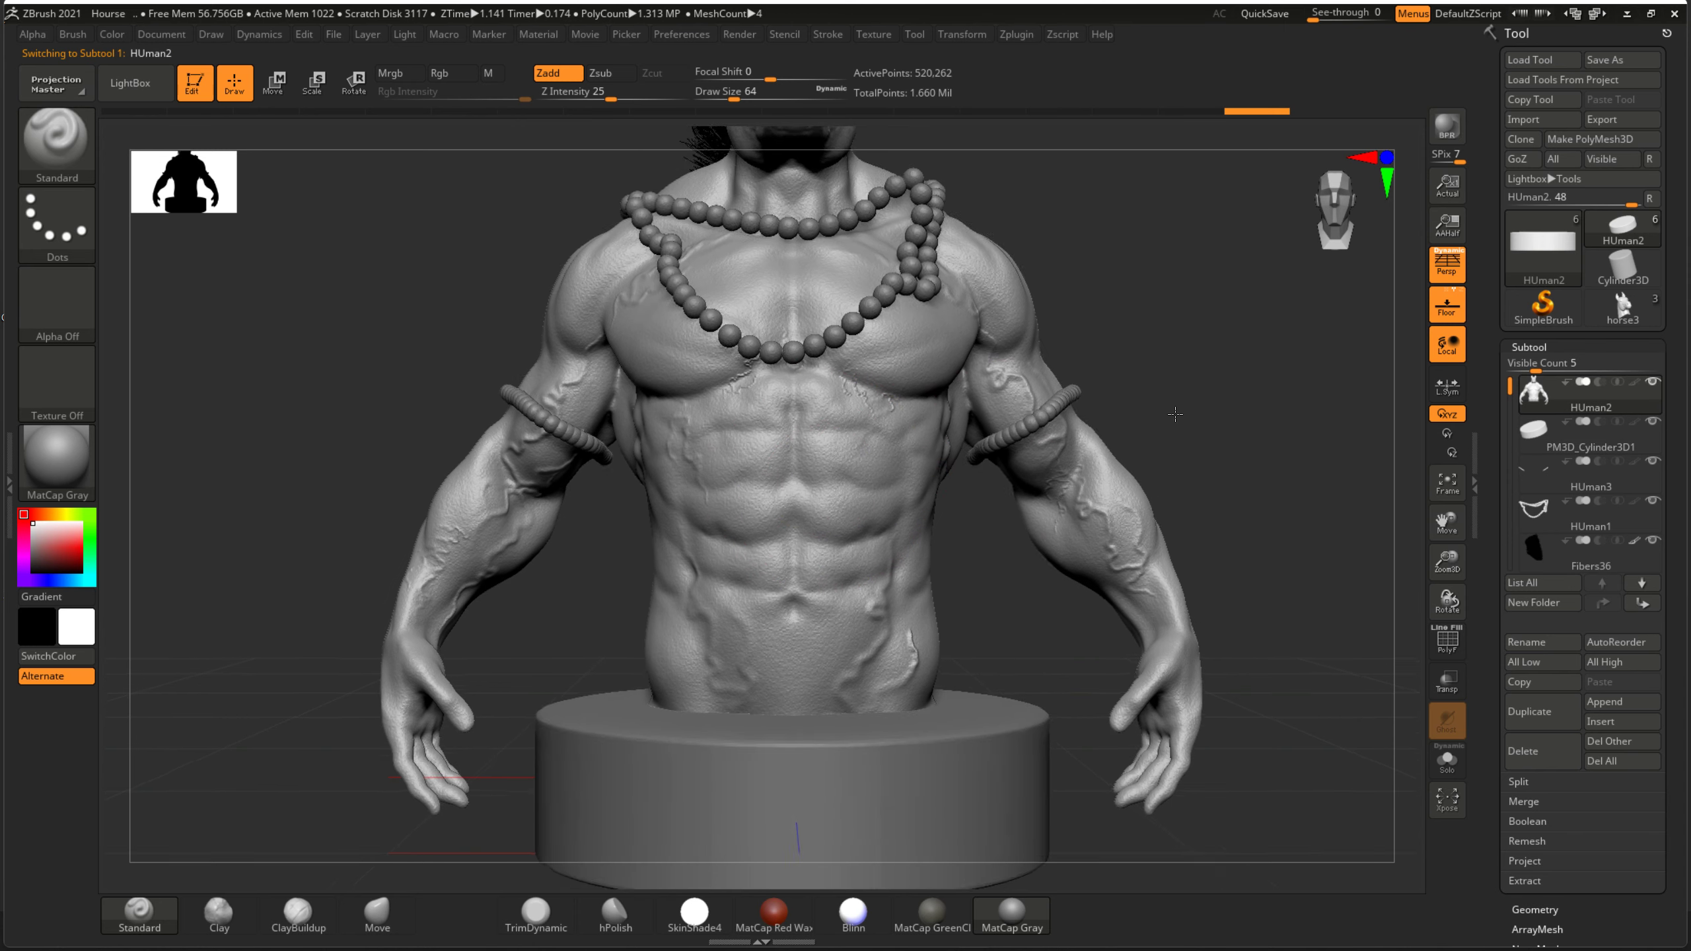
left_click_drag(749, 97, 738, 110)
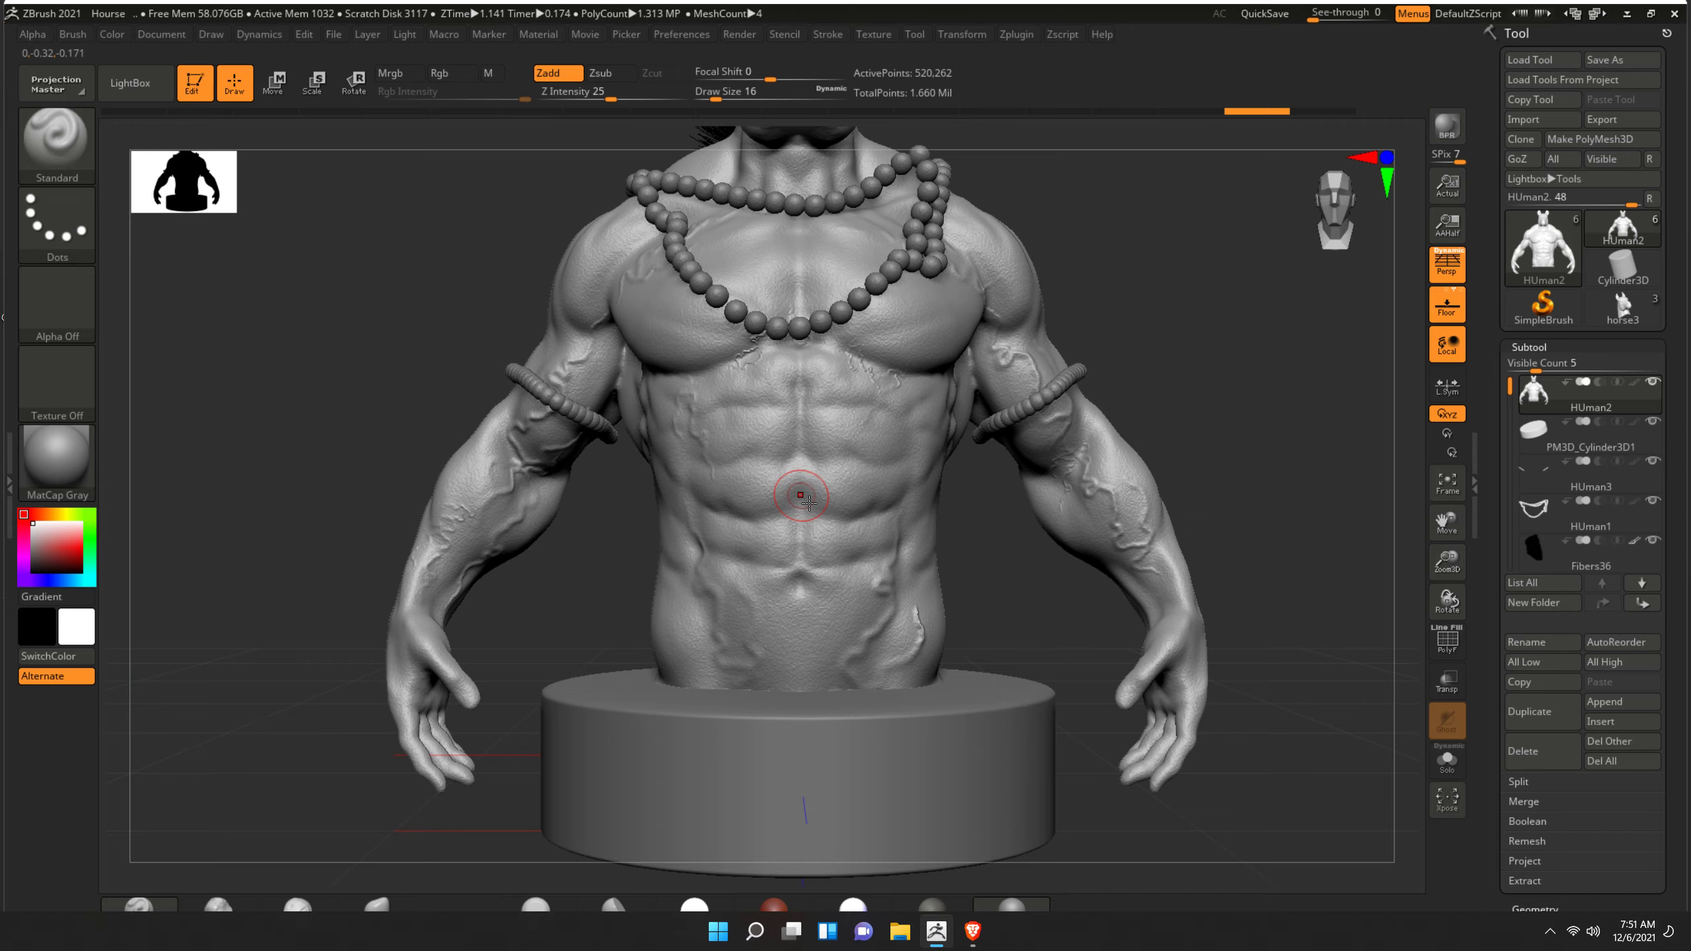
scroll(808, 503, "up", 3)
scroll(814, 493, "up", 2)
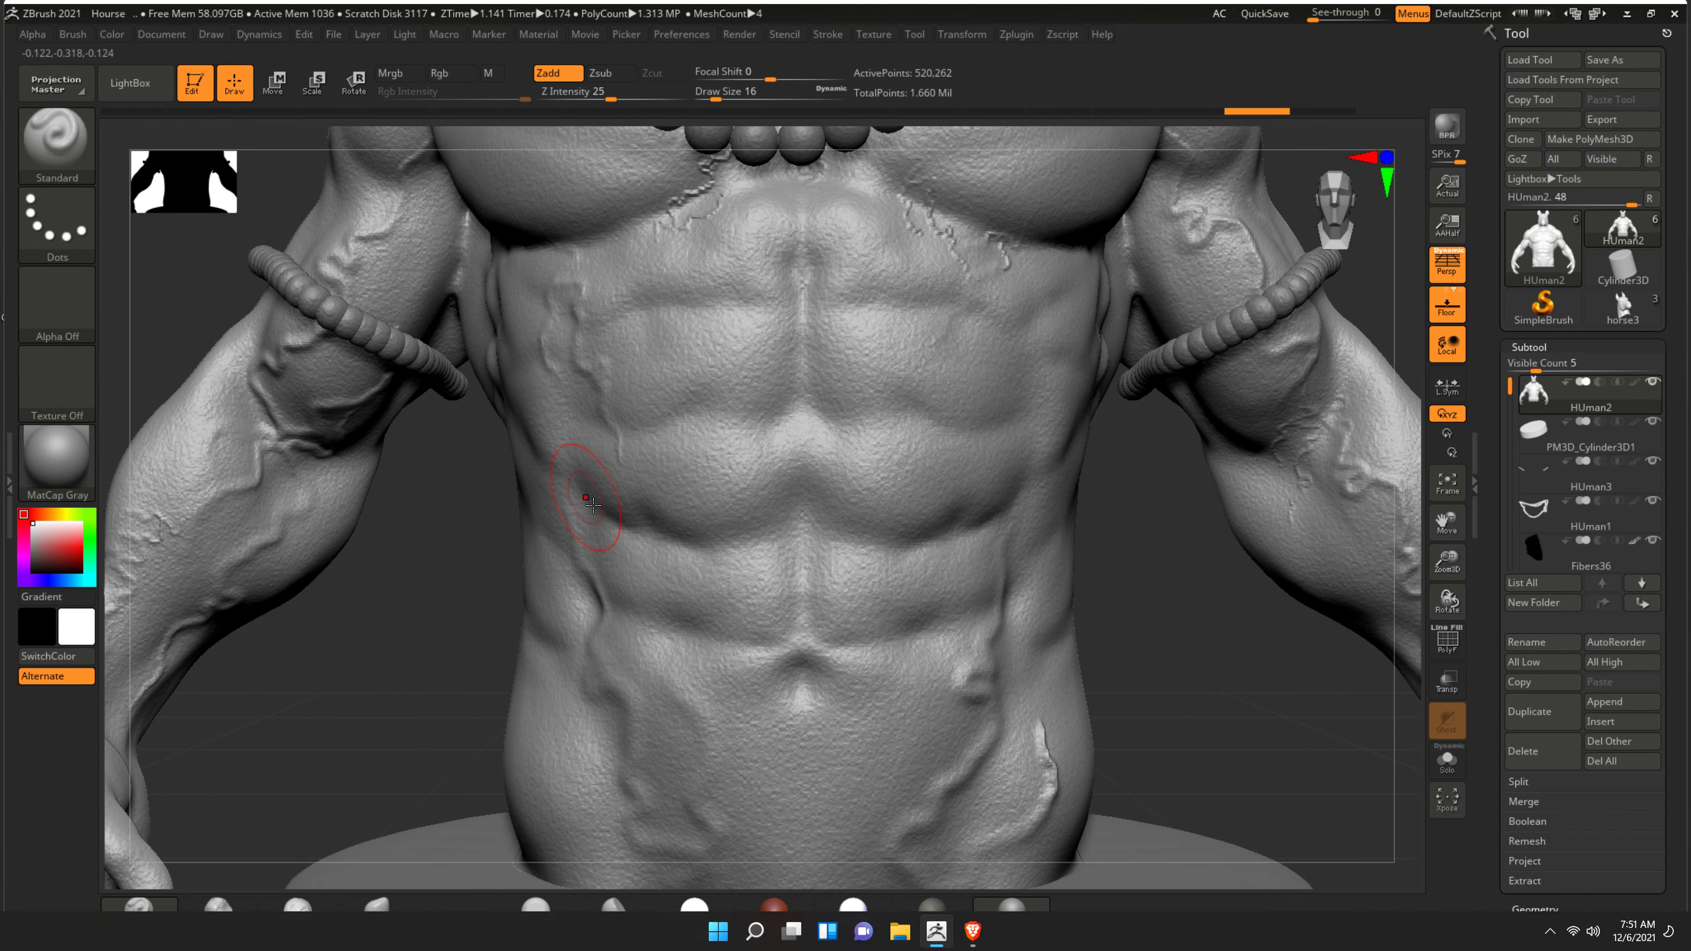
left_click(298, 904)
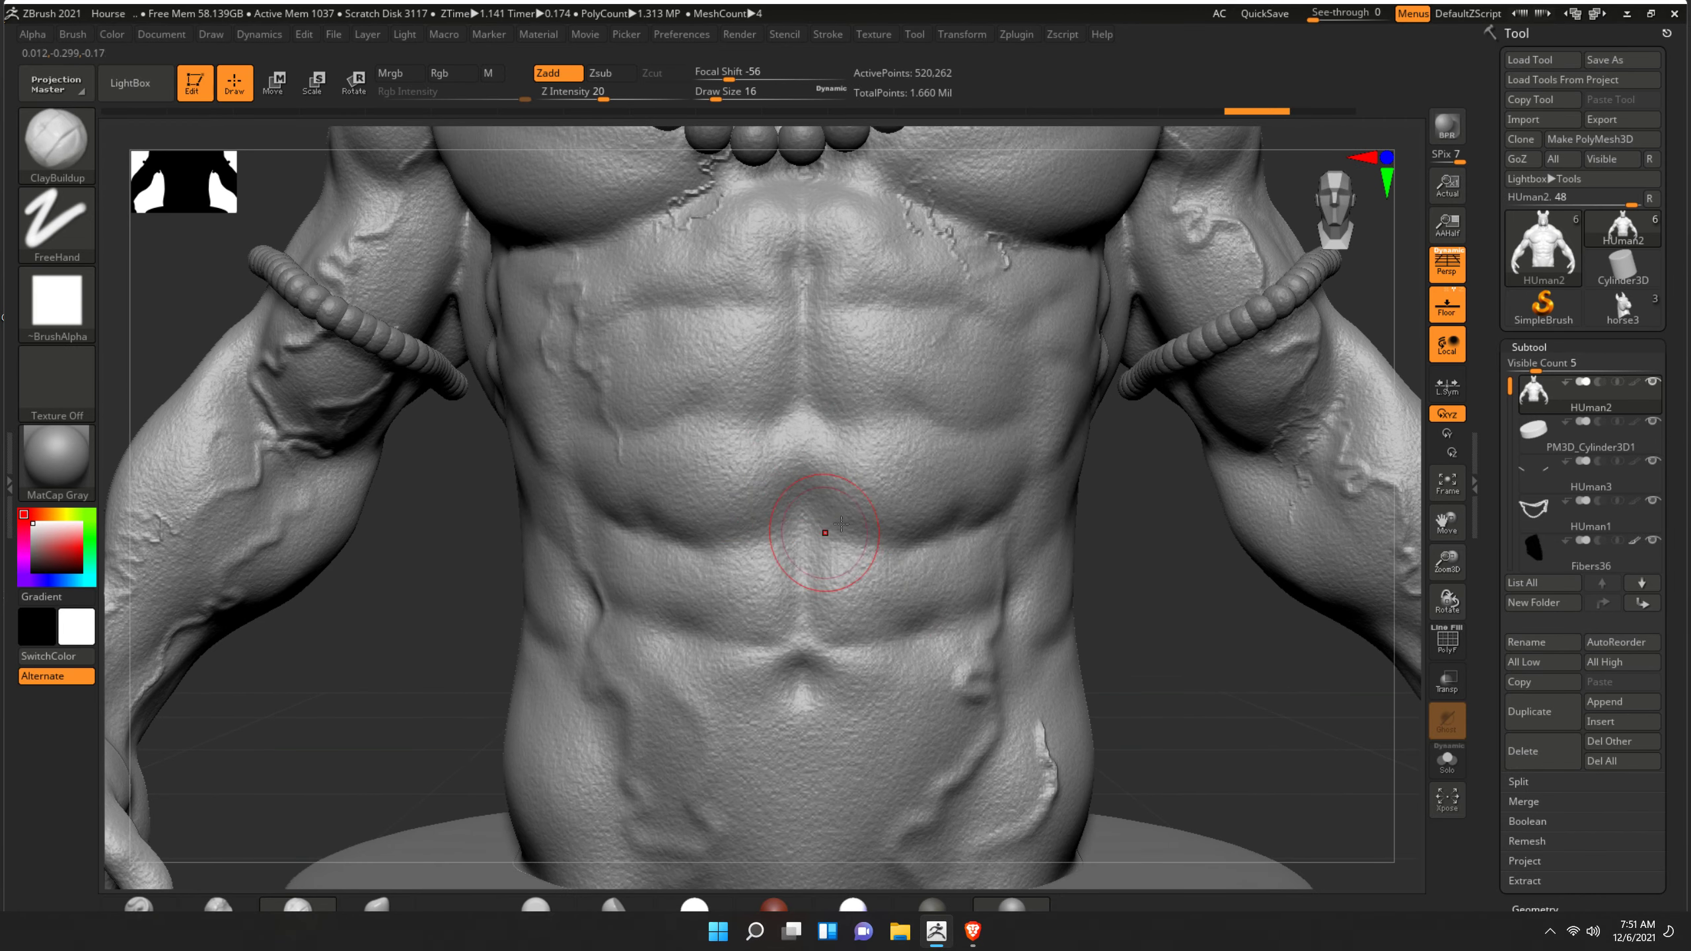
- Undo the heavy clay patch, set Z Intensity to 2, and lightly build up the chest
mouse_move(820, 493)
left_mouse_down()
mouse_move(792, 510)
mouse_move(799, 470)
mouse_move(785, 543)
left_mouse_up()
key("ctrl+z")
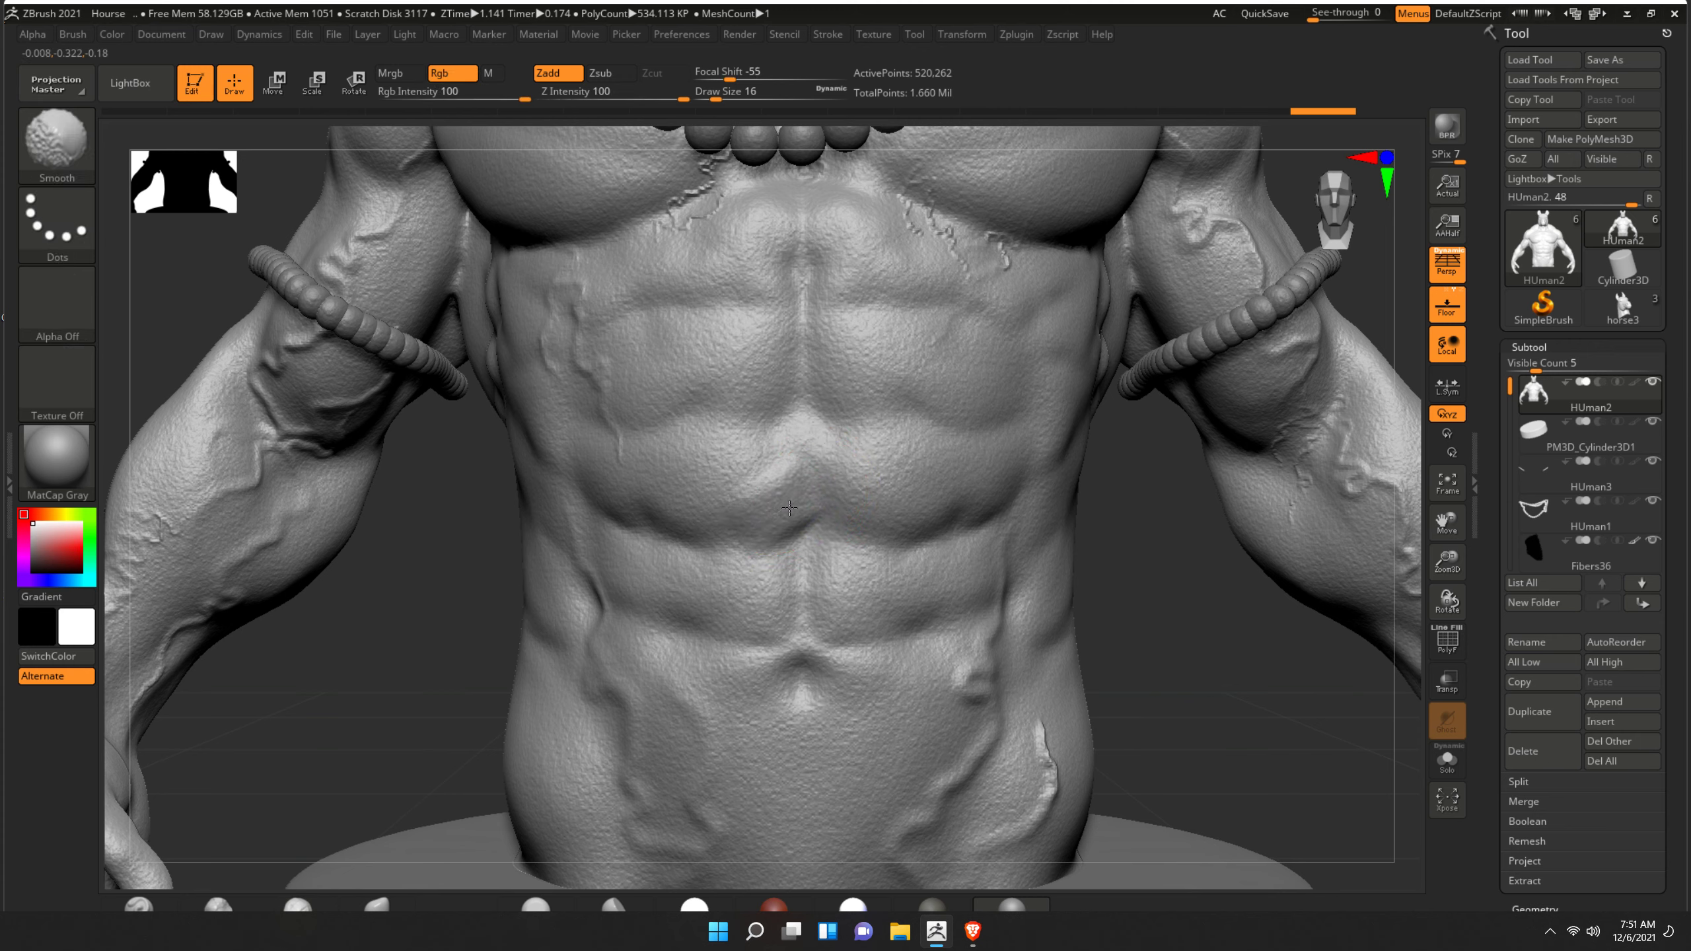
left_click_drag(679, 93, 561, 111)
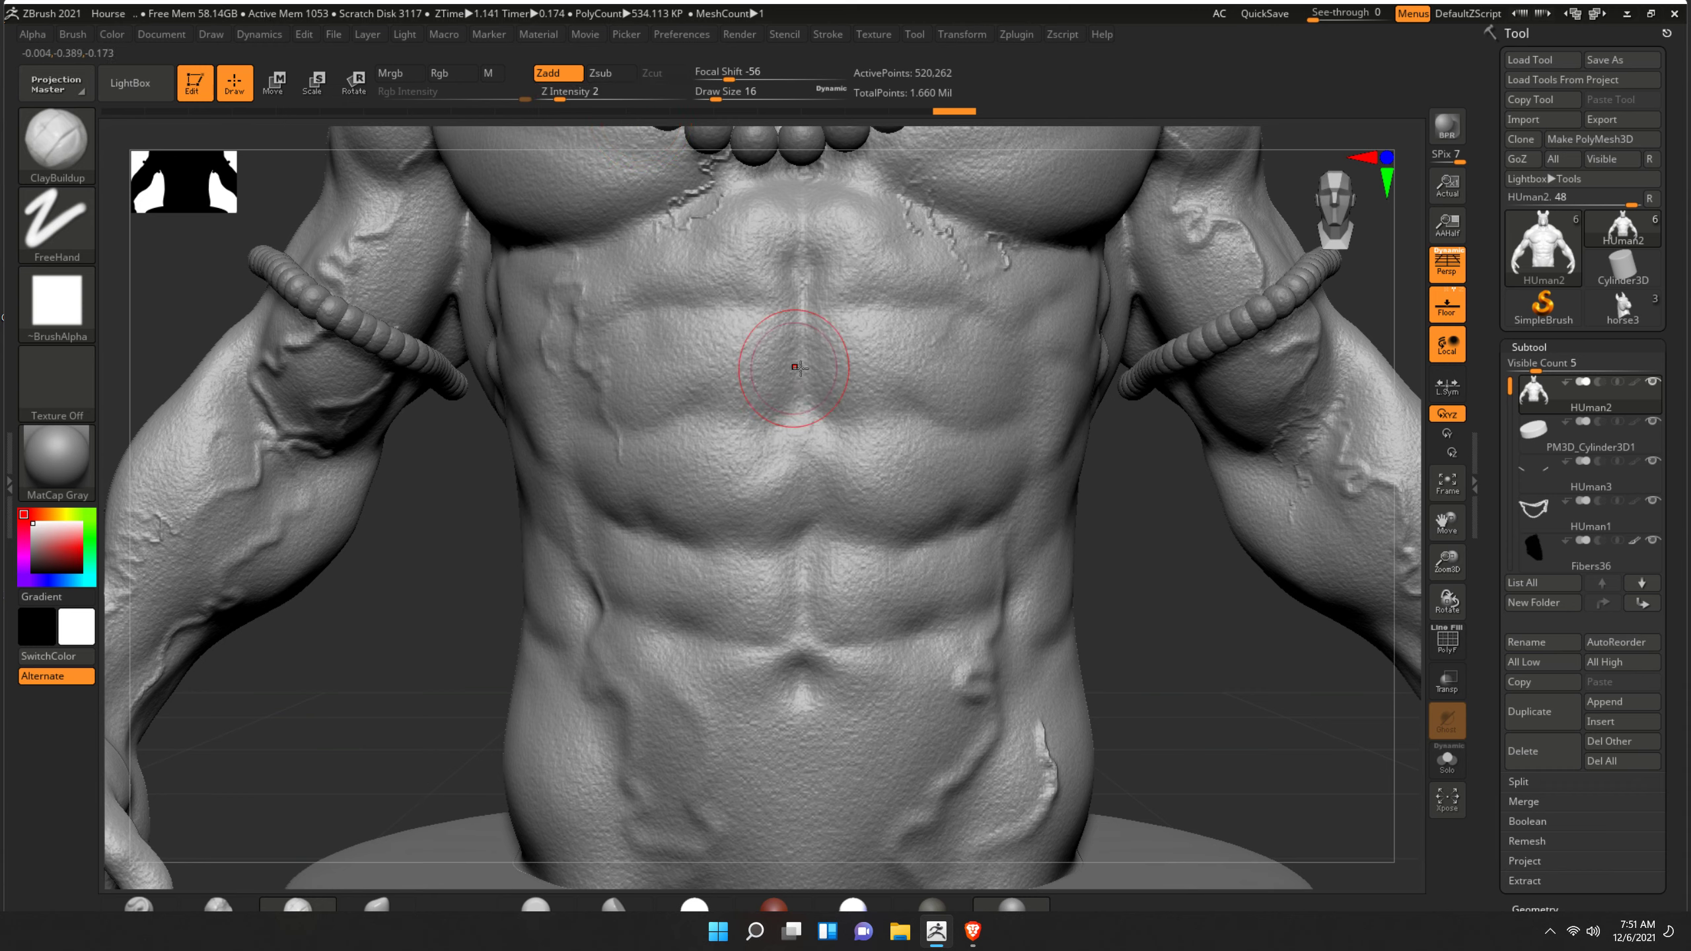
mouse_move(759, 376)
left_mouse_down()
mouse_move(696, 377)
mouse_move(800, 264)
left_mouse_up()
mouse_move(679, 378)
left_mouse_down()
mouse_move(752, 328)
mouse_move(933, 333)
left_mouse_up()
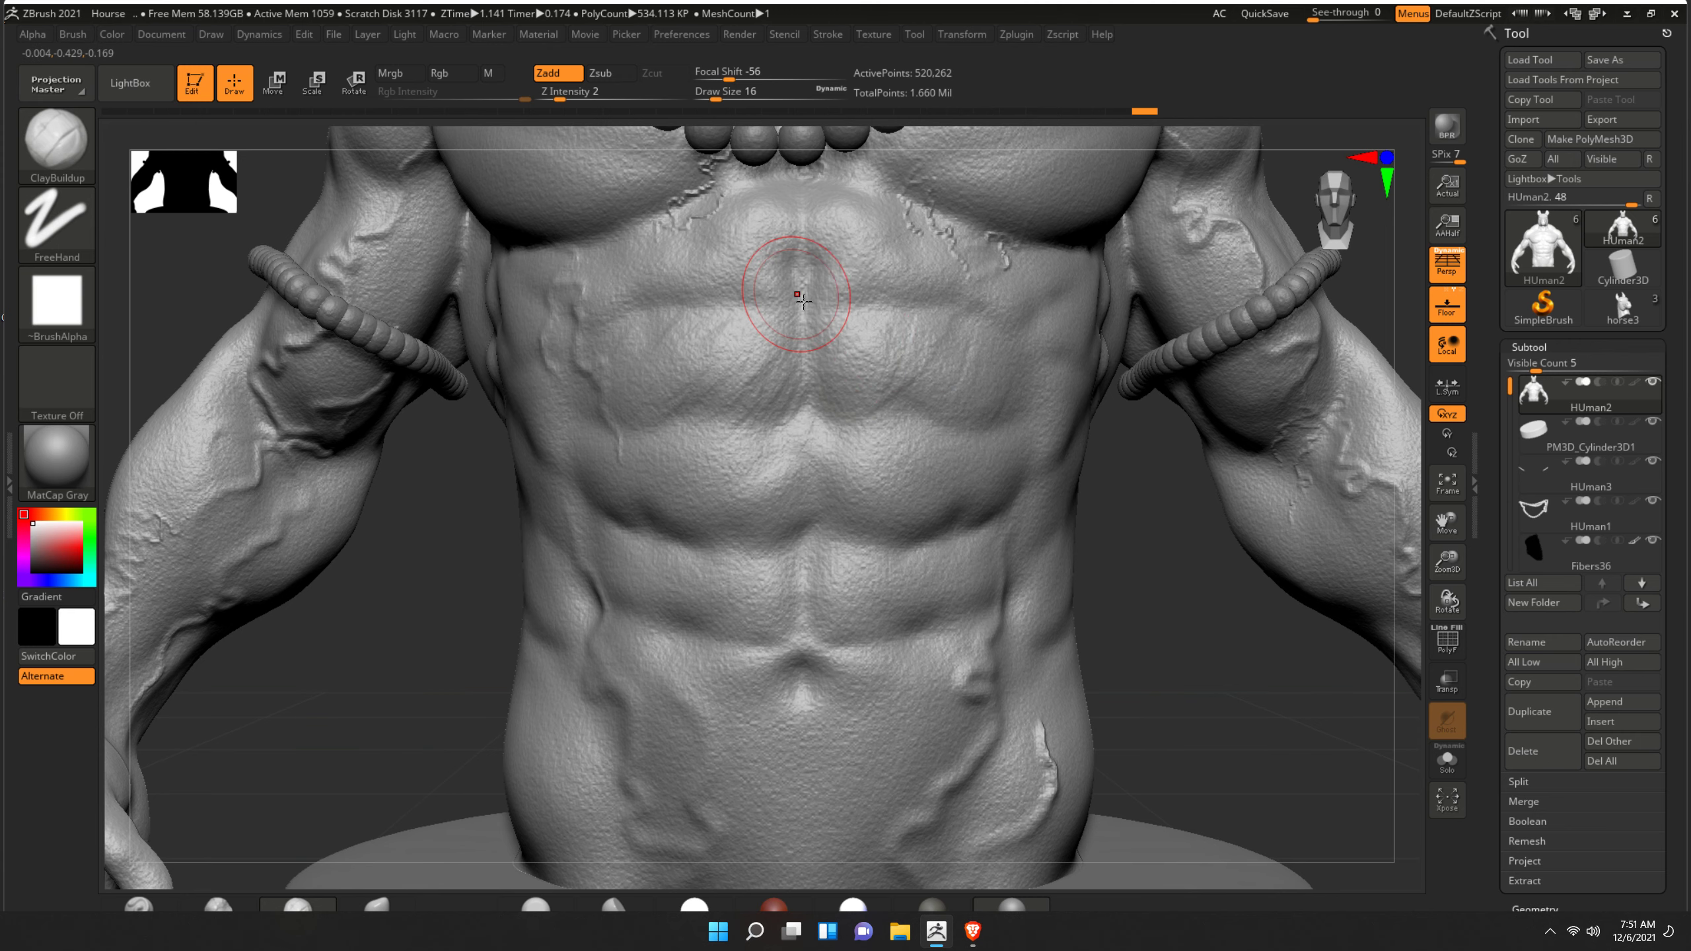
left_click_drag(698, 226, 722, 270)
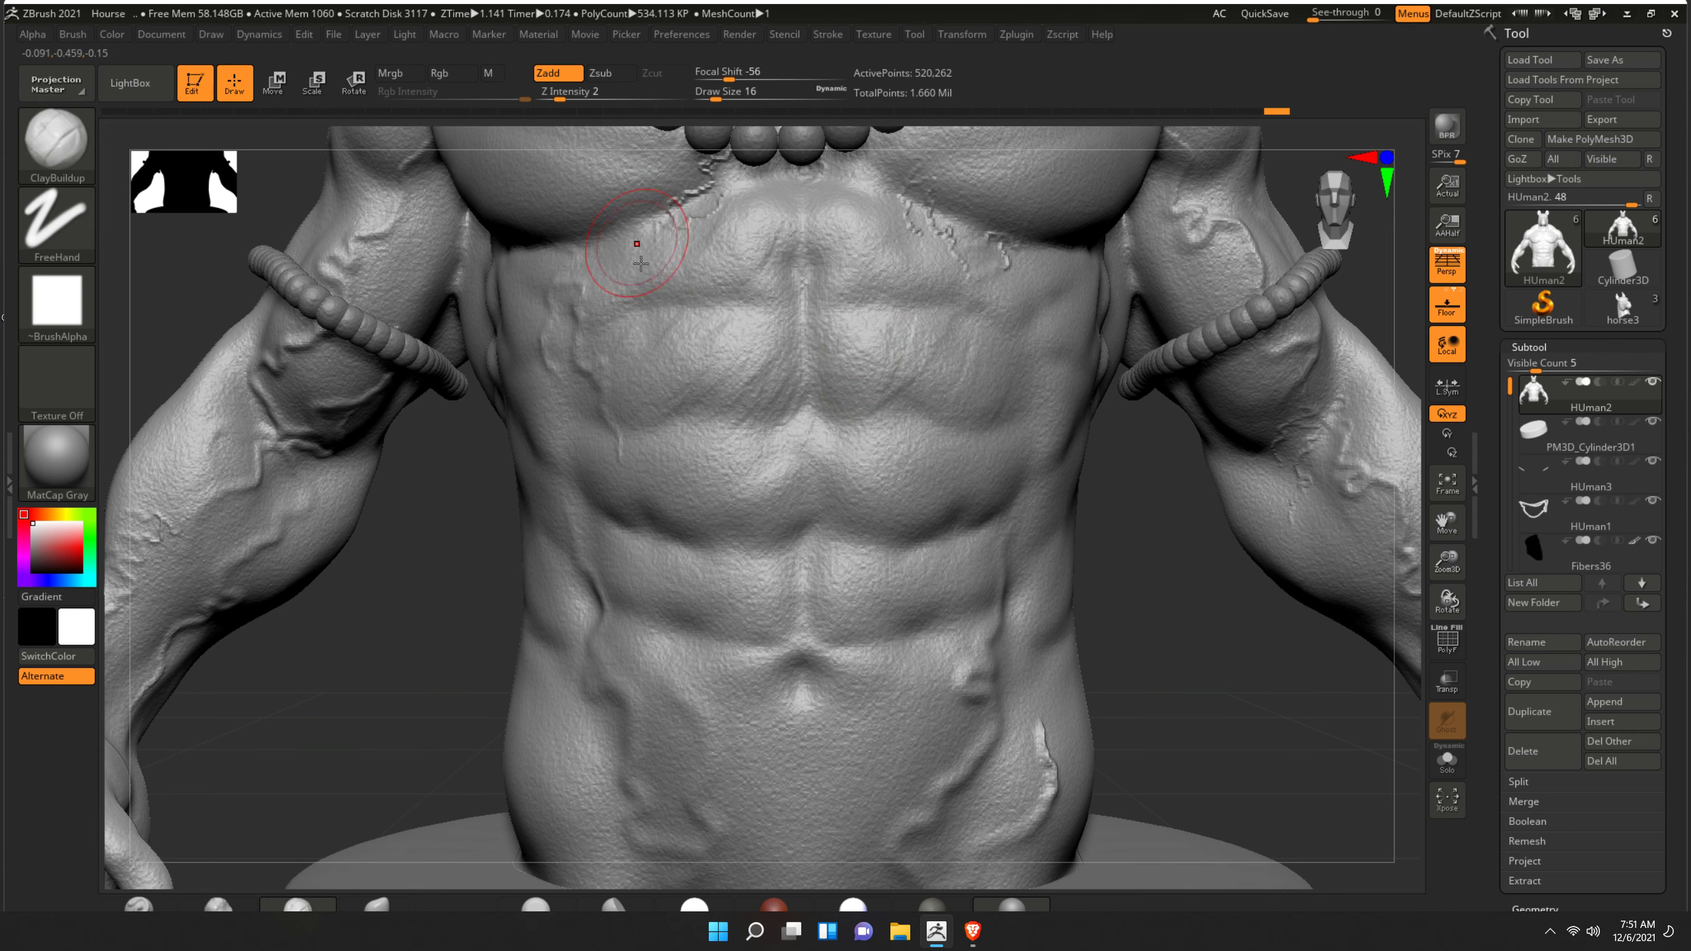
mouse_move(755, 181)
left_mouse_down()
mouse_move(1185, 472)
mouse_move(866, 280)
mouse_move(1143, 253)
left_mouse_up()
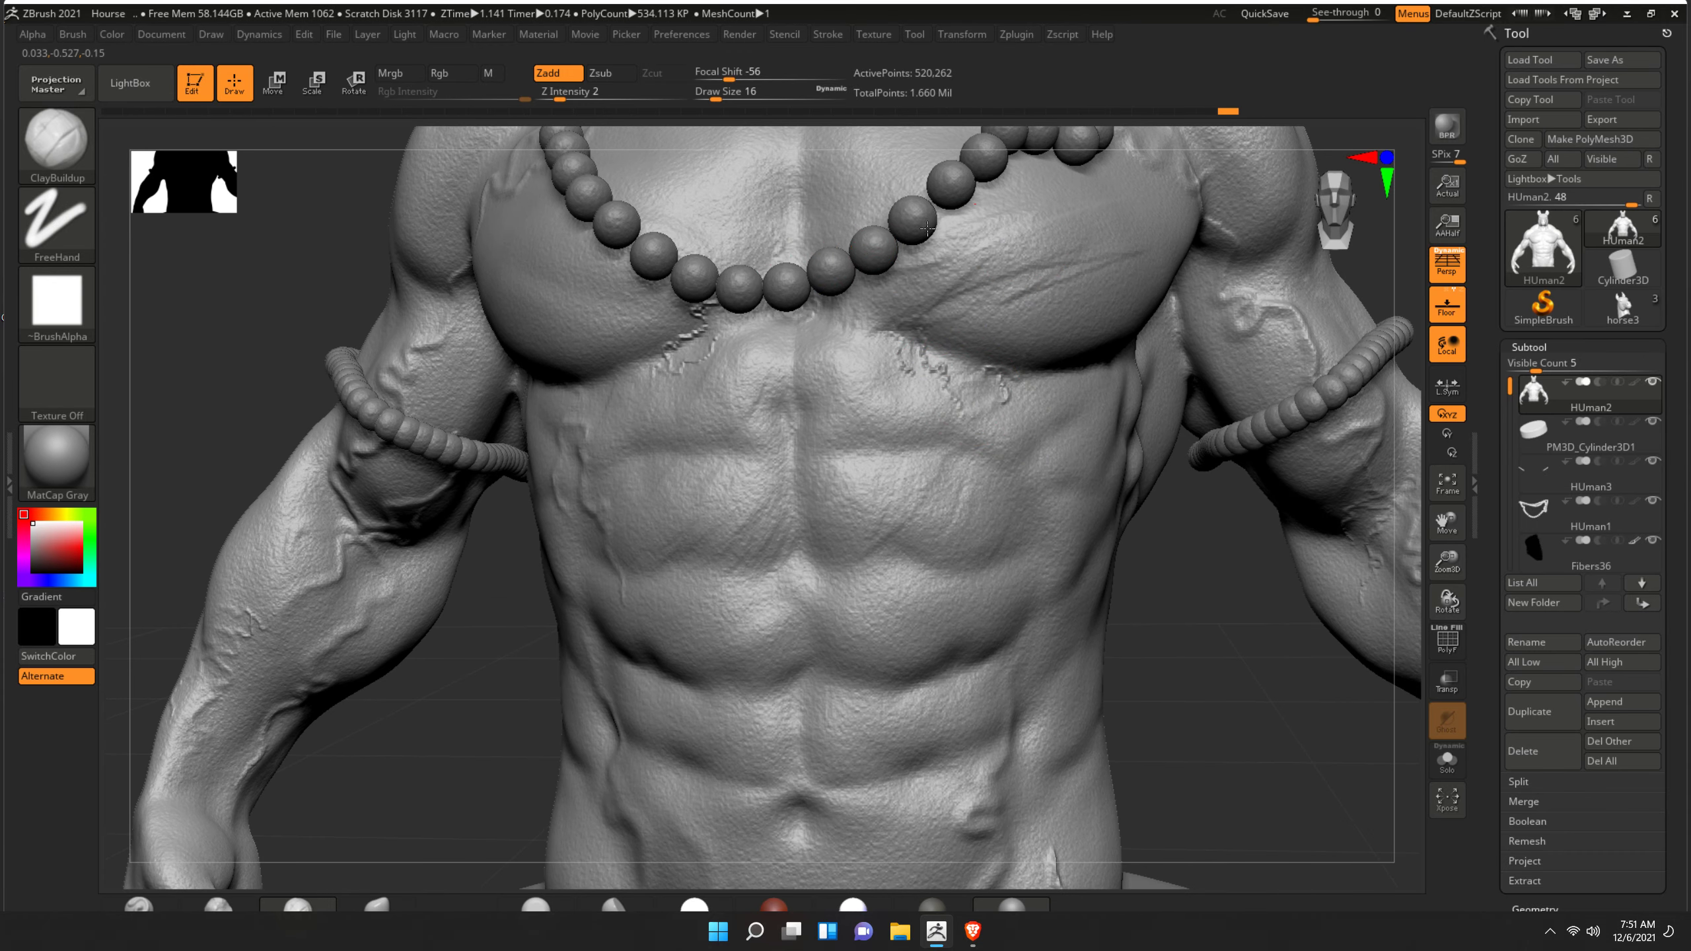
- Smooth the right pectoral and build up clay on the upper-left pectoral
key("ctrl")
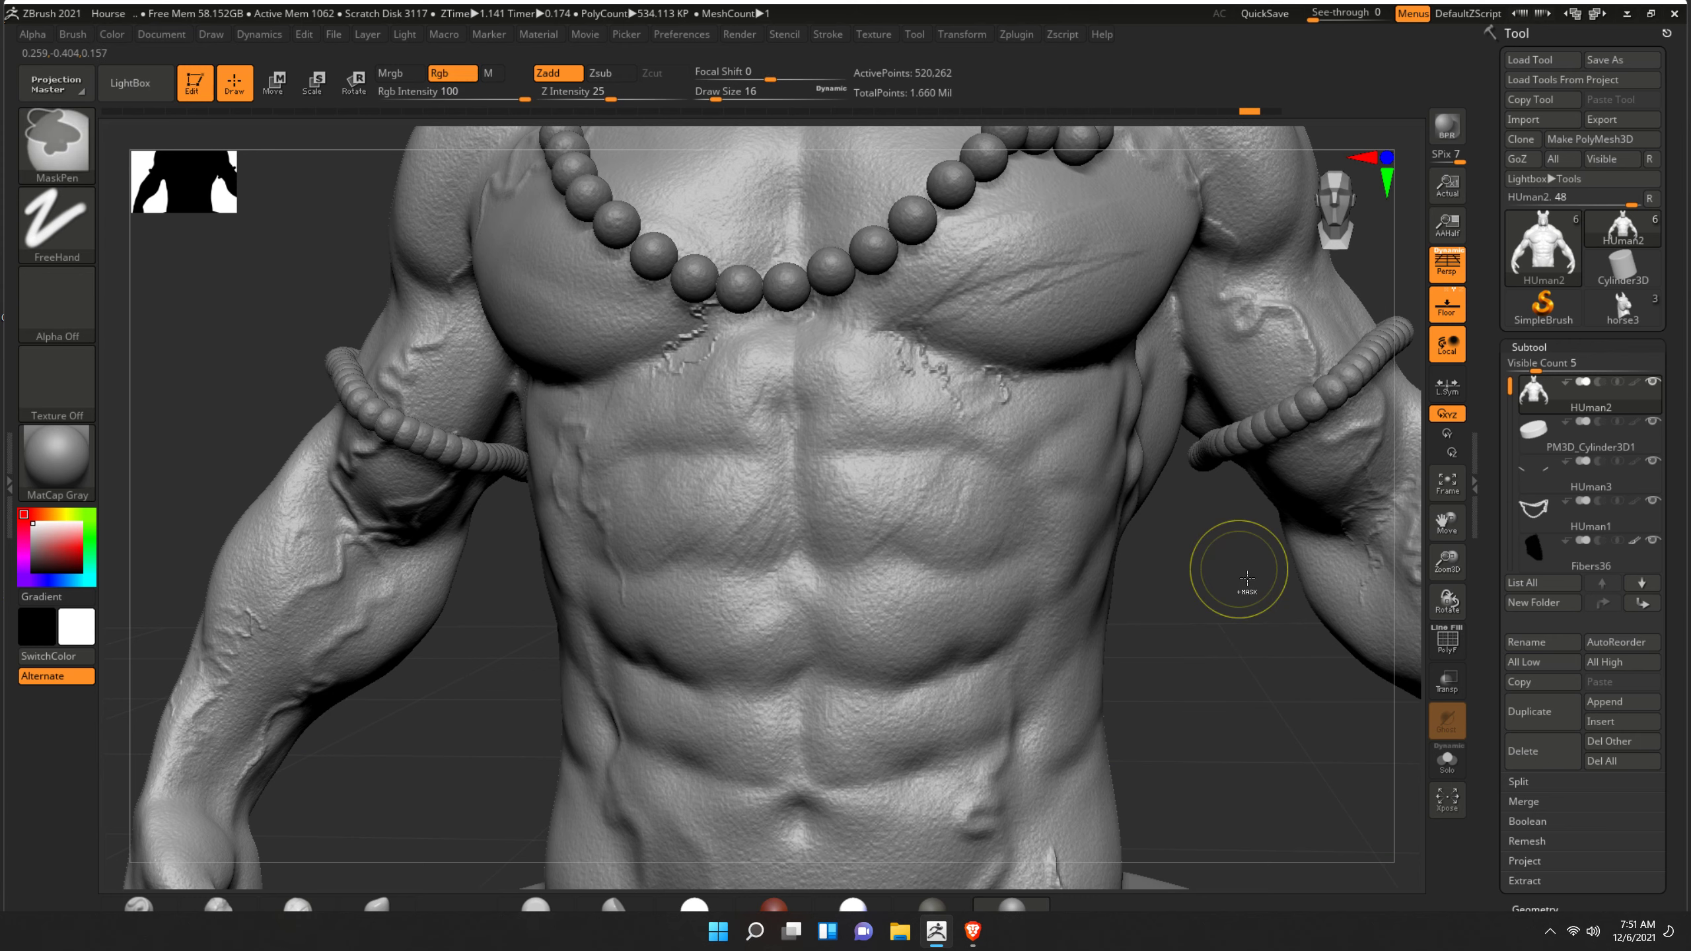
left_click_drag(1245, 566, 1239, 659)
left_click_drag(1104, 445, 942, 481, "shift")
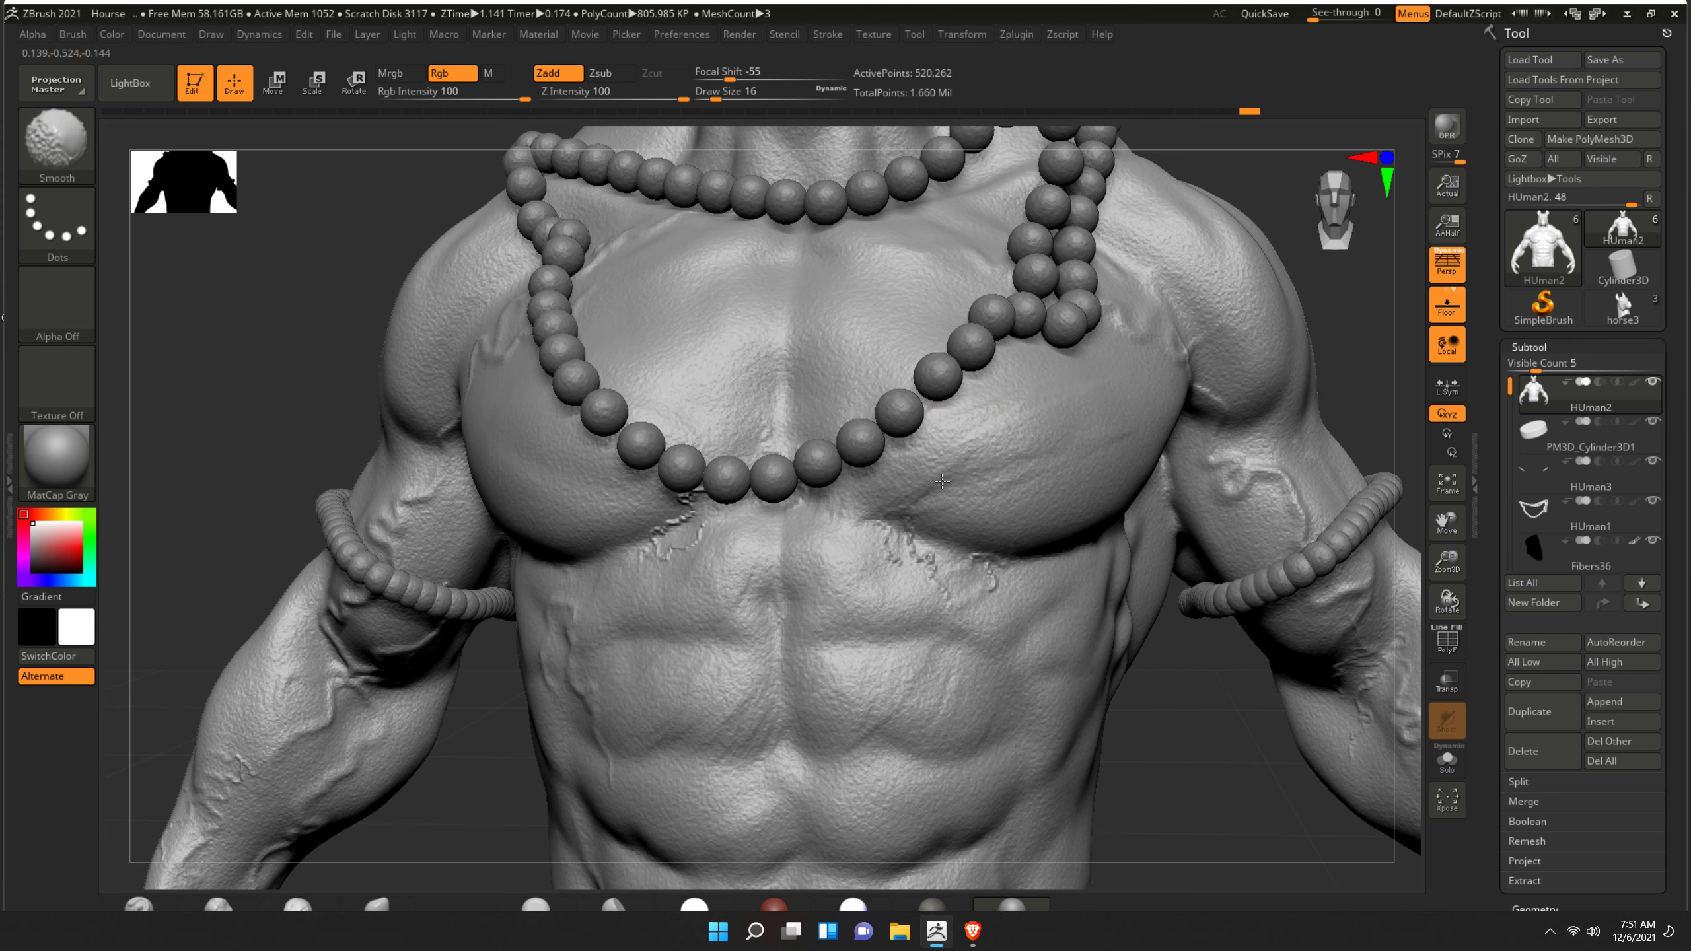
left_click_drag(642, 453, 529, 416)
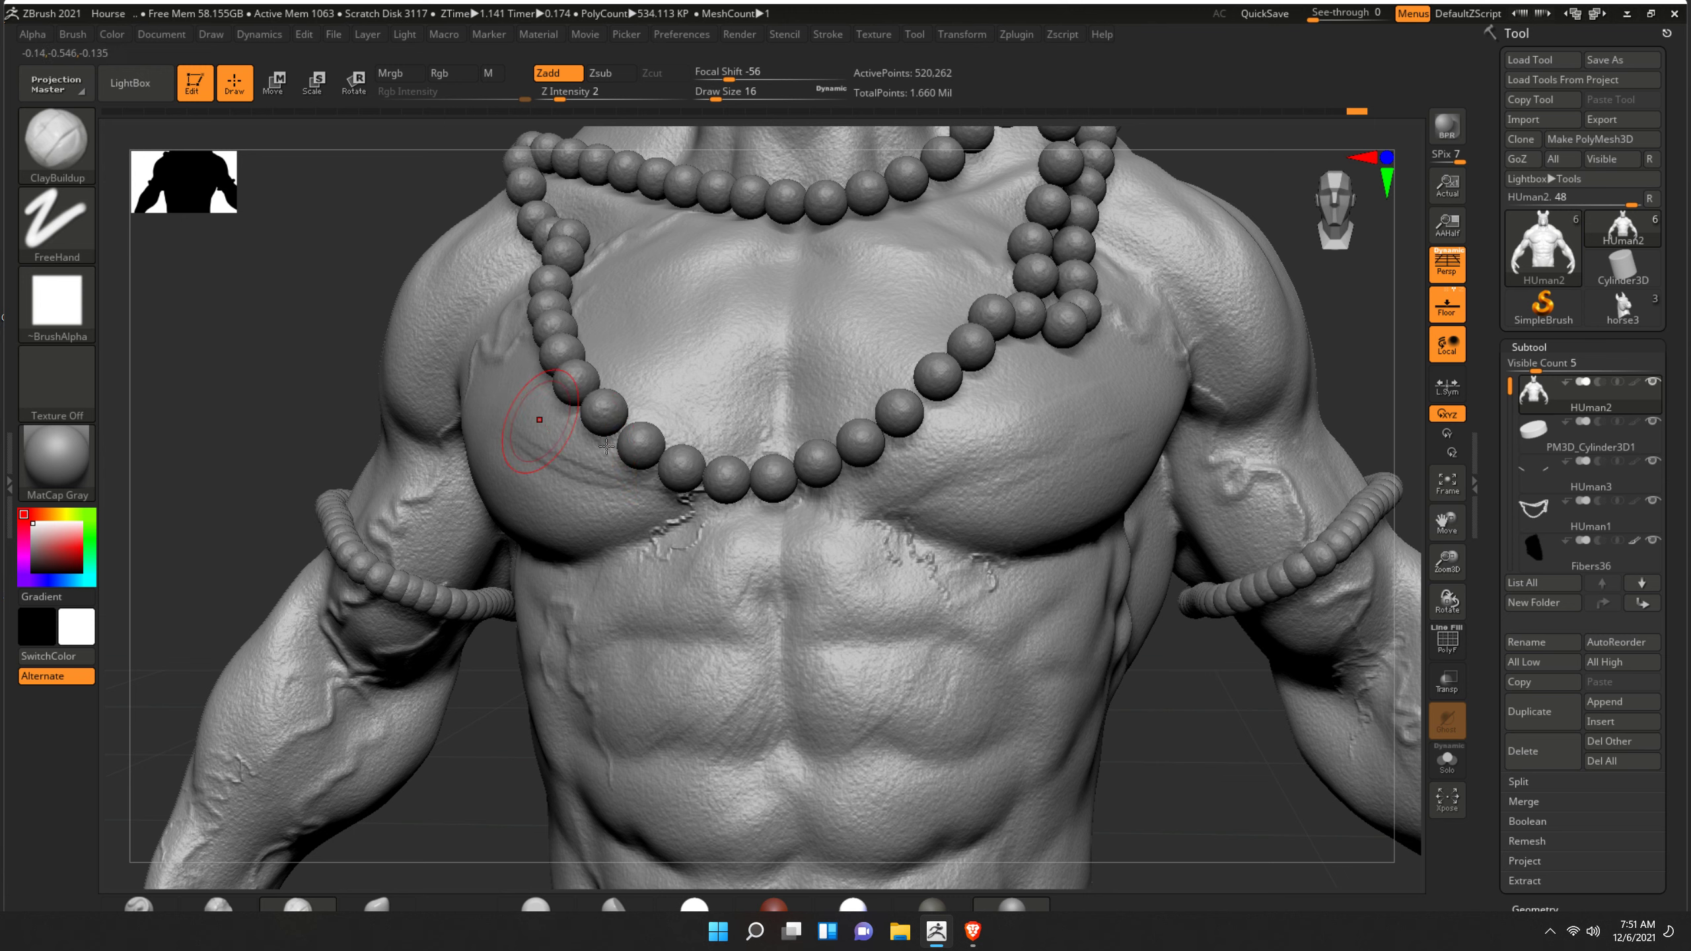
mouse_move(644, 425)
left_mouse_down()
mouse_move(661, 333)
mouse_move(745, 440)
left_mouse_up()
left_click_drag(759, 346, 721, 414)
mouse_move(643, 264)
left_mouse_down()
mouse_move(650, 249)
mouse_move(701, 344)
mouse_move(661, 329)
left_mouse_up()
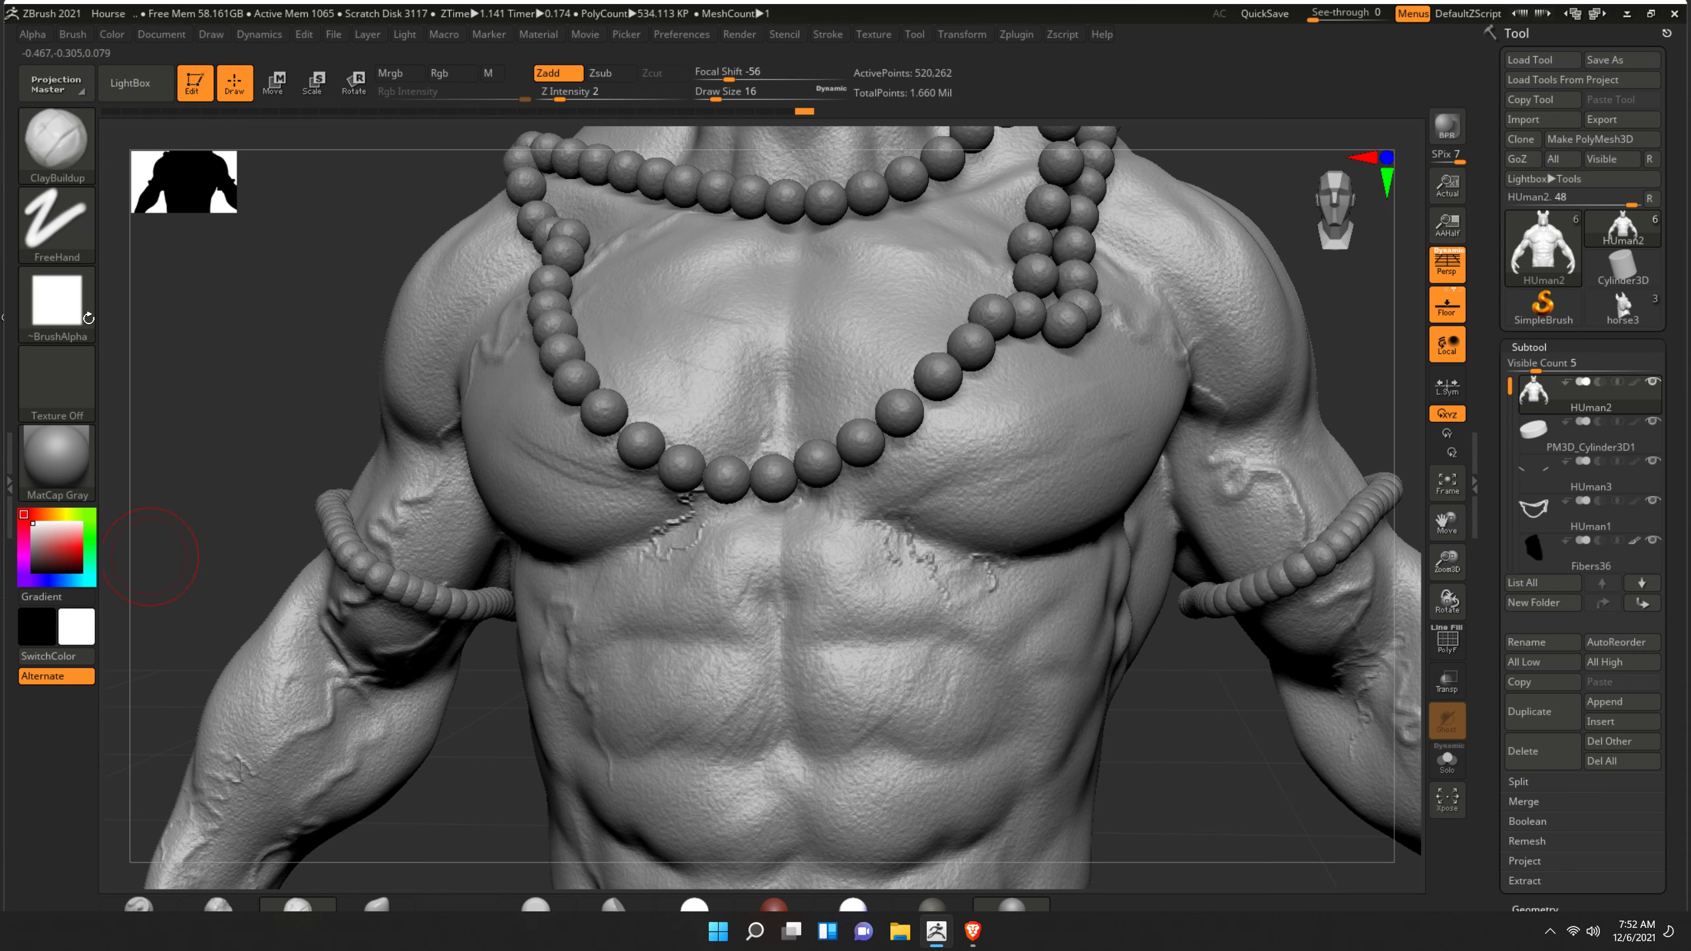
- Switch to DamStandard and carve creases down the sternum and across both pectorals
key("b")
key("d")
key("s")
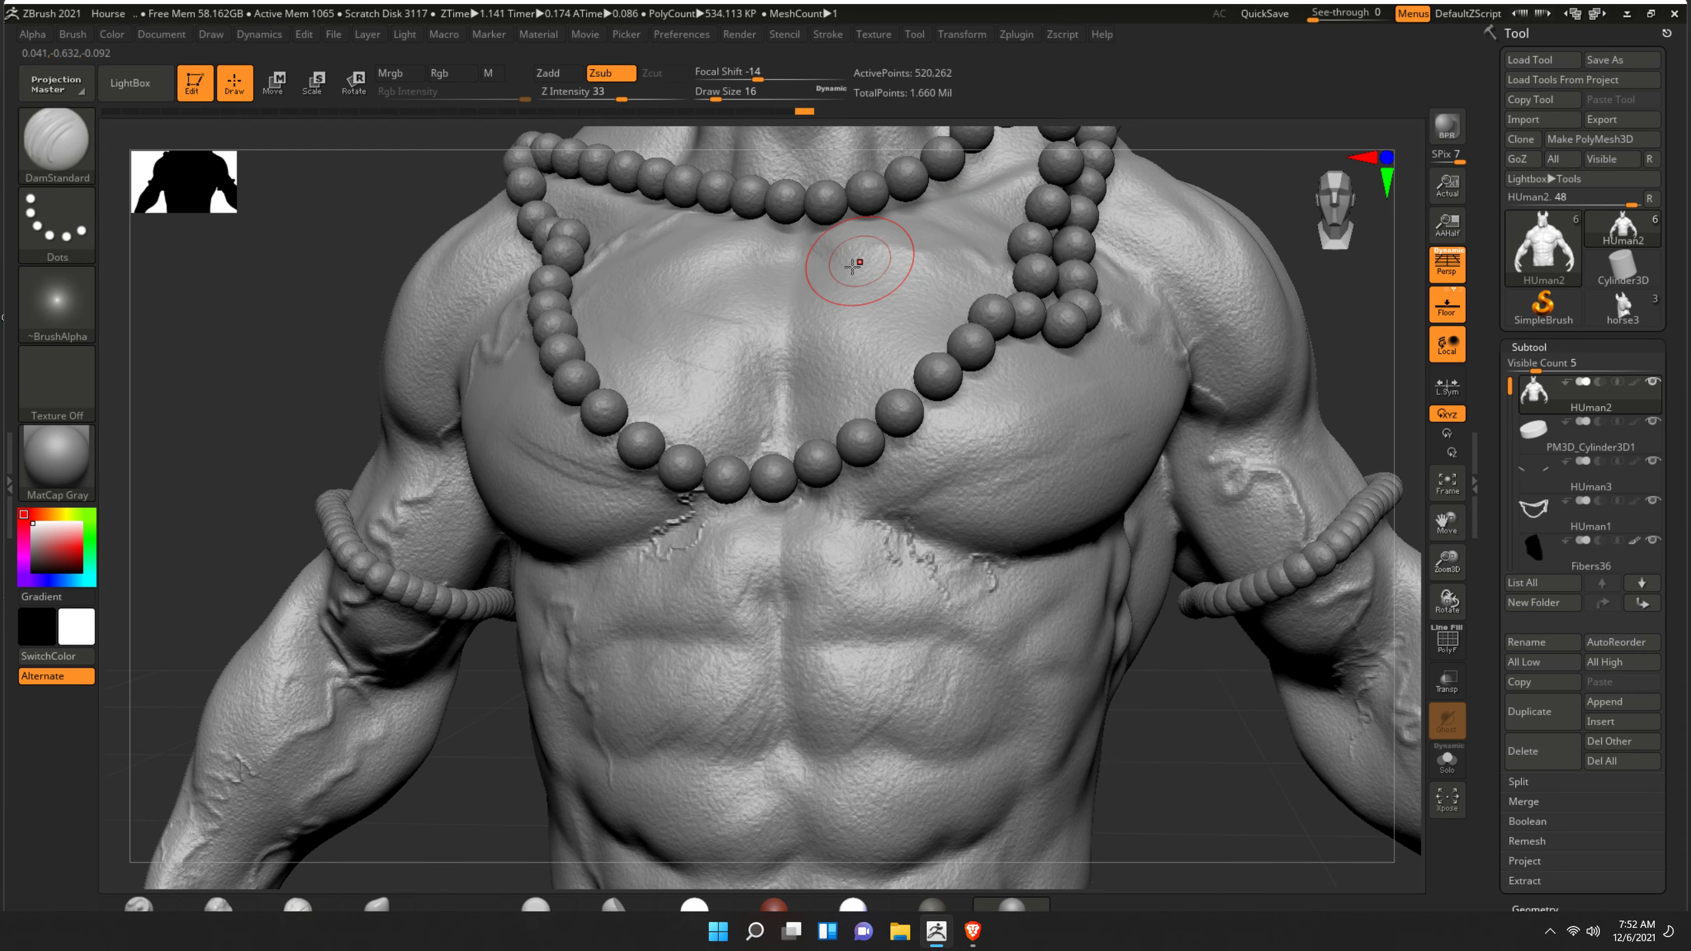
mouse_move(793, 243)
left_mouse_down()
mouse_move(780, 466)
mouse_move(766, 396)
left_mouse_up()
left_click_drag(926, 276, 863, 301)
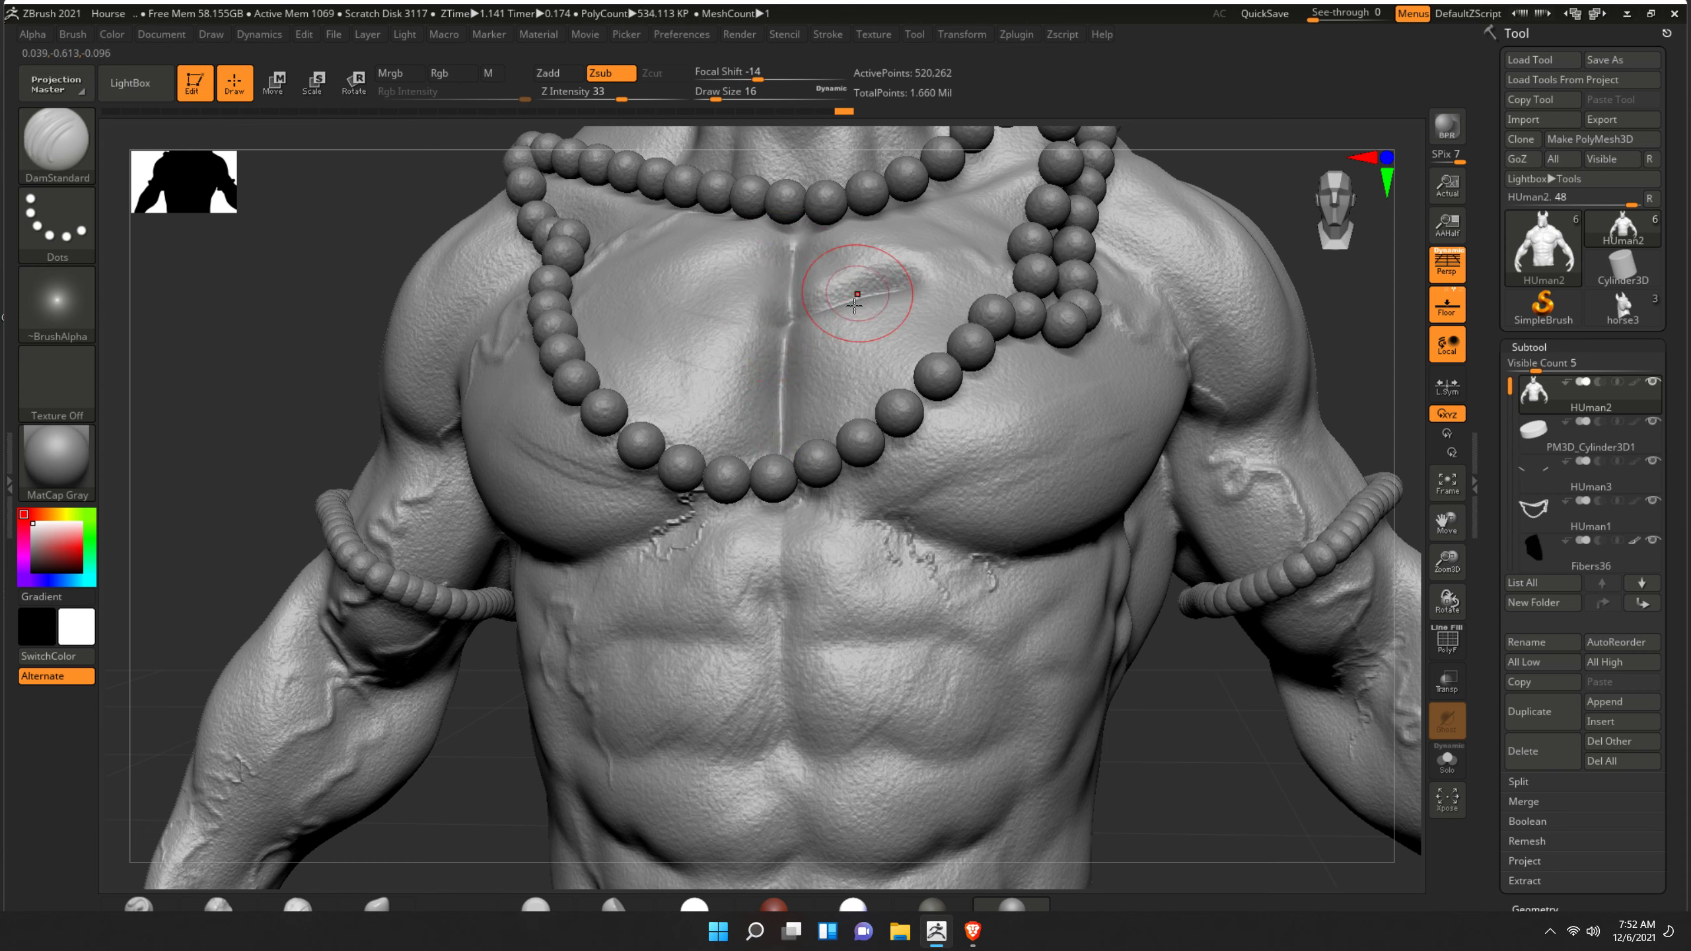
mouse_move(586, 283)
left_mouse_down()
mouse_move(766, 308)
mouse_move(646, 316)
left_mouse_up()
left_click_drag(905, 286, 830, 303, "shift")
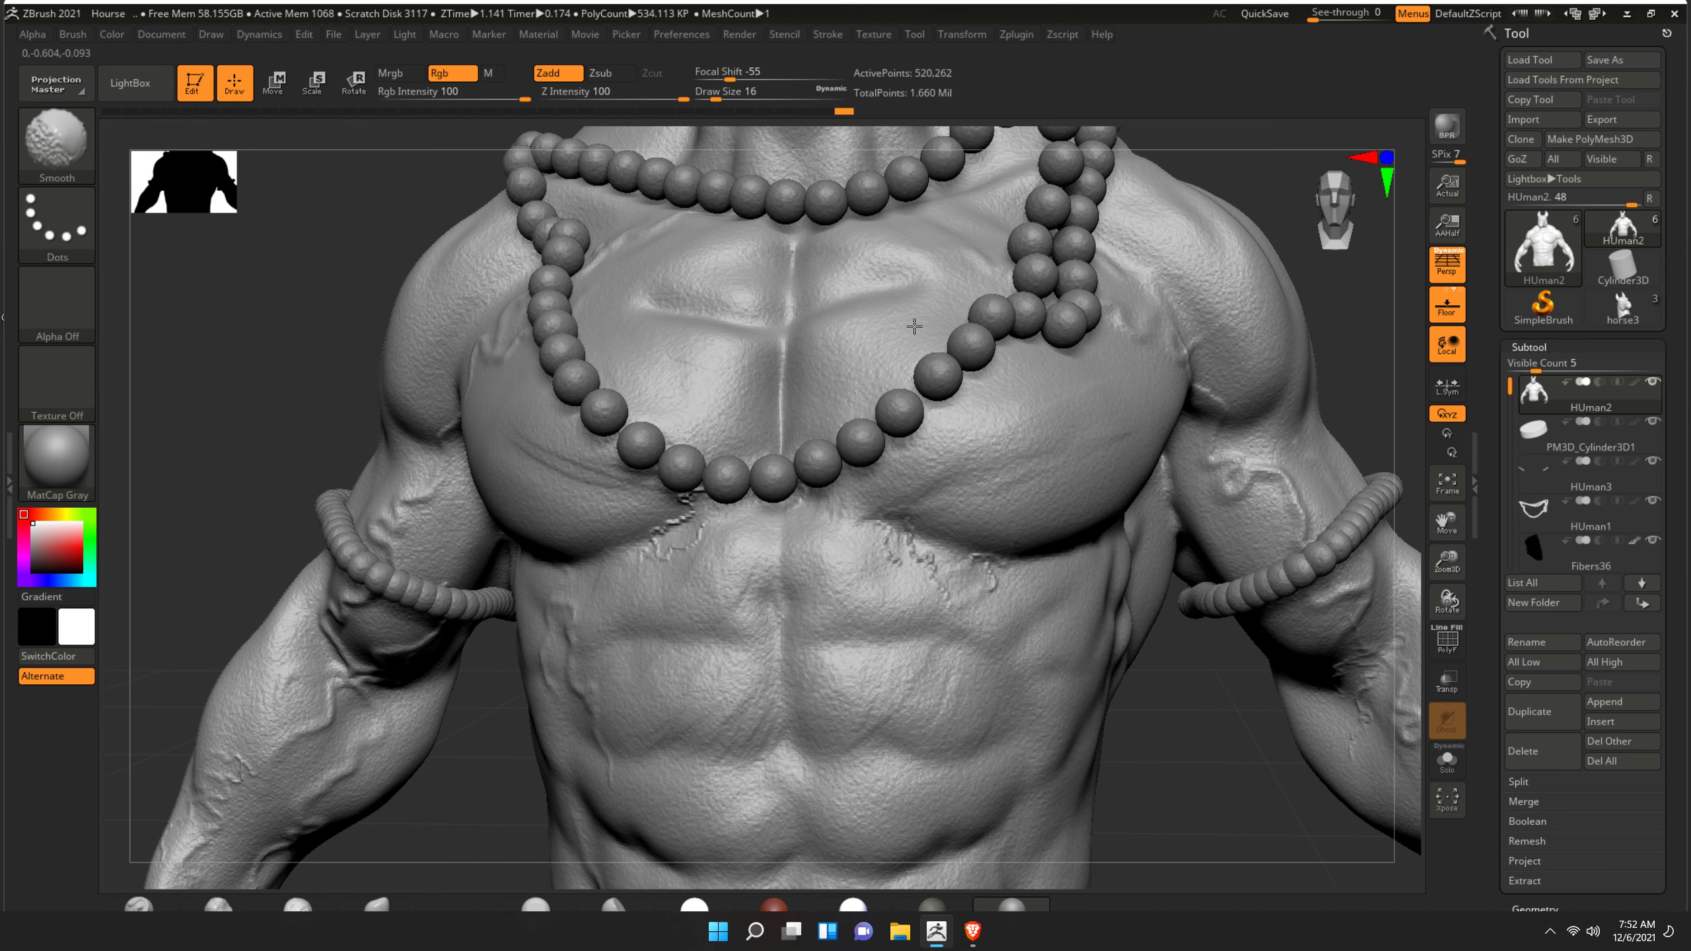
left_click_drag(1228, 706, 1171, 736)
key("ctrl")
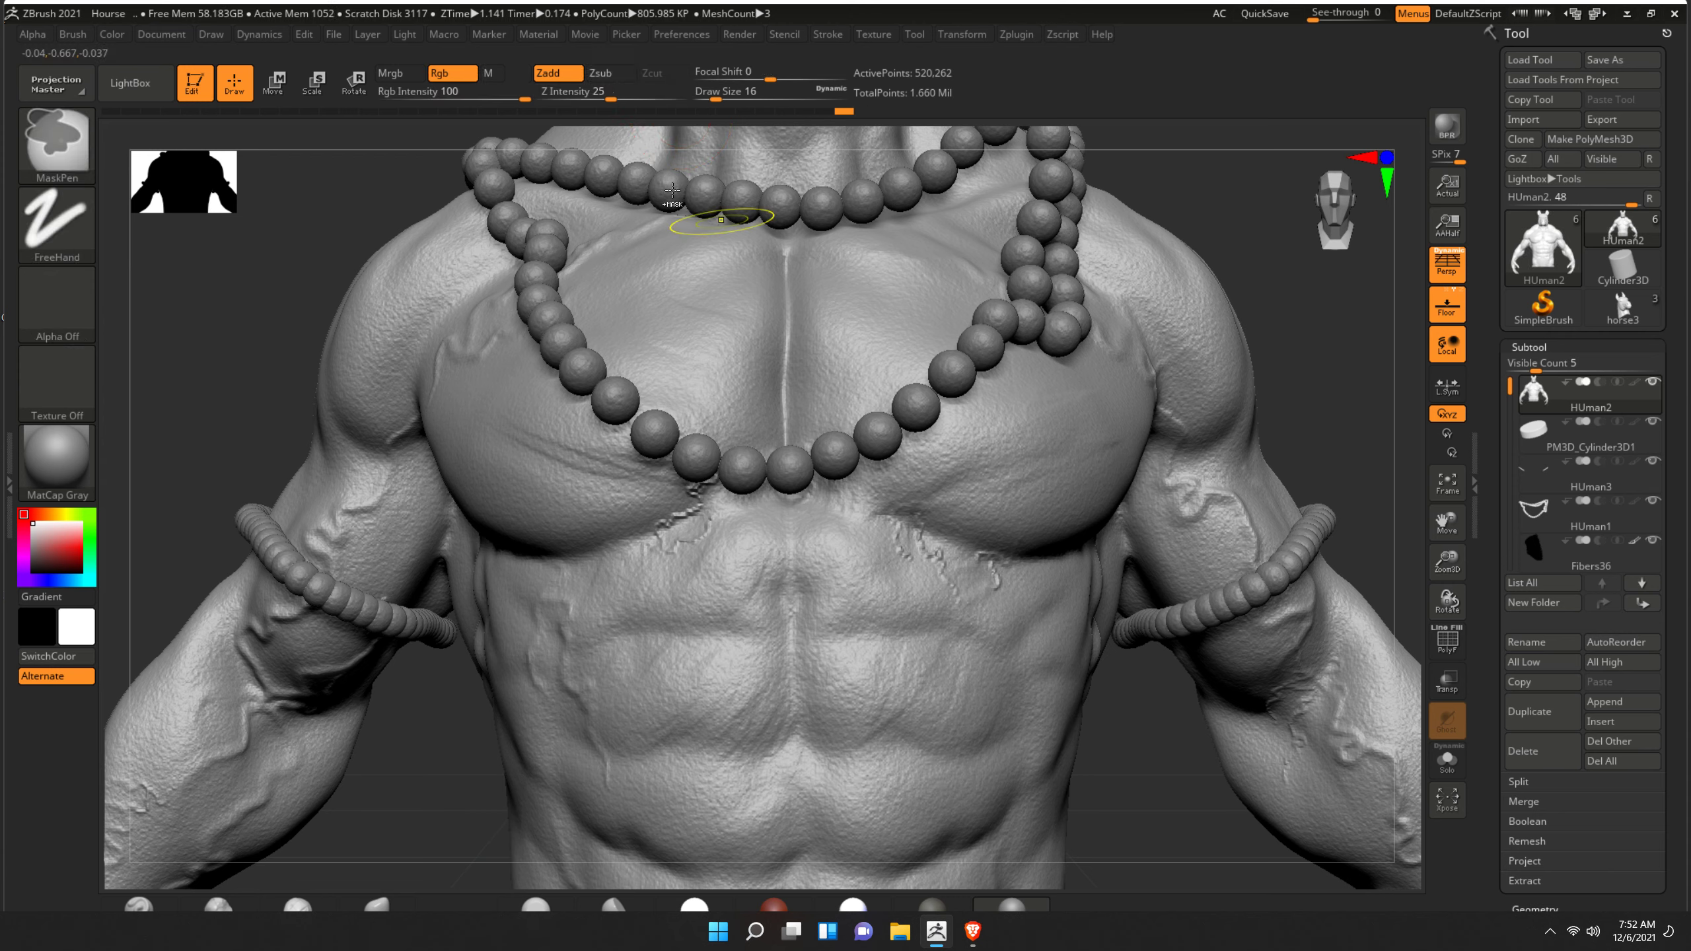
- Raise Z Intensity to 12 and carve a fine crease at the abdomen centre
left_click_drag(586, 96, 606, 109)
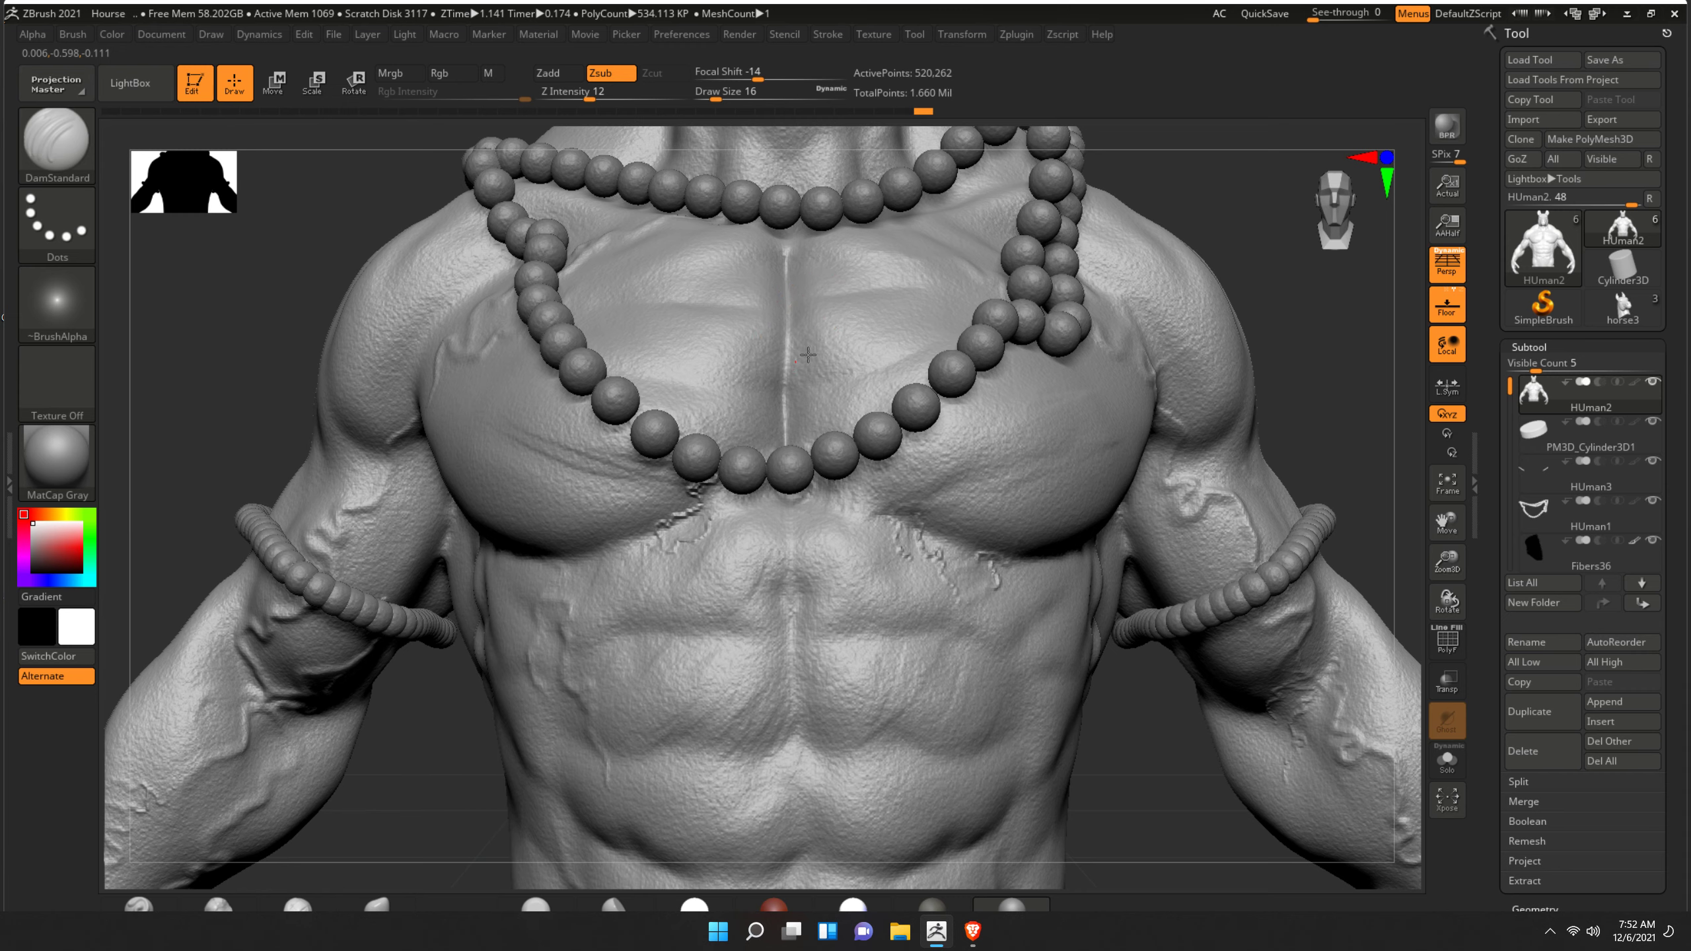
left_click_drag(1090, 822, 880, 431)
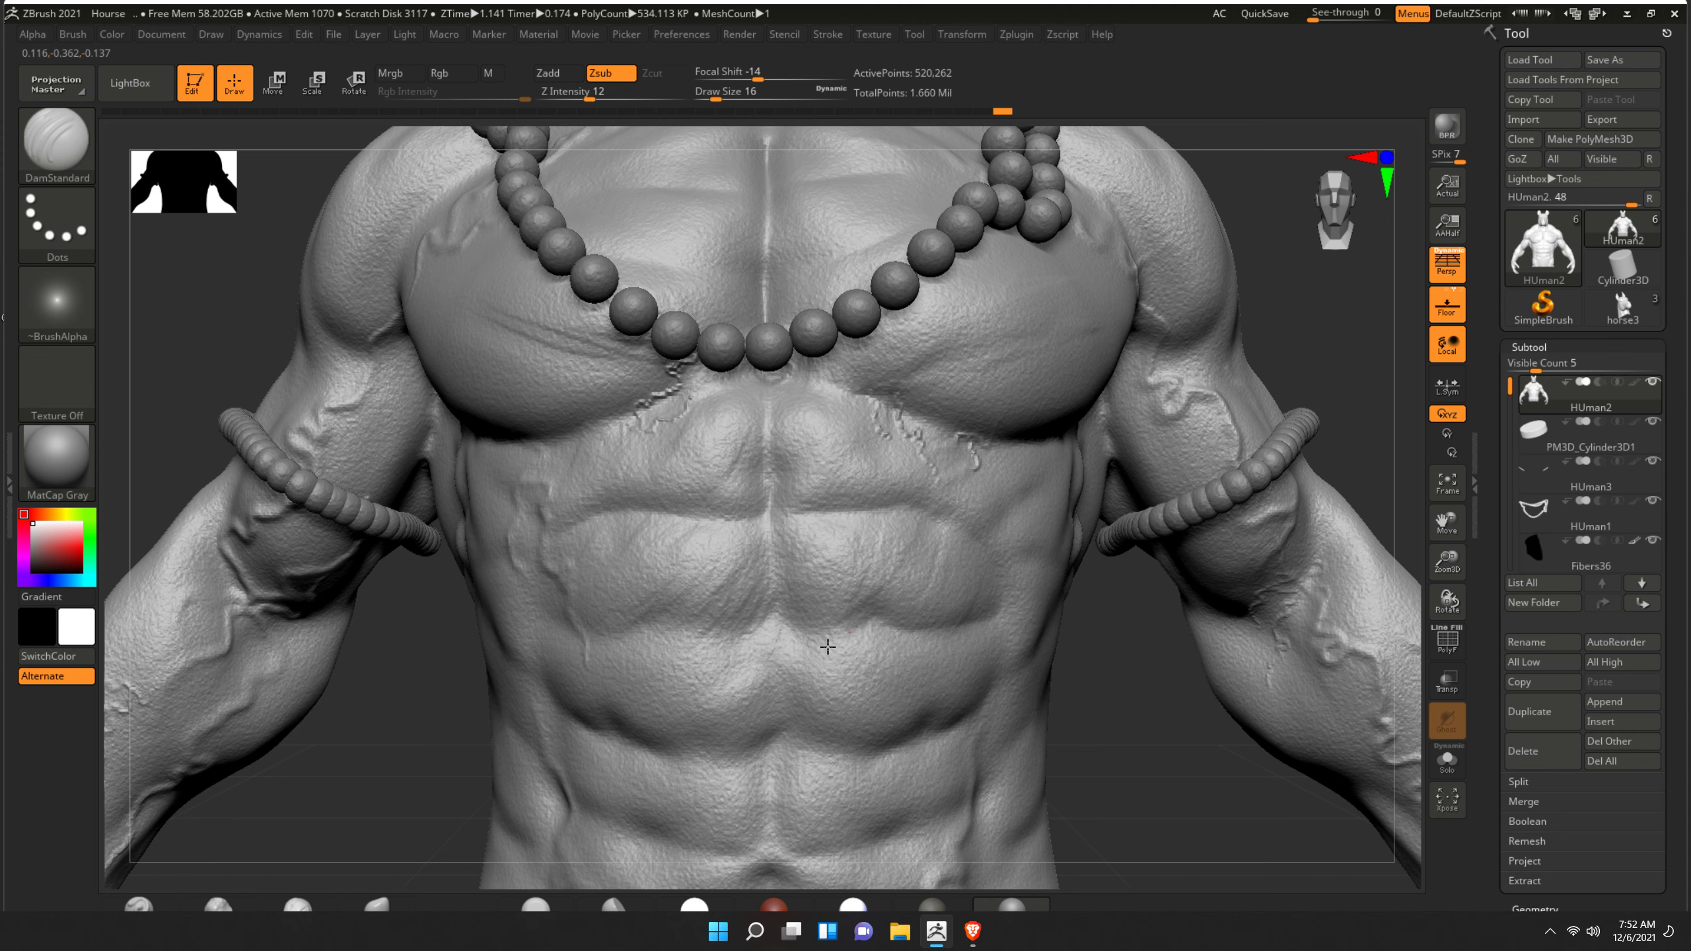
mouse_move(829, 636)
left_mouse_down()
mouse_move(789, 620)
mouse_move(770, 550)
left_mouse_up()
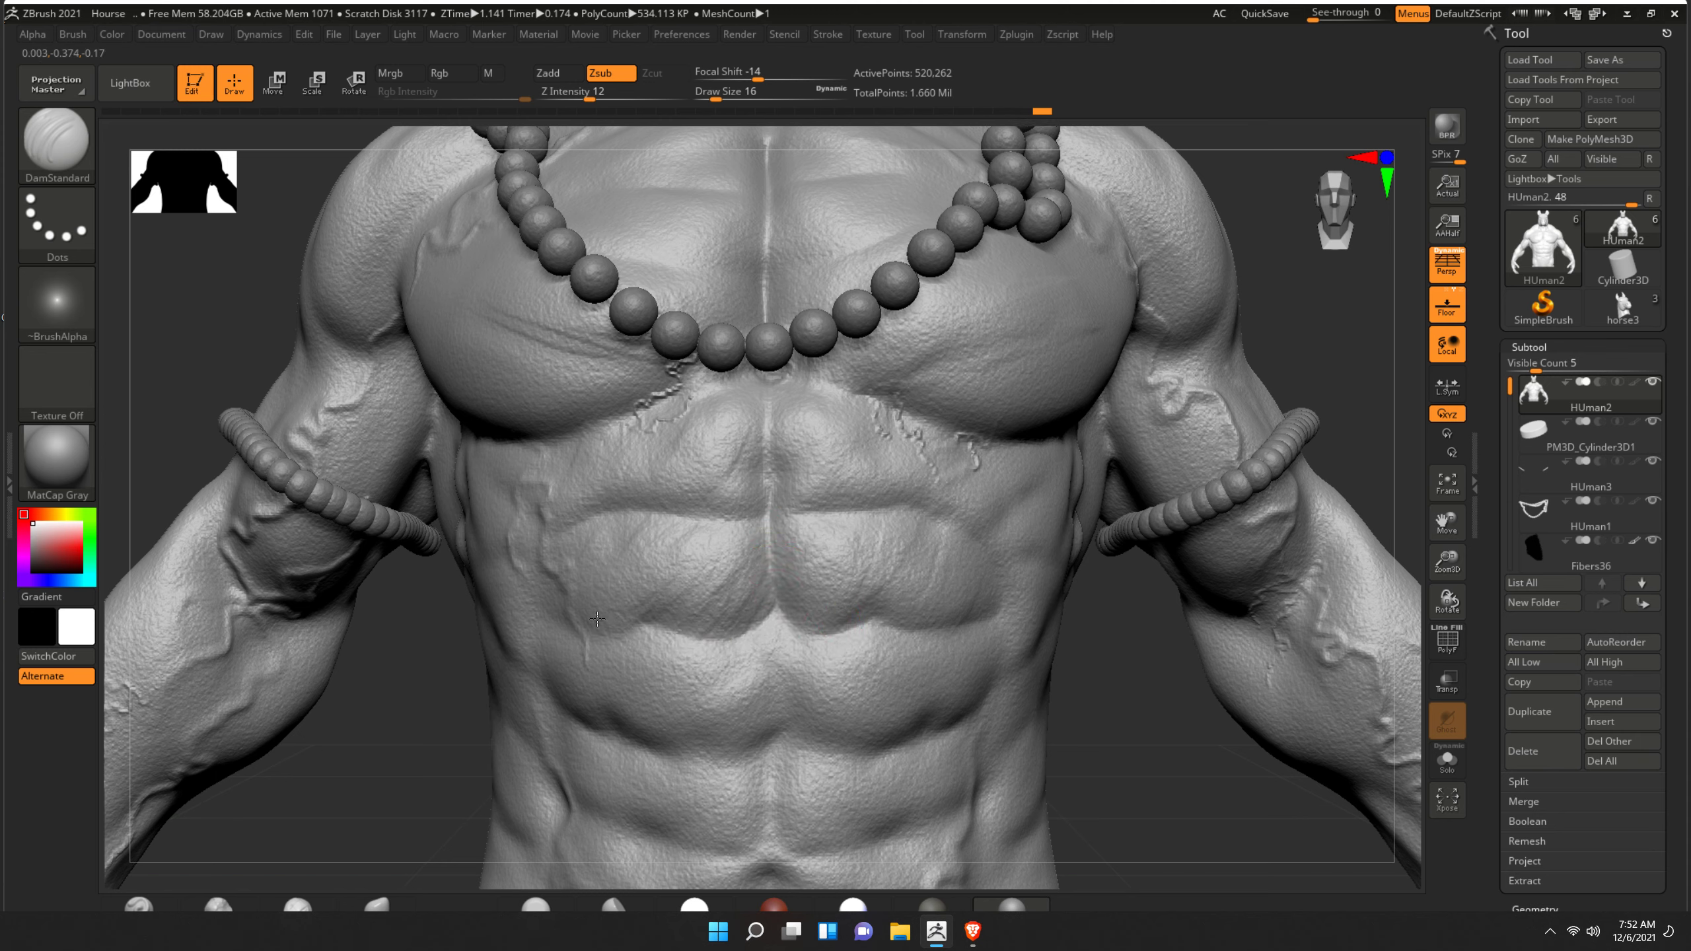
key("ctrl")
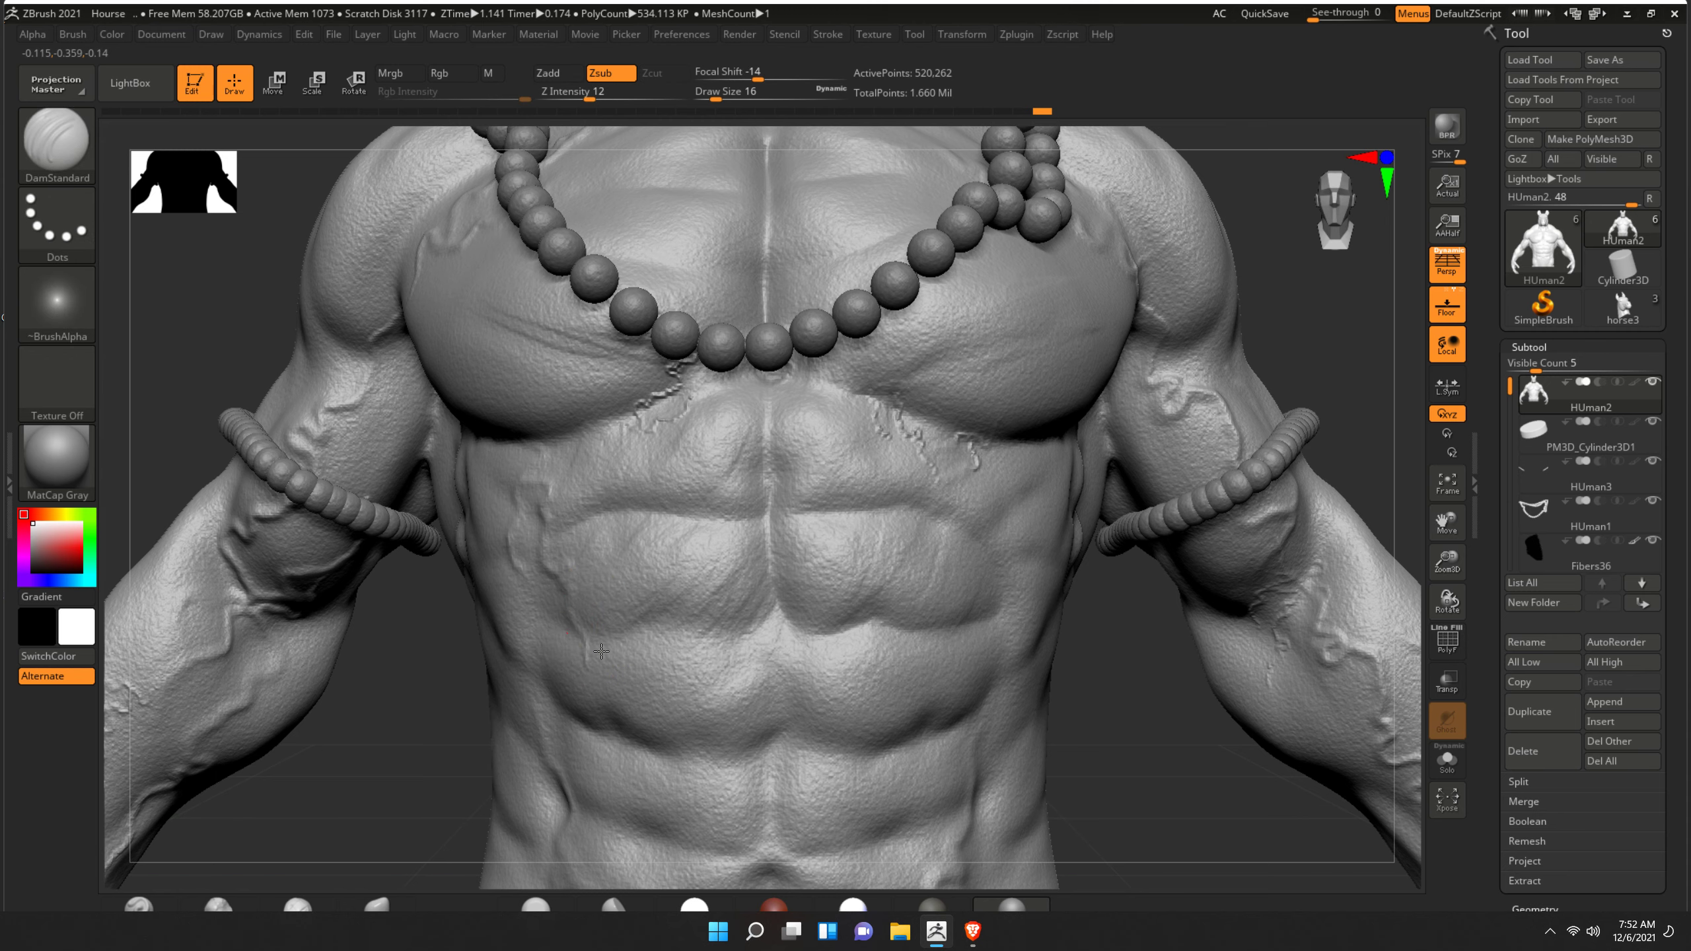
right_click_drag(747, 643, 866, 513, "alt")
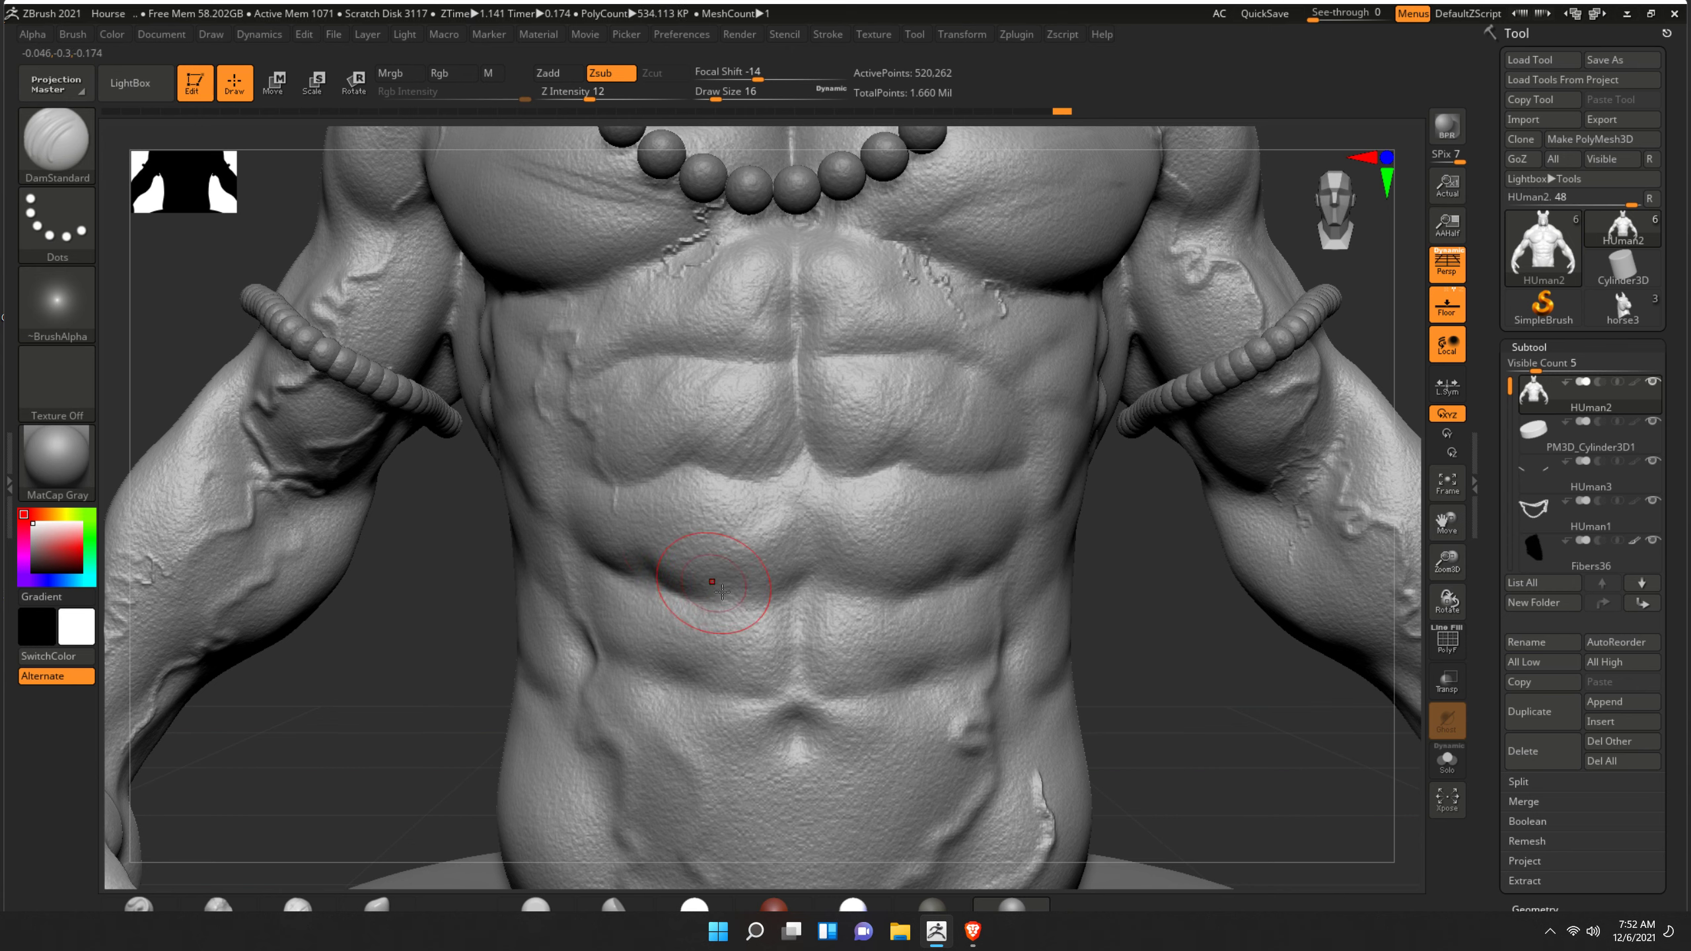
- Carve and deepen the abdomen midline and the lower-abdomen crease with DamStandard
left_click_drag(740, 592, 952, 587)
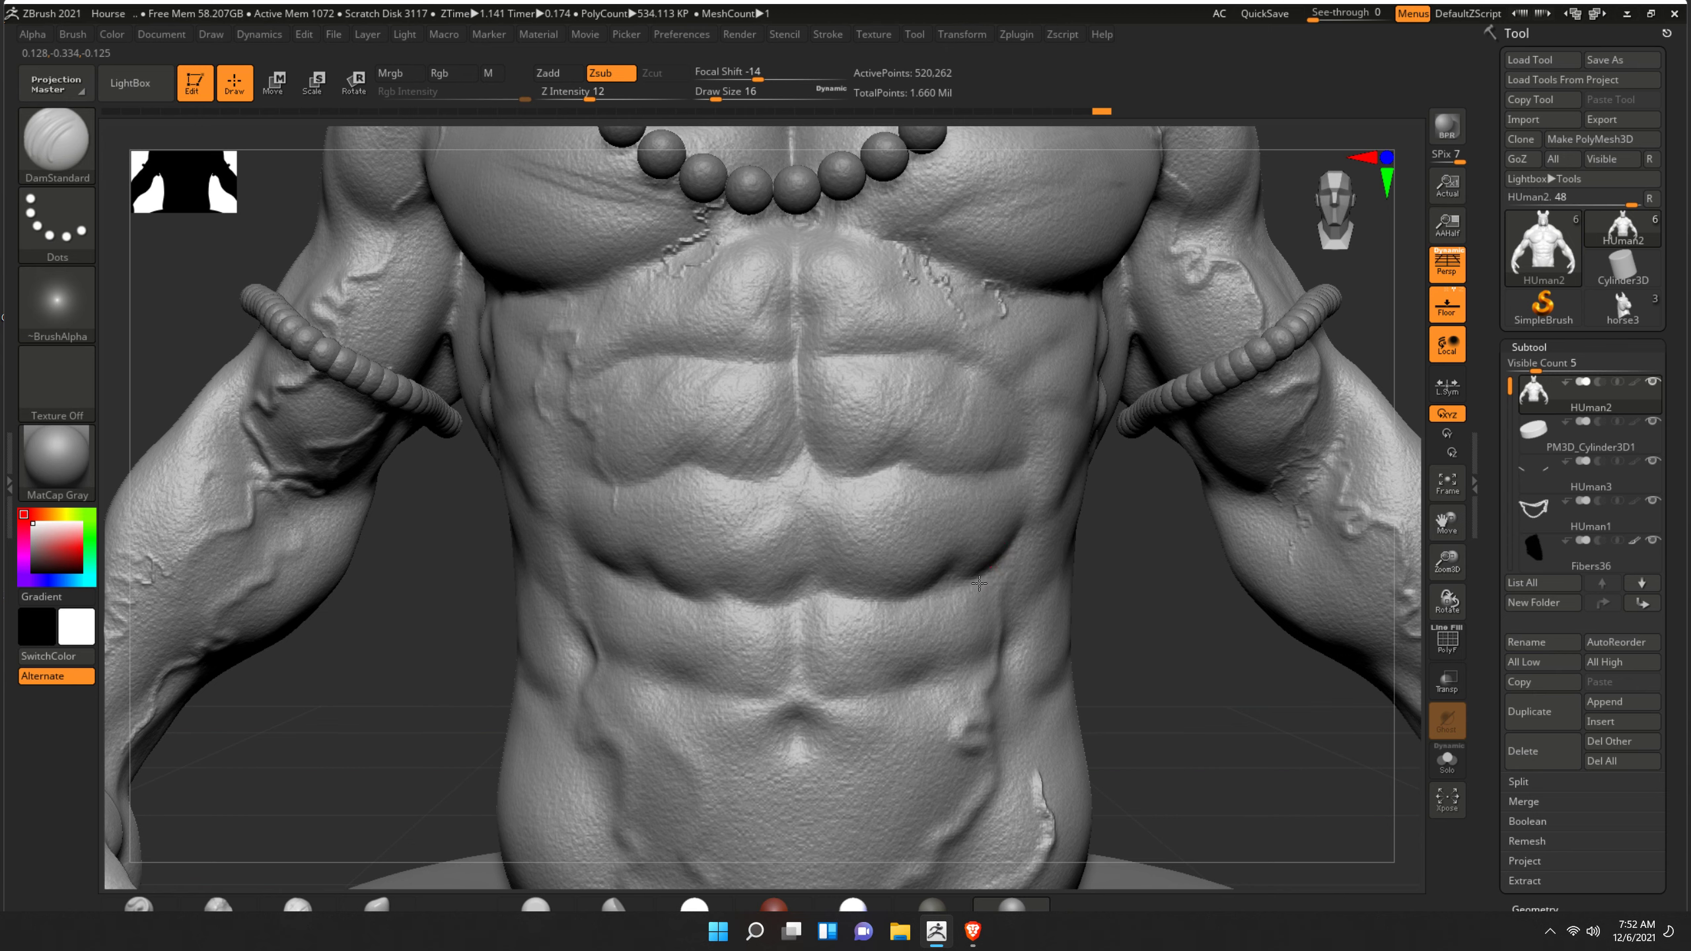
left_click_drag(985, 572, 949, 616)
mouse_move(672, 688)
left_mouse_down()
mouse_move(889, 693)
mouse_move(992, 716)
left_mouse_up()
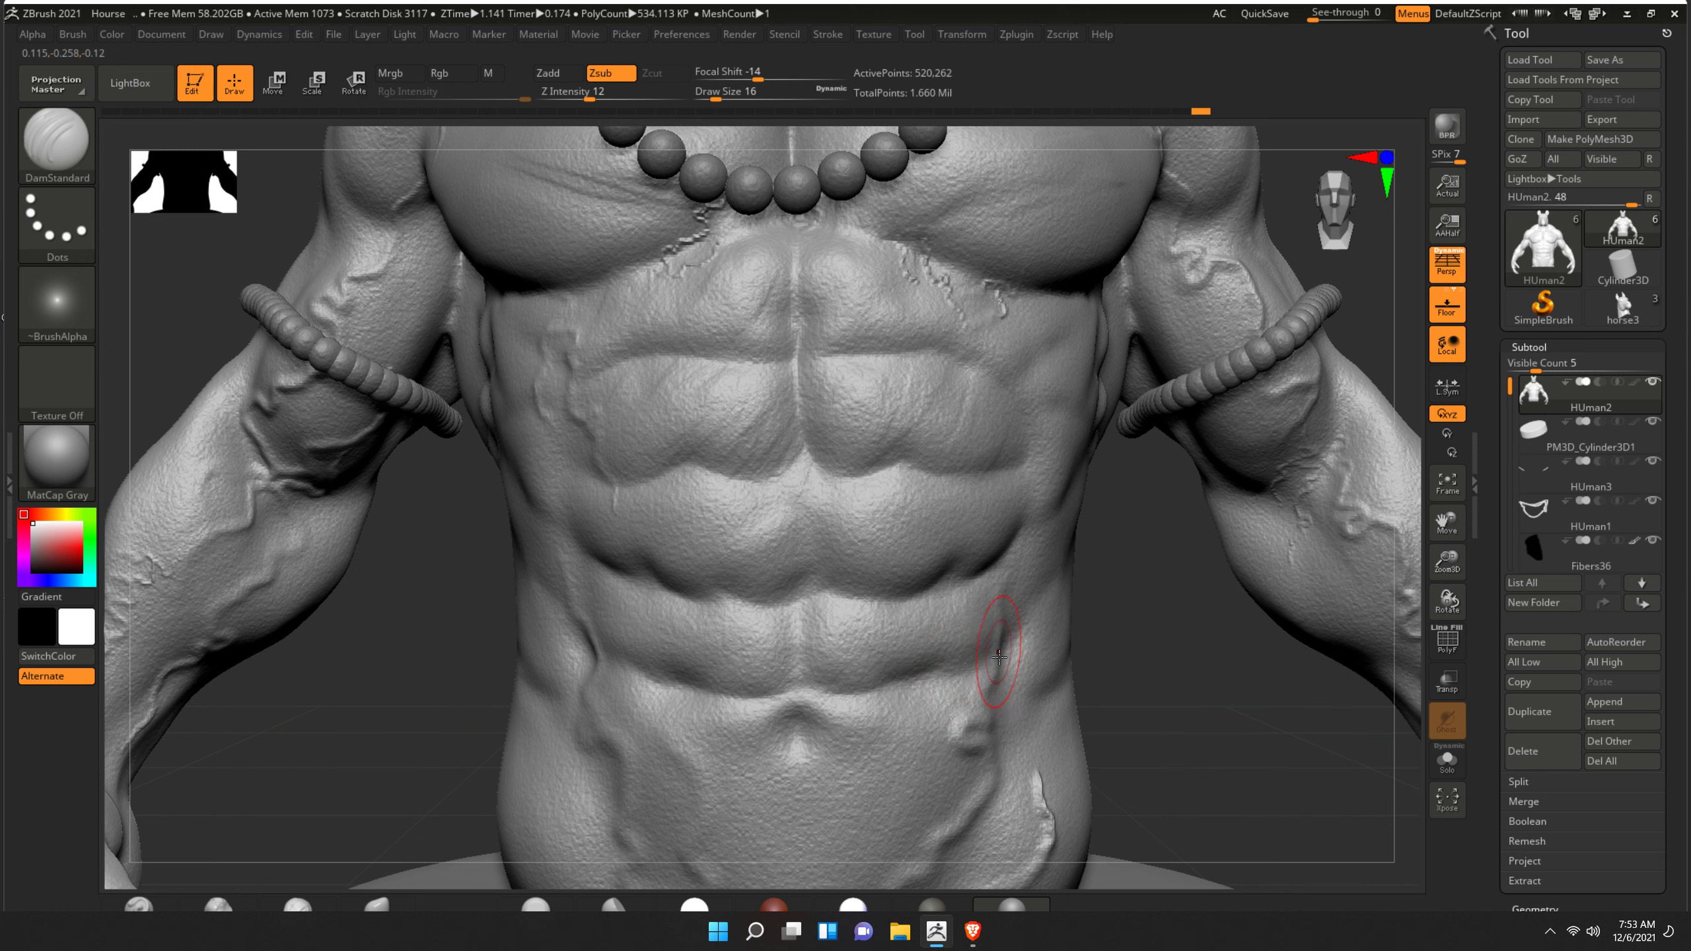
left_click_drag(806, 596, 807, 663)
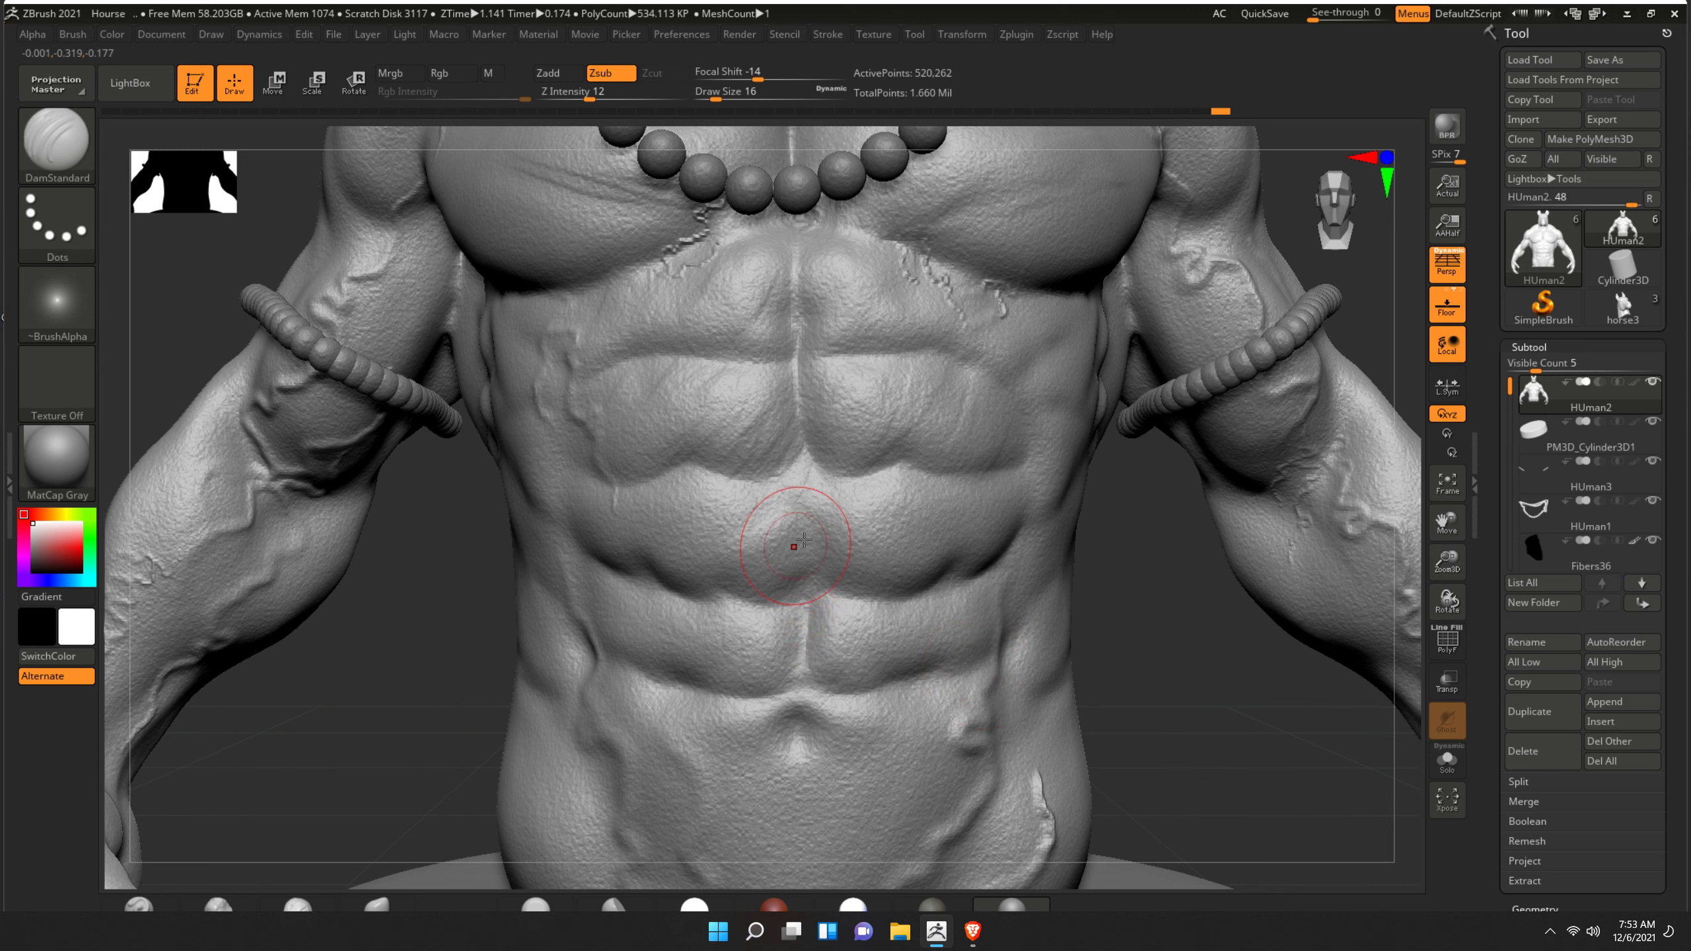
left_click_drag(807, 486, 820, 560)
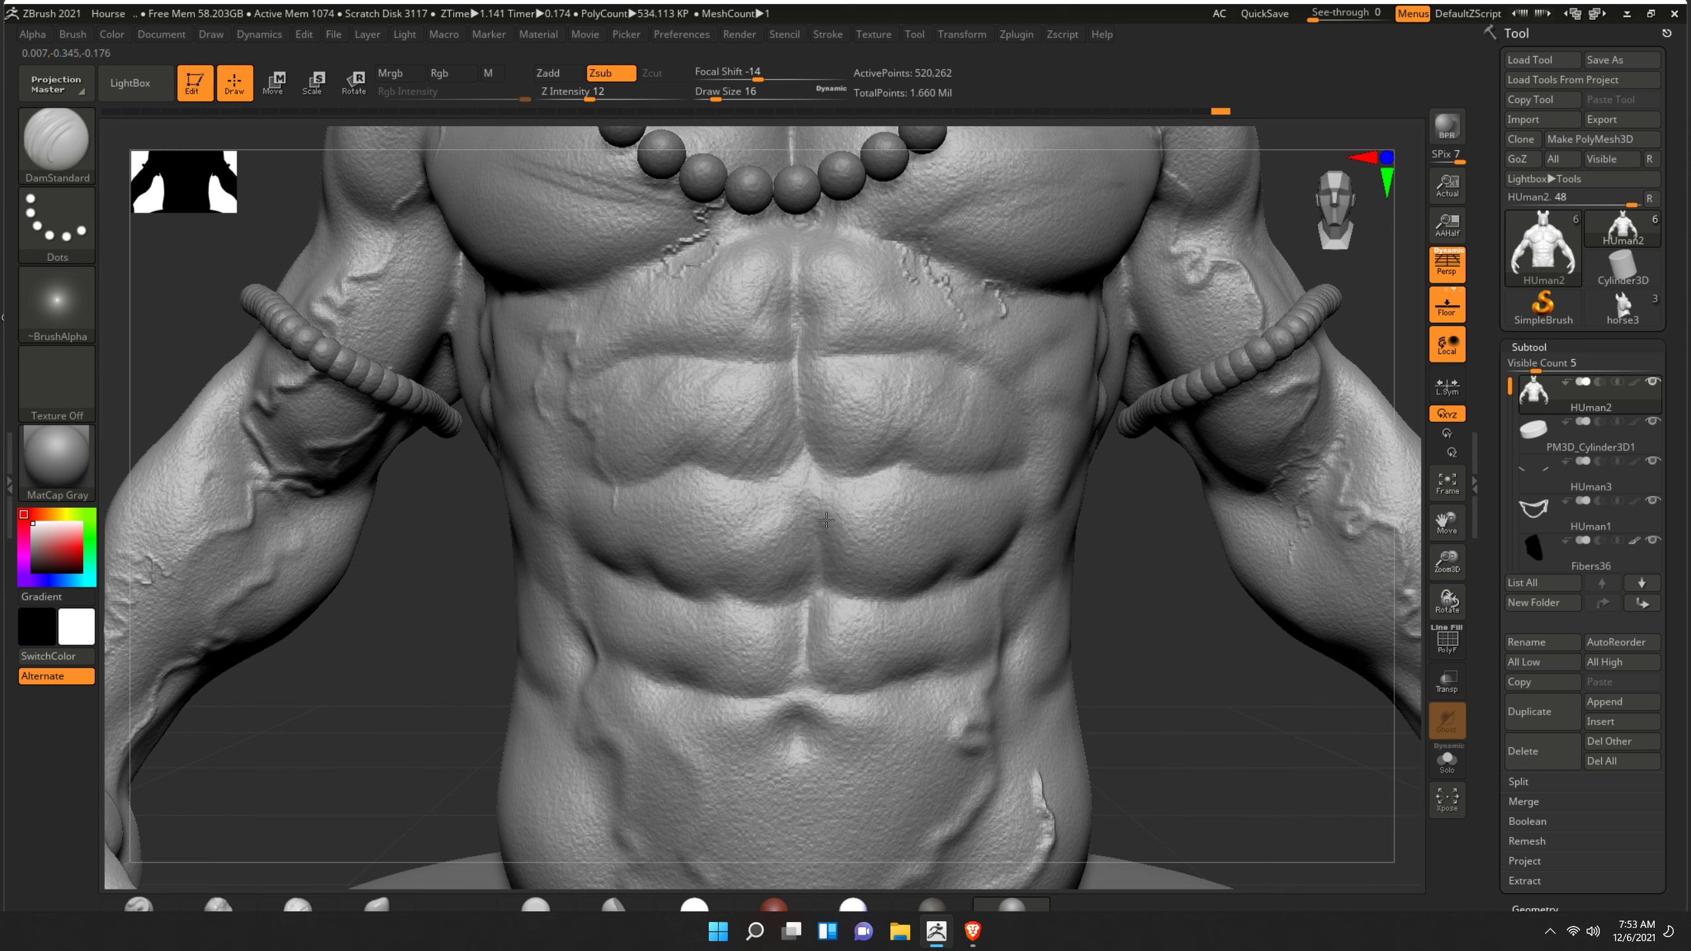
left_click_drag(811, 525, 808, 470)
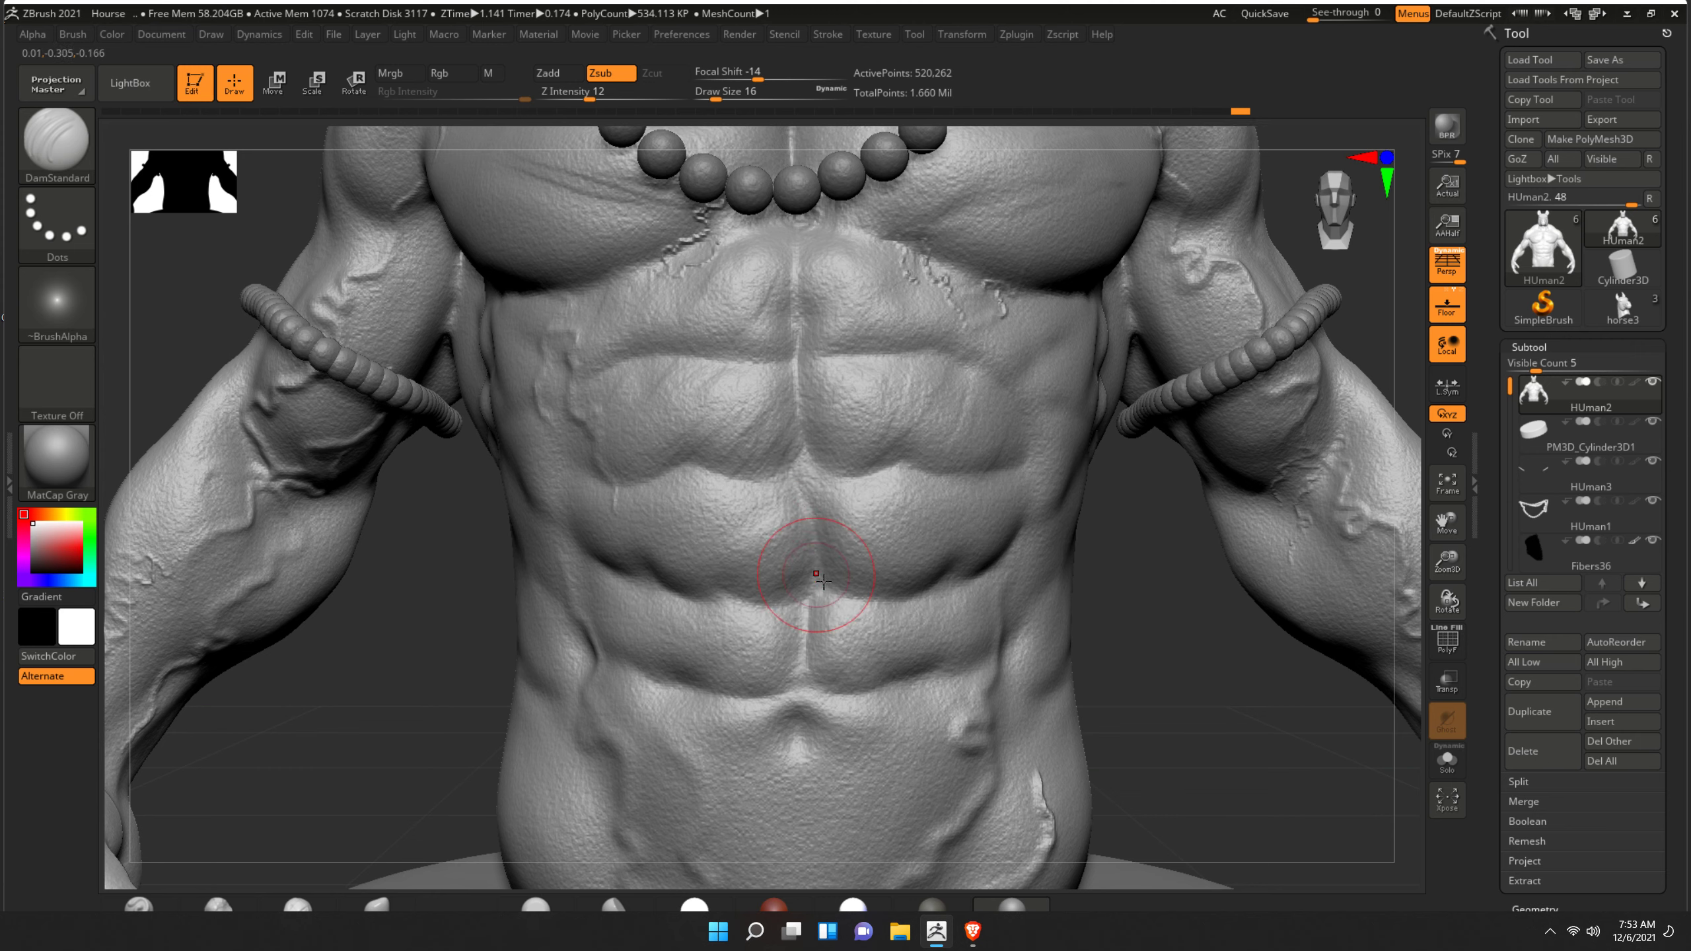
left_click_drag(826, 583, 809, 659)
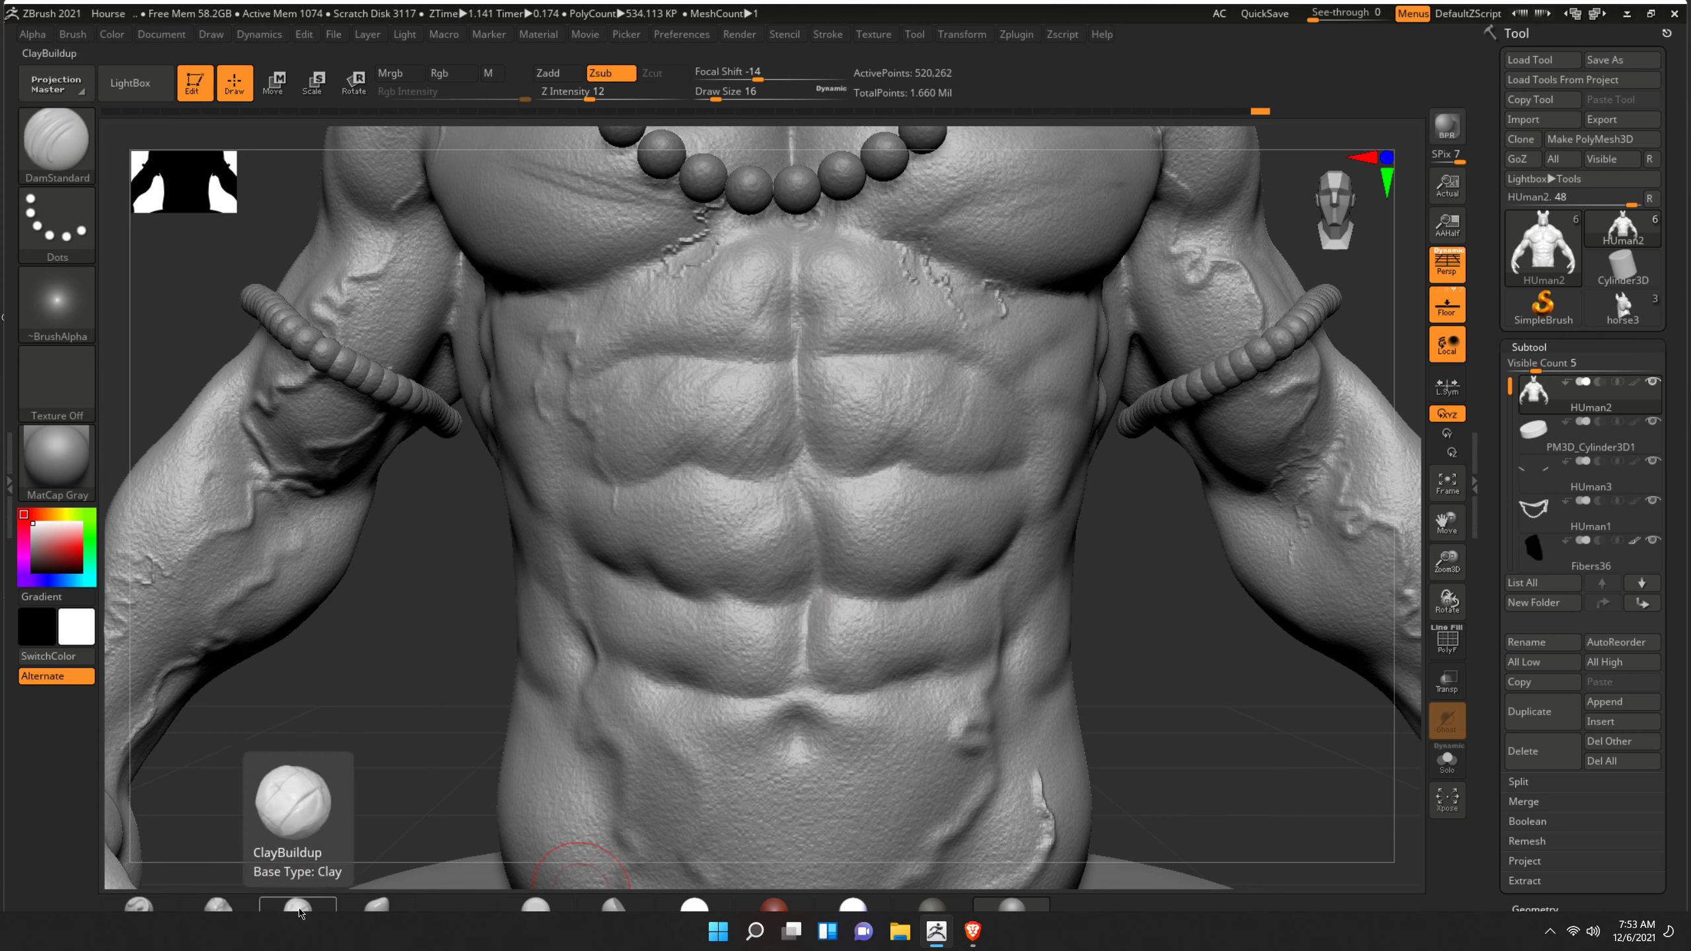
- Build up light clay on the upper abs with ClayBuildup at Draw Size 8, then save
left_click(298, 905)
left_click_drag(731, 106, 725, 106)
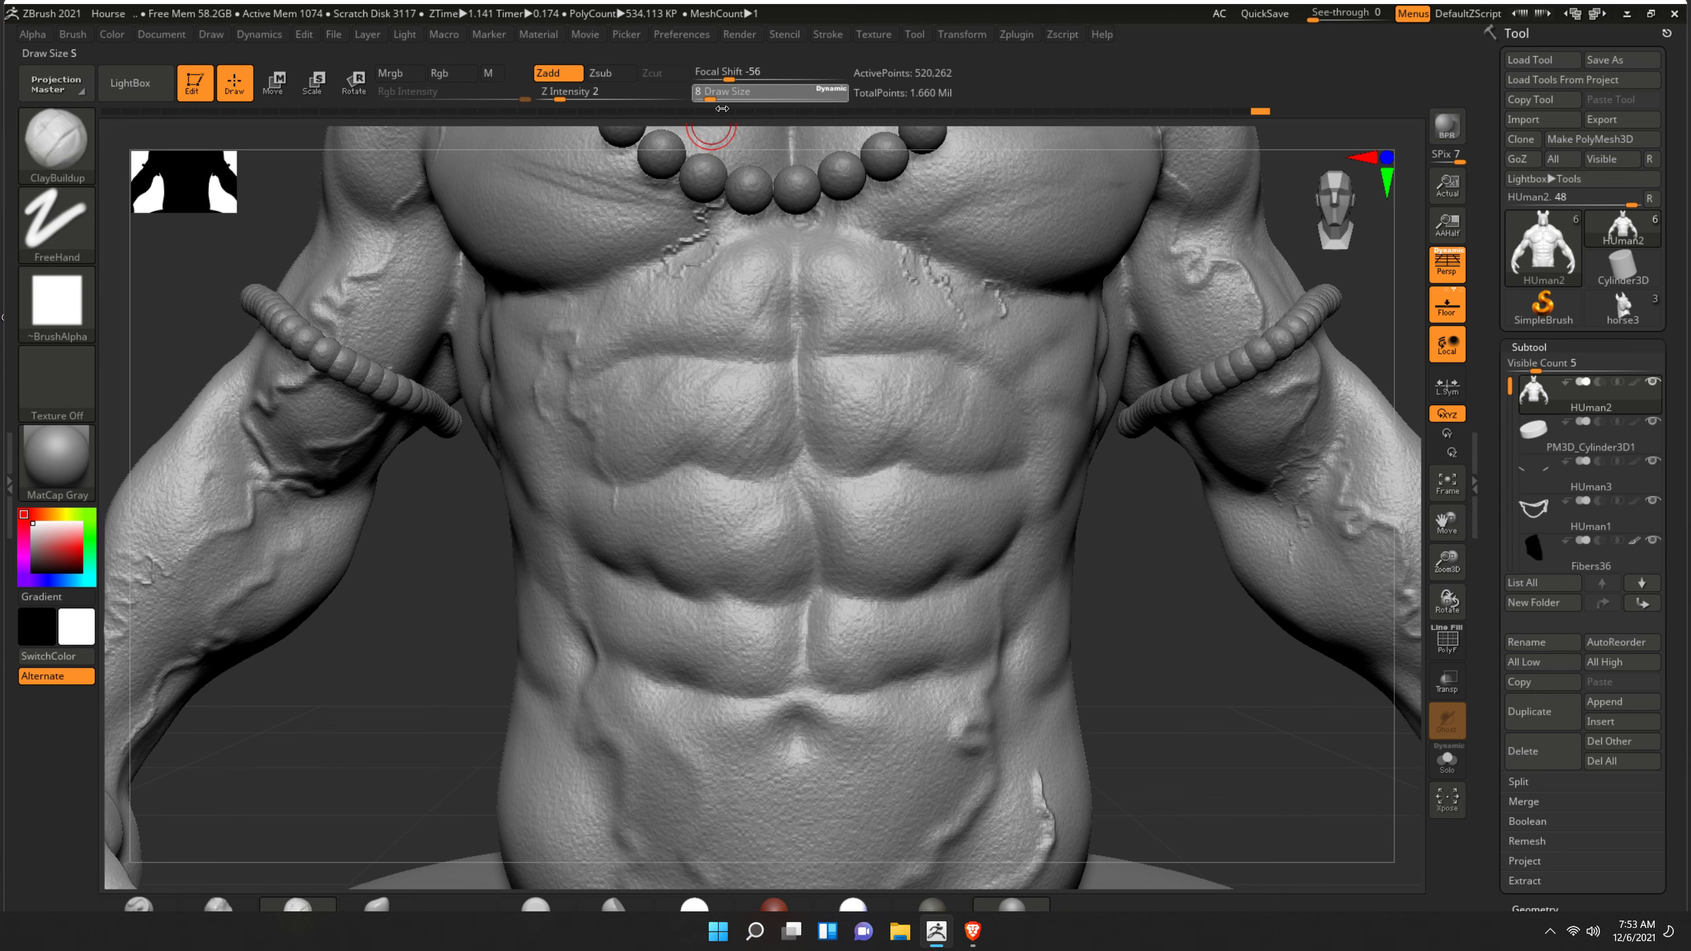
left_click_drag(810, 501, 854, 459)
key("ctrl+z")
left_click_drag(826, 453, 830, 388)
mouse_move(836, 463)
left_mouse_down()
mouse_move(838, 378)
mouse_move(759, 475)
mouse_move(774, 293)
left_mouse_up()
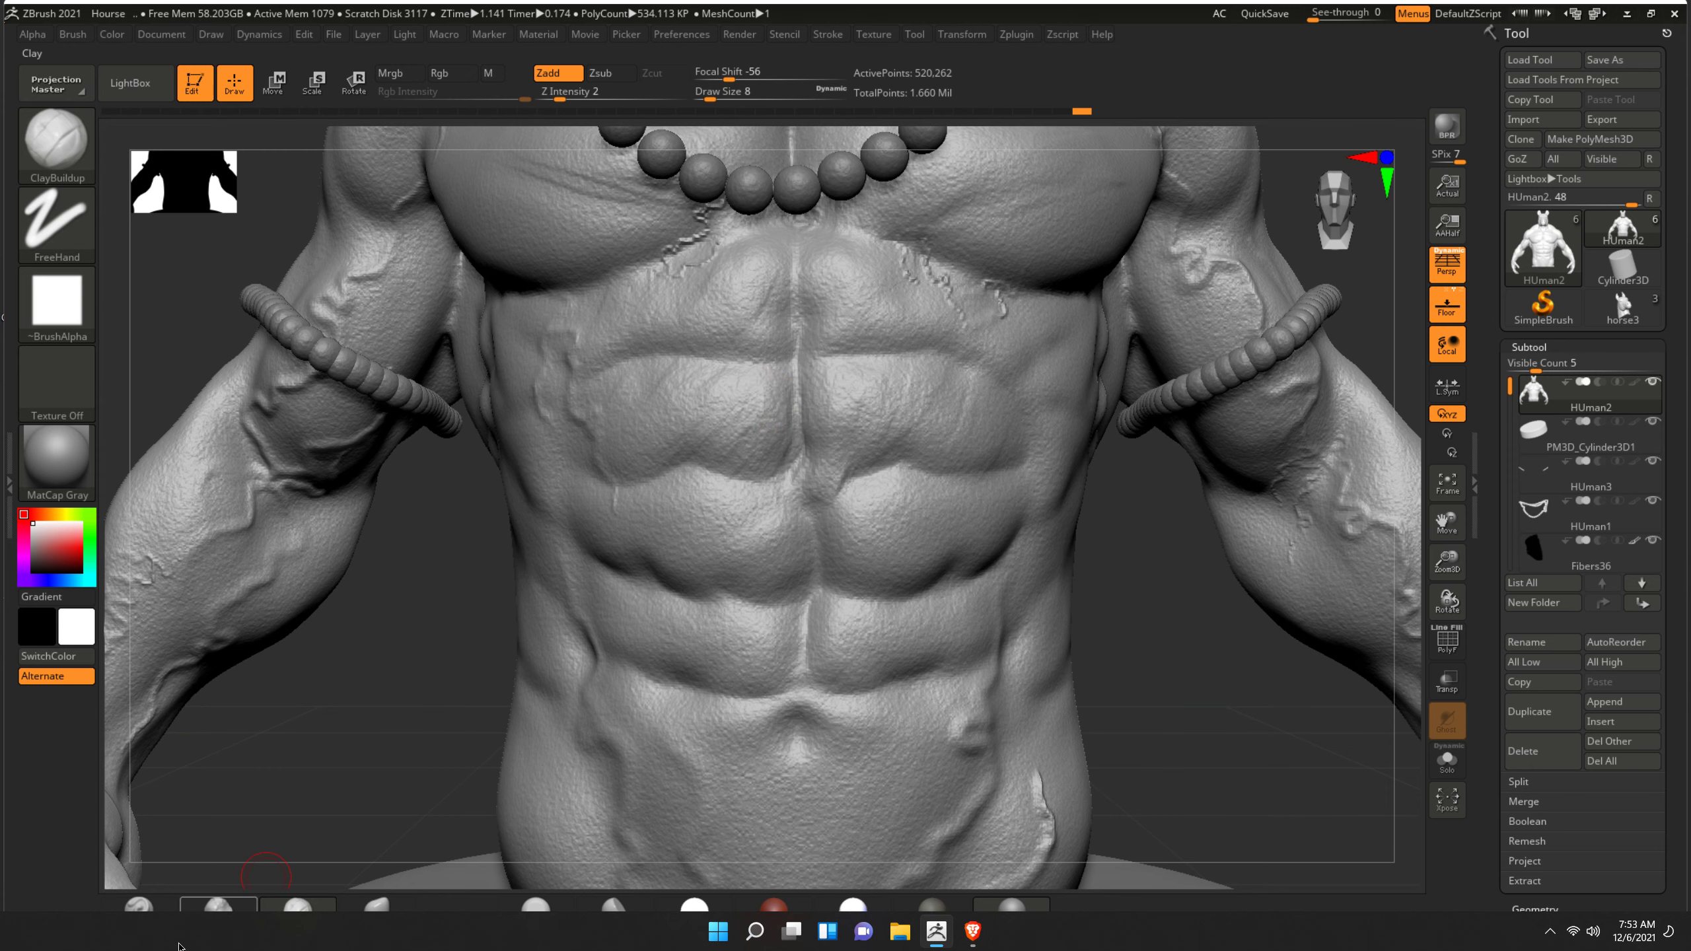
key("ctrl+s")
- Overwrite the Hourse project, then add and soften a clay crease on the upper abs
left_click(702, 446)
left_click(883, 462)
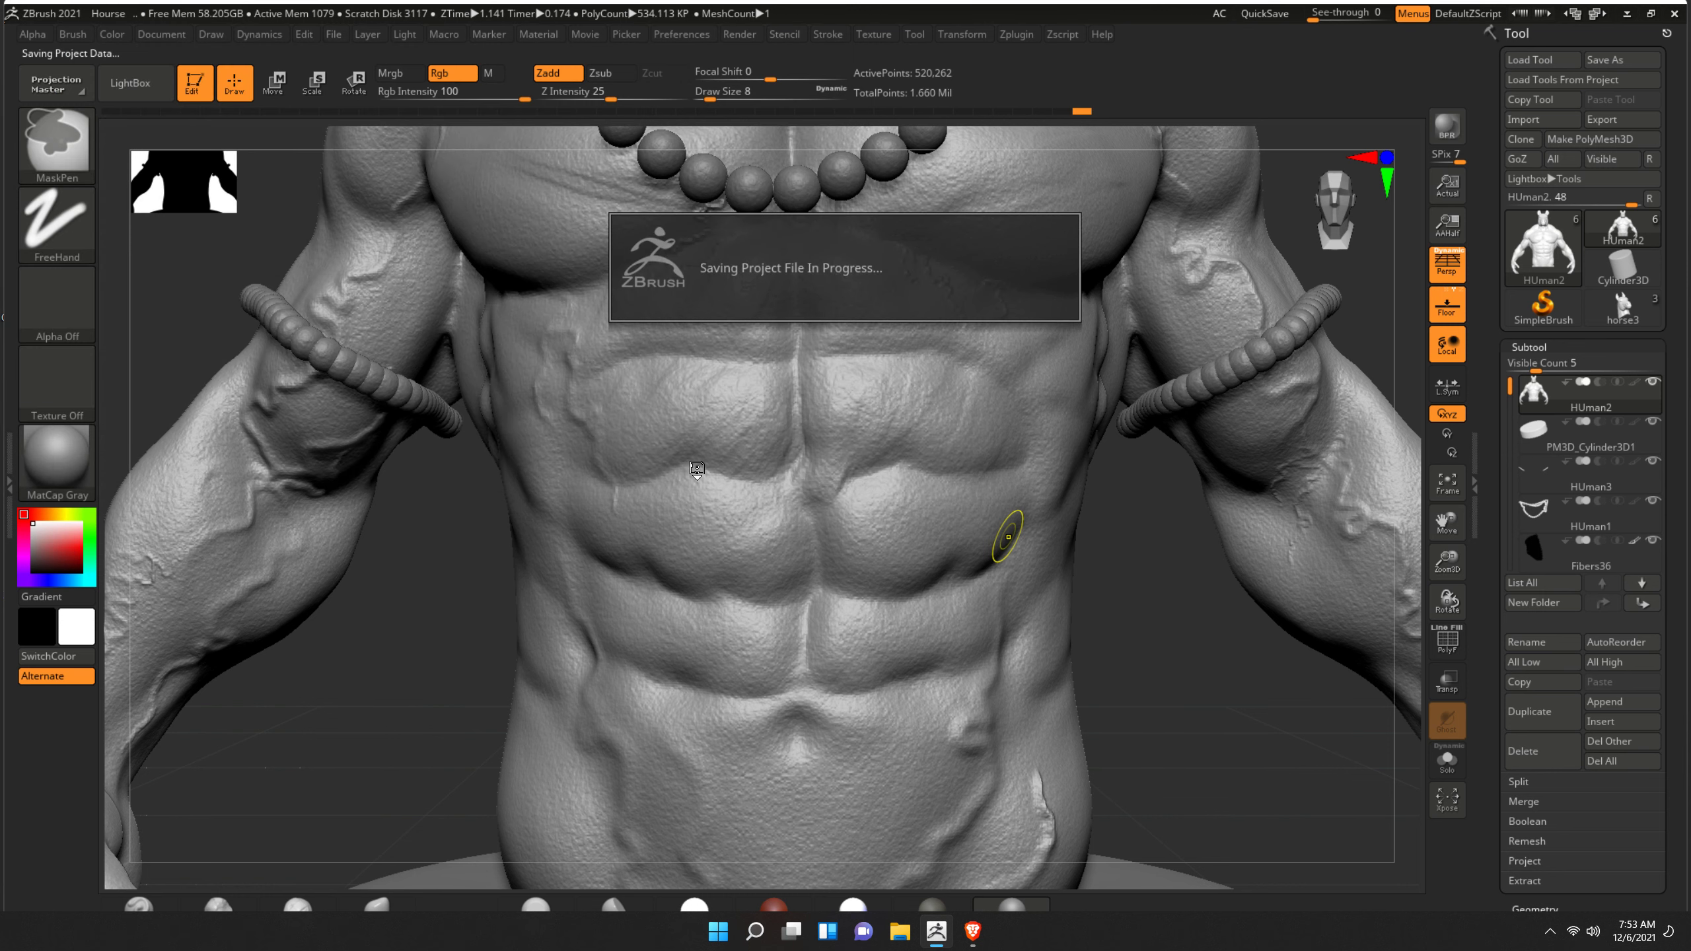
mouse_move(780, 458)
left_mouse_down()
mouse_move(755, 446)
mouse_move(754, 516)
left_mouse_up()
key("shift")
left_click_drag(750, 460, 788, 474, "shift")
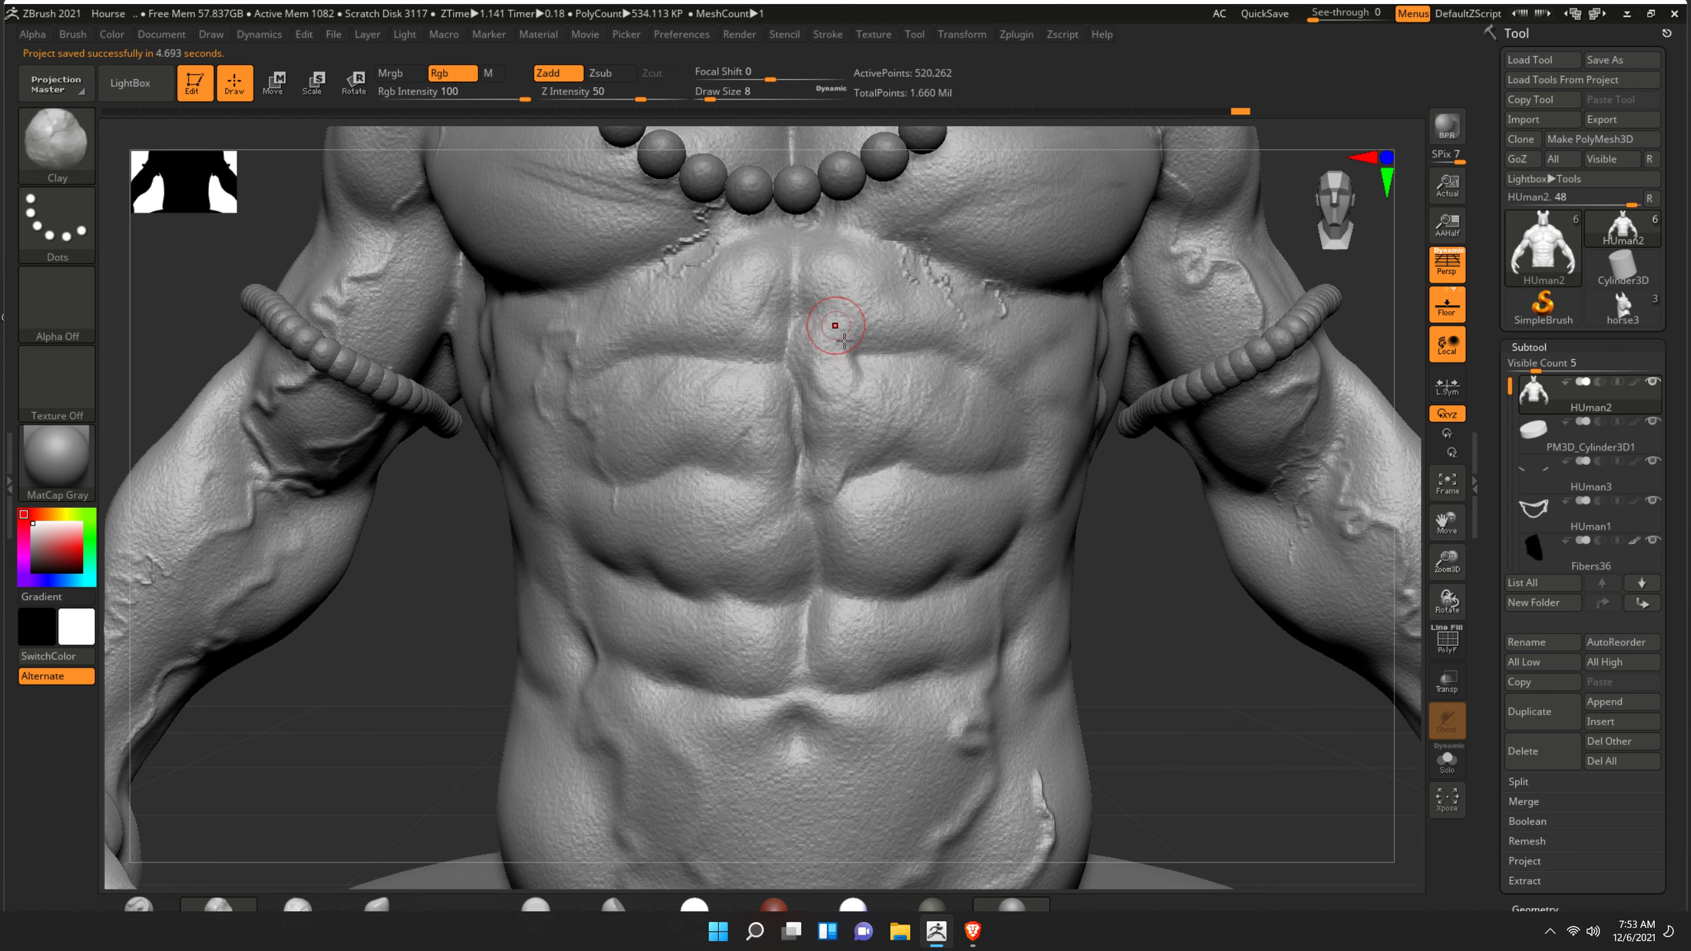
- Smooth the sternum, build clay near it, and smooth over the upper abs
key("shift")
left_click_drag(834, 356, 829, 363, "shift")
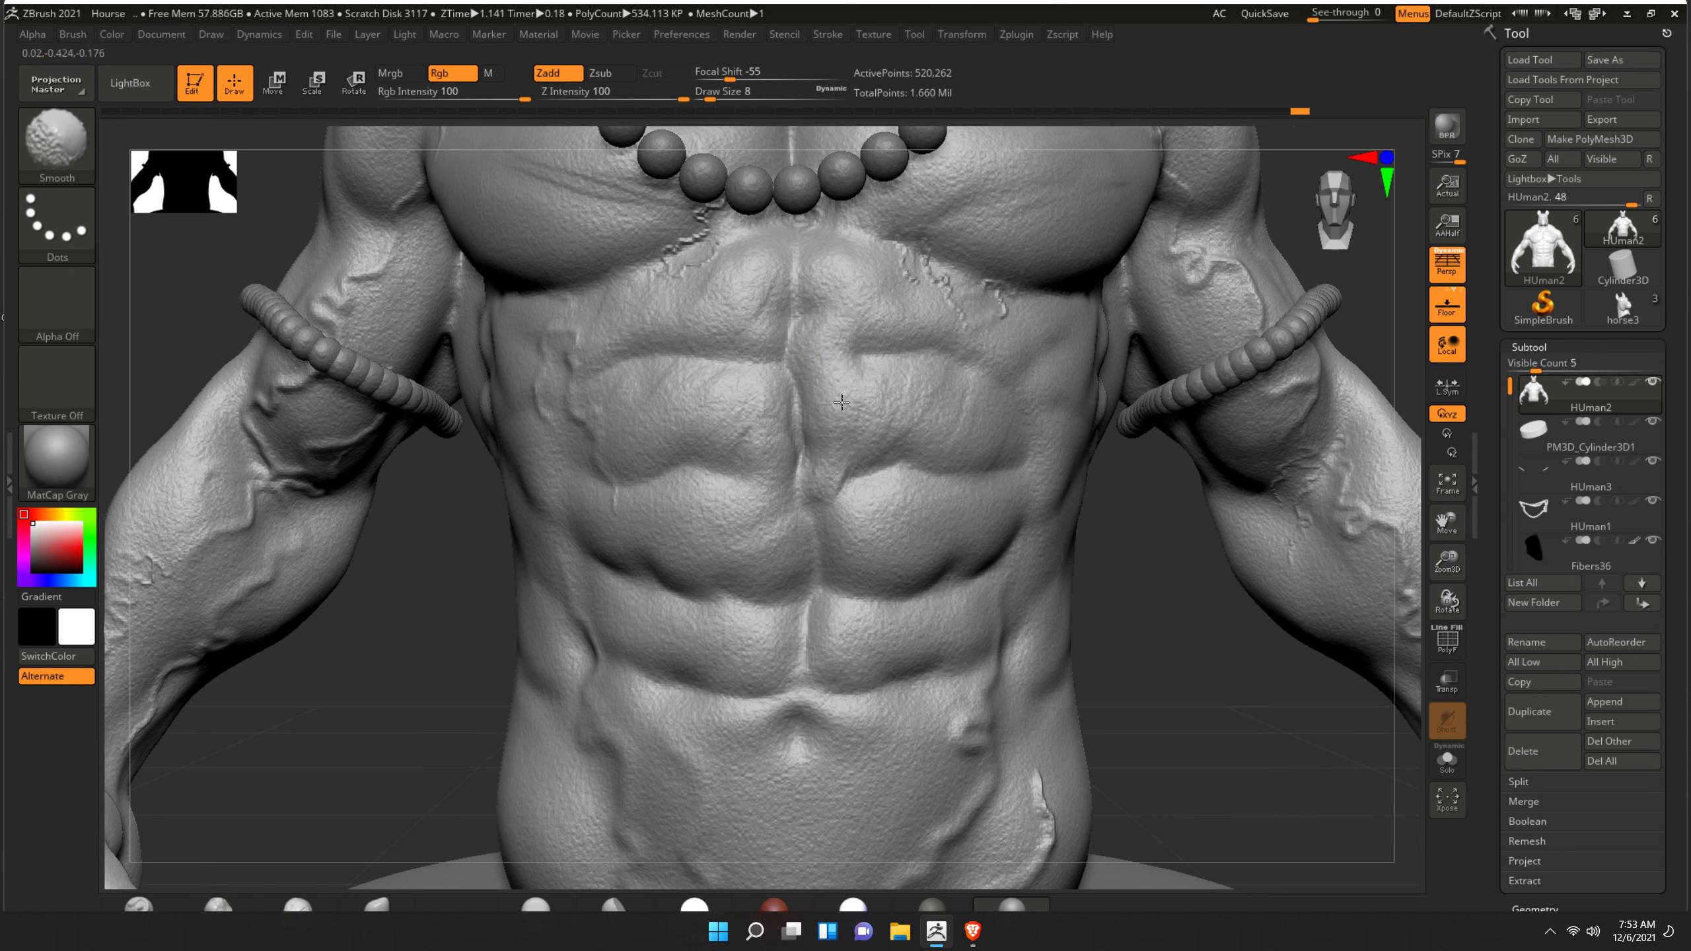
left_click_drag(844, 290, 840, 230)
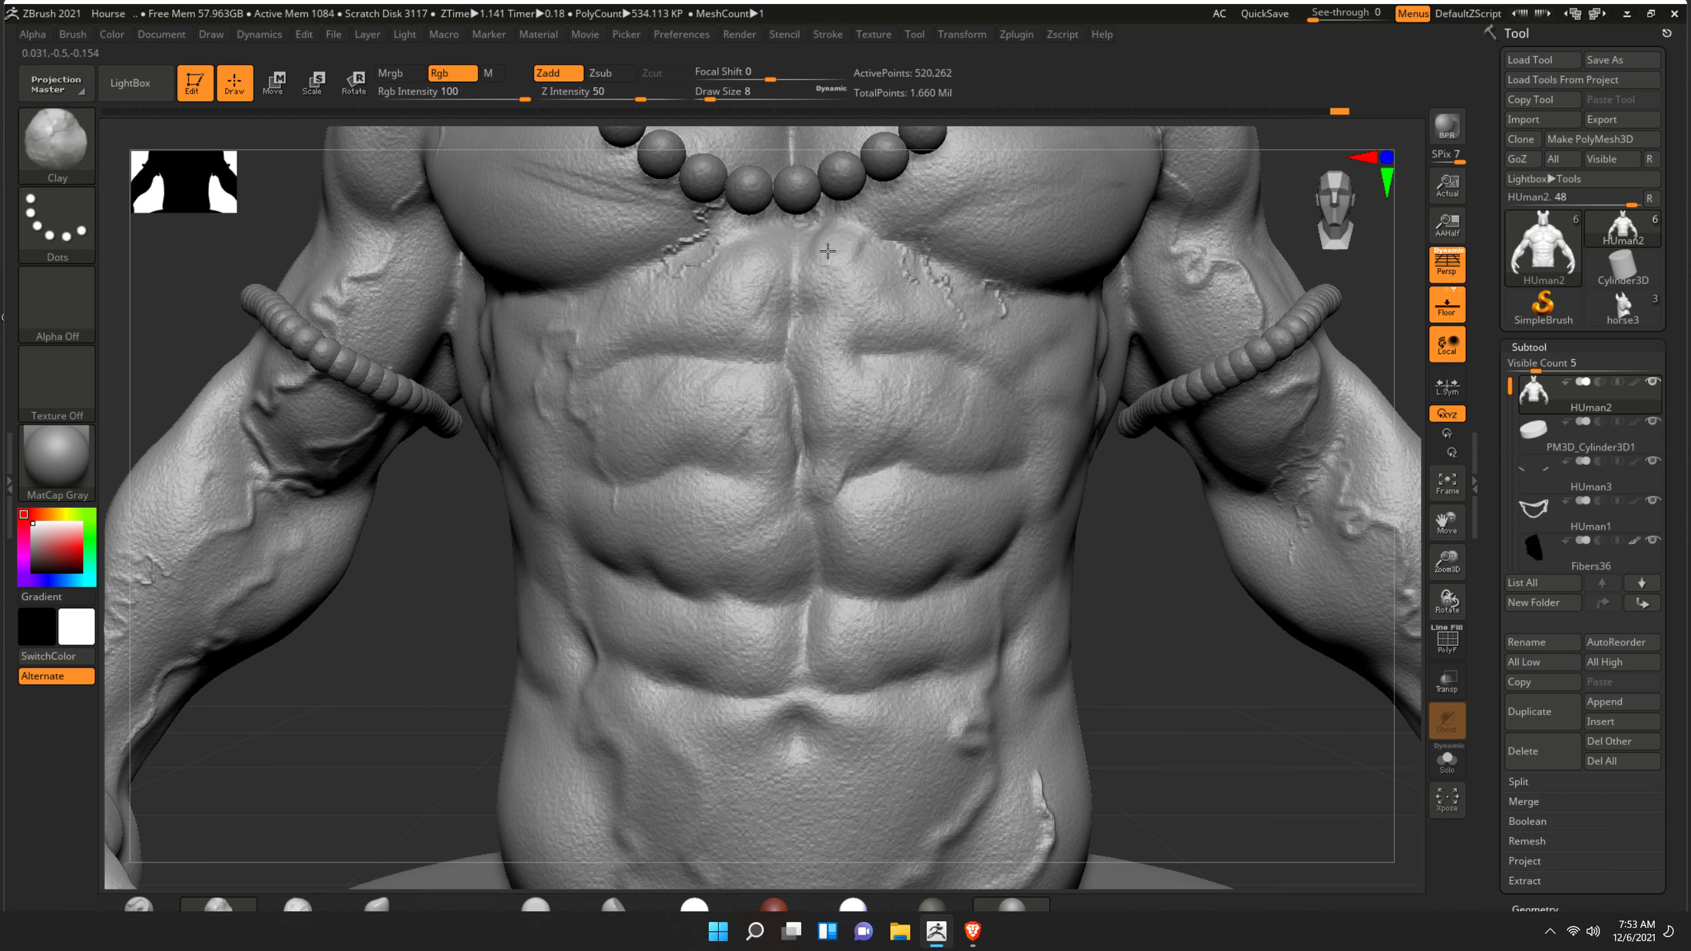
right_click_drag(1139, 552, 913, 585)
key("shift")
left_click_drag(757, 525, 749, 549, "shift")
right_click_drag(1215, 736, 1086, 564)
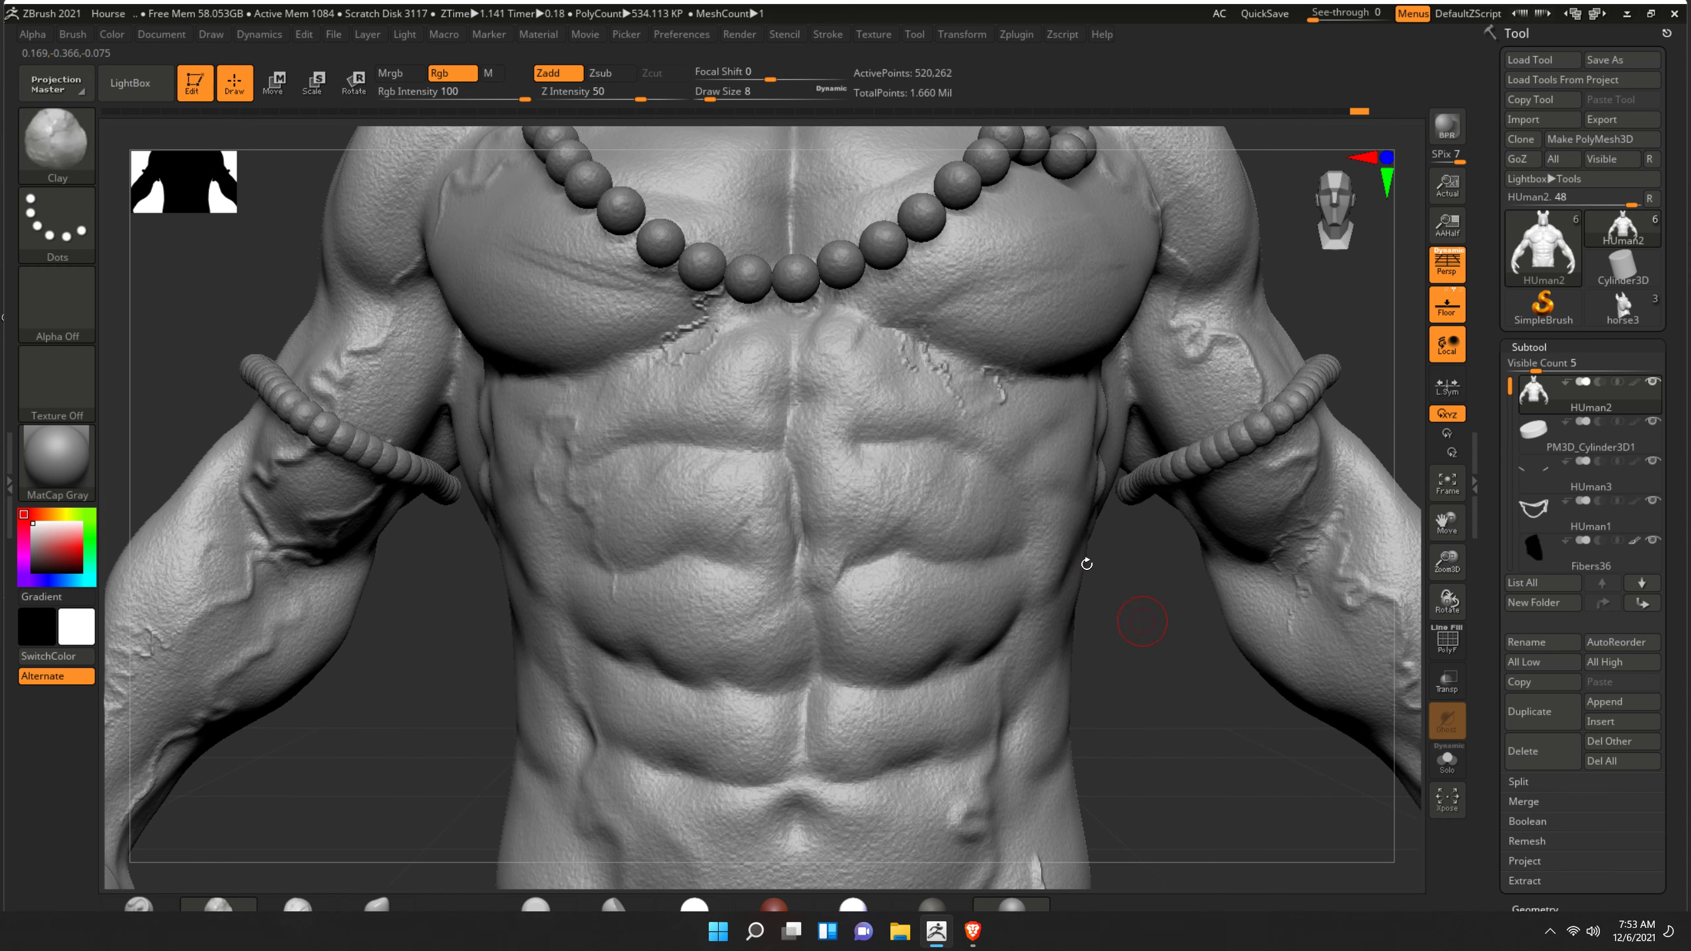
- Undo a short stroke on the upper abs and raise the abdomen in view
left_click_drag(1020, 438, 1023, 439)
key("shift")
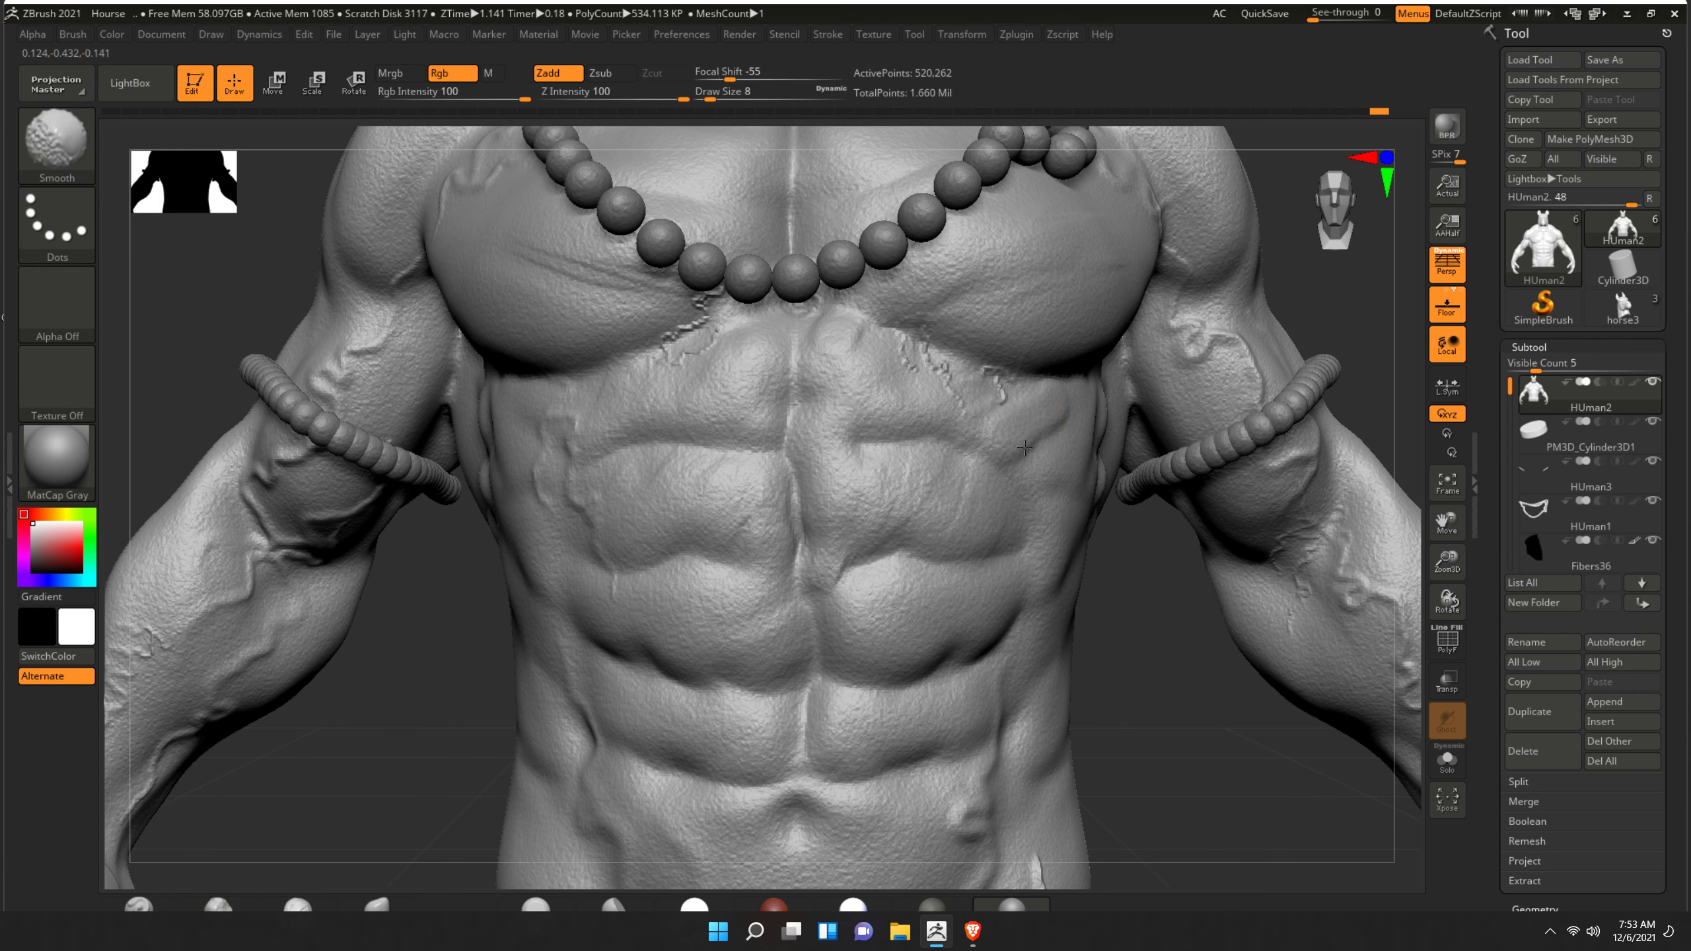
key("ctrl+z")
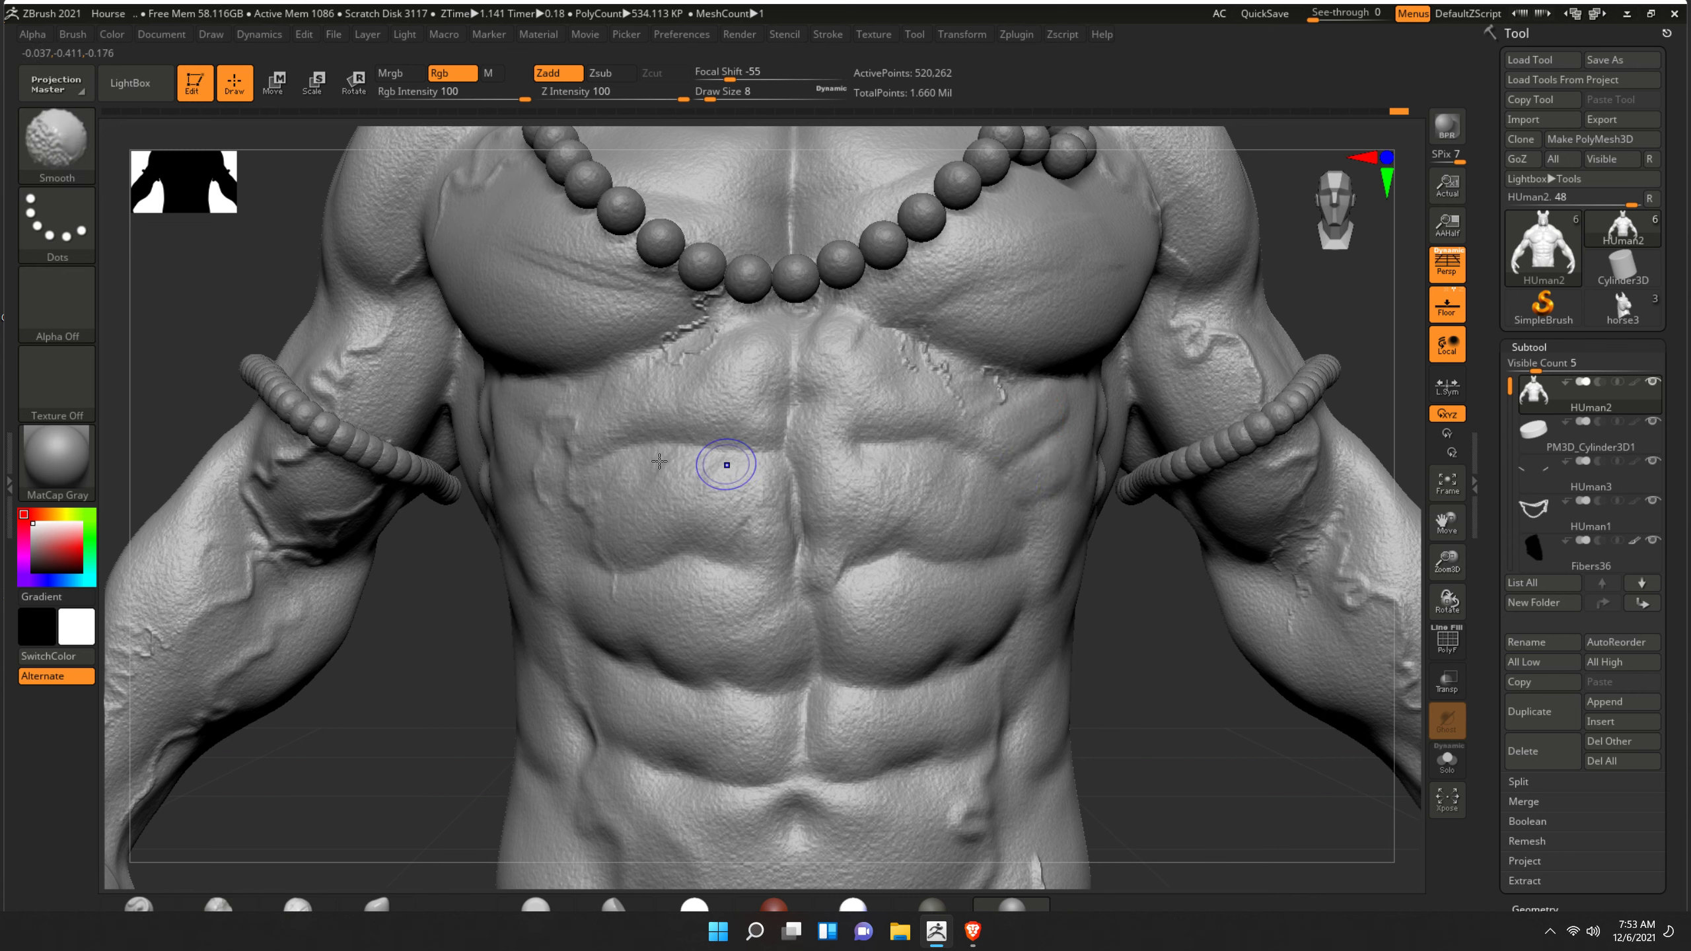
key("shift")
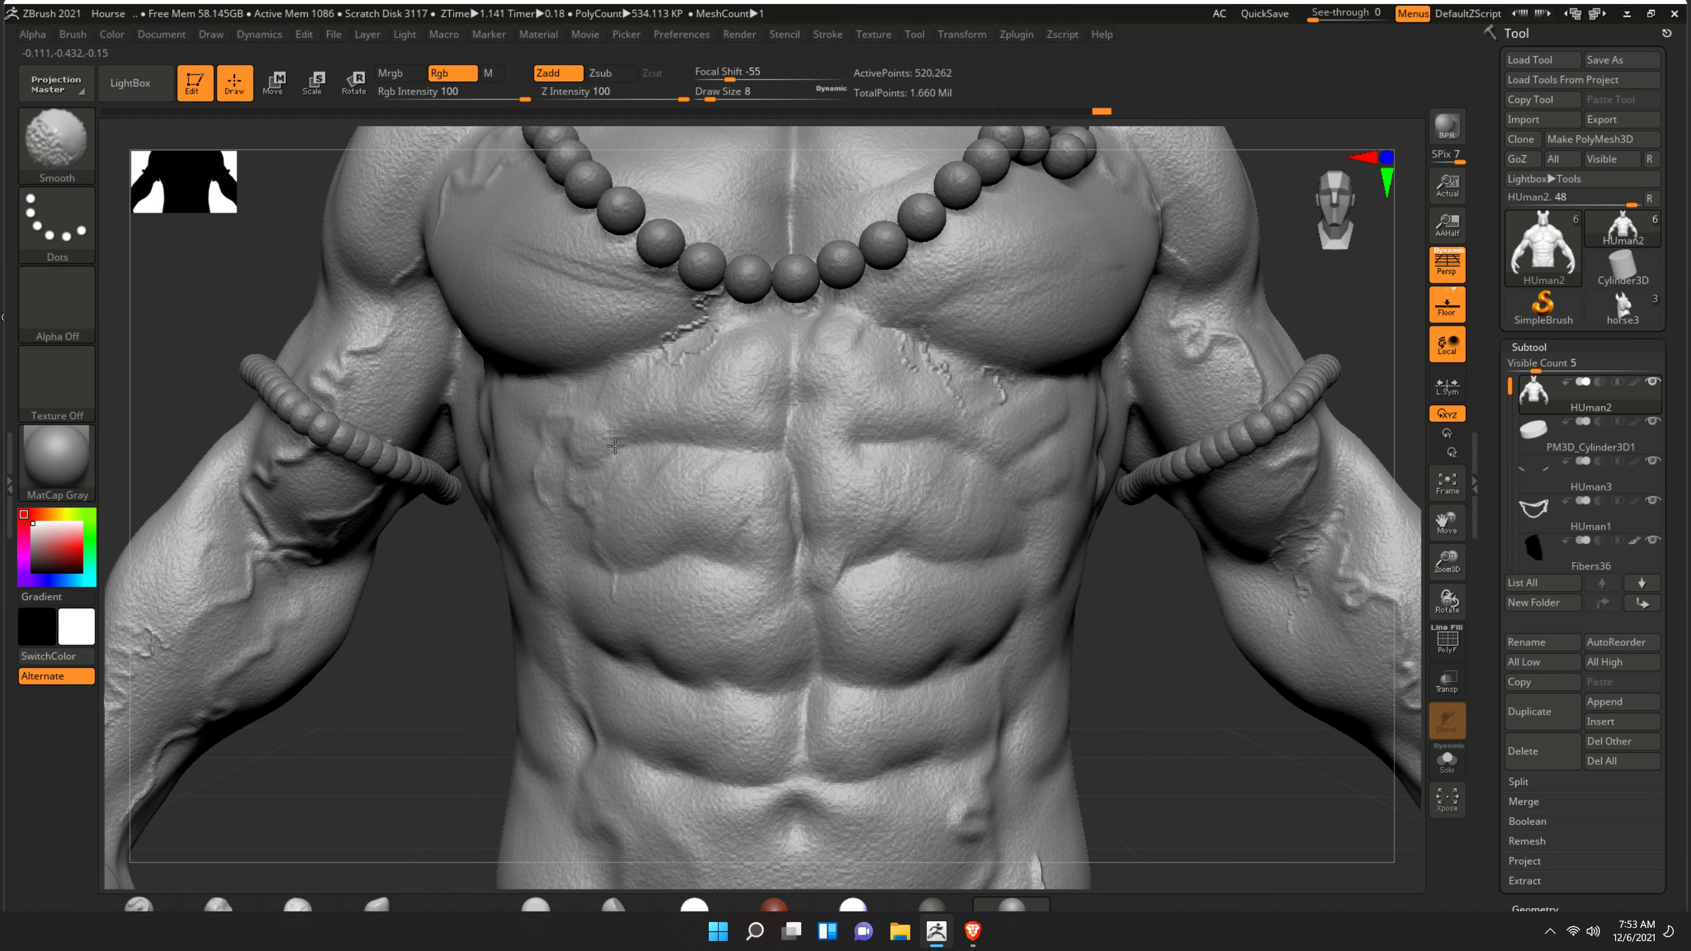
left_click_drag(1123, 703, 1117, 560, "alt")
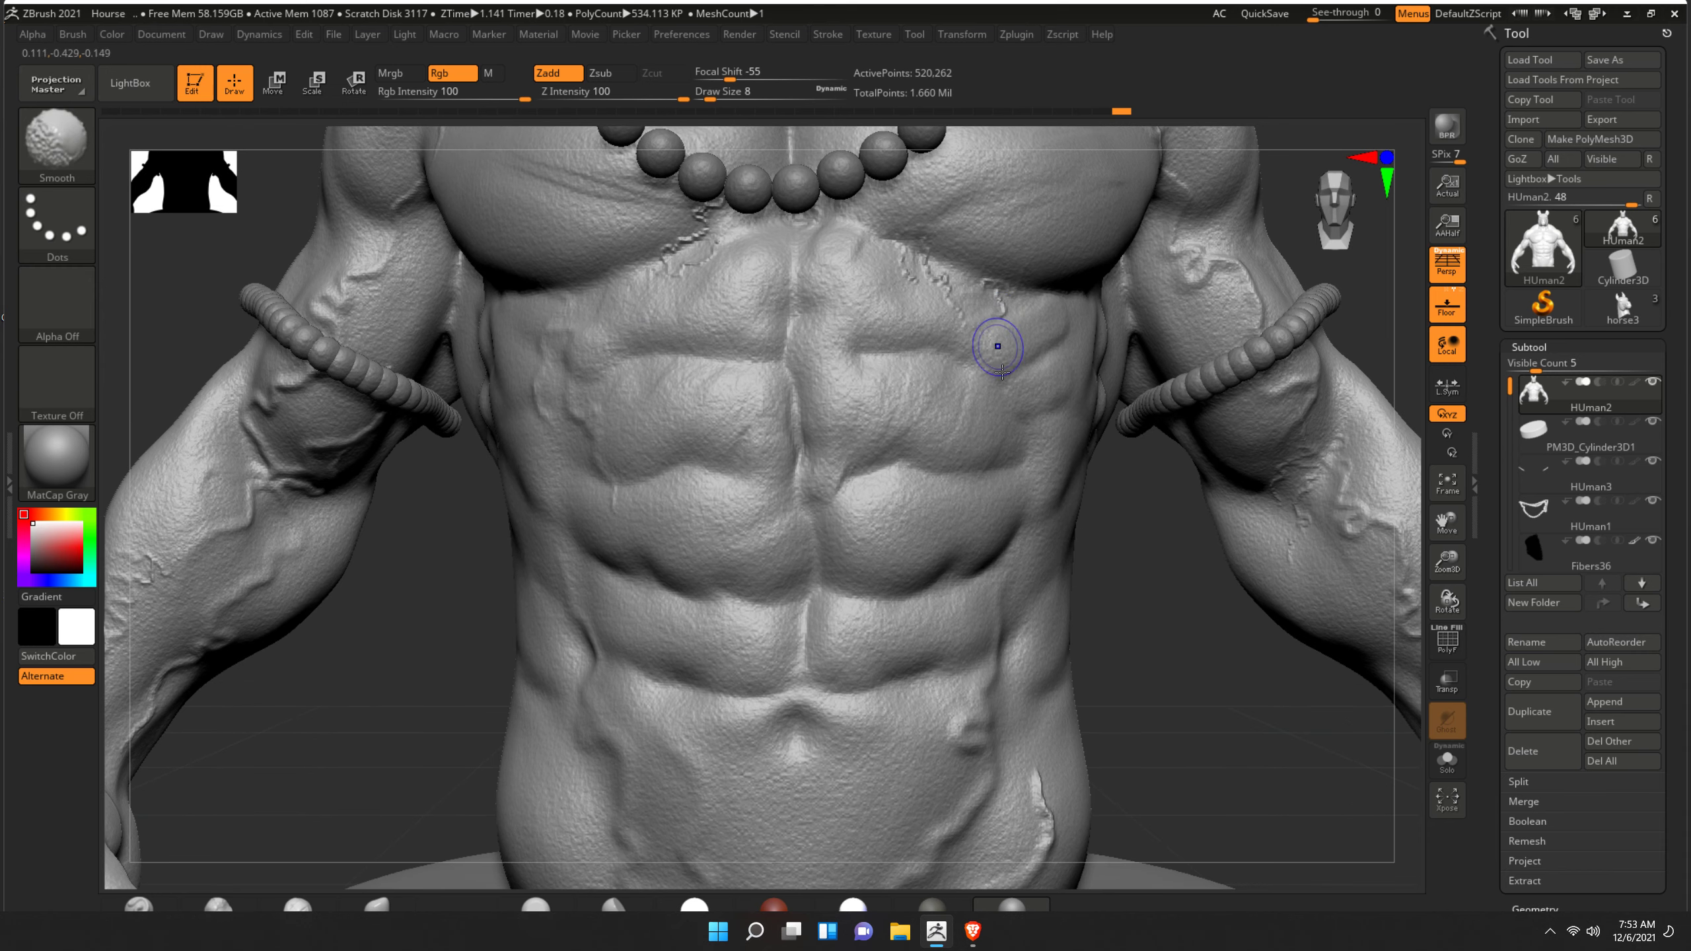
left_click_drag(1114, 649, 1109, 583, "alt")
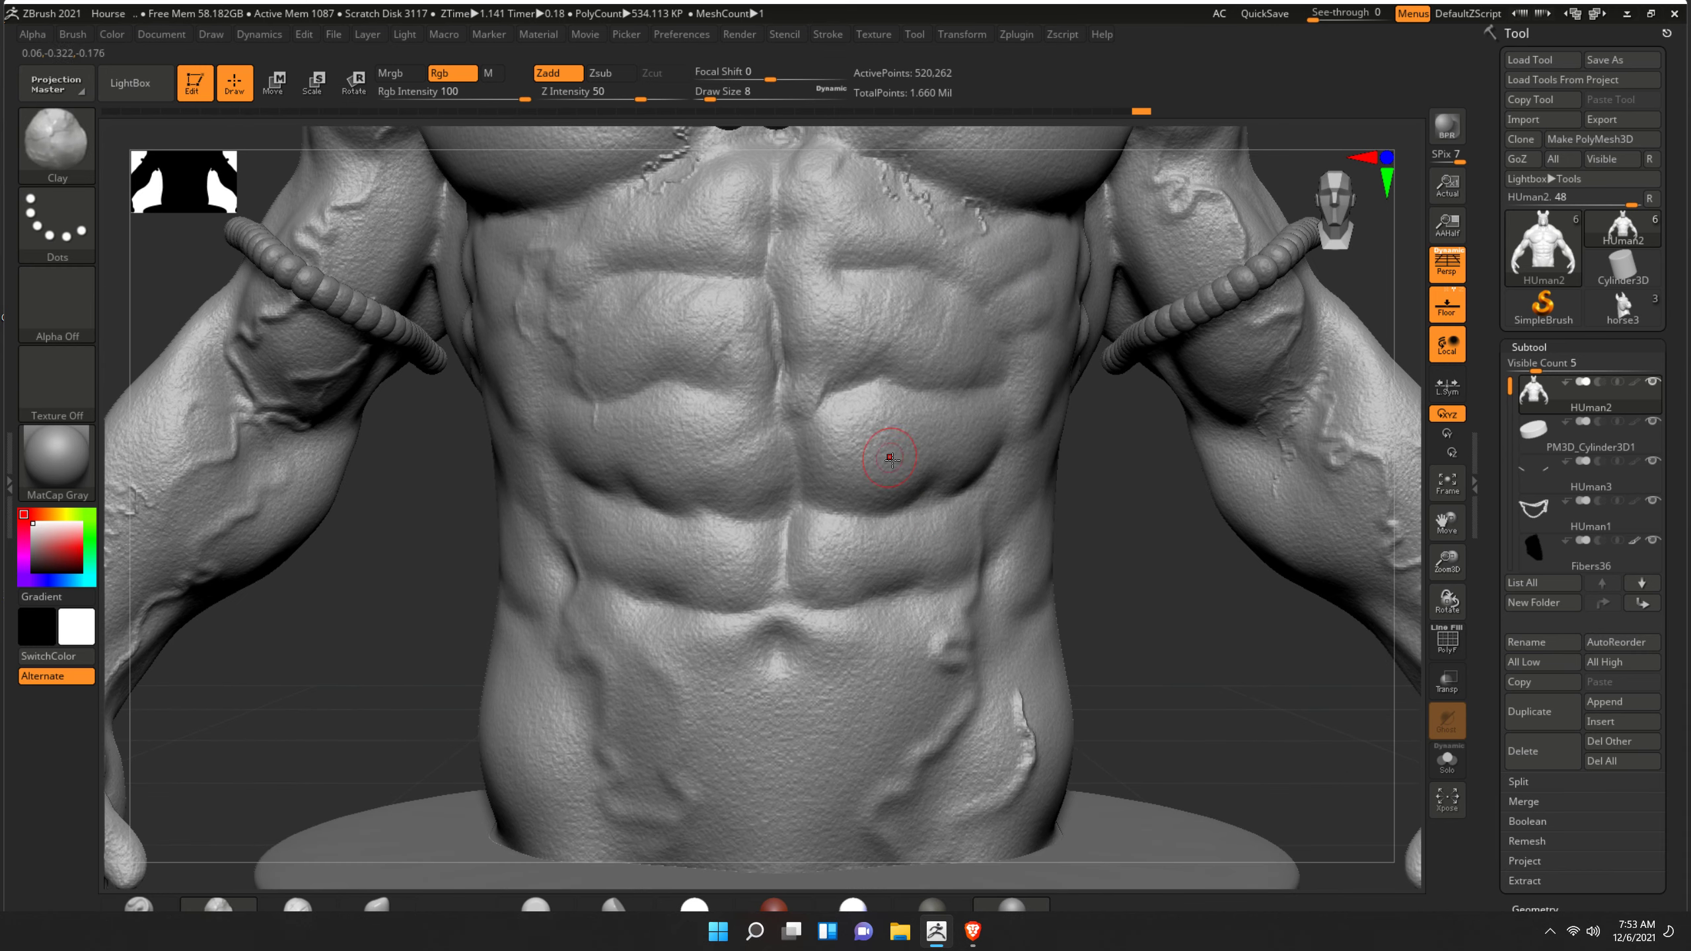
- Build a small clay mound on the ab midline near the navel and smooth it in
mouse_move(818, 507)
left_mouse_down()
mouse_move(819, 472)
mouse_move(810, 540)
mouse_move(828, 543)
left_mouse_up()
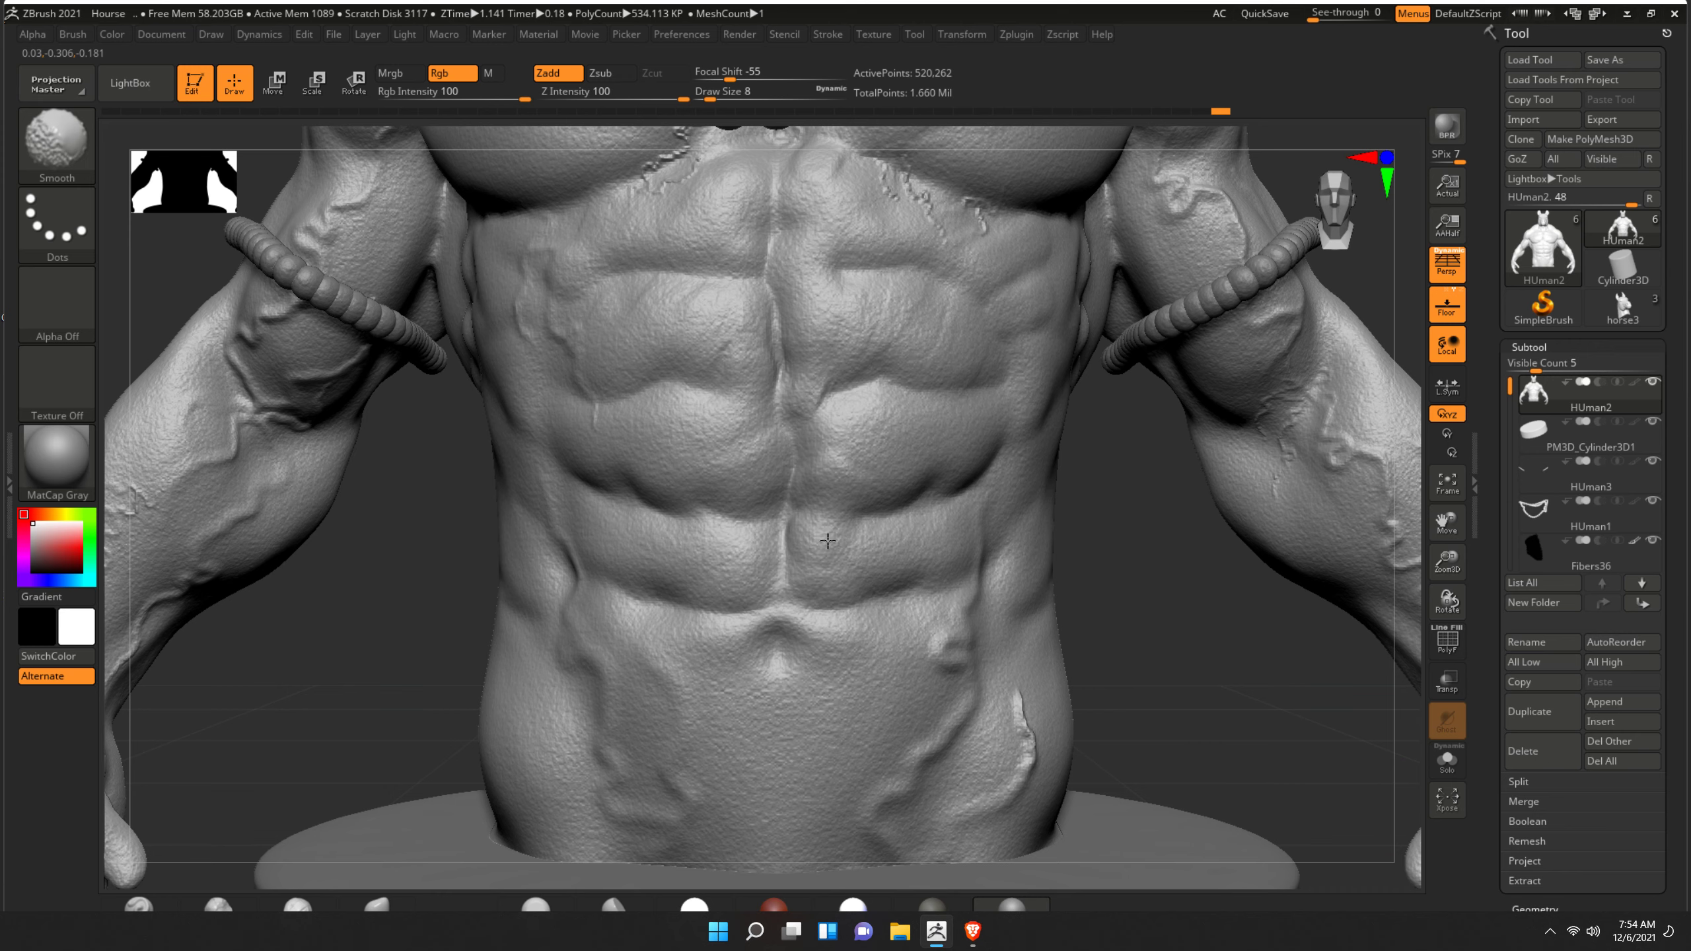
left_click_drag(824, 490, 800, 456)
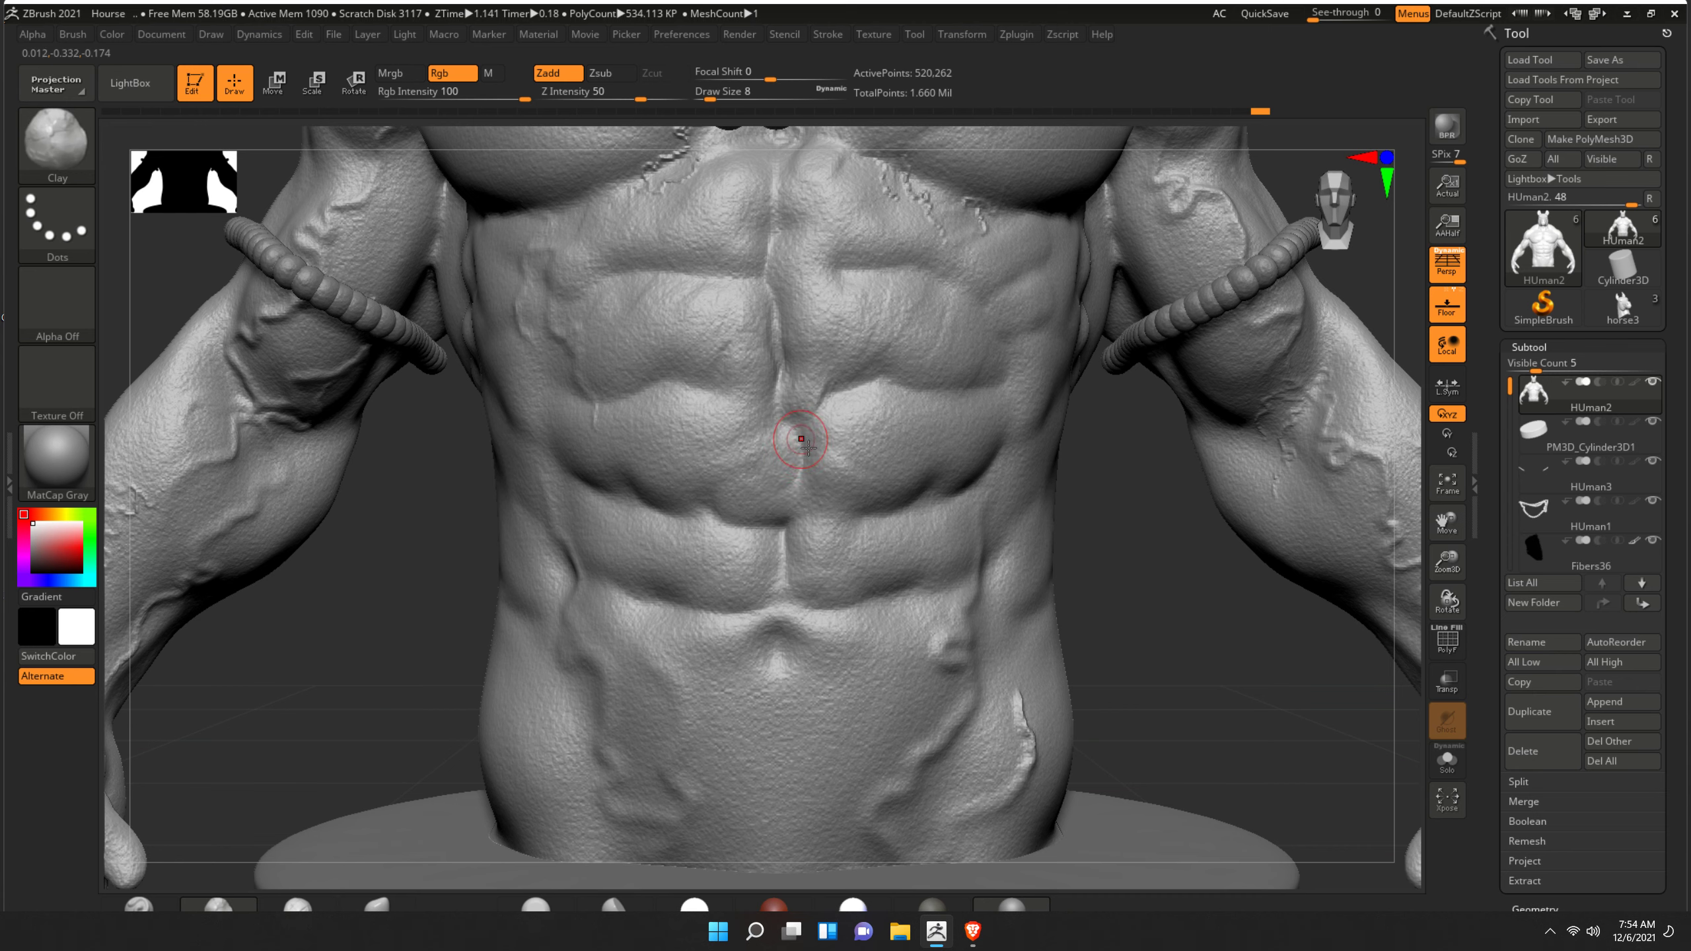
left_click_drag(787, 467, 779, 486, "shift")
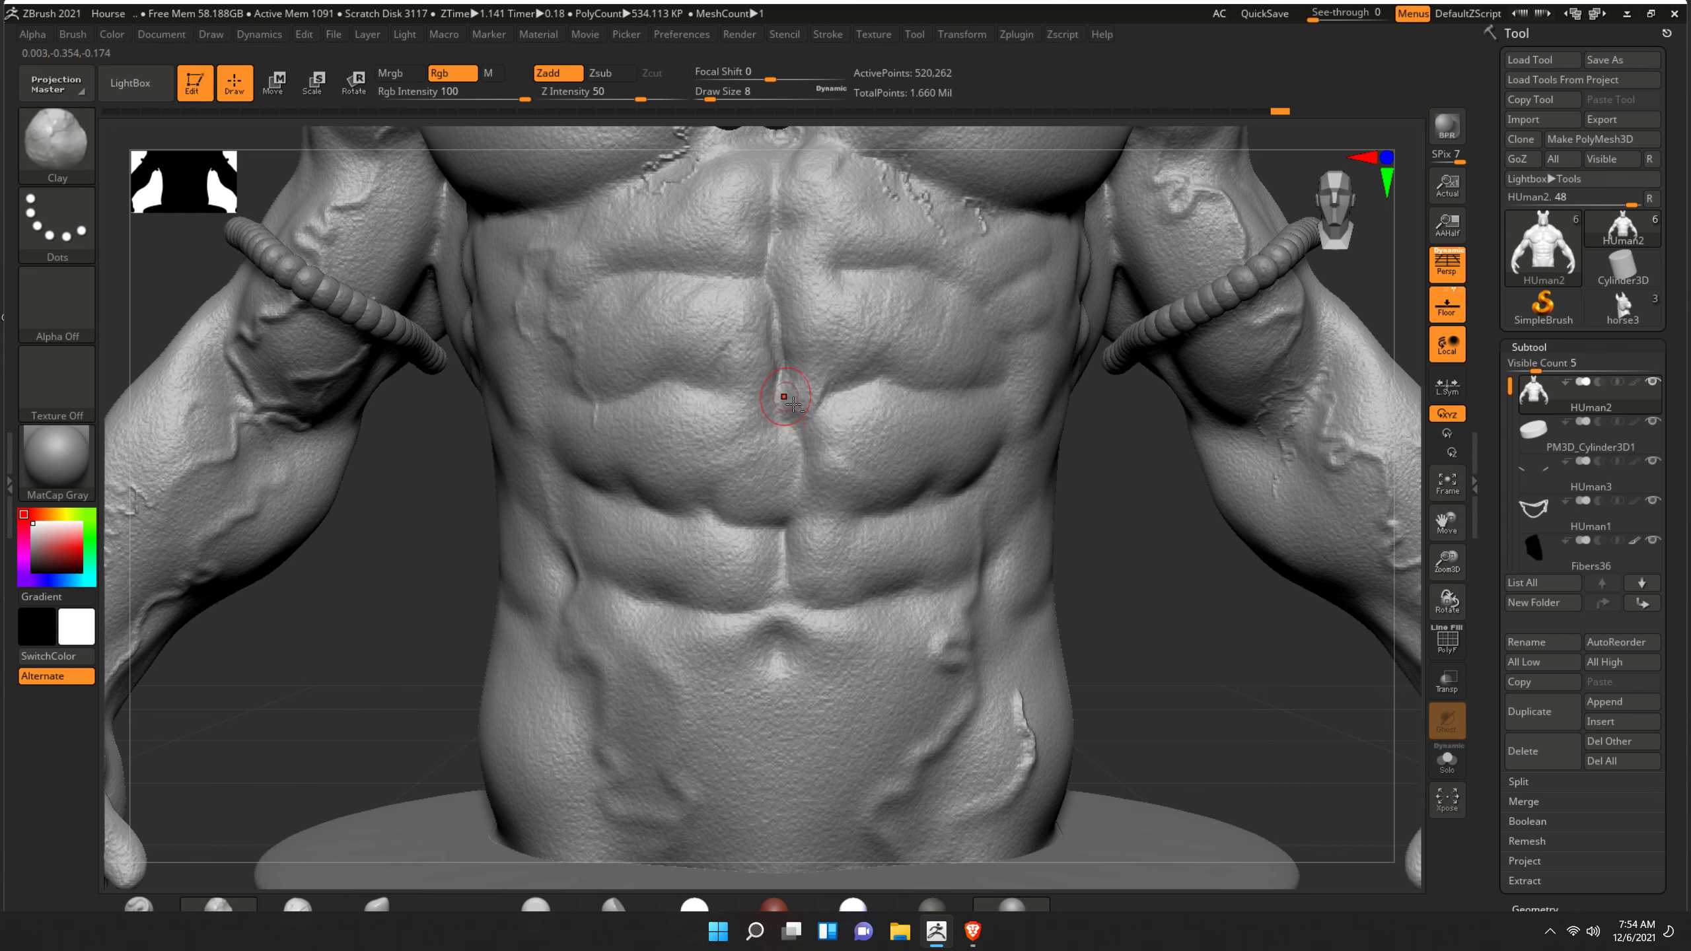
left_click_drag(791, 403, 798, 393, "shift")
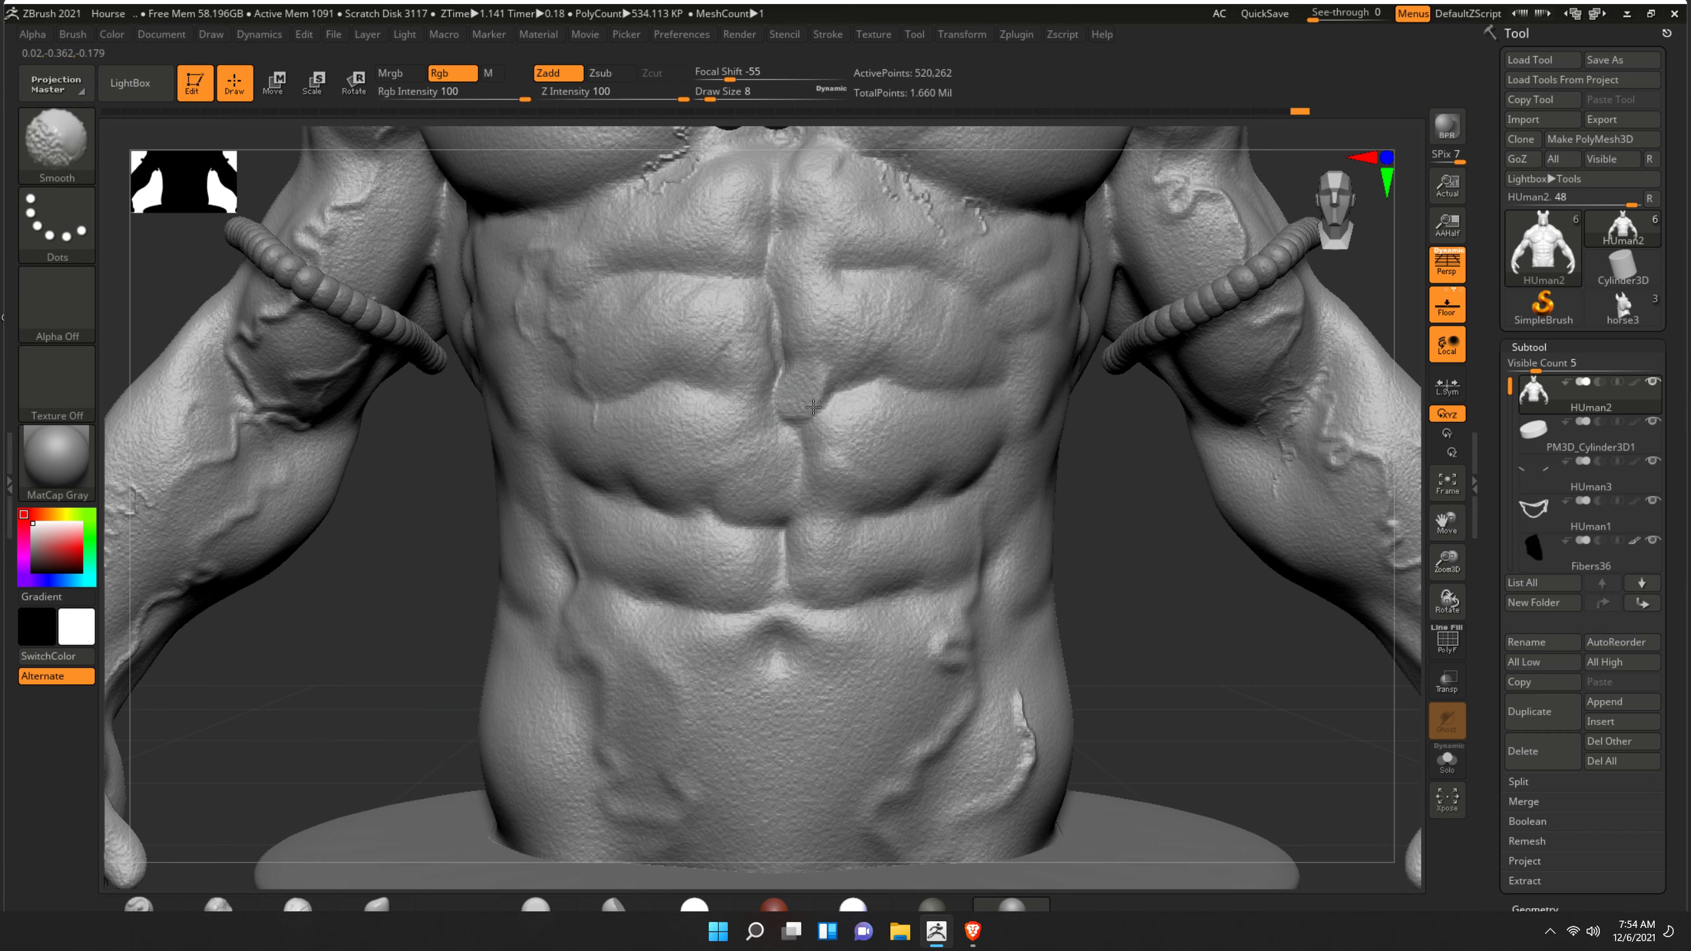
right_click_drag(1146, 526, 1033, 568)
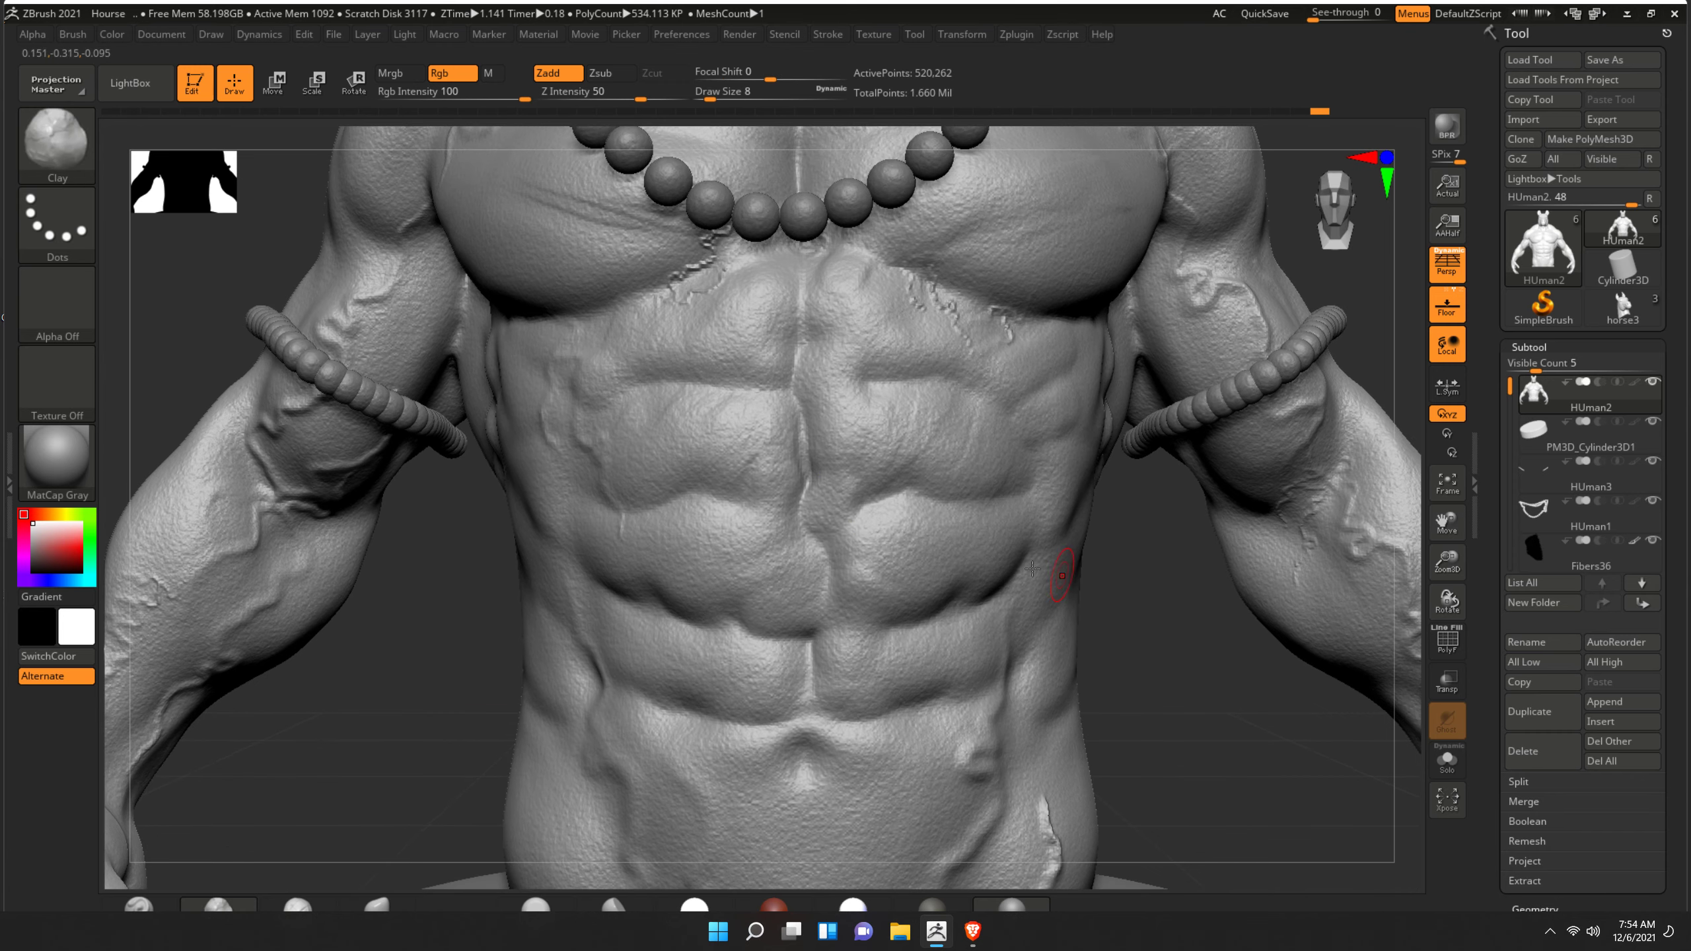
- Save the project over the existing Hourse file
key("ctrl+s")
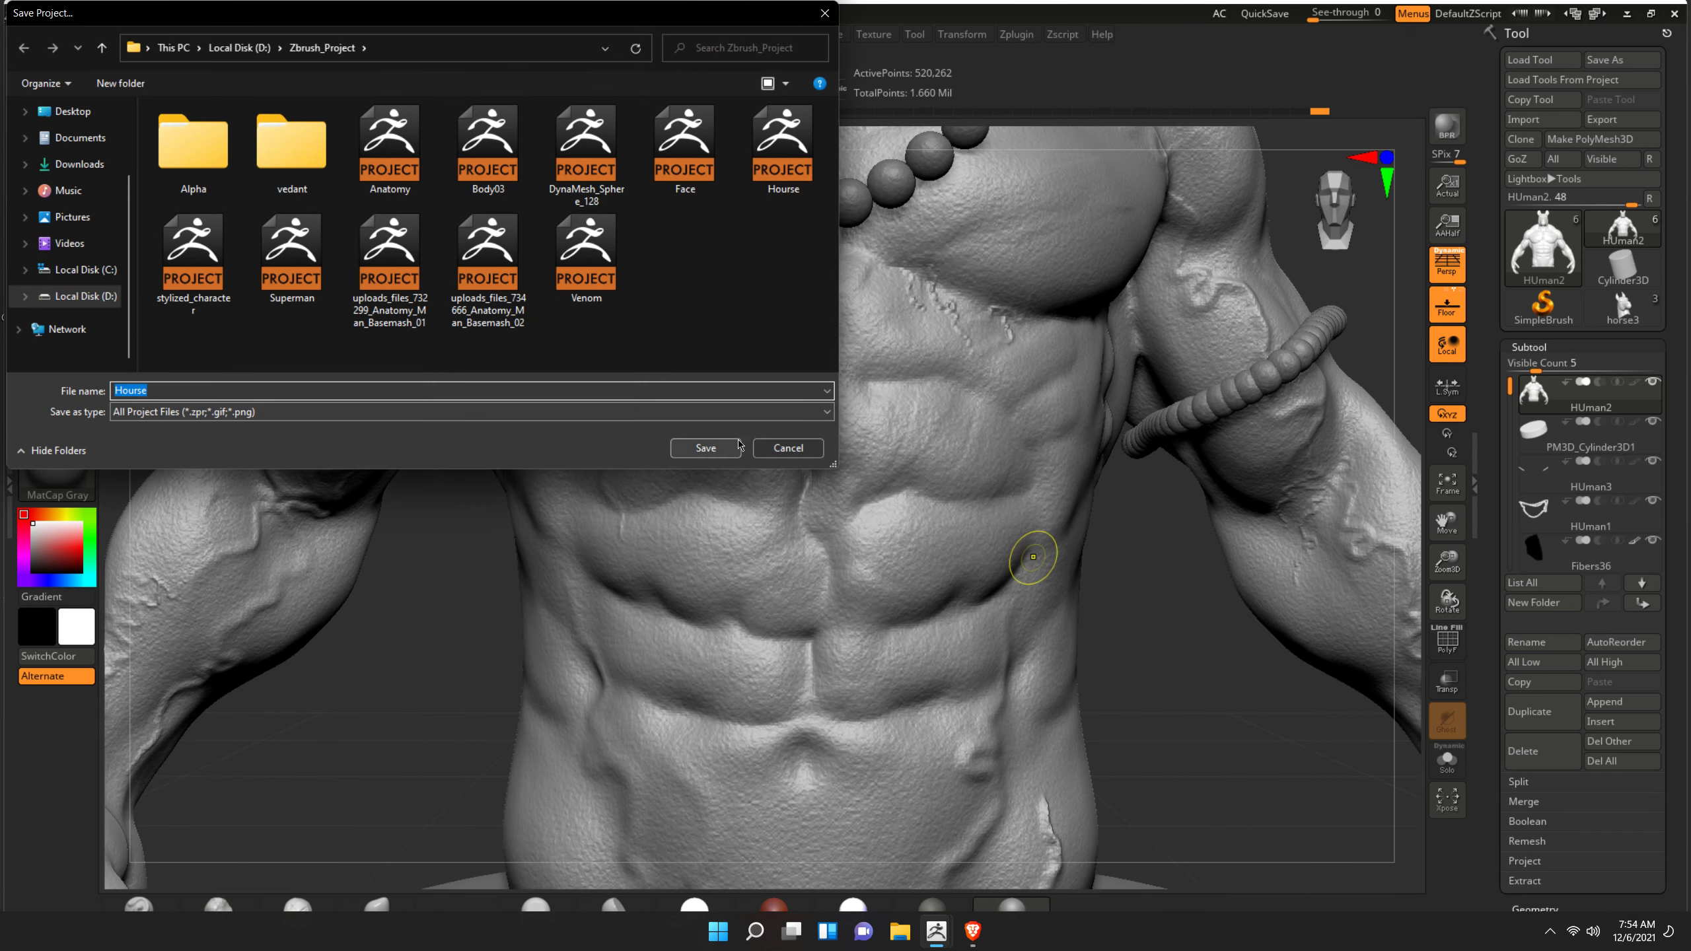
left_click(700, 451)
left_click(888, 461)
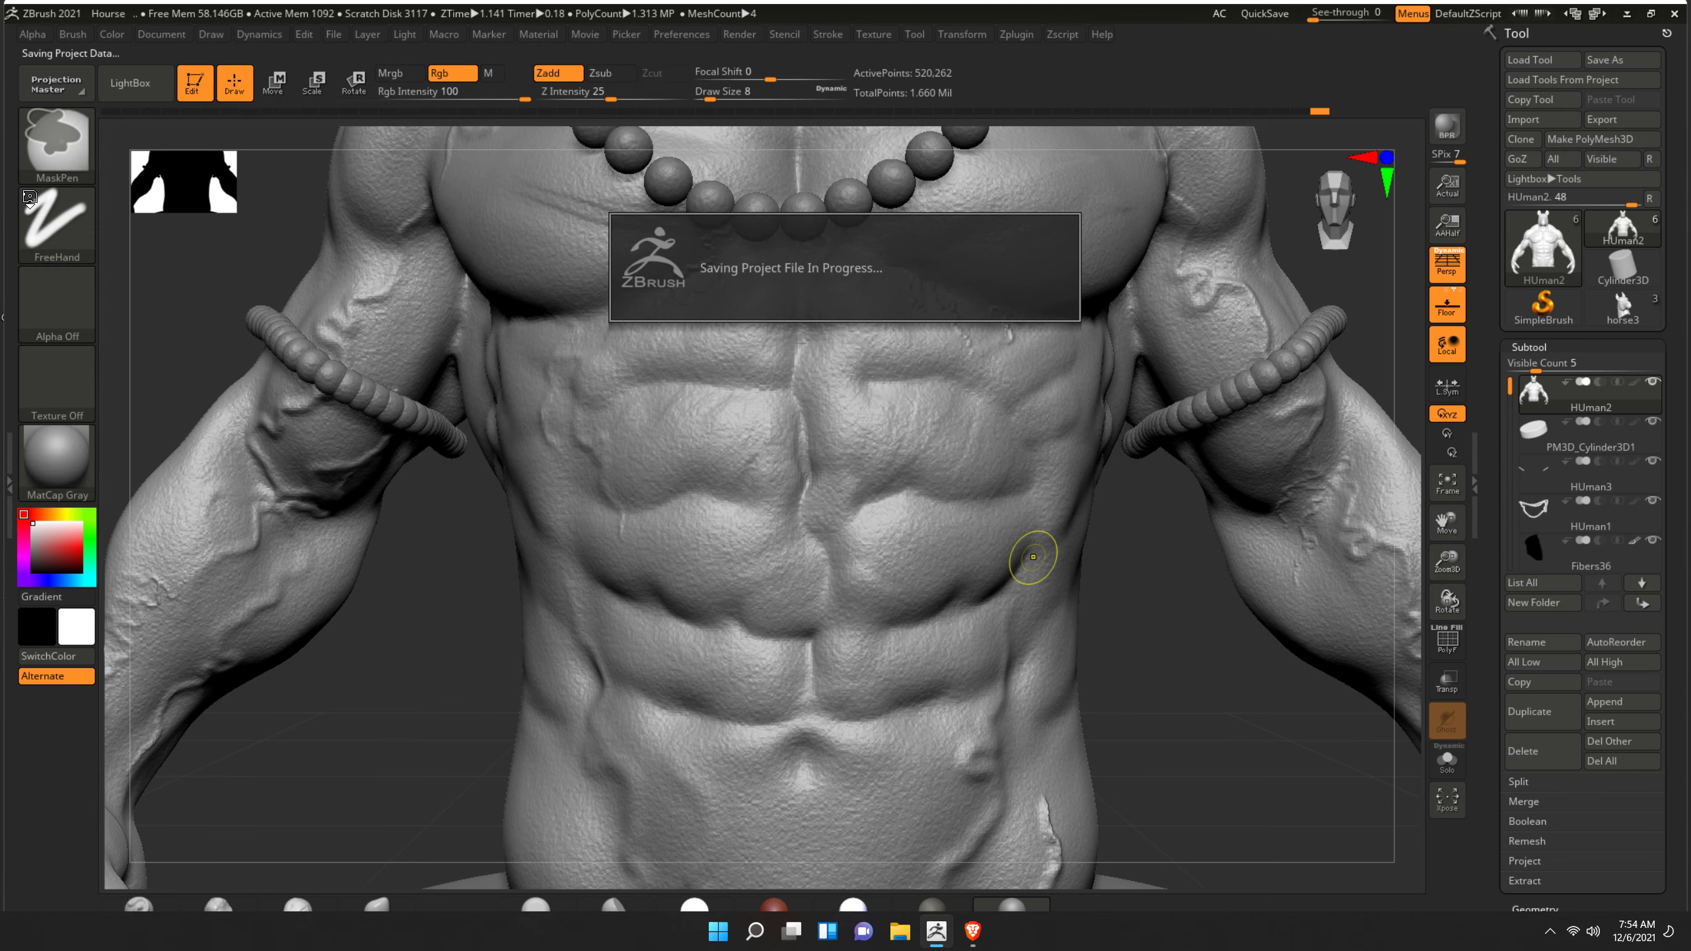
- Switch to the ClayTubes brush with Z Intensity 5
left_click(61, 139)
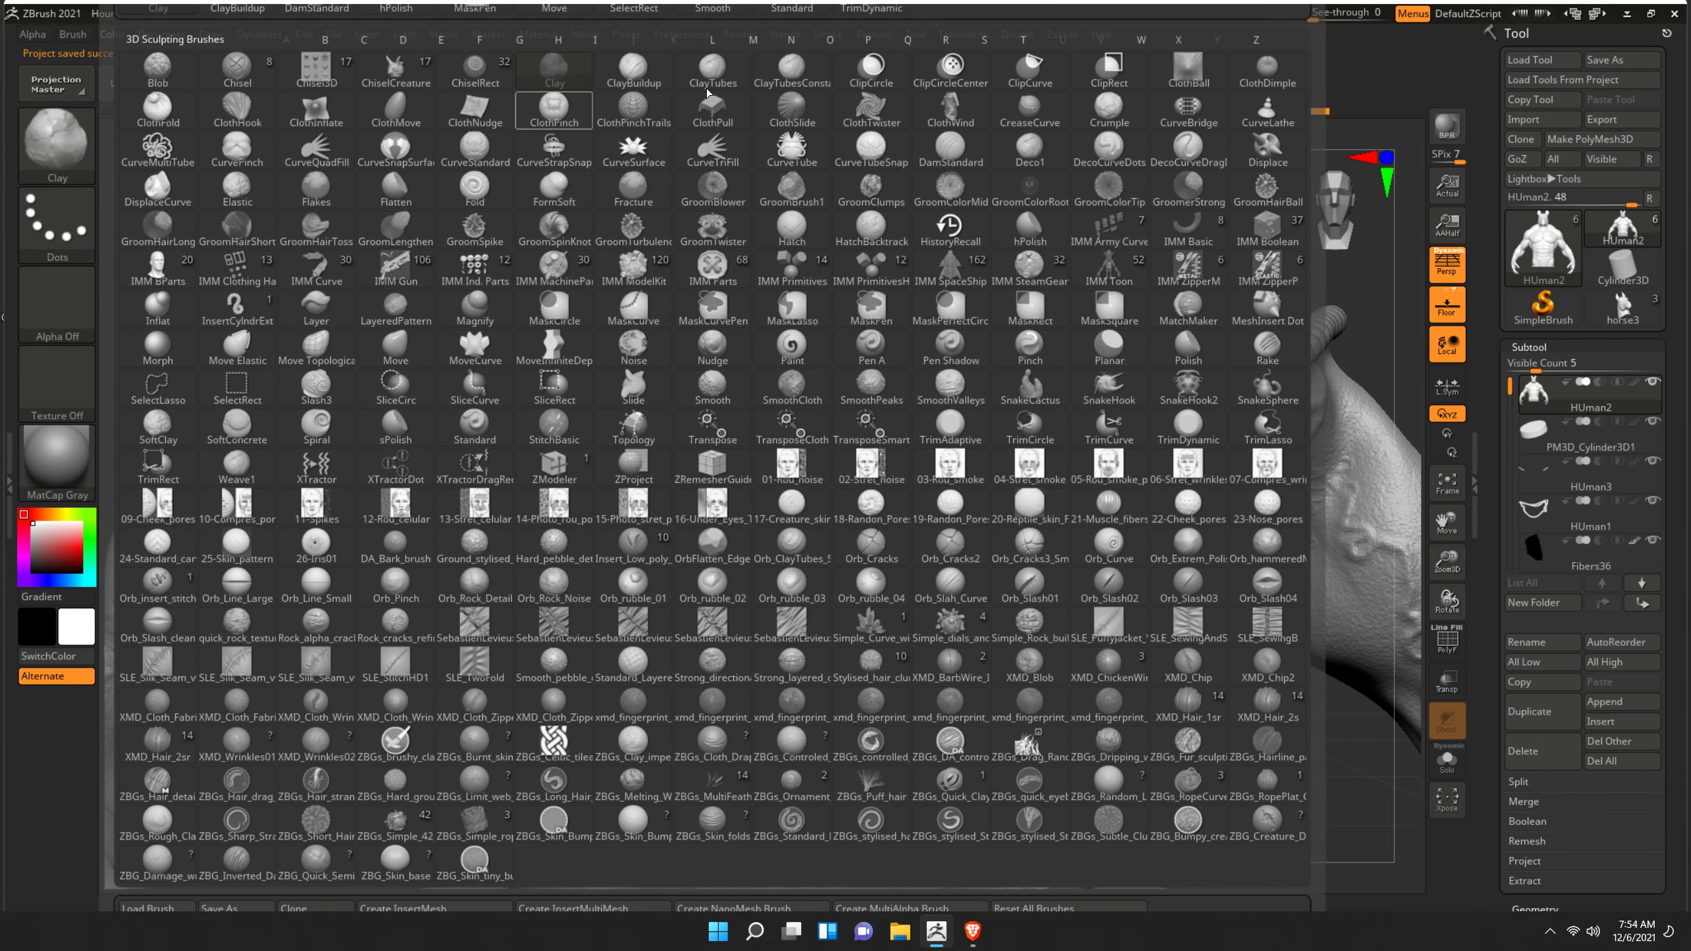
left_click(655, 77)
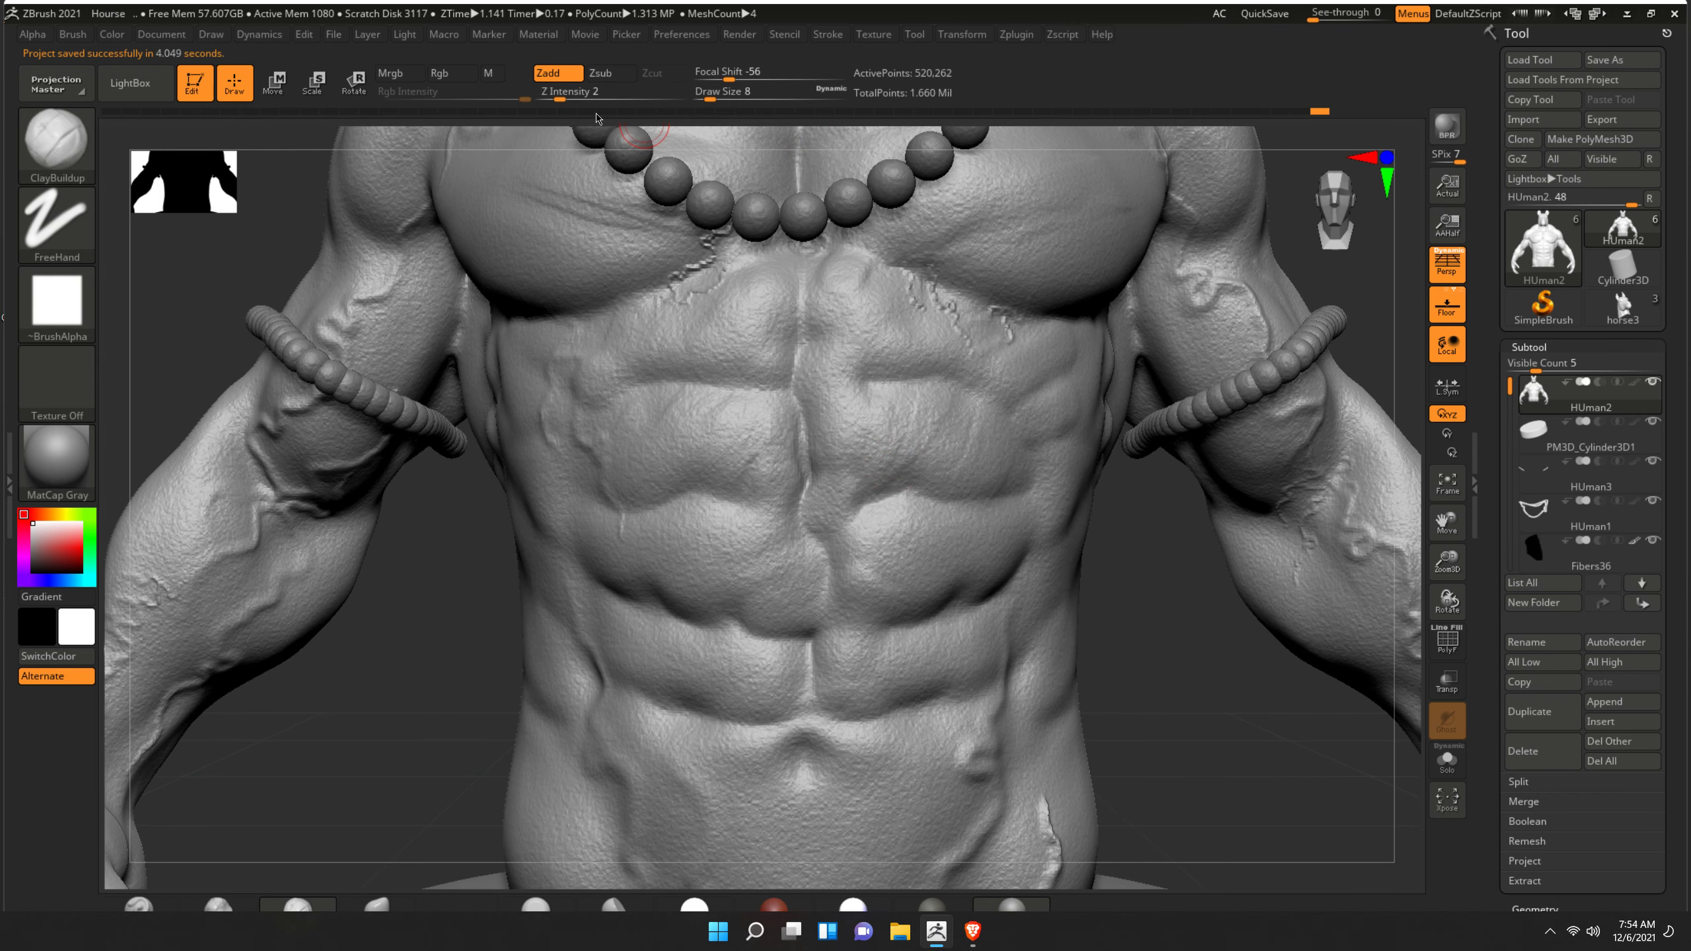
left_click(57, 140)
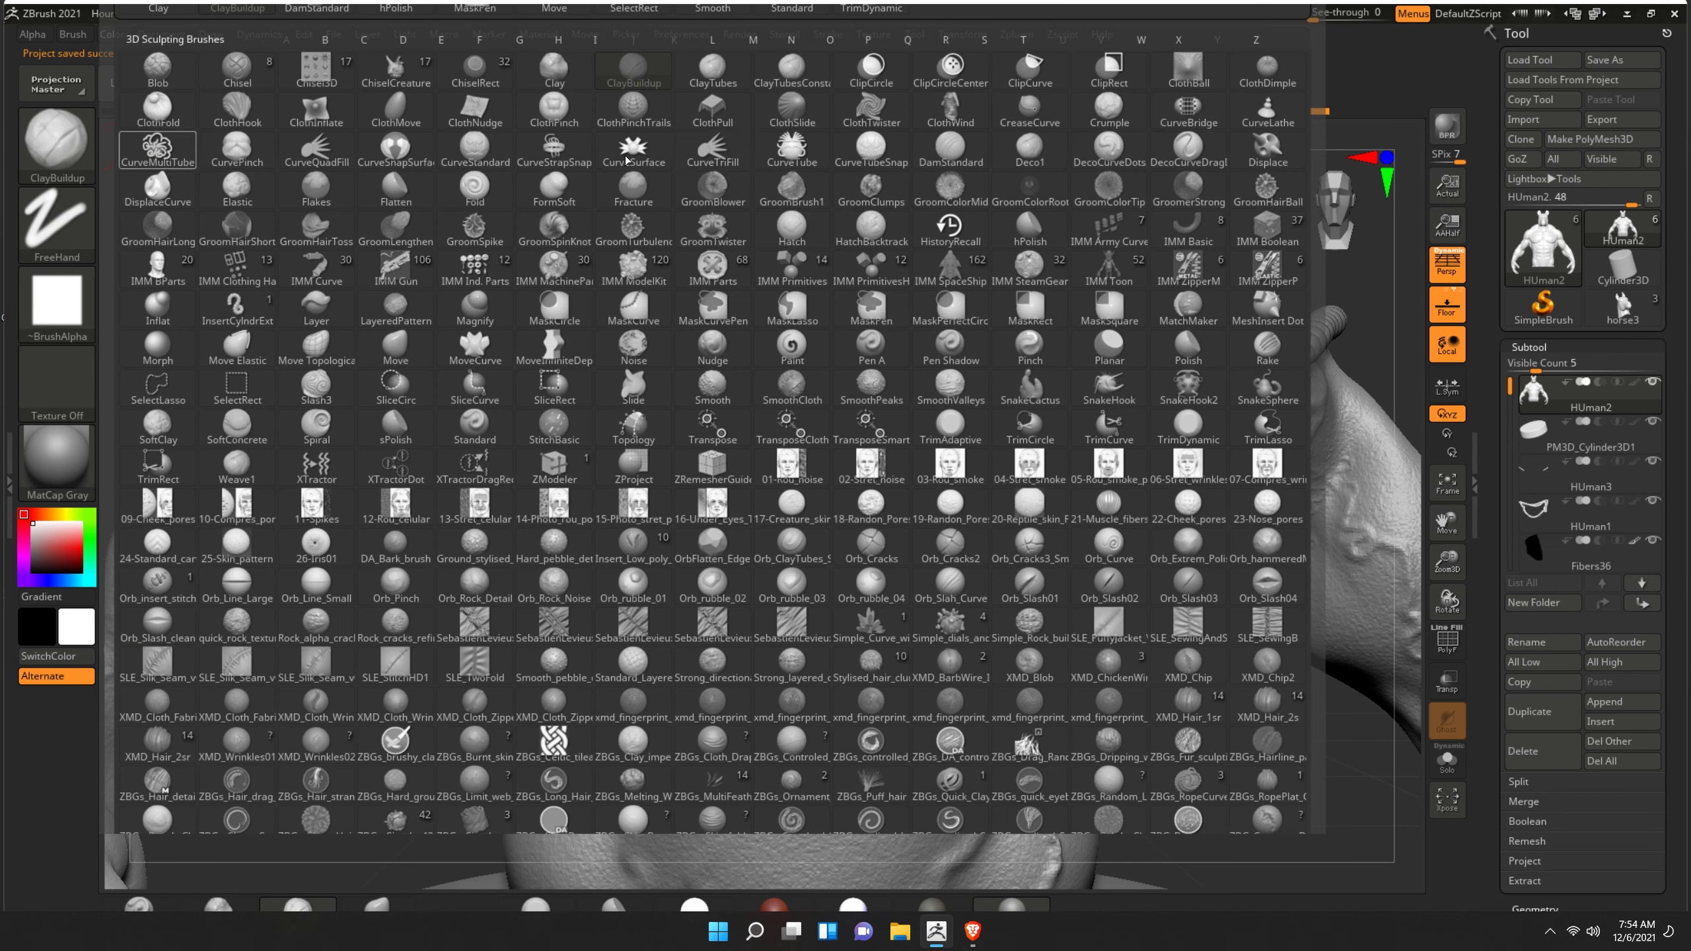
left_click(732, 78)
left_click(573, 91)
type("5")
key("Return")
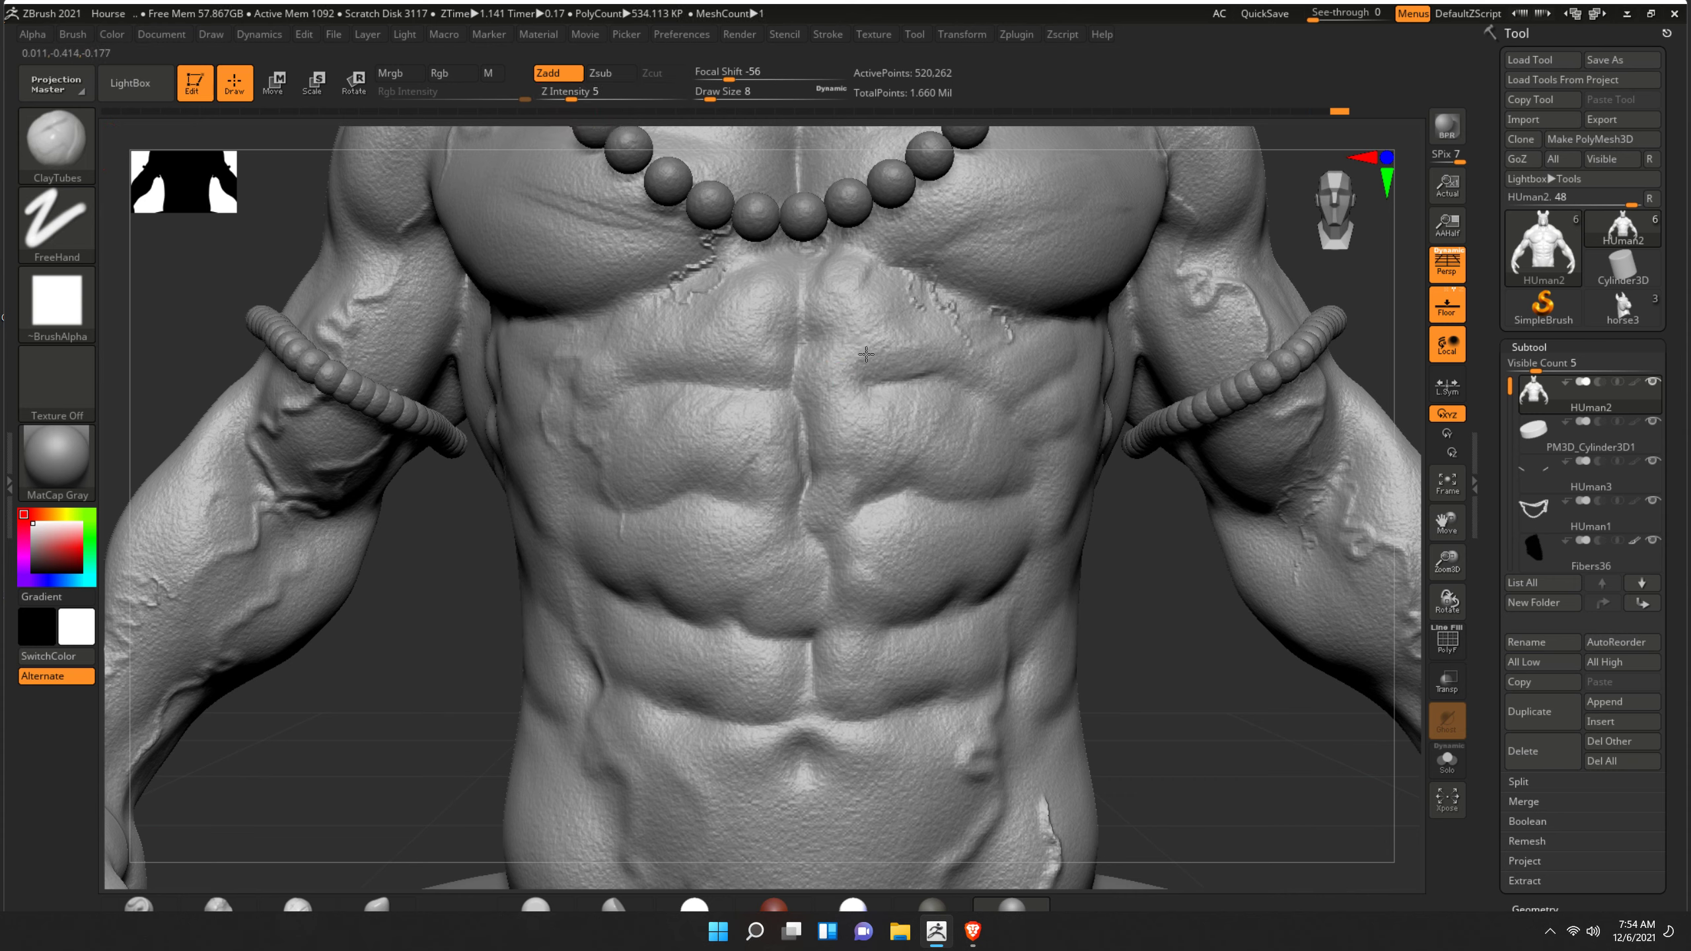
- Add light clay strokes on the chest, torso and abdomen, then bring the pedestal into view
left_click_drag(759, 320, 646, 363)
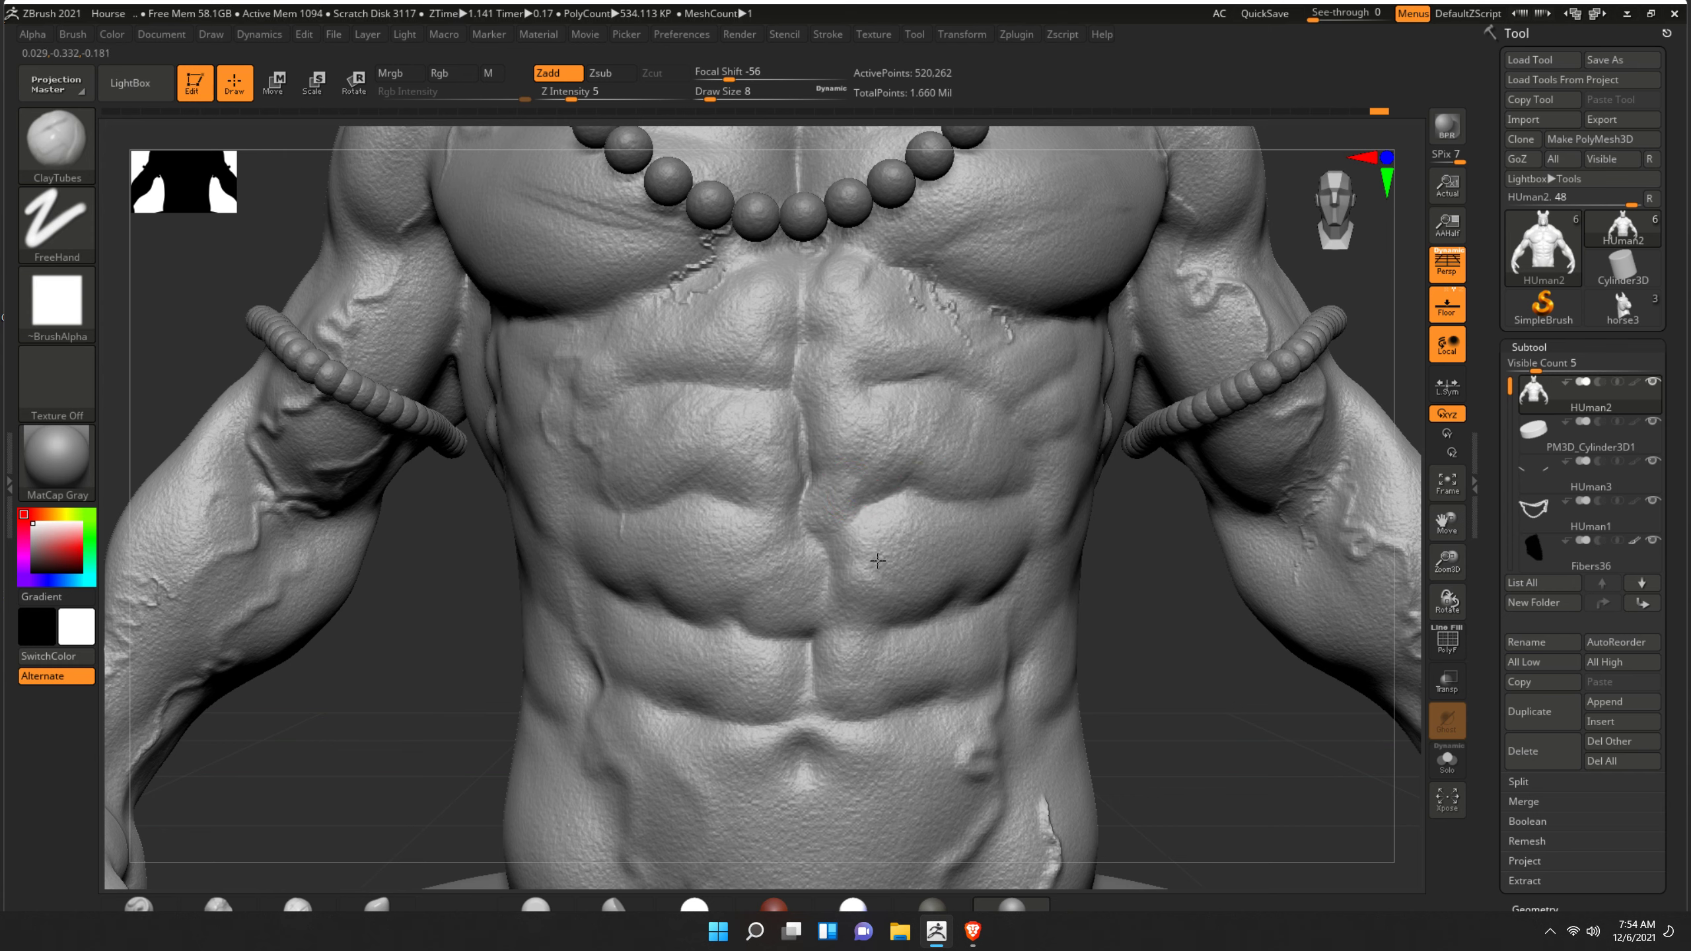
left_click_drag(922, 552, 909, 567)
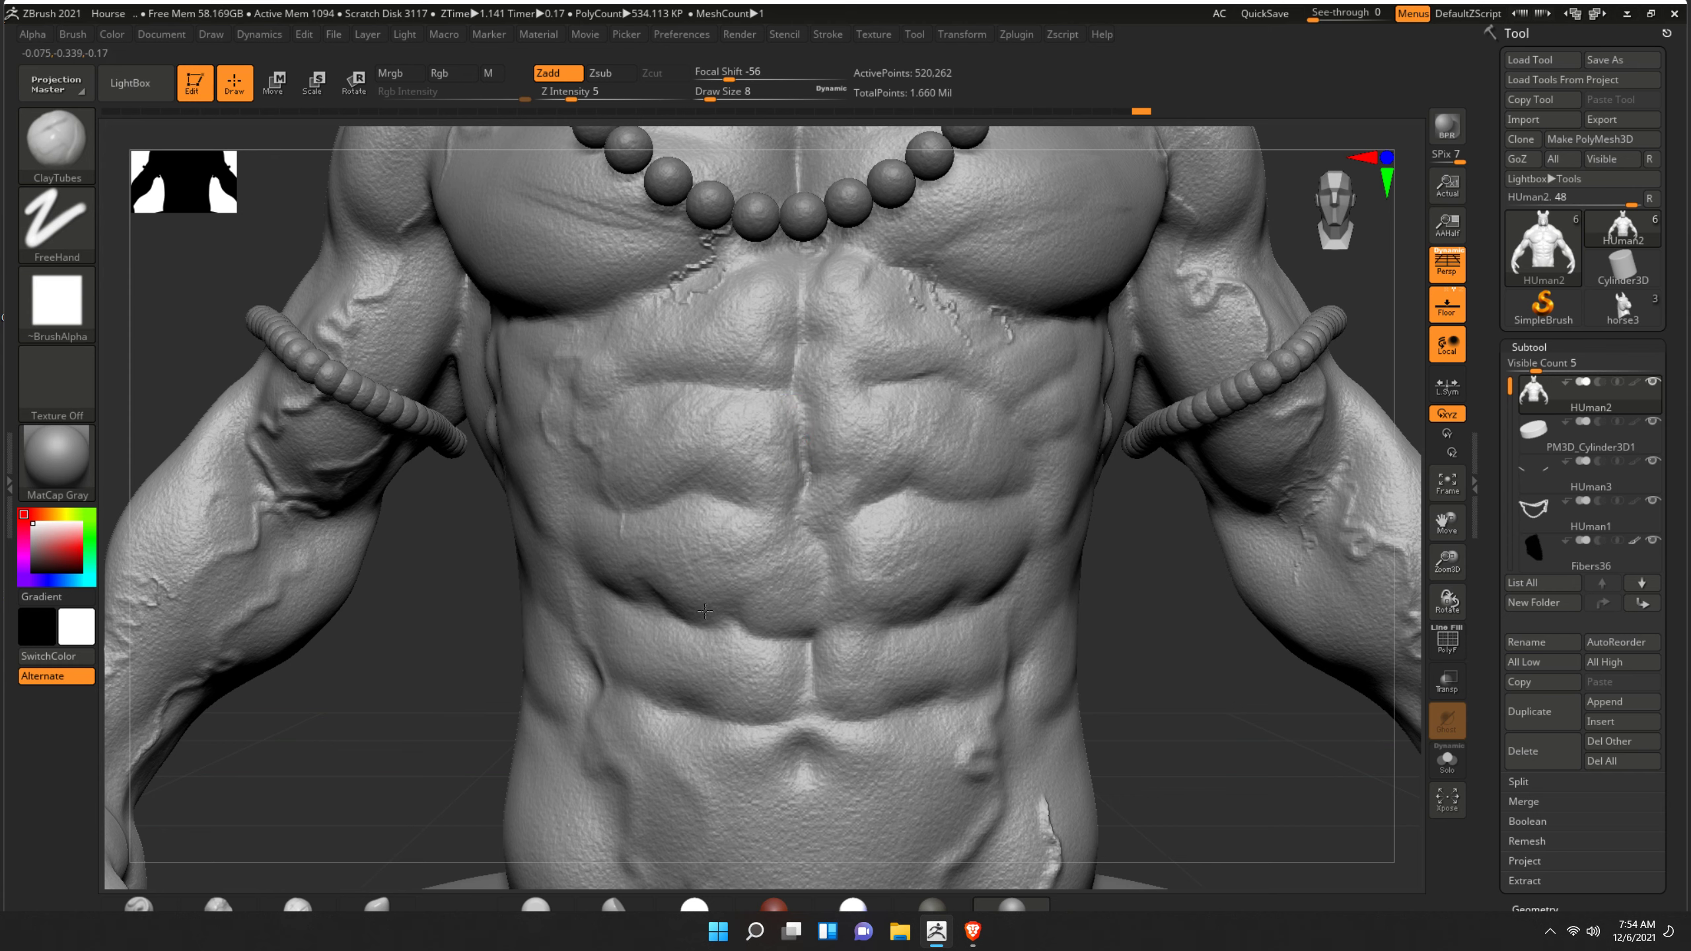
left_click_drag(805, 627, 755, 665)
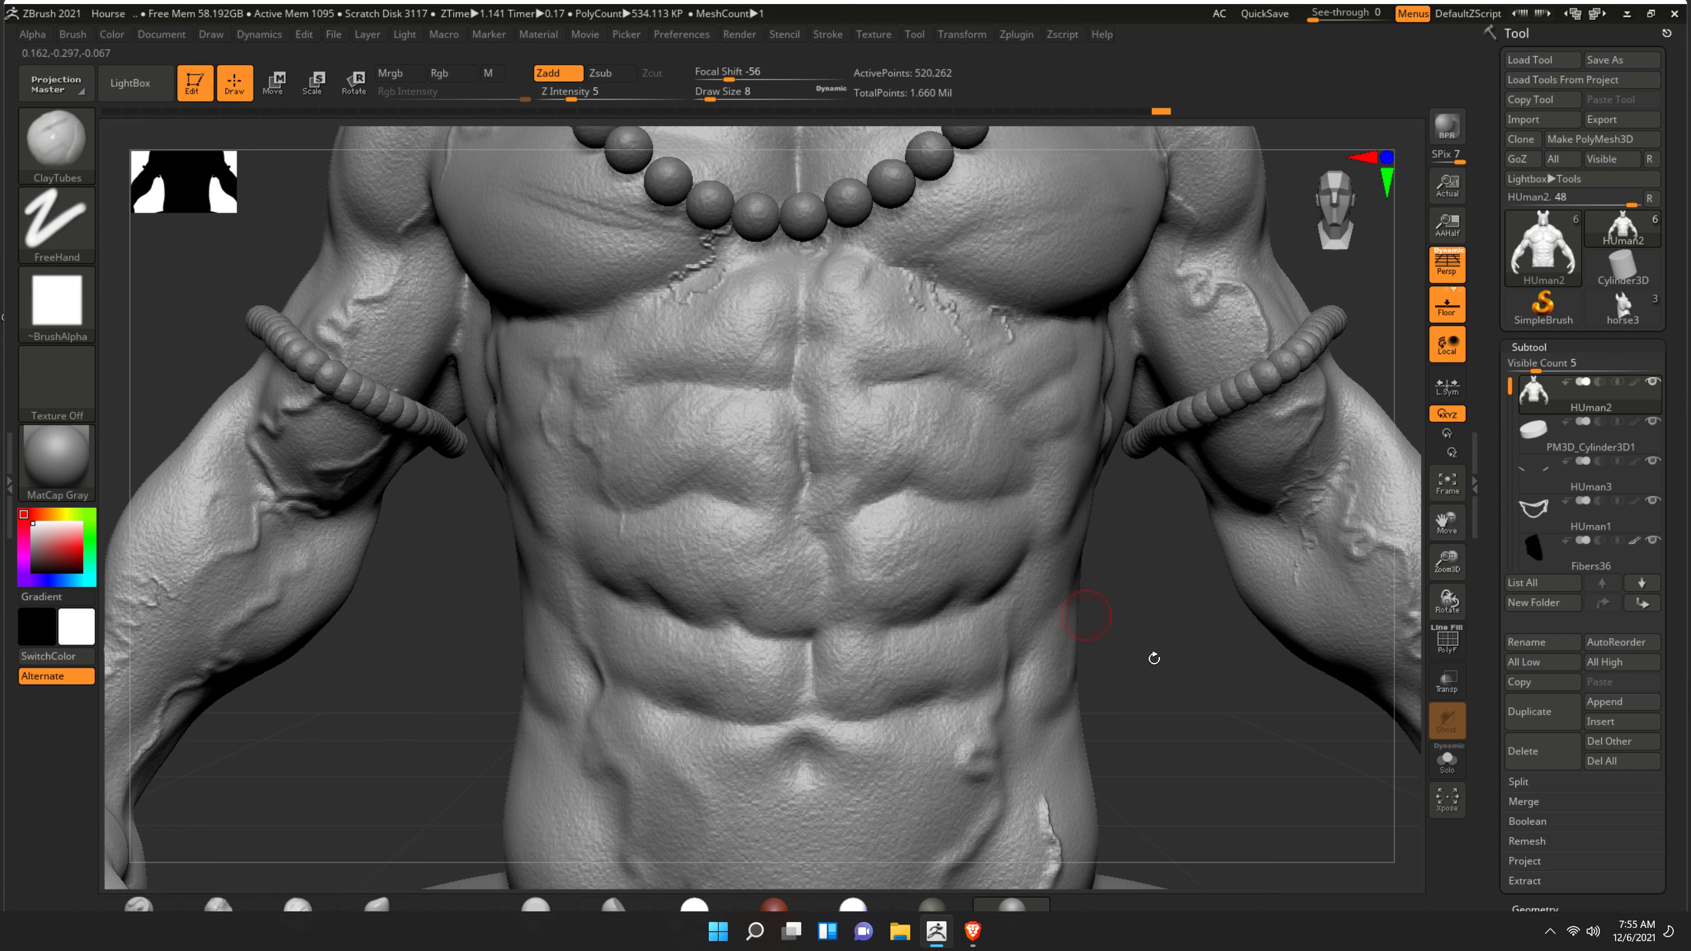
left_click_drag(1134, 511, 1127, 285, "alt")
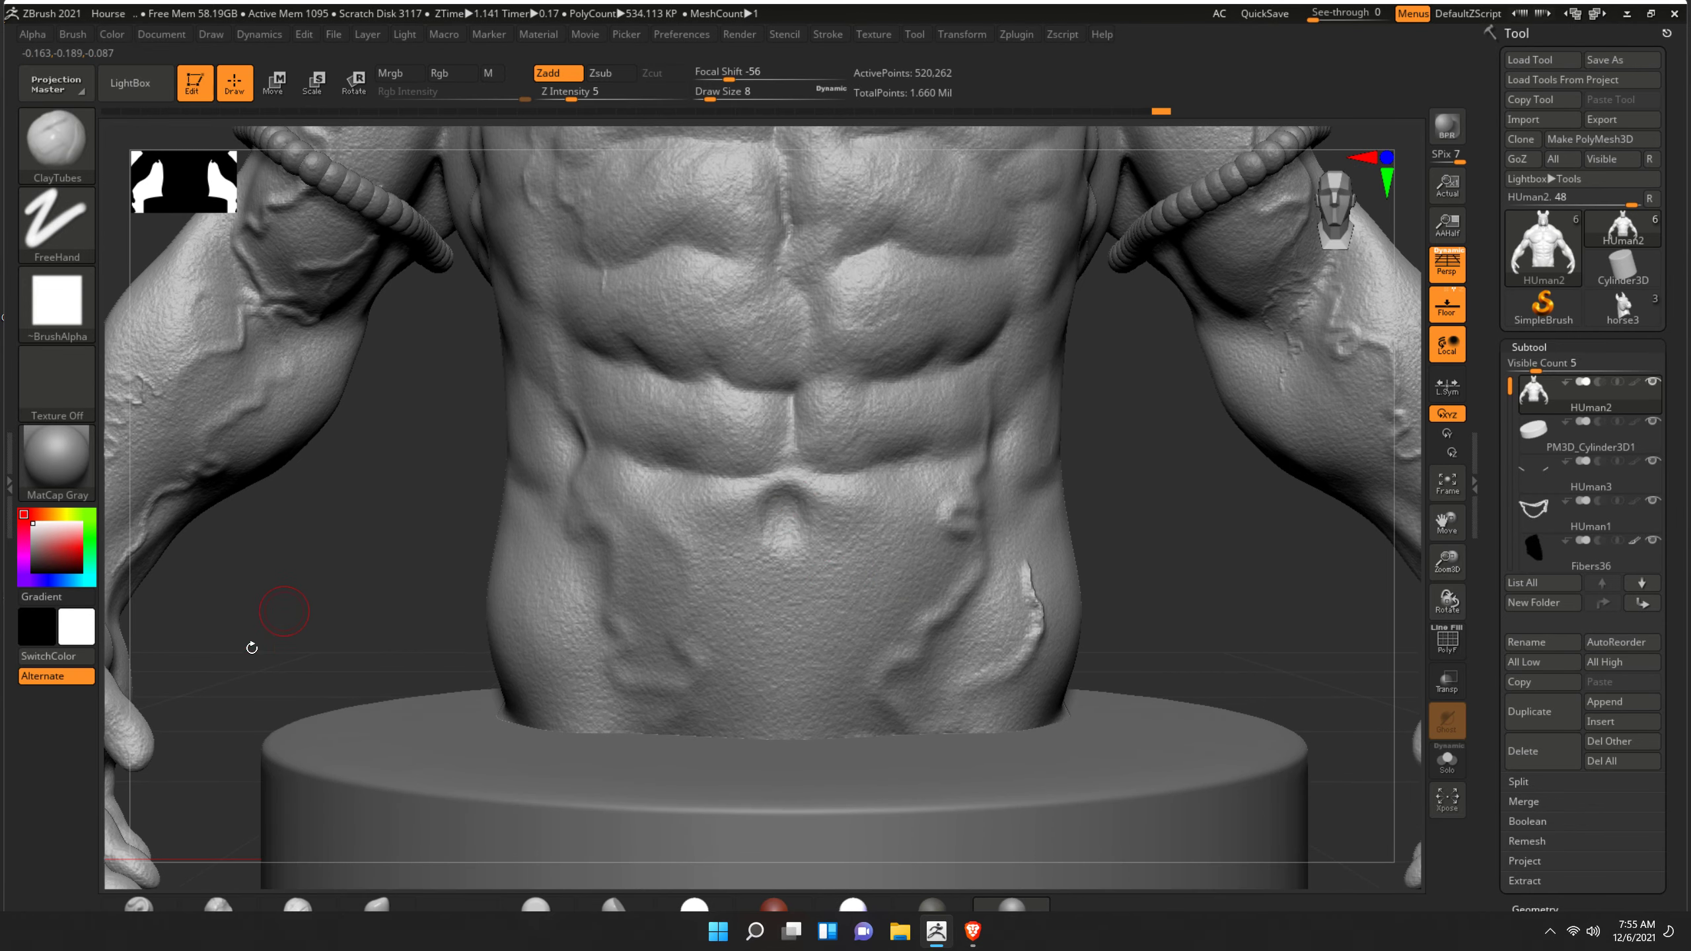
- Switch to the Inflat brush with a DragRect stroke
left_click(83, 170)
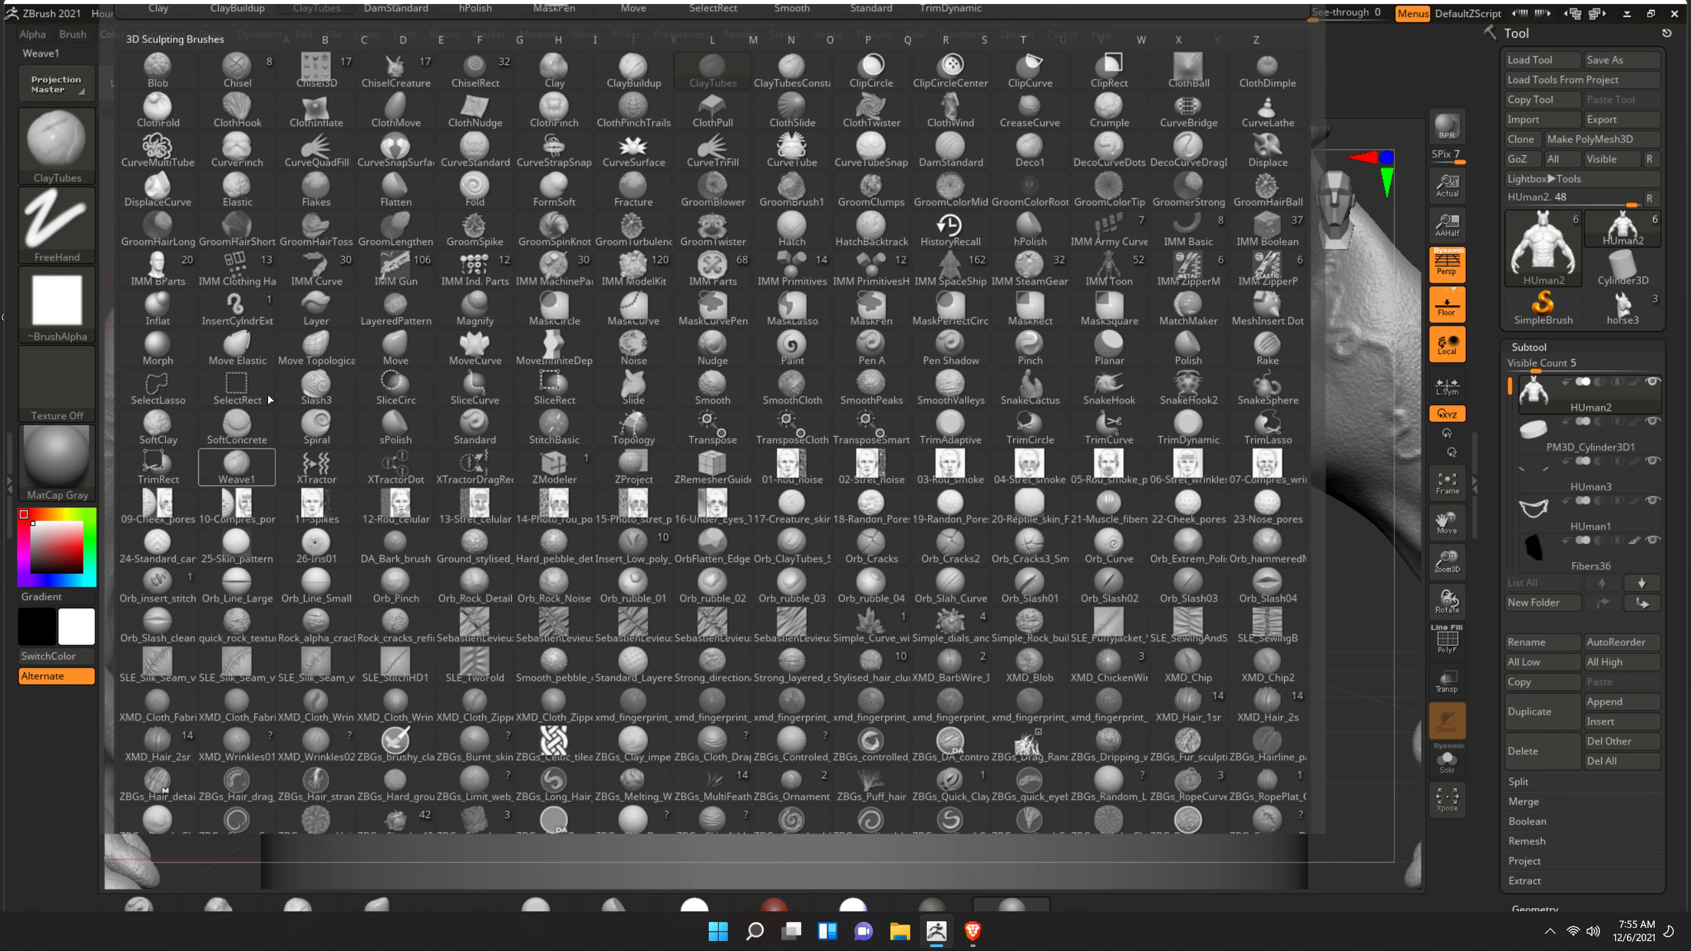
left_click(165, 319)
left_click(57, 223)
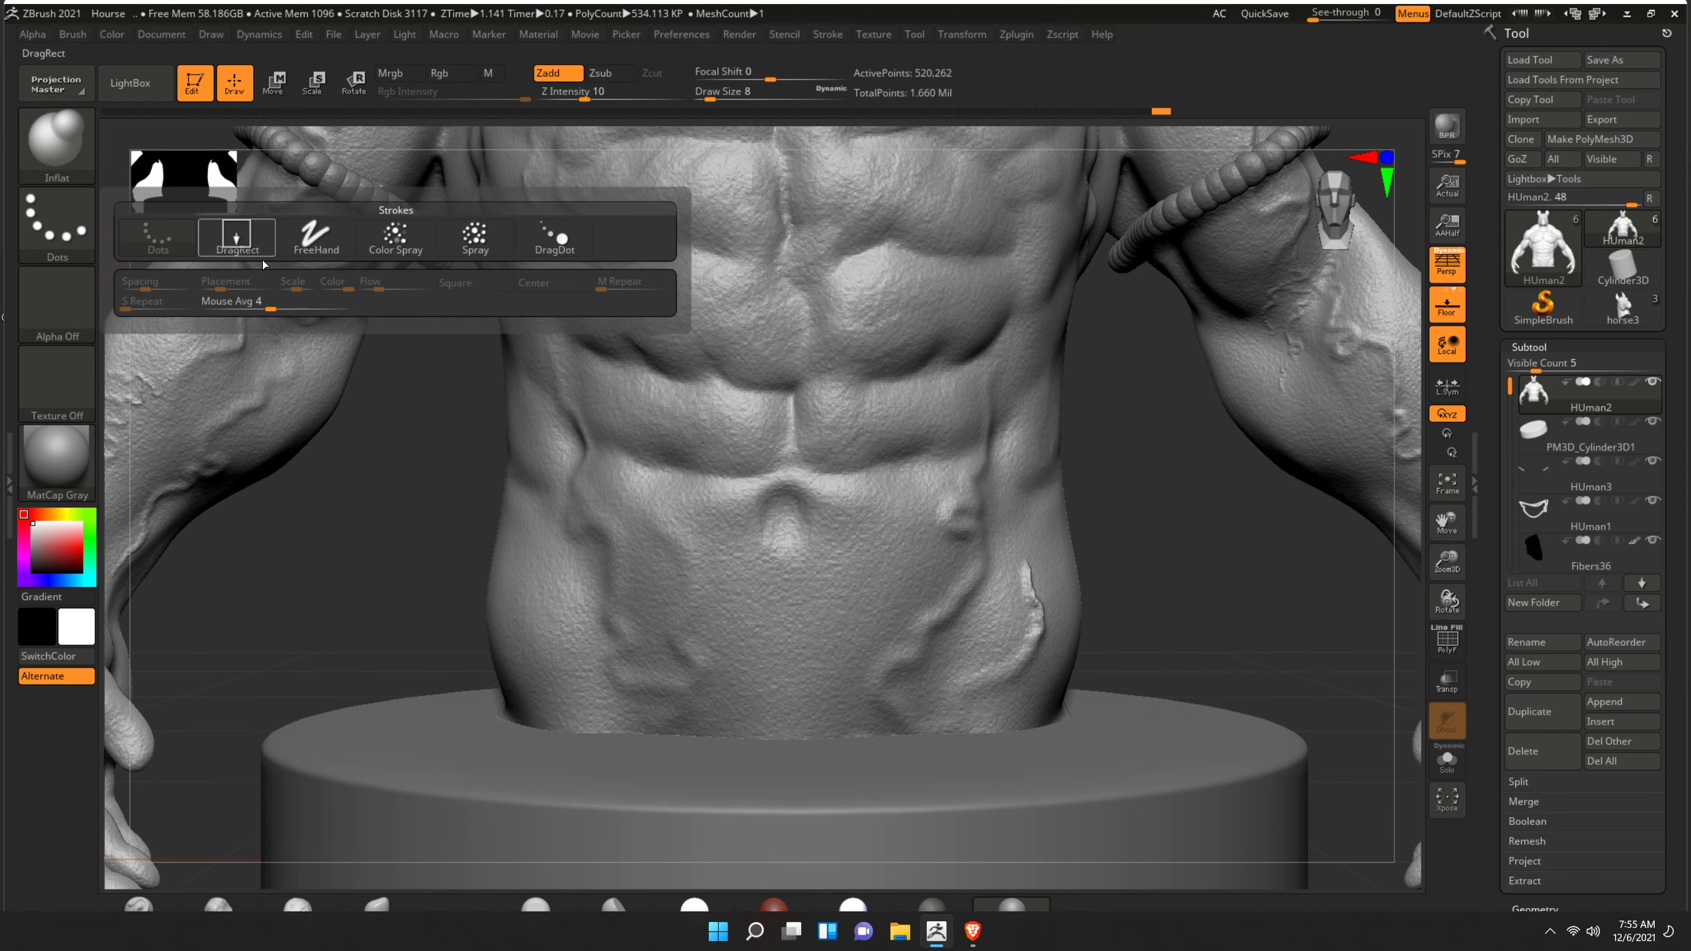
left_click(235, 237)
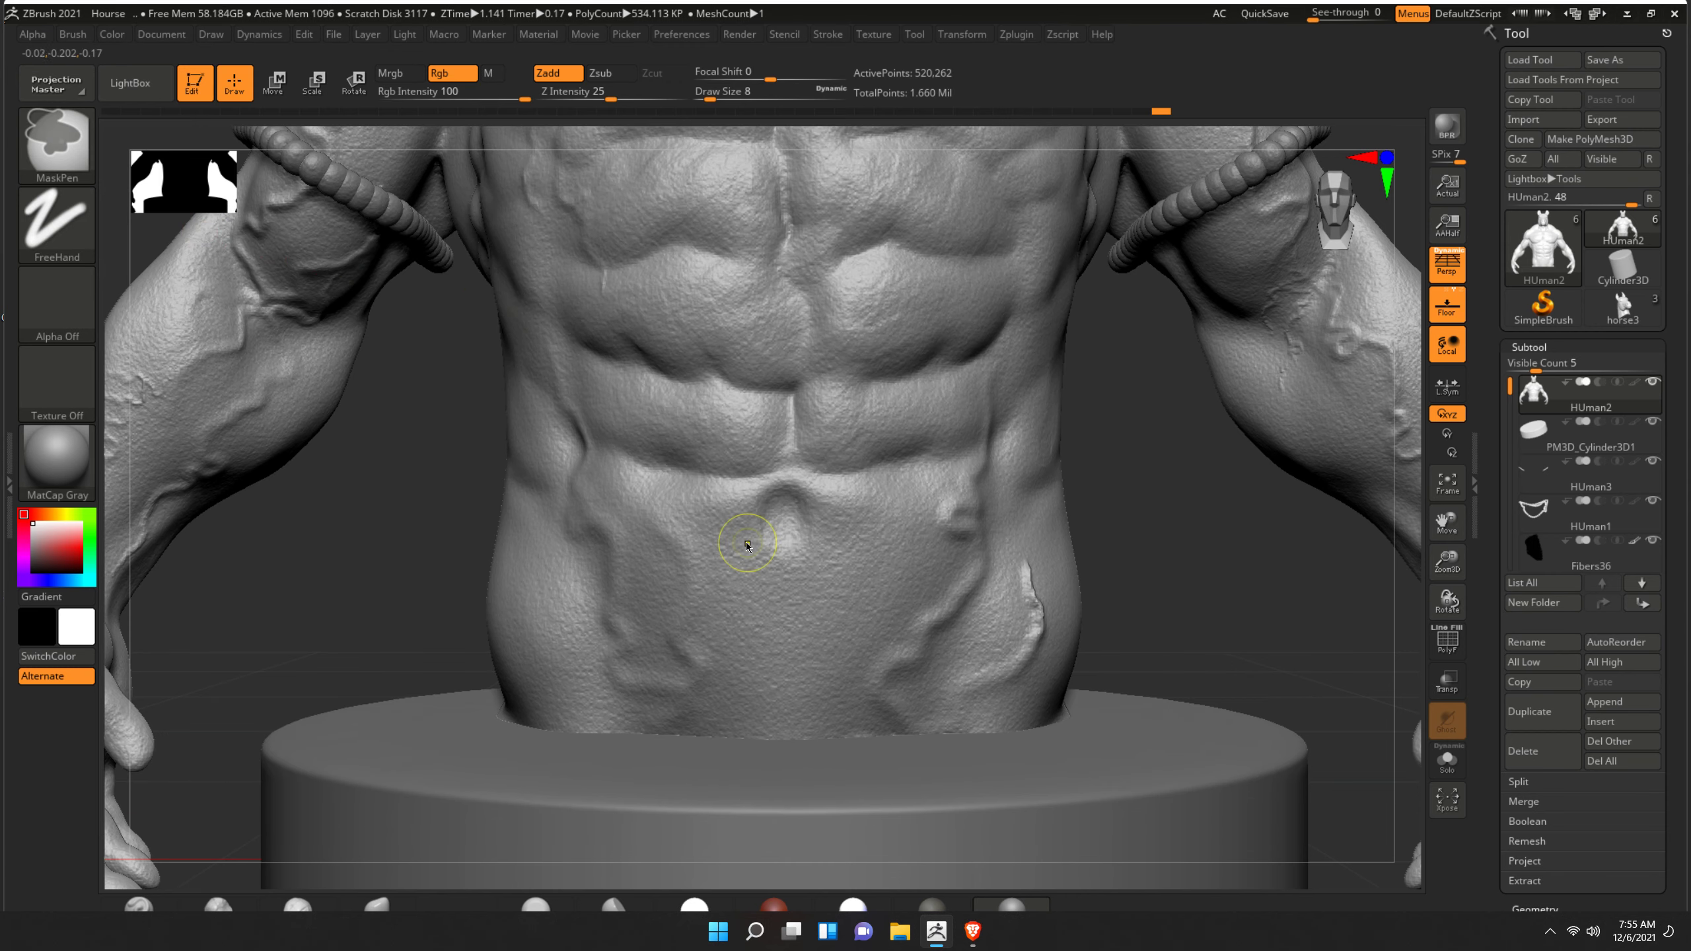
- Save the project over the existing Hourse file
key("ctrl+s")
left_click(706, 452)
left_click(867, 464)
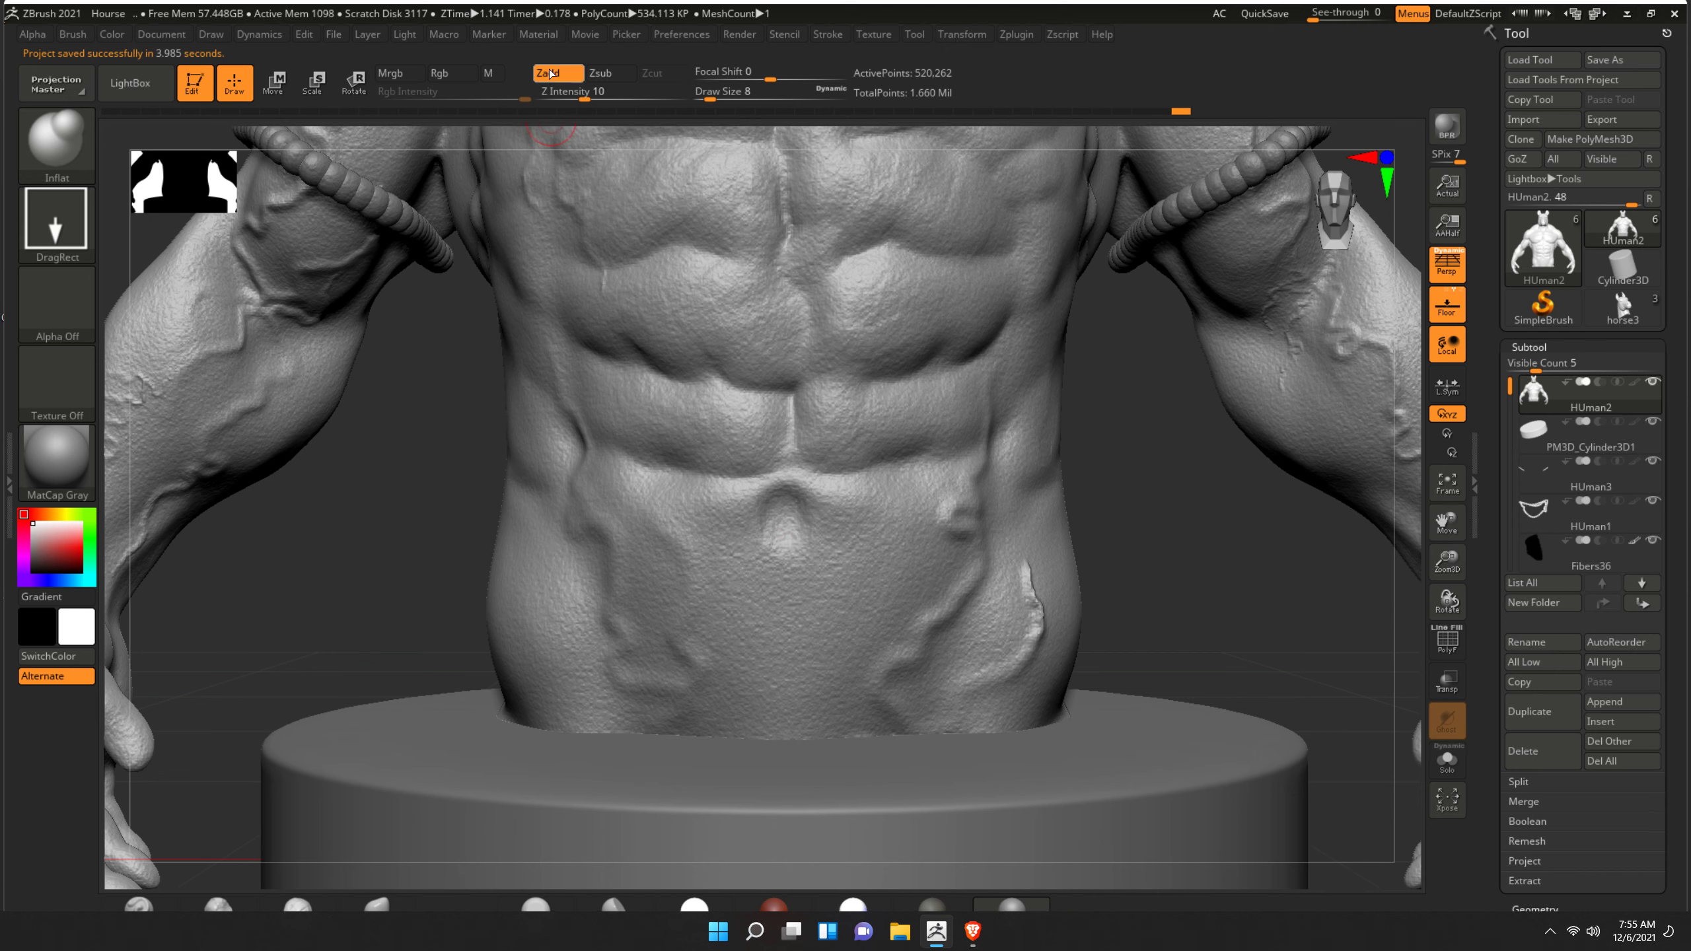
- Raise Z Intensity and drag out a navel after undoing two trial attempts
left_click_drag(585, 99, 682, 99)
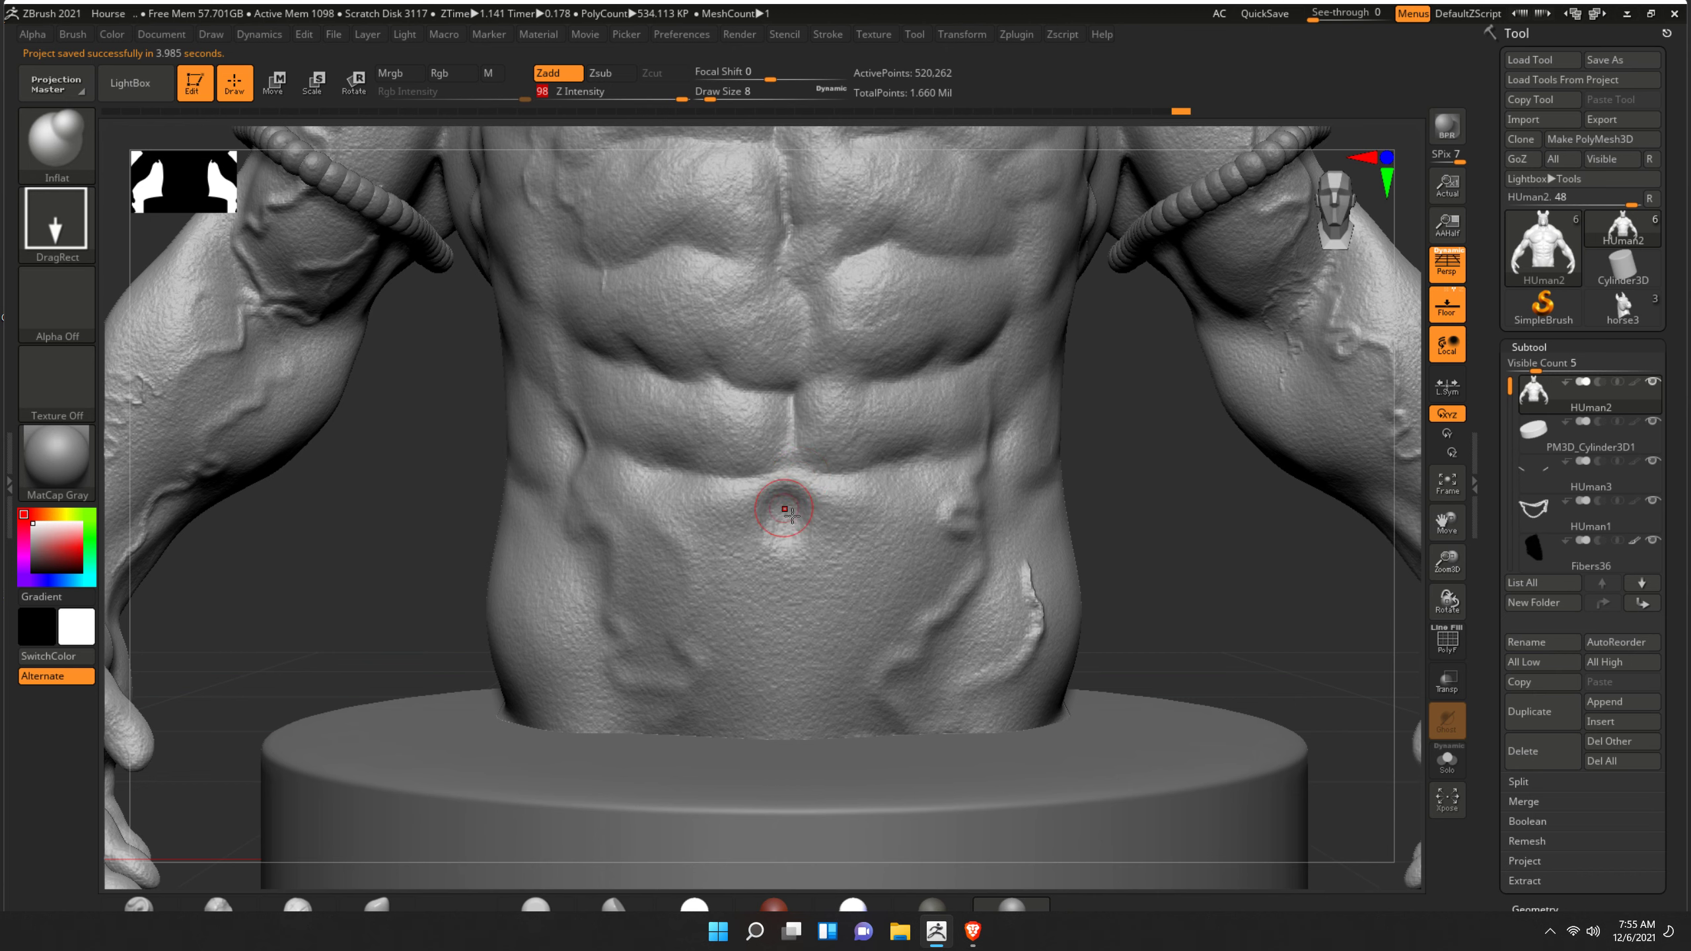
left_click_drag(785, 510, 798, 576)
key("ctrl+z")
left_click_drag(790, 509, 792, 553)
key("ctrl+z")
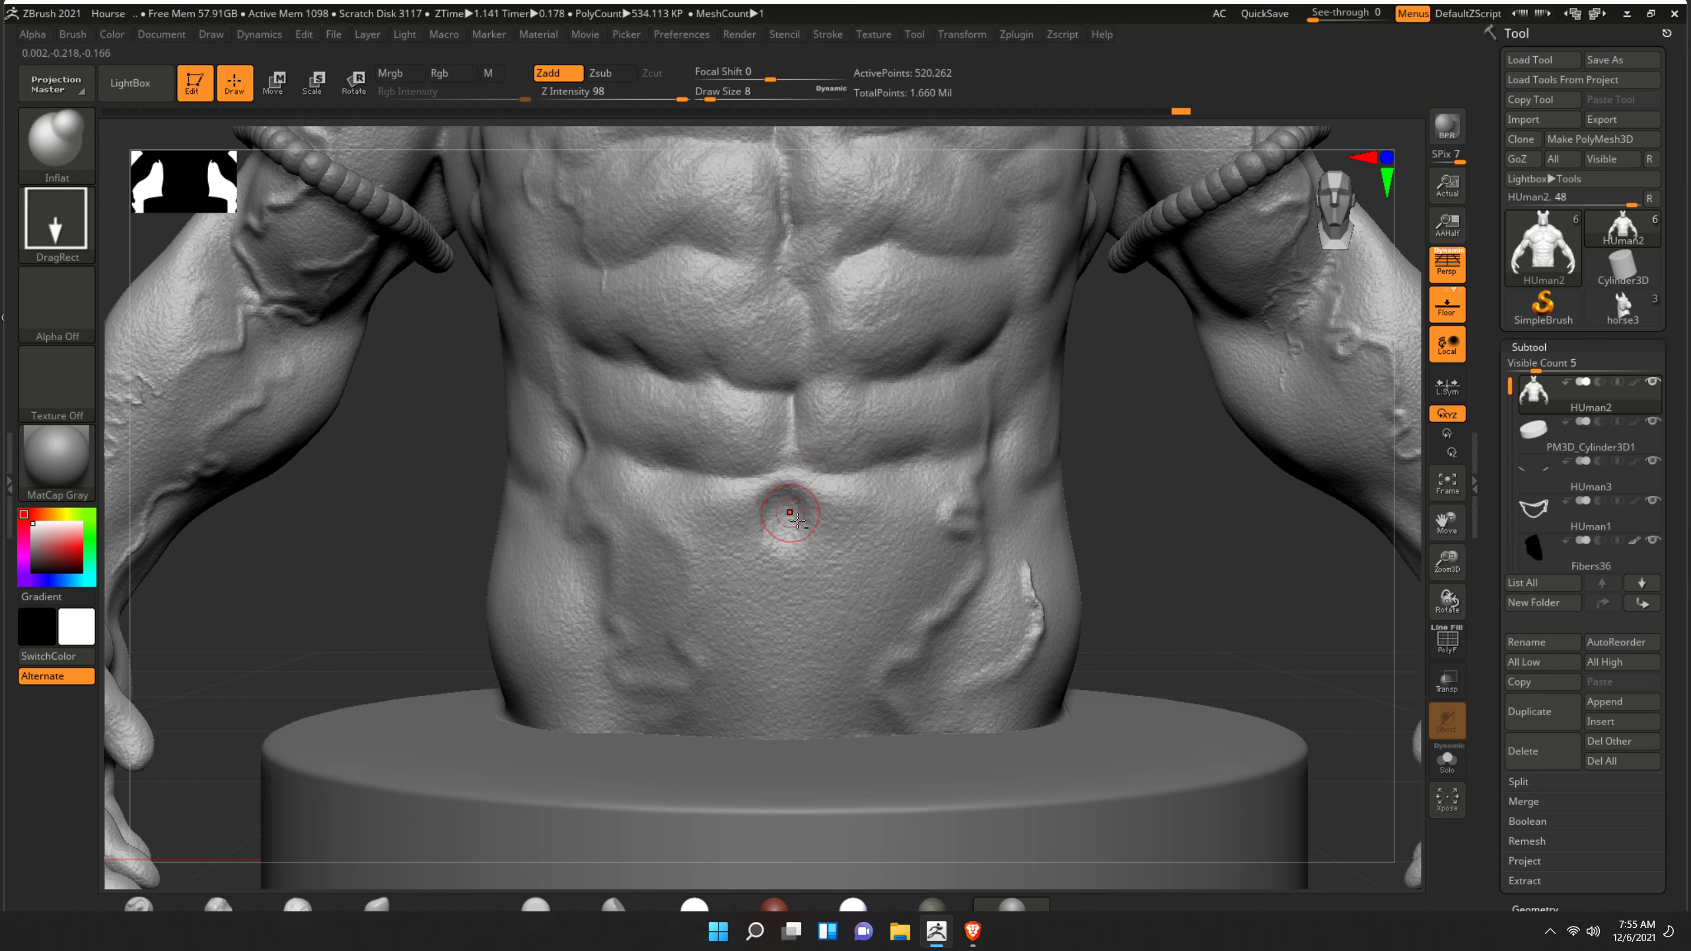
left_click_drag(797, 544, 795, 547)
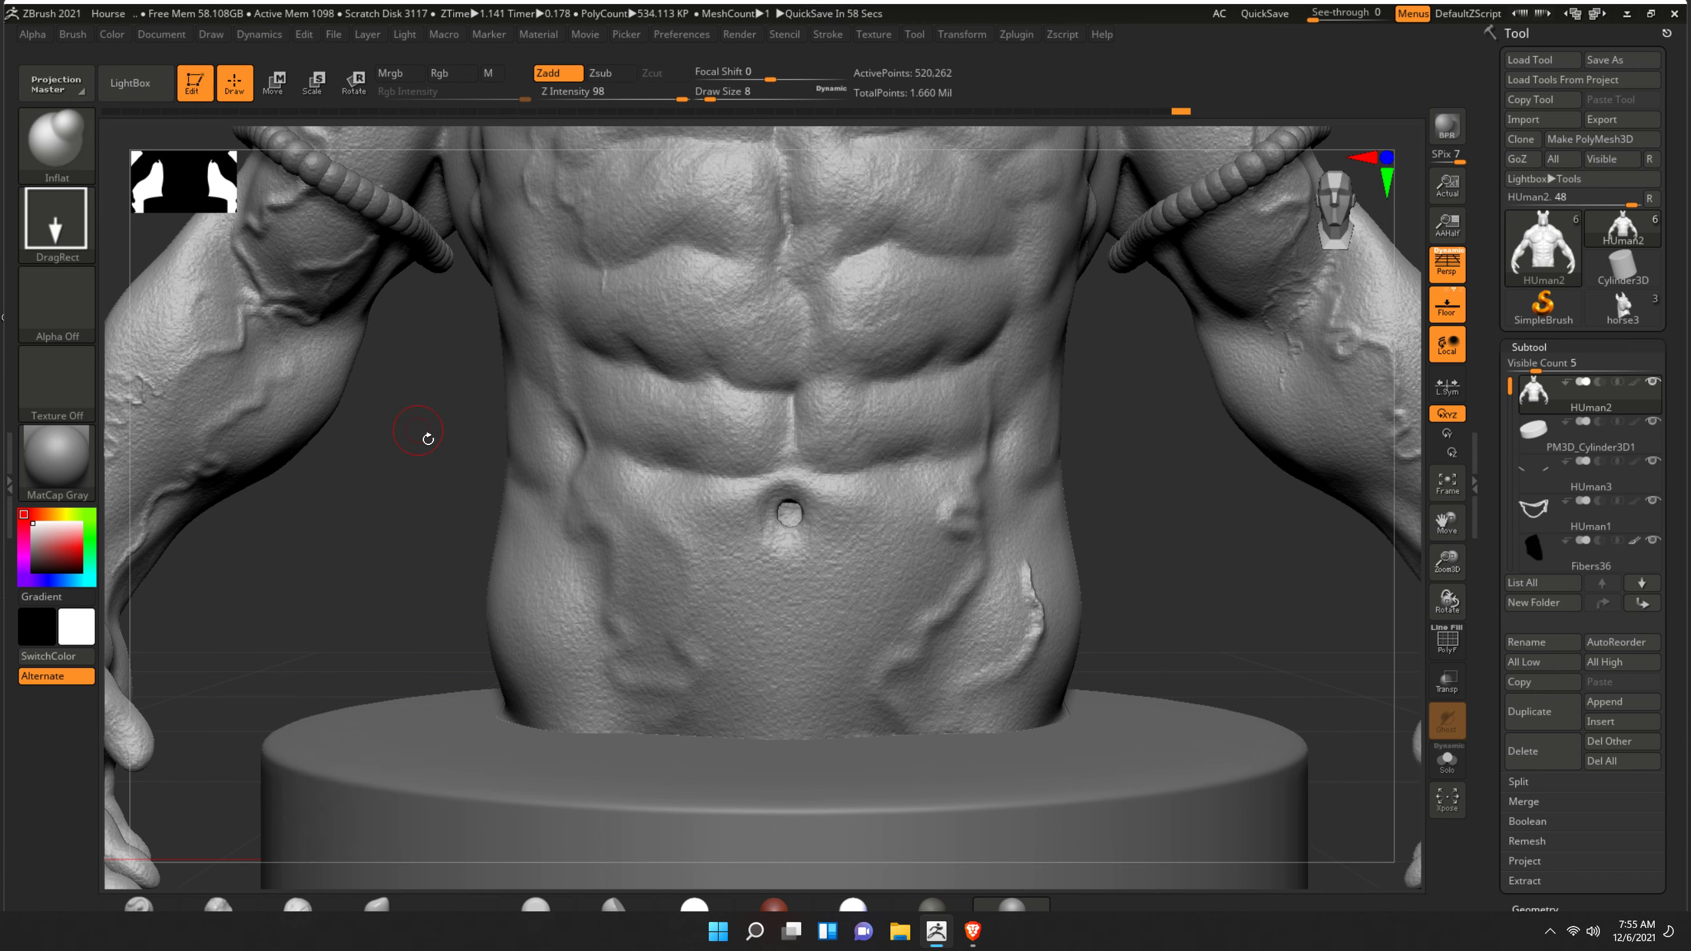
- Reshape and smooth the navel with the Move brush and smoothing passes
left_click(389, 897)
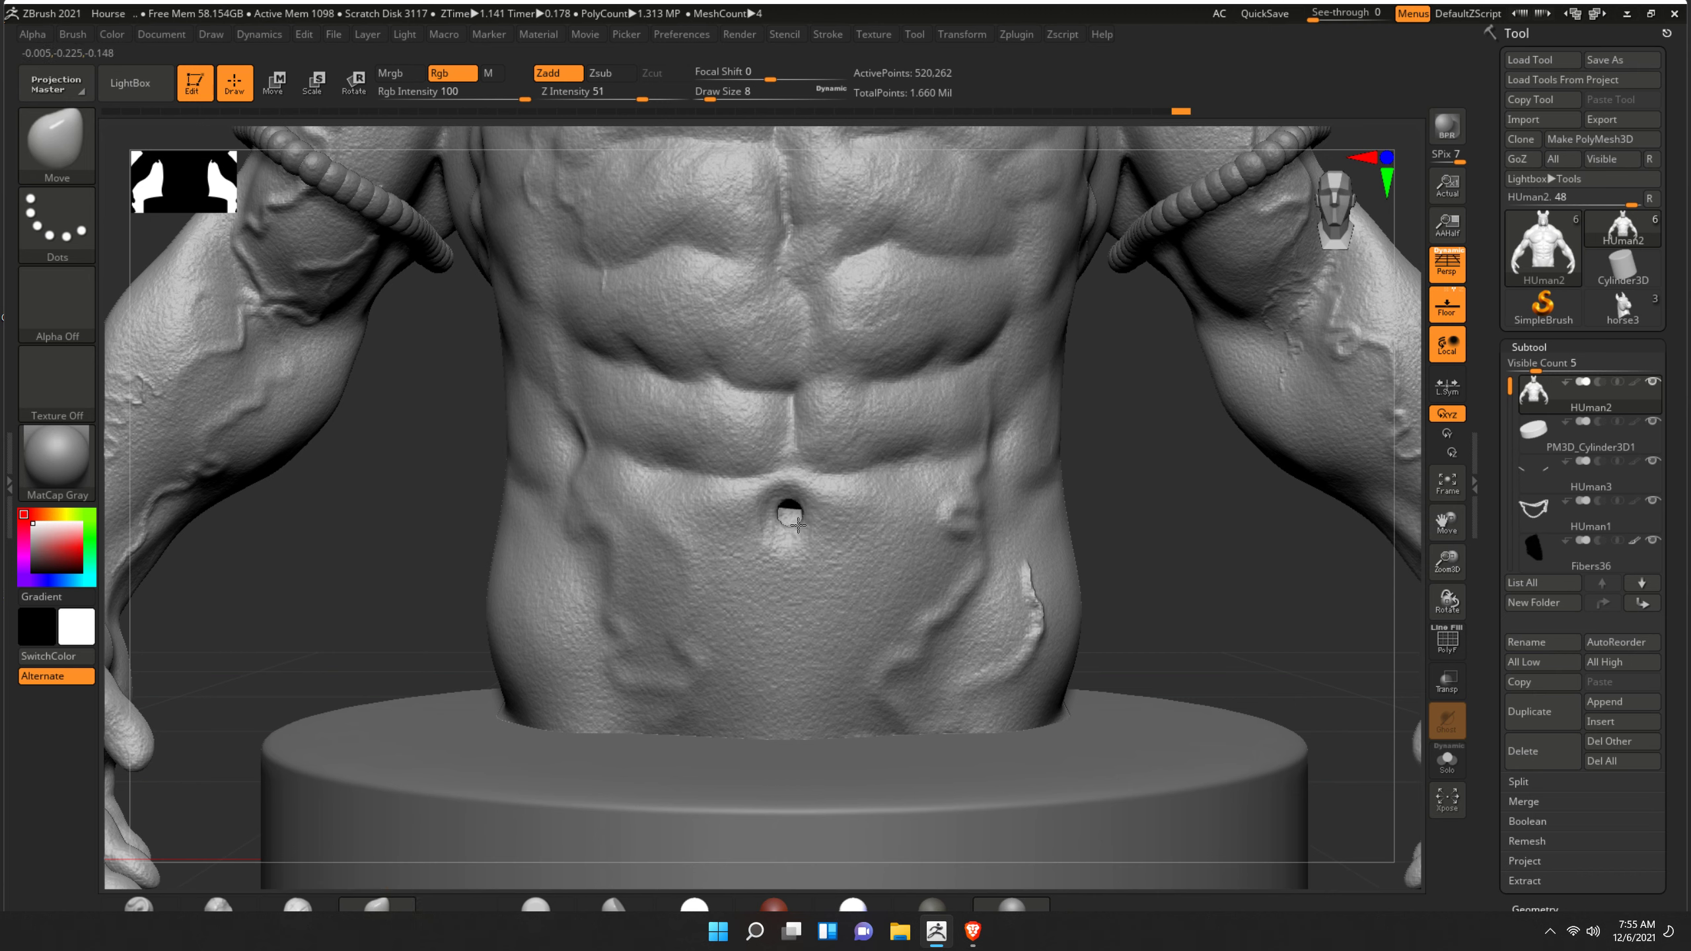
key("shift")
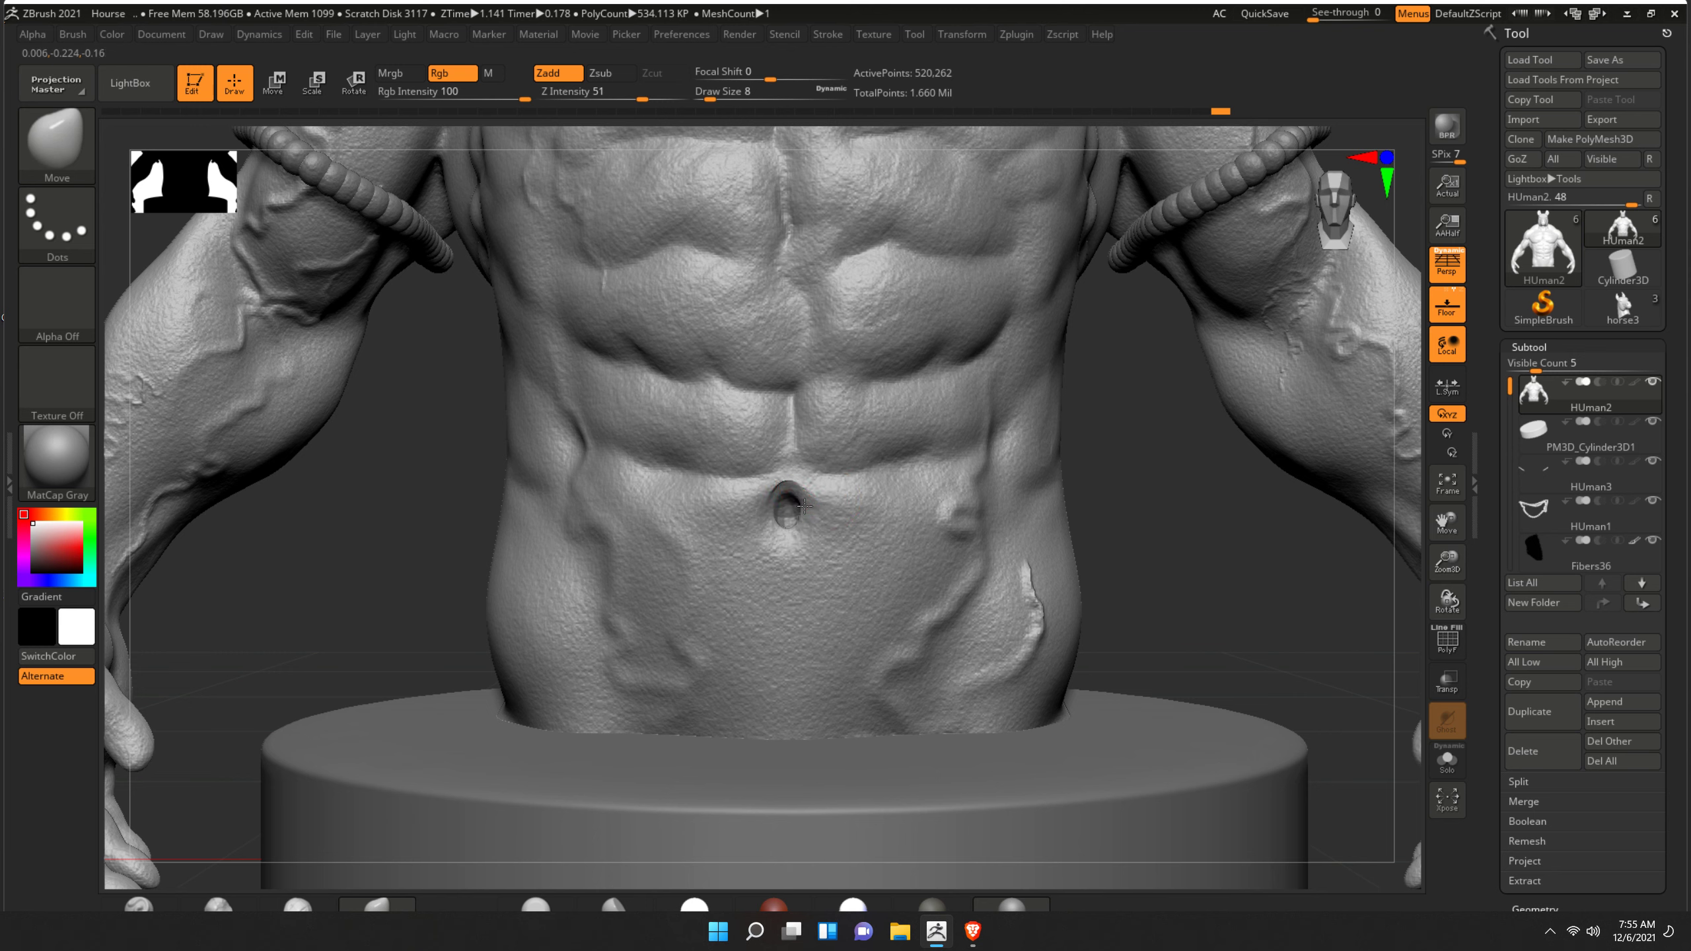
key("shift")
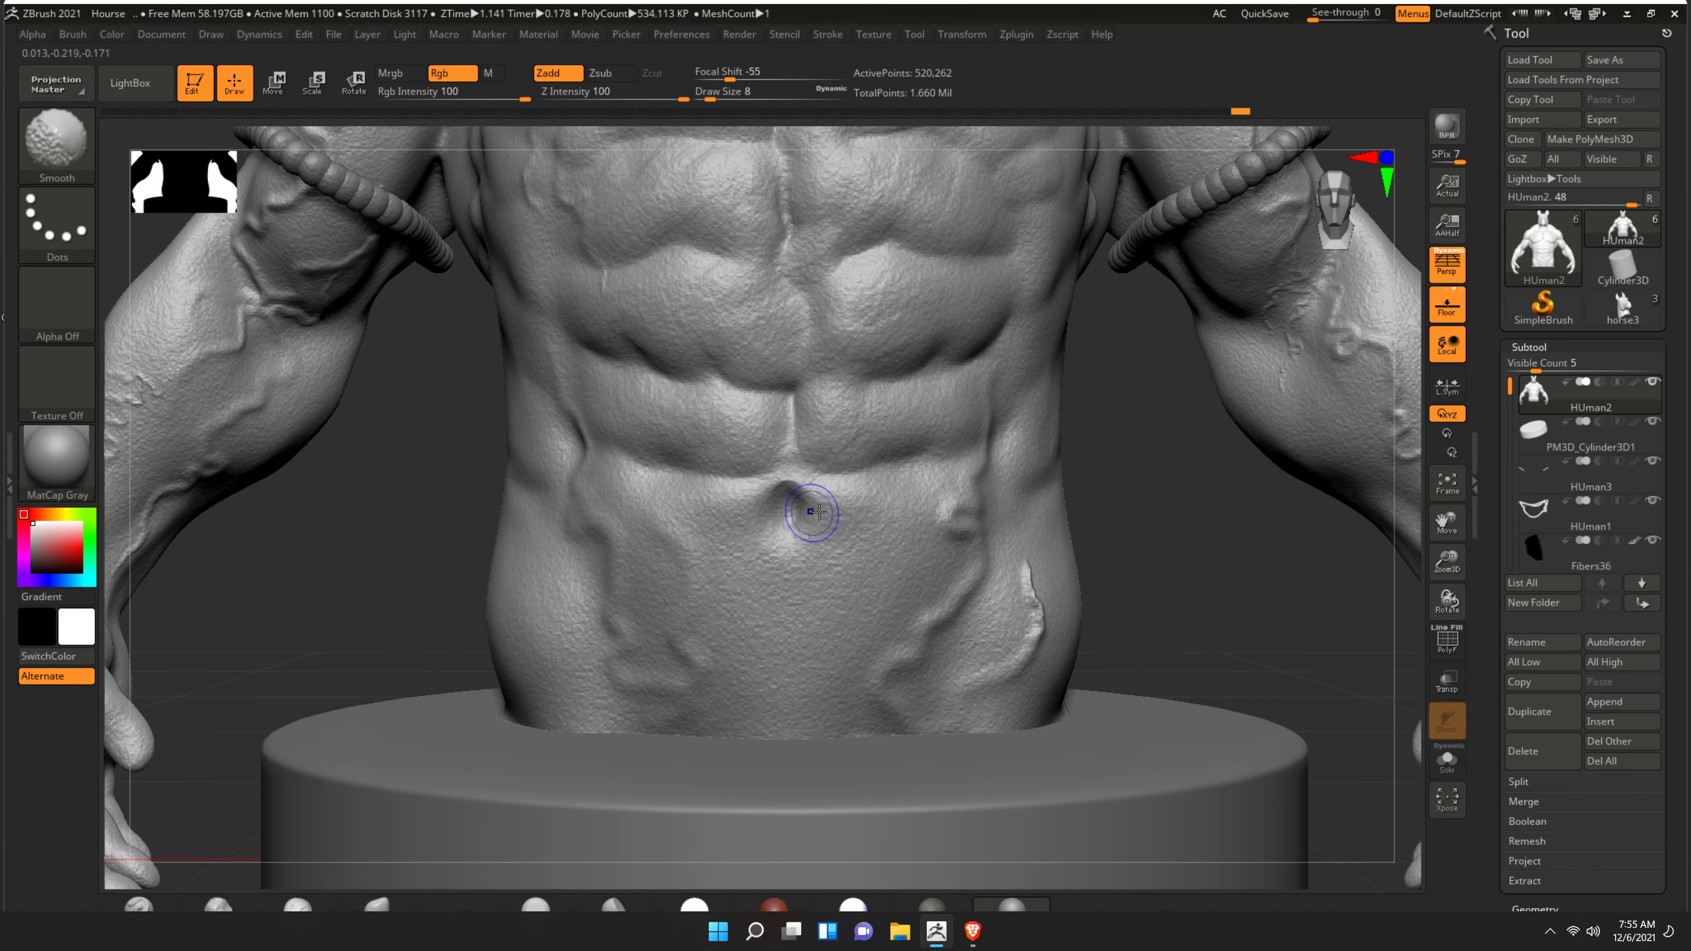
key("ctrl")
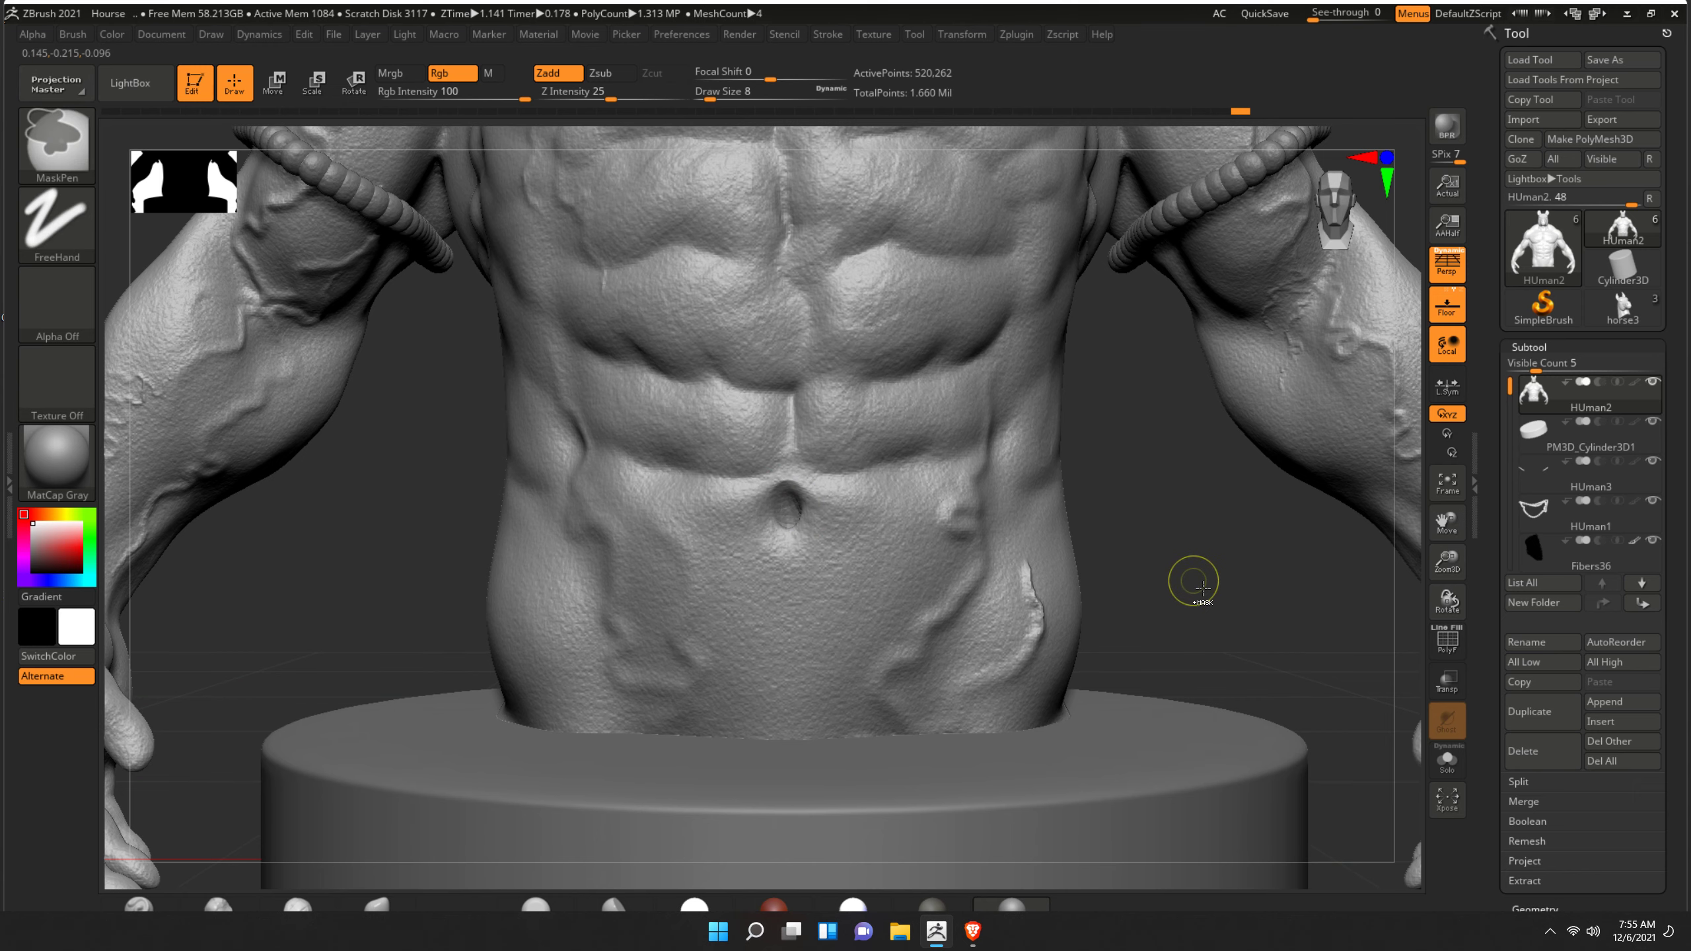
key("ctrl")
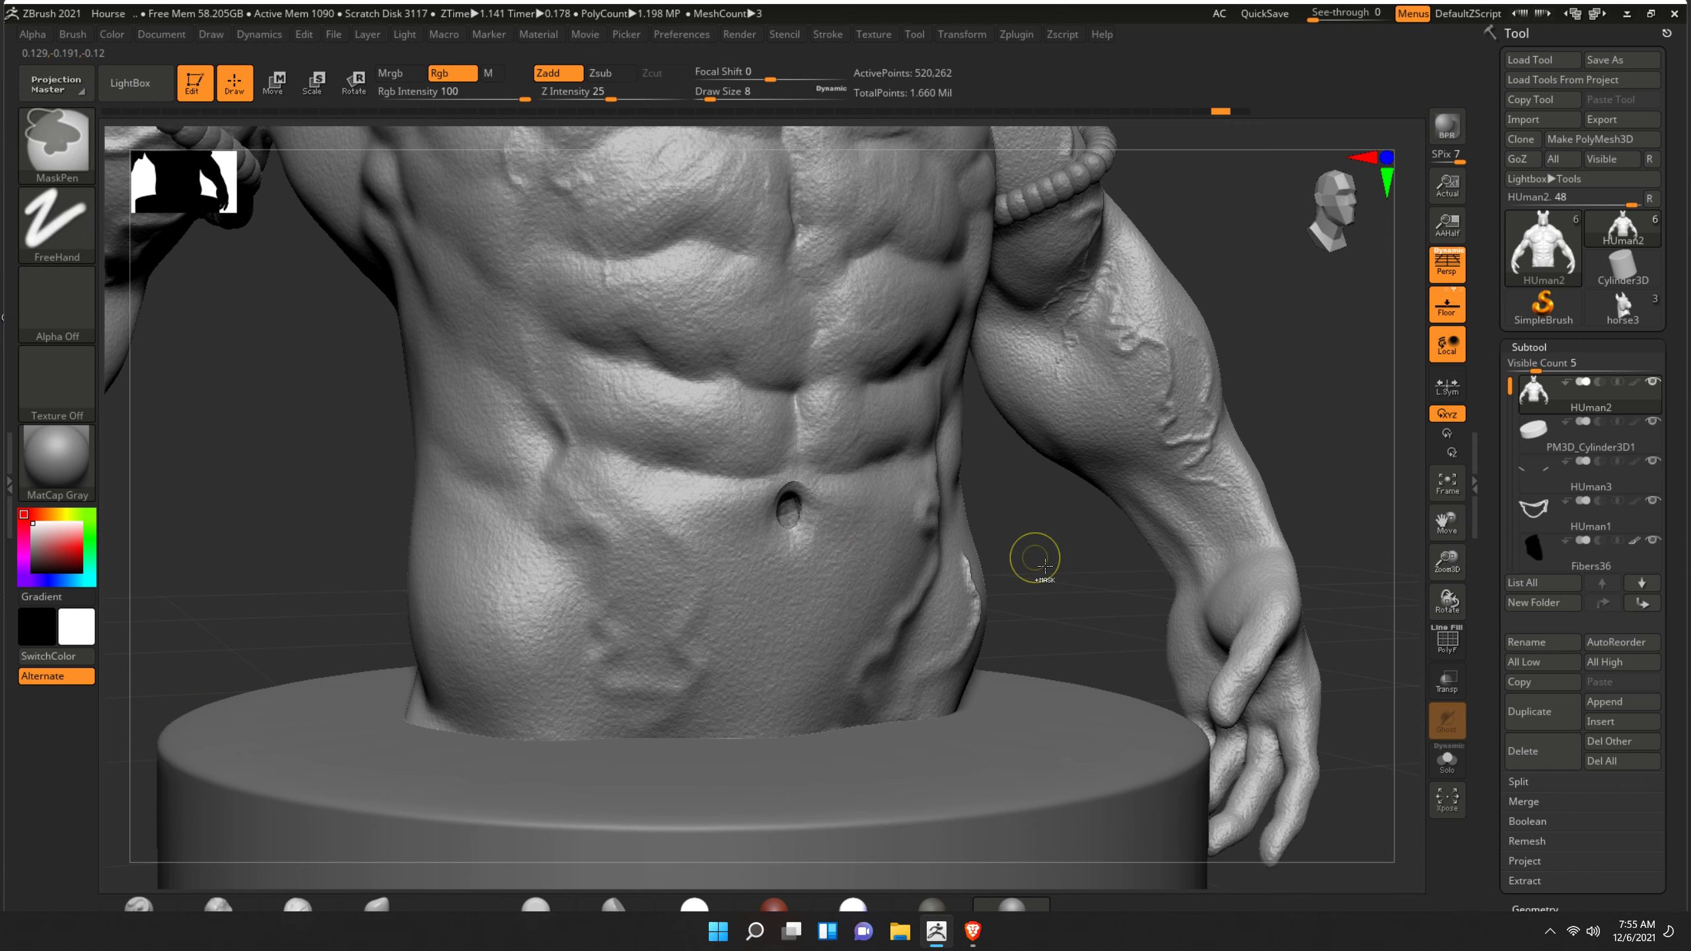
left_click_drag(1103, 598, 1076, 566)
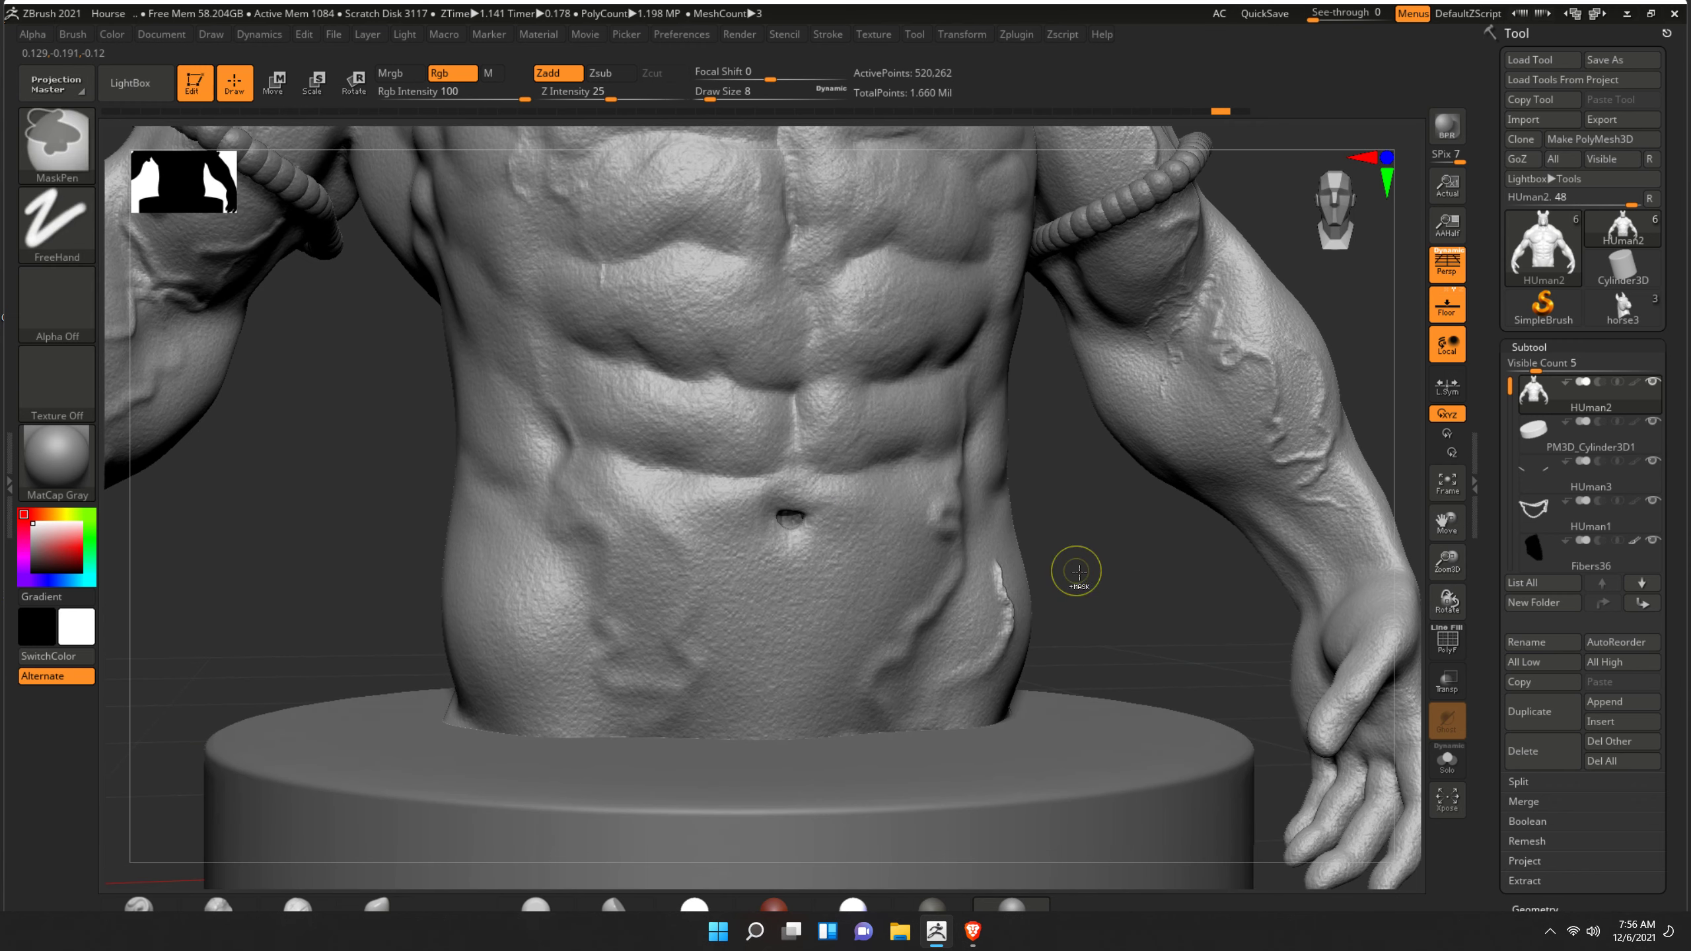
left_click(799, 516, "ctrl")
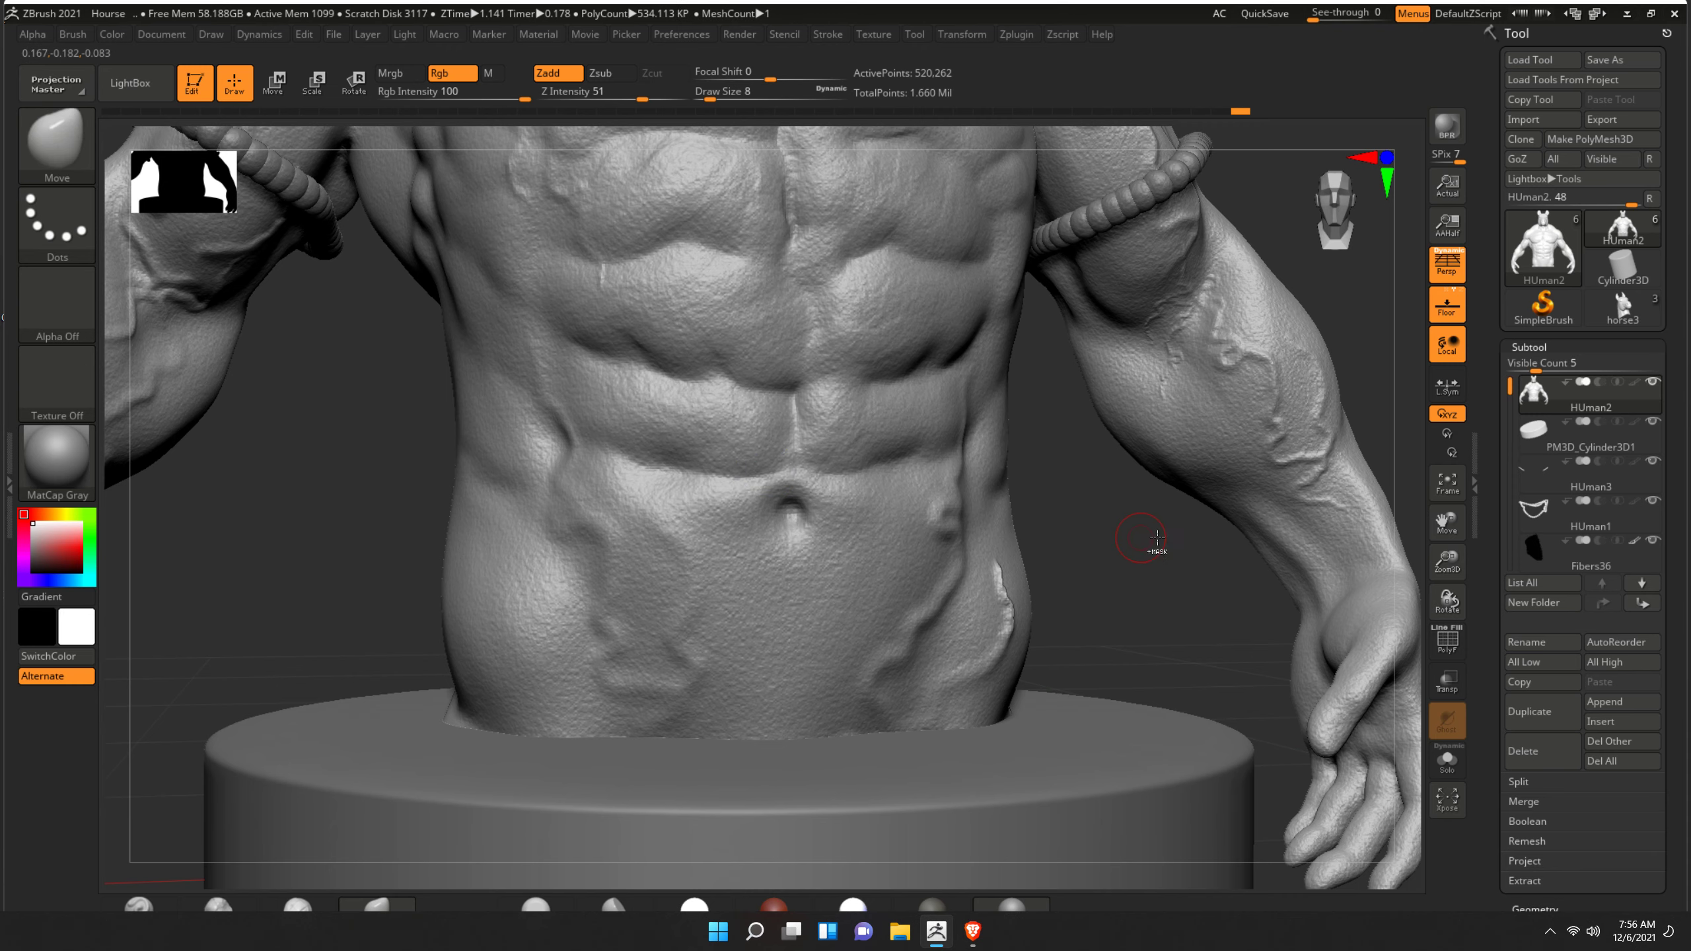
key("ctrl")
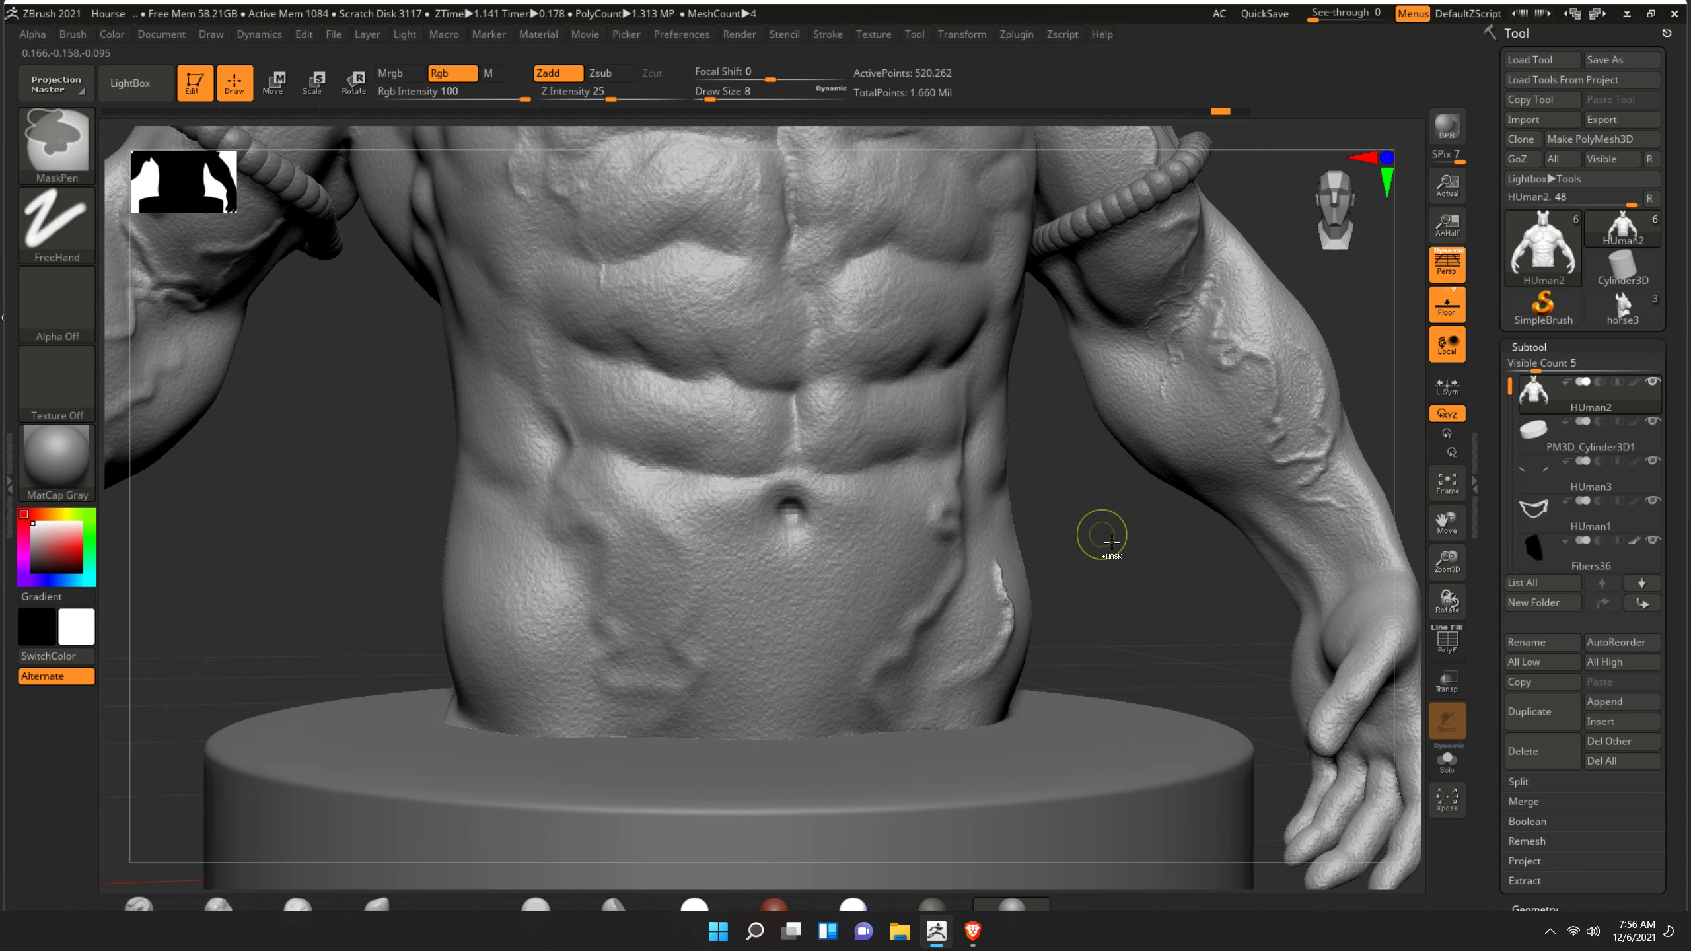
- Save over the Hourse project and fit the whole bust in view
key("ctrl+s")
left_click(720, 457)
left_click(907, 466)
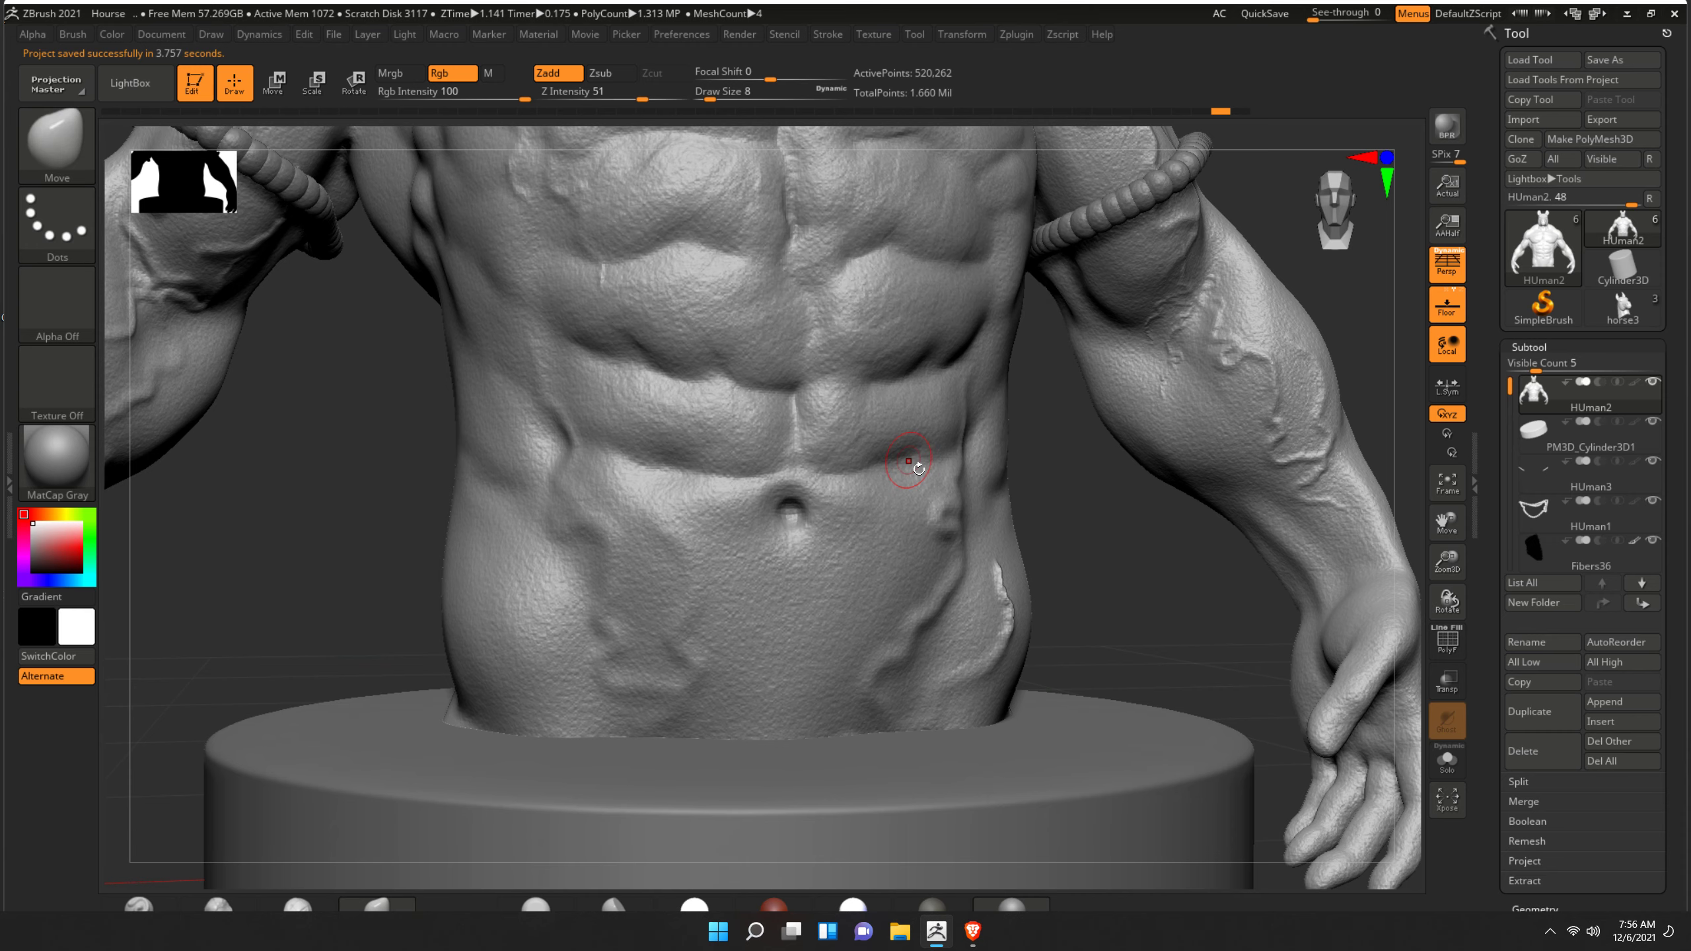
key("f")
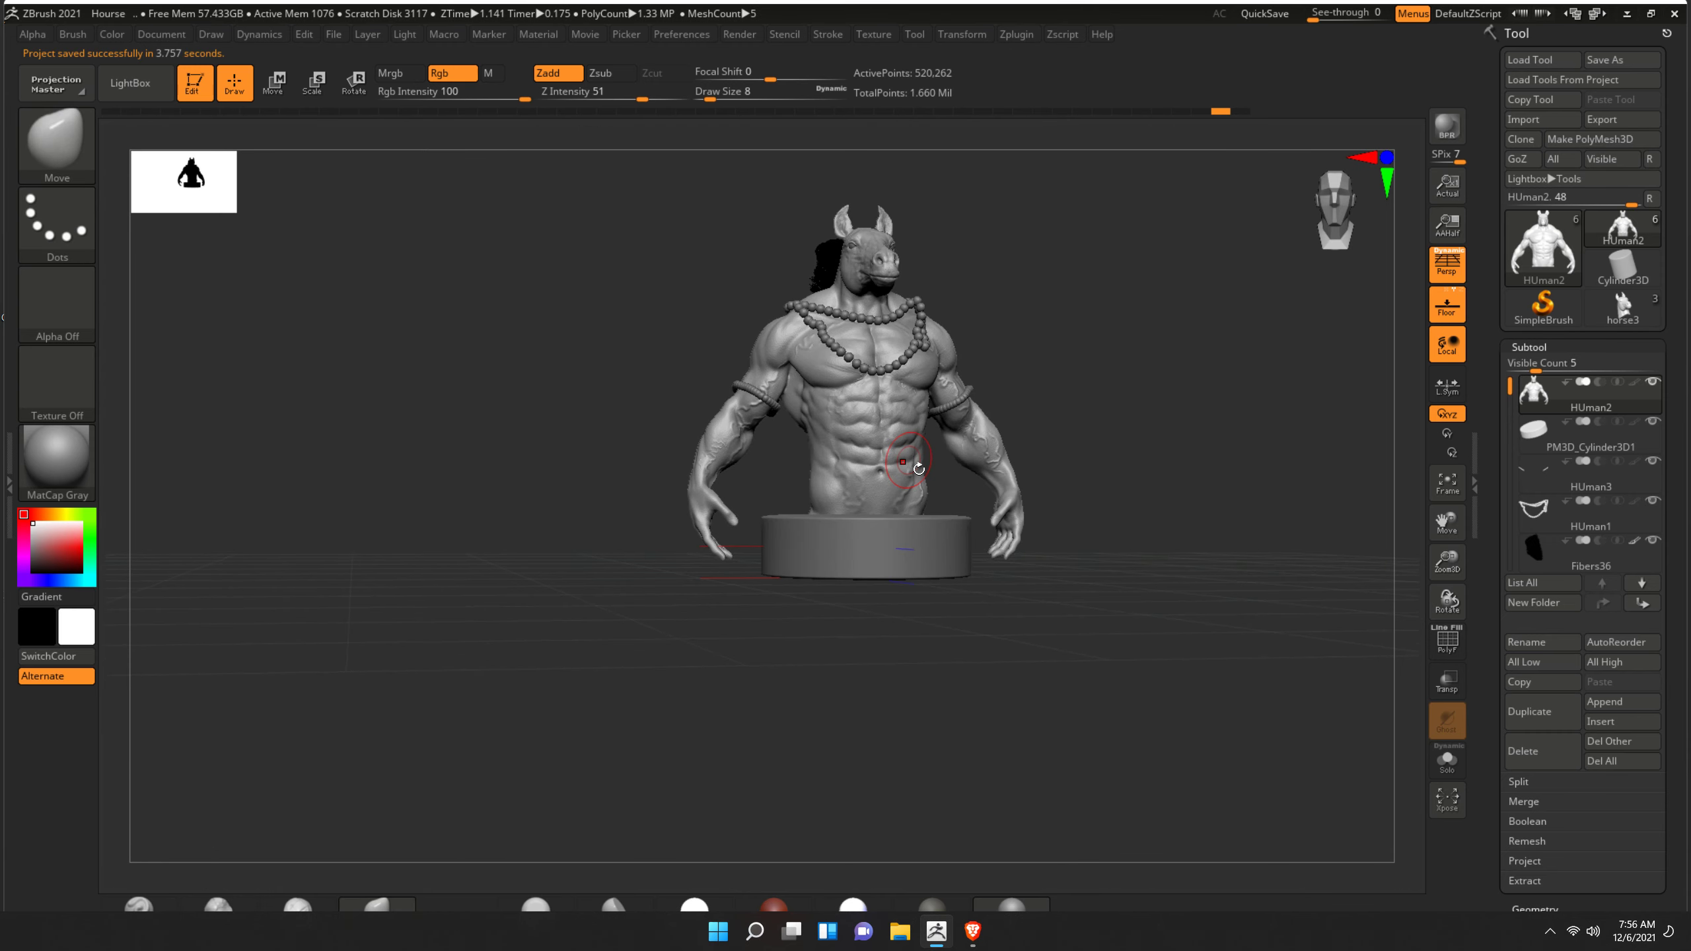
- Frame the horse head and chest, then save over Hourse.zpr
scroll(919, 469, "up", 3)
scroll(919, 468, "up", 2)
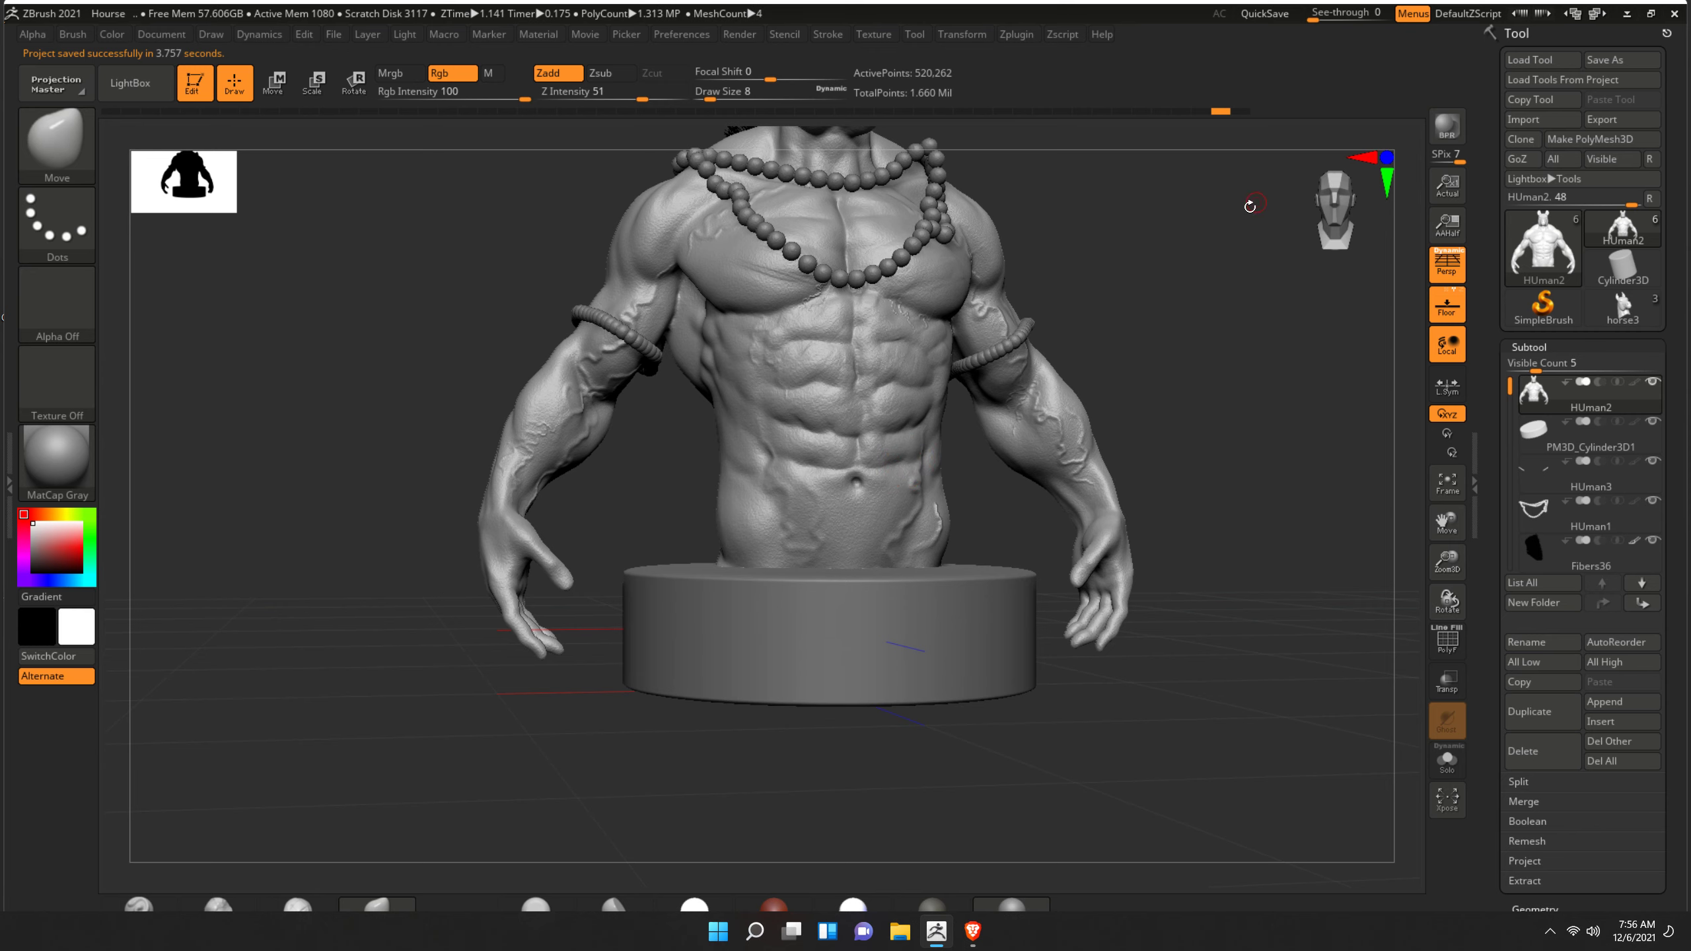
left_click_drag(1238, 204, 1187, 486, "alt")
key("ctrl+s")
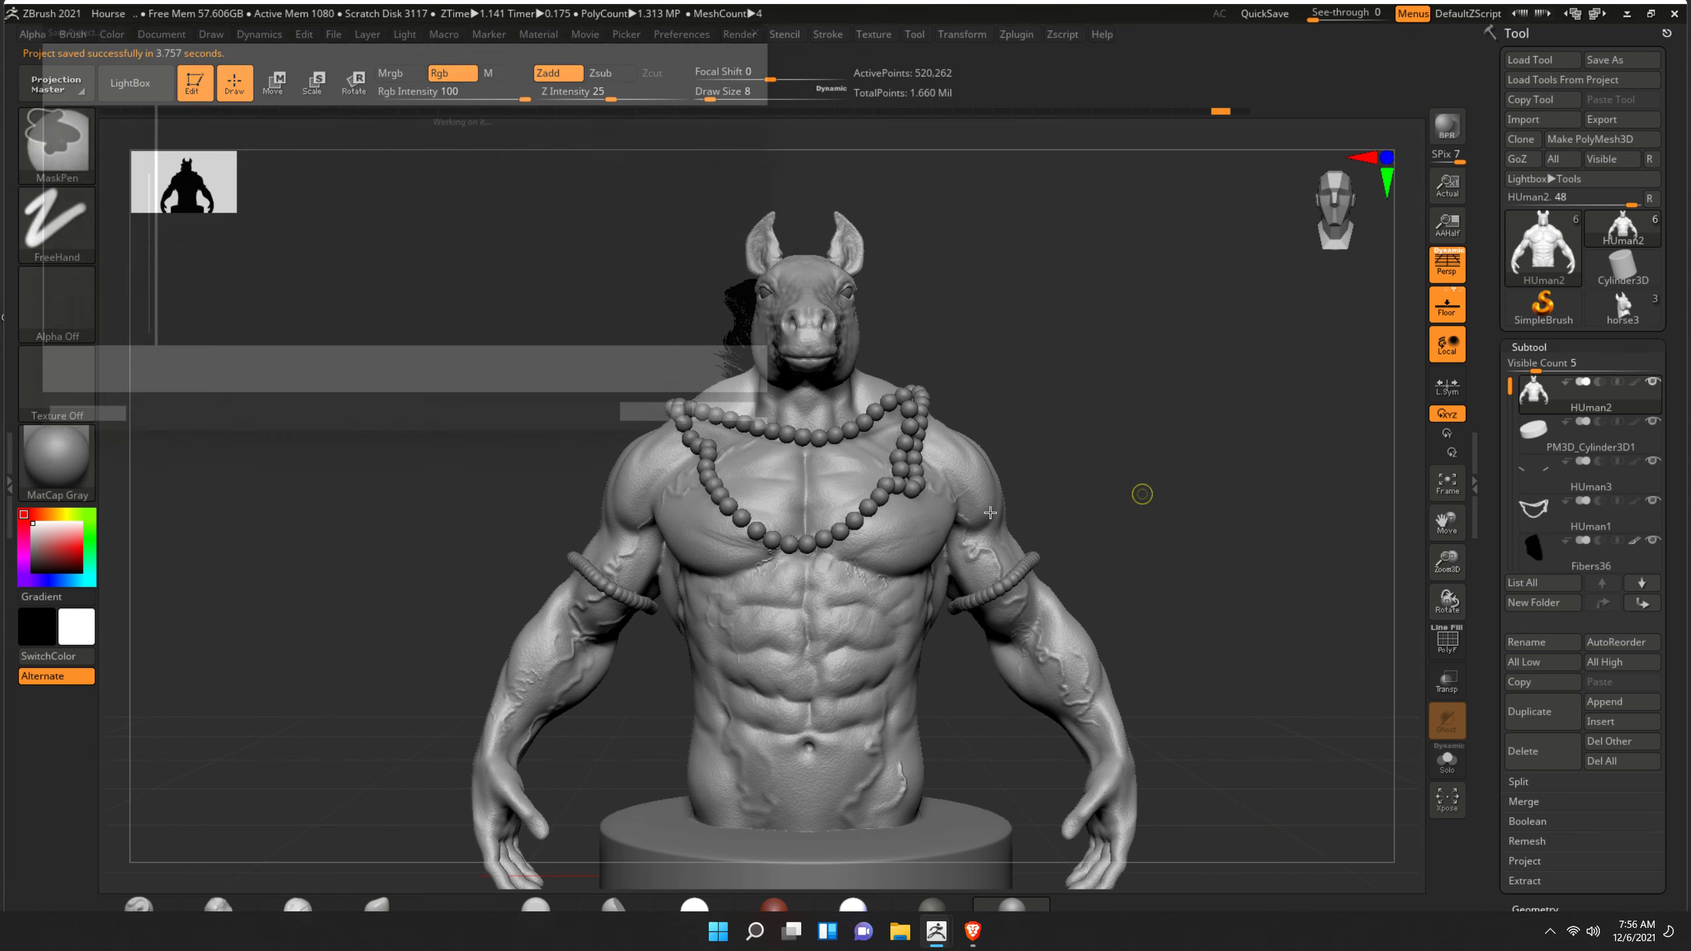
left_click(705, 448)
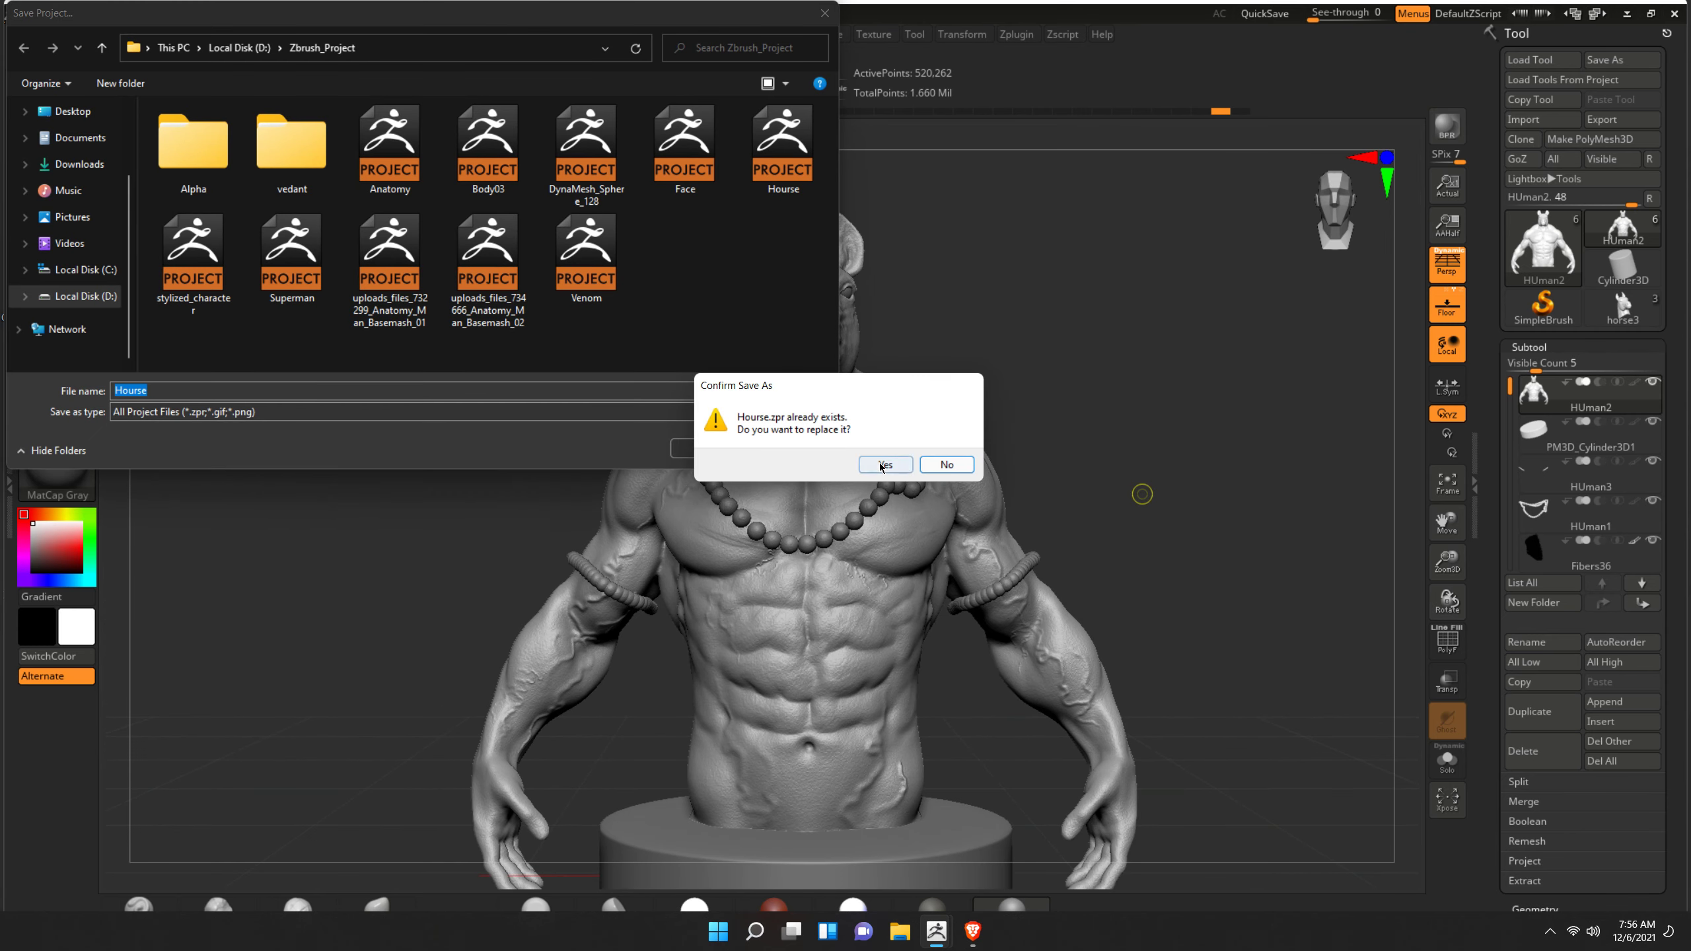
left_click(884, 465)
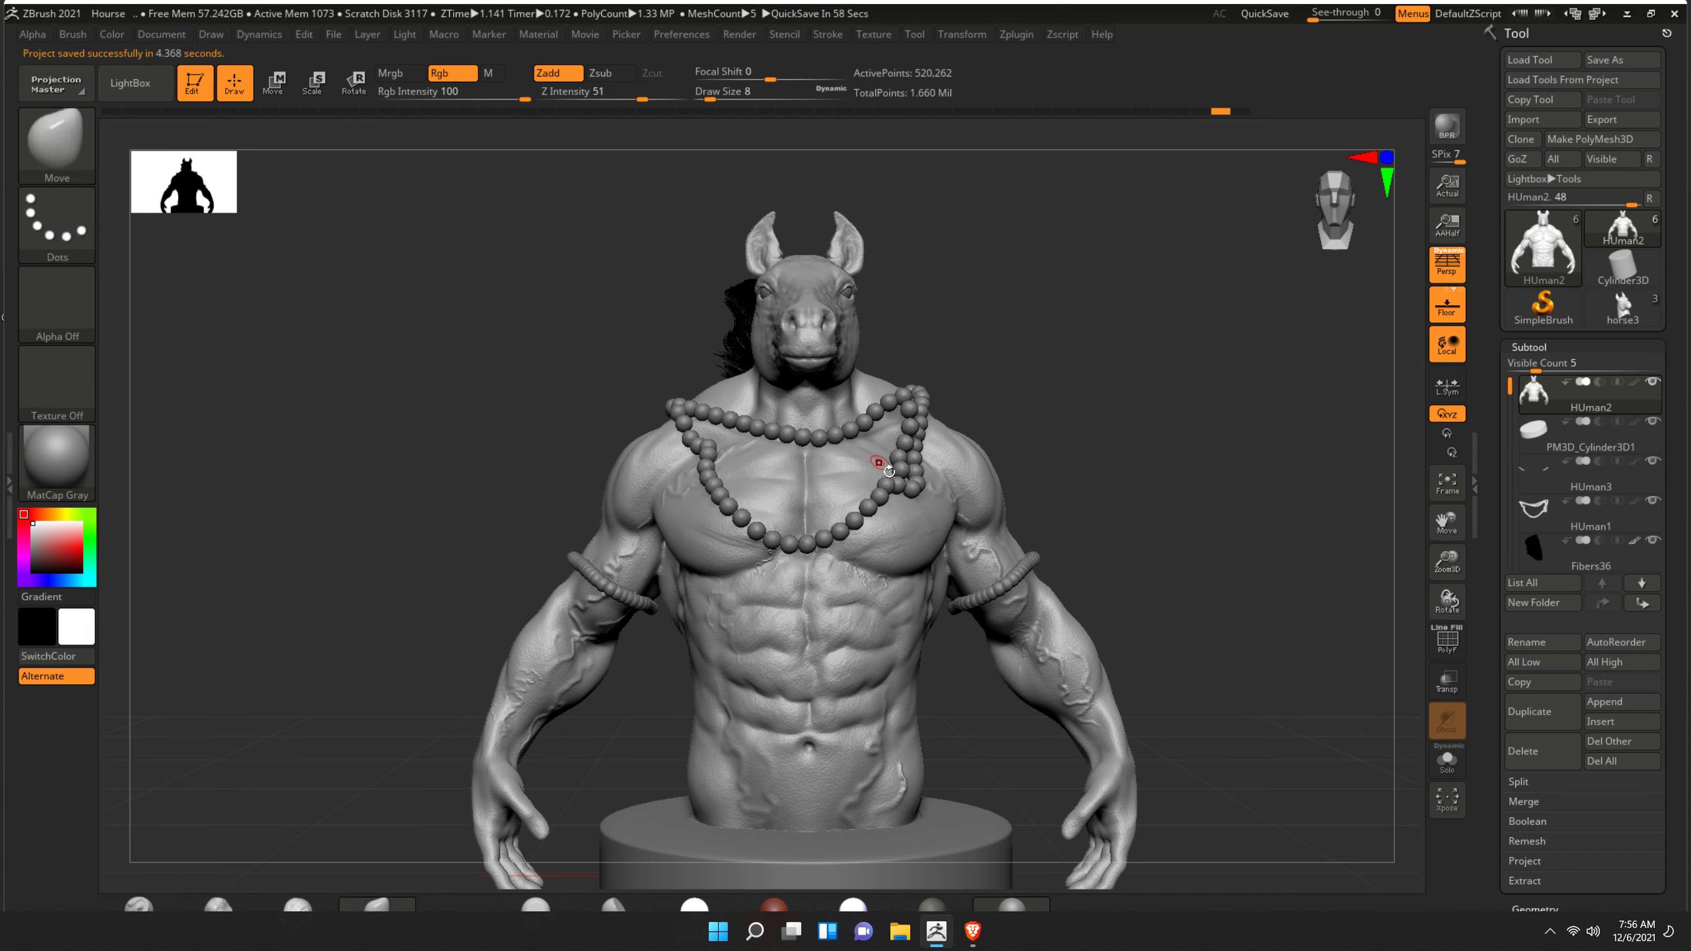
- Select the pedestal cylinder subtool and save over Hourse again
scroll(889, 471, "down", 3)
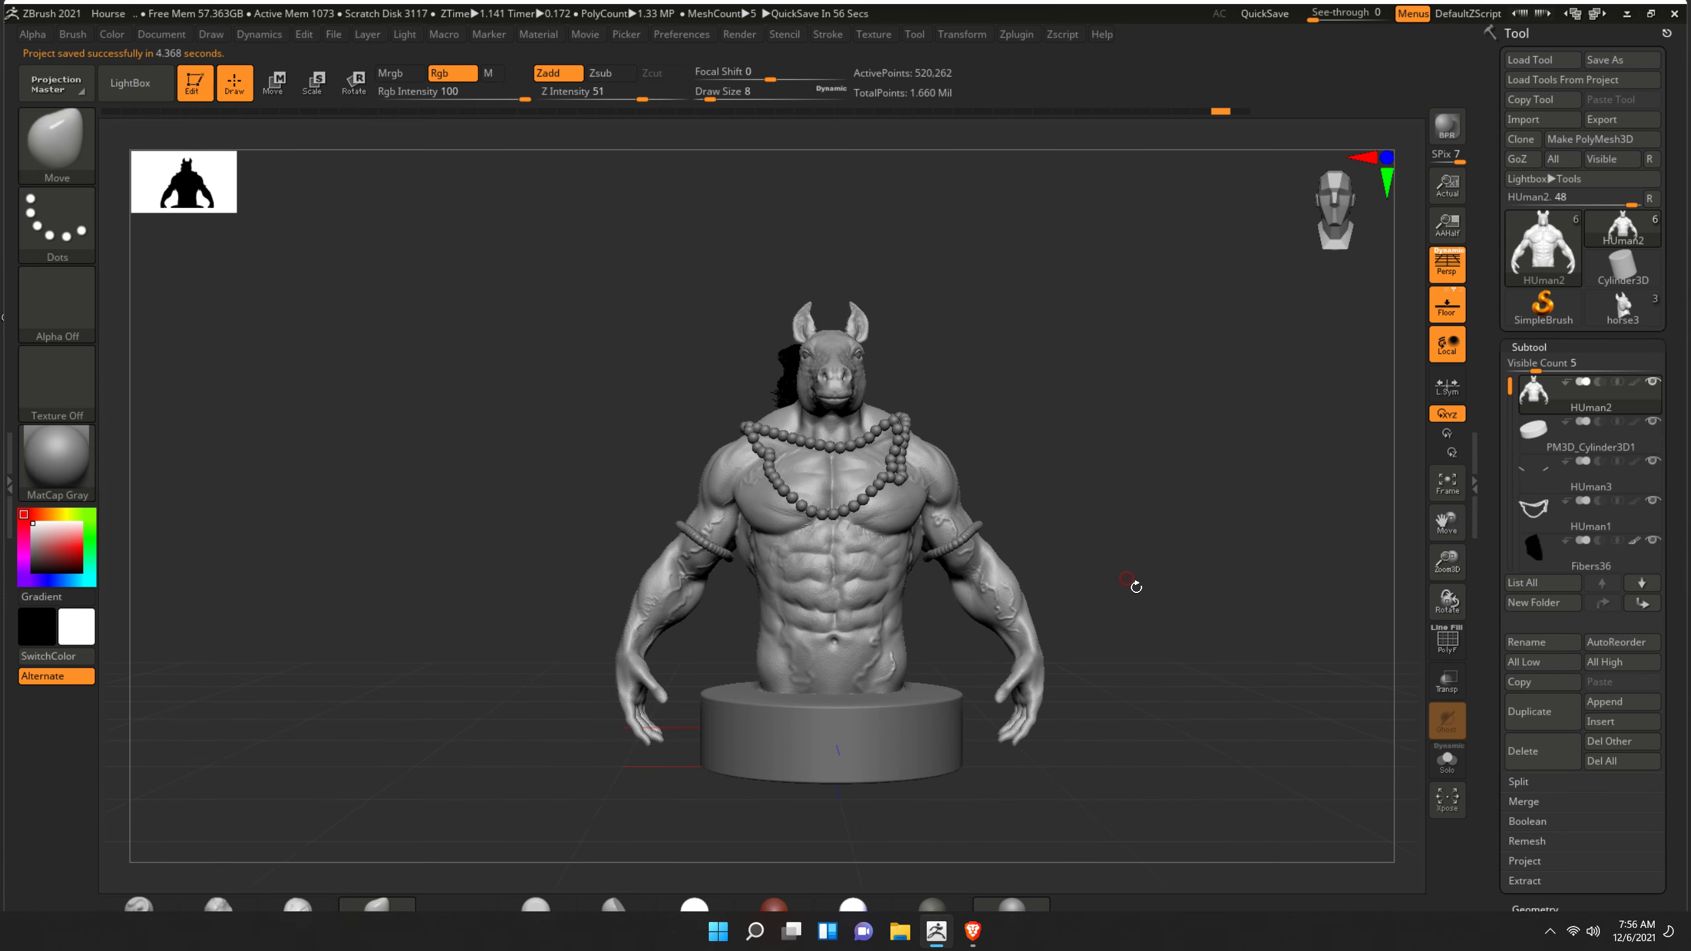
left_click_drag(1135, 586, 1029, 606, "alt")
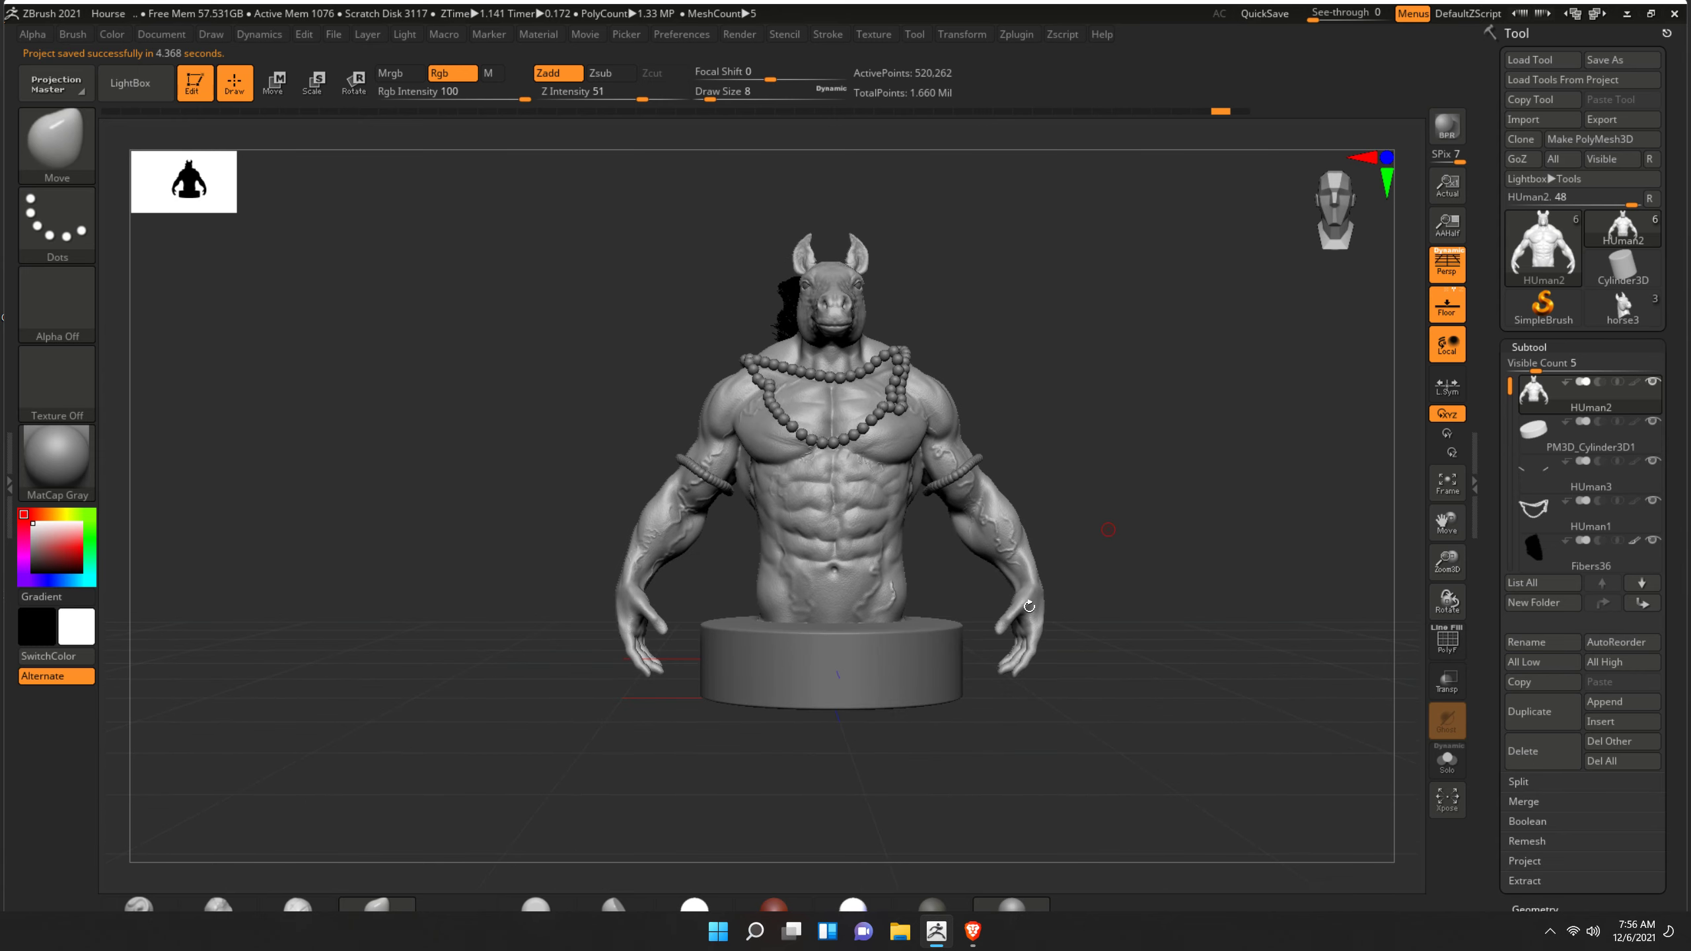
left_click(839, 687, "alt")
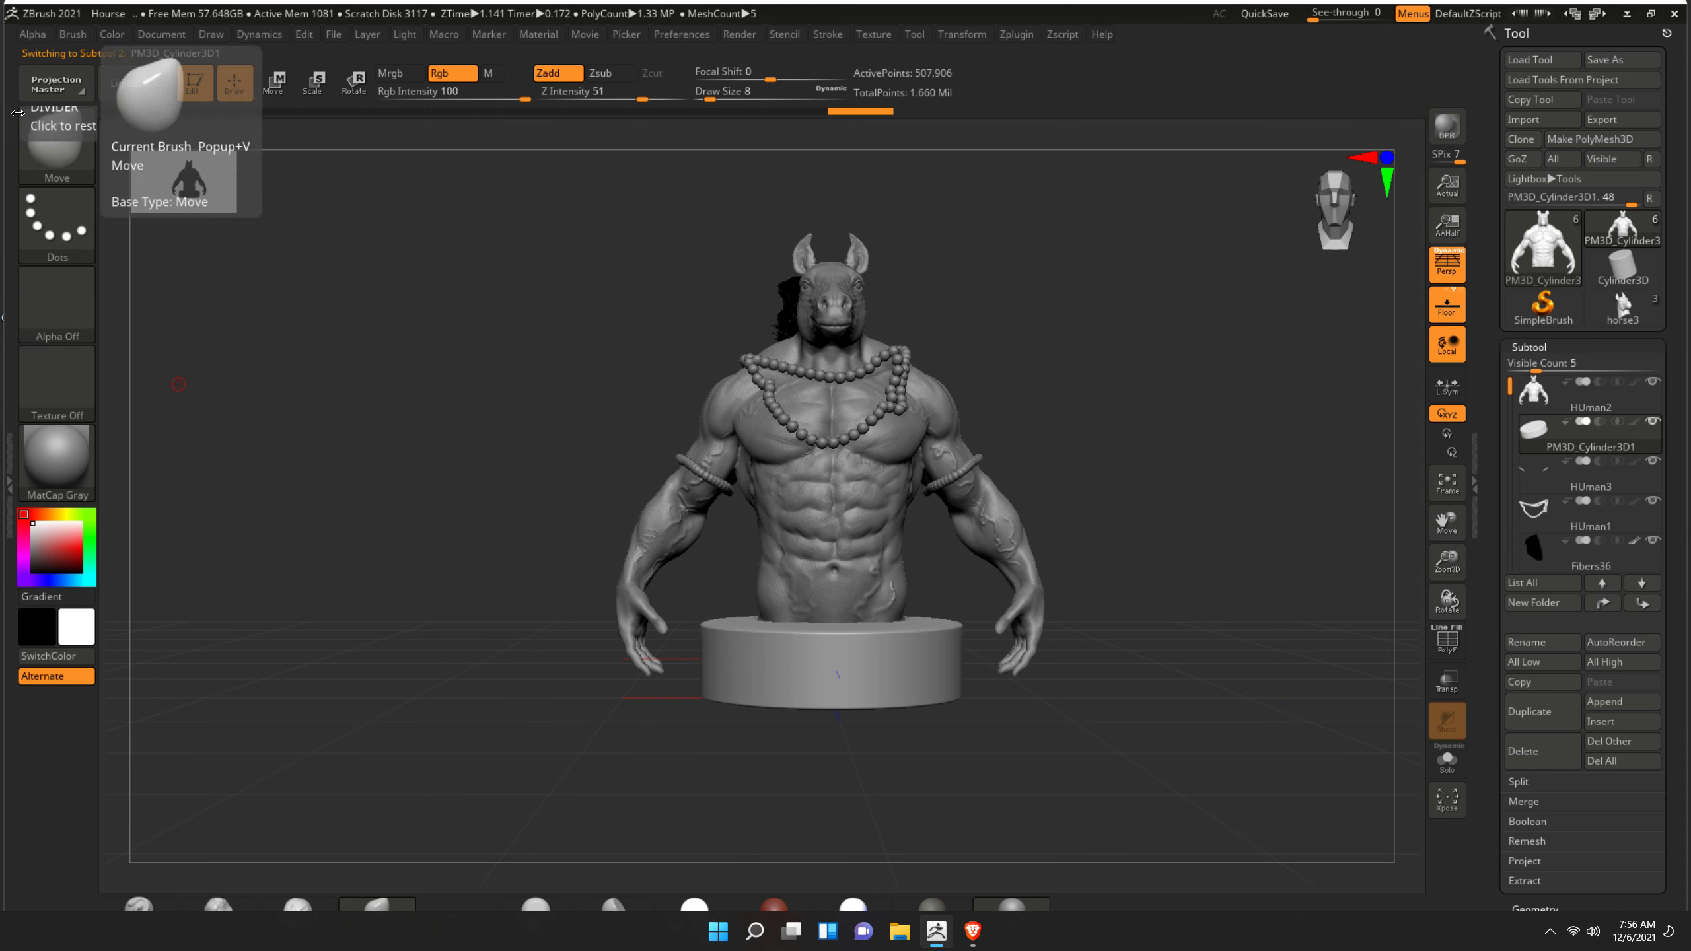
key("ctrl+s")
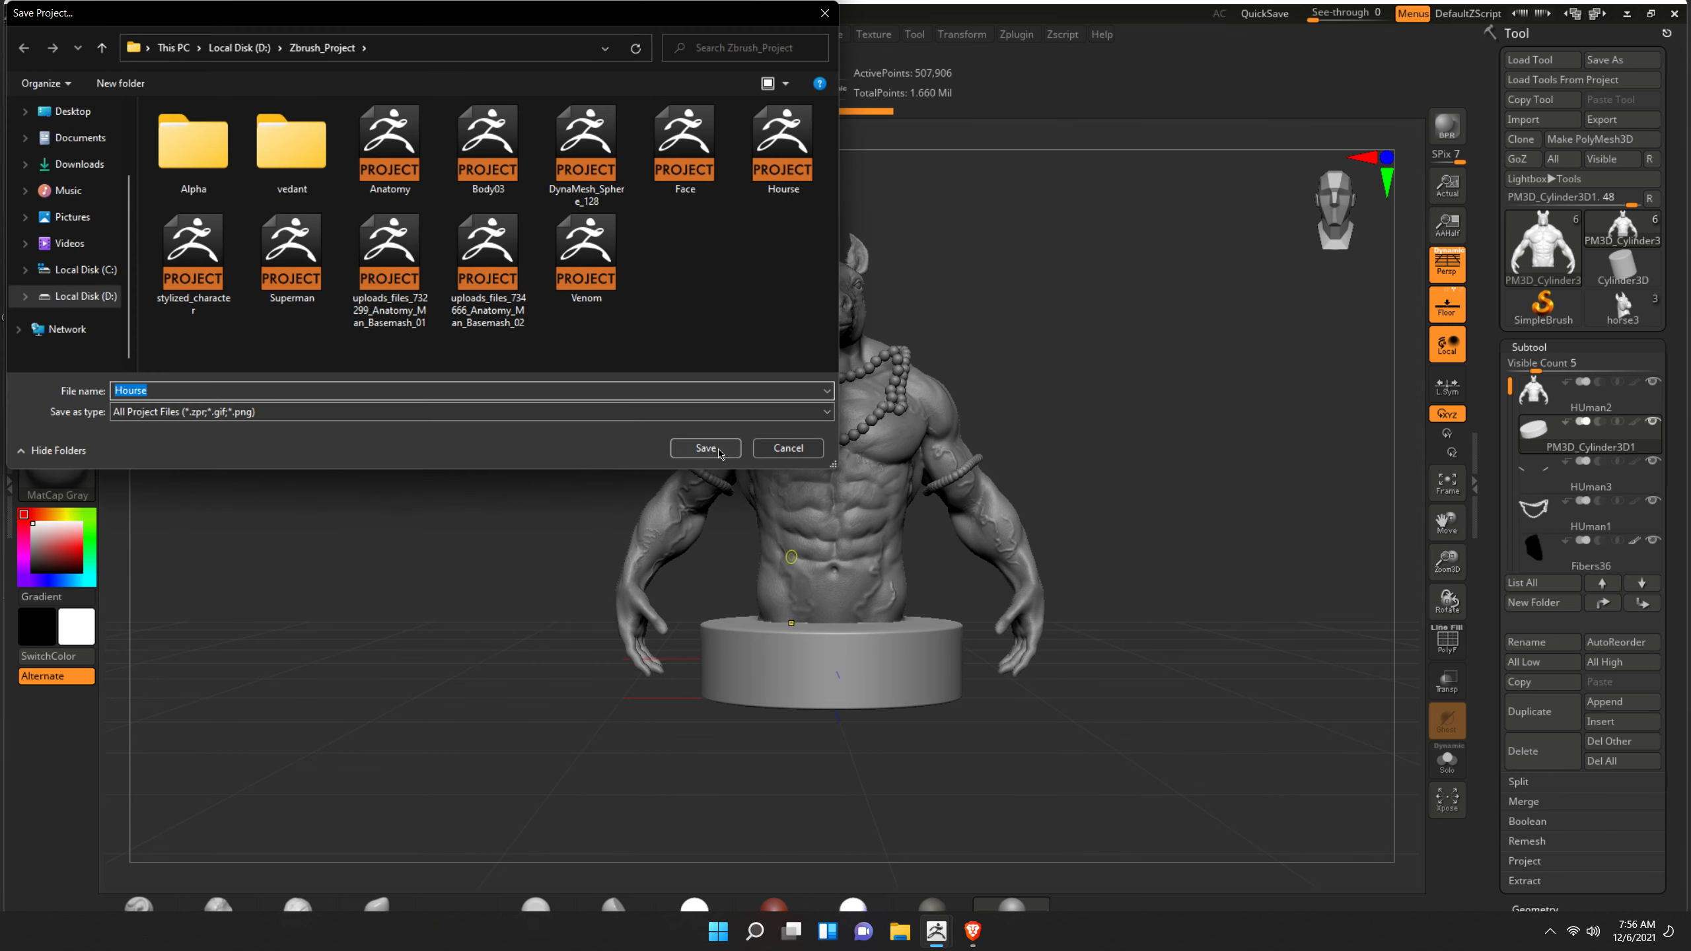
left_click(705, 453)
left_click(877, 466)
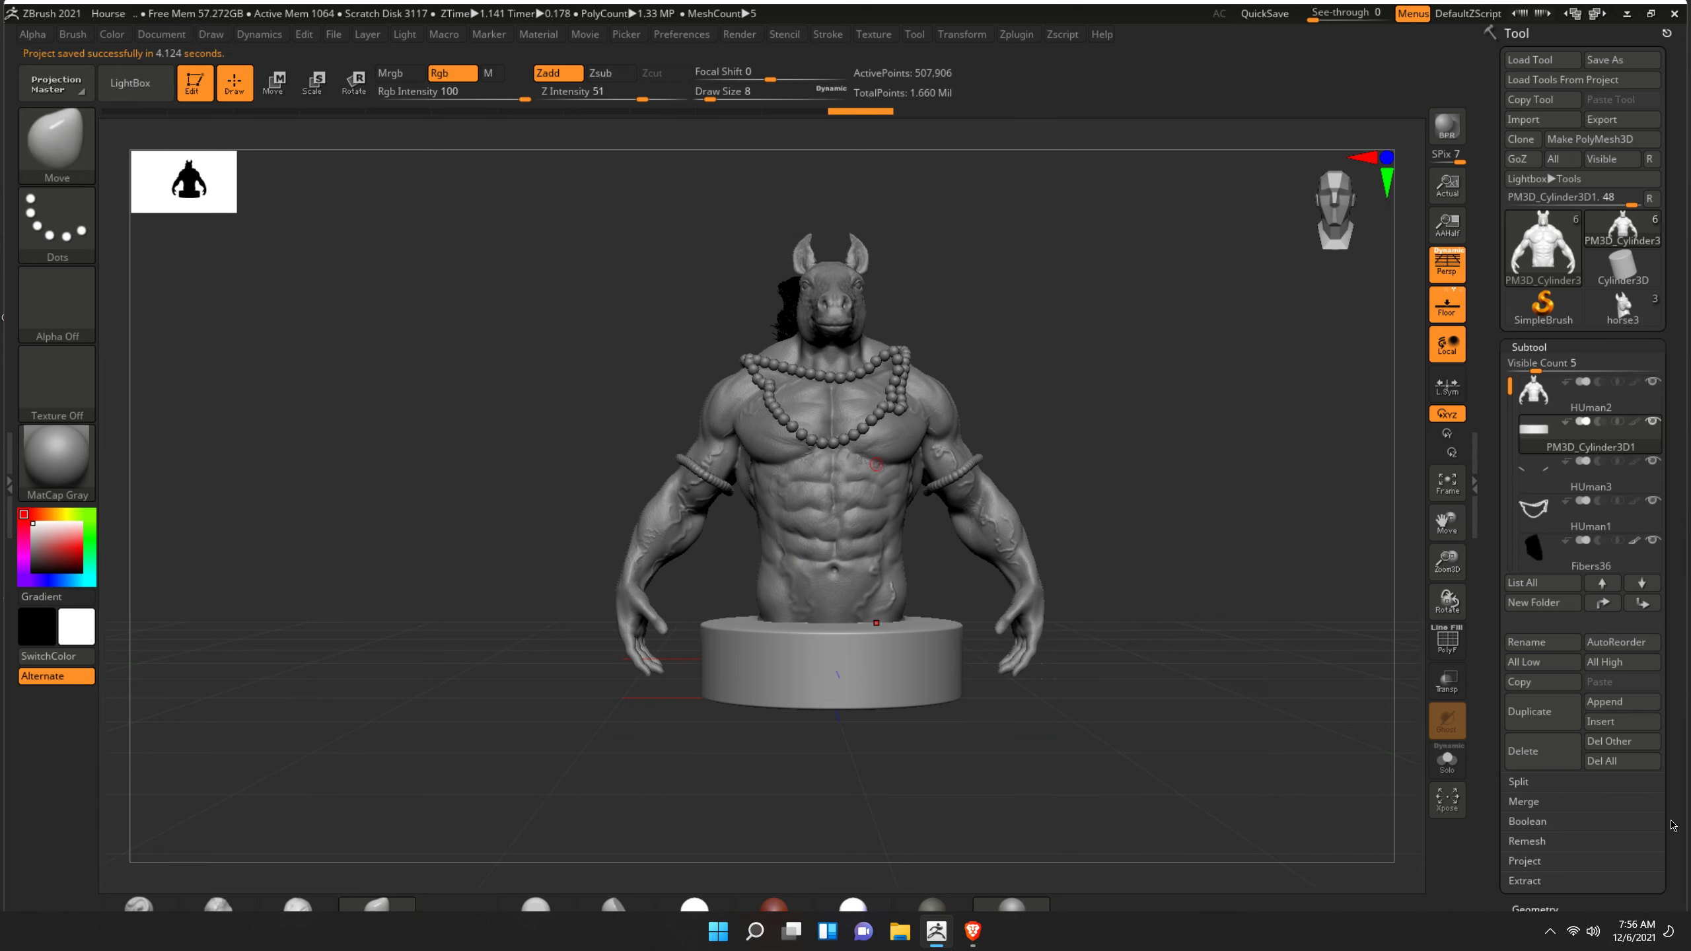
scroll(1639, 778, "down", 3)
- Delete the pedestal's lower subdivision levels and DynaMesh it at resolution 528
left_click(1538, 788)
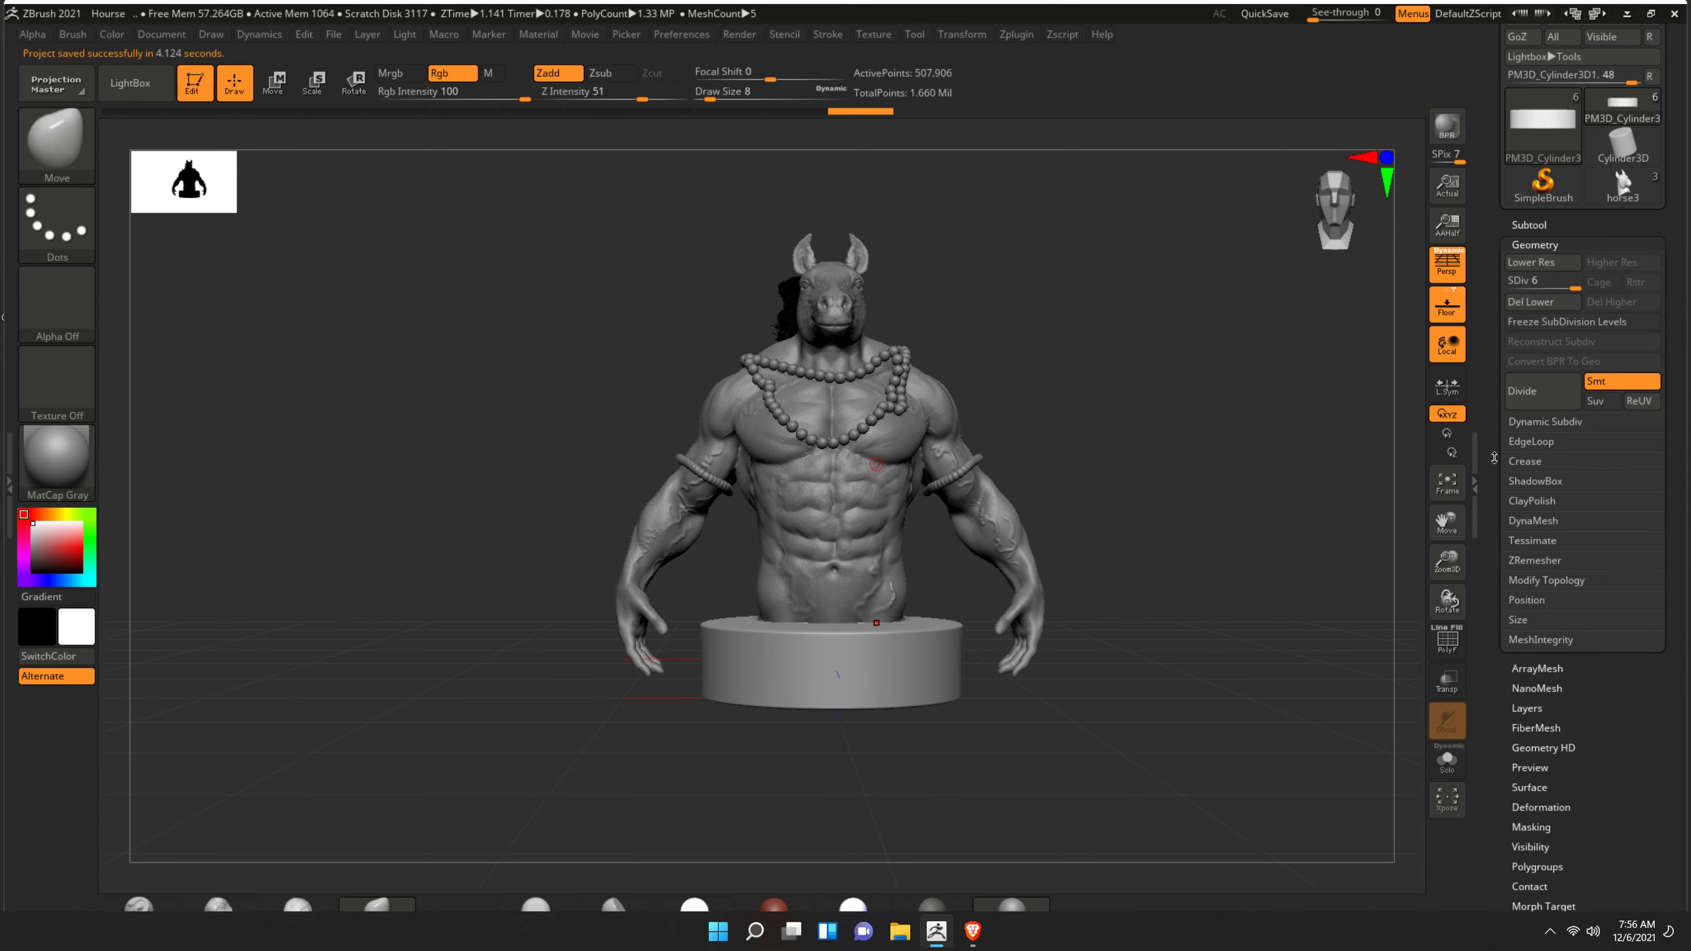
left_click(1539, 308)
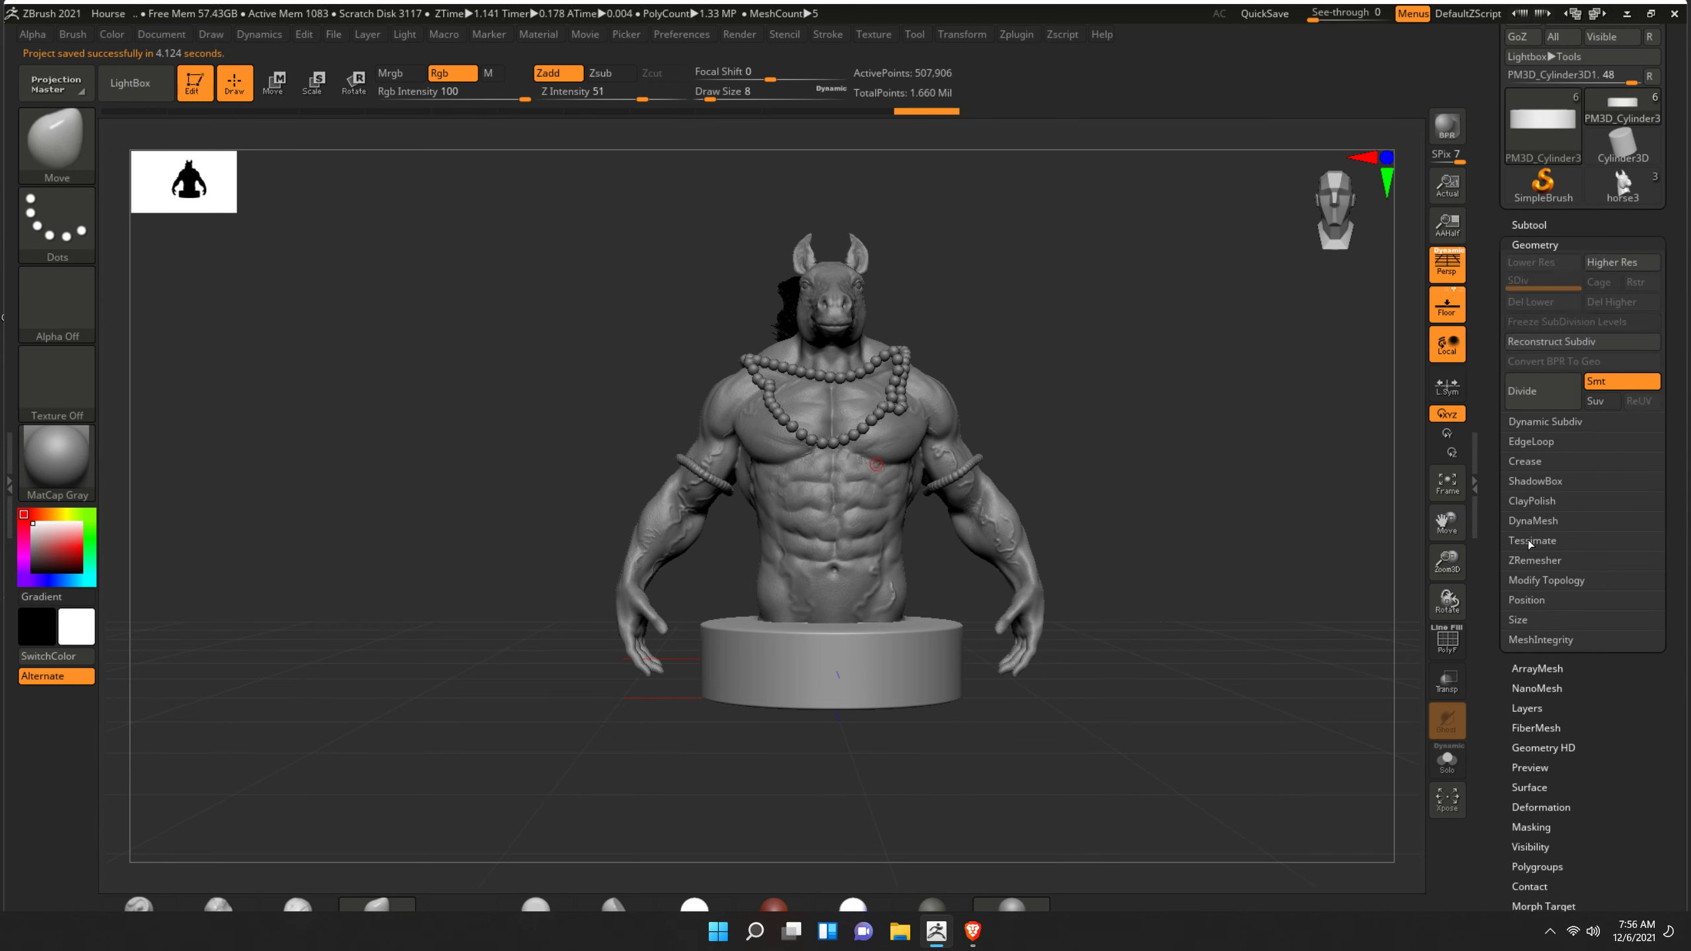
left_click(1532, 522)
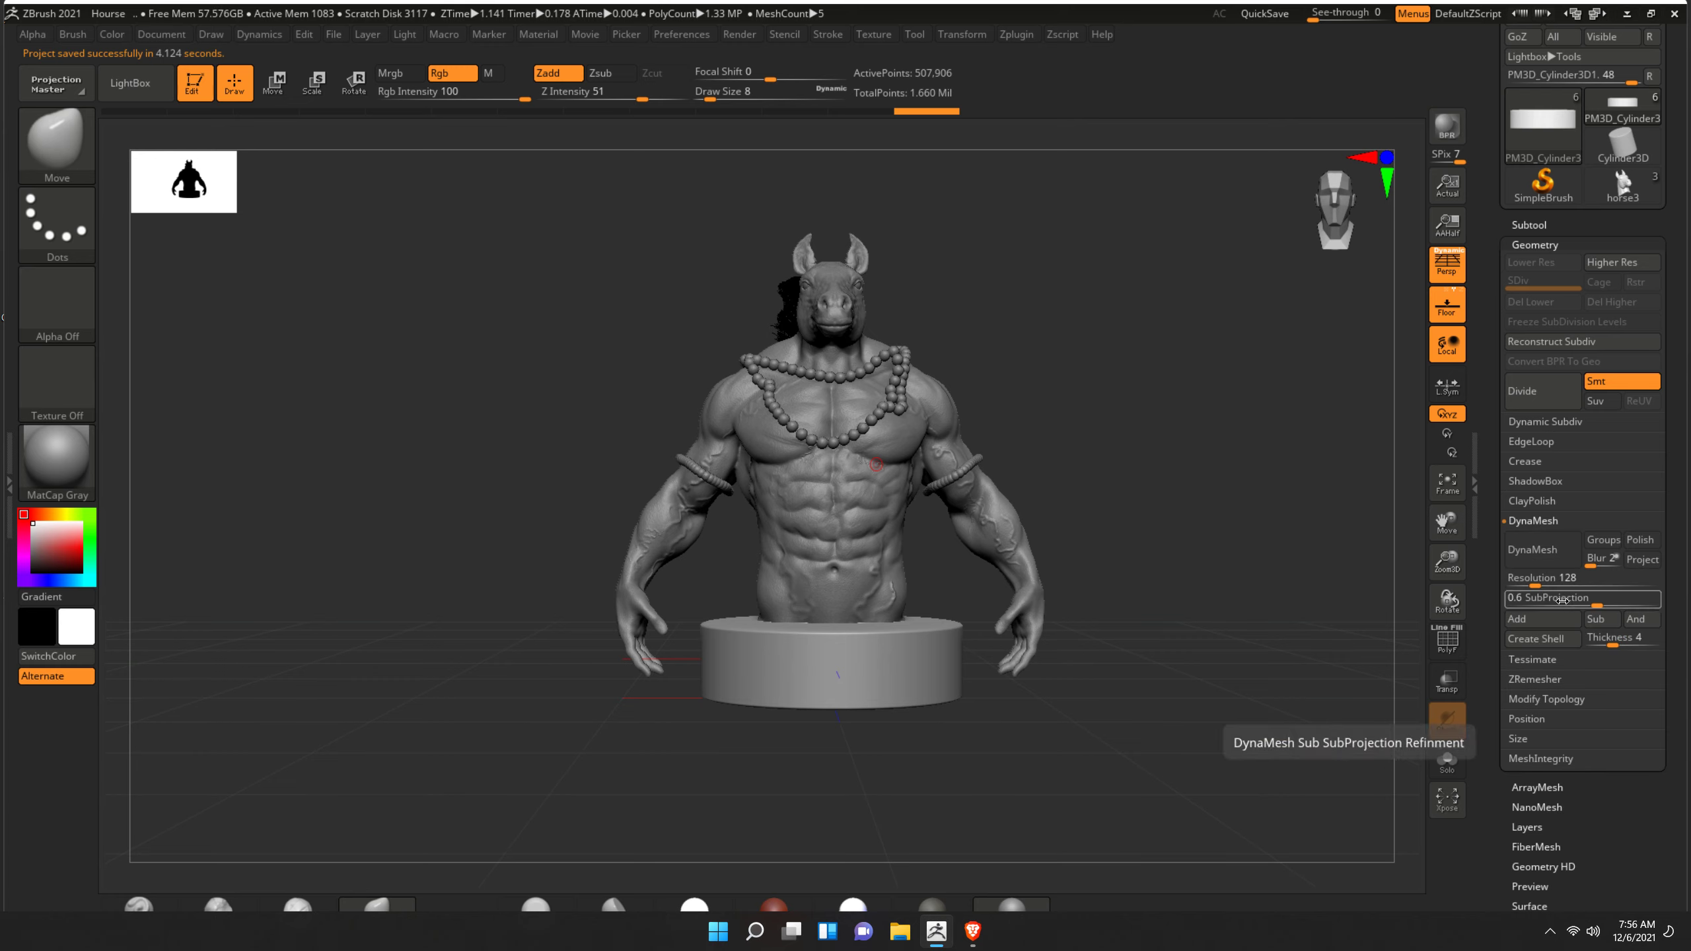
mouse_move(1535, 586)
left_mouse_down()
mouse_move(1603, 592)
mouse_move(1565, 583)
left_mouse_up()
left_click(1556, 564)
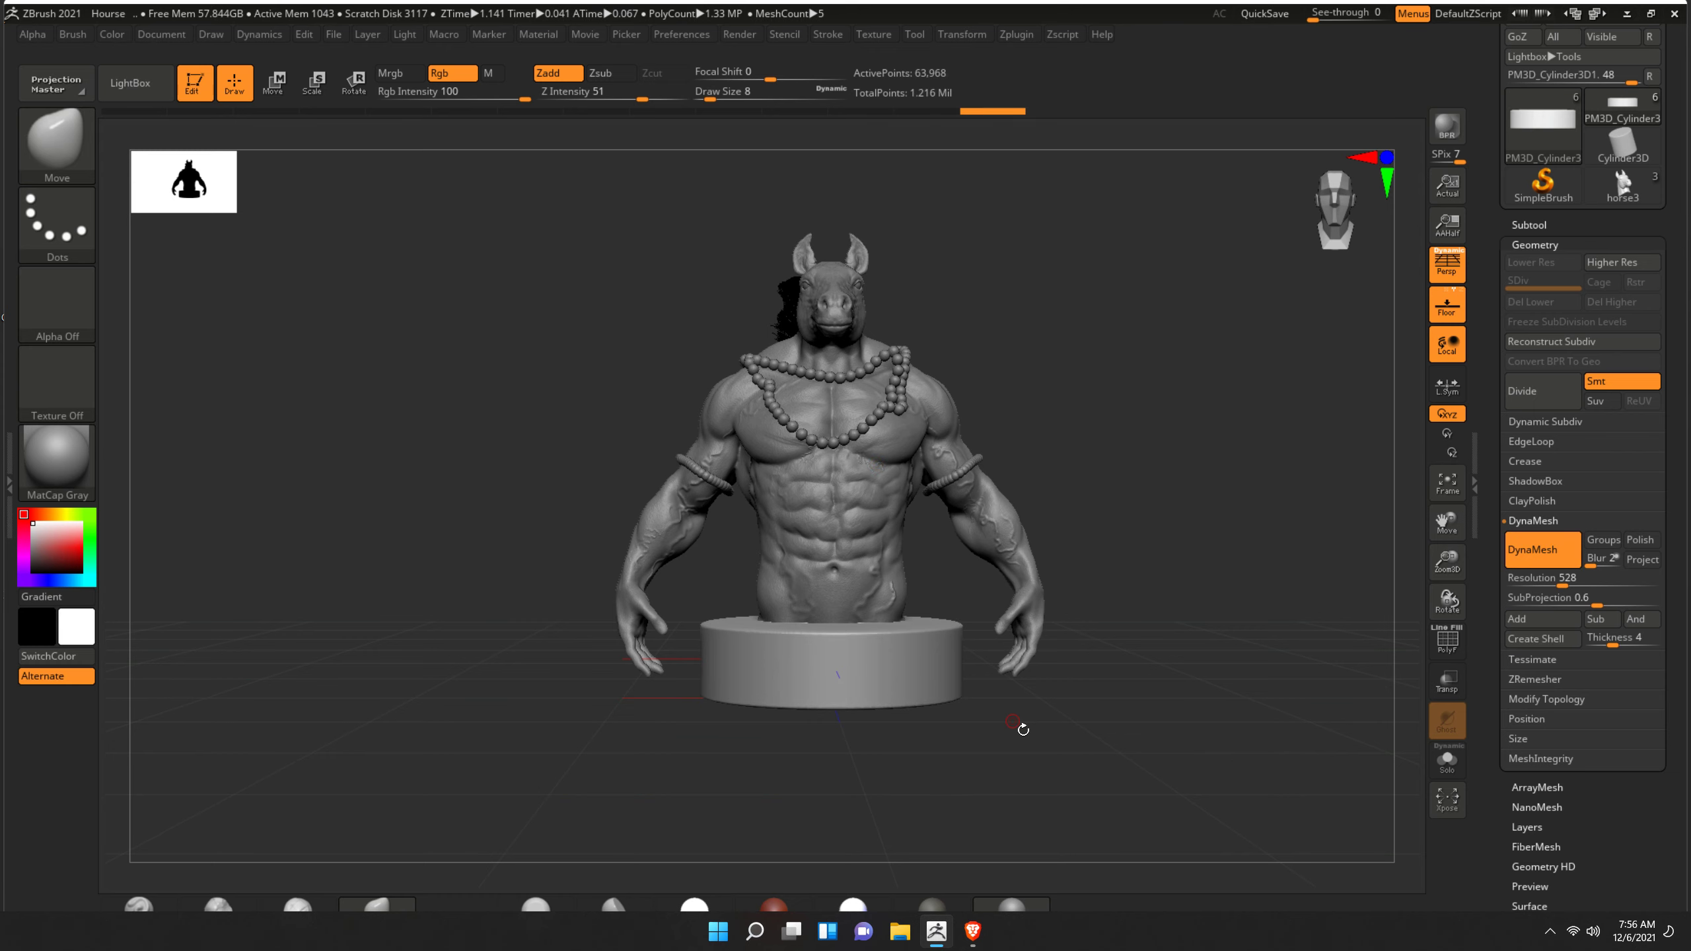
- Save the project over the existing Hourse file
key("ctrl+s")
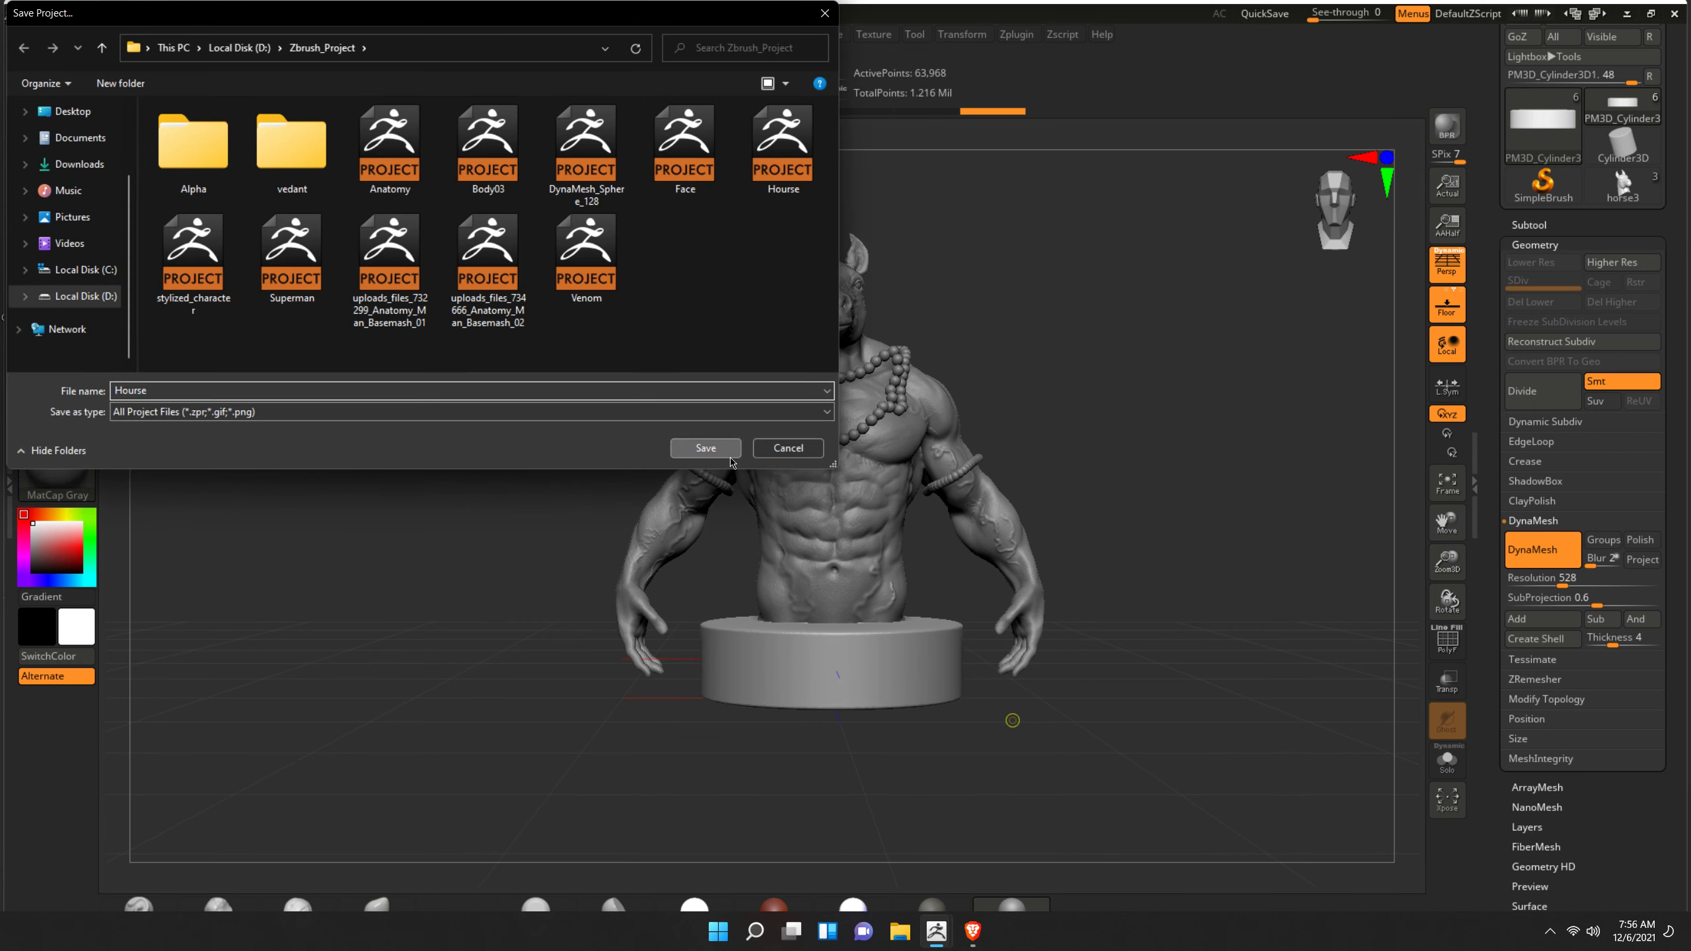
left_click(706, 451)
left_click(871, 466)
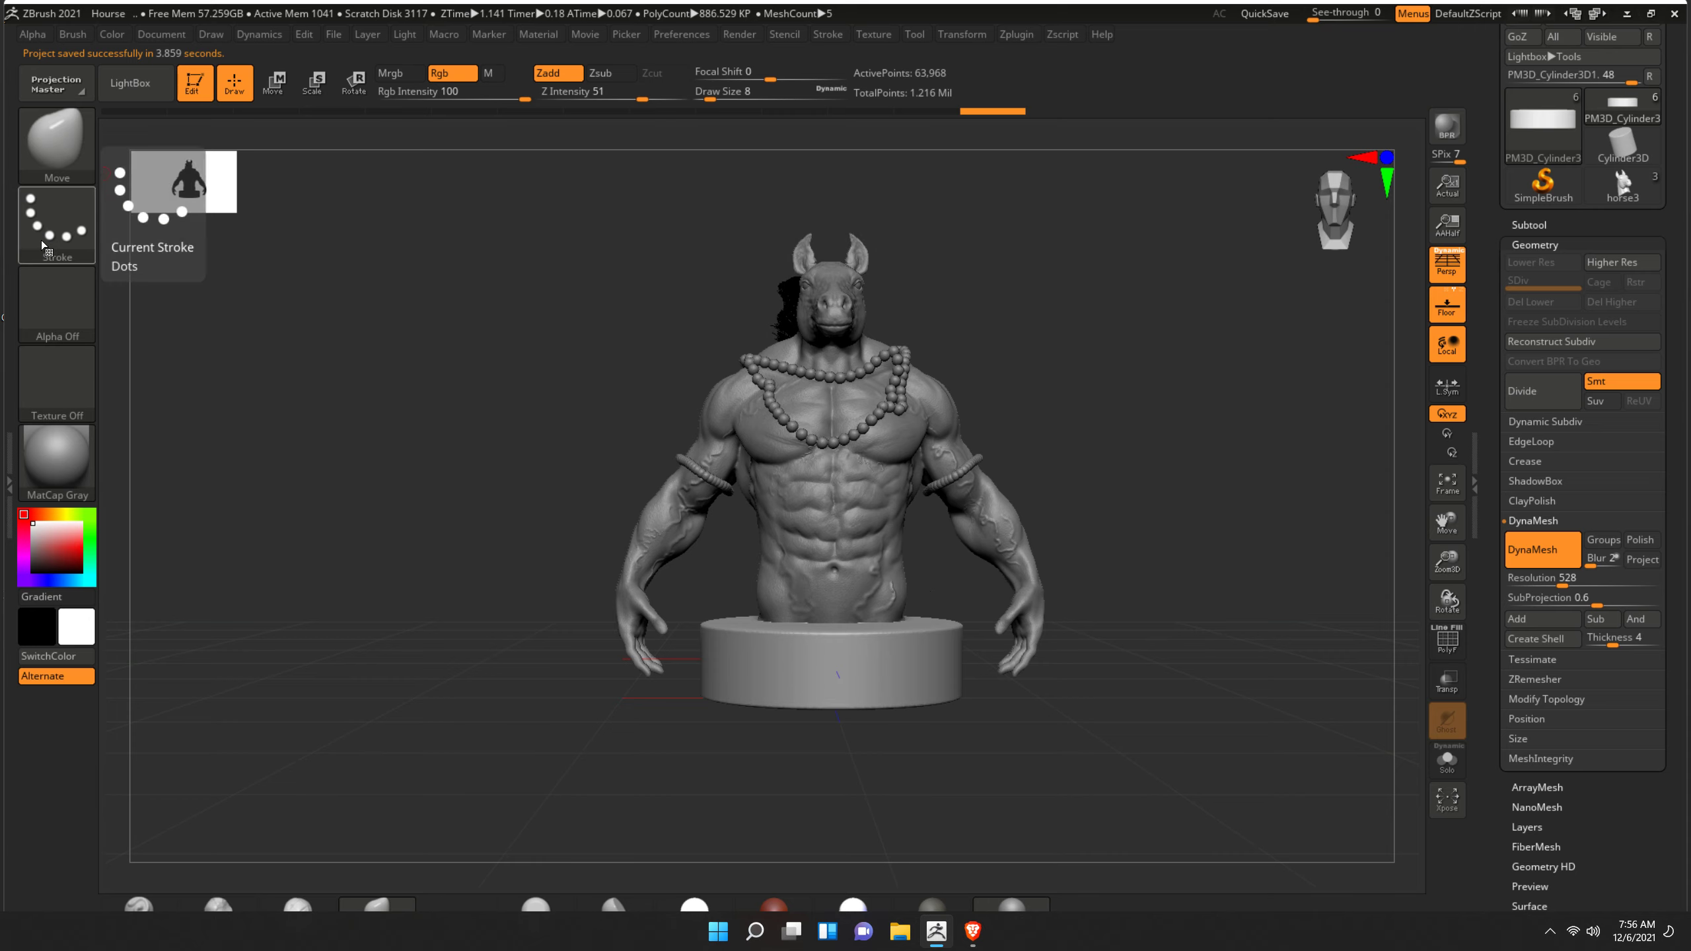
left_click(158, 902)
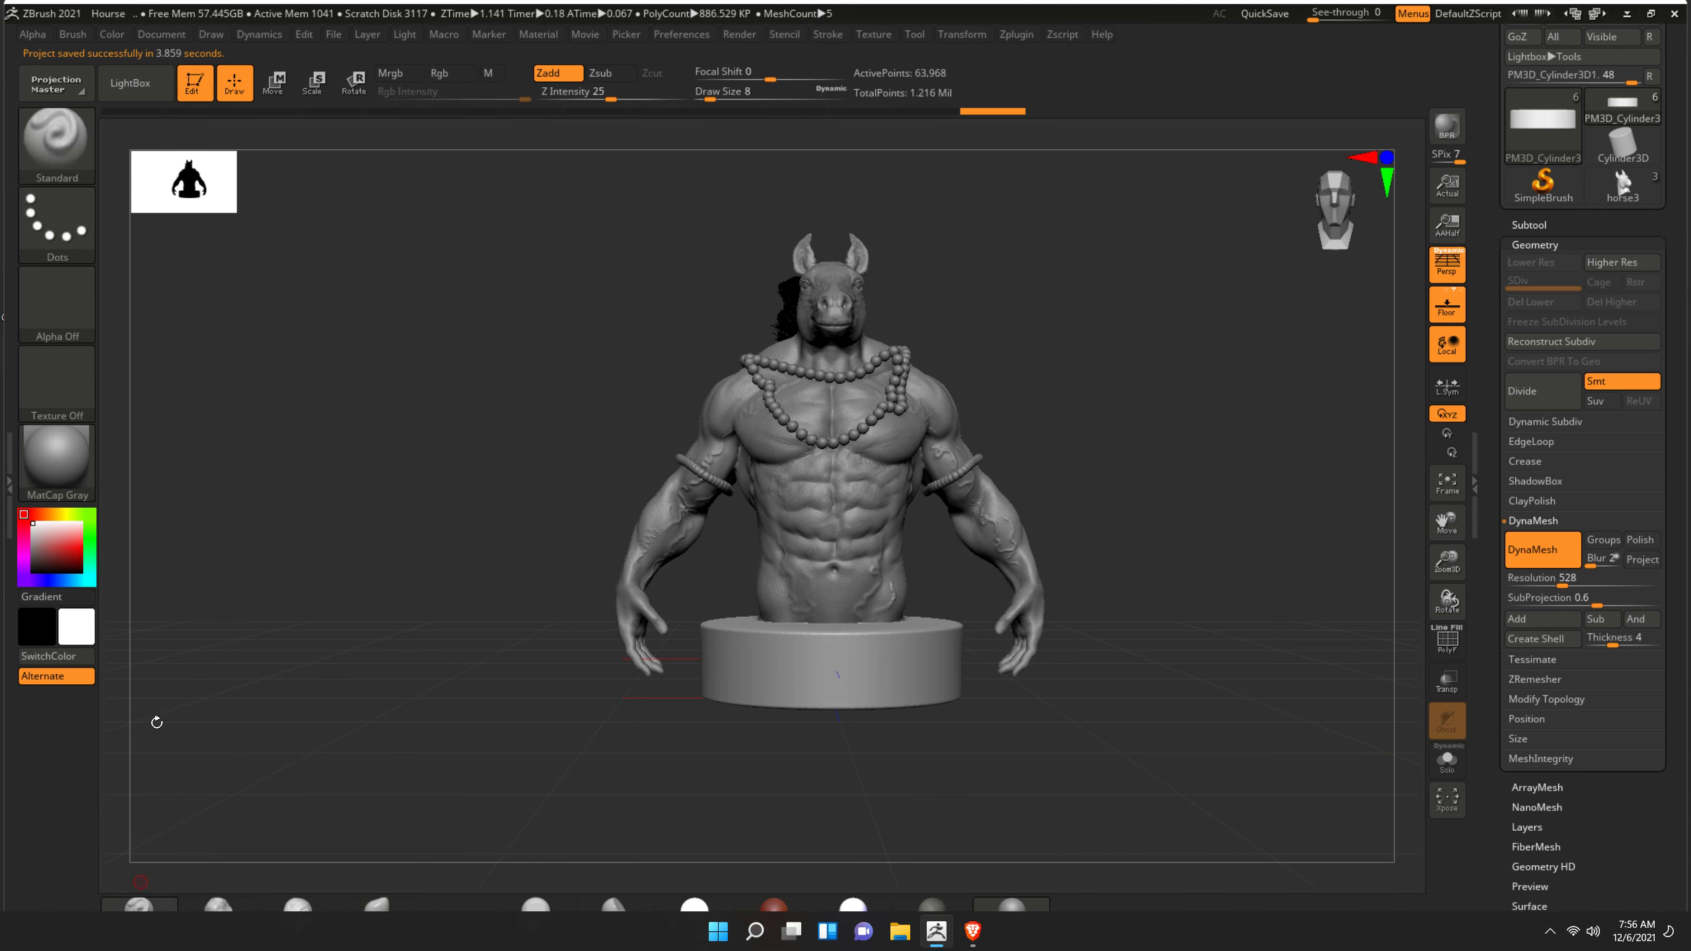
- Give the Standard brush a DragRect stroke and import the Om image as its alpha
left_click(62, 245)
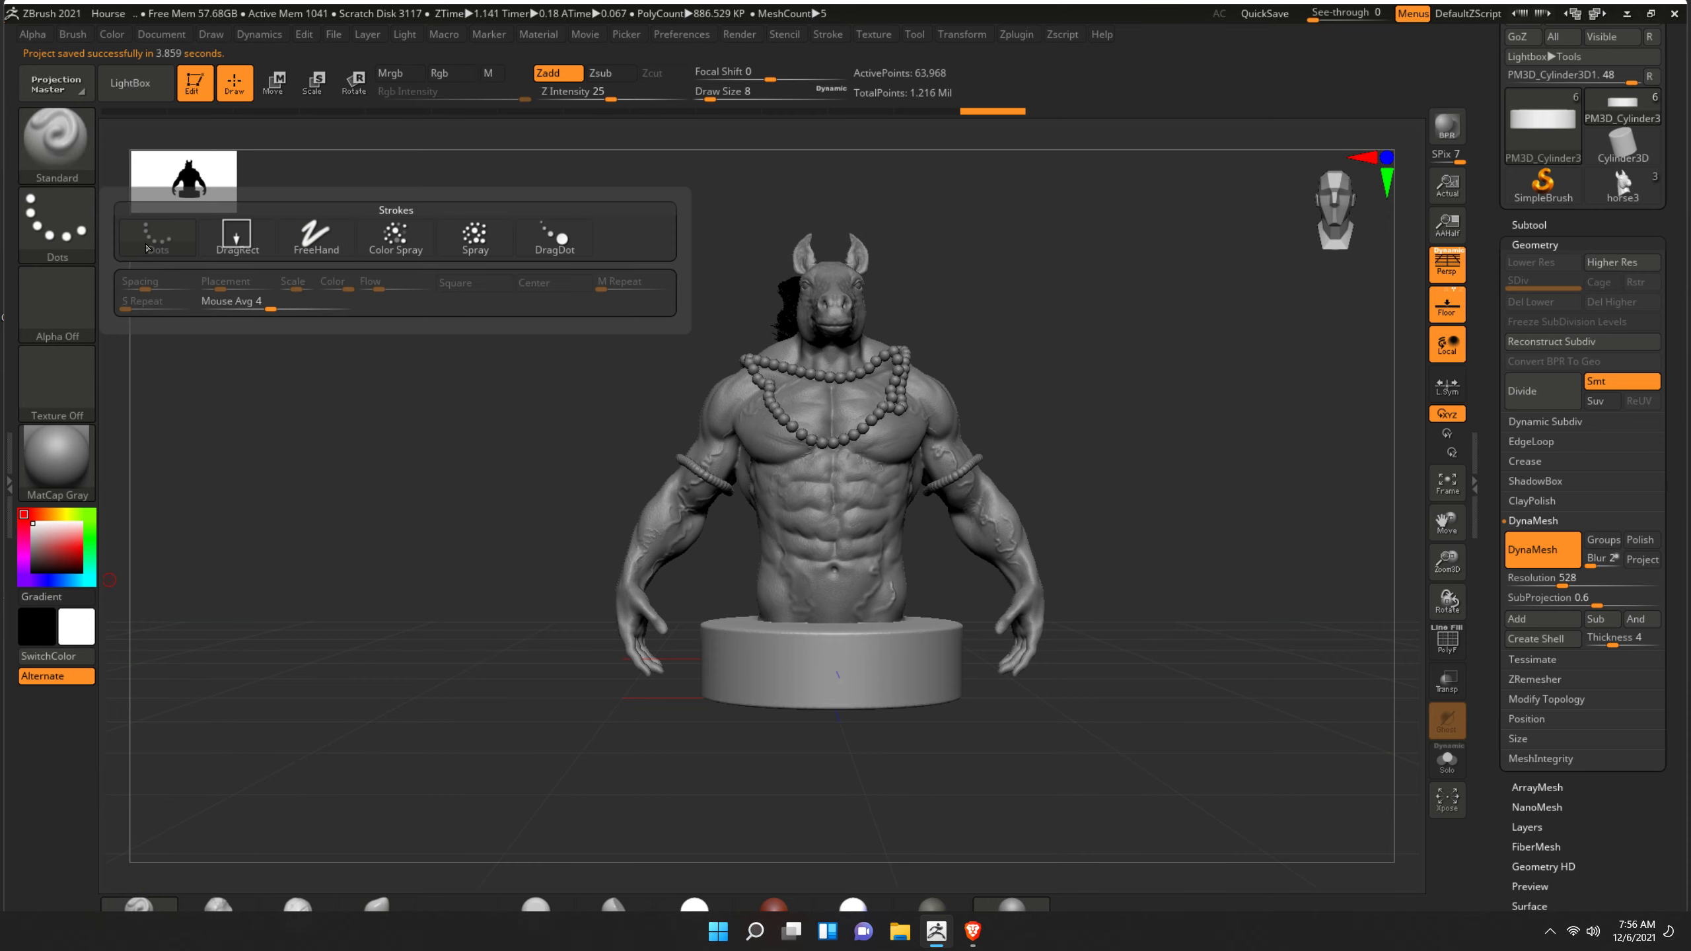
left_click(223, 251)
left_click(53, 296)
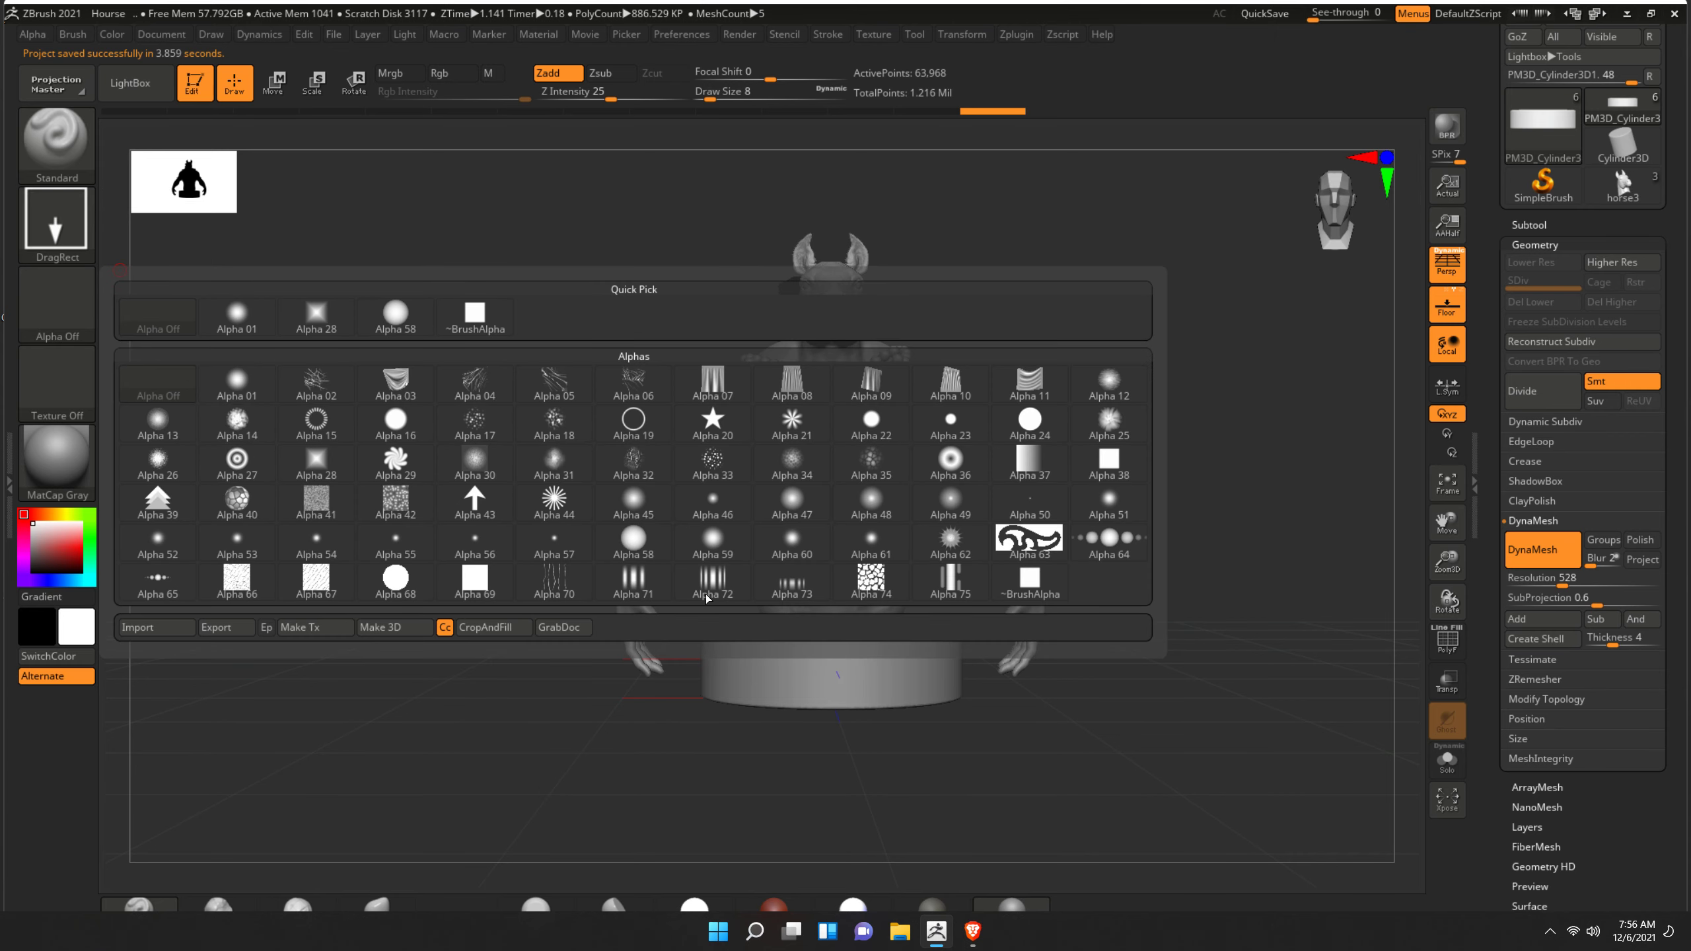
left_click(156, 627)
scroll(579, 306, "down", 3)
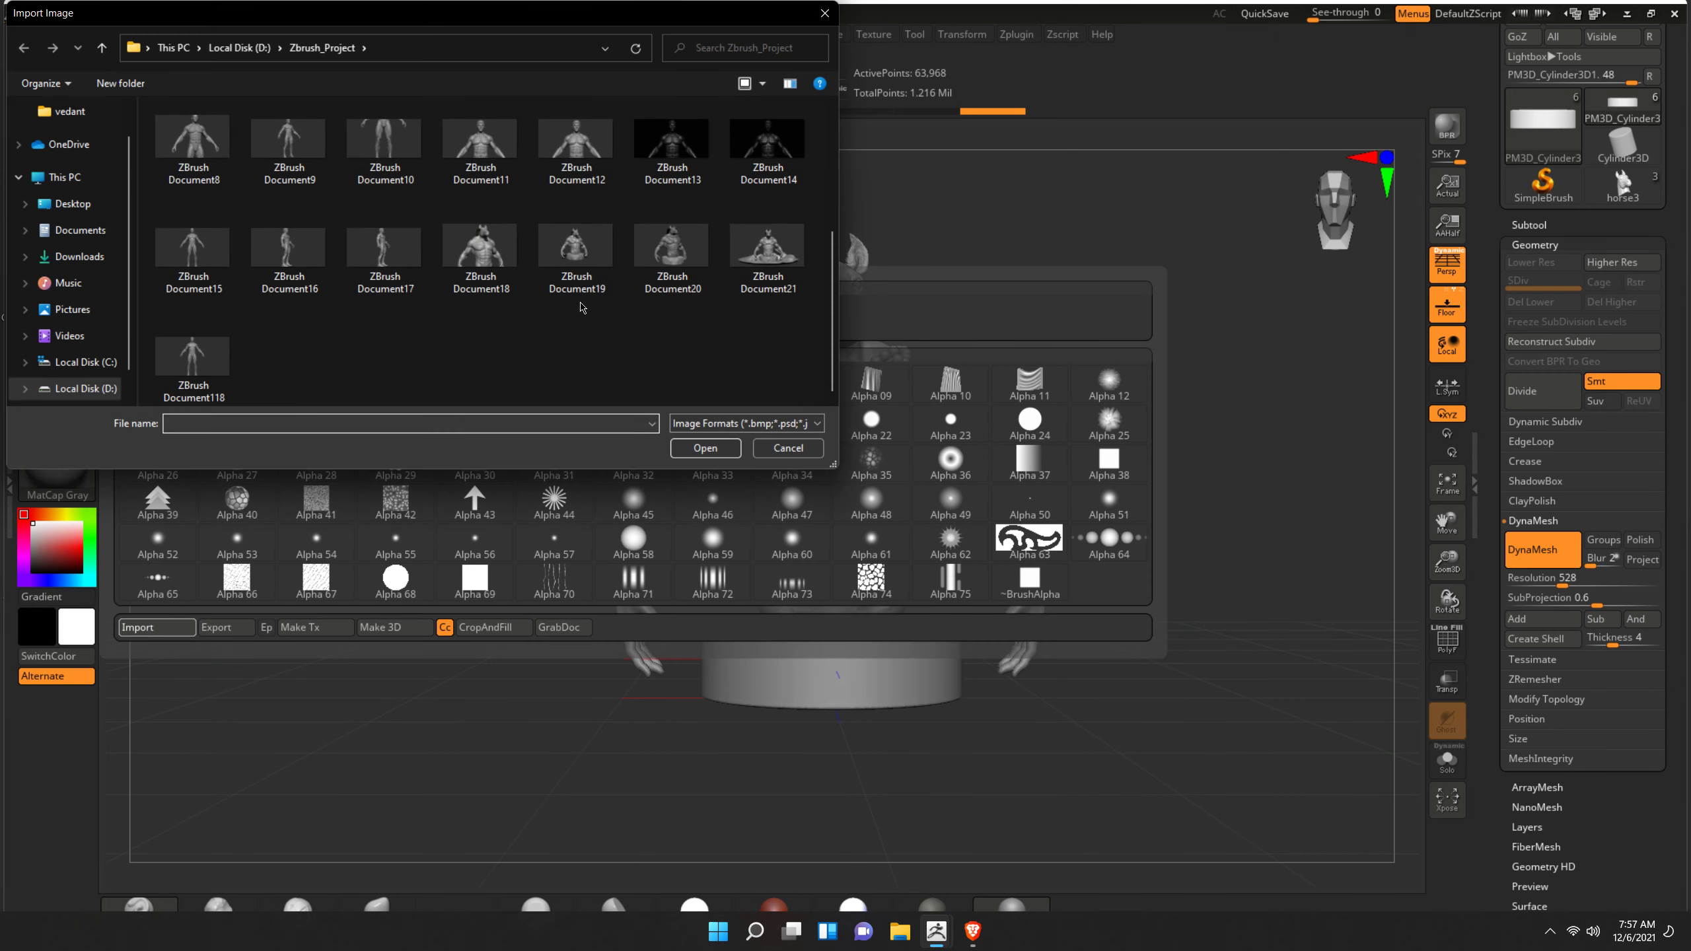
scroll(579, 306, "up", 3)
left_click(660, 160)
left_click(705, 448)
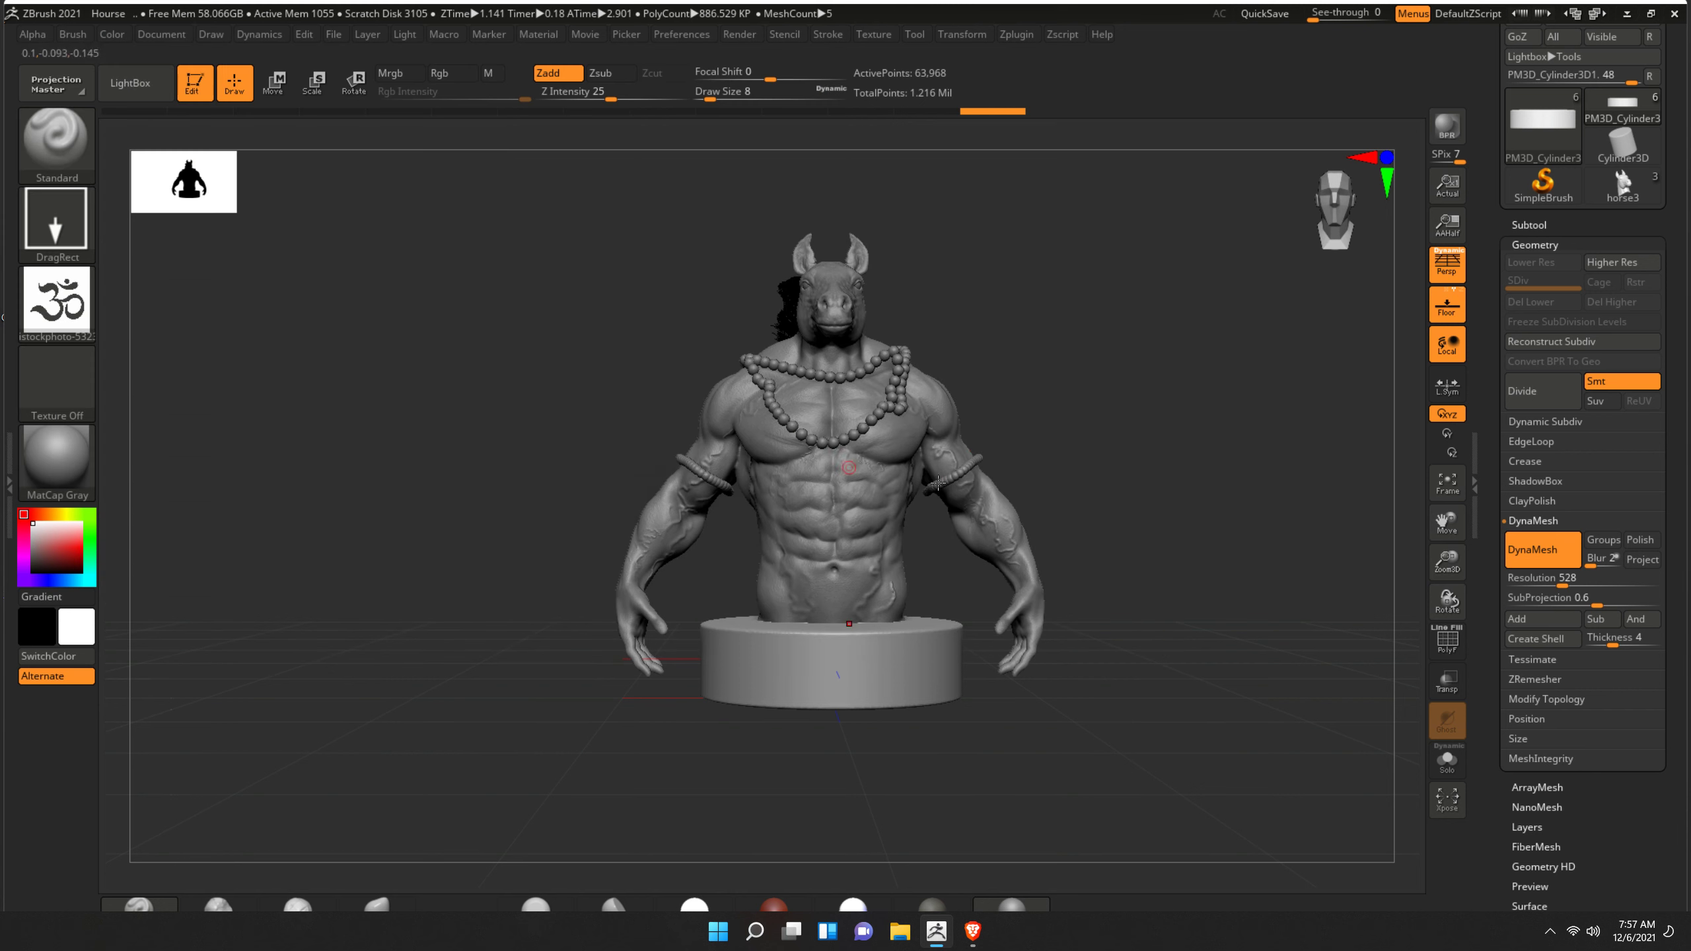
- Raise the brush intensity and try several Om stamps on the pedestal front, undoing them
left_click_drag(859, 691, 873, 693)
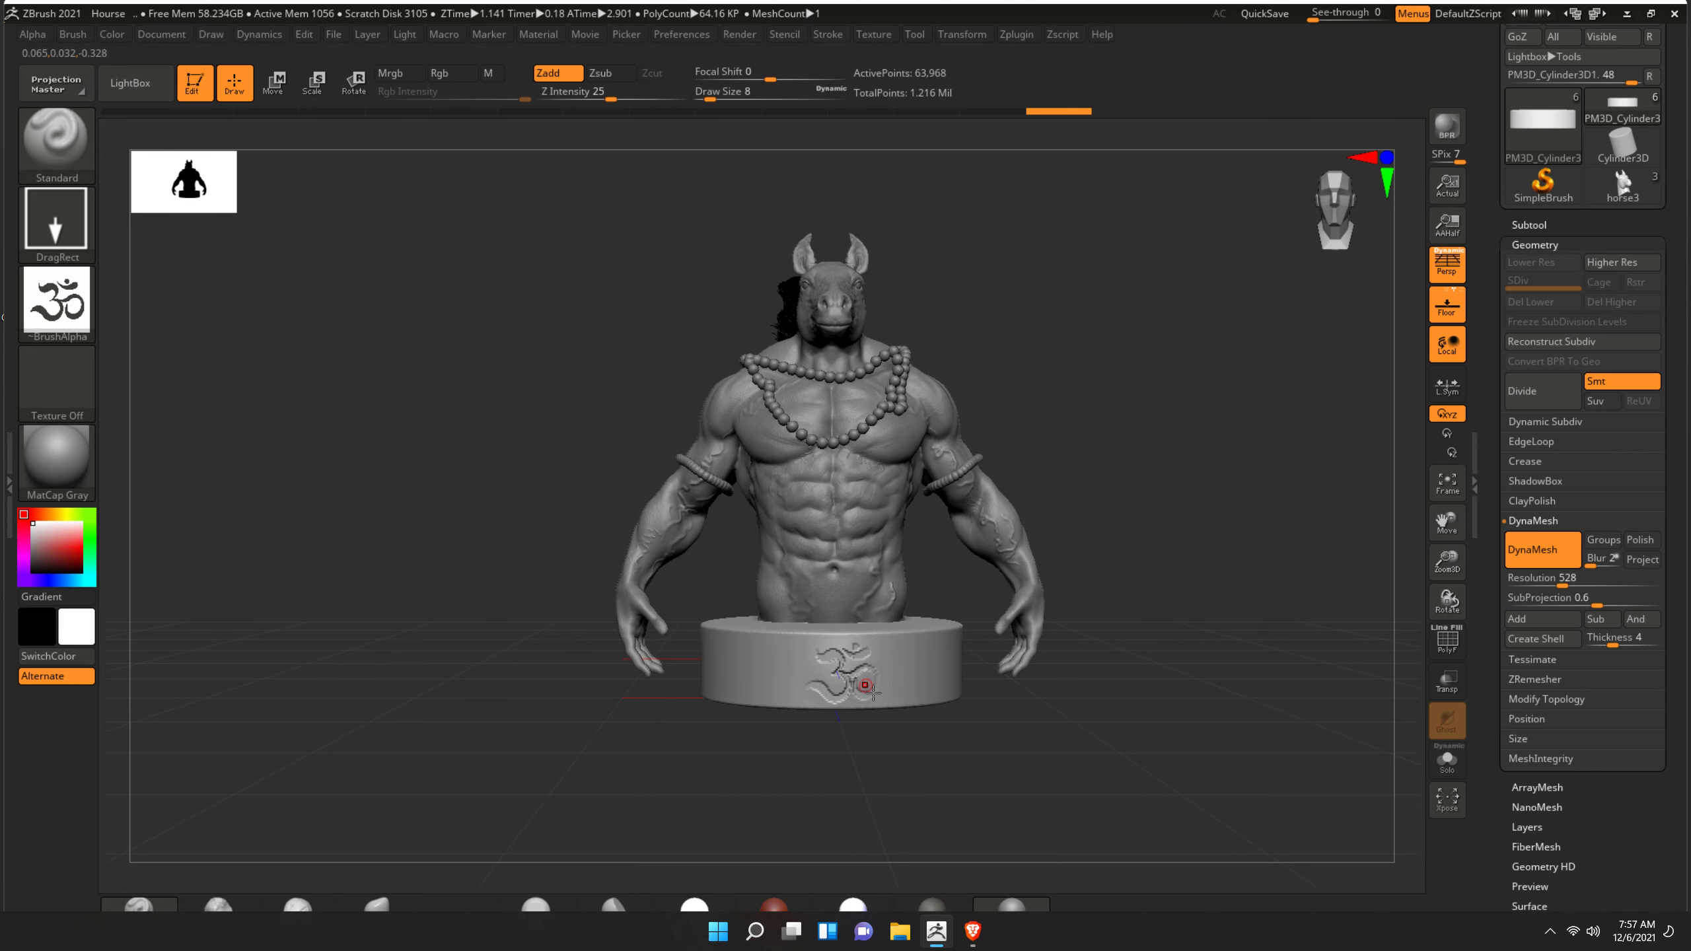
key("ctrl+z")
scroll(872, 683, "up", 3)
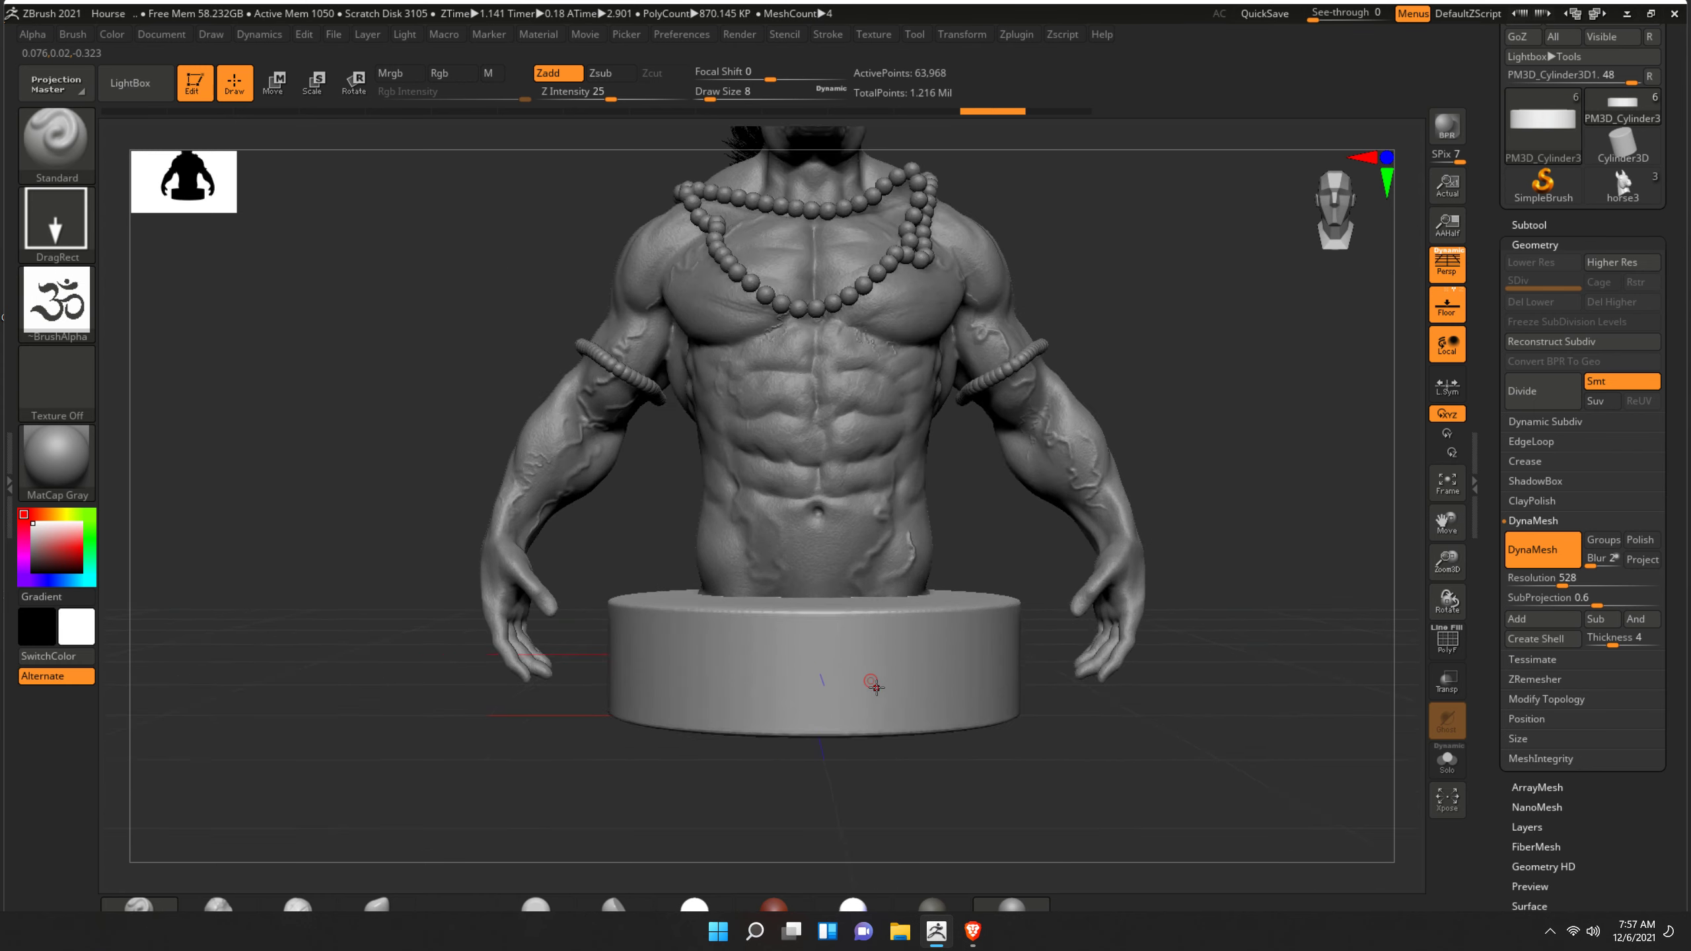
scroll(875, 687, "up", 2)
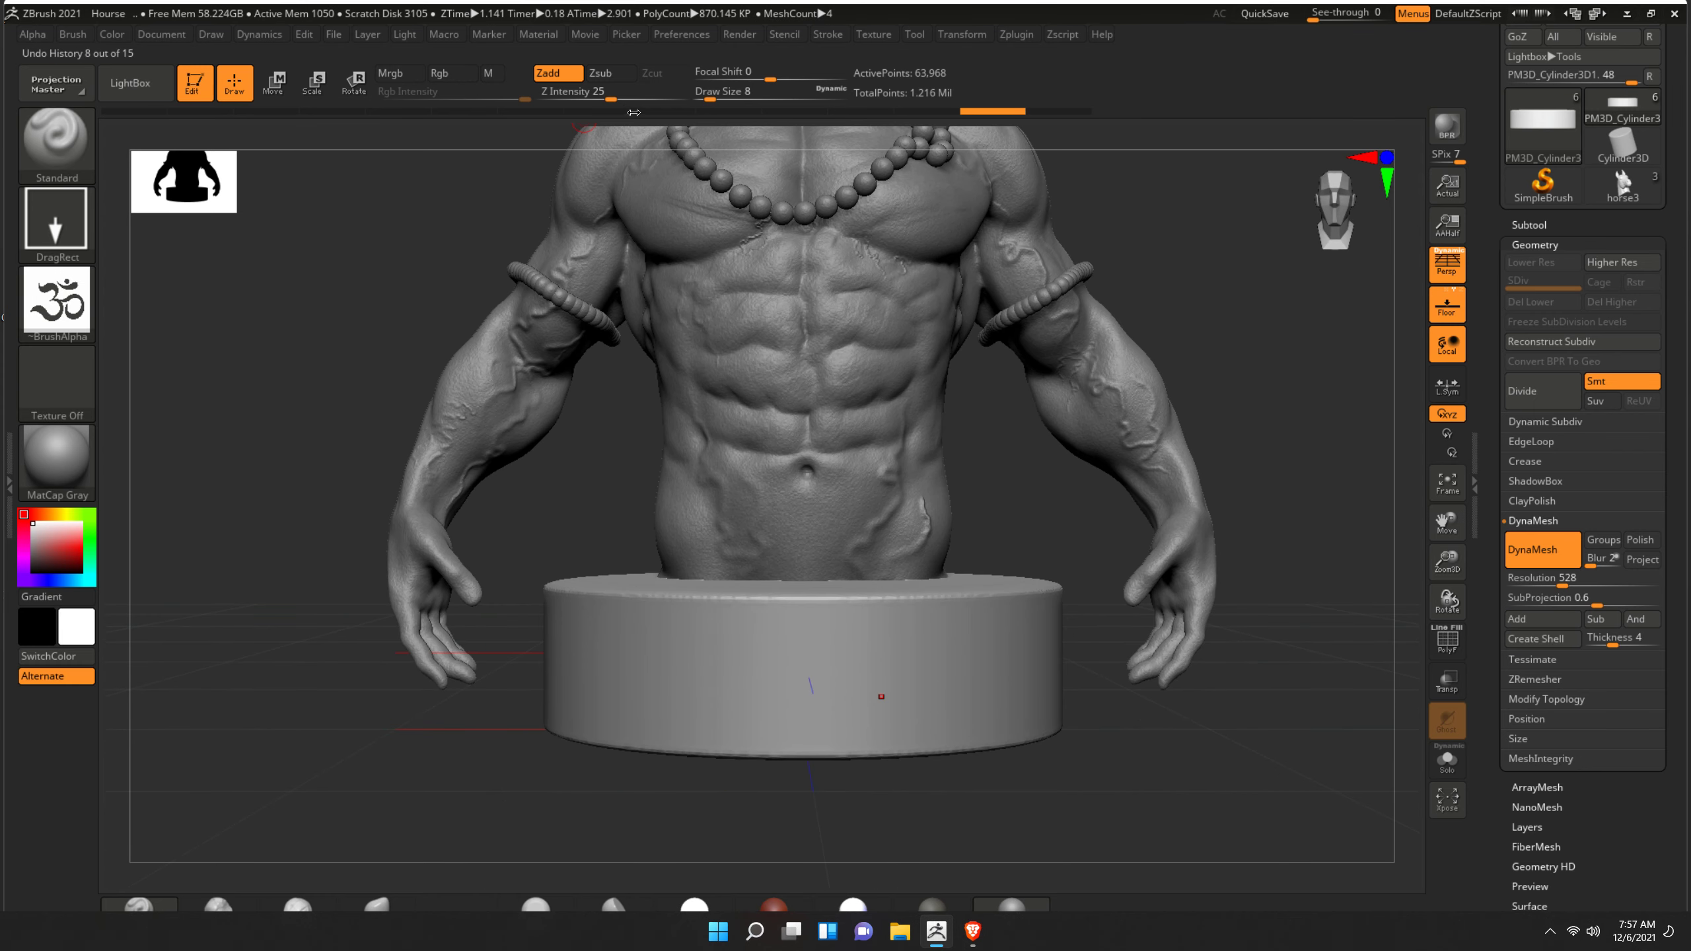
left_click_drag(632, 113, 649, 112)
mouse_move(812, 691)
left_mouse_down()
mouse_move(832, 617)
mouse_move(819, 760)
left_mouse_up()
key("ctrl+z")
key("ctrl+z")
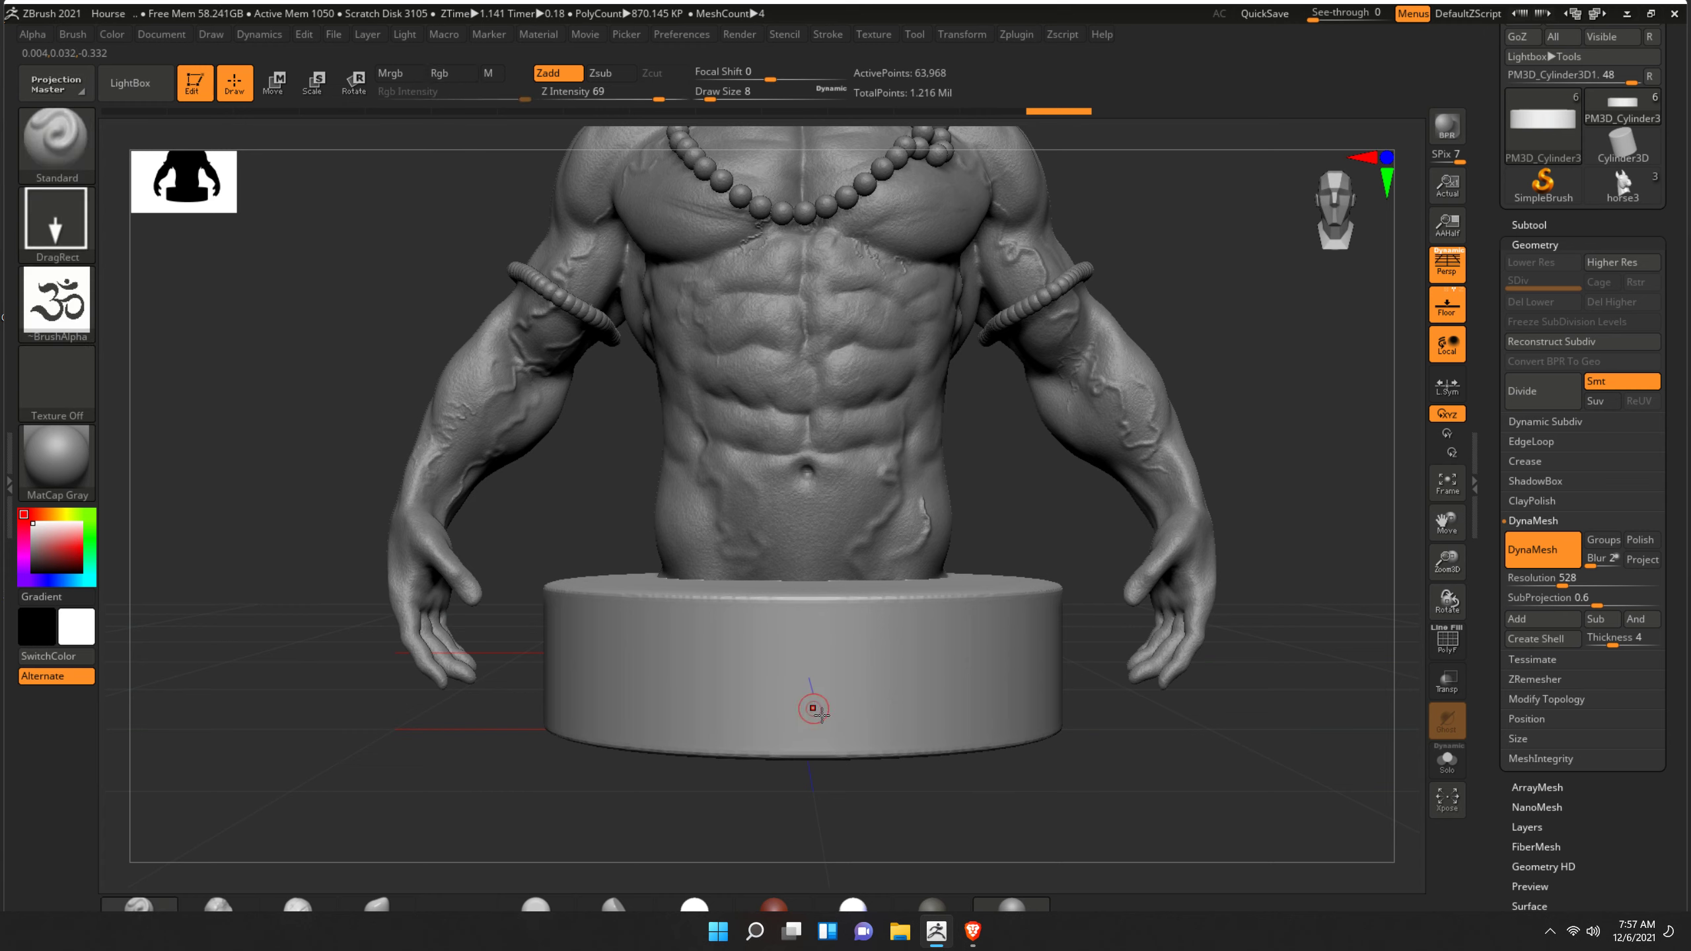
left_click_drag(813, 693, 825, 783)
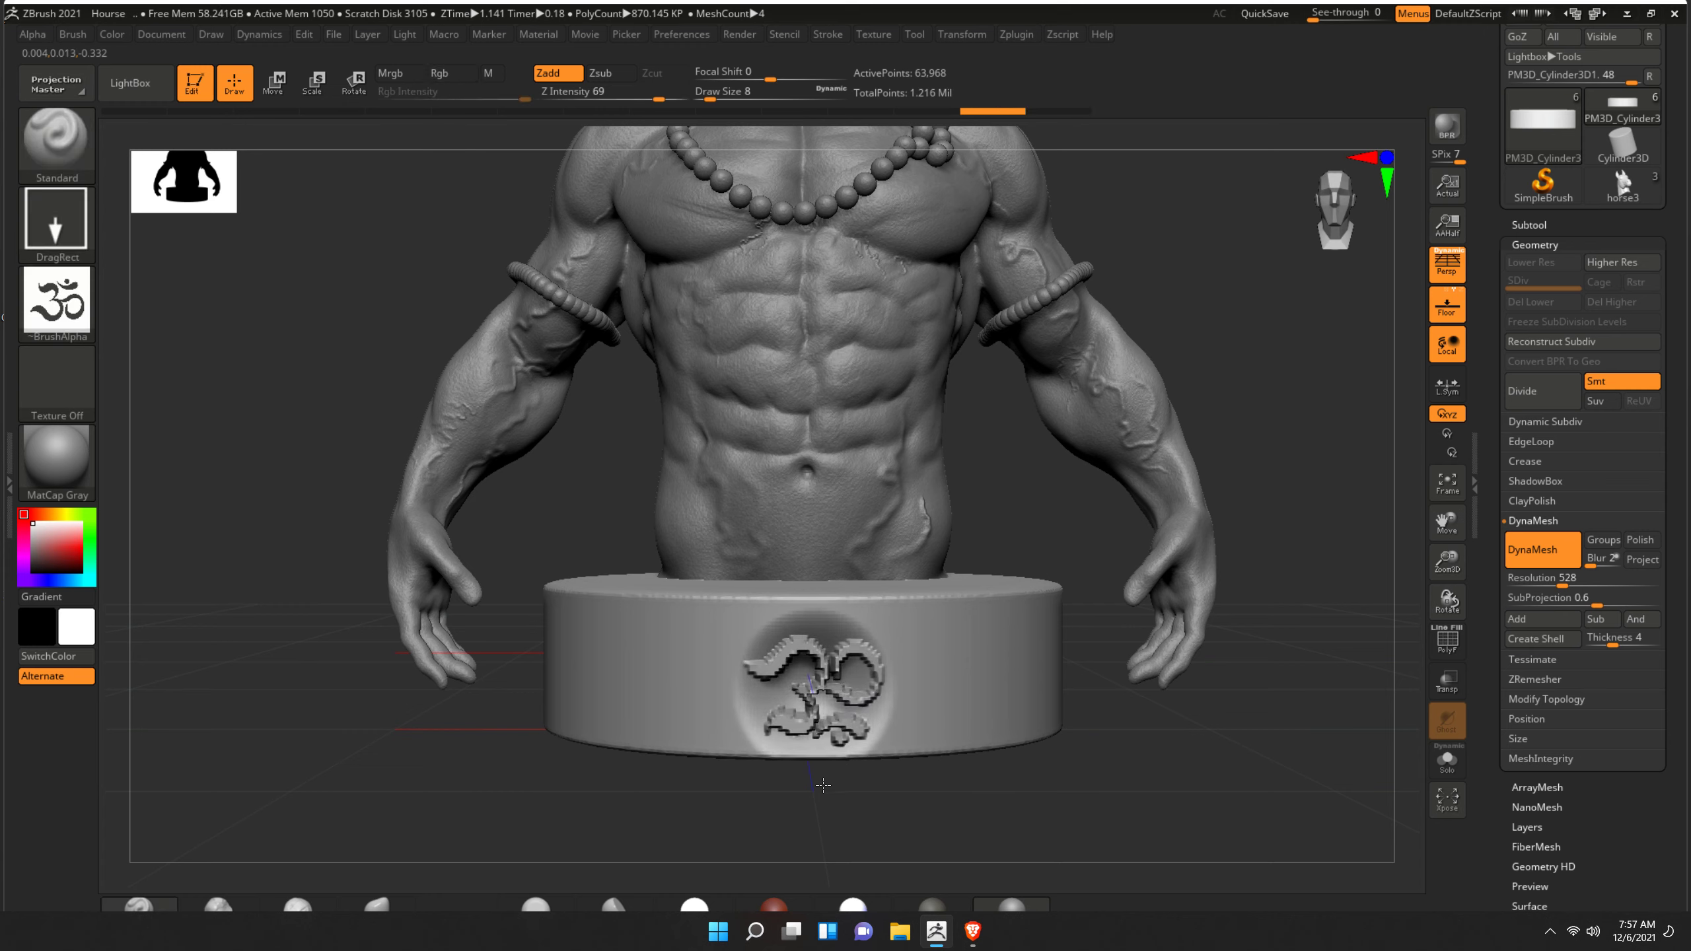
key("ctrl+z")
key("ctrl+z")
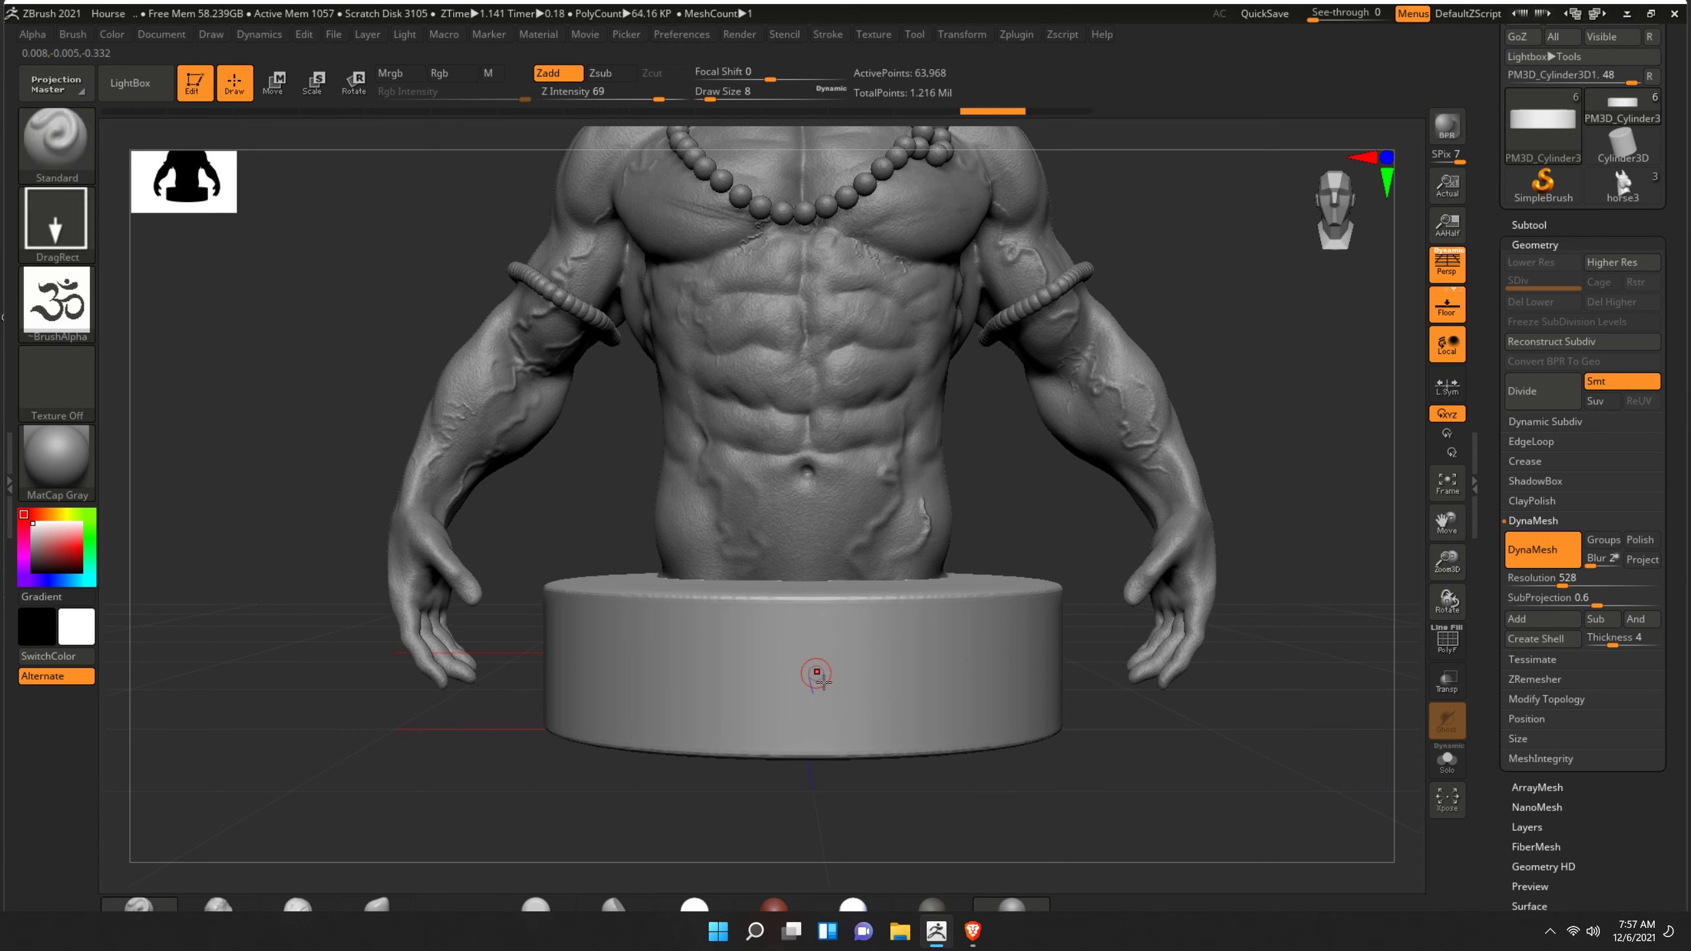
- Stamp a large Om relief on the pedestal front, discarding extra side stamps
left_click_drag(817, 676, 826, 610)
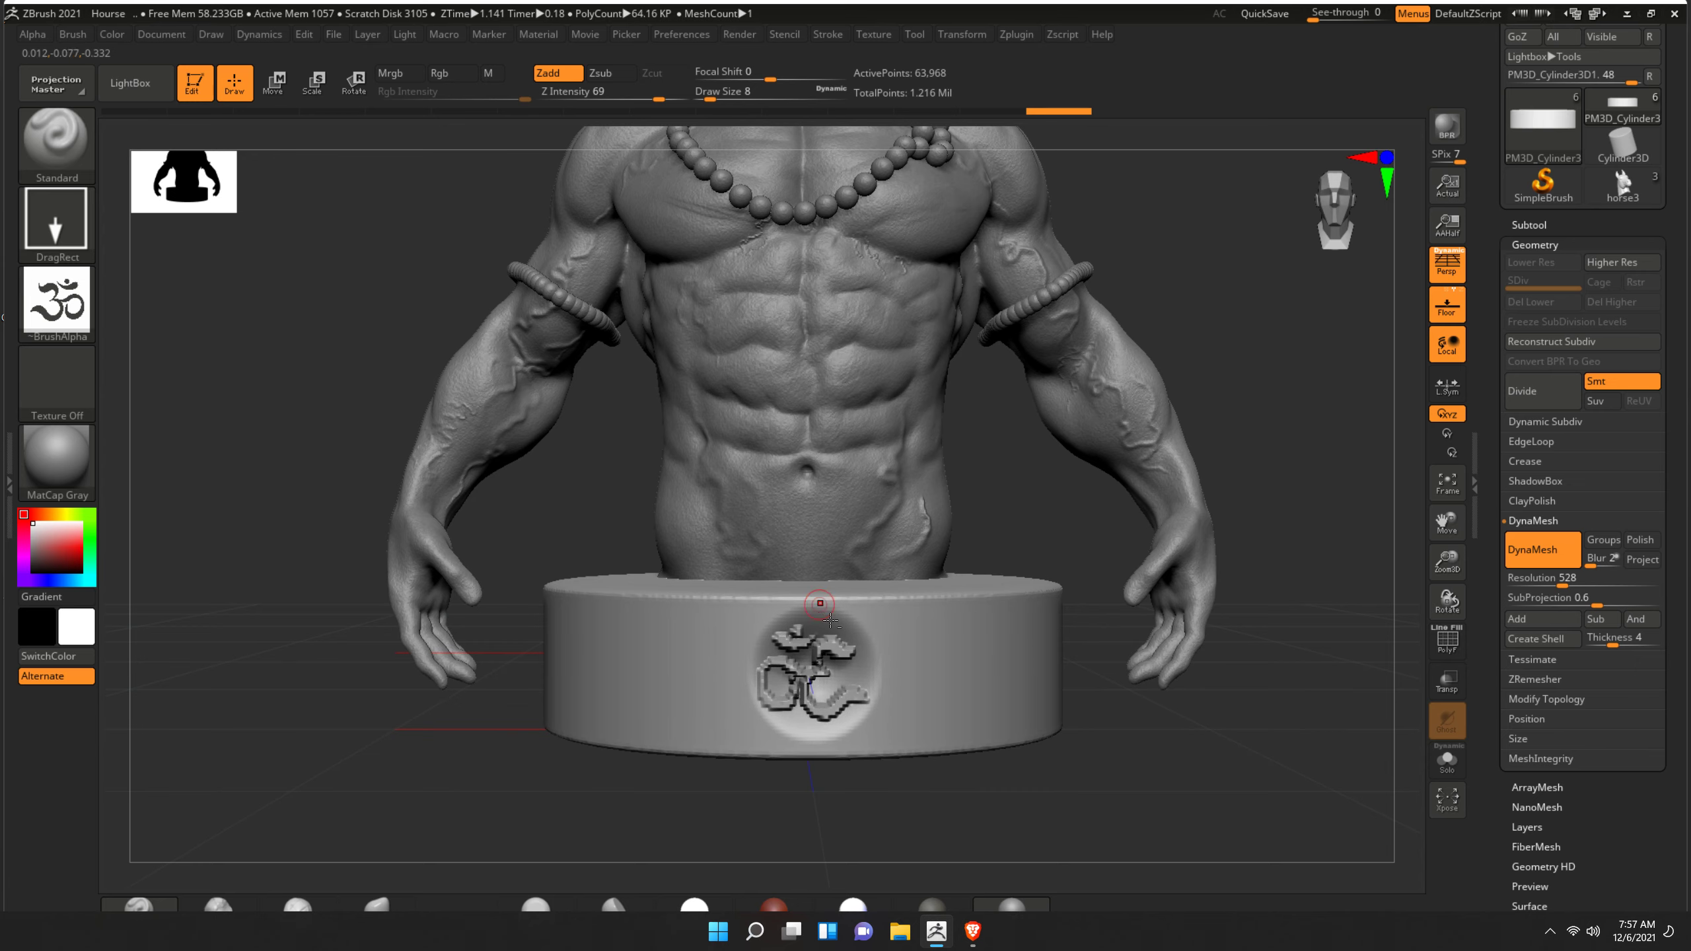
left_click_drag(1137, 775, 1130, 780)
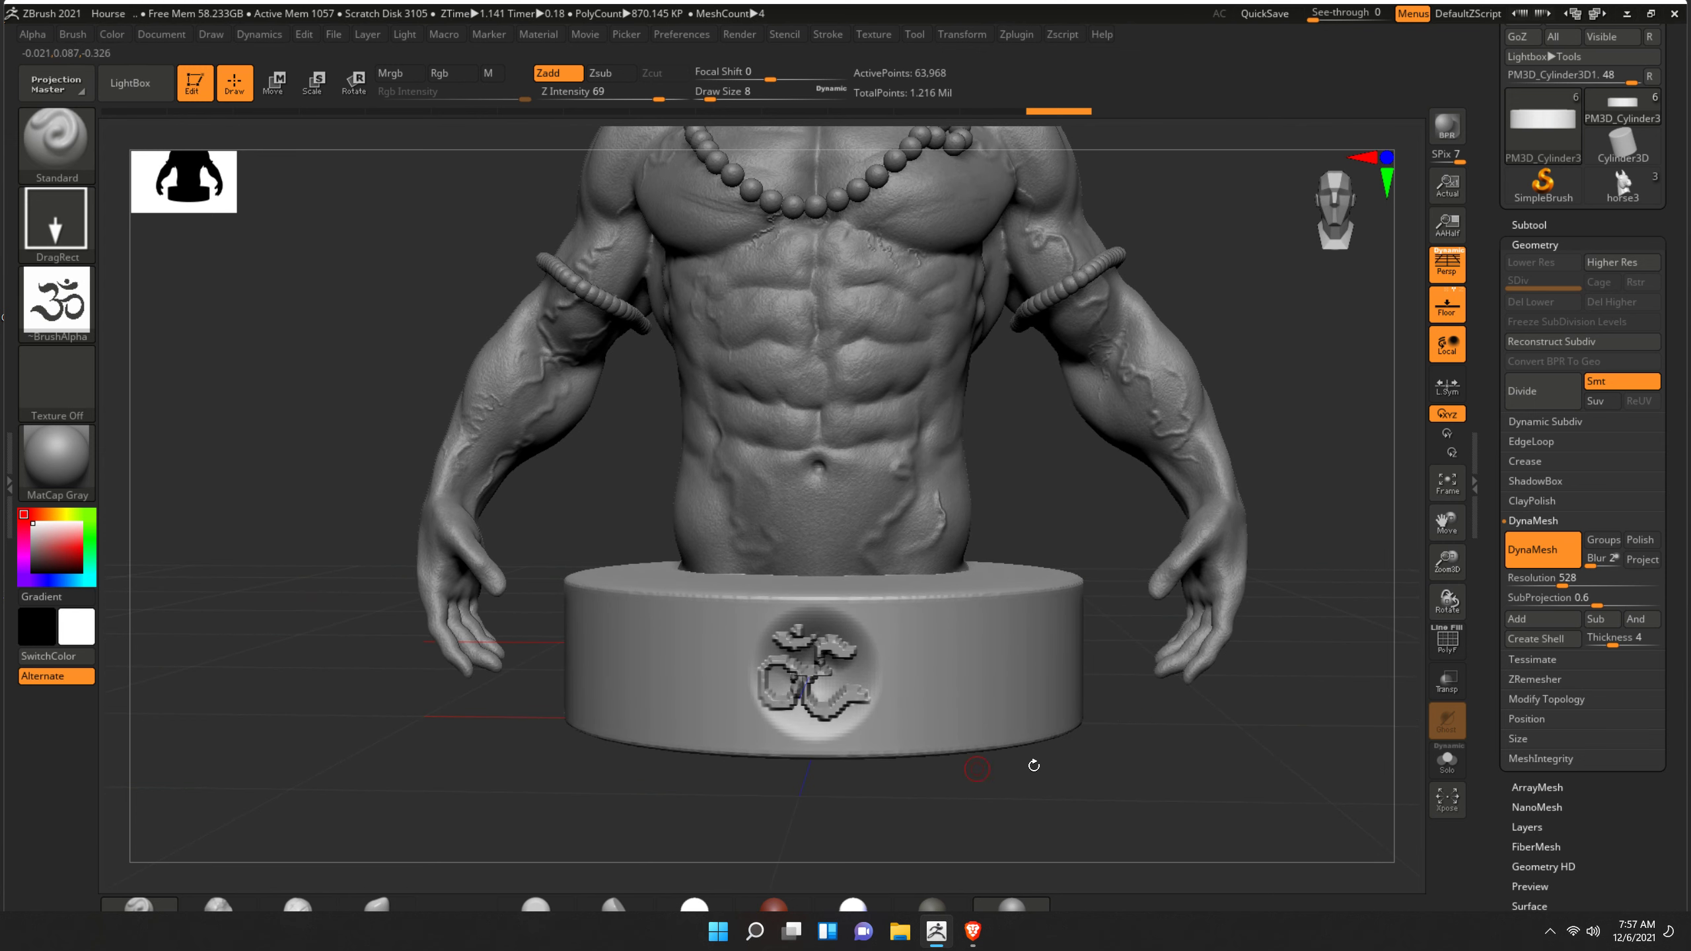
key("ctrl+z")
left_click_drag(826, 669, 824, 607)
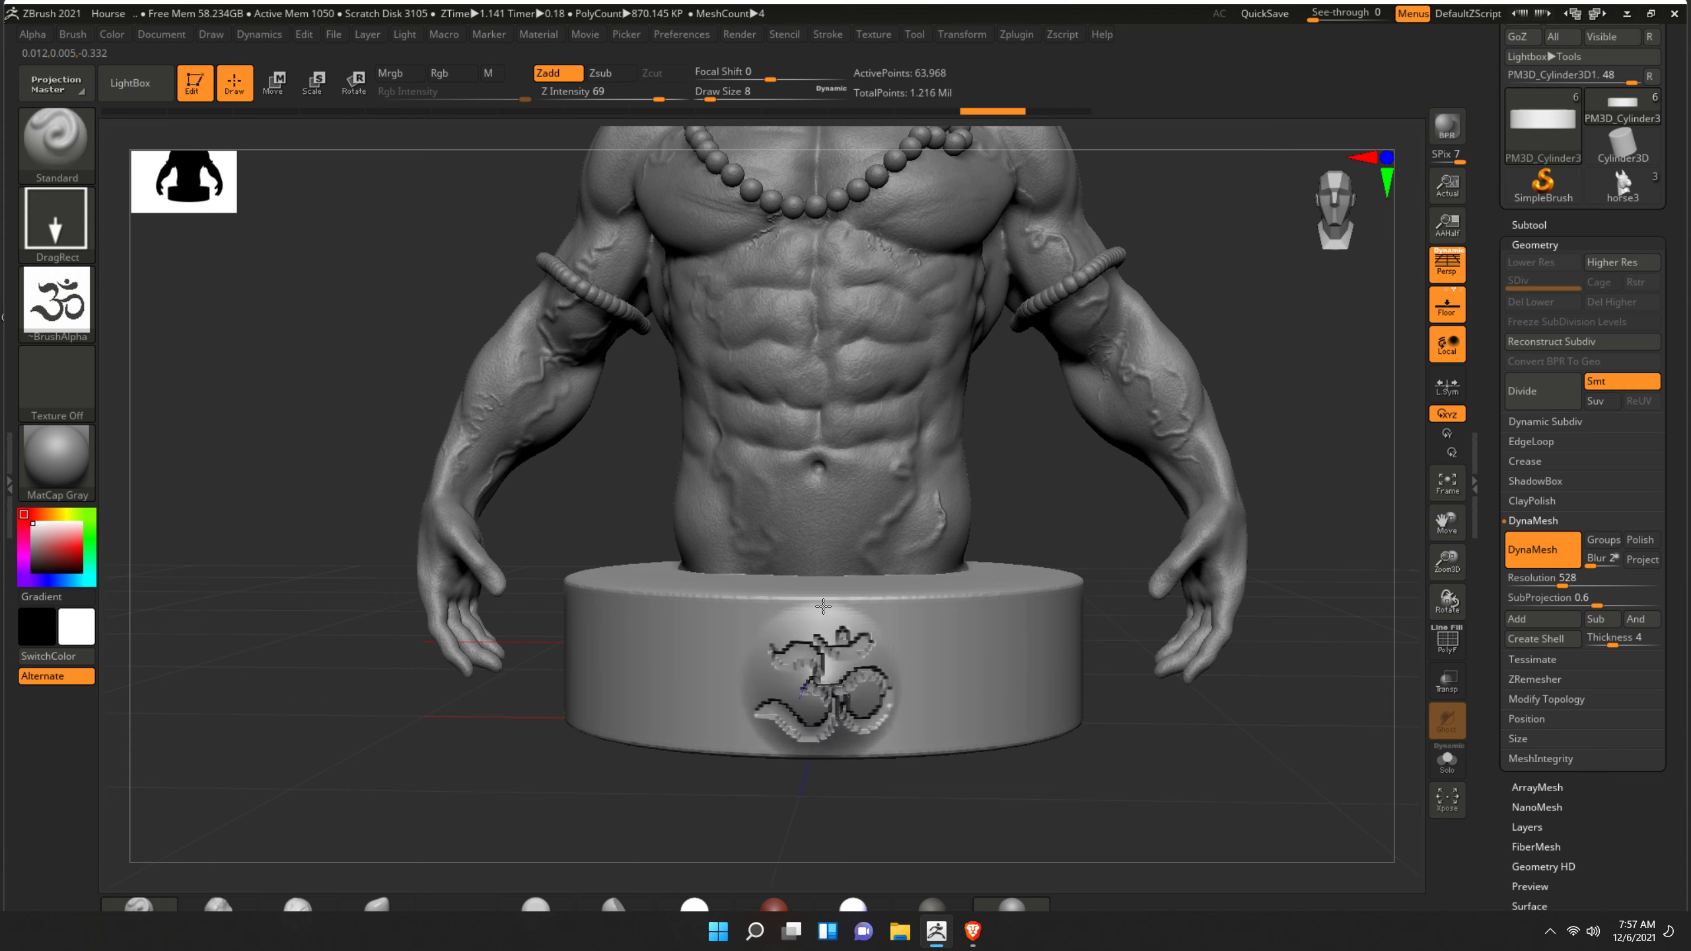
key("ctrl+z")
key("ctrl+z")
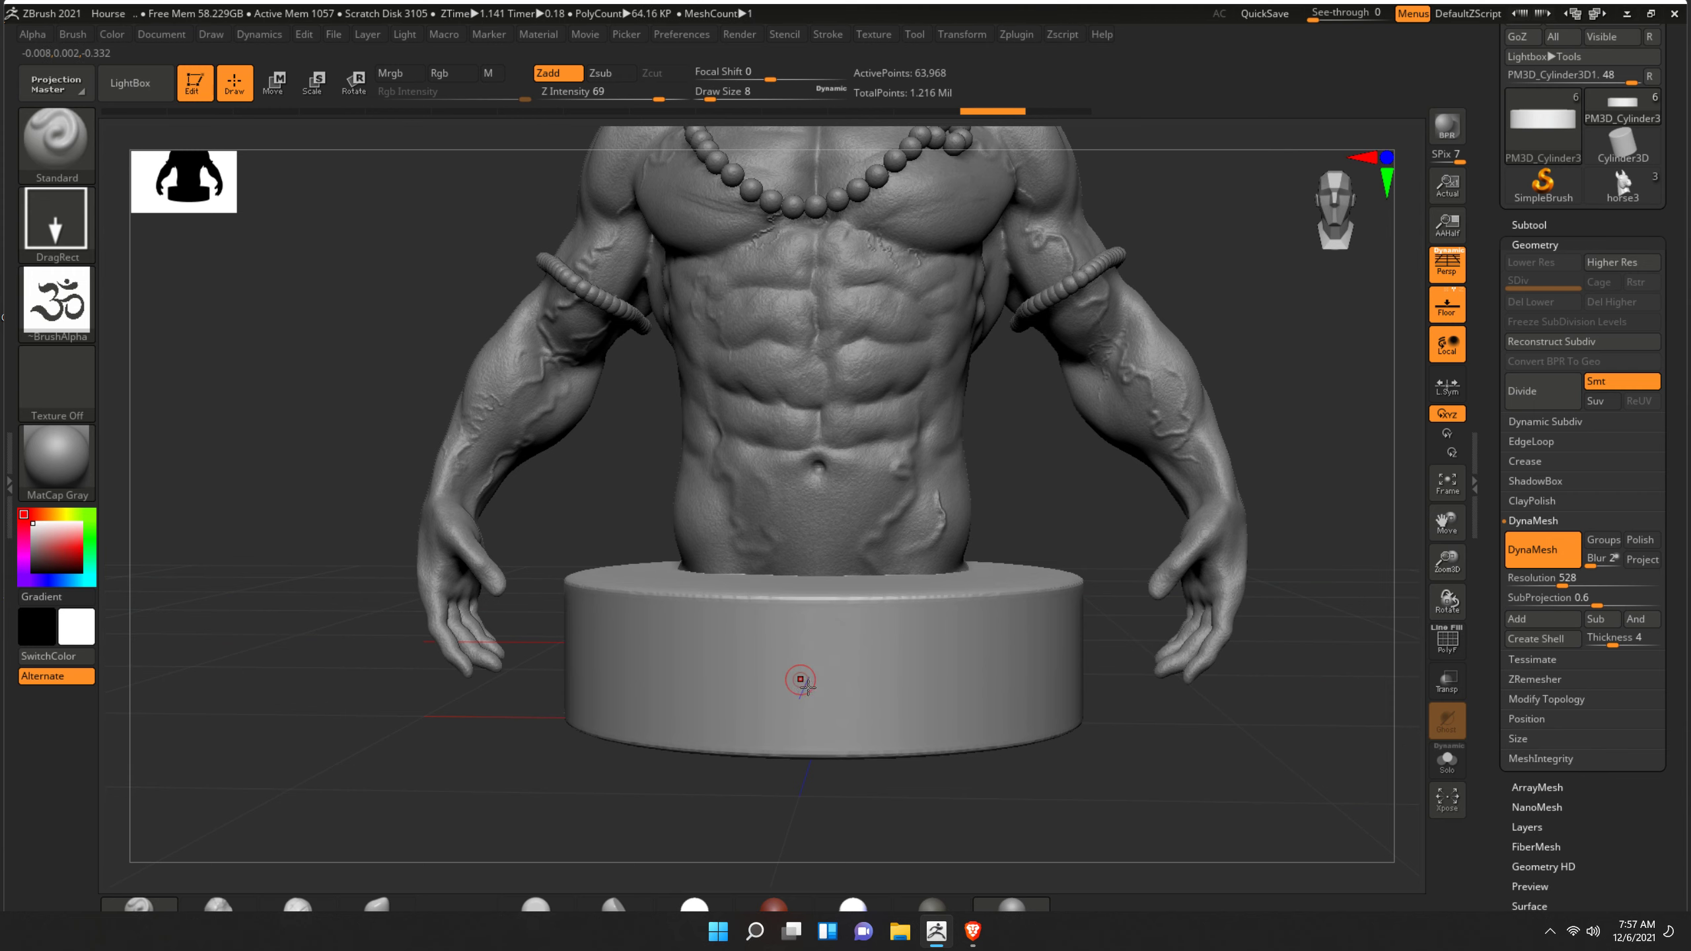
left_click_drag(800, 672, 797, 611)
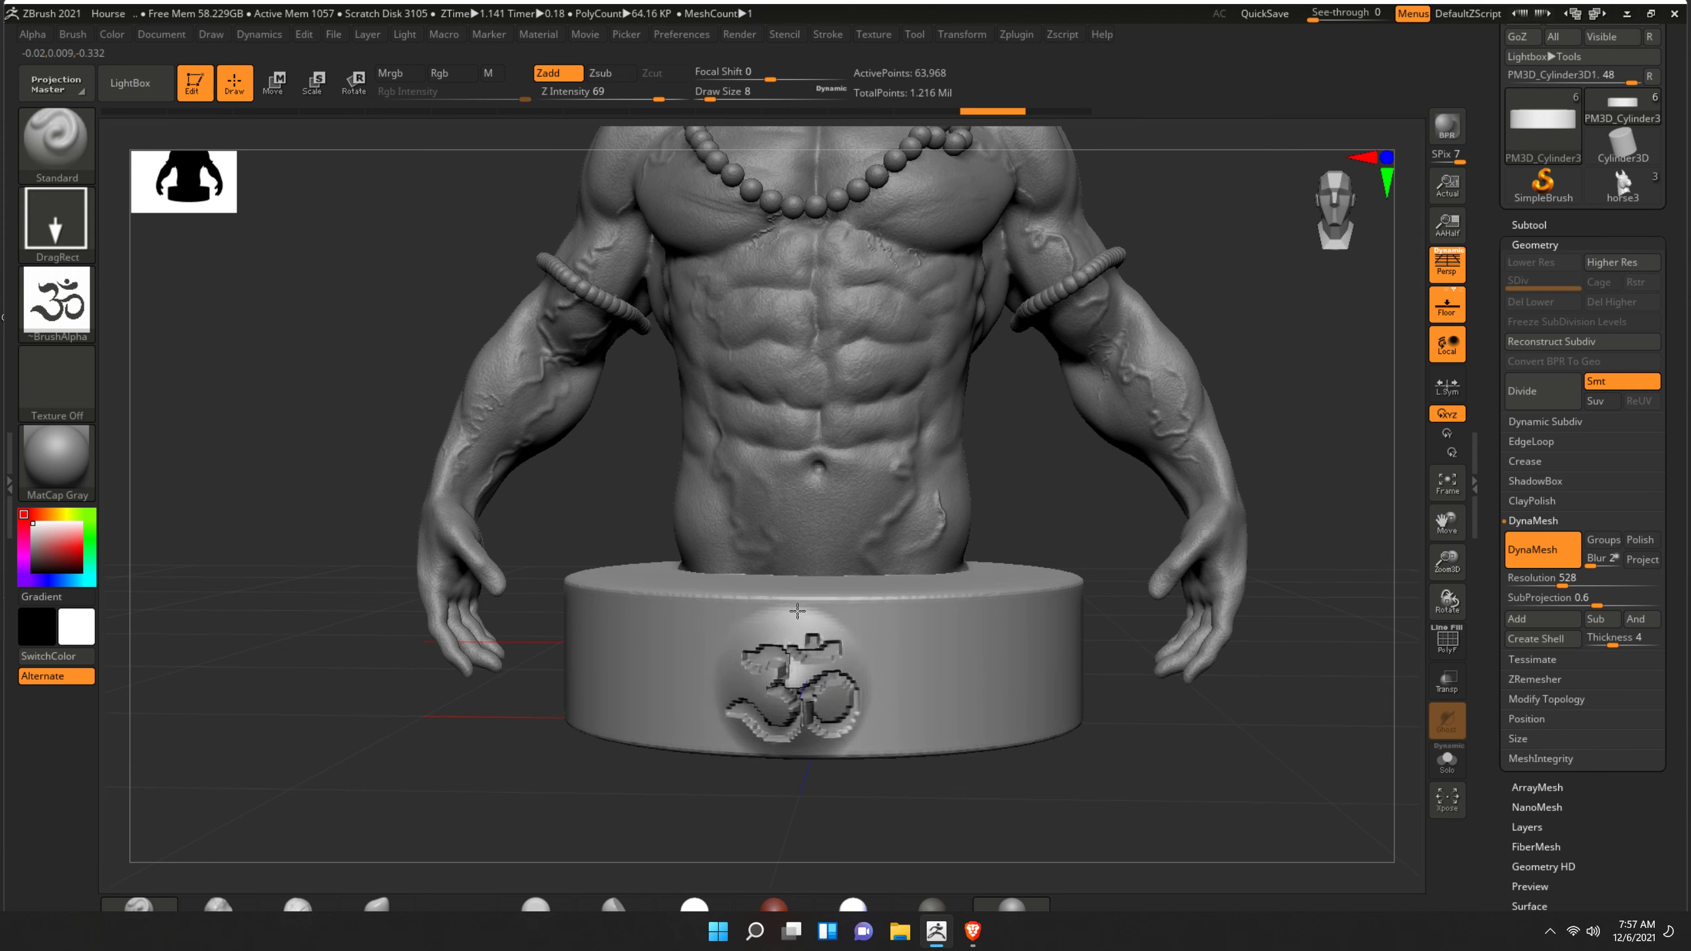
left_click_drag(975, 701, 981, 606)
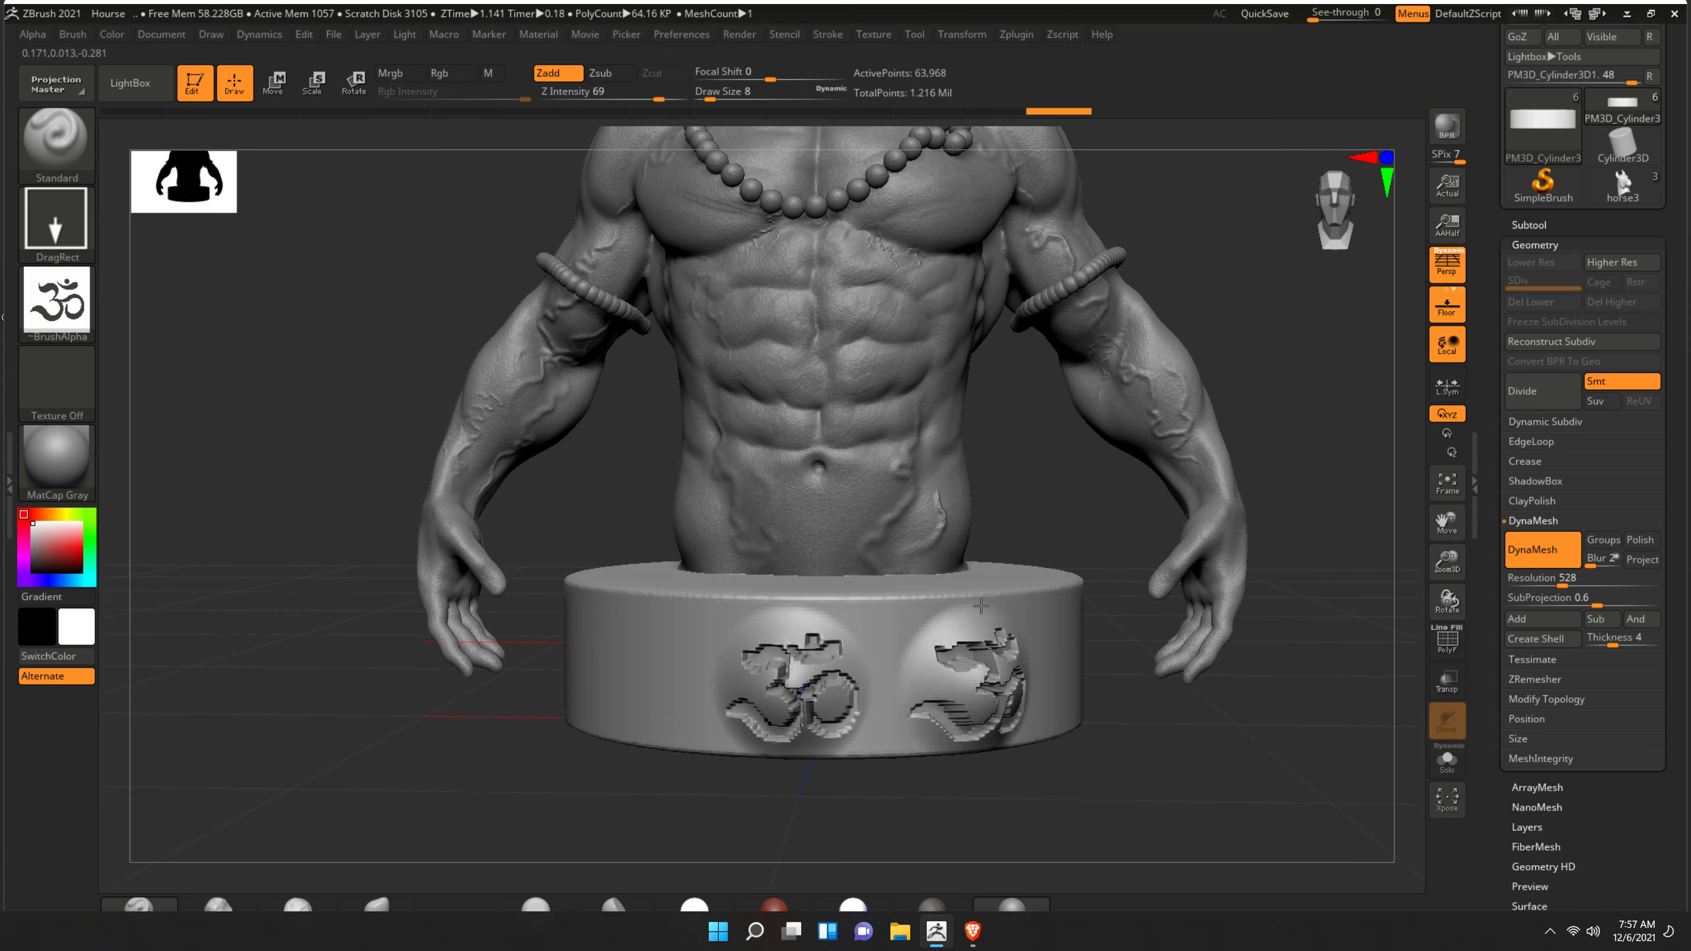
right_click_drag(981, 606, 1162, 741)
left_click_drag(1110, 717, 1039, 657)
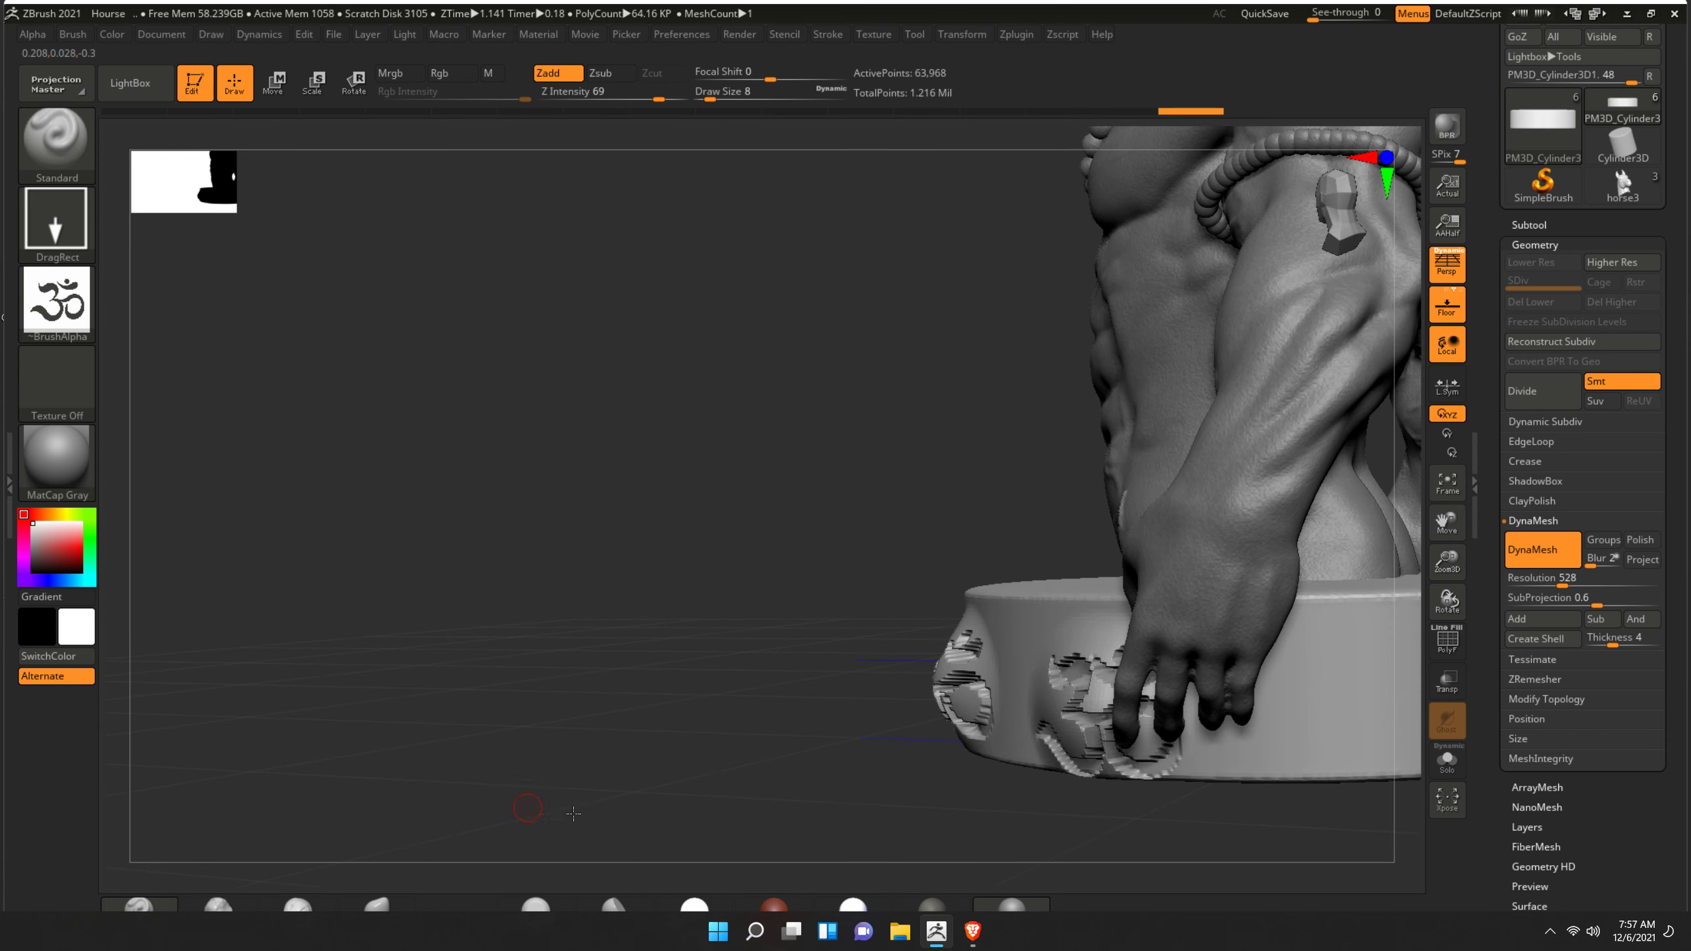
key("ctrl+z")
key("ctrl+z")
key("ctrl+z")
key("ctrl+z")
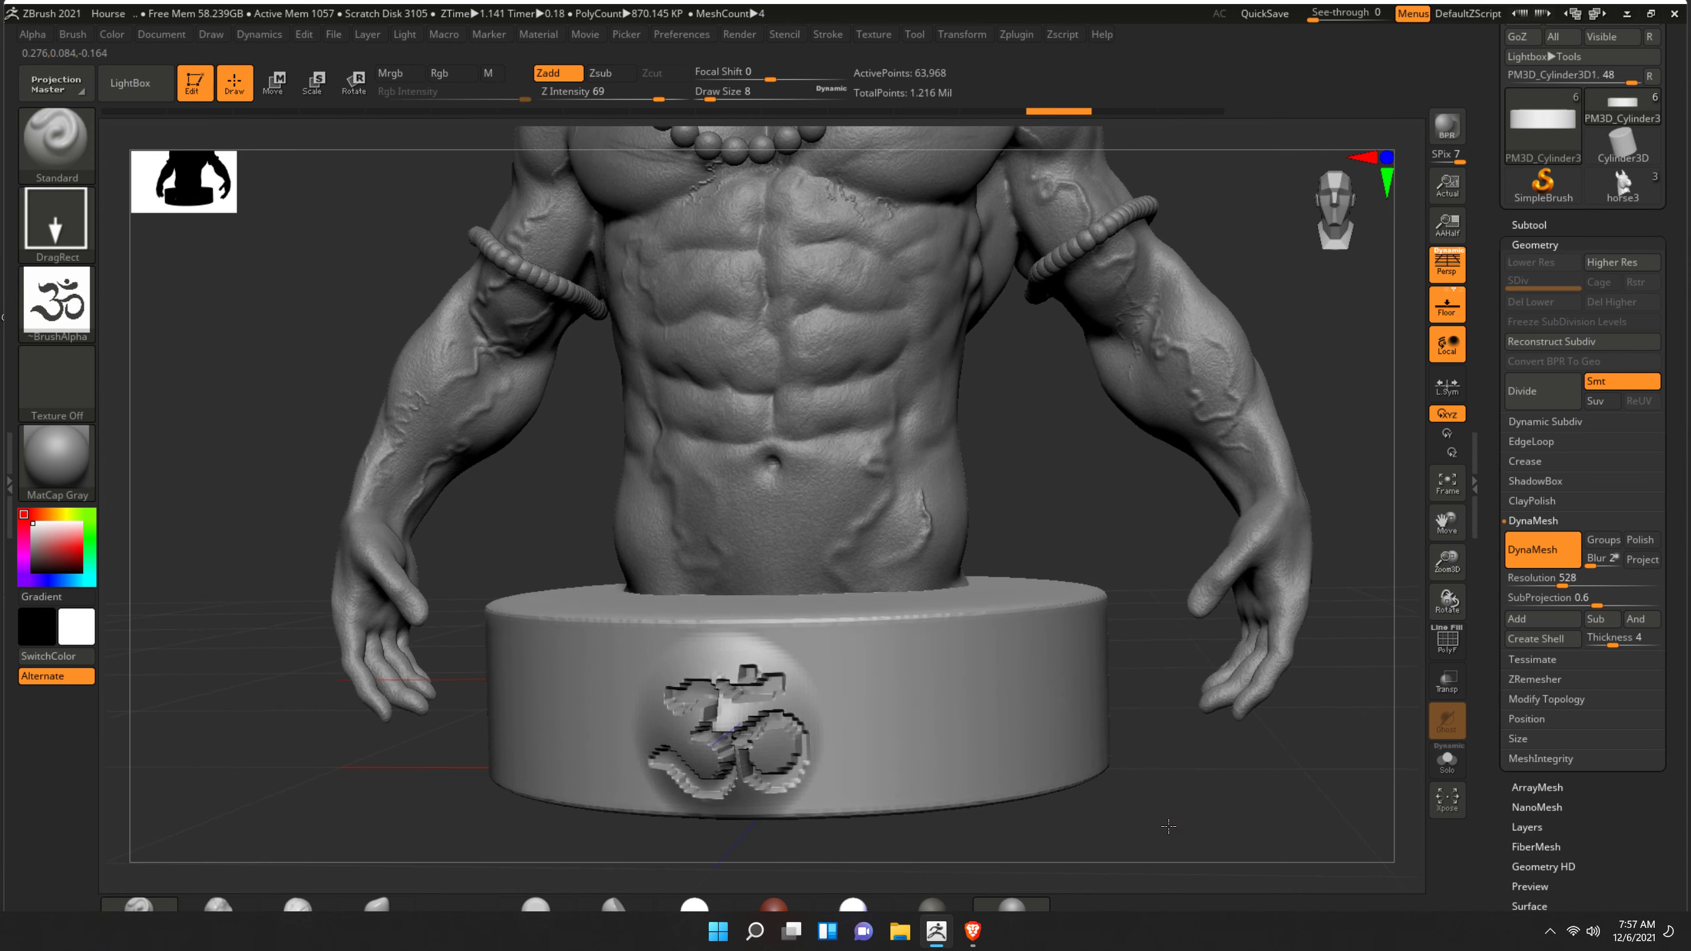
key("ctrl+z")
- Save the project over the existing Hourse file
key("ctrl+s")
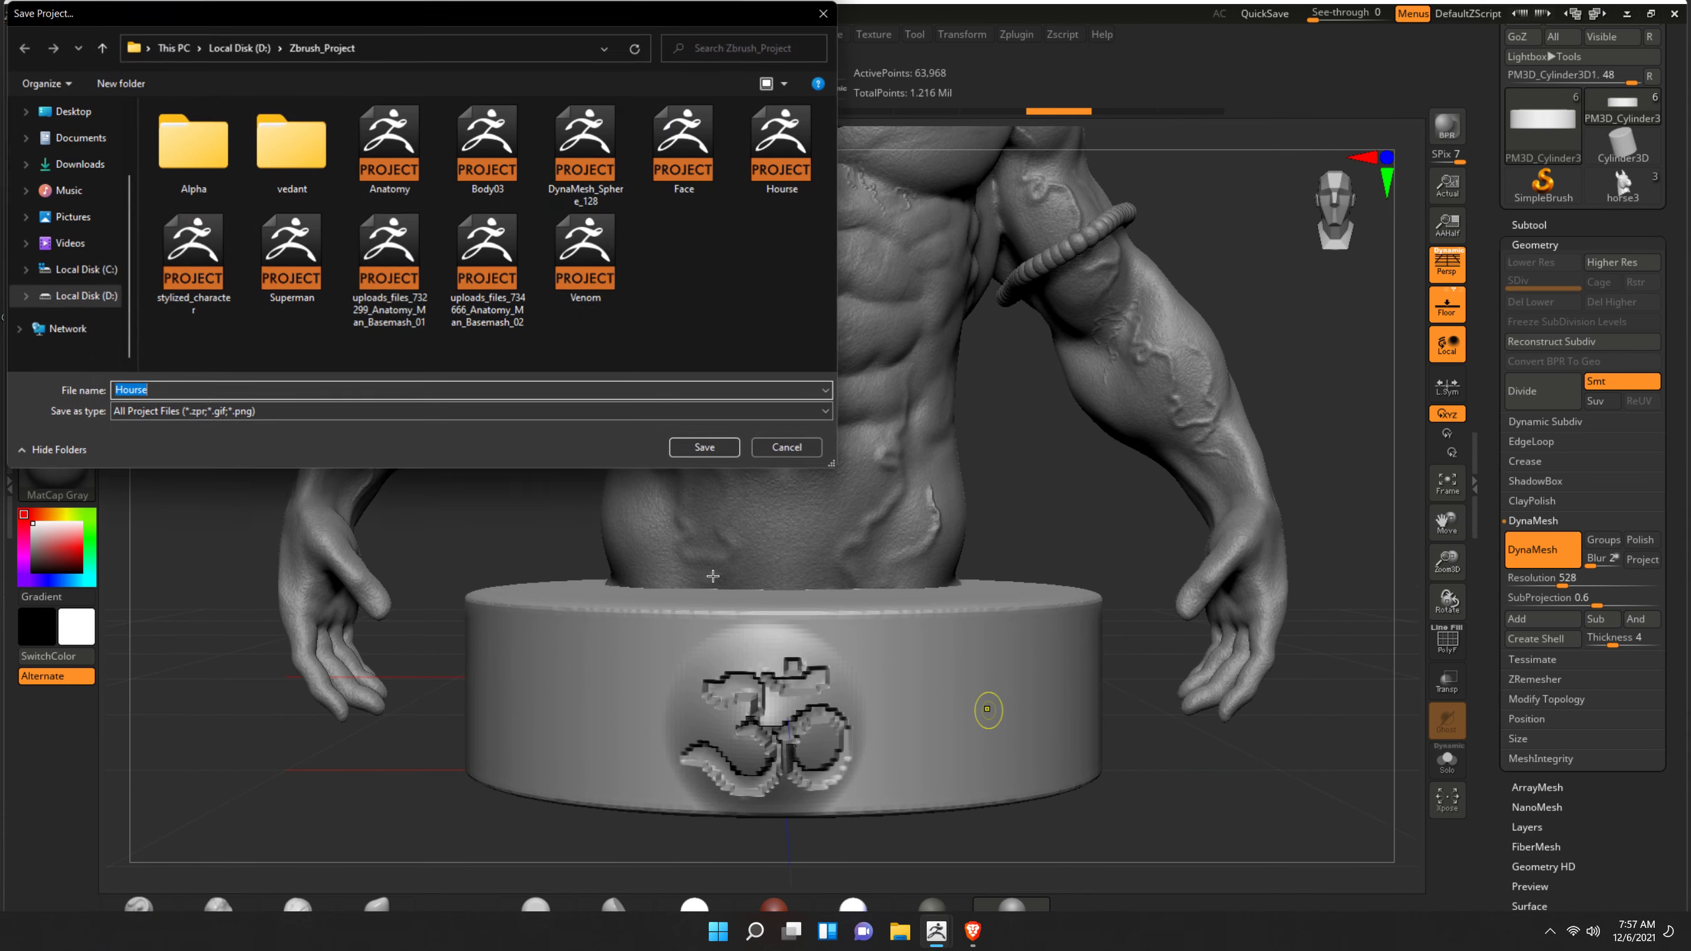
left_click(704, 447)
left_click(889, 468)
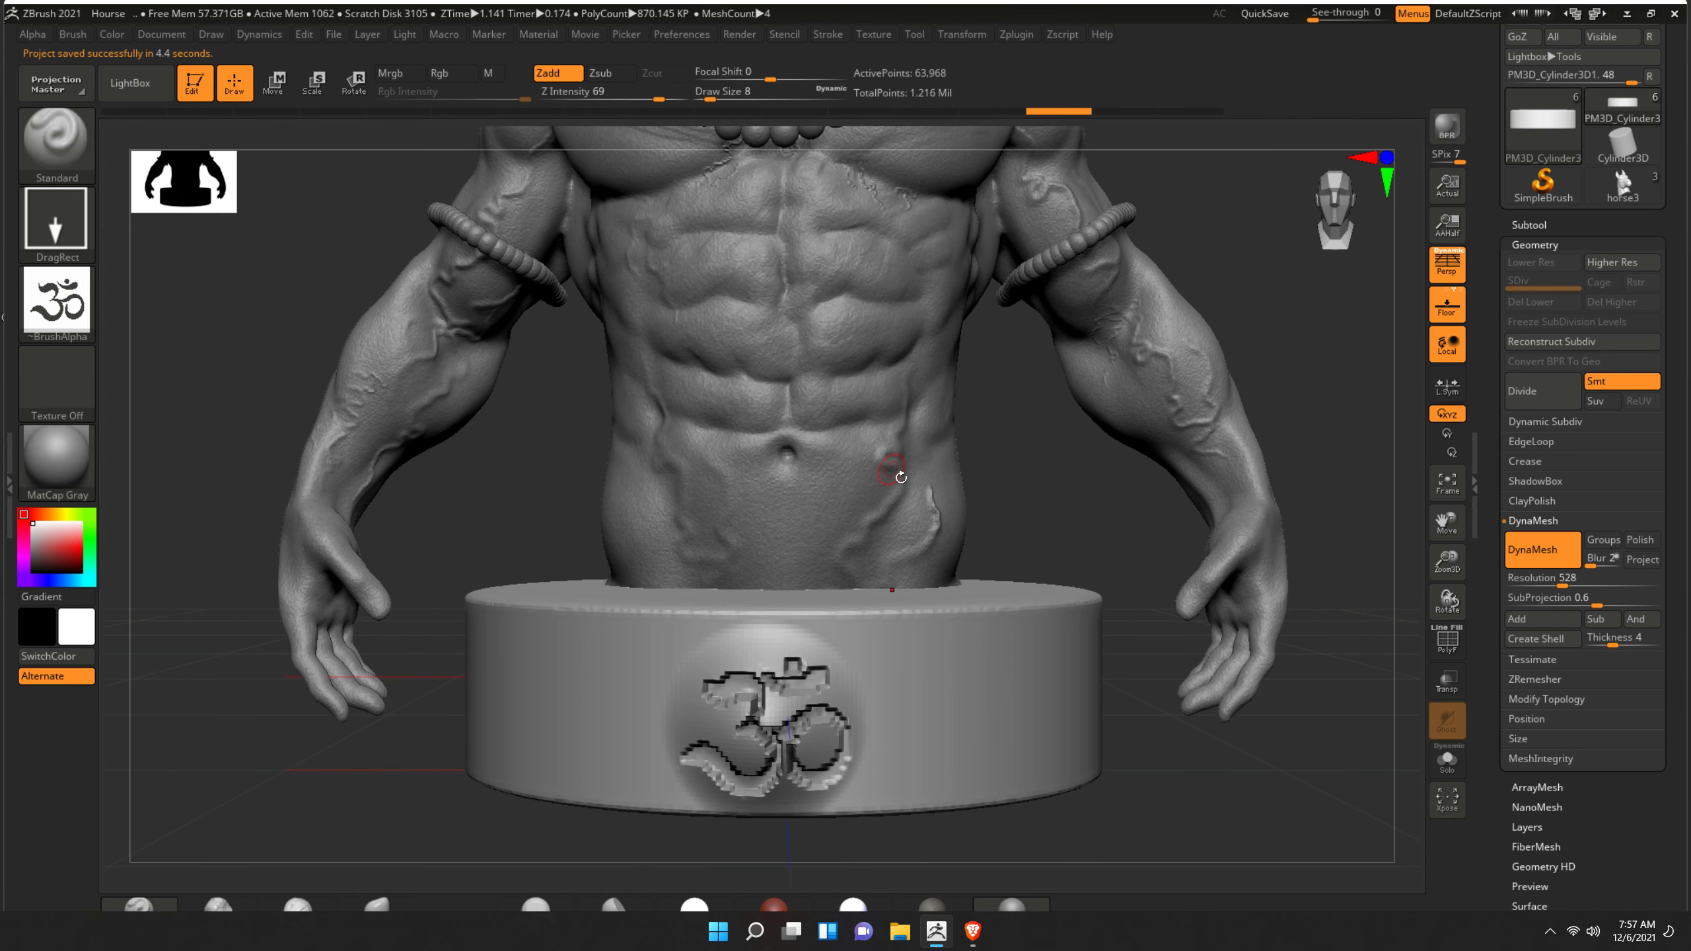
- Lower the figure in view and open the Subtool Append mesh picker
scroll(902, 477, "down", 3)
scroll(901, 477, "down", 2)
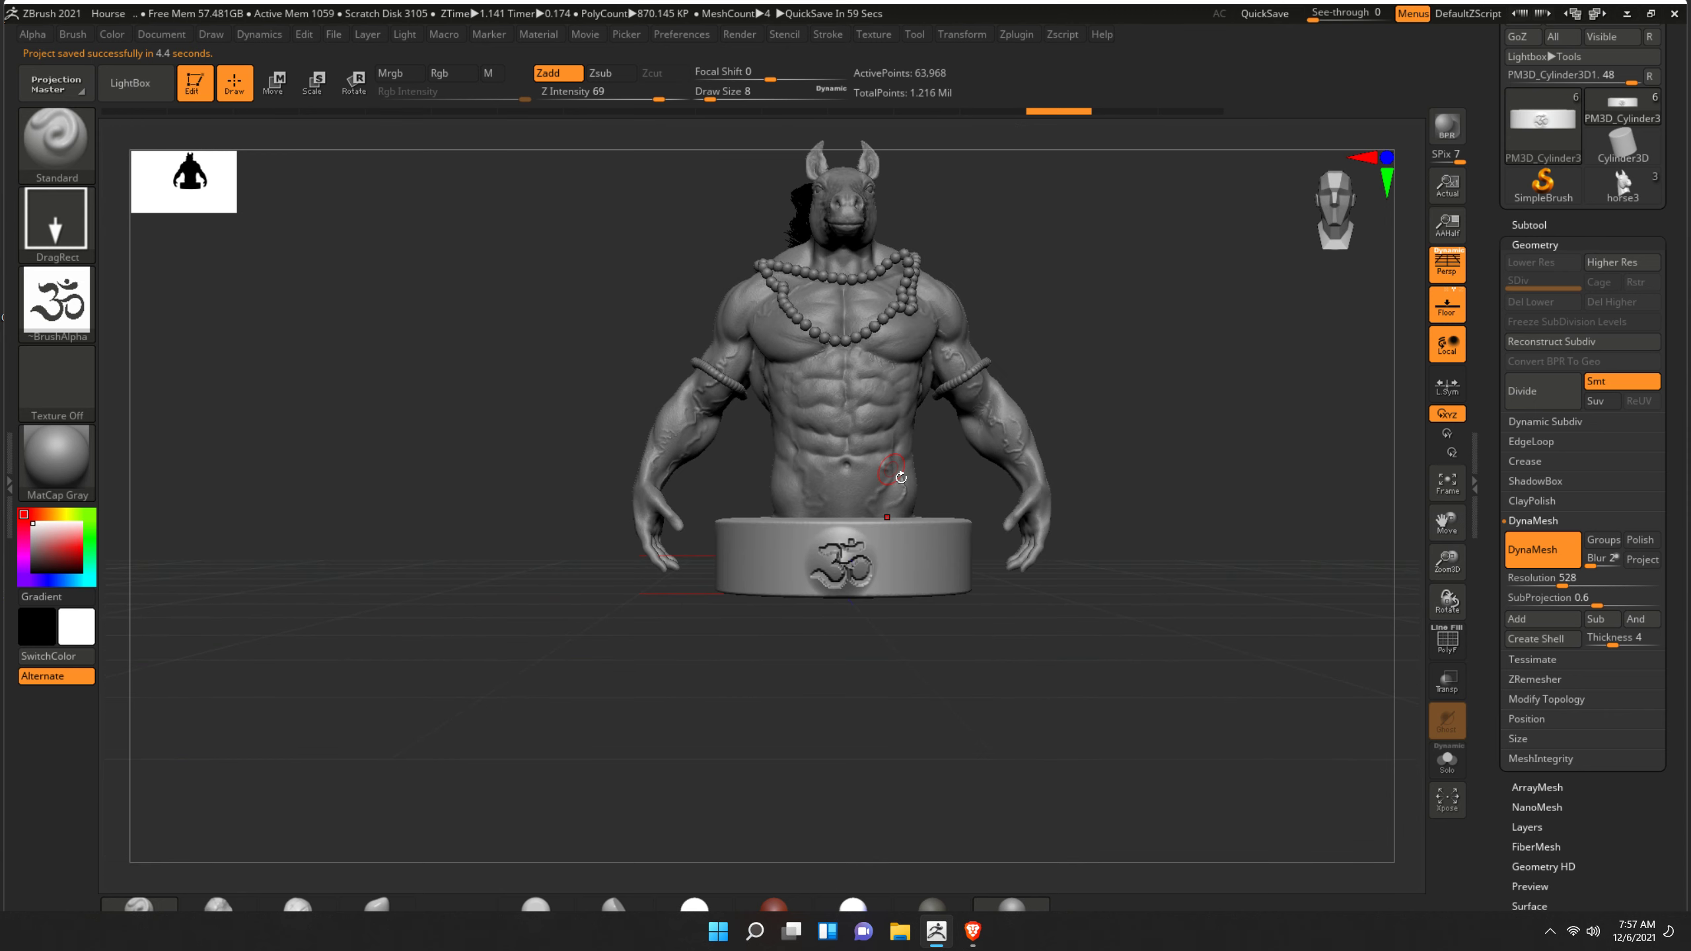
left_click_drag(1055, 424, 1136, 549, "alt")
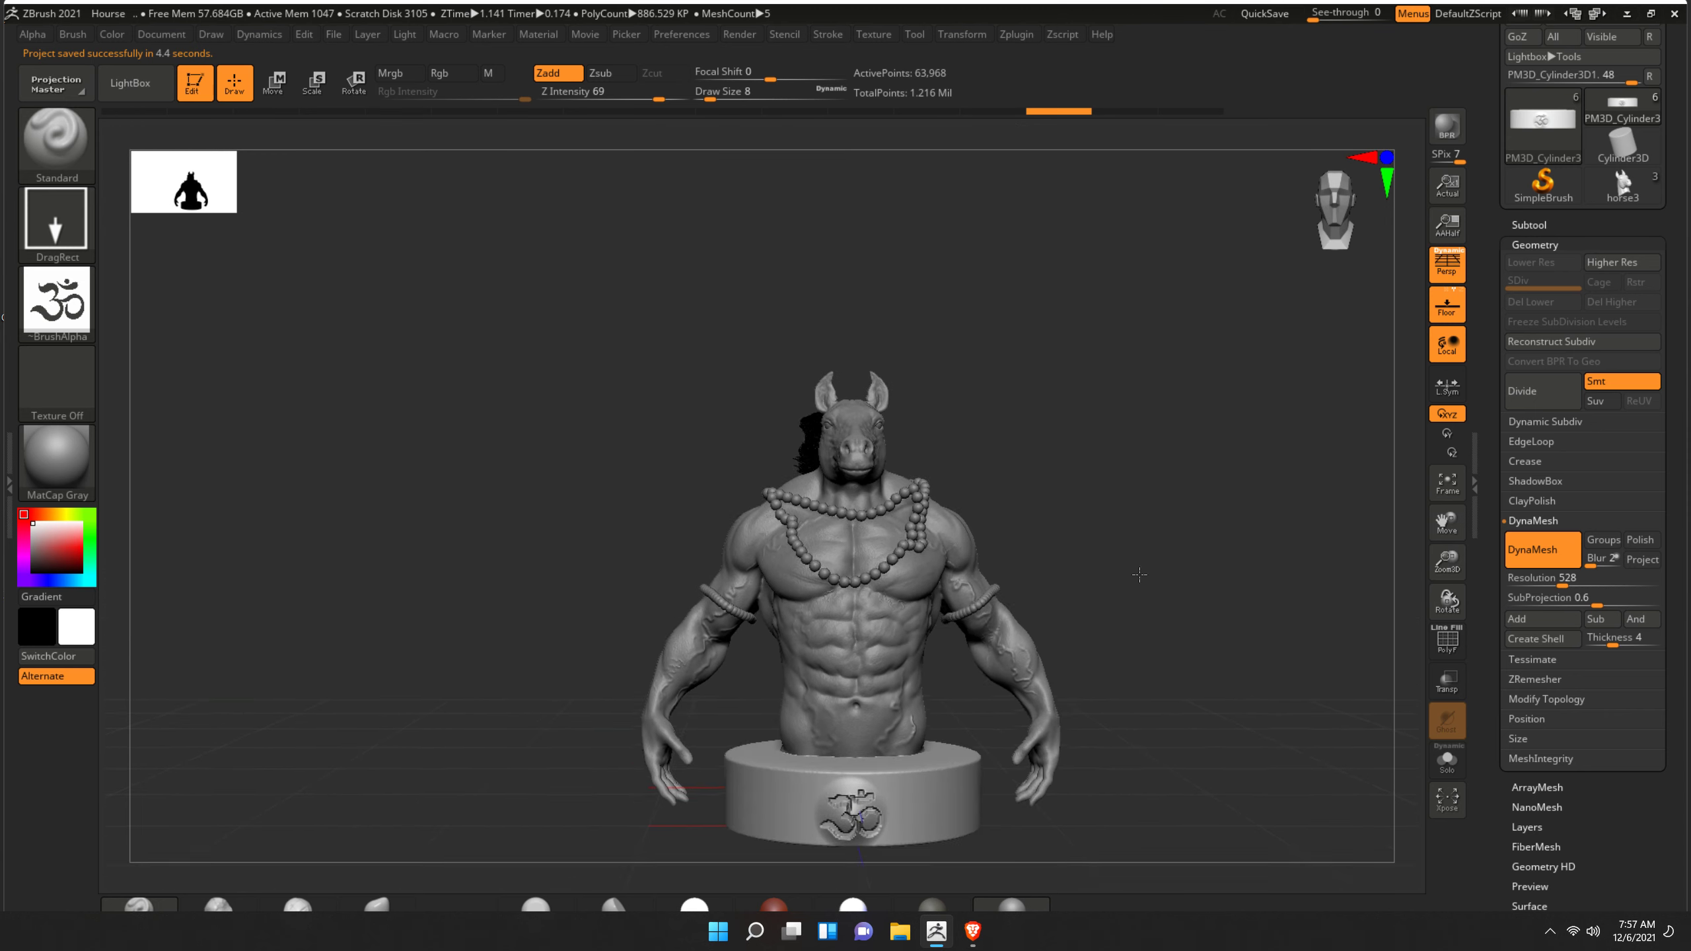
left_click(1543, 227)
left_click(1605, 580)
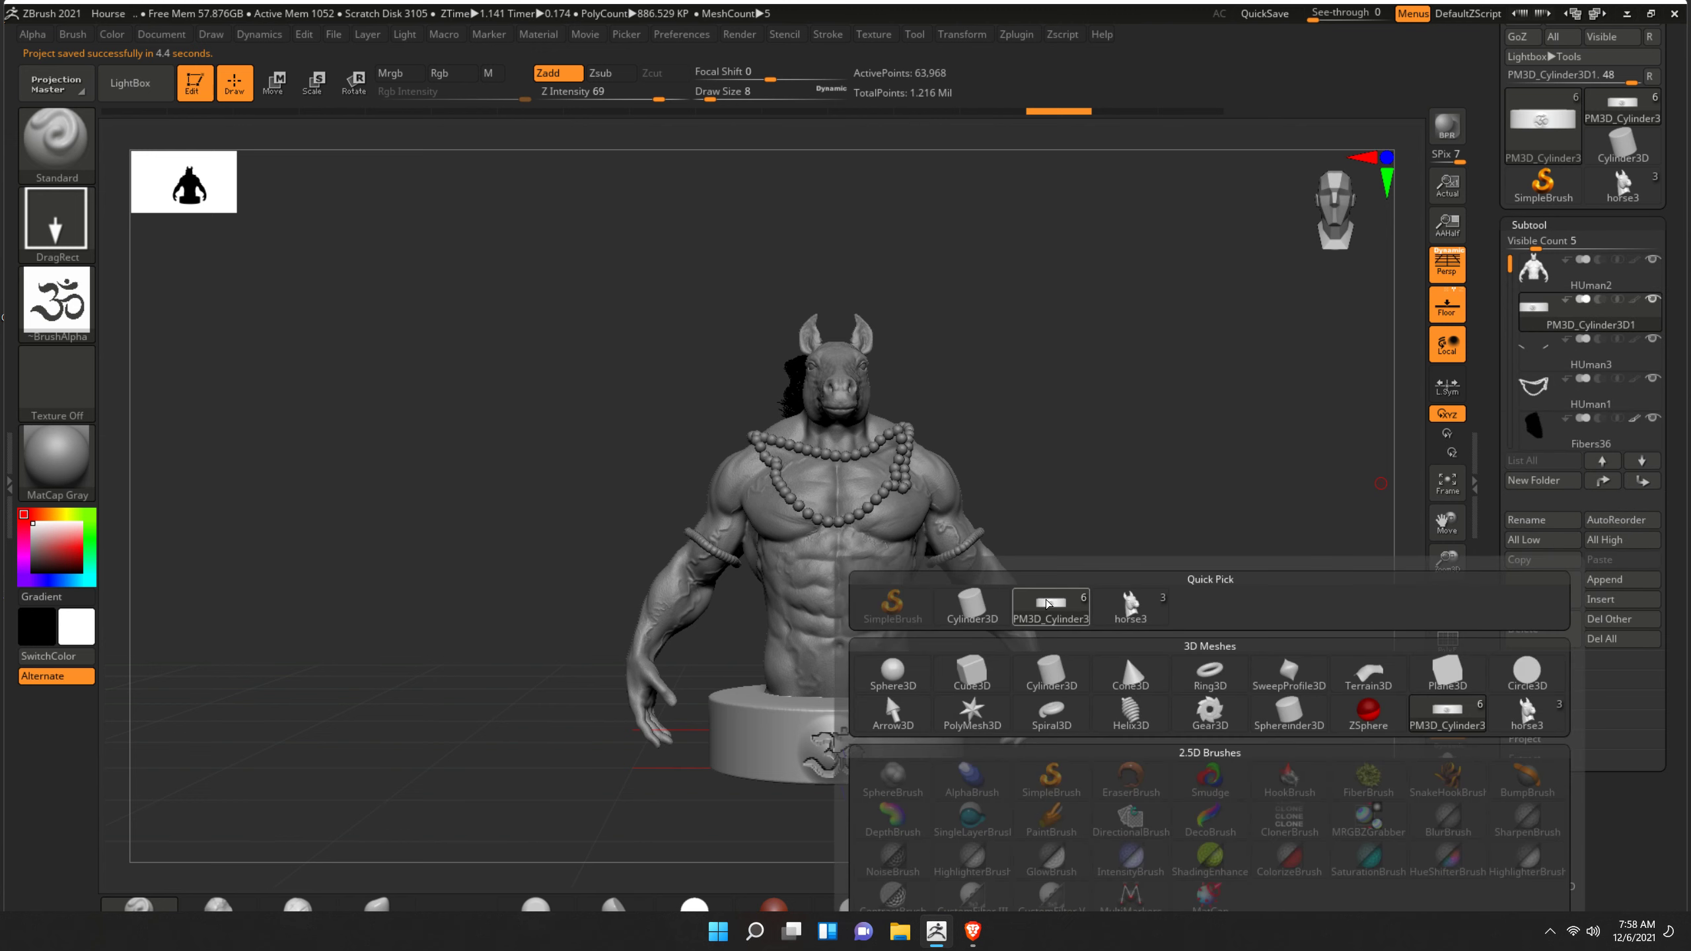
mouse_move(1526, 675)
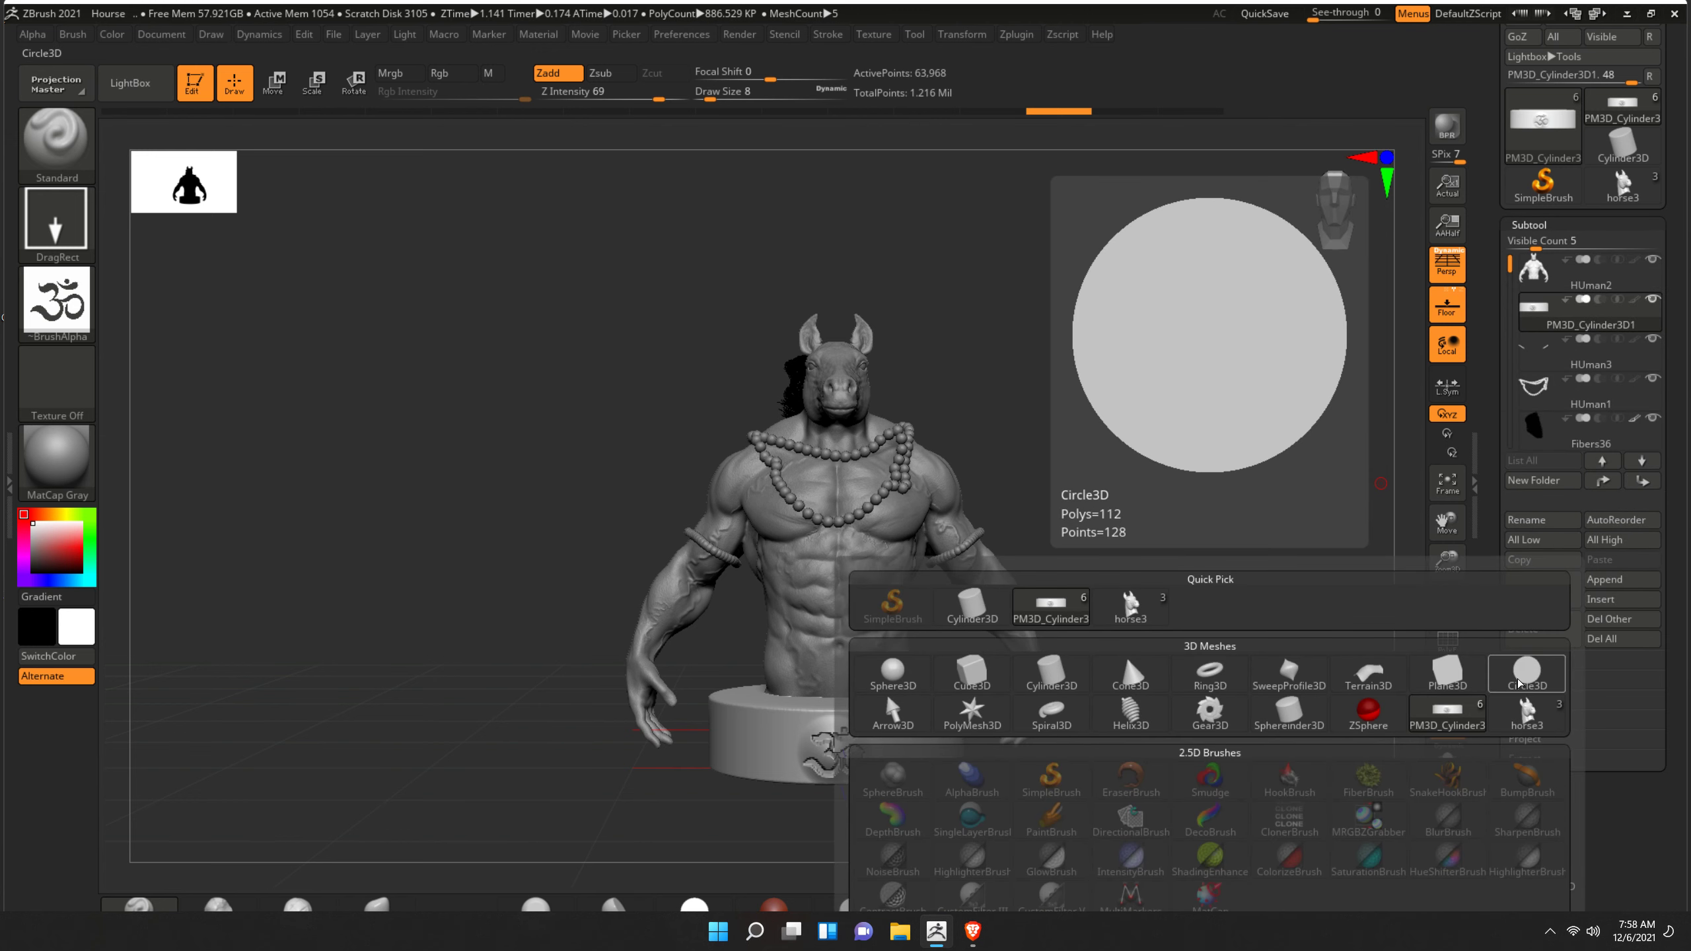
- Append a Circle3D subtool and rotate it 90° to lie flat
left_click(1521, 683)
left_click(1537, 233)
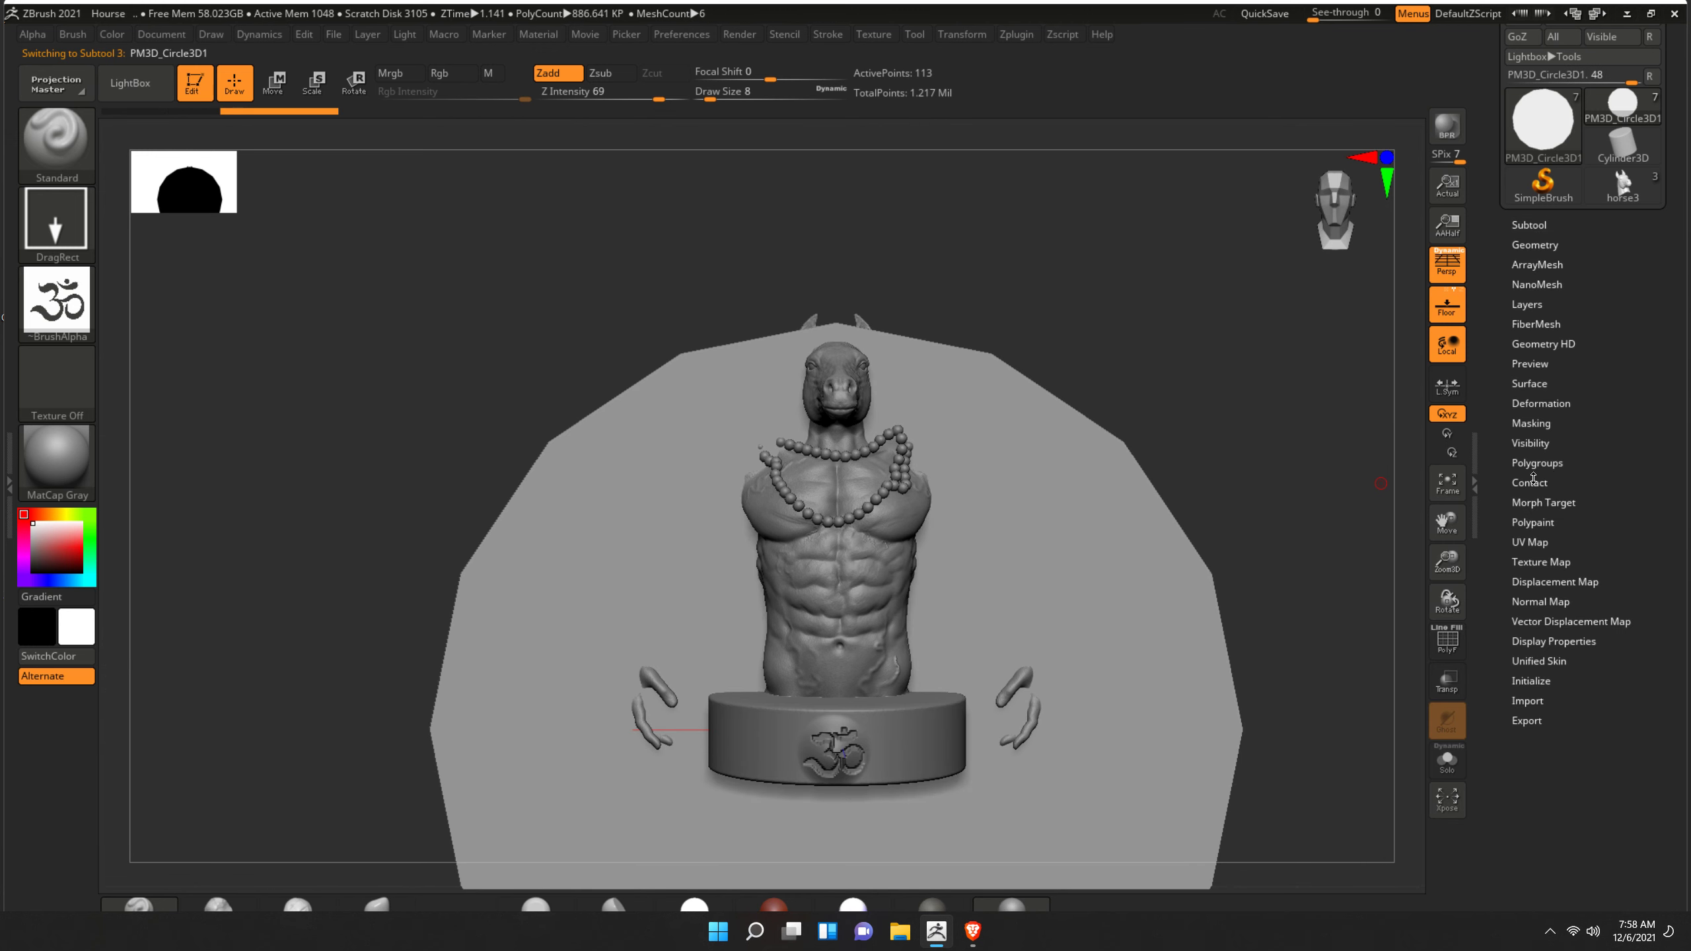
left_click(1544, 404)
left_click(1542, 403)
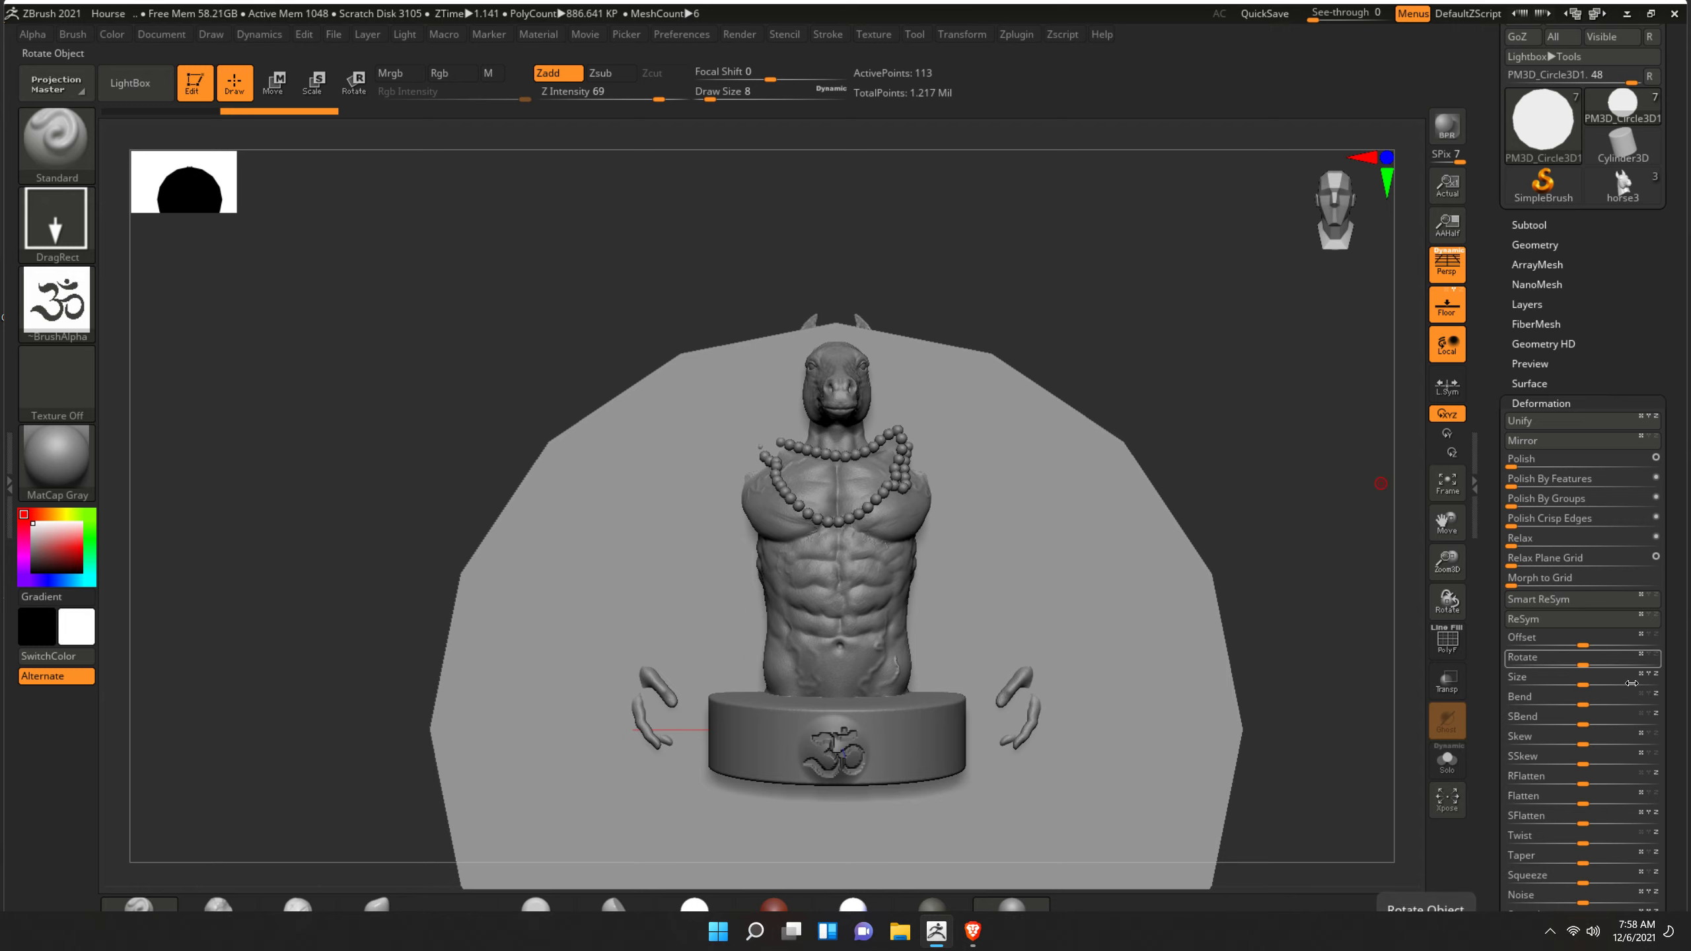
left_click(1532, 657)
type("90")
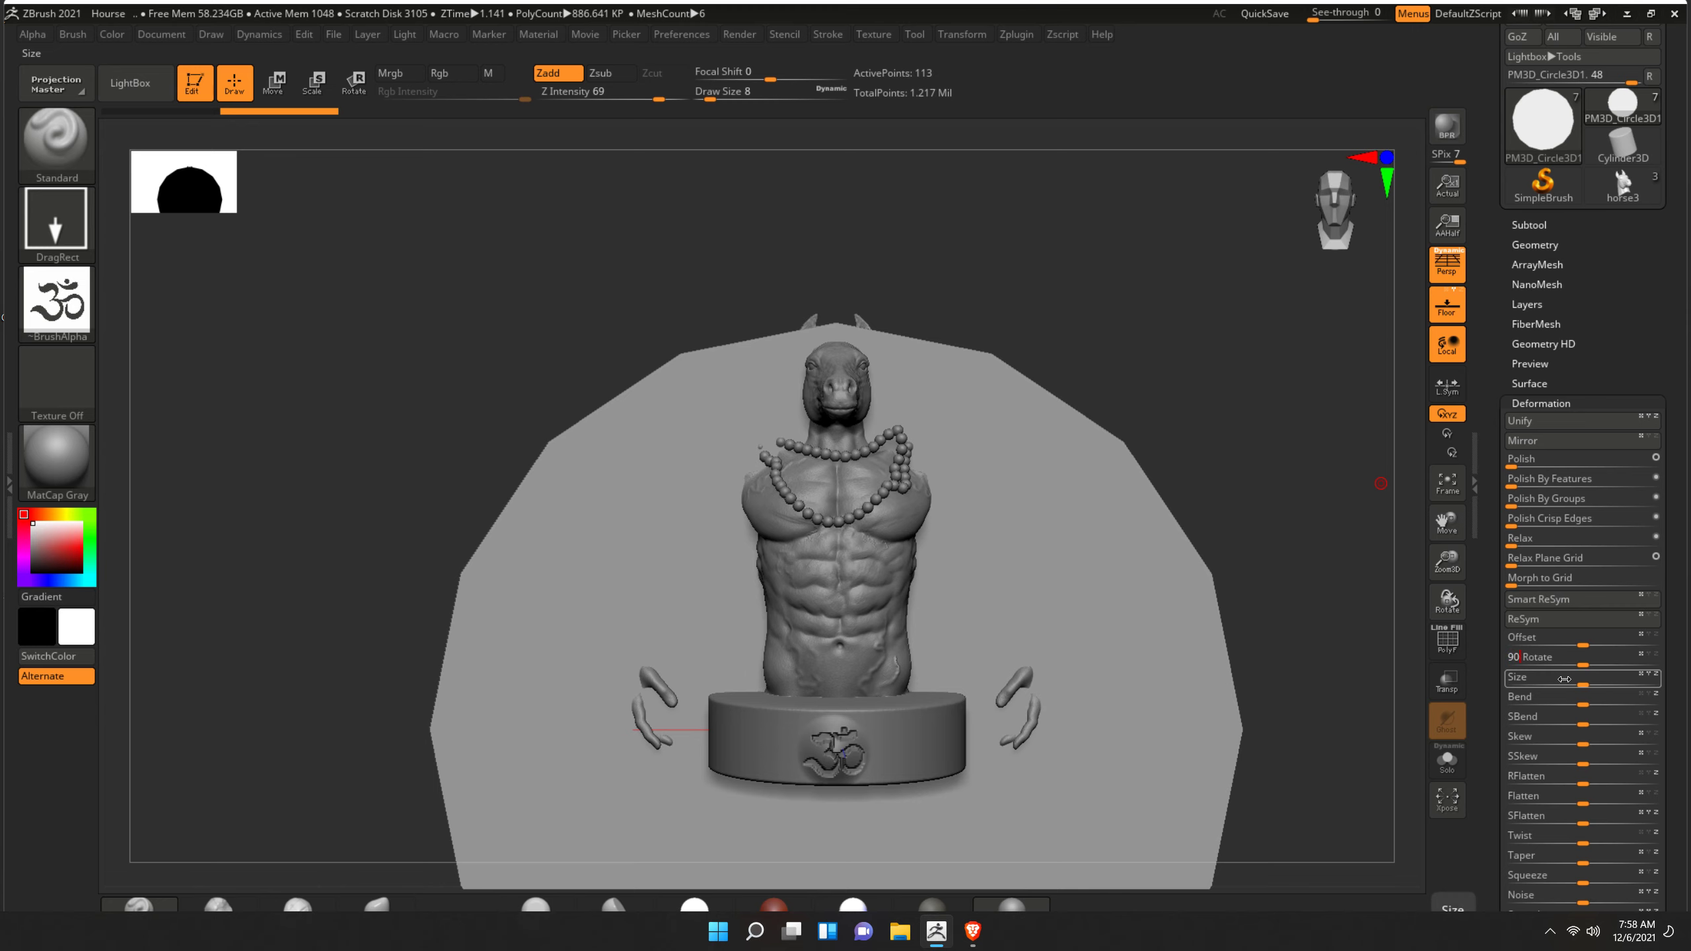
key("Return")
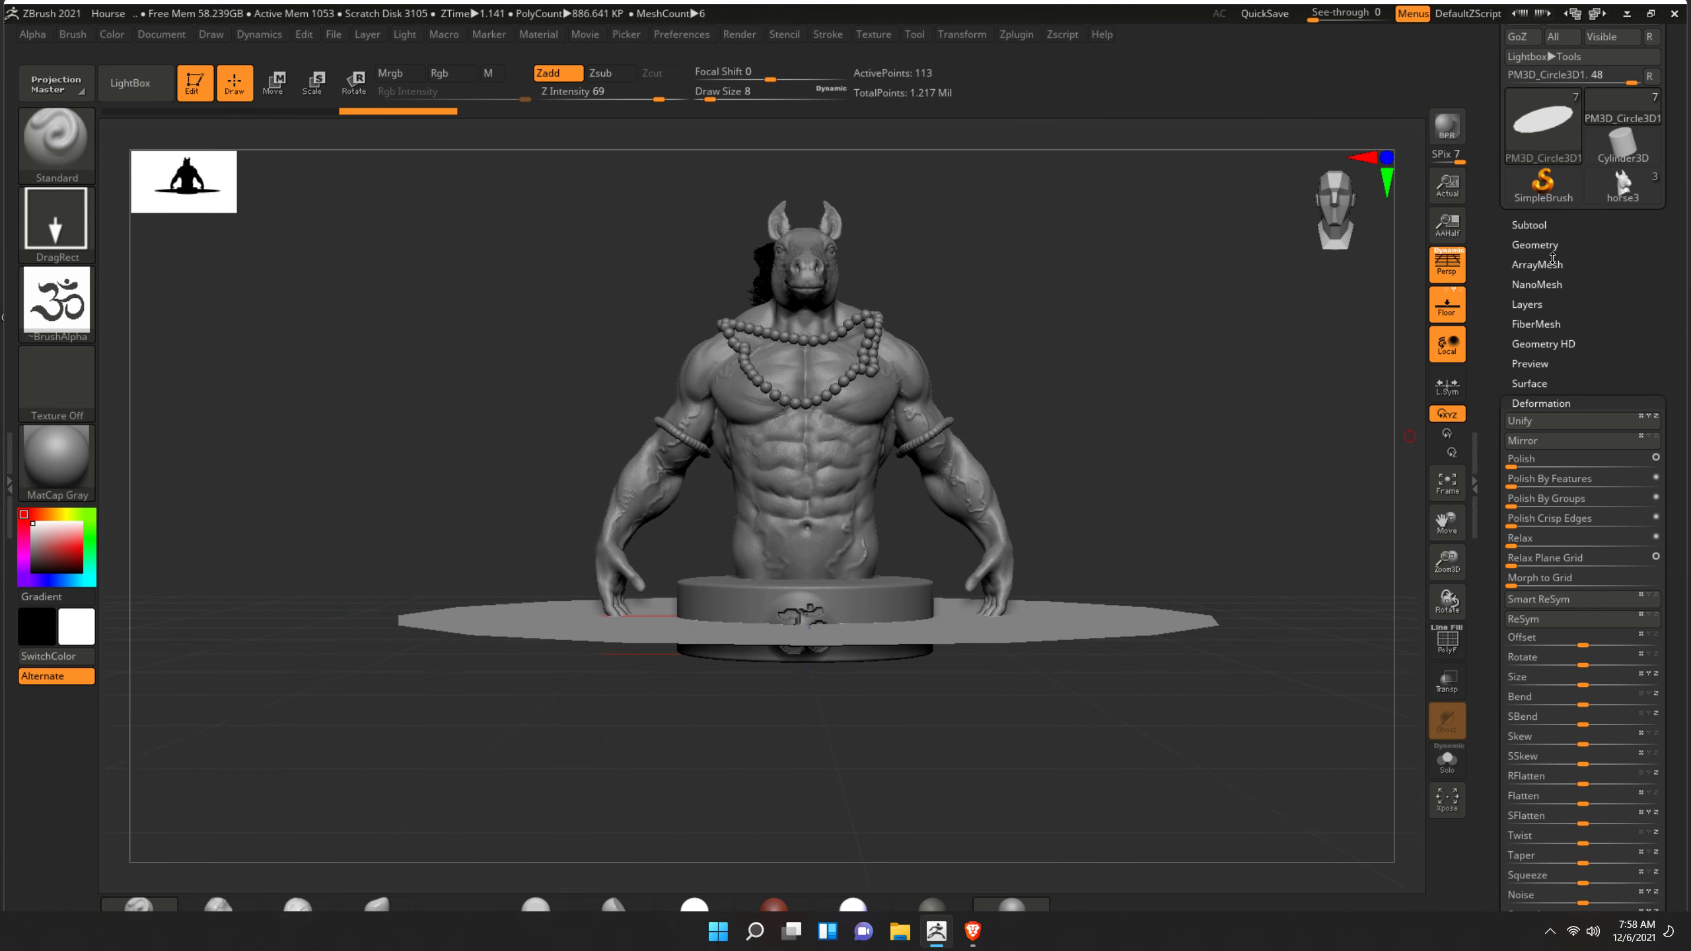
- Subdivide the circle with Ctrl+D and delete its other subdivision levels
left_click(1538, 245)
key("ctrl")
key("ctrl+d")
key("ctrl+d")
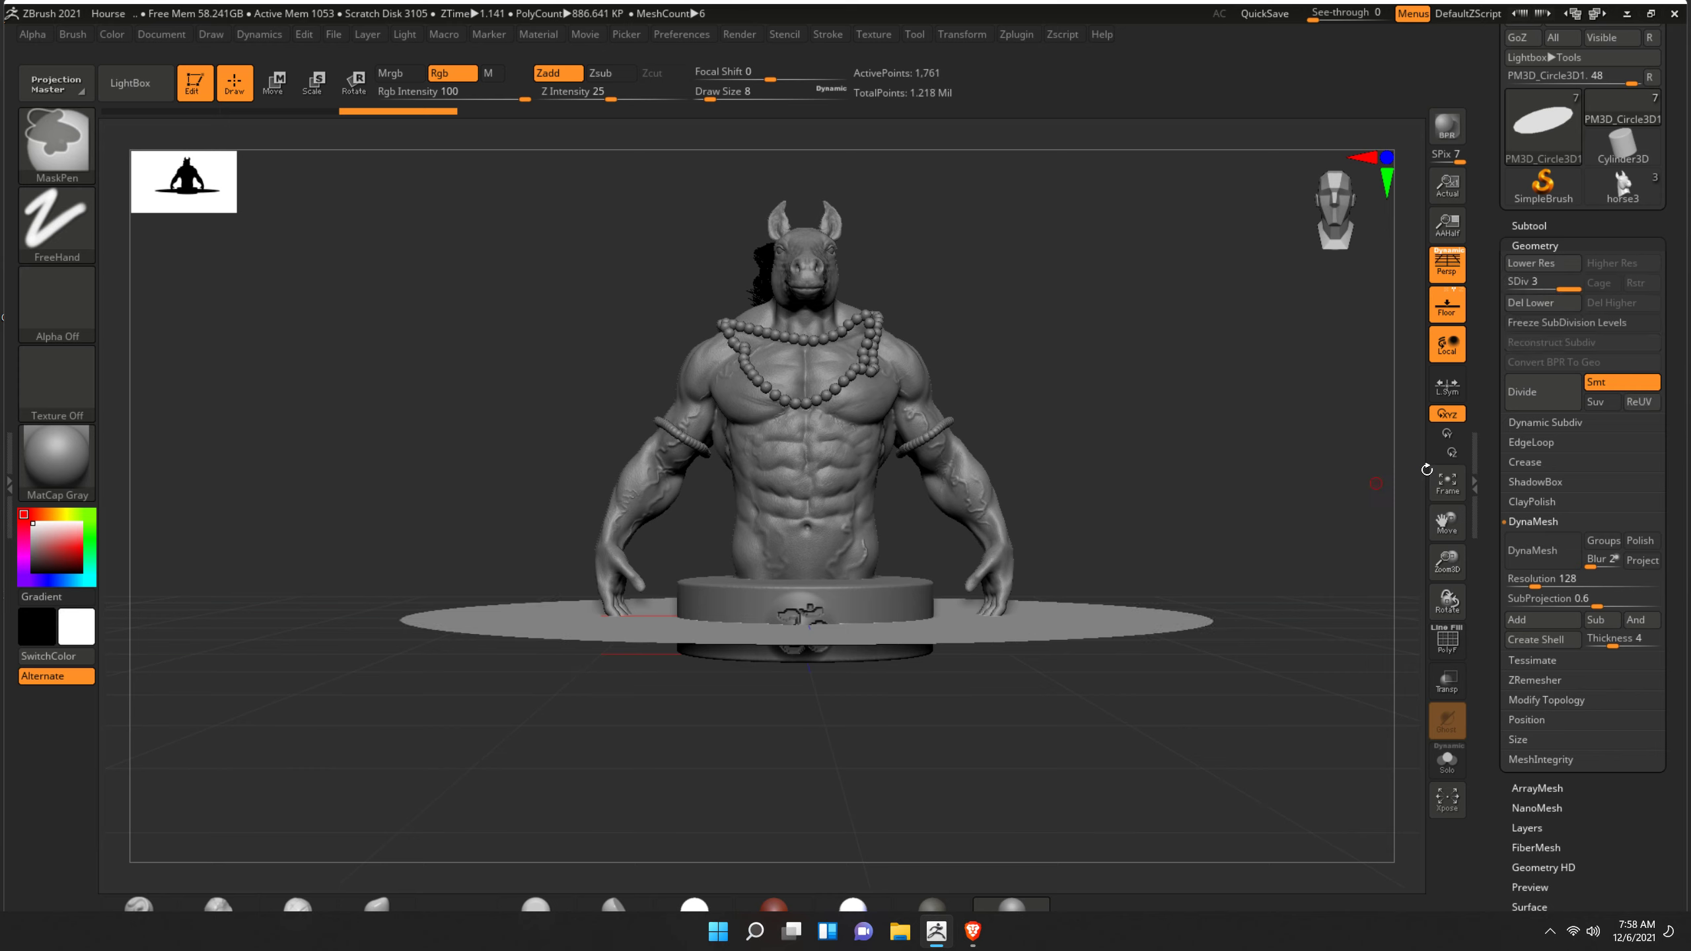
left_click(1538, 302)
left_click_drag(1225, 424, 1381, 463)
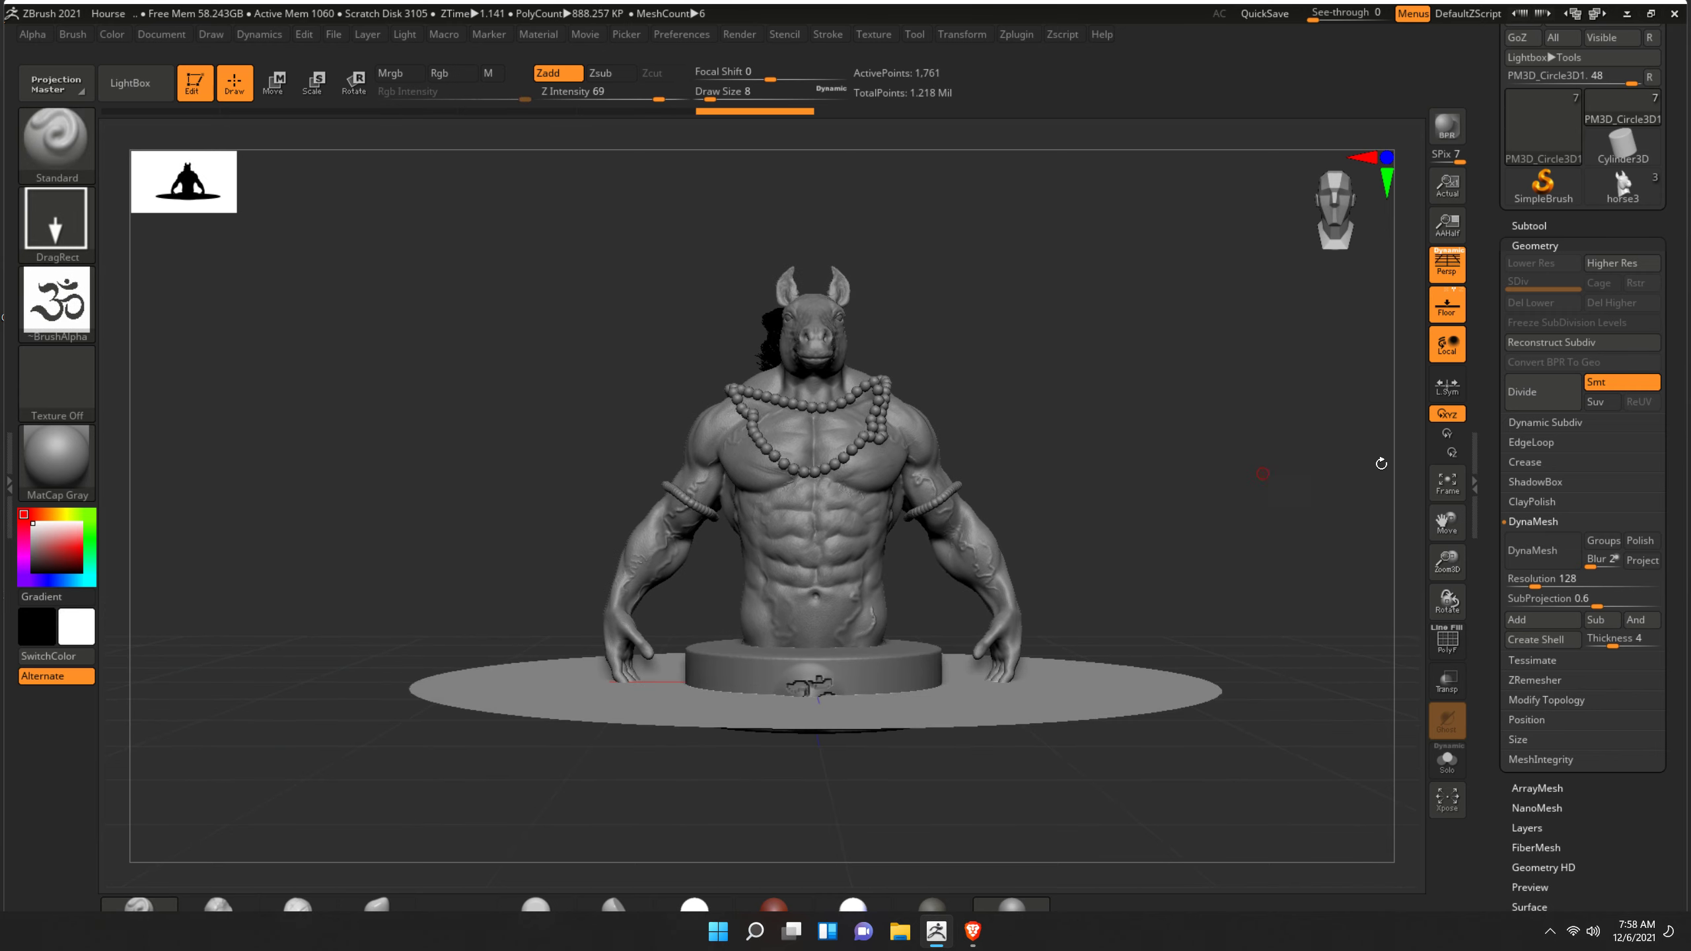
- Move the flat disc down beneath the pedestal as a ground plate
left_click(273, 82)
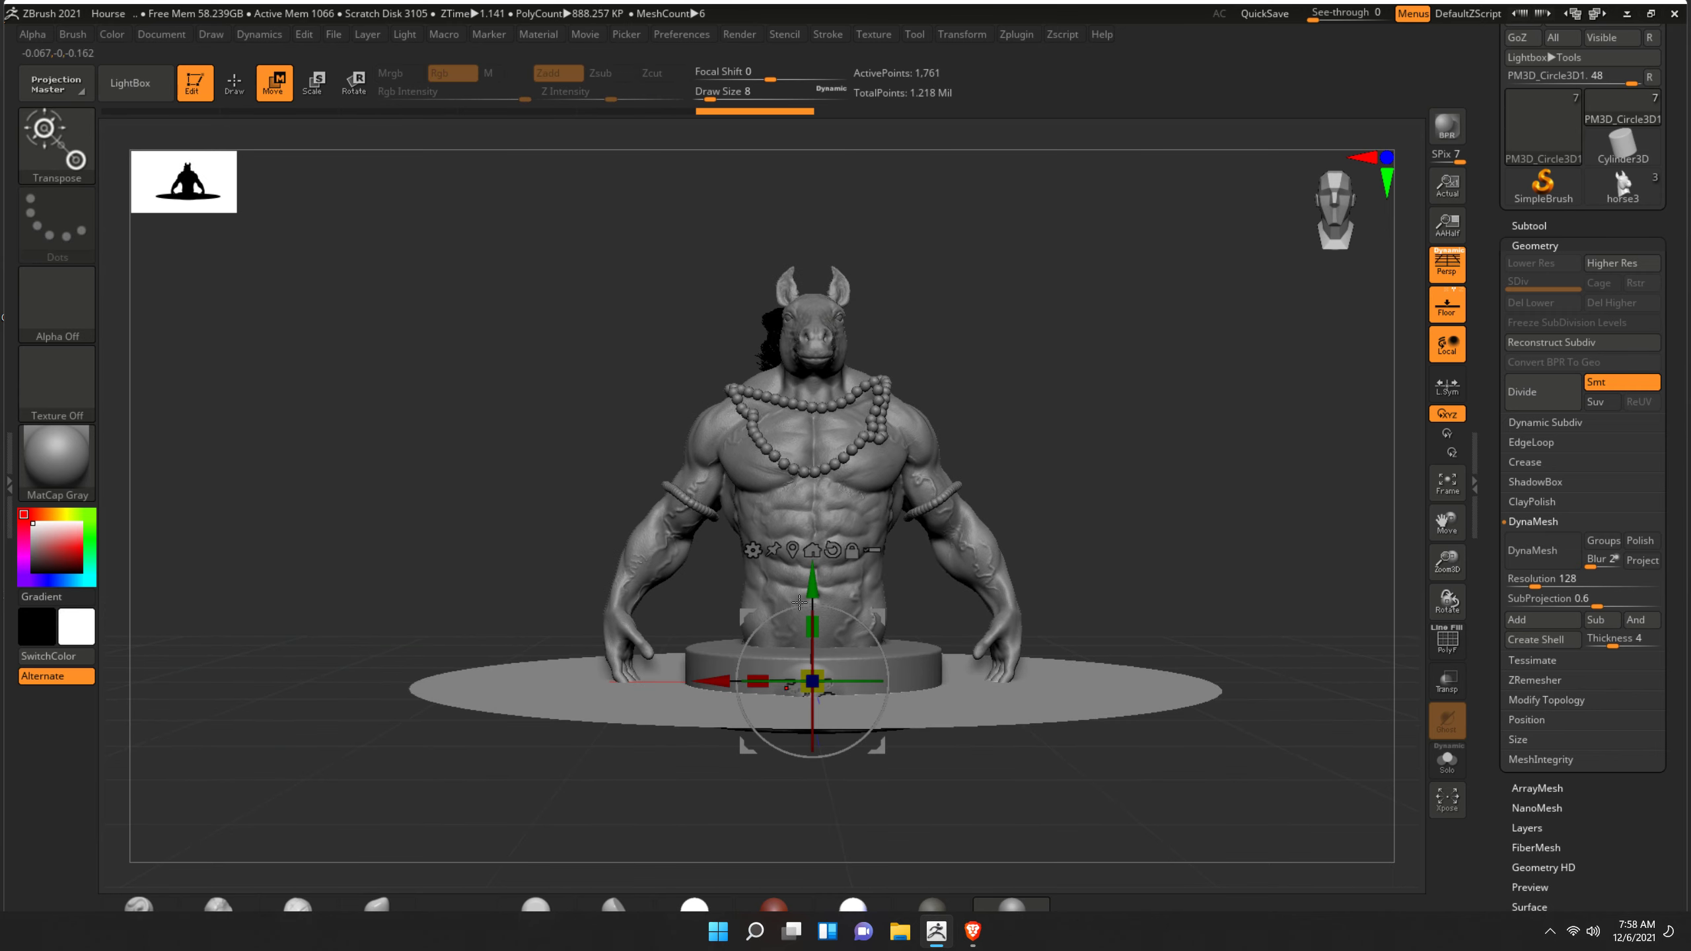
left_click_drag(798, 598, 806, 666)
mouse_move(1145, 479)
left_mouse_down()
mouse_move(1178, 449)
mouse_move(1228, 499)
mouse_move(653, 809)
left_mouse_up()
mouse_move(721, 755)
left_mouse_down()
mouse_move(922, 719)
mouse_move(880, 728)
left_mouse_up()
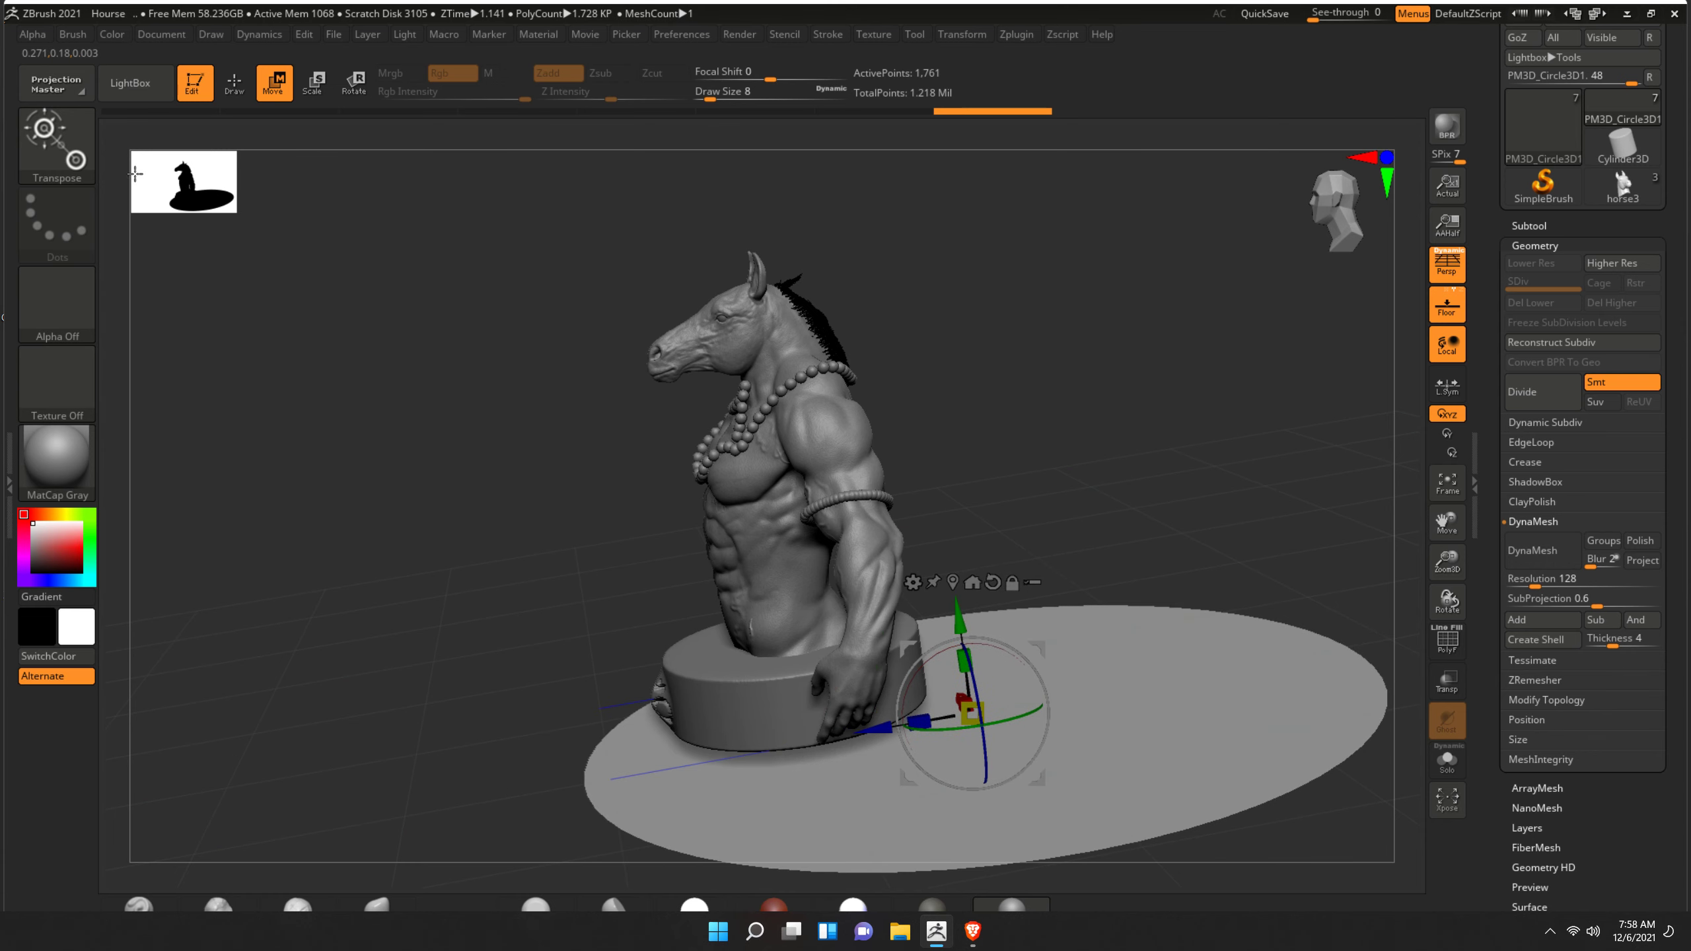
key("q")
key("b")
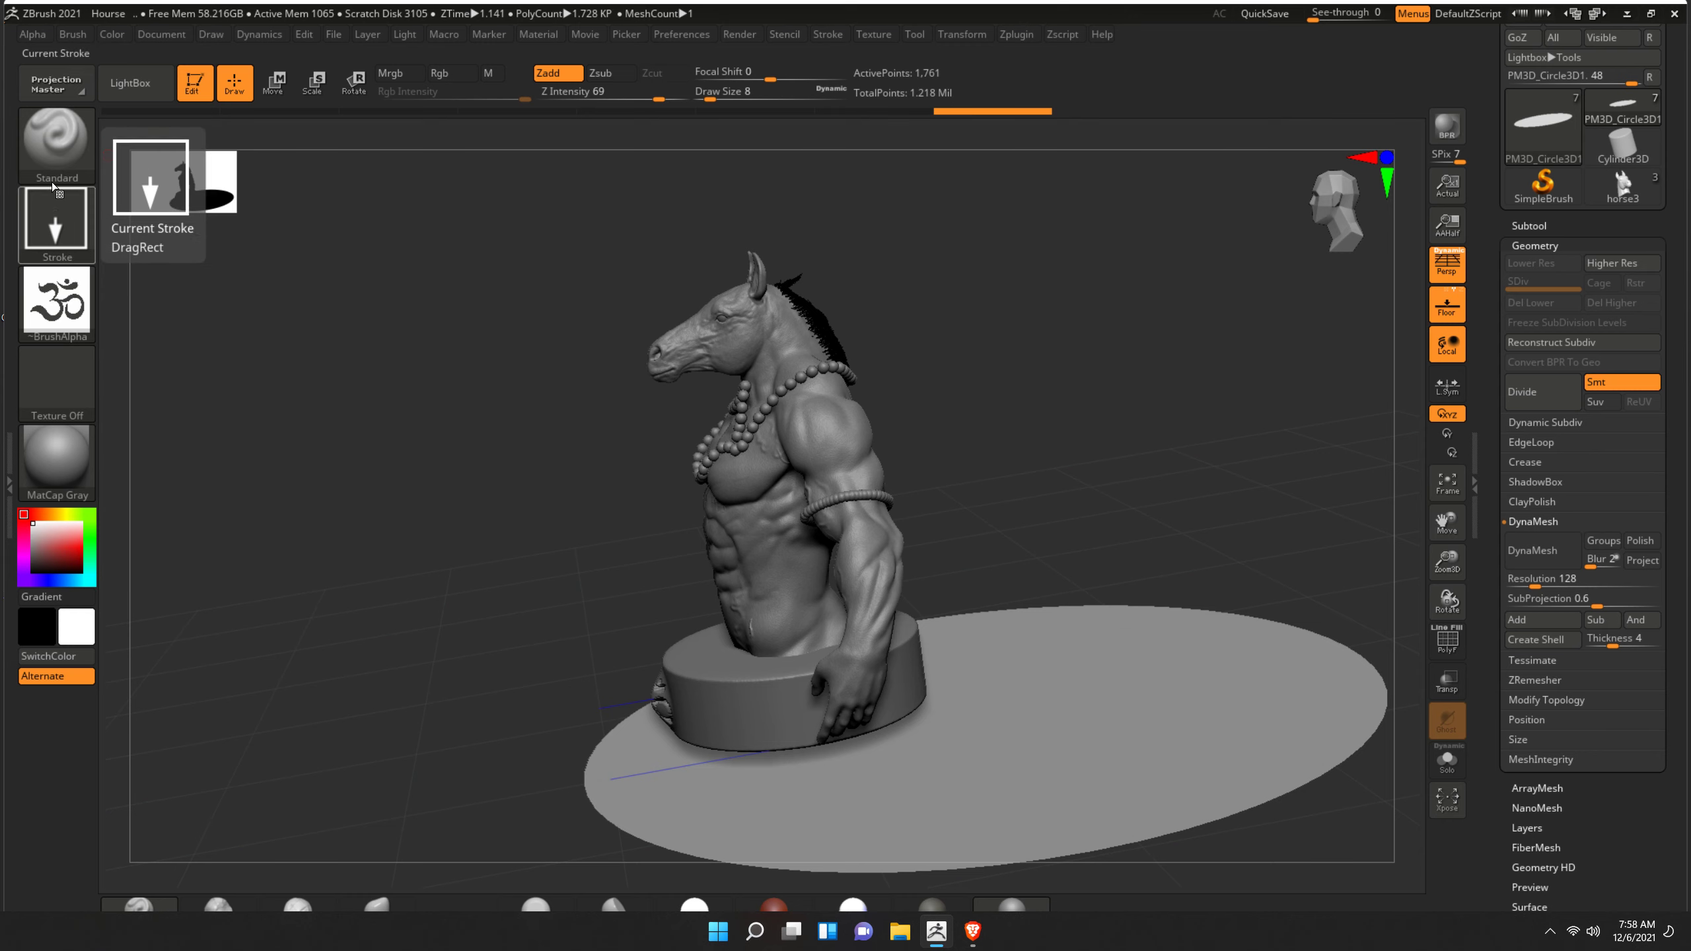
- Import the image named 'file' as the terrain brush alpha
left_click(57, 159)
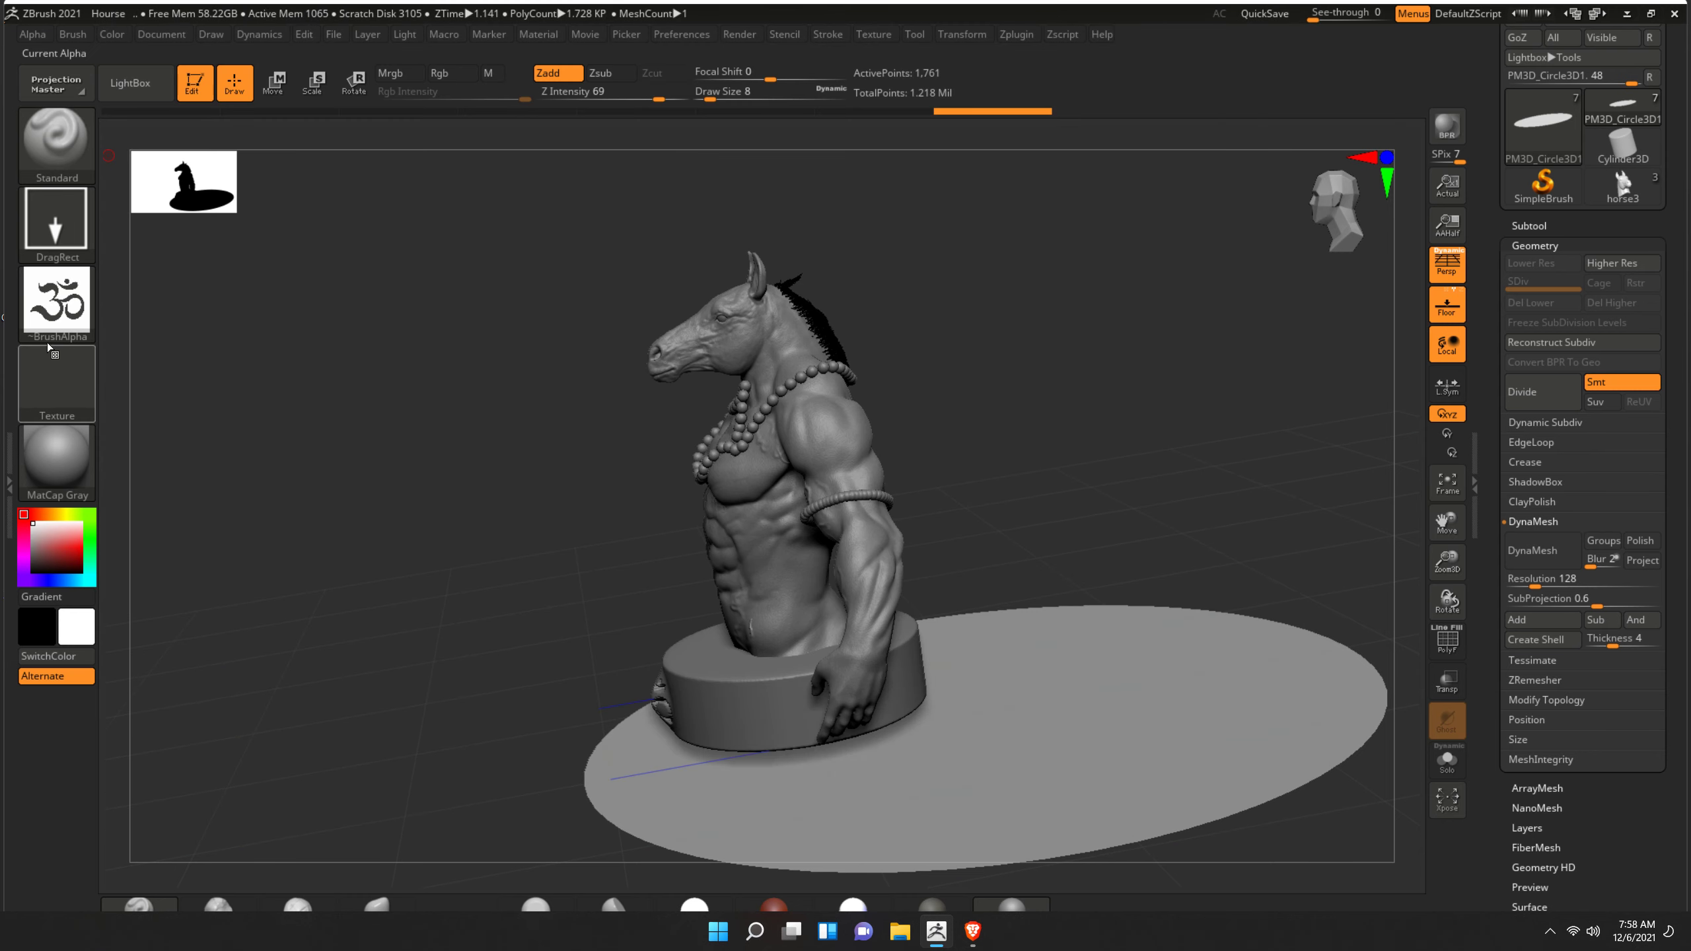
left_click(57, 303)
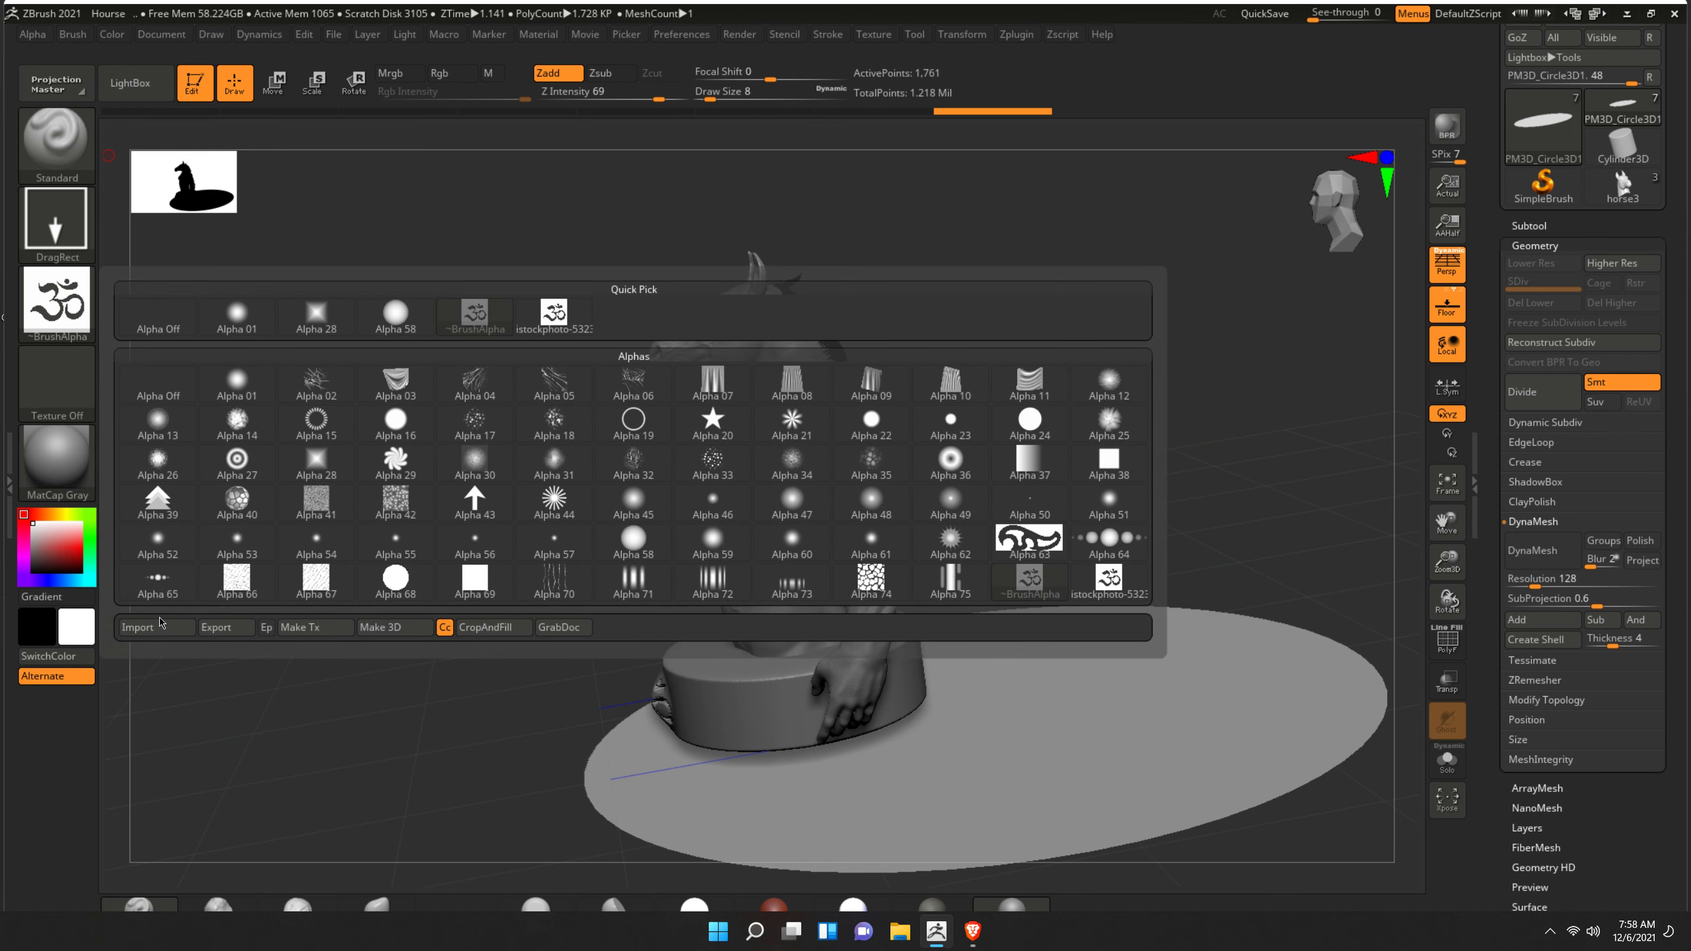
left_click(57, 303)
left_click(170, 628)
left_click(606, 181)
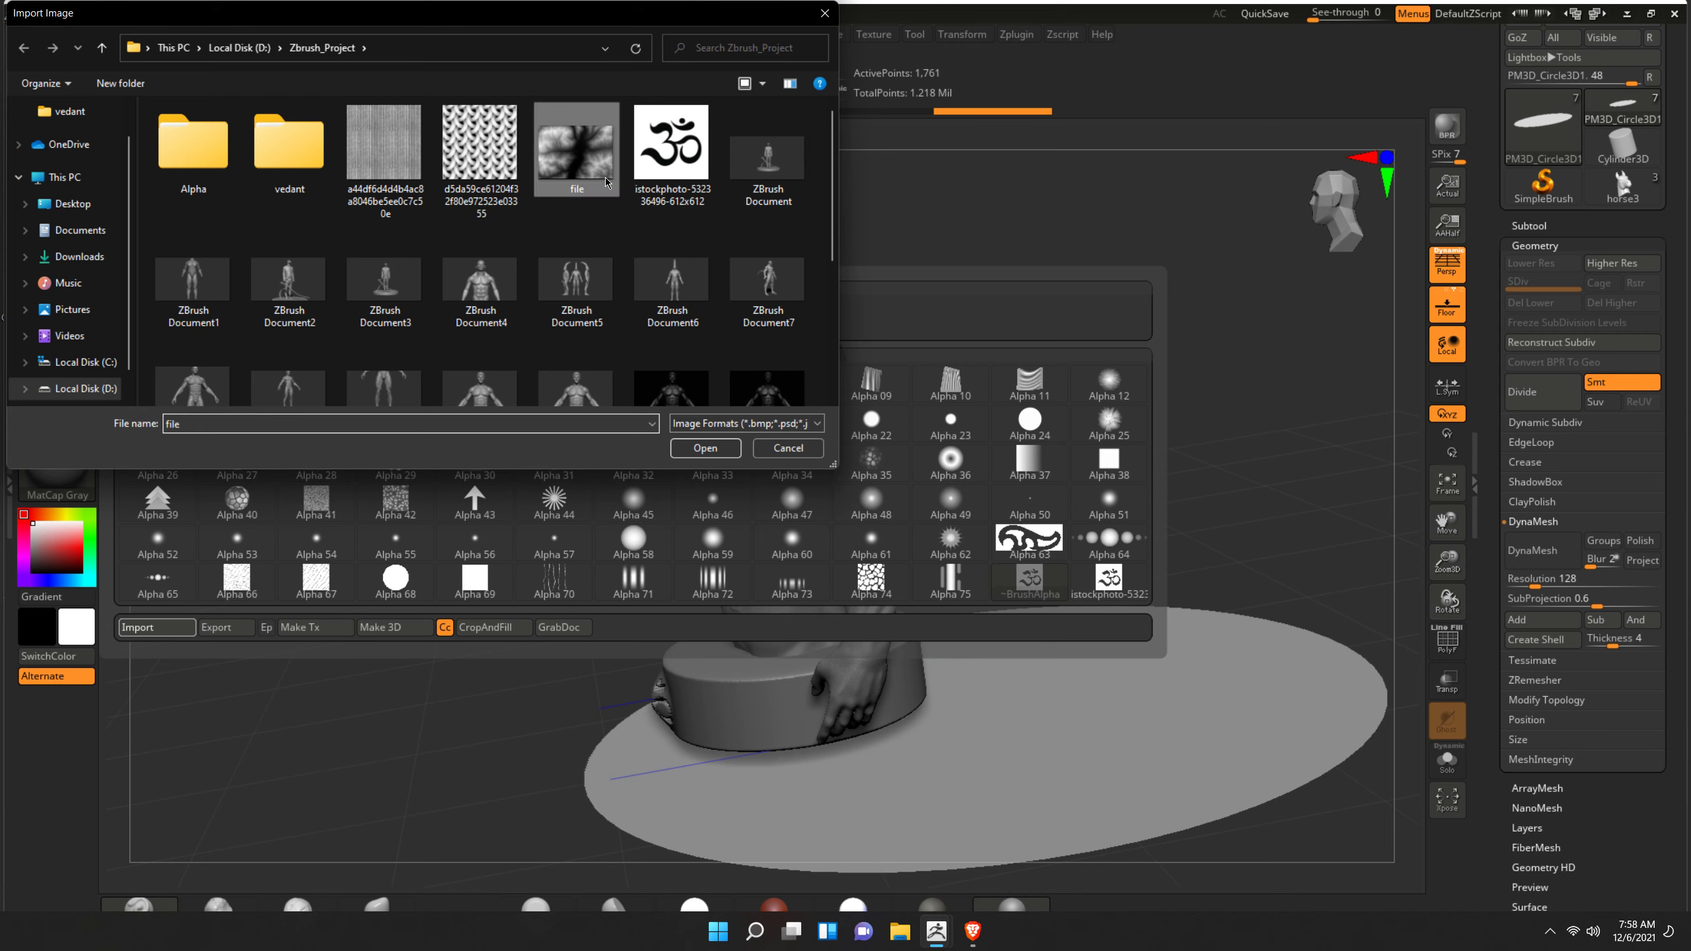
scroll(606, 181, "down", 2)
left_click(704, 448)
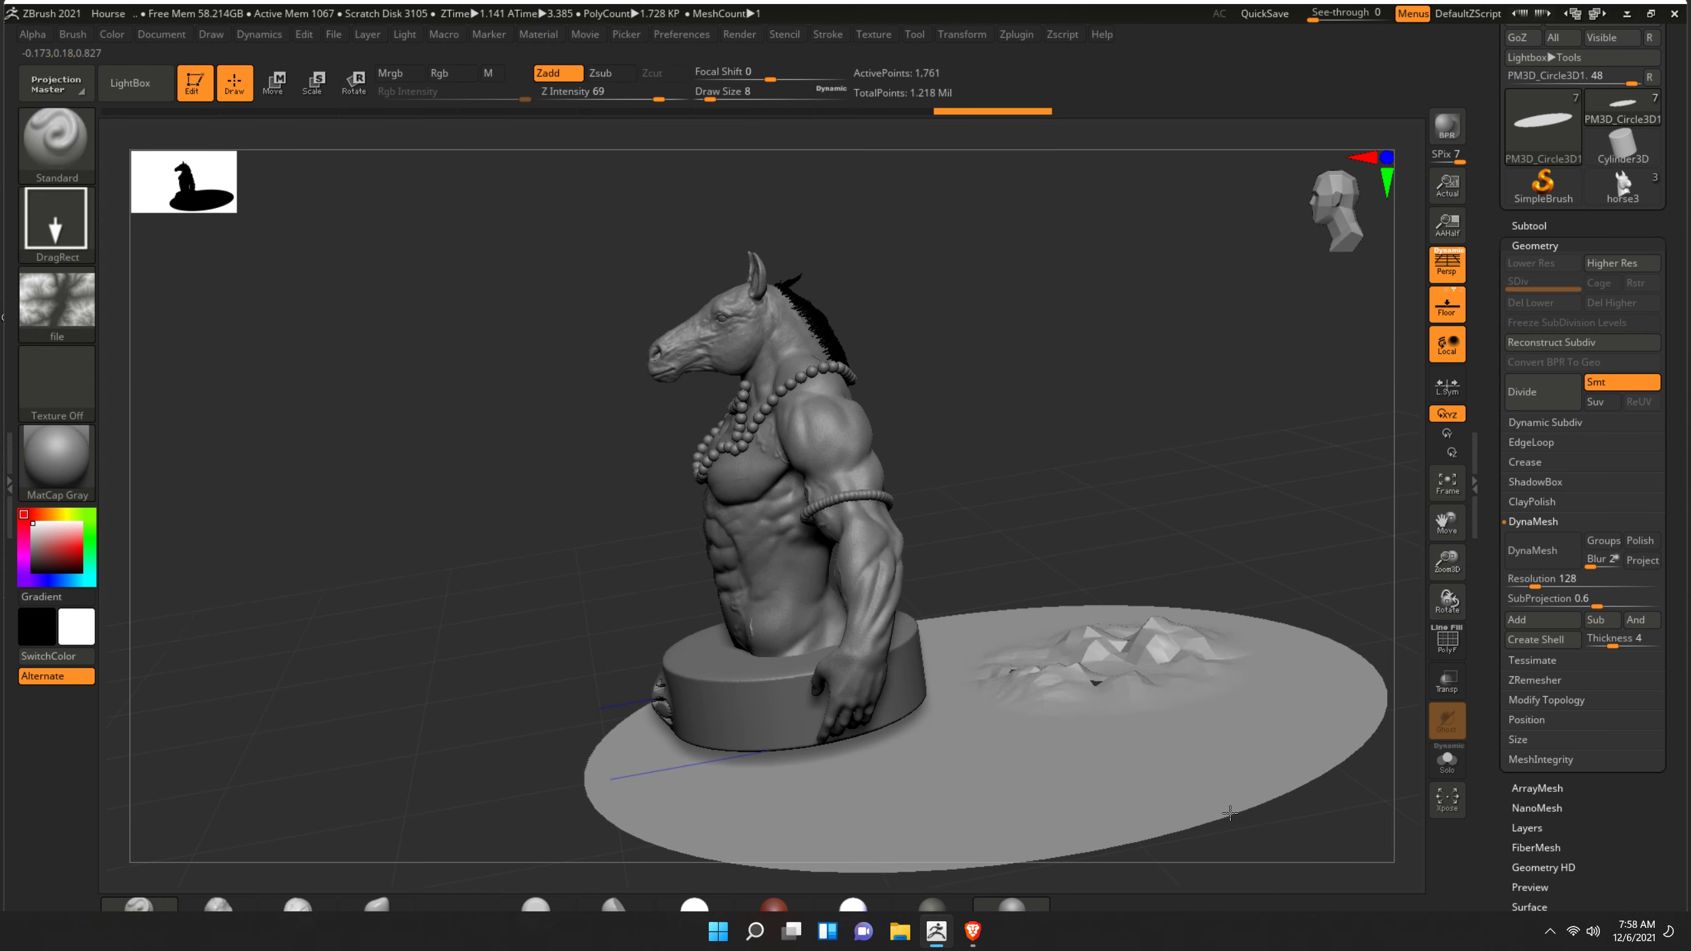
- Test-stamp the terrain alpha on the disc at Z Intensity 100, undoing each stamp
left_click_drag(1116, 672, 1265, 620)
key("ctrl+z")
mouse_move(1261, 523)
left_mouse_down()
mouse_move(1102, 608)
mouse_move(1137, 868)
mouse_move(1133, 786)
left_mouse_up()
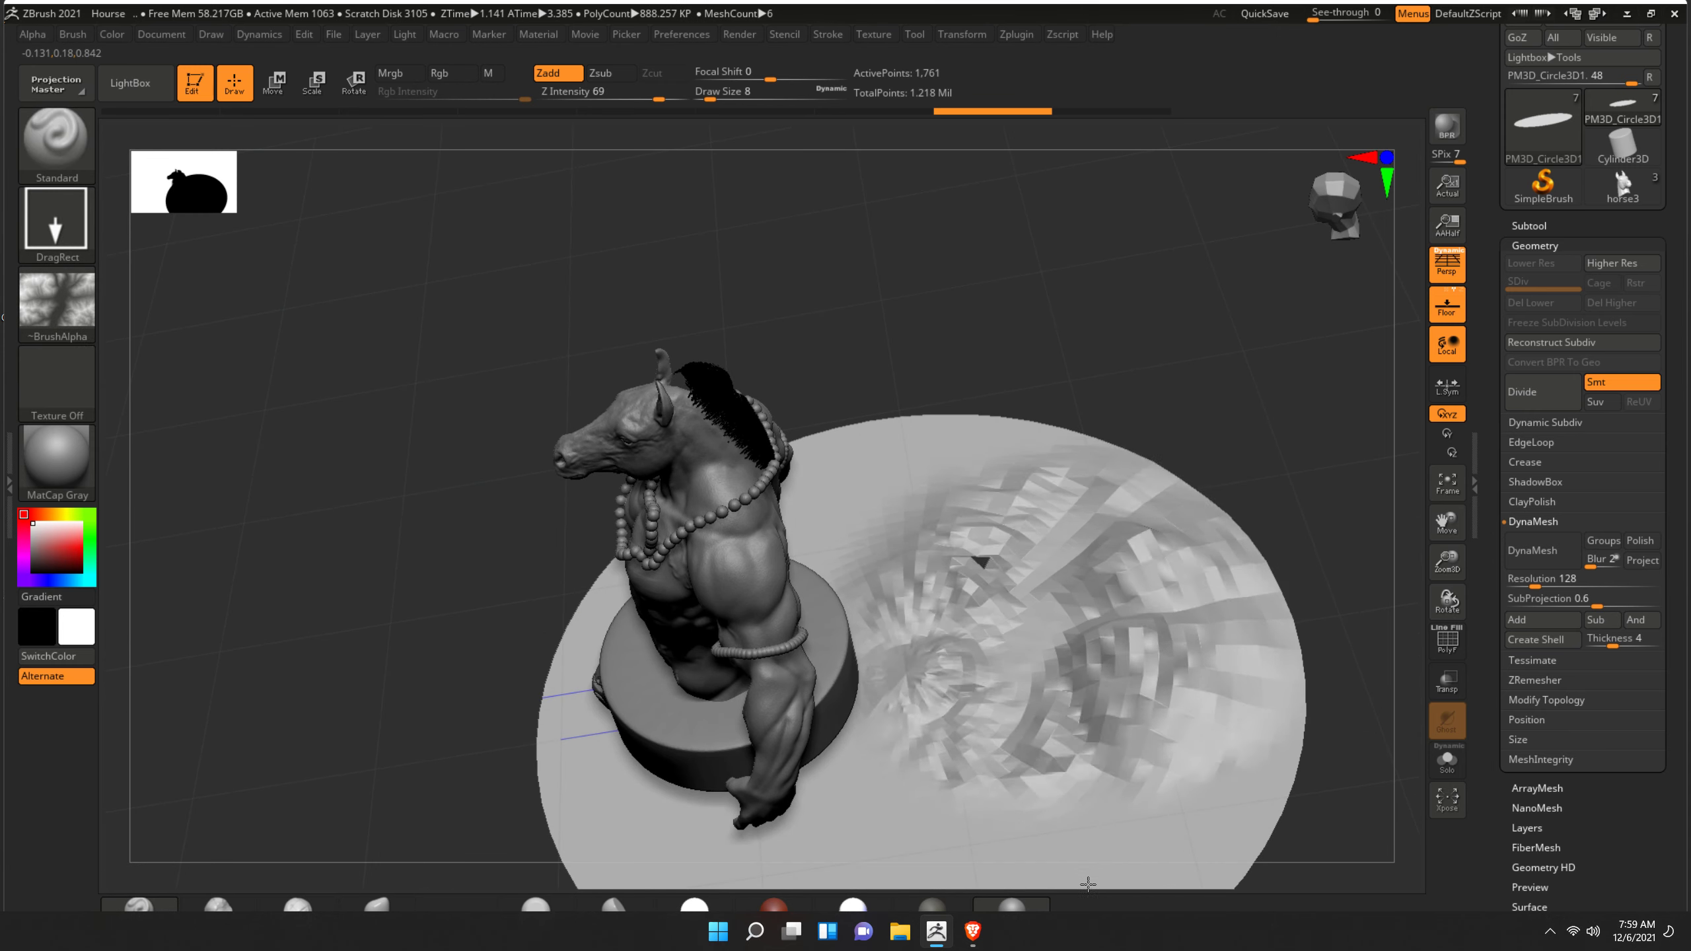
key("ctrl")
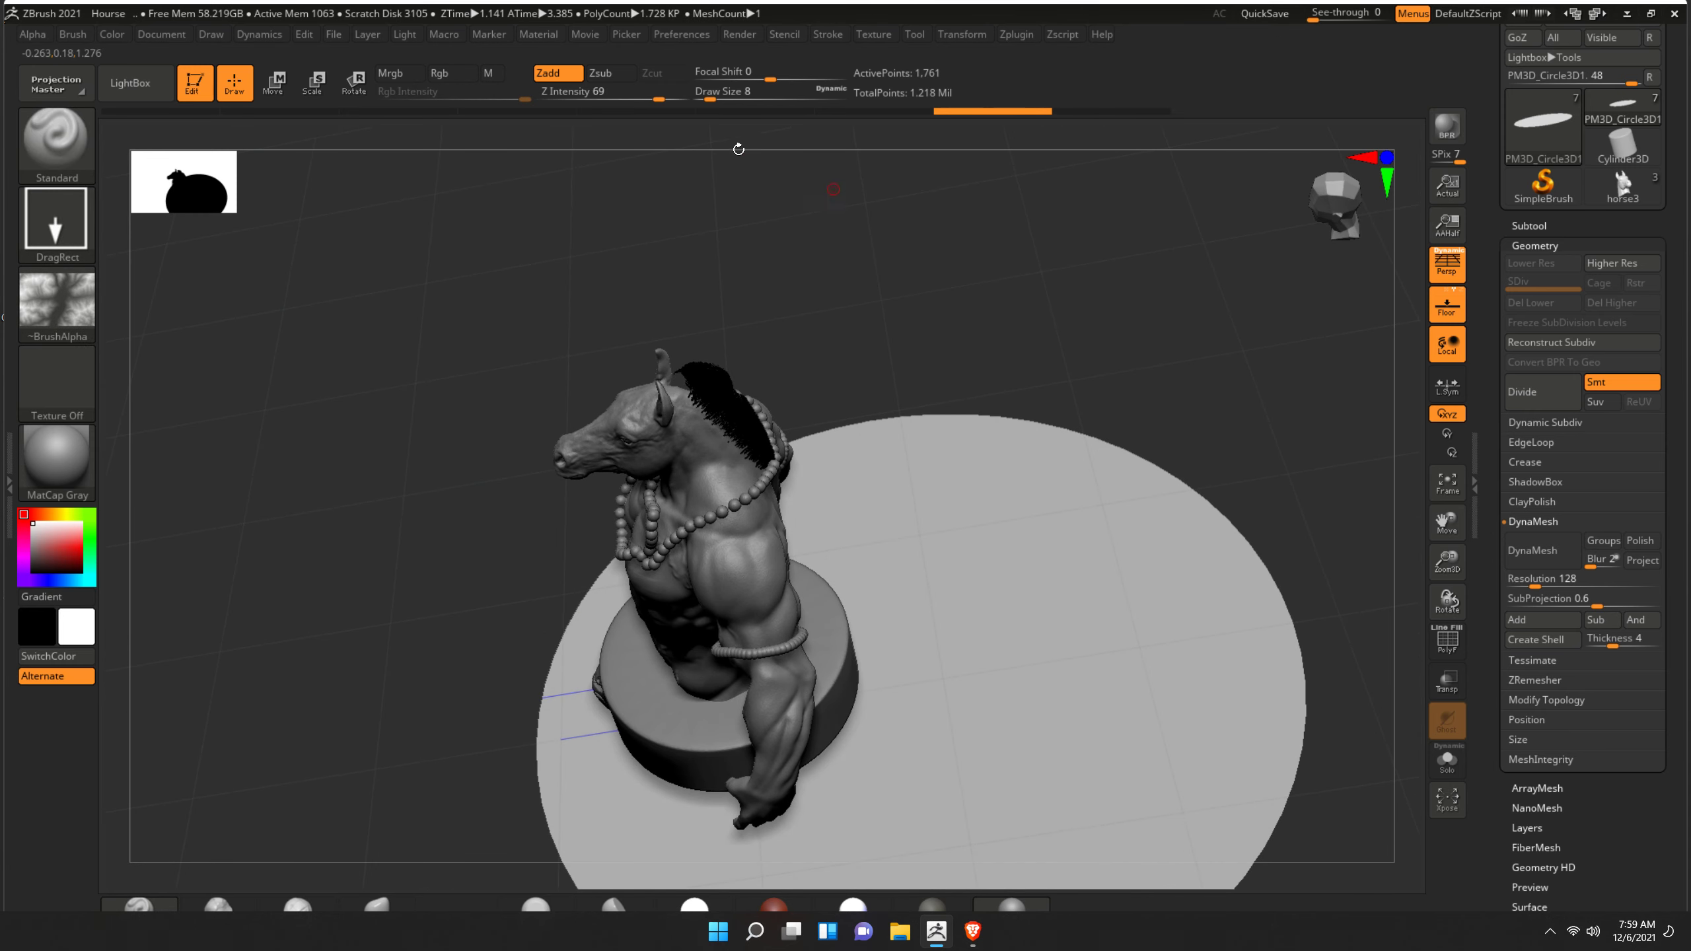
left_click_drag(678, 100, 820, 234)
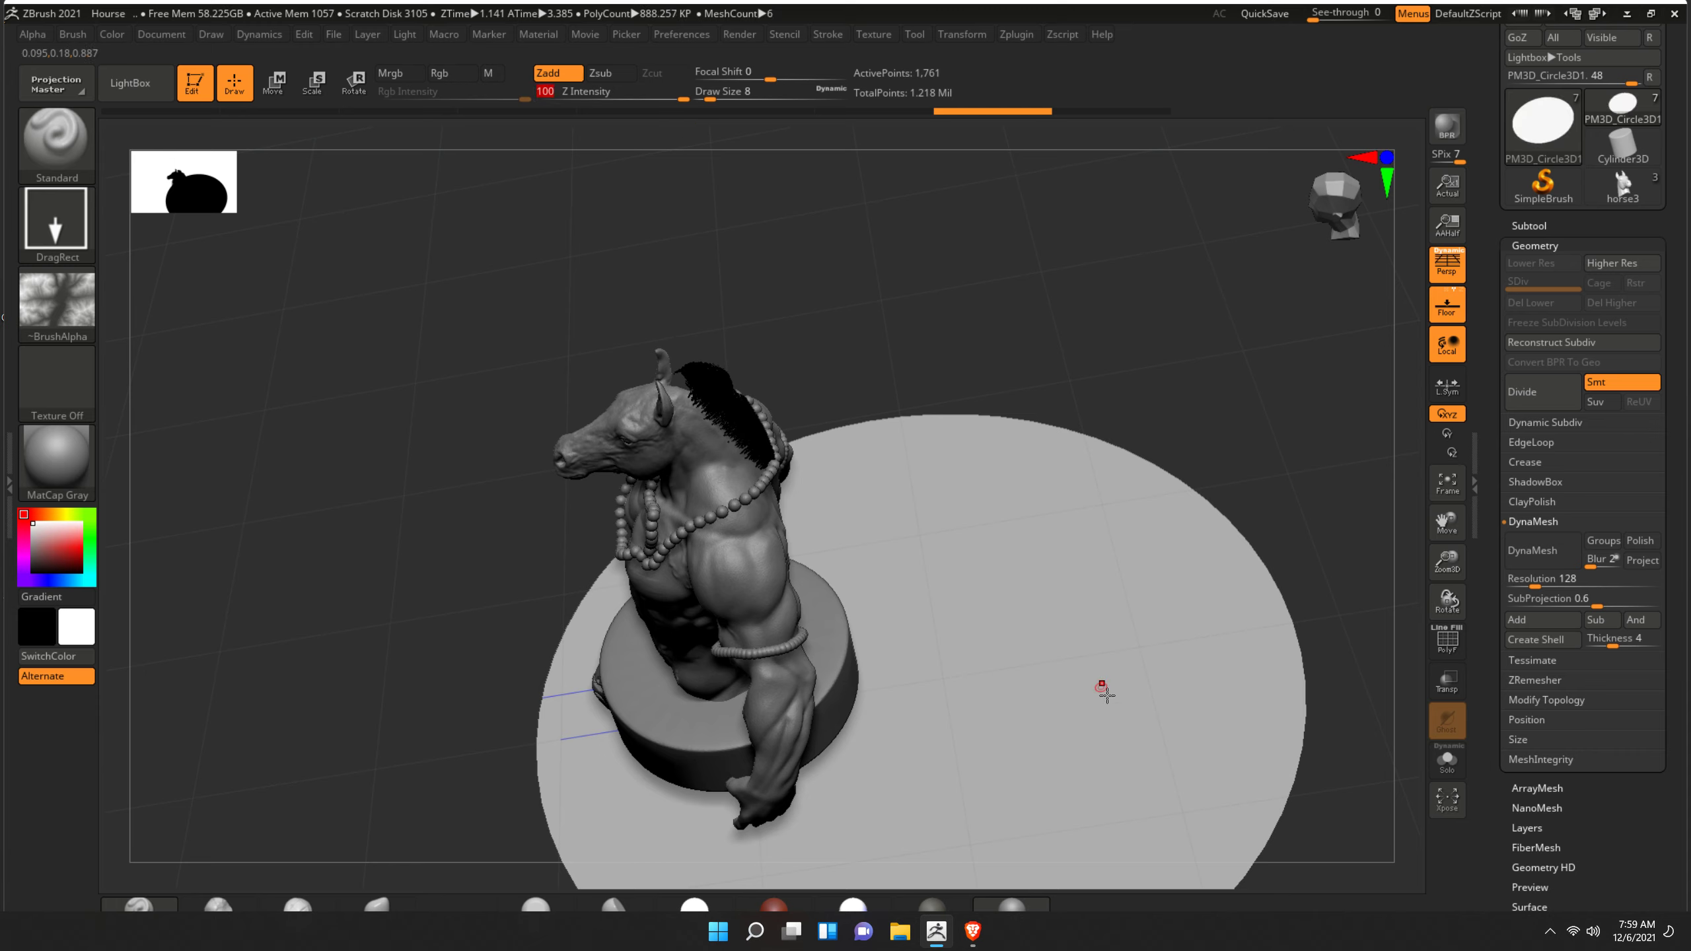
left_click_drag(1027, 671, 1105, 859)
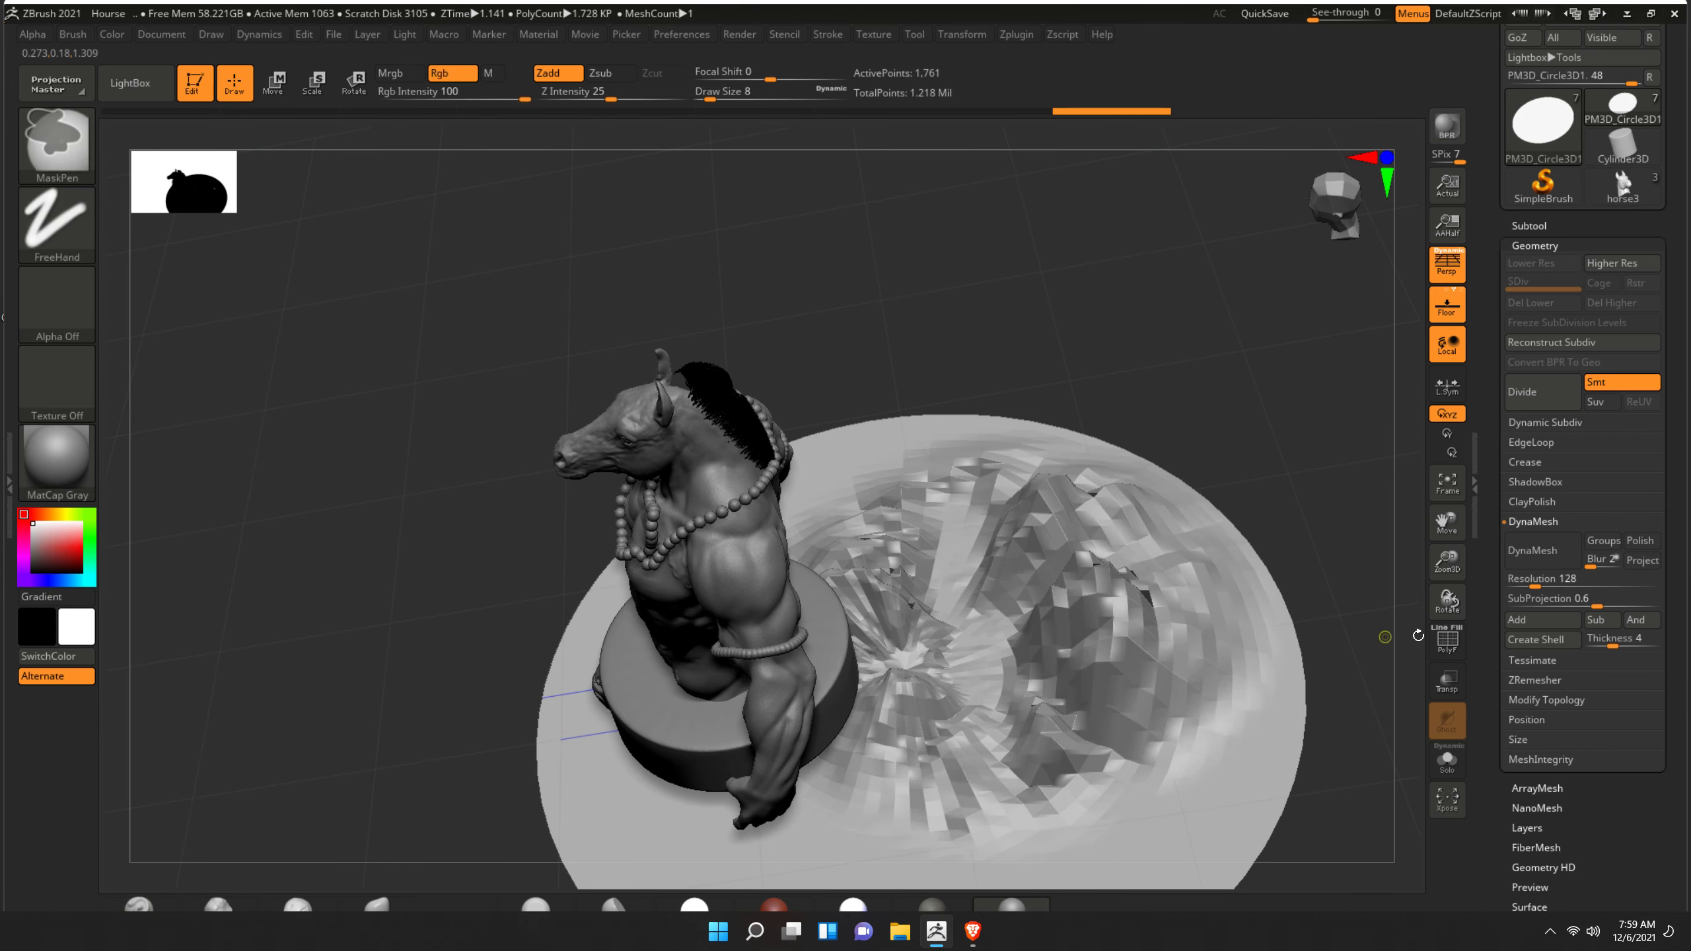
key("ctrl+z")
- DynaMesh the disc, stamp rocky terrain patches across it, then undo back to flat
left_click(1525, 565)
mouse_move(1012, 578)
left_mouse_down()
mouse_move(1170, 835)
mouse_move(1132, 793)
mouse_move(1155, 793)
mouse_move(1144, 774)
mouse_move(1251, 825)
left_mouse_up()
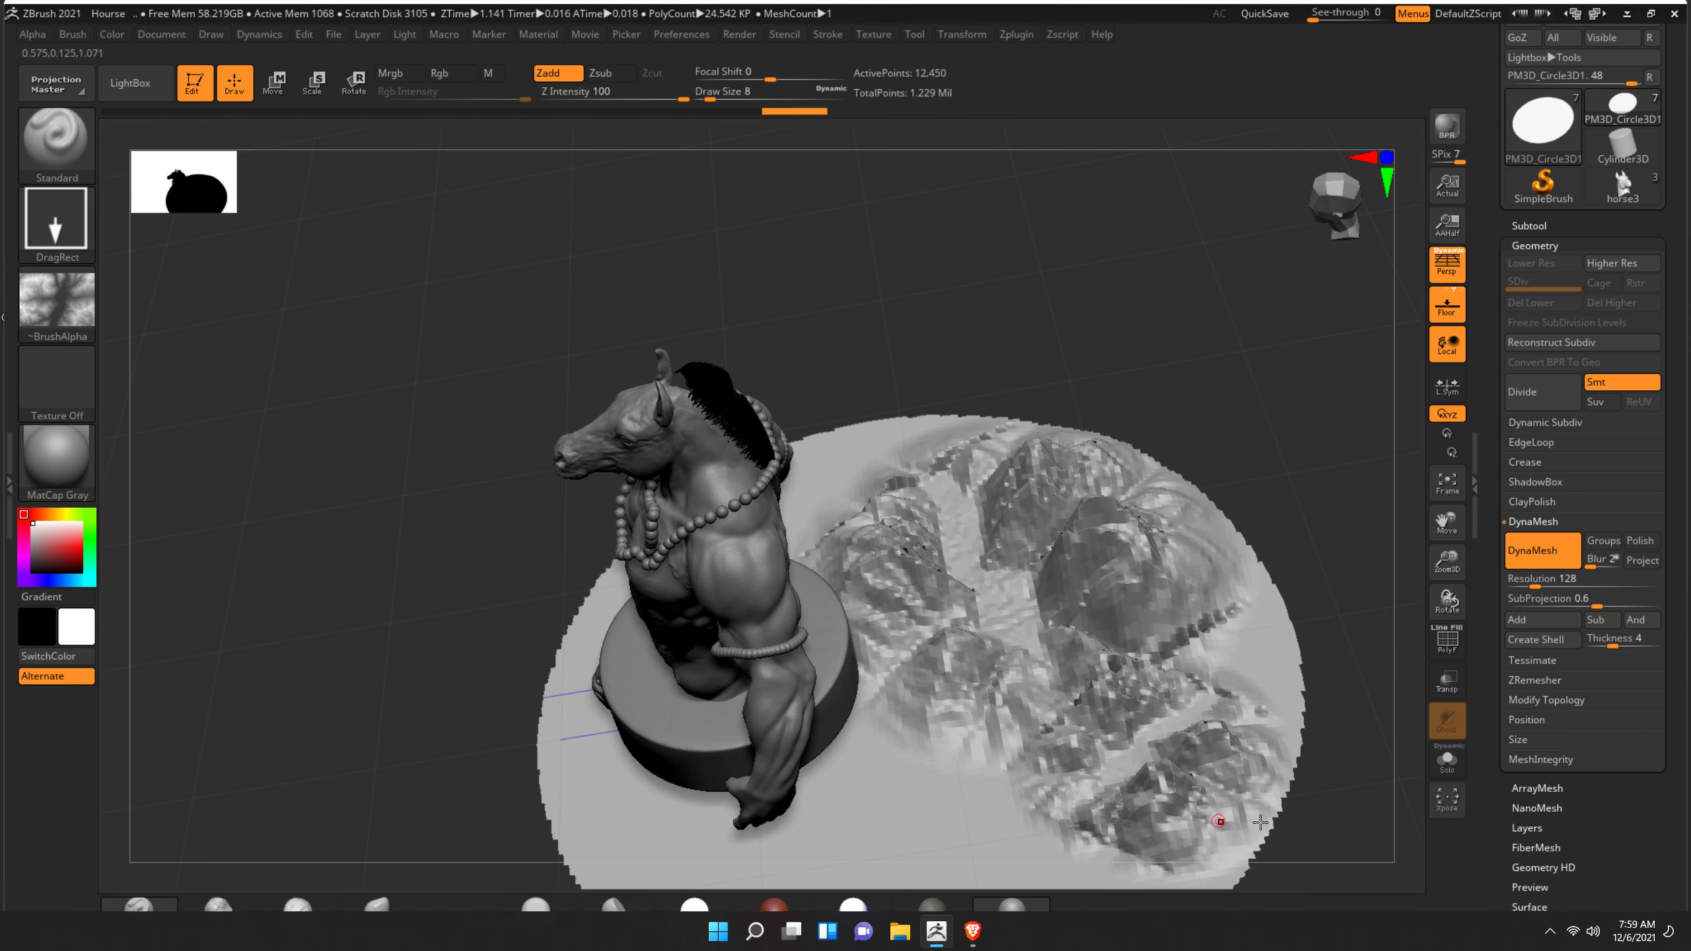
left_click_drag(1361, 808, 1095, 650)
mouse_move(999, 697)
left_mouse_down()
mouse_move(1192, 845)
mouse_move(1332, 826)
left_mouse_up()
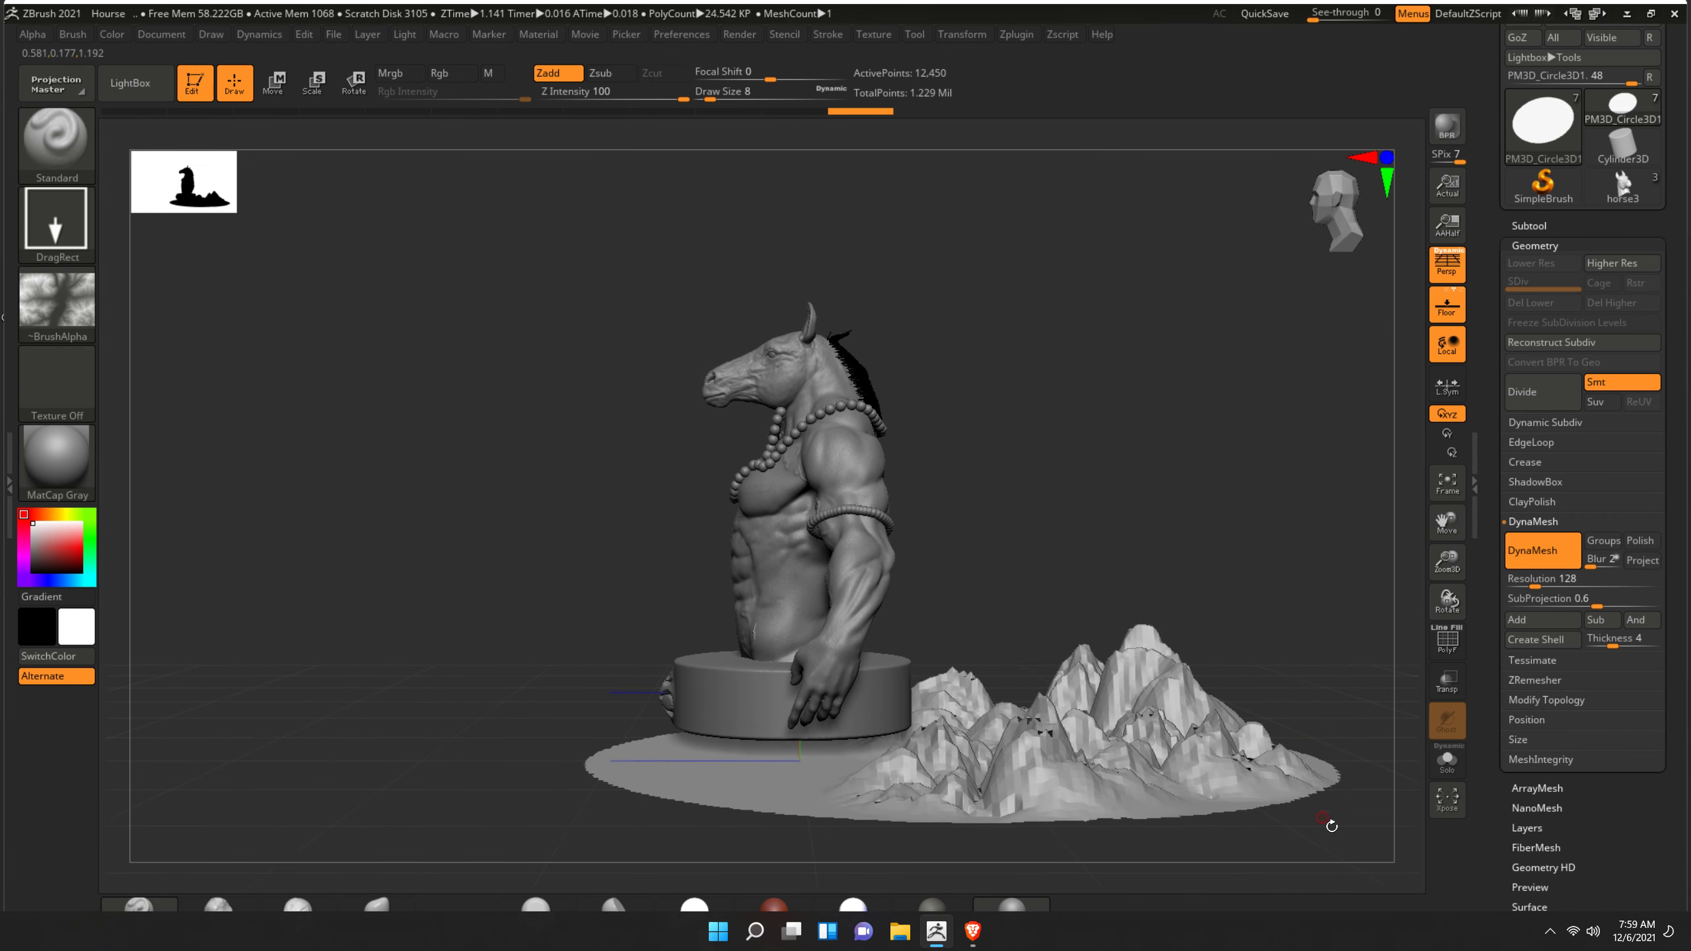
left_click_drag(1322, 646, 1174, 673)
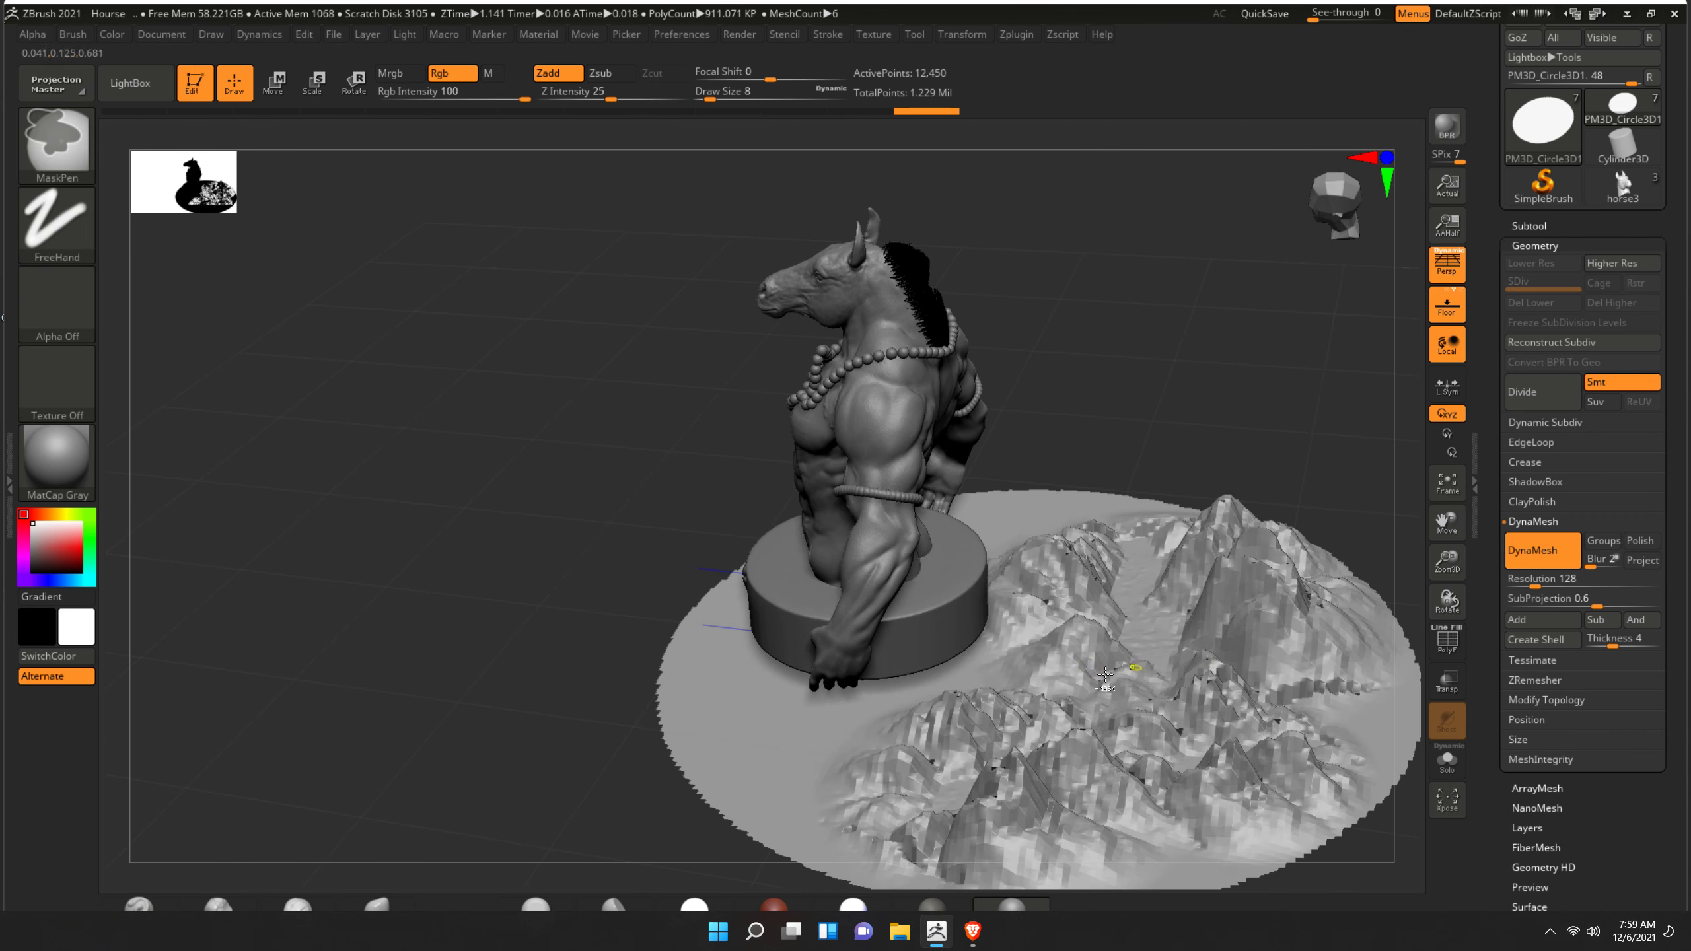
key("ctrl")
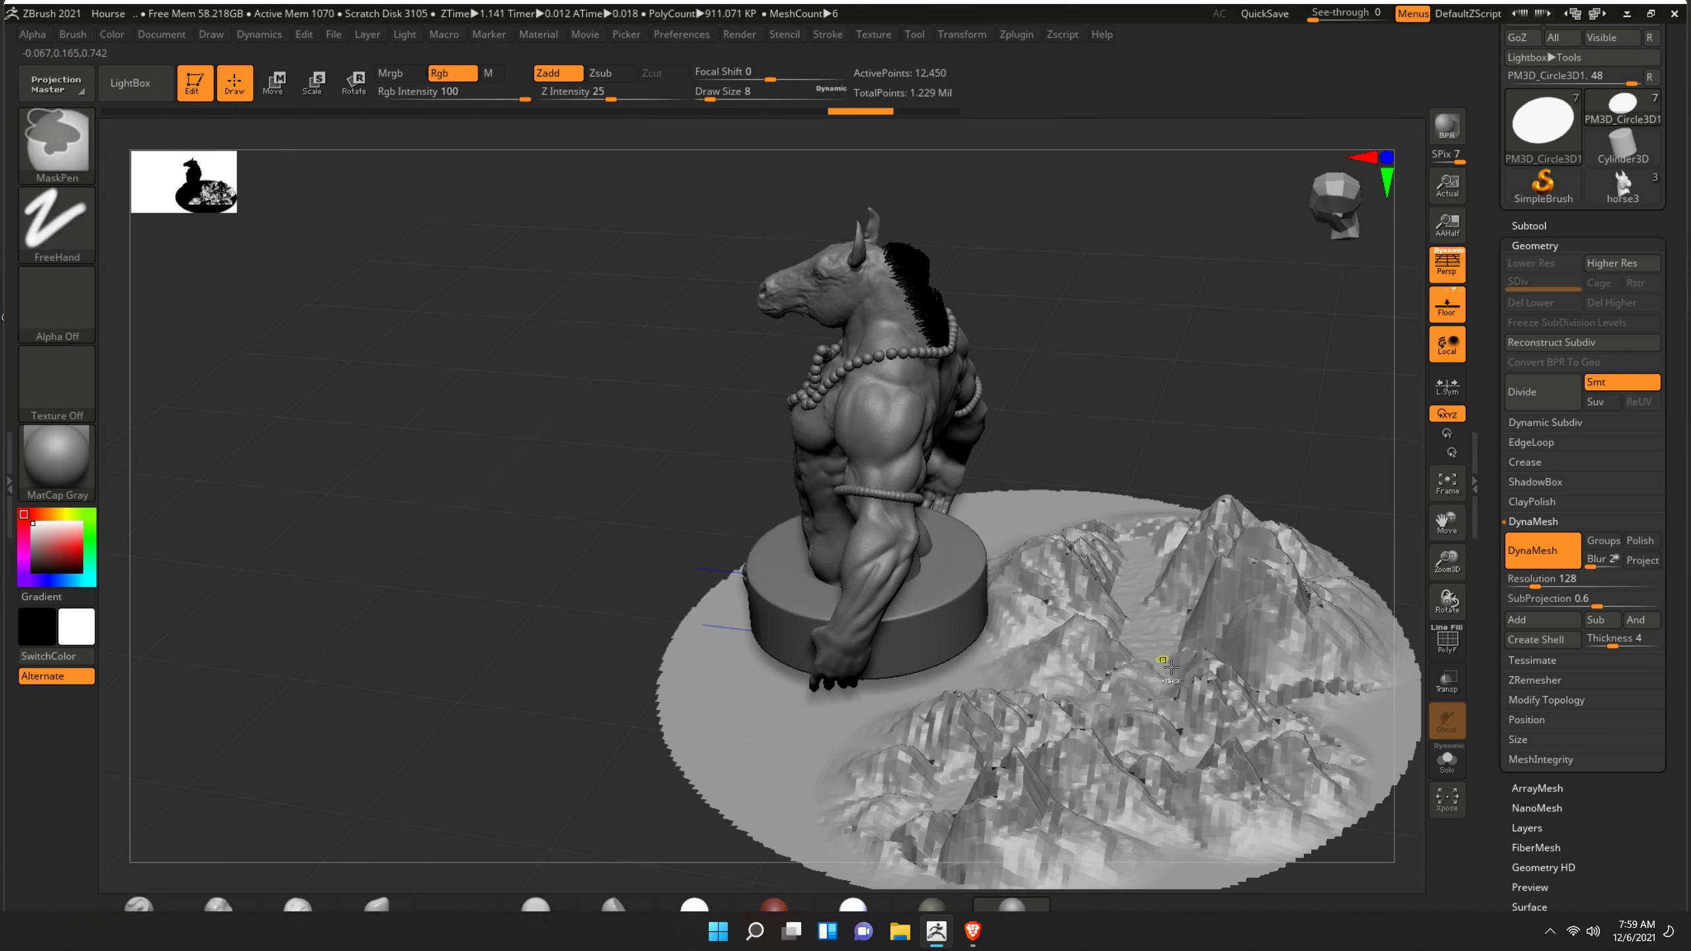
key("ctrl+z")
key("ctrl+z")
key("ctrl+z")
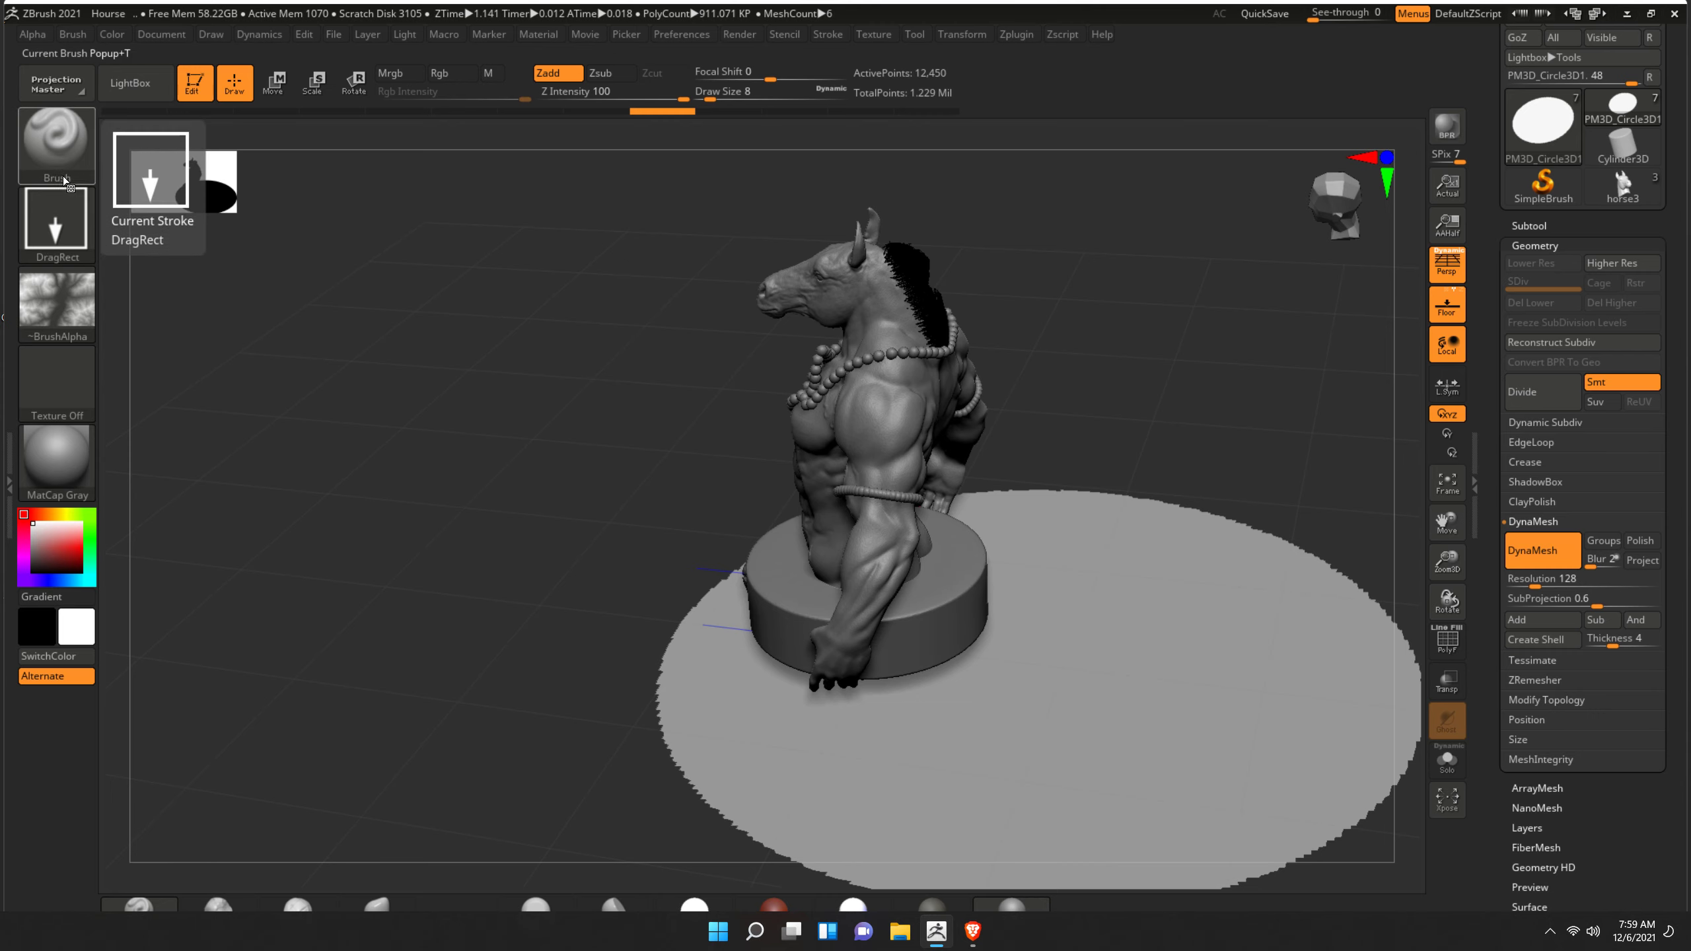
- Save the project, replacing the existing Hourse file
key("comma")
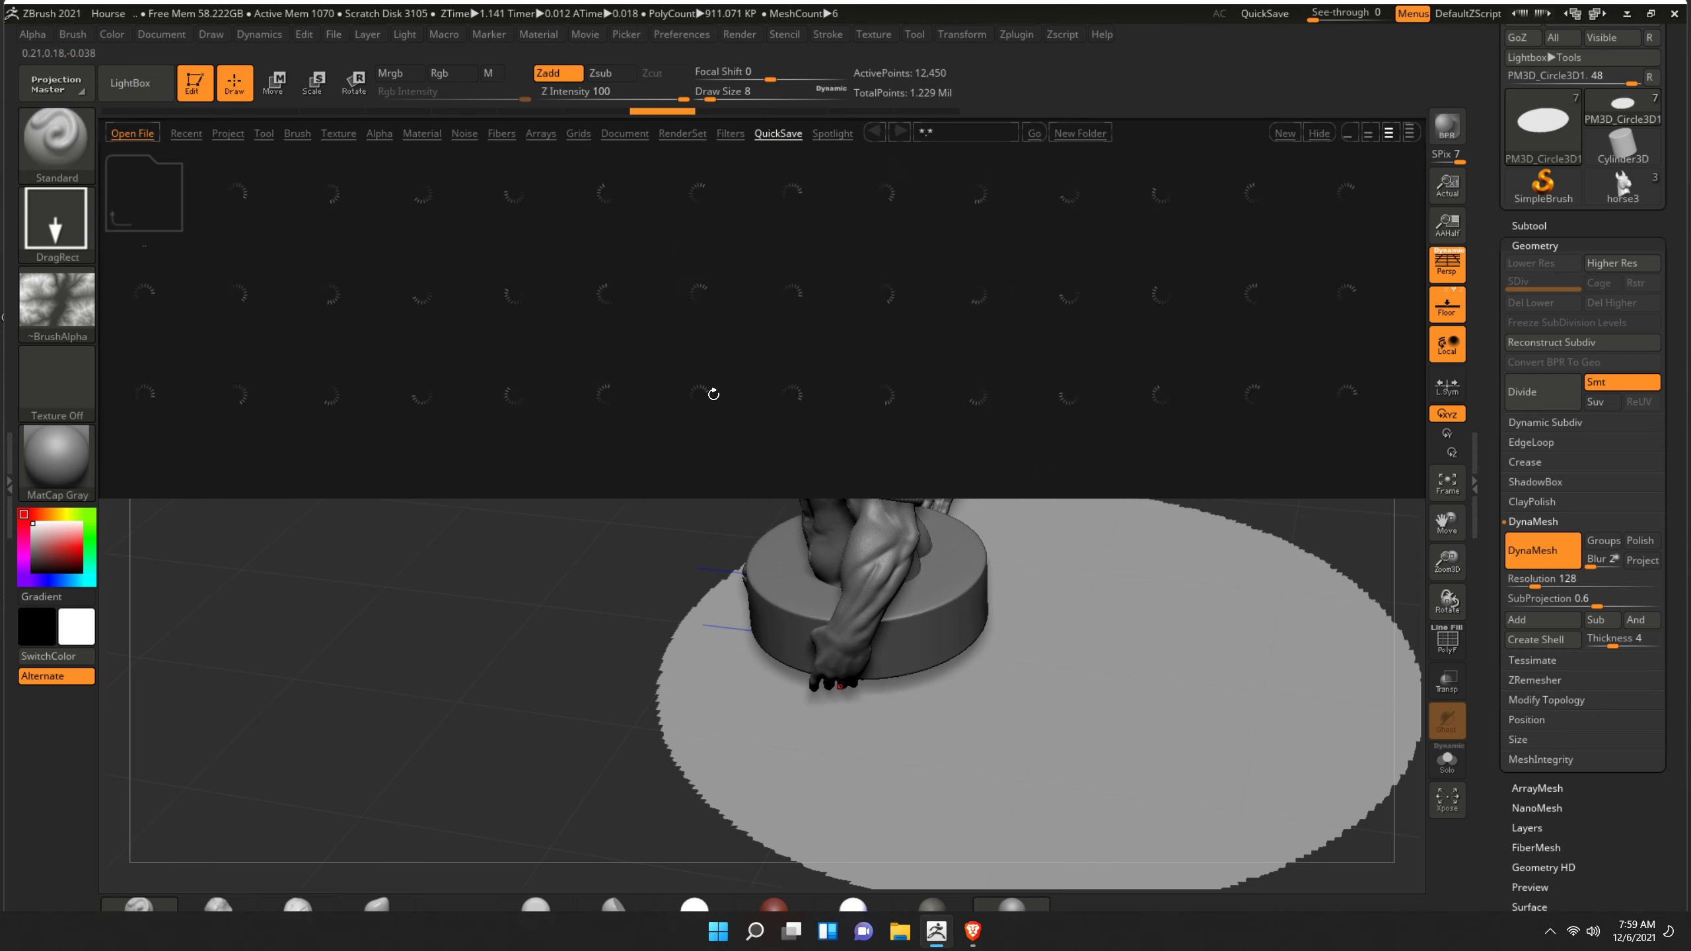
left_click(186, 133)
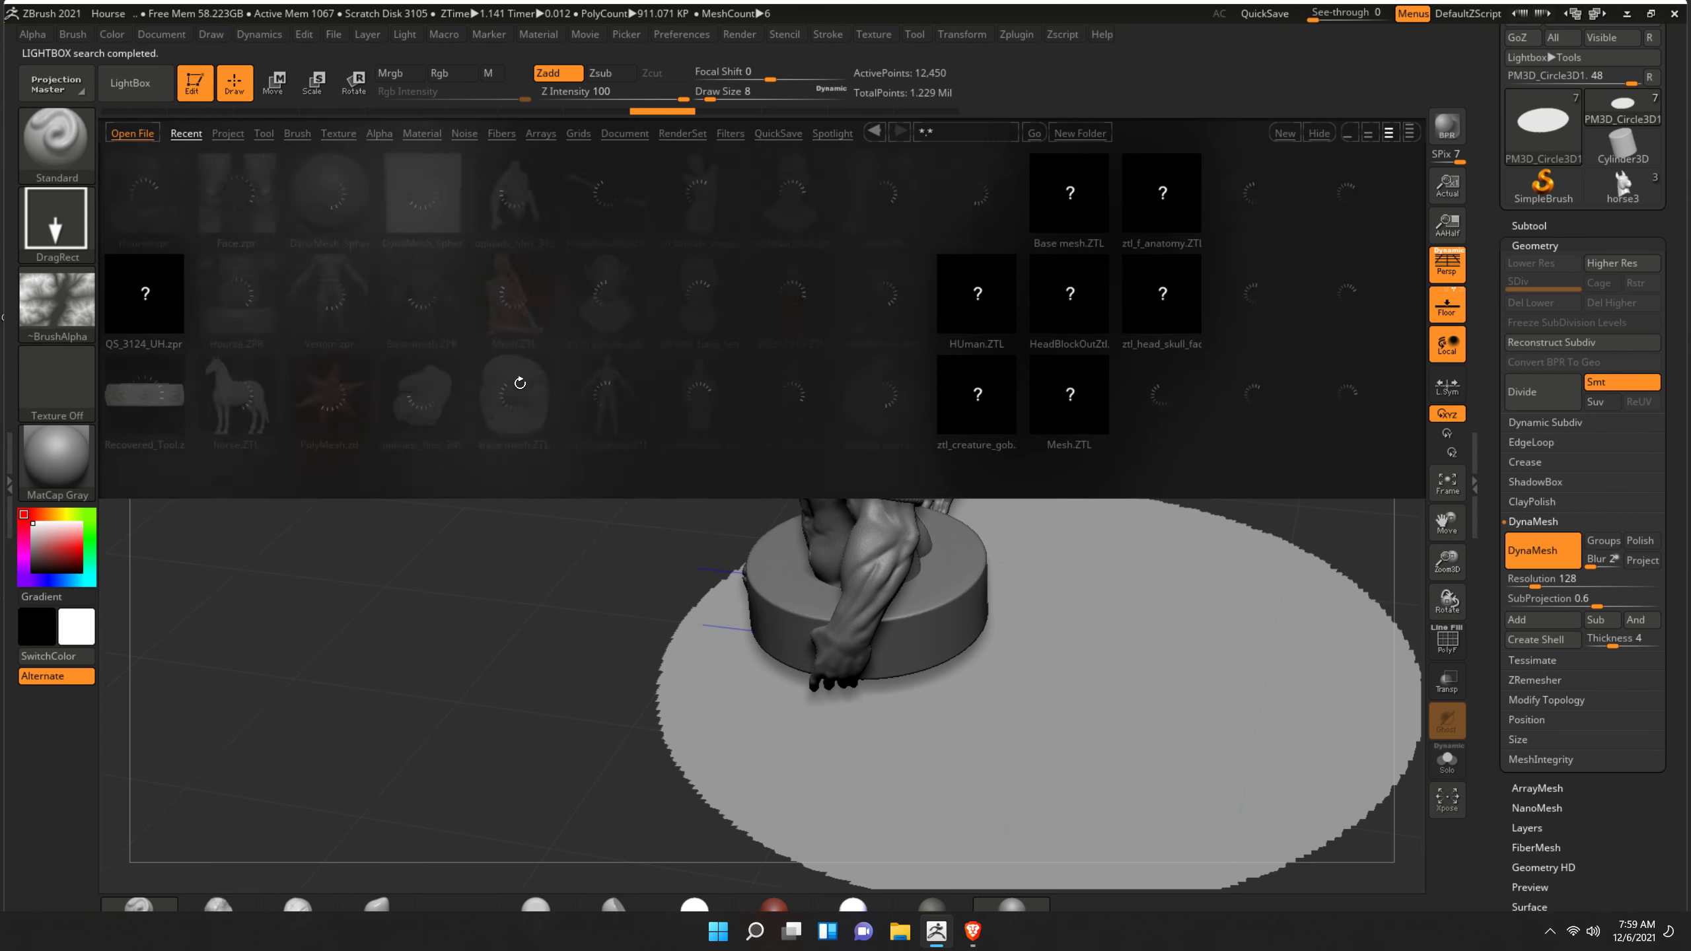
left_click(118, 82)
key("ctrl+s")
left_click(732, 452)
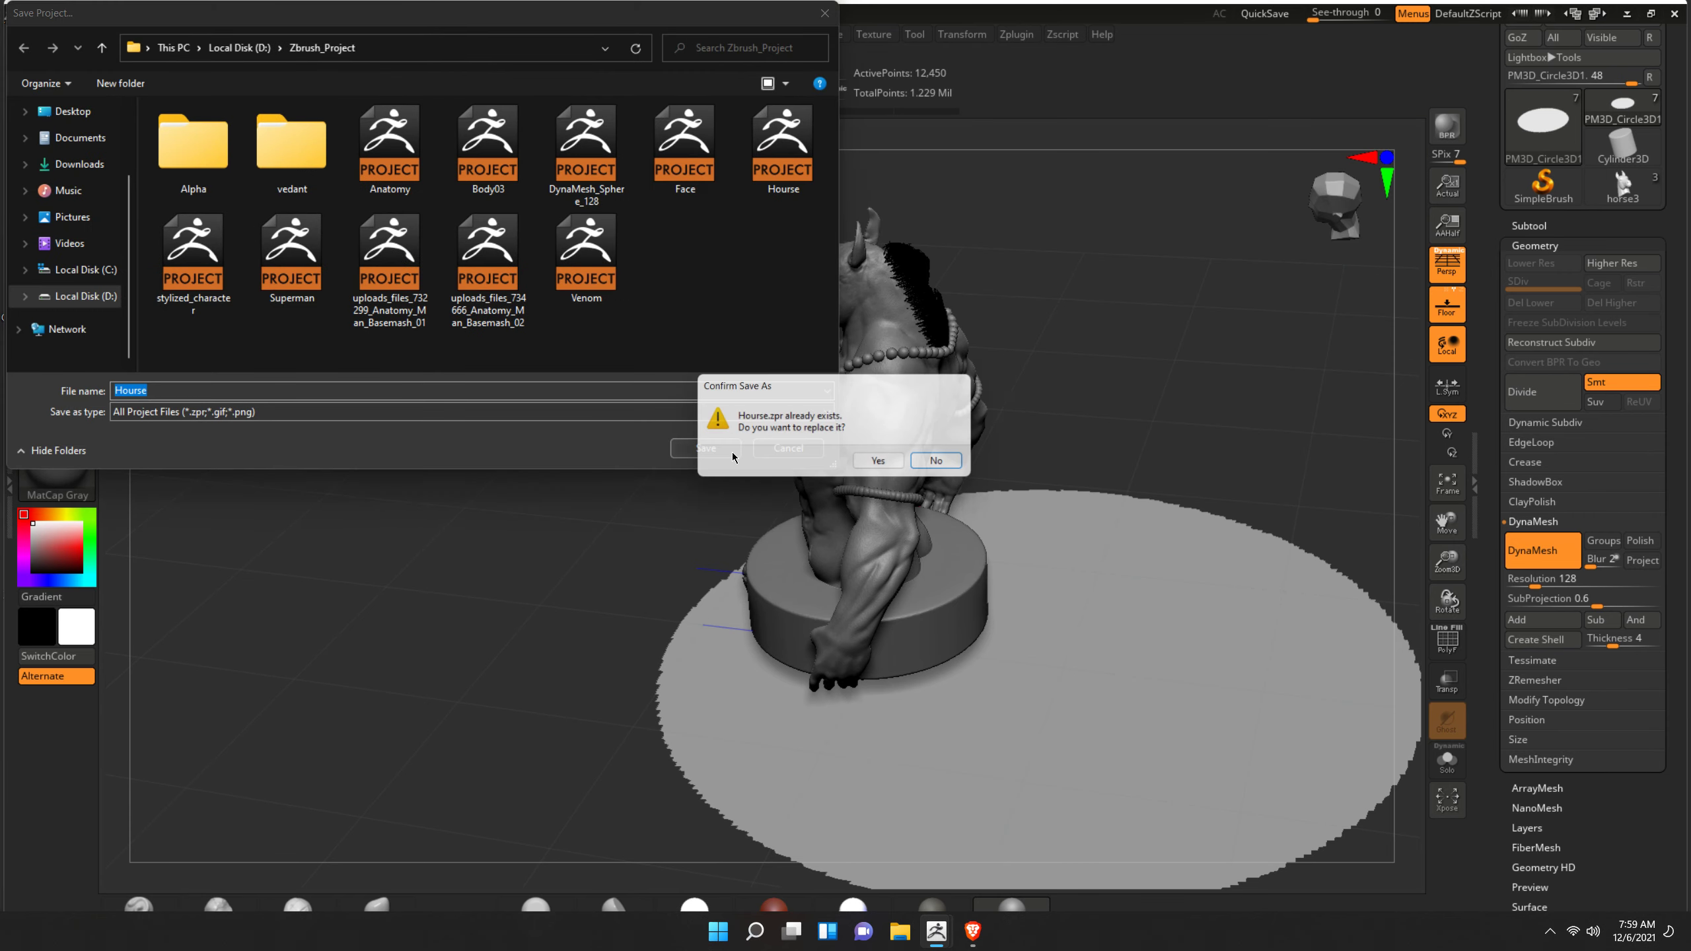
left_click(892, 465)
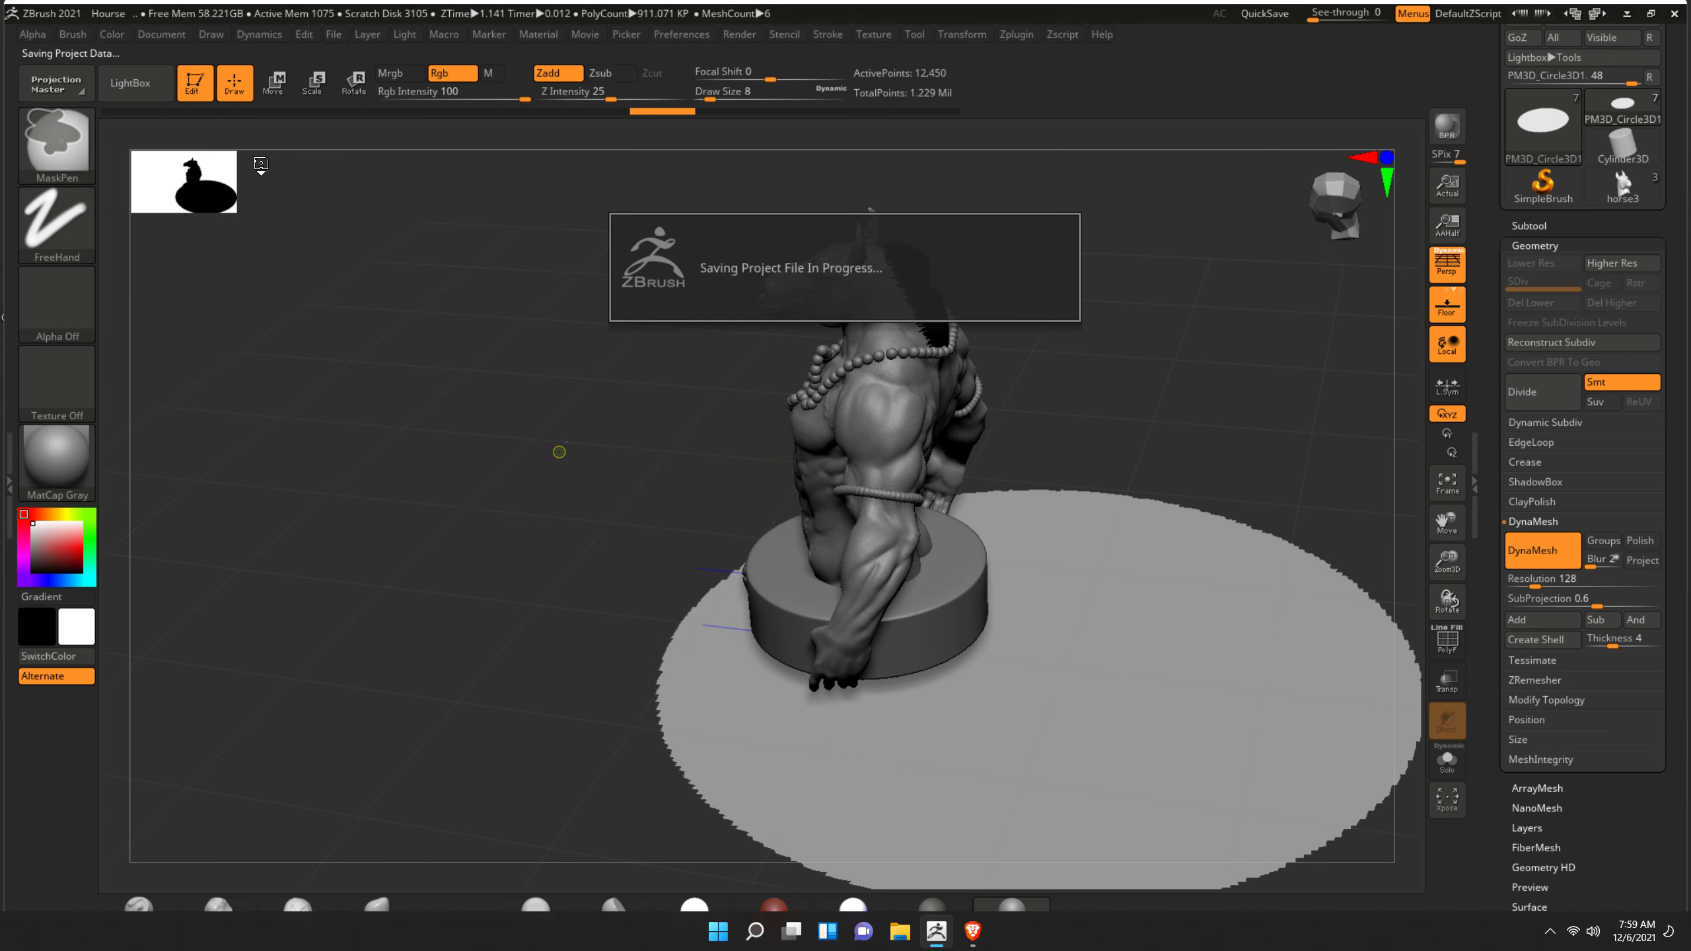
- Browse LightBox's AllBrushes folder past Stylised_hair_clumps_VDM and load Smooth_pebble_details
left_click(131, 82)
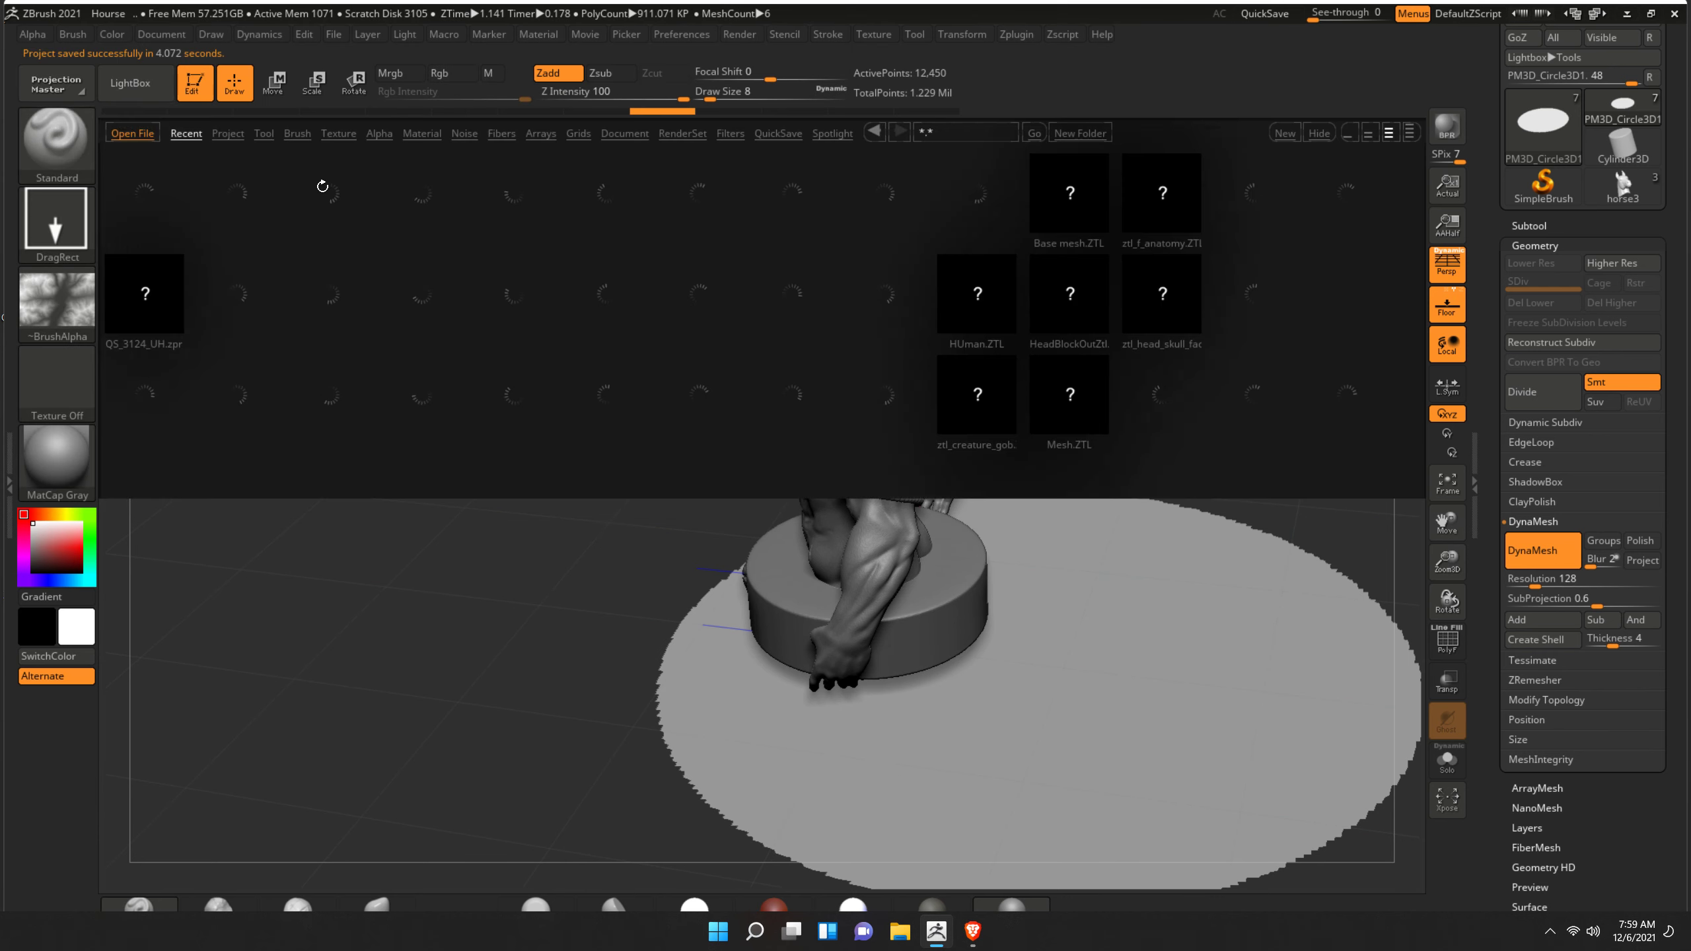
left_click(307, 136)
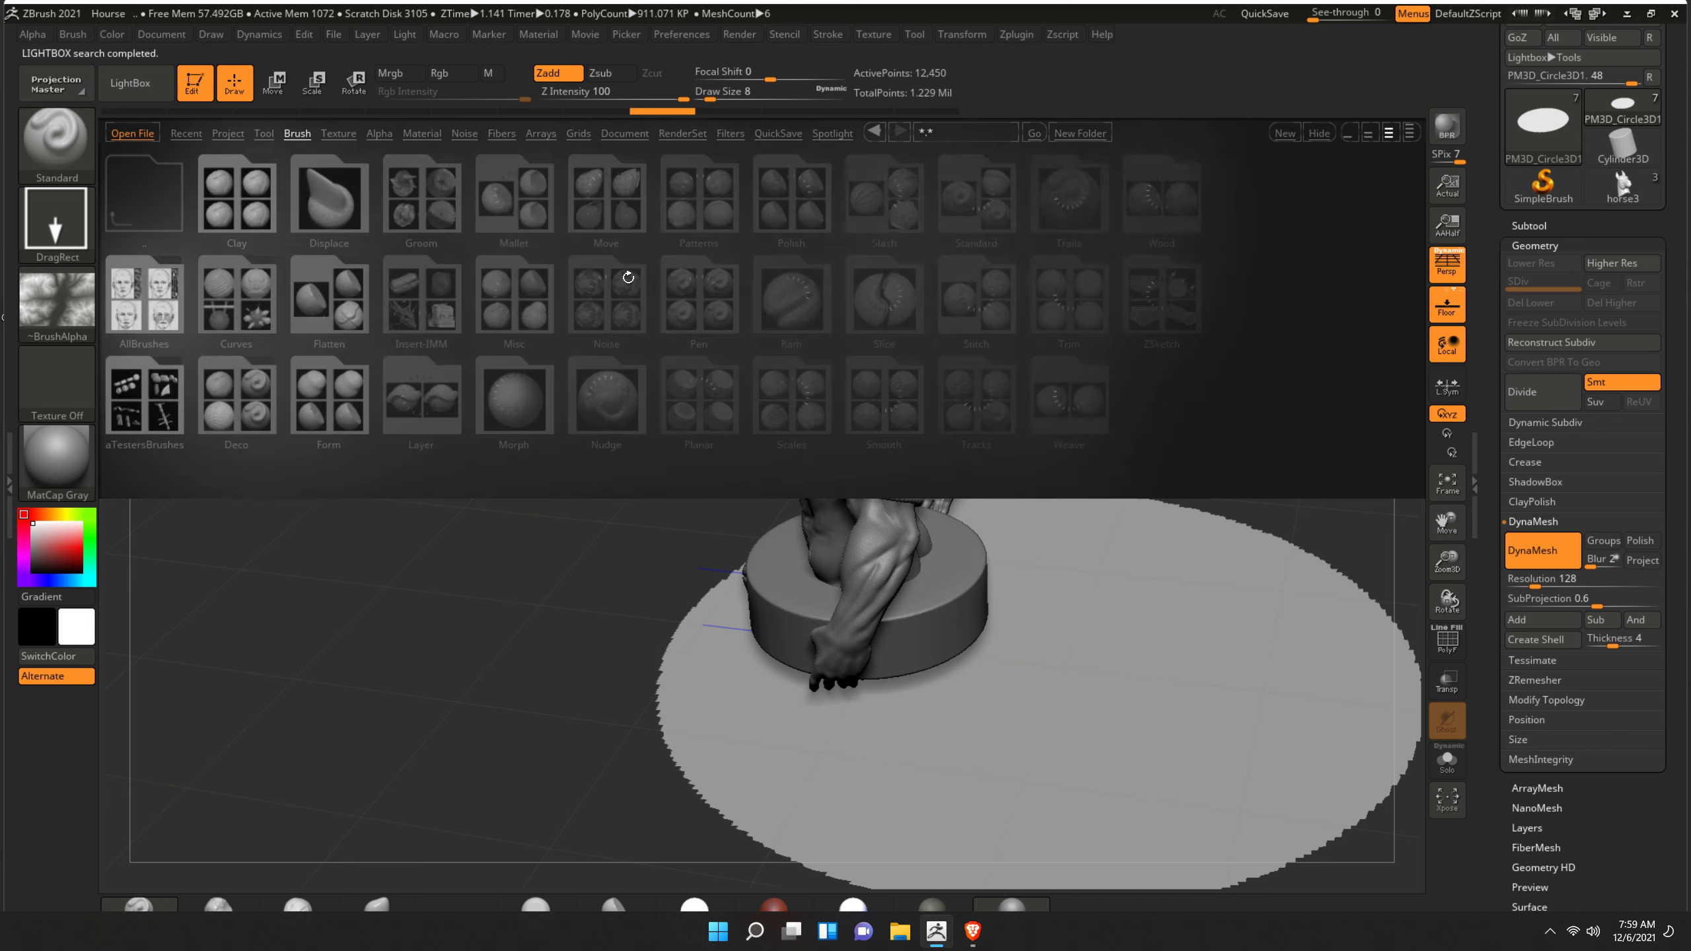
left_click(142, 343)
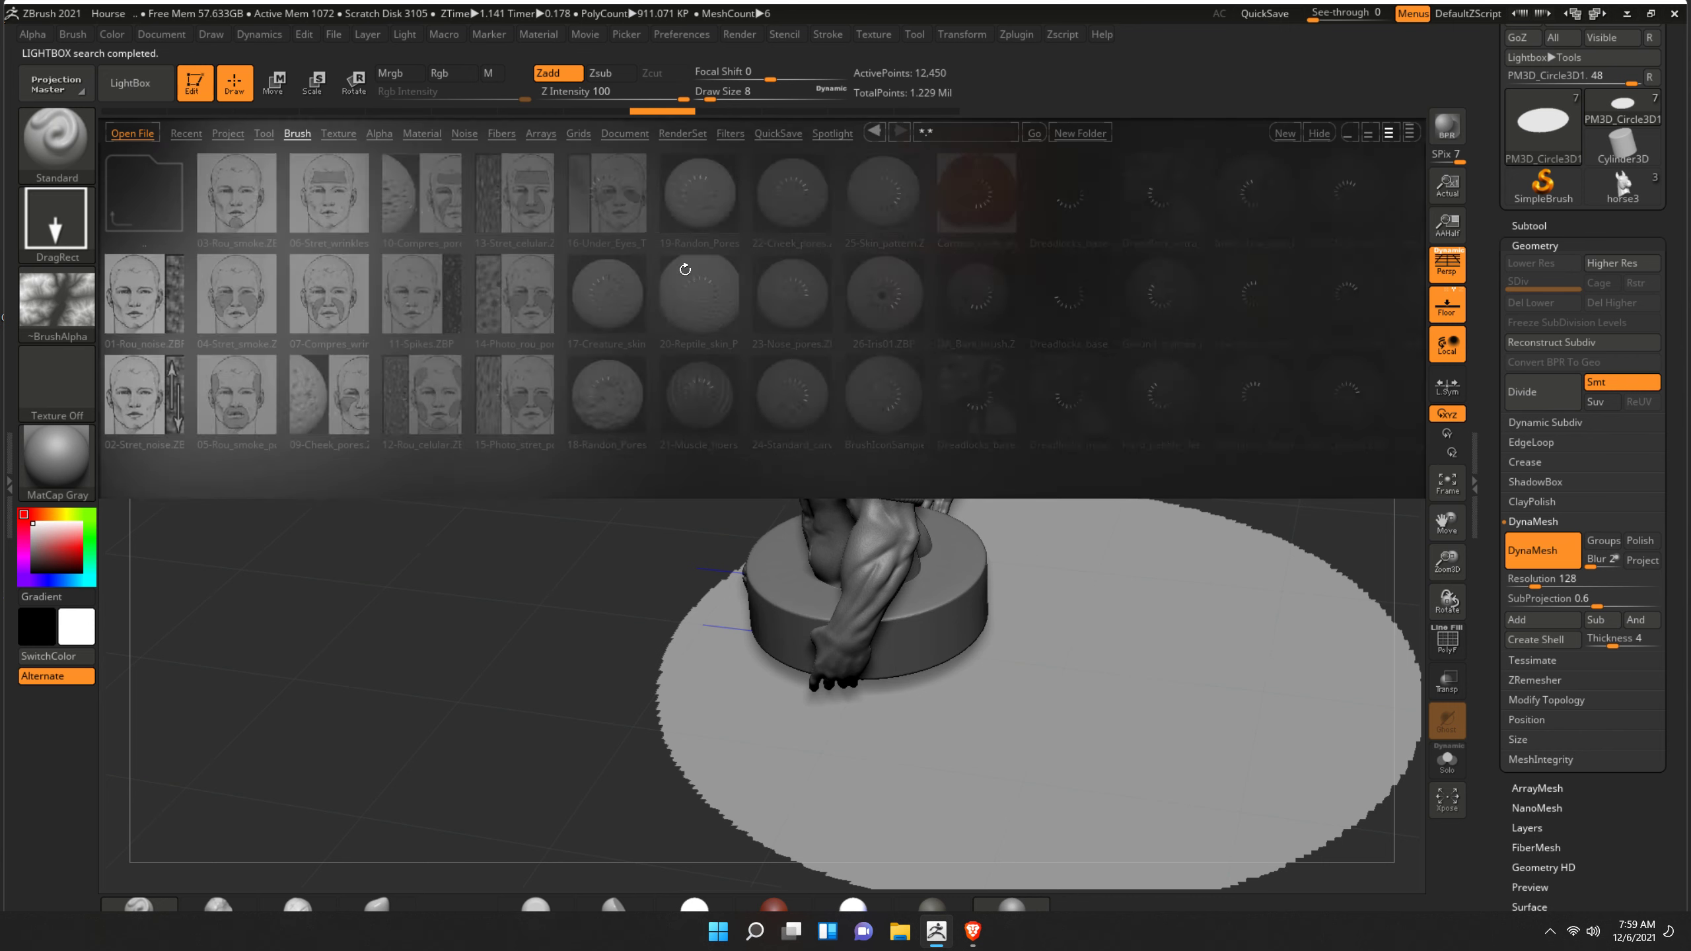
mouse_move(799, 333)
left_mouse_down()
mouse_move(627, 316)
mouse_move(805, 308)
left_mouse_up()
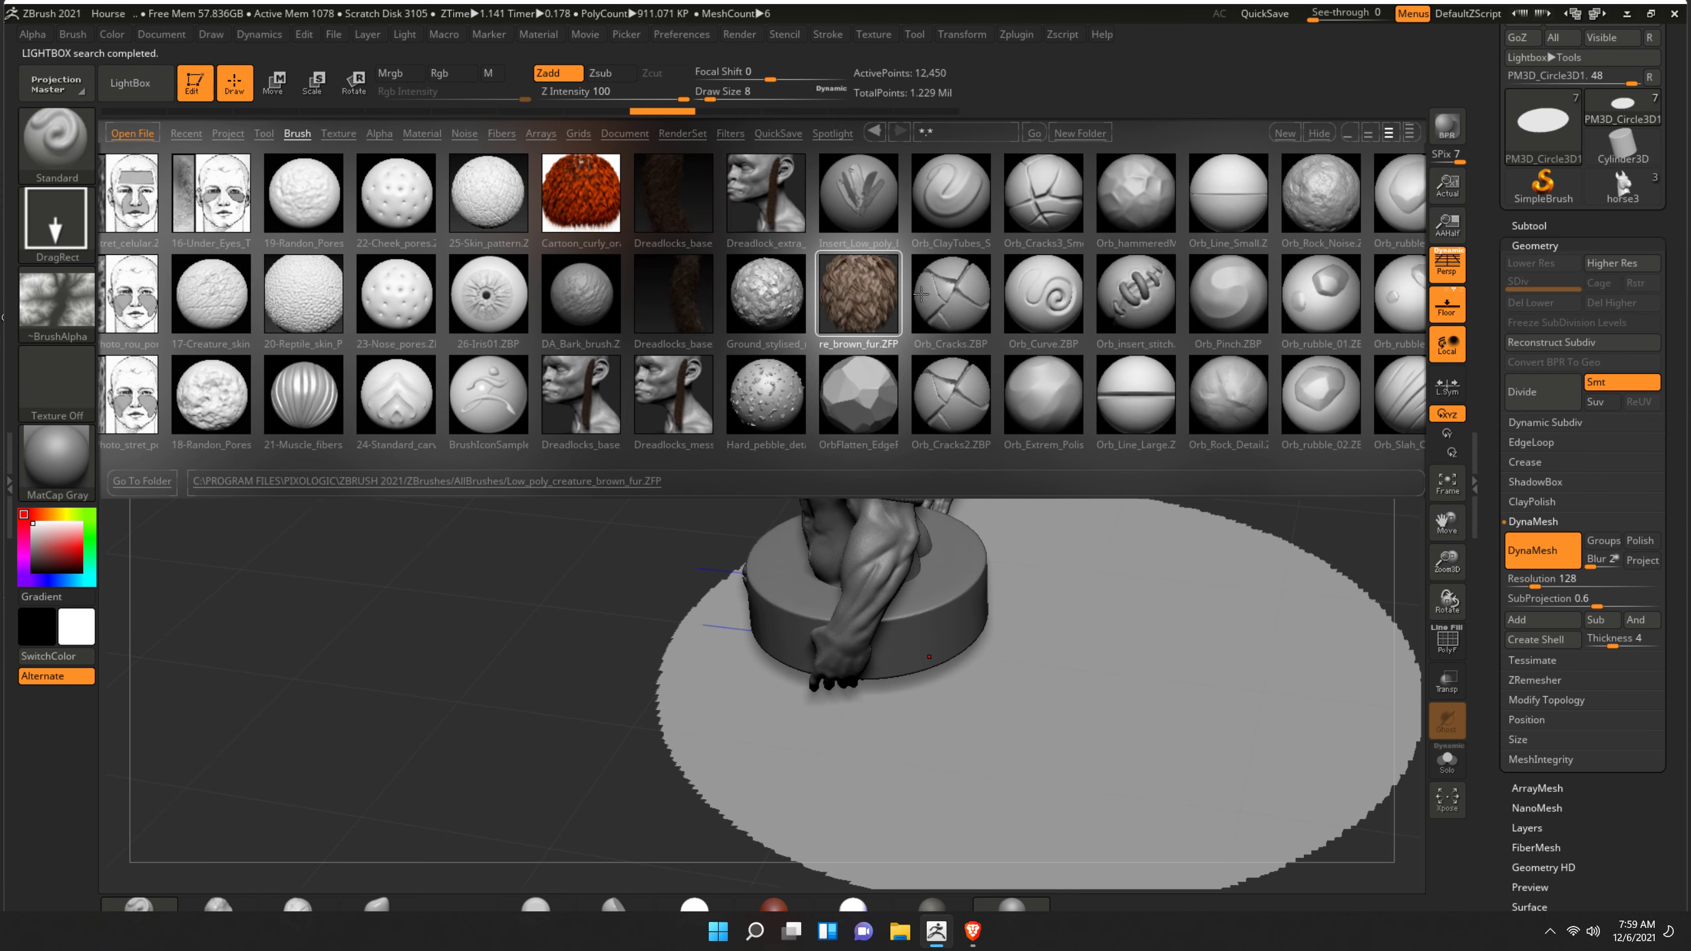
left_click_drag(920, 292, 886, 307)
left_click_drag(1071, 333, 909, 311)
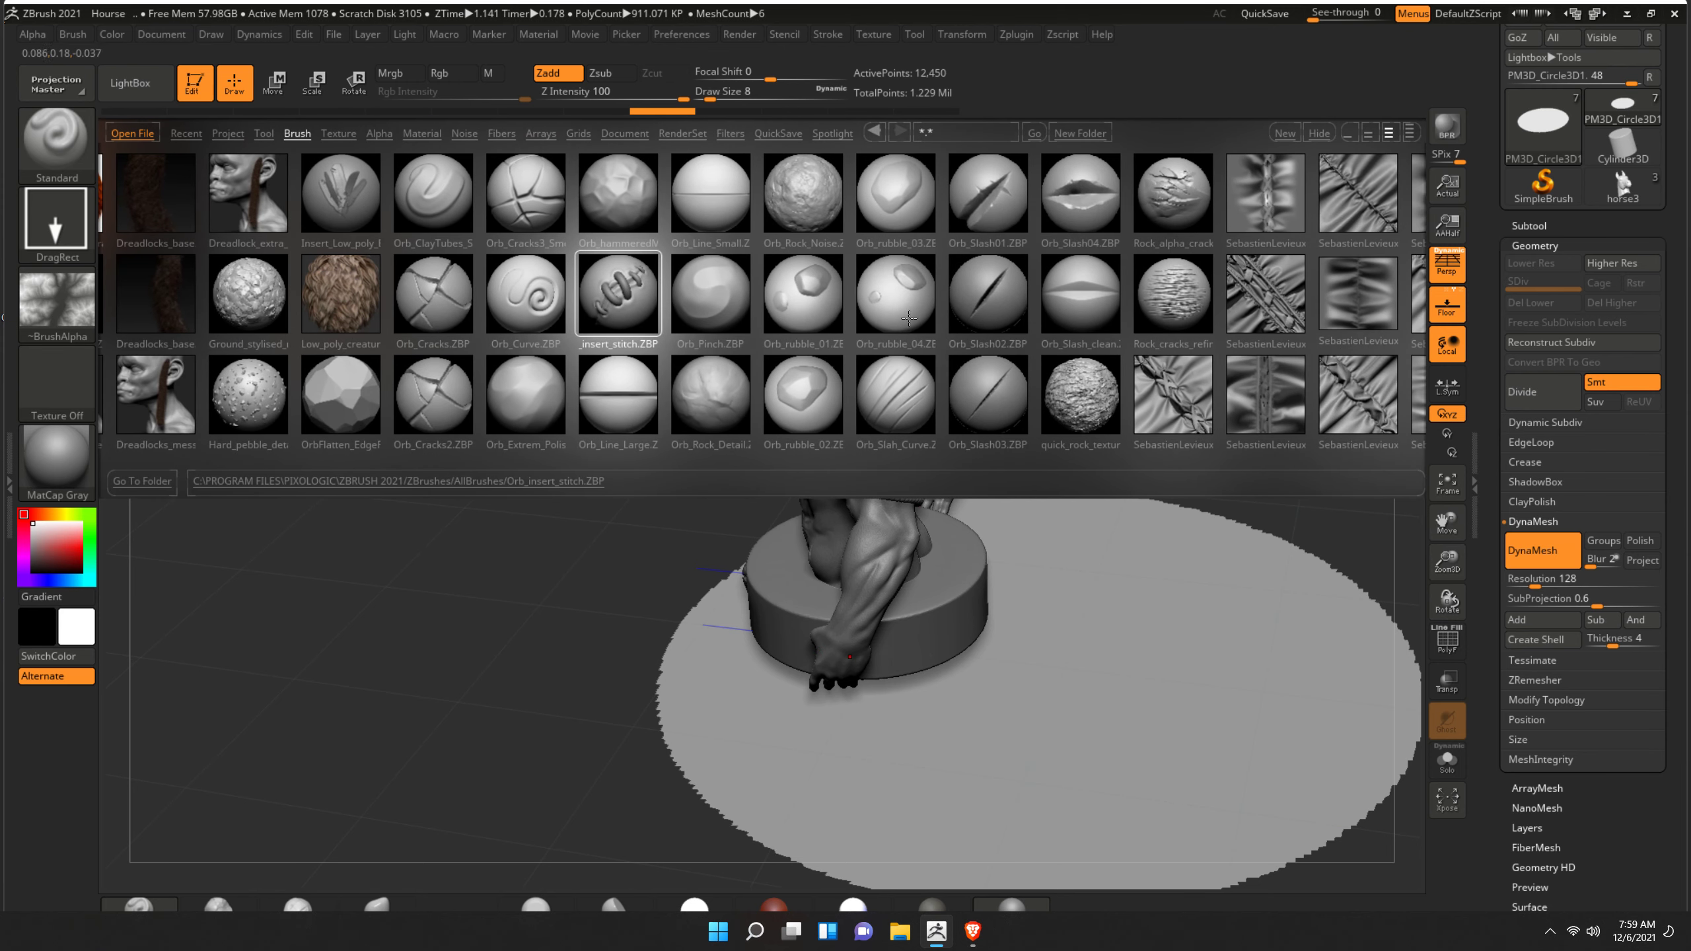
left_click_drag(1167, 326, 1179, 332)
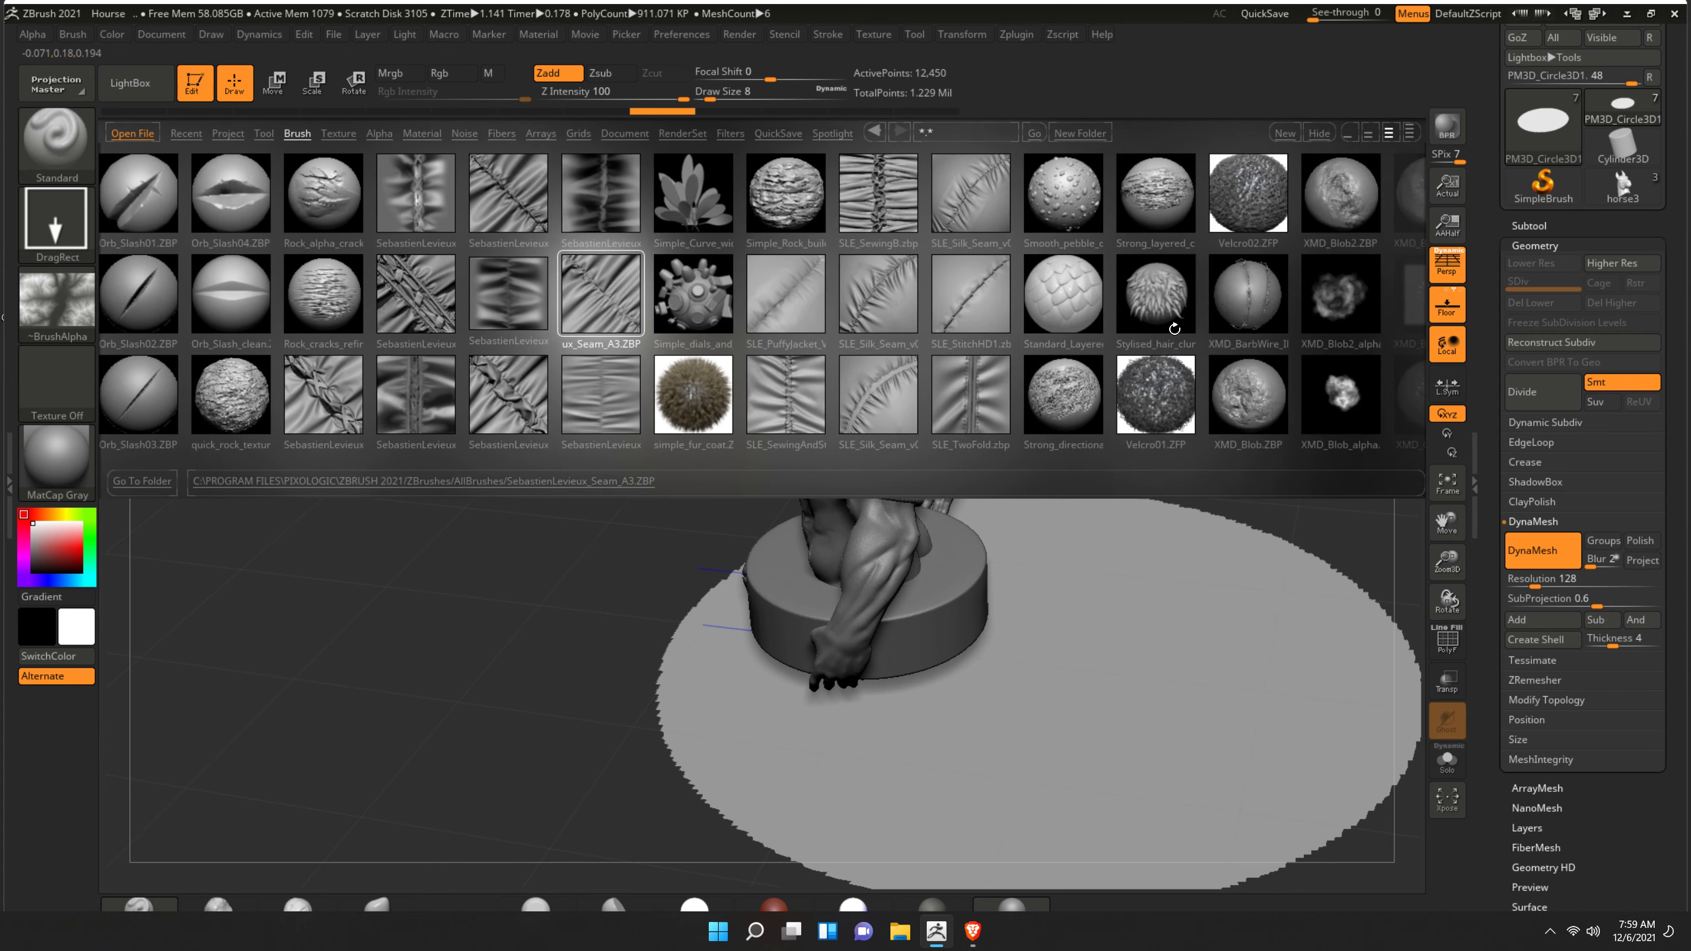
left_click(1172, 311)
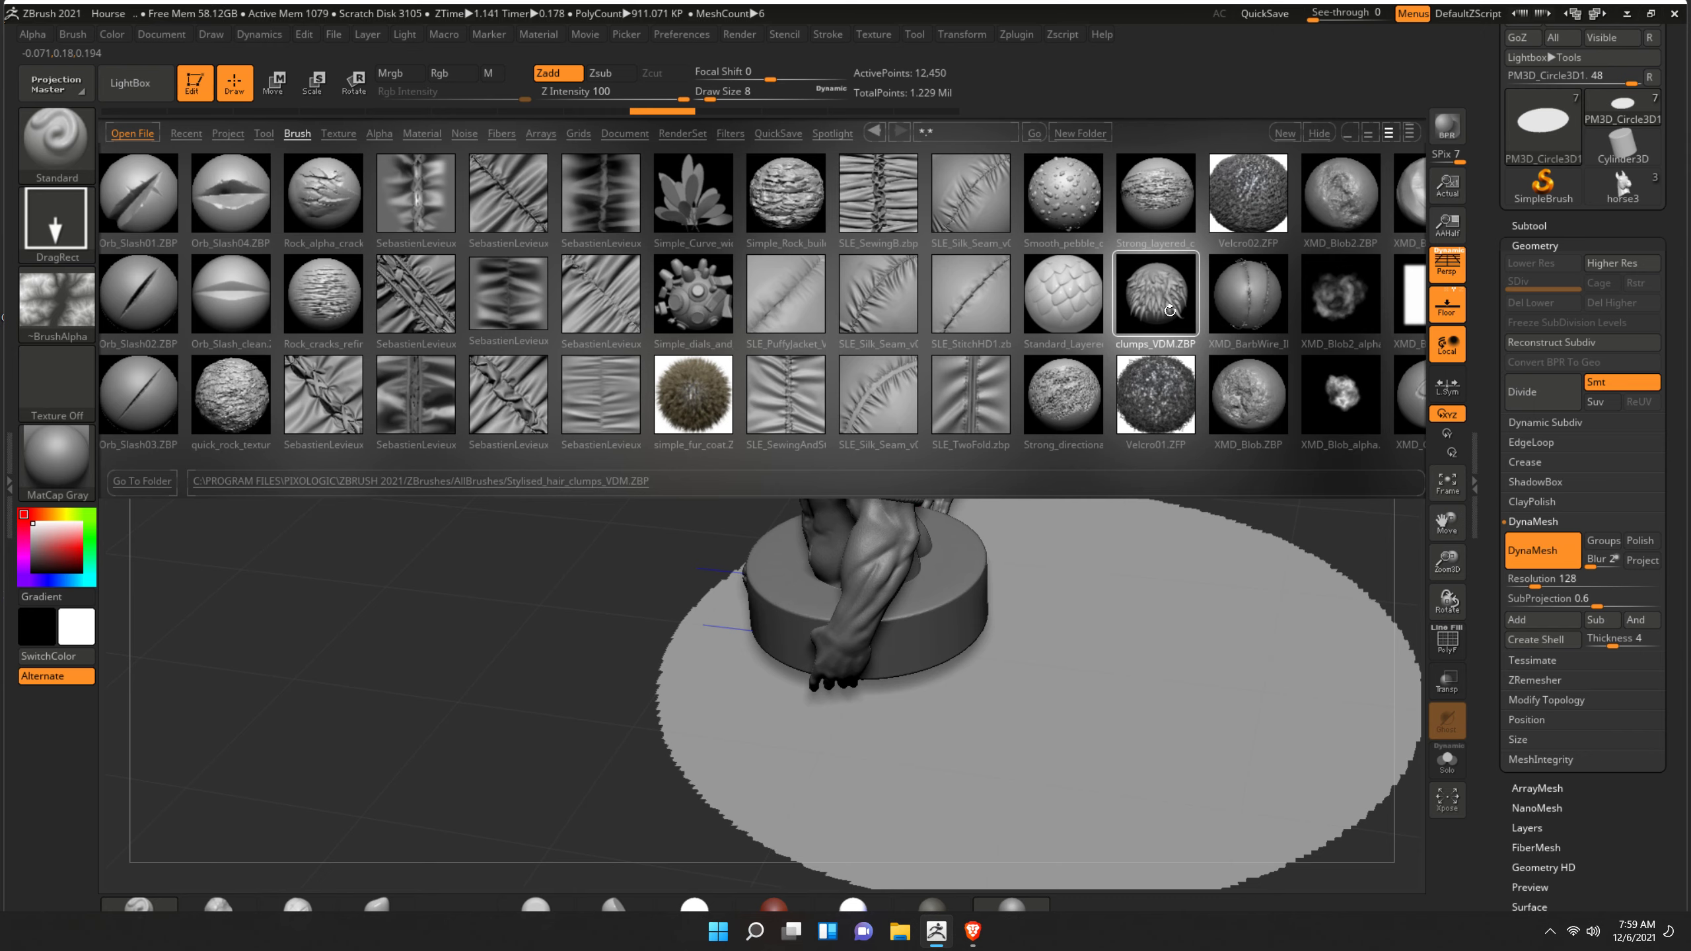
left_click(1083, 211)
double_click(1096, 187)
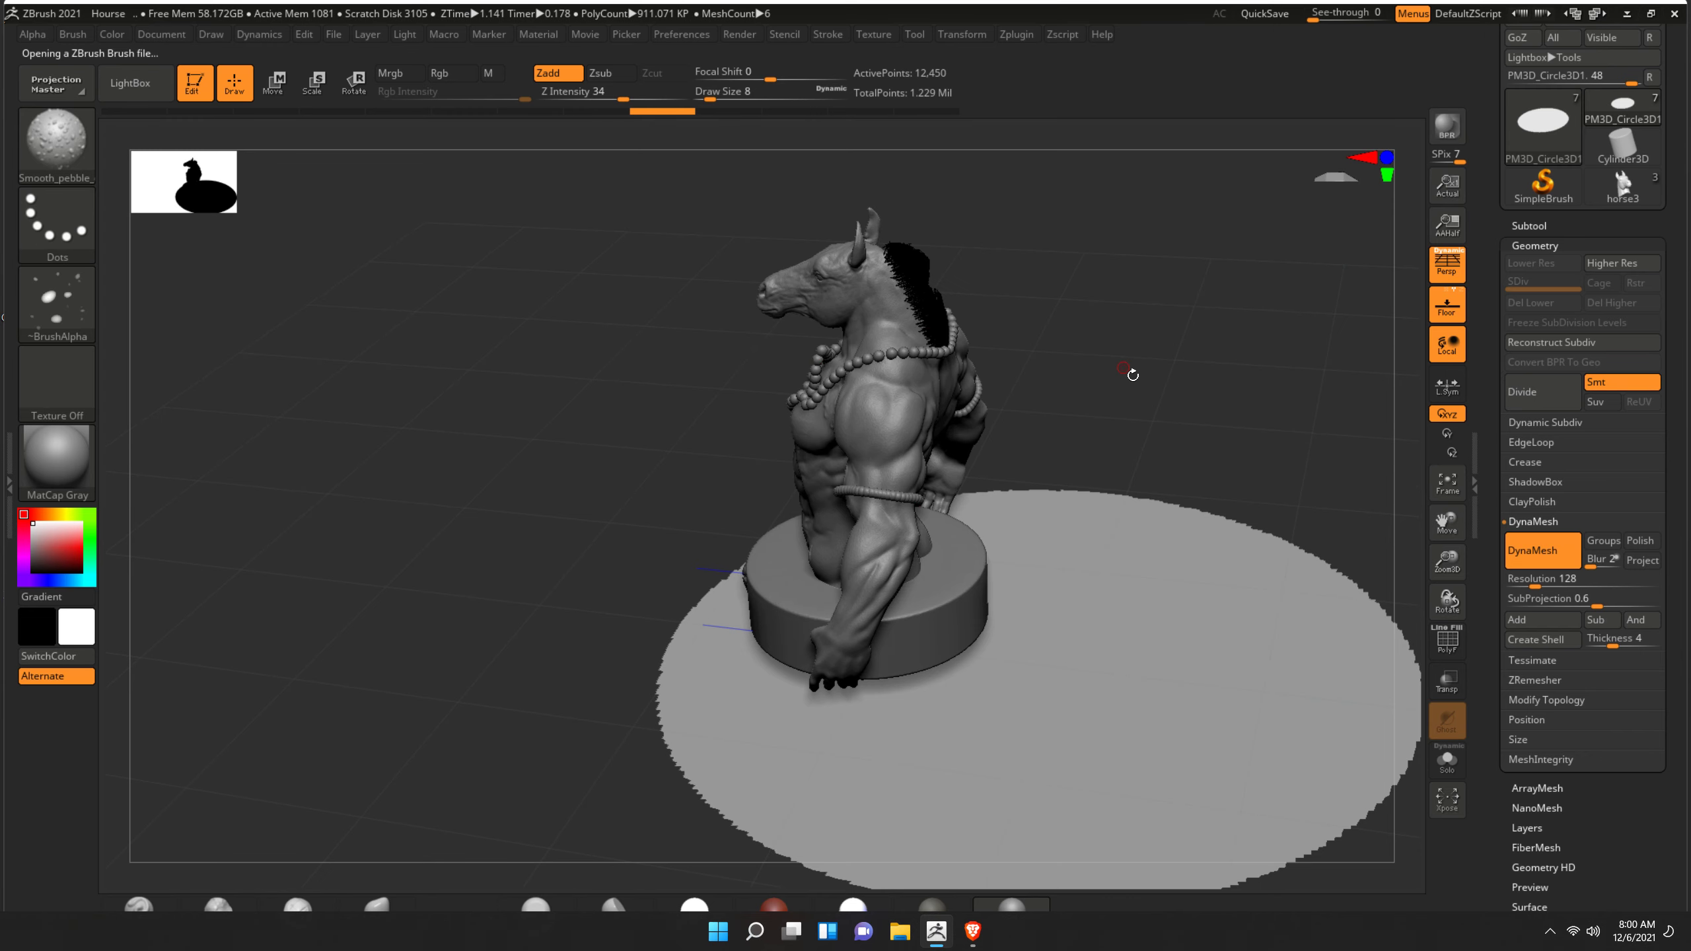
- Set Z Intensity 100 and the DragRect stroke, then stamp test pebble rocks on the floor
left_click_drag(1132, 374, 726, 130)
left_click_drag(623, 98, 686, 98)
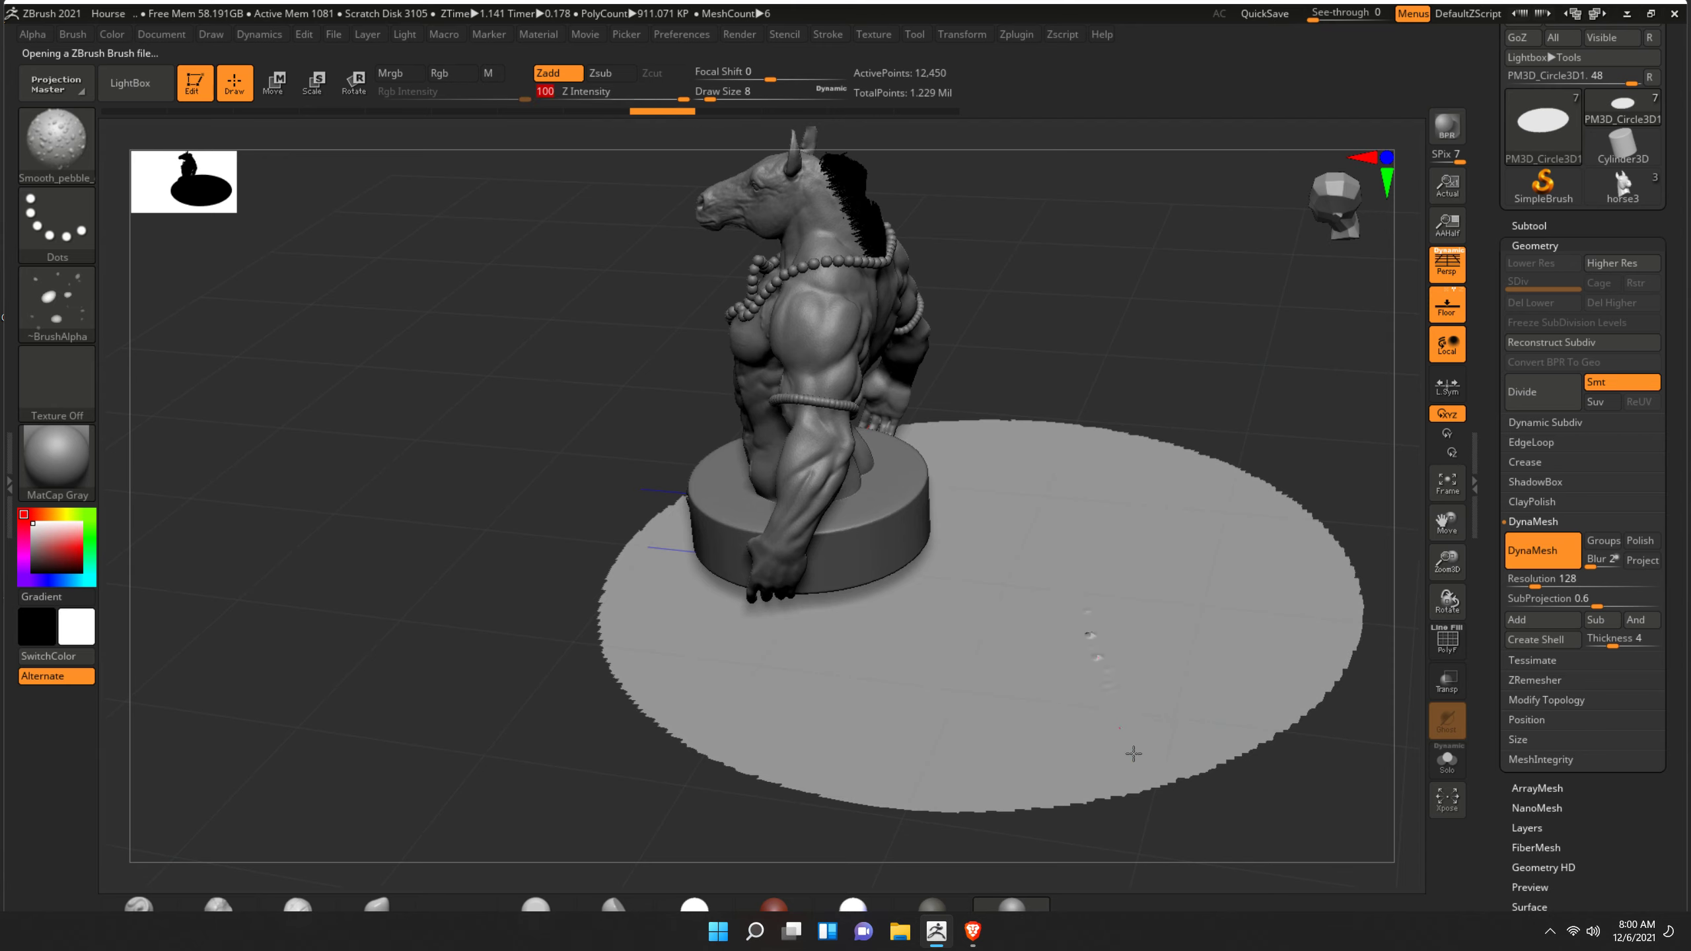
left_click(57, 223)
left_click(205, 250)
left_click_drag(956, 527, 972, 496)
mouse_move(1019, 600)
left_mouse_down()
mouse_move(1029, 566)
mouse_move(1132, 586)
left_mouse_up()
left_click_drag(1176, 620, 1189, 728)
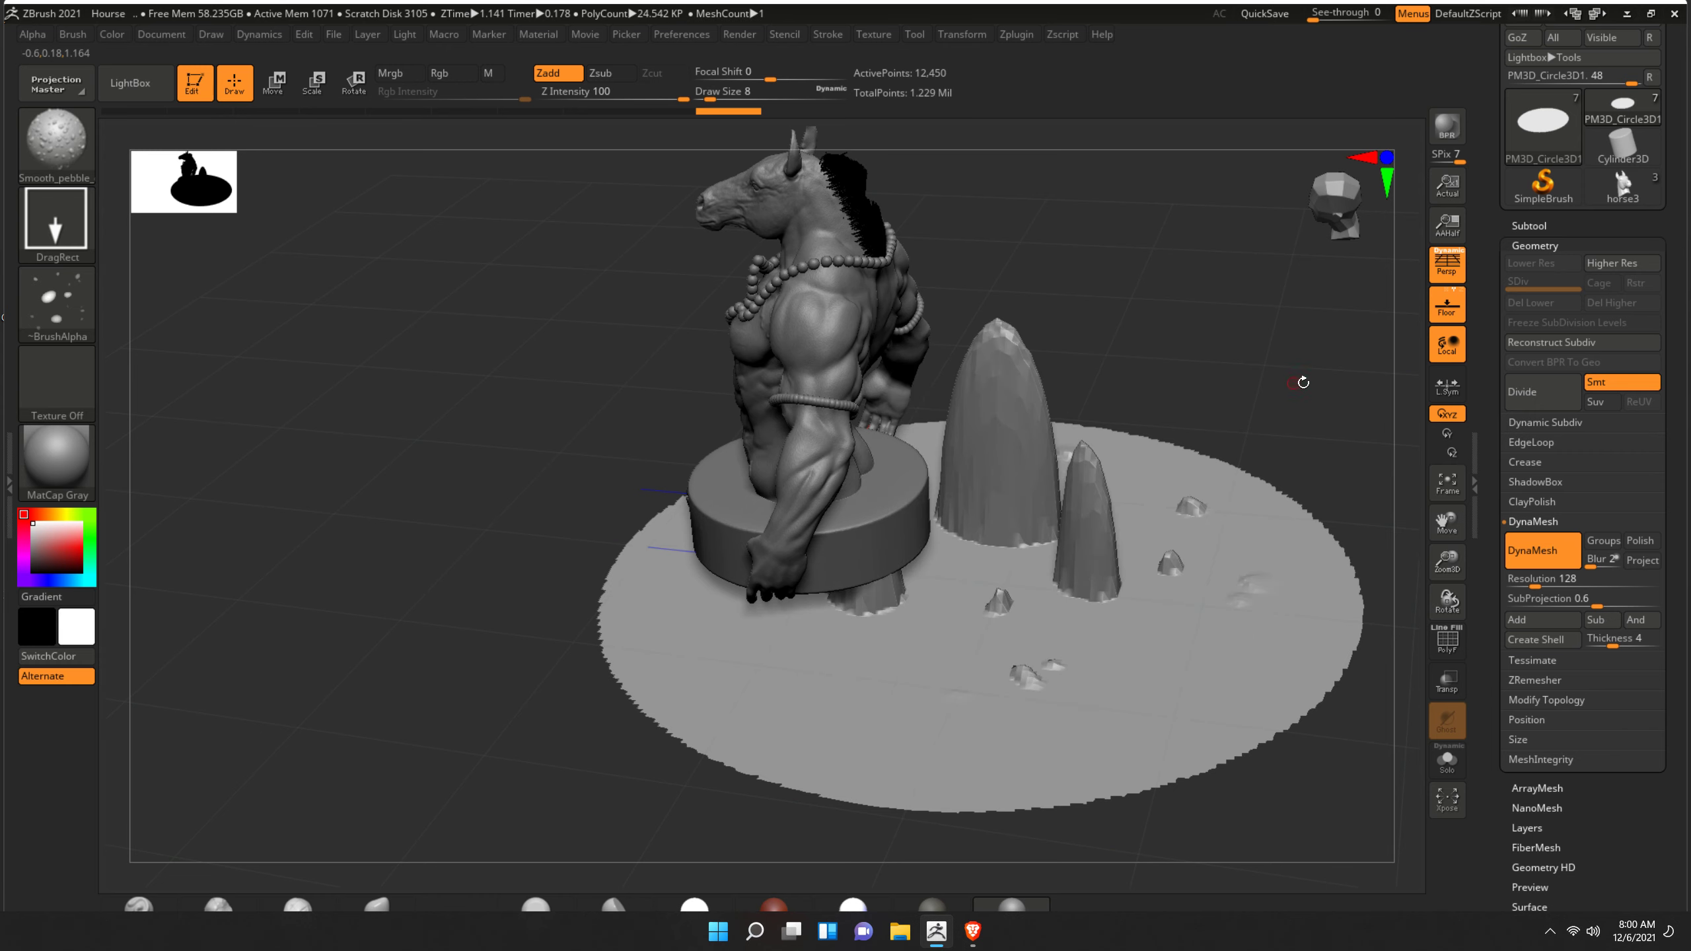
left_click_drag(1303, 388, 1320, 377)
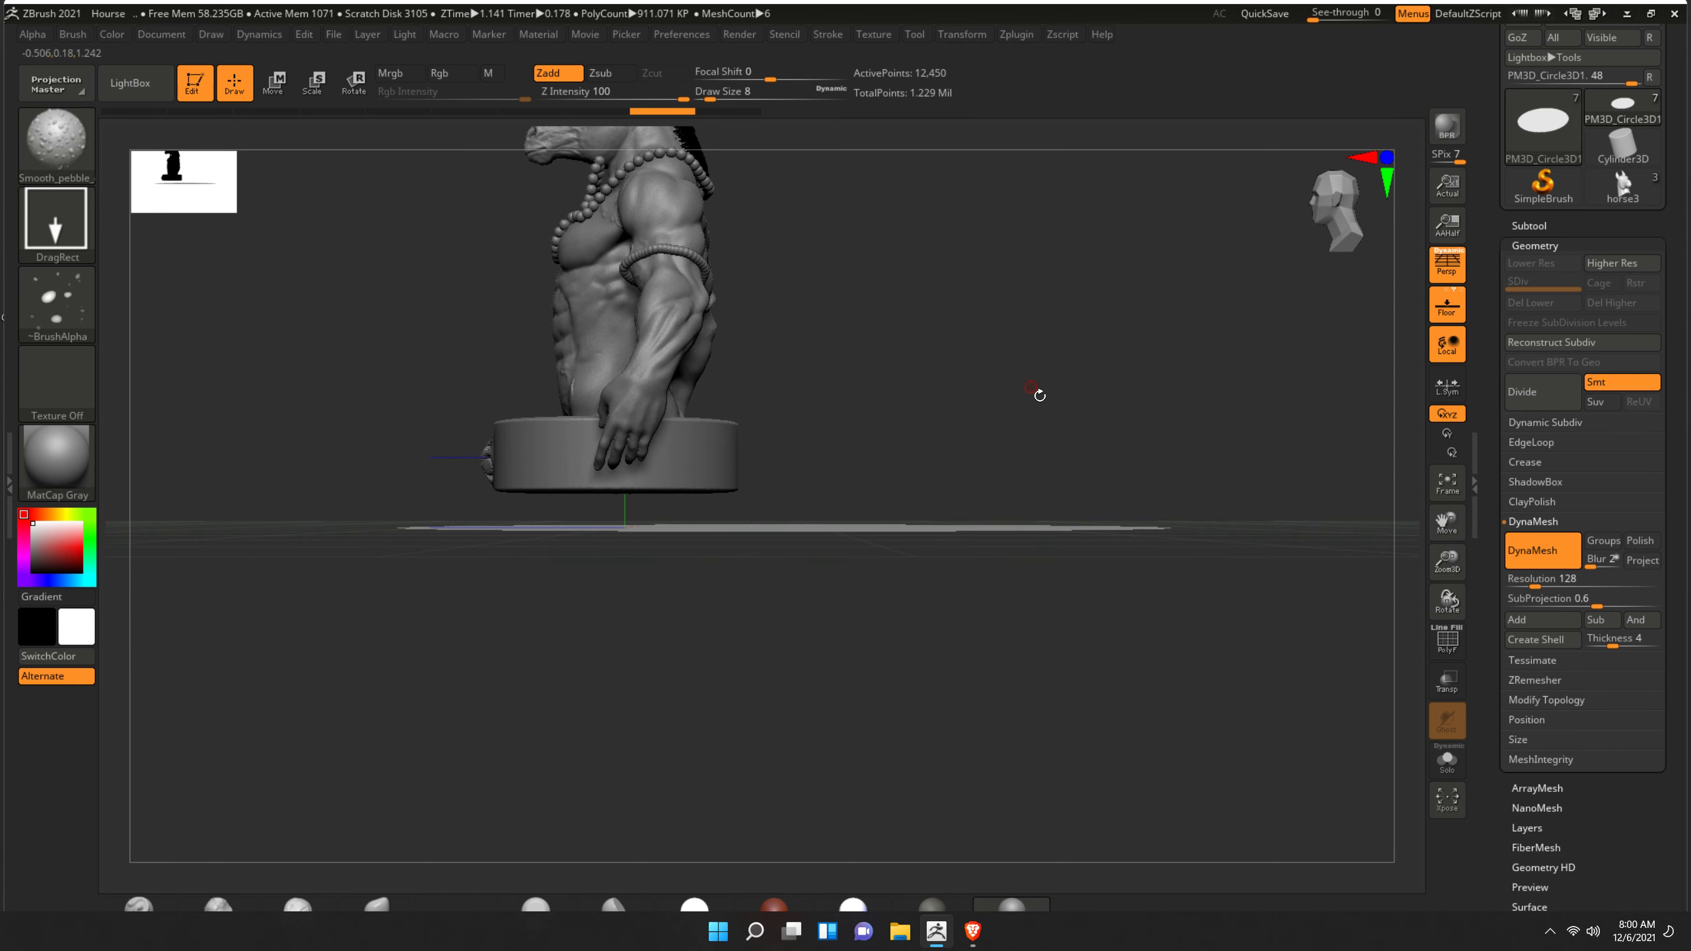
- Load Stylised_hair_clumps_VDM from LightBox and choose its Plane3D_5 strand shape
left_click(145, 86)
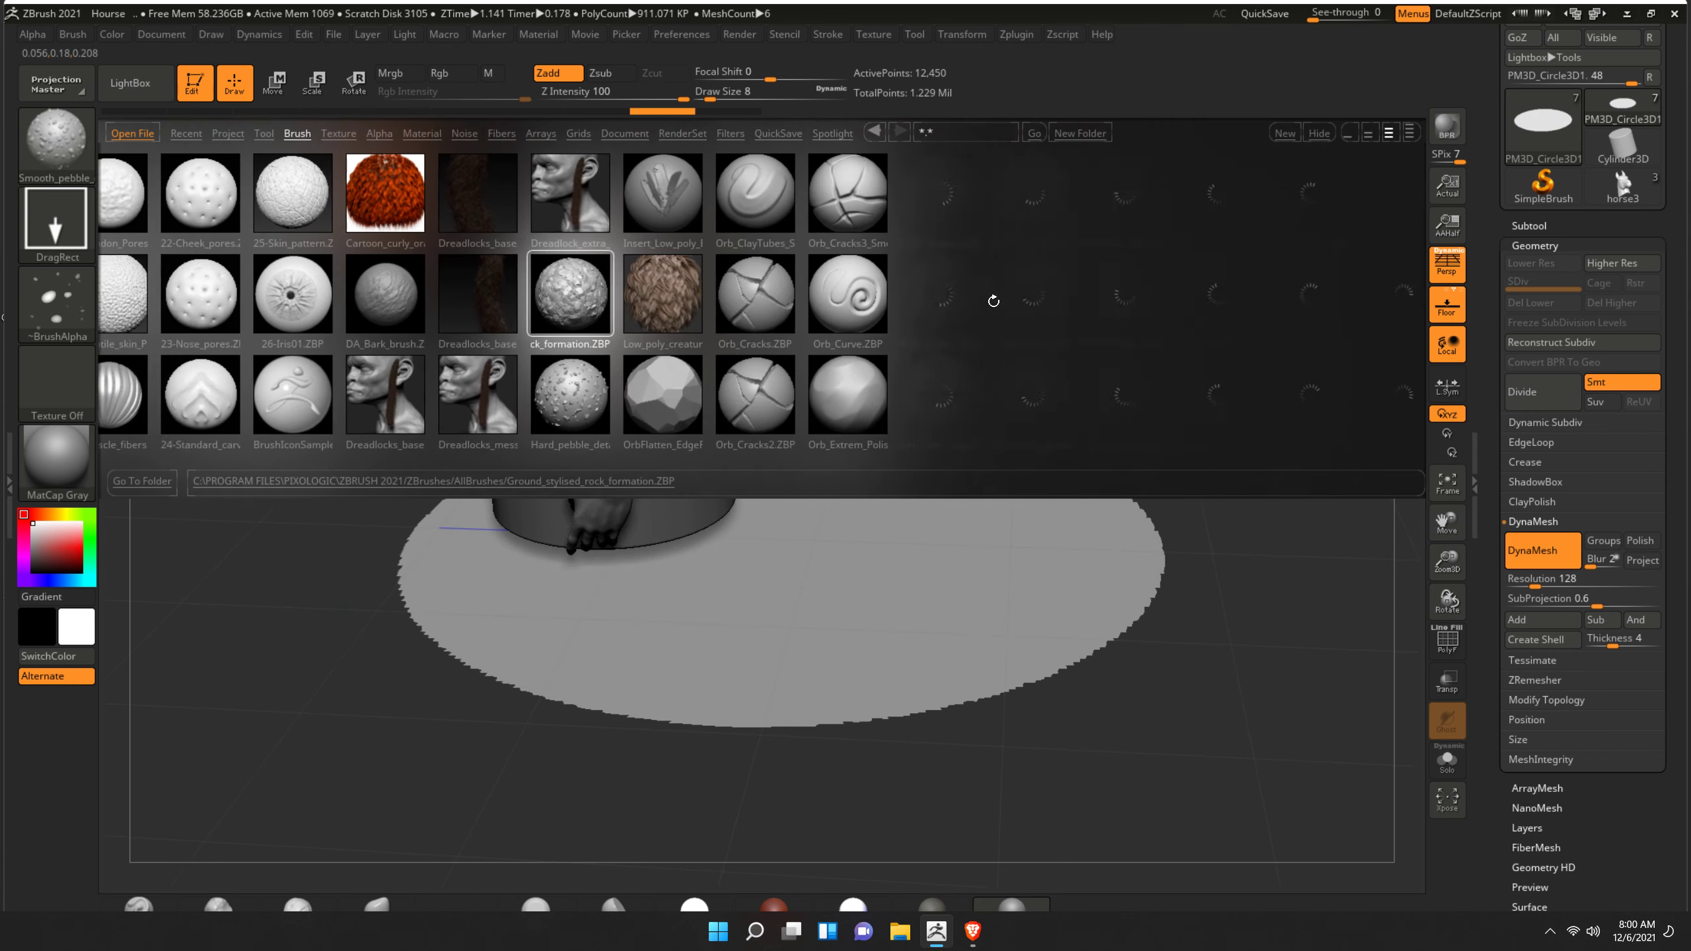
scroll(993, 301, "down", 1)
scroll(1031, 296, "down", 2)
scroll(959, 304, "down", 2)
scroll(1267, 306, "down", 2)
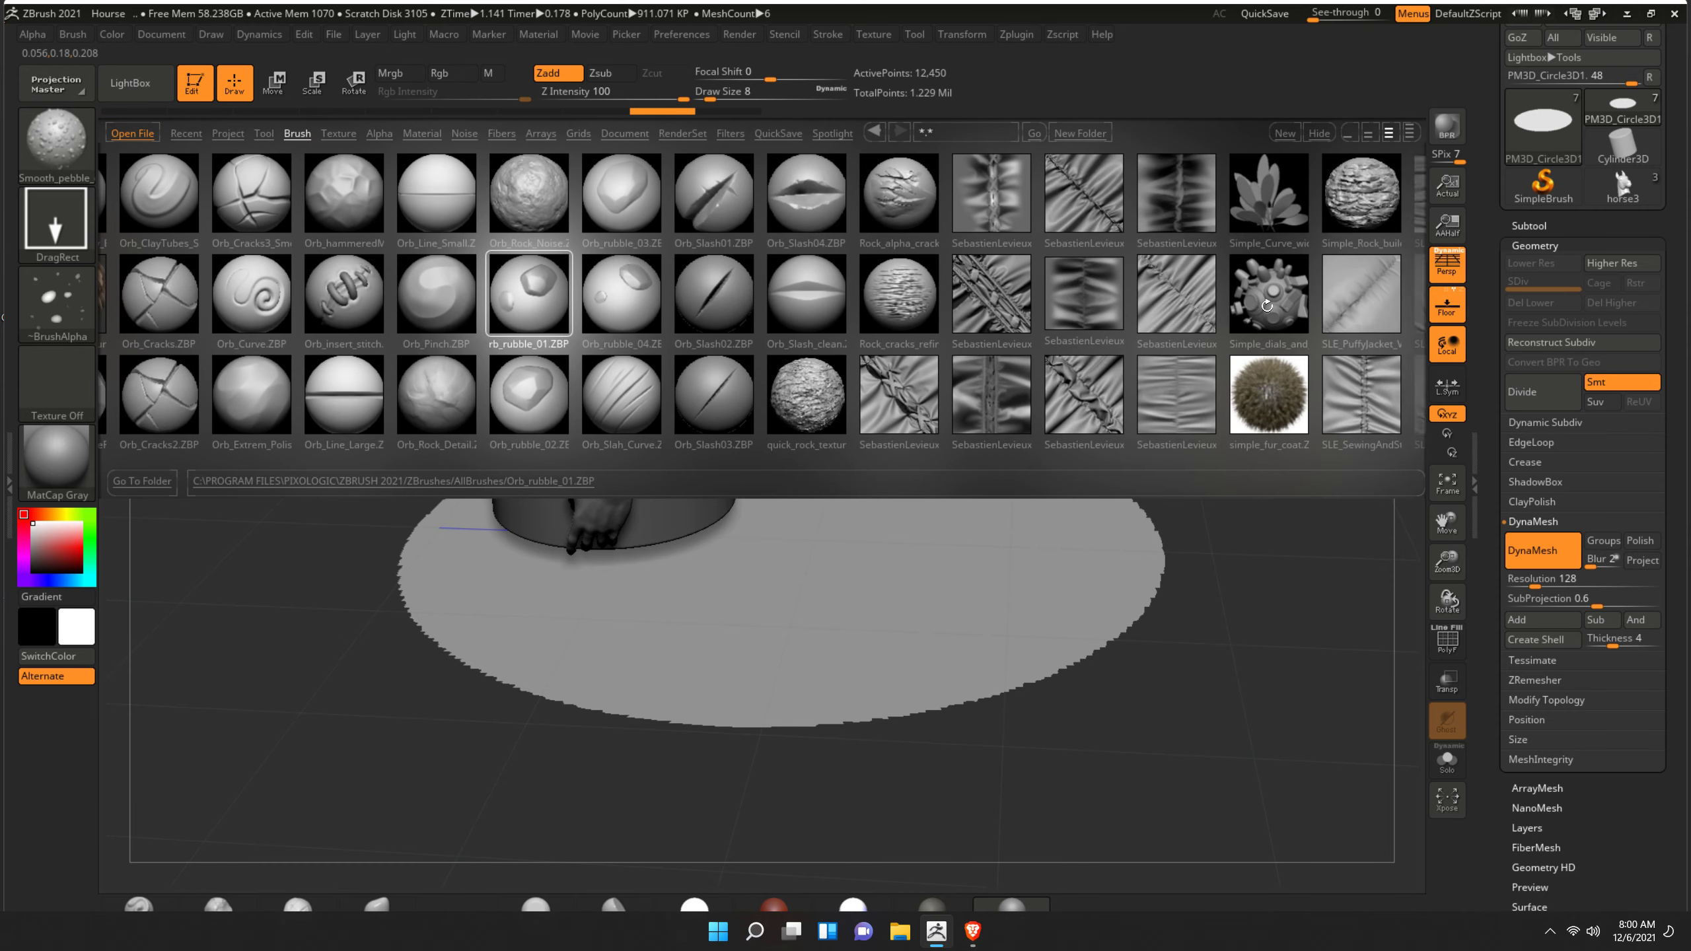
scroll(1087, 317, "down", 3)
scroll(1132, 319, "down", 2)
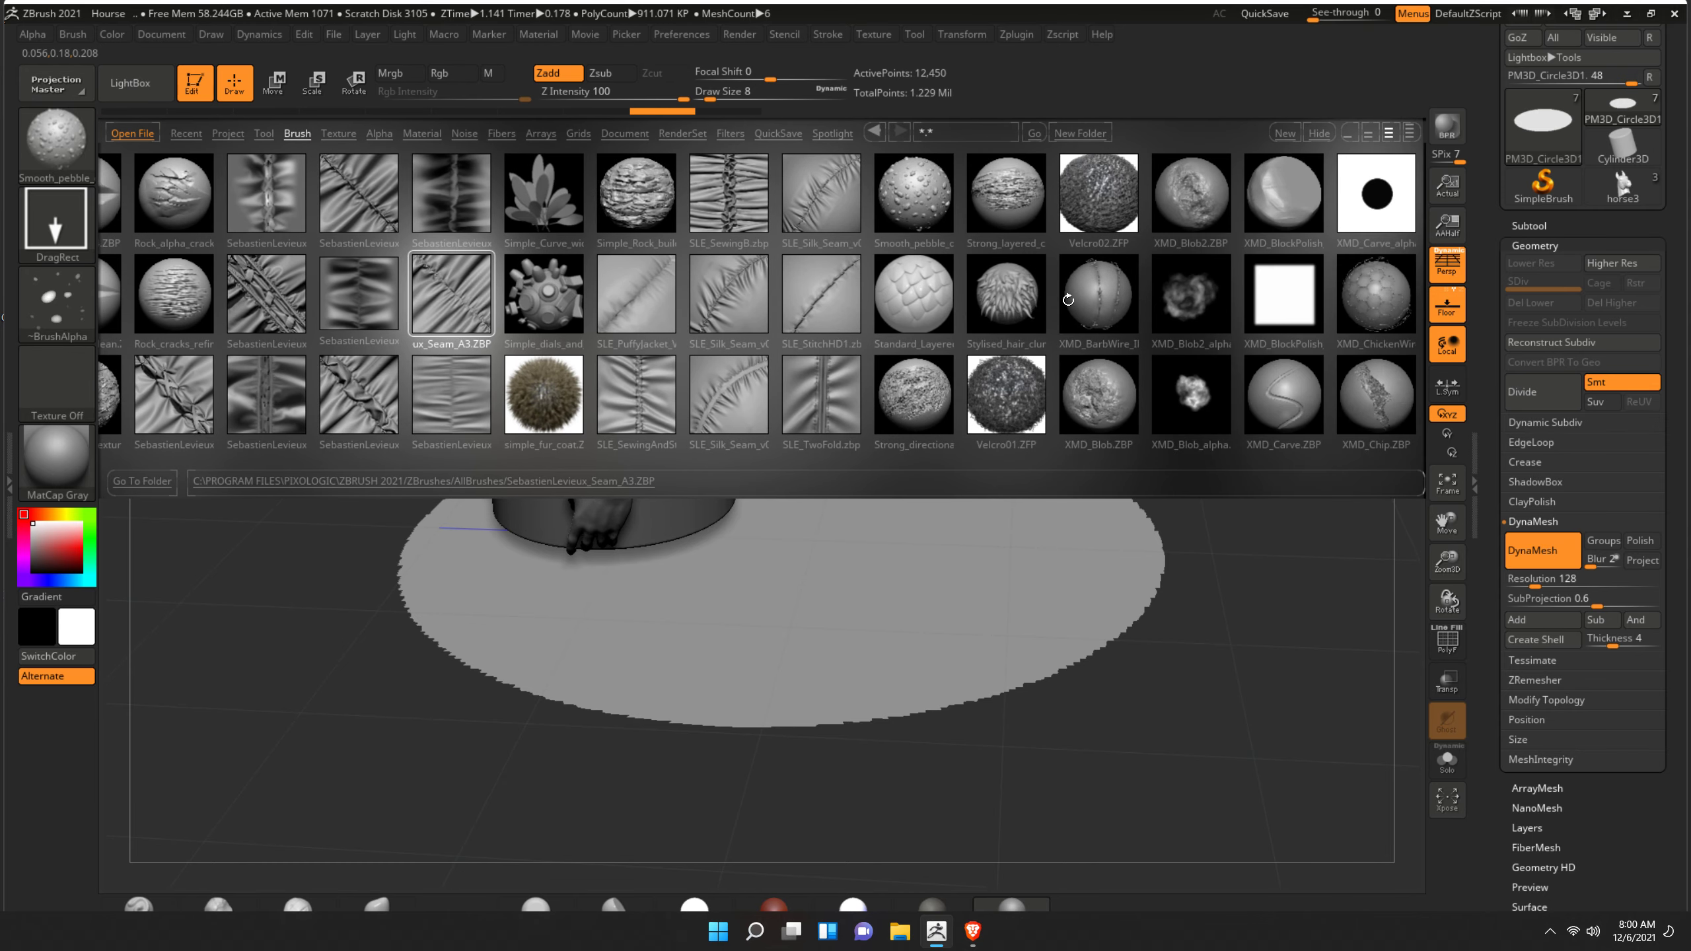
scroll(1039, 305, "down", 3)
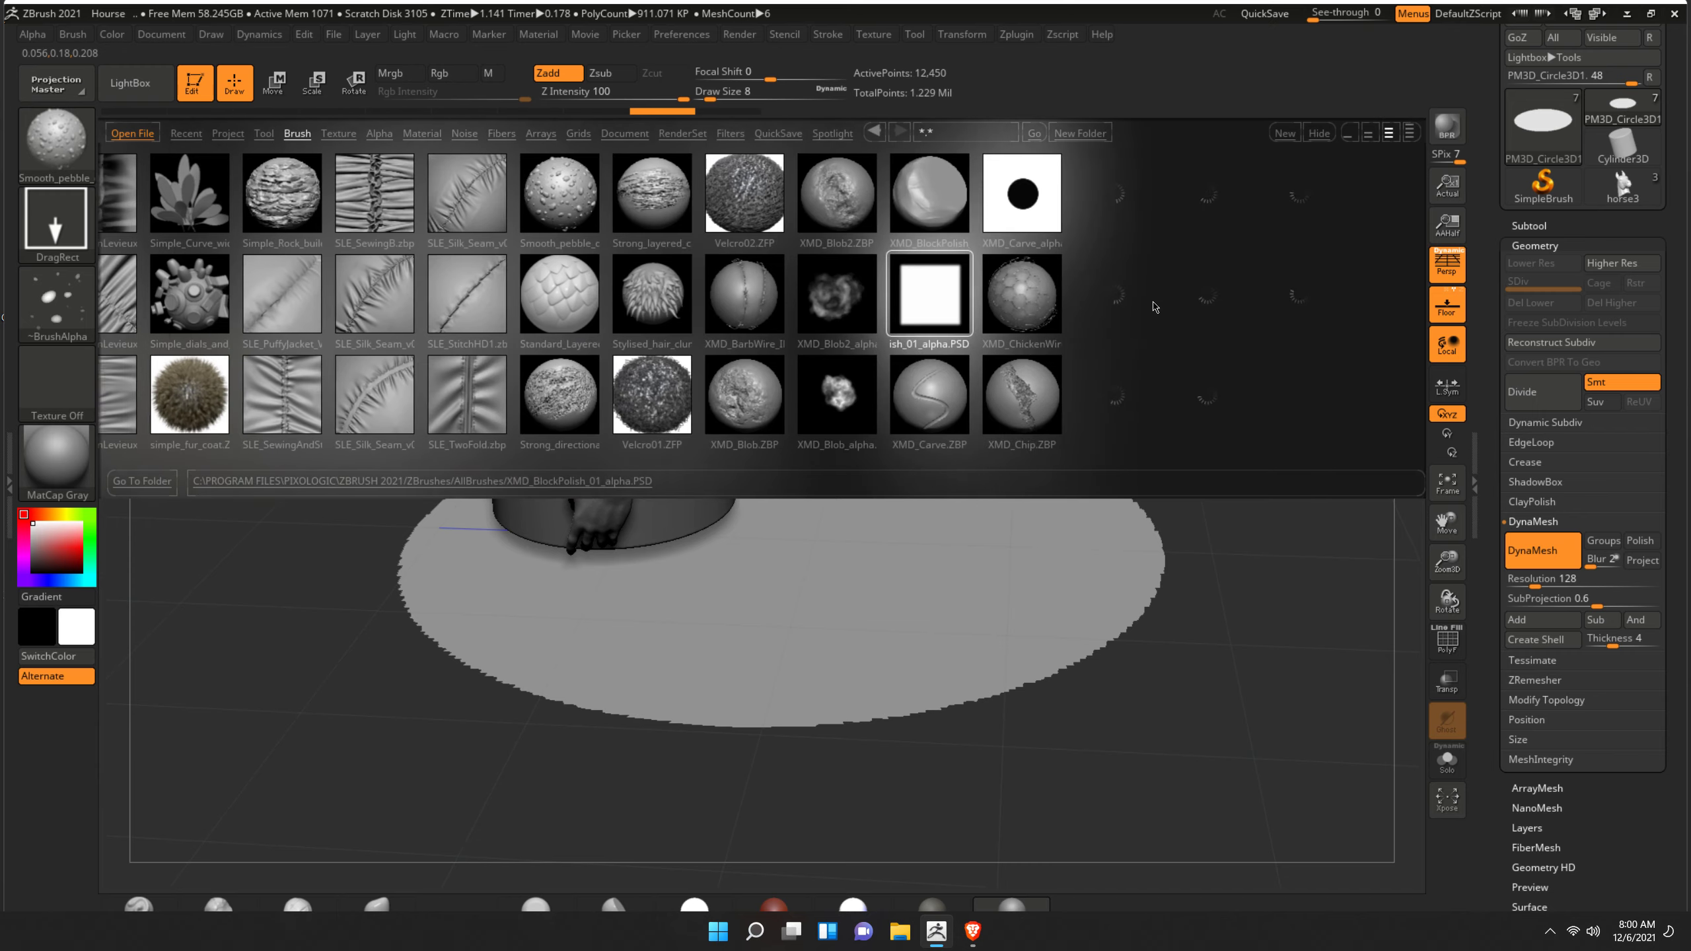
scroll(1073, 310, "down", 2)
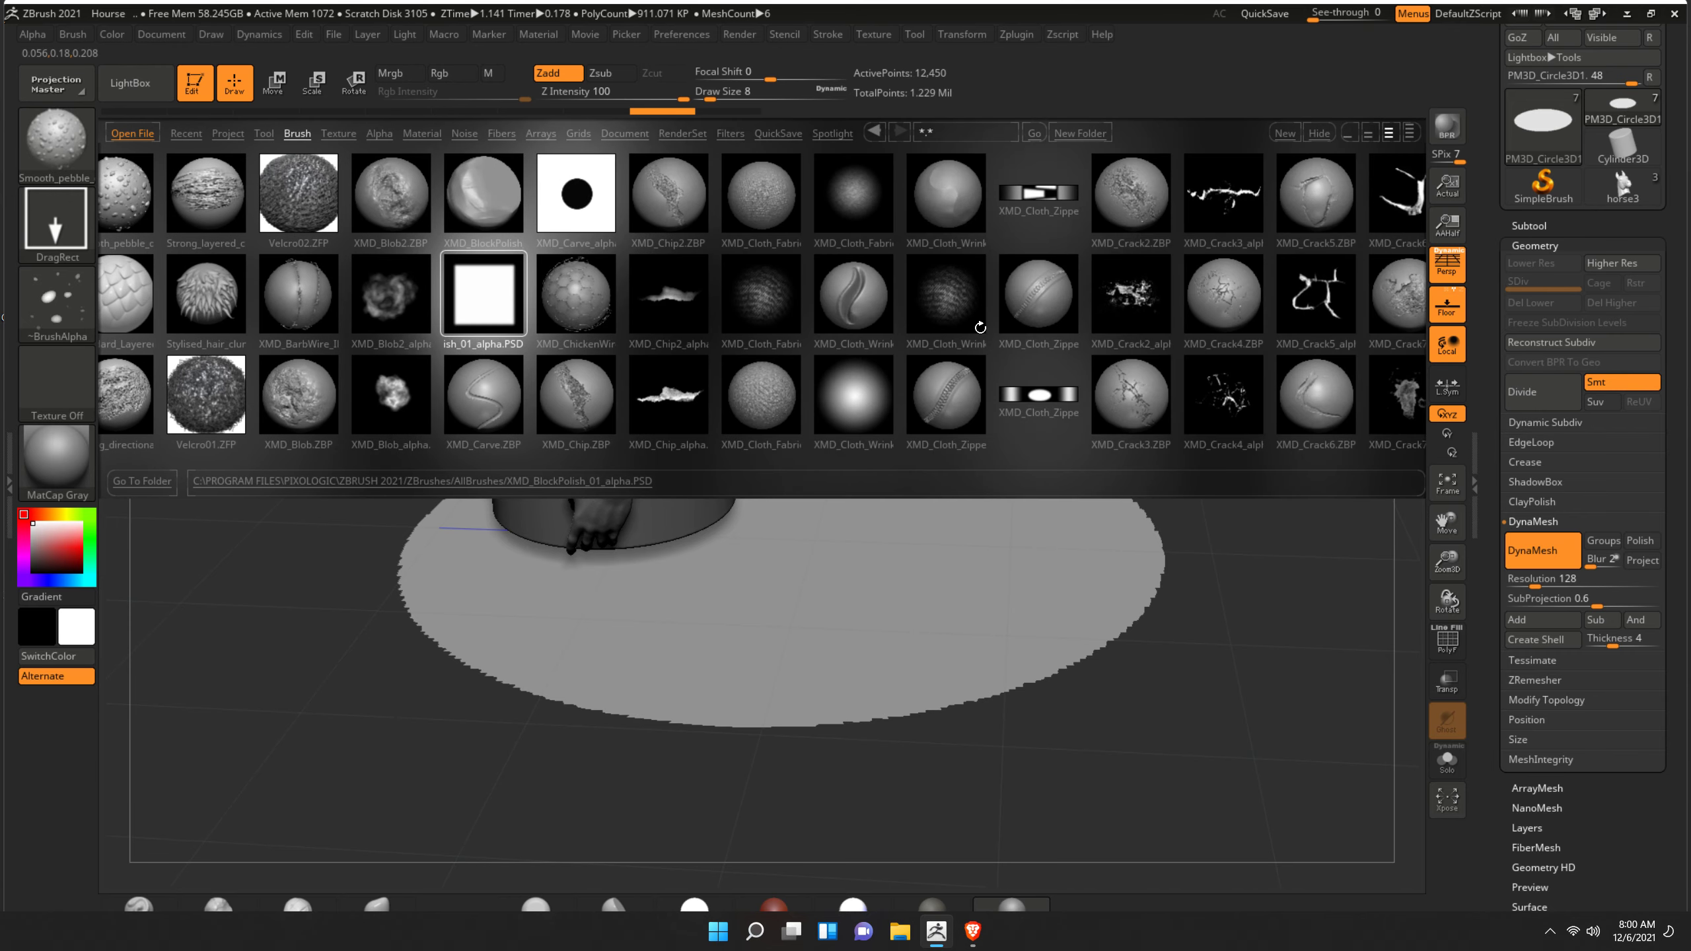
scroll(979, 327, "up", 2)
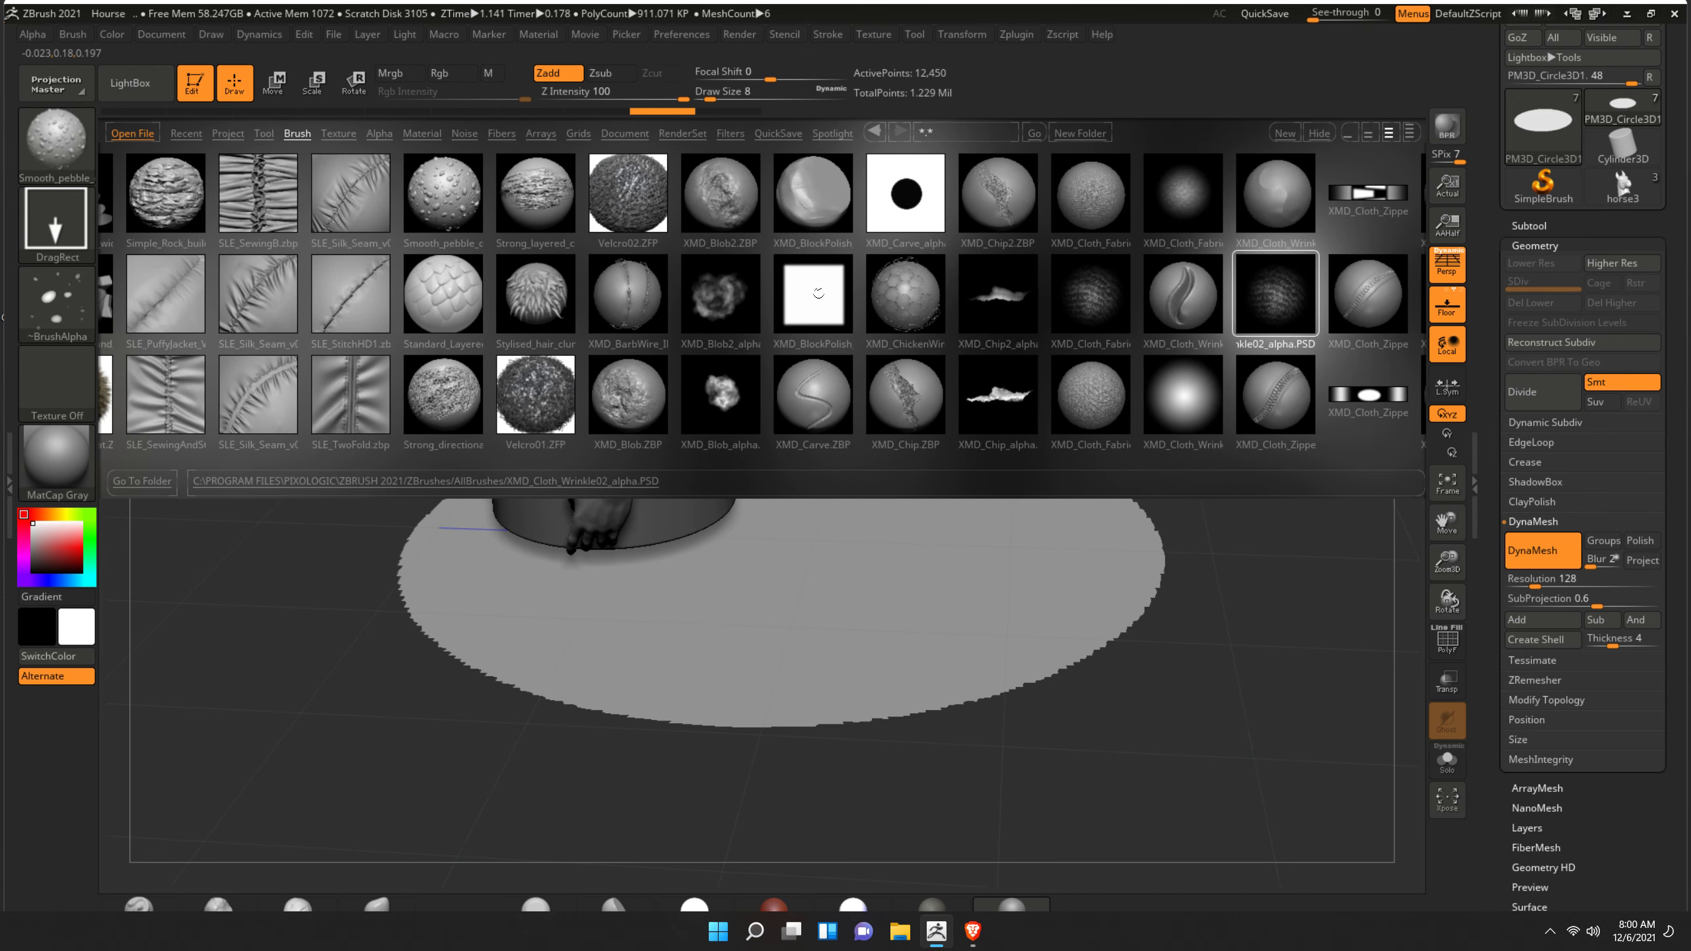
left_click(556, 294)
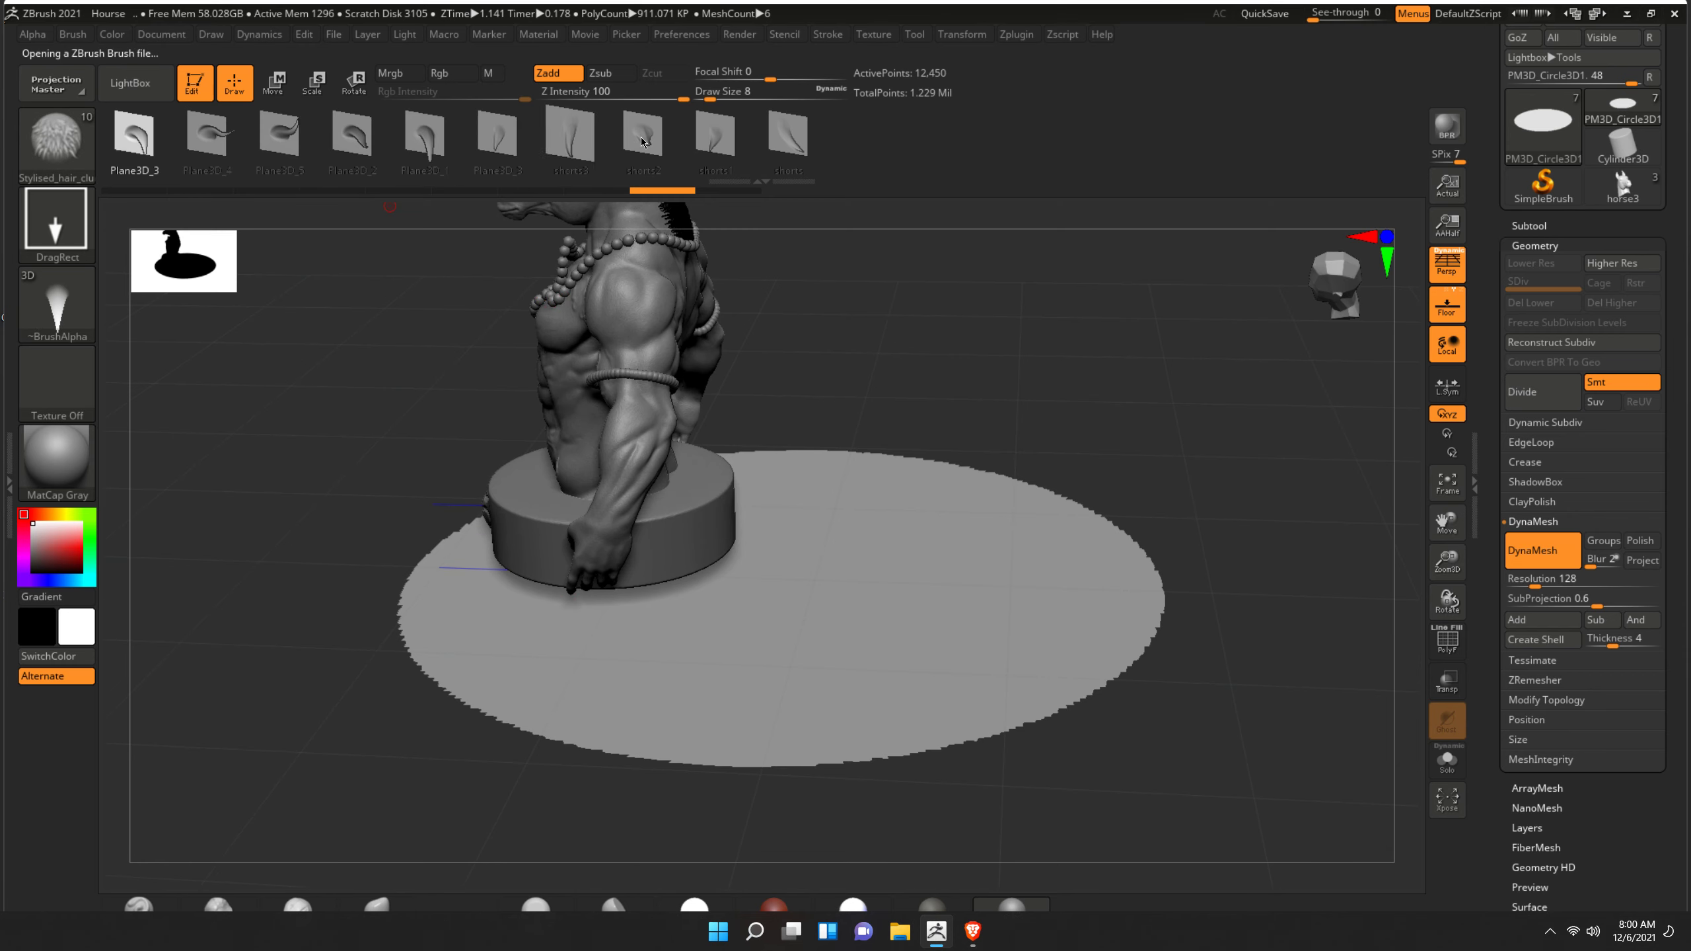
mouse_move(207, 133)
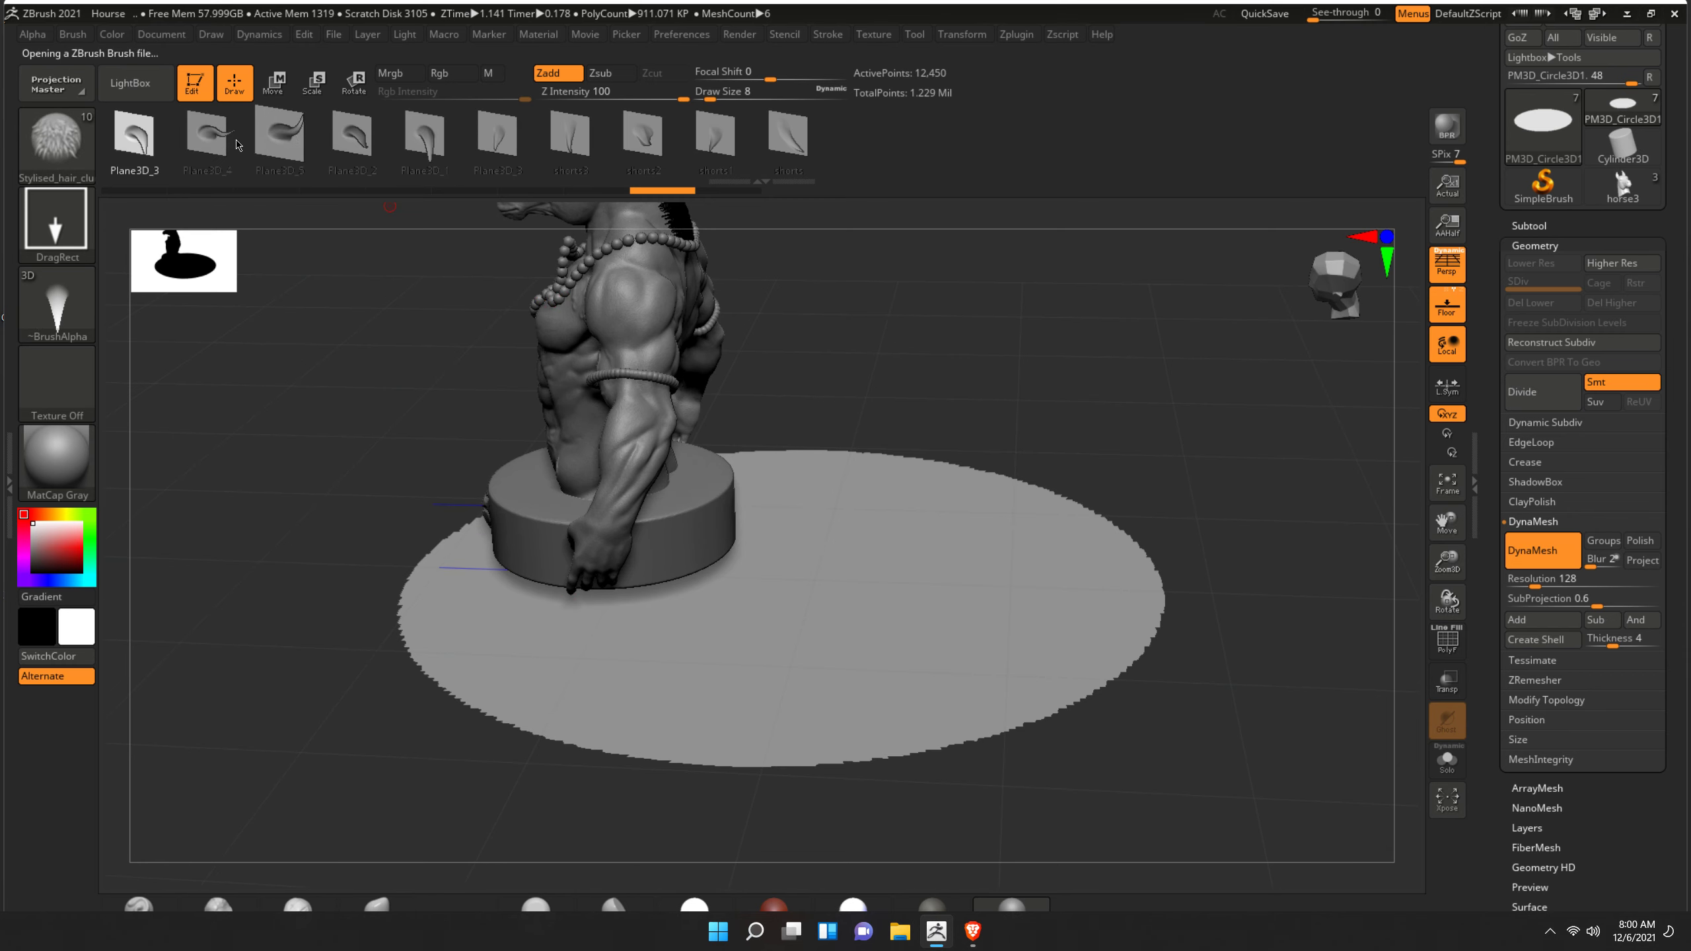
left_click(280, 133)
- Drag several tall curved horn spikes up from the floor disc
mouse_move(834, 530)
left_mouse_down()
mouse_move(952, 619)
mouse_move(834, 719)
left_mouse_up()
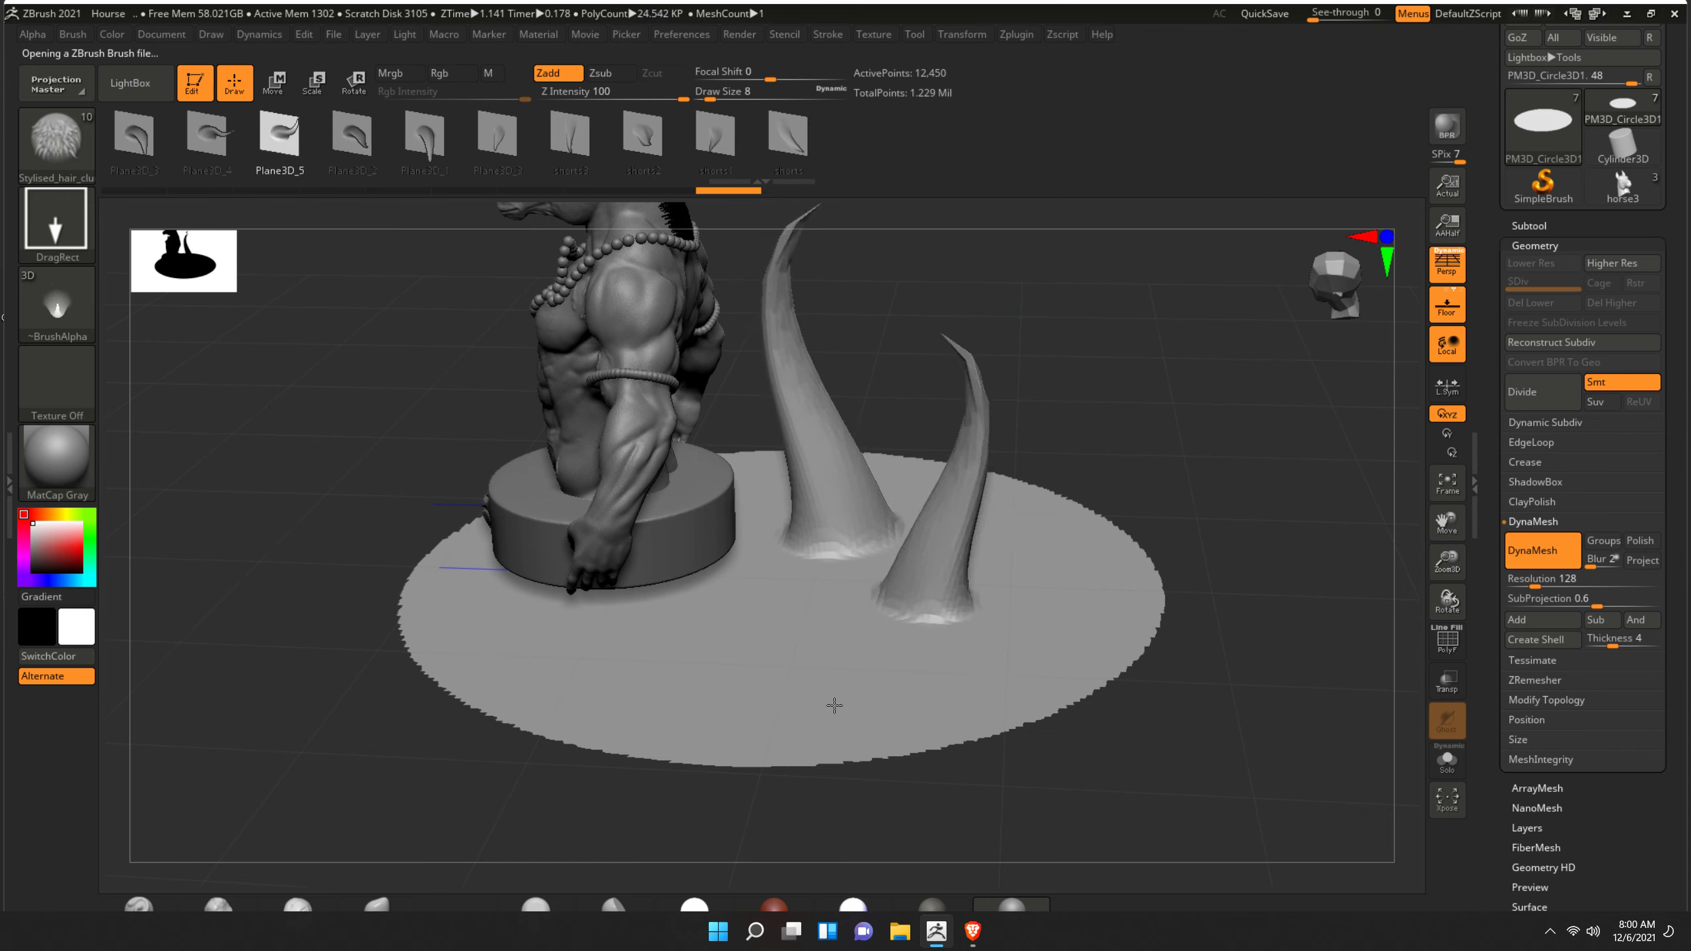
left_click_drag(771, 661, 969, 725)
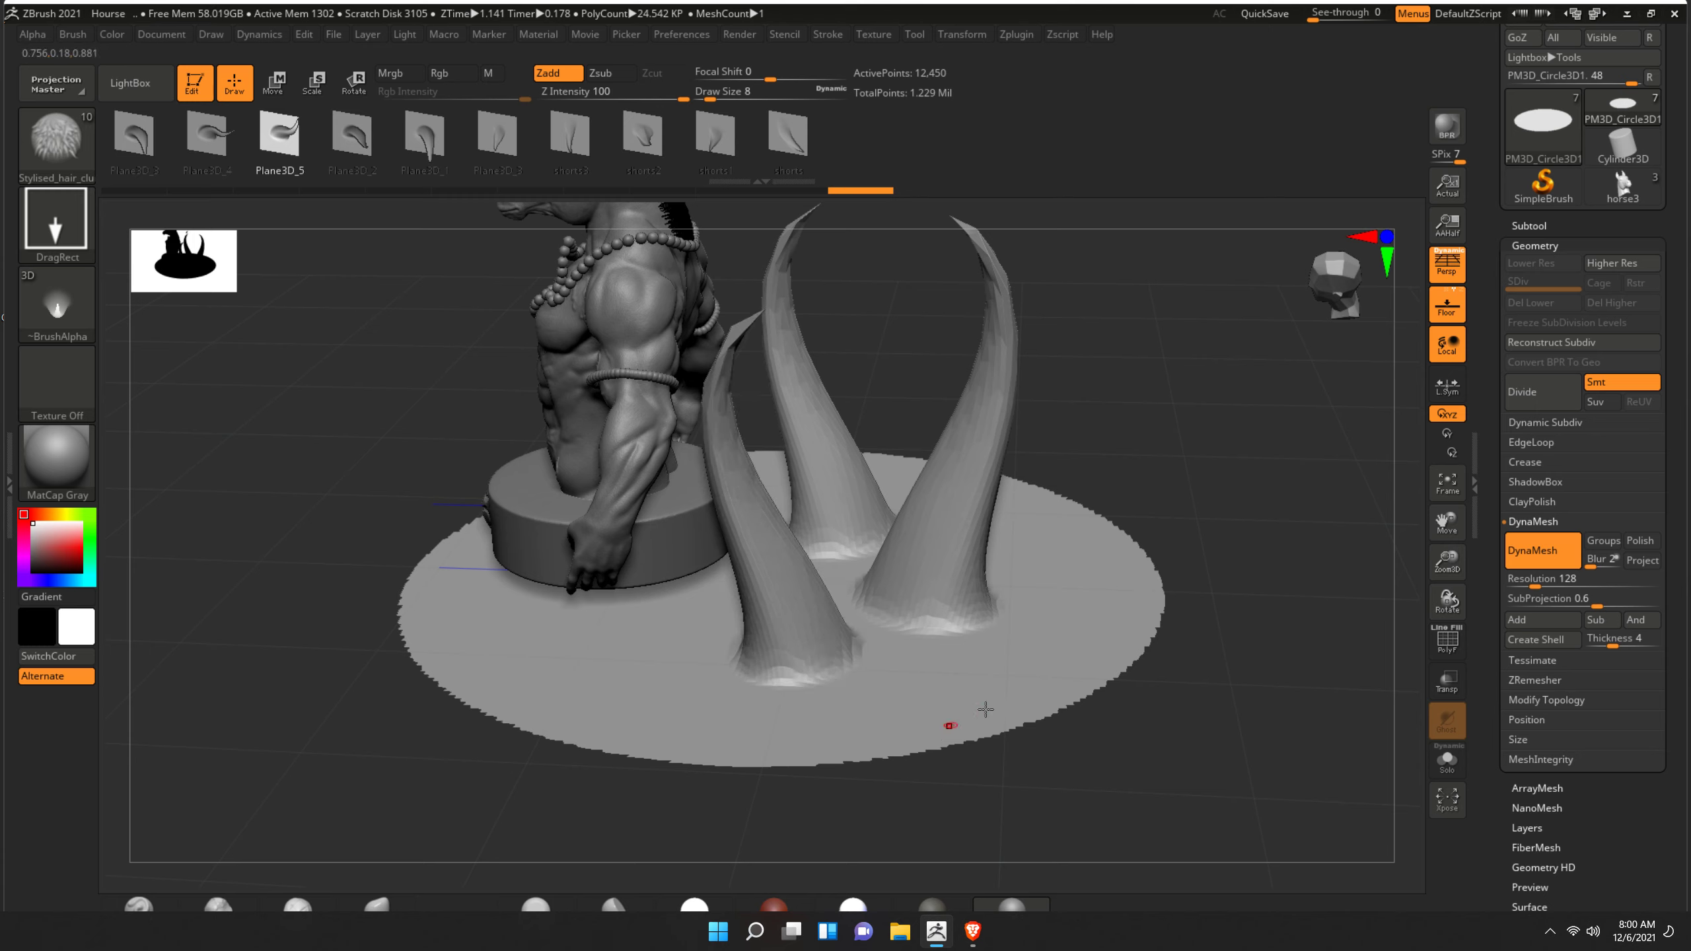
mouse_move(1071, 578)
left_mouse_down()
mouse_move(912, 695)
mouse_move(1076, 763)
mouse_move(1313, 621)
mouse_move(1200, 485)
mouse_move(1357, 624)
left_mouse_up()
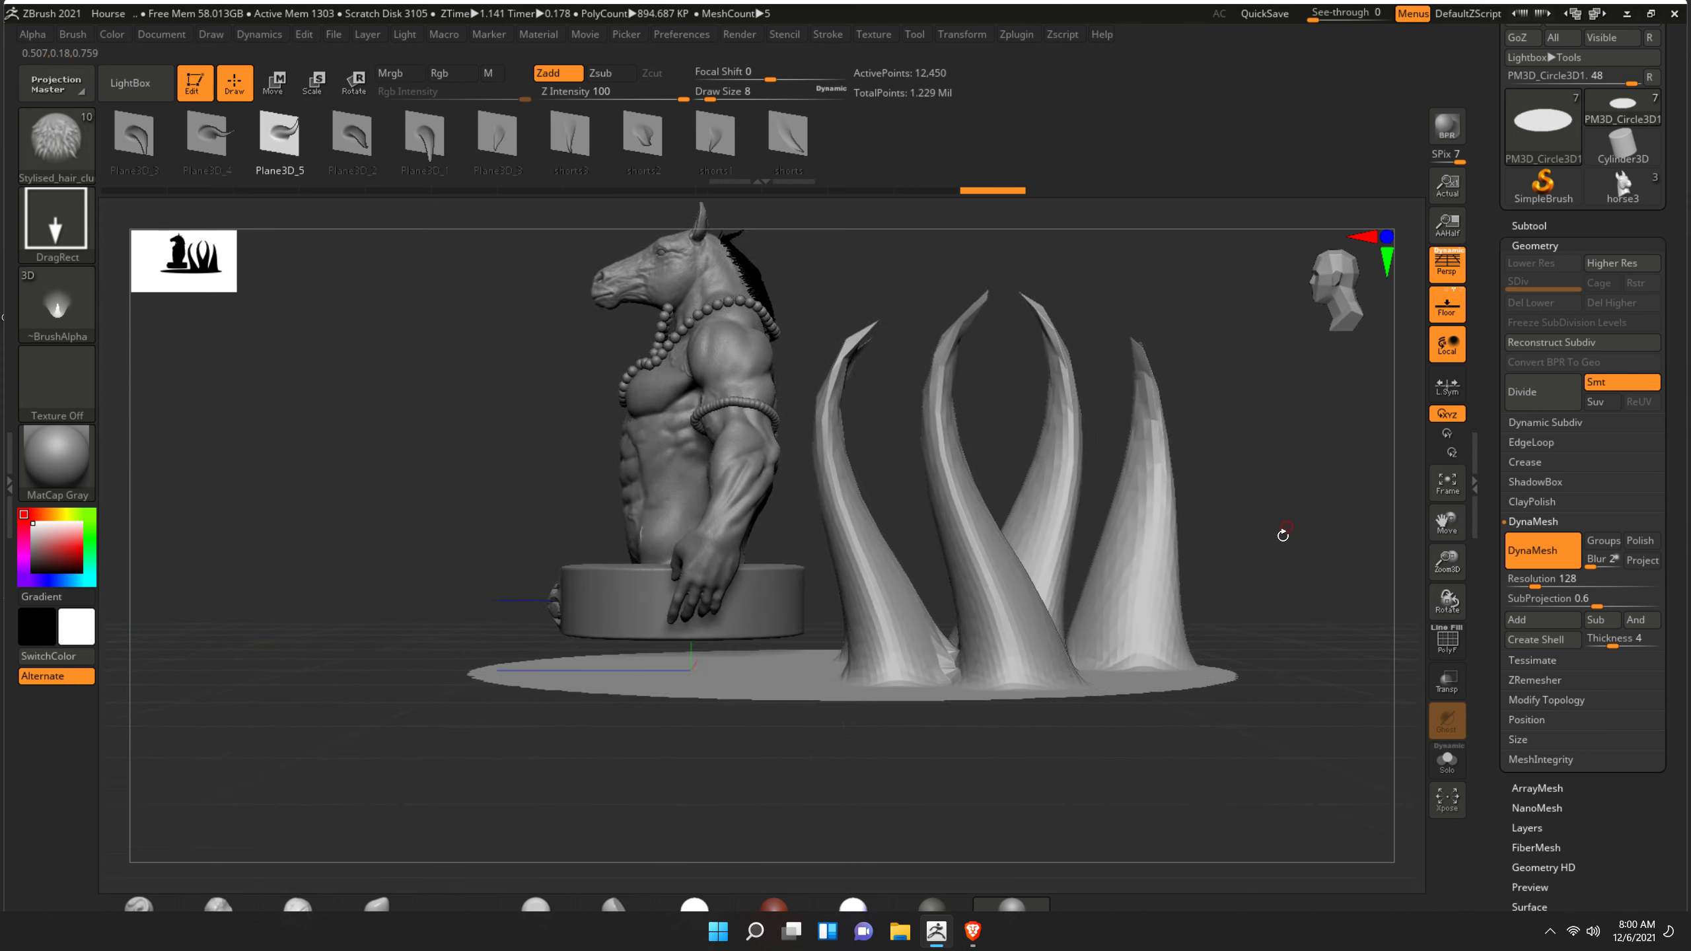
mouse_move(1268, 461)
left_mouse_down()
mouse_move(1232, 601)
mouse_move(1093, 625)
mouse_move(1099, 547)
mouse_move(899, 462)
left_mouse_up()
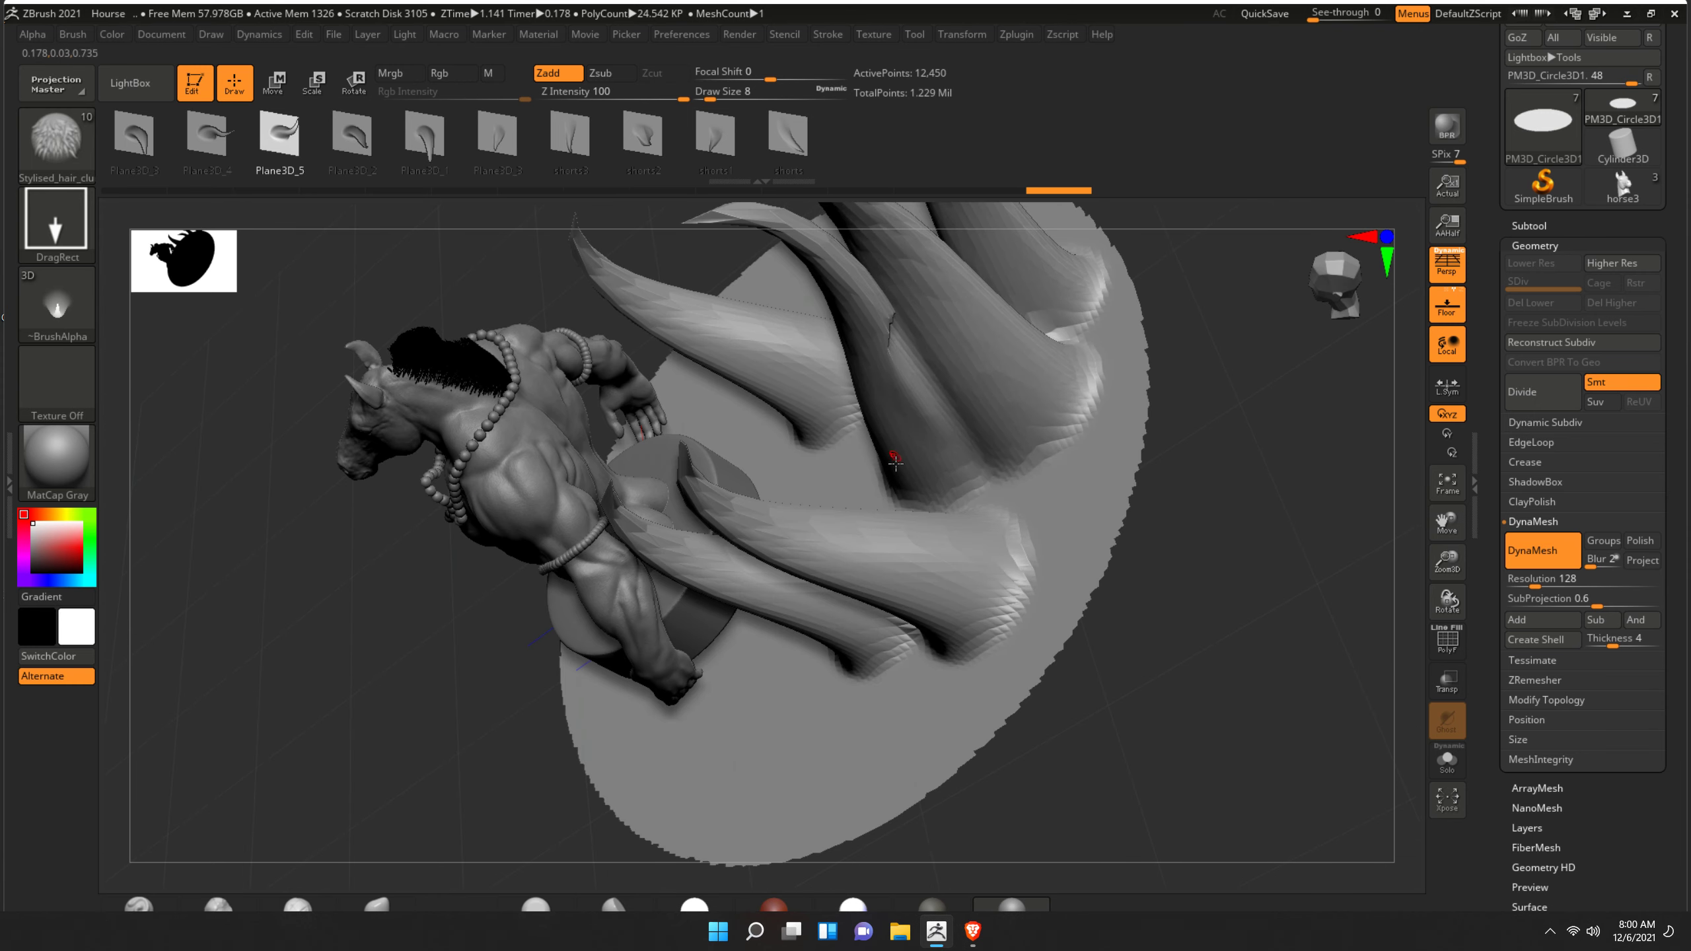
mouse_move(1007, 555)
left_mouse_down("shift")
mouse_move(1305, 485)
mouse_move(1275, 362)
left_mouse_up("shift")
left_click_drag(984, 332, 1006, 213)
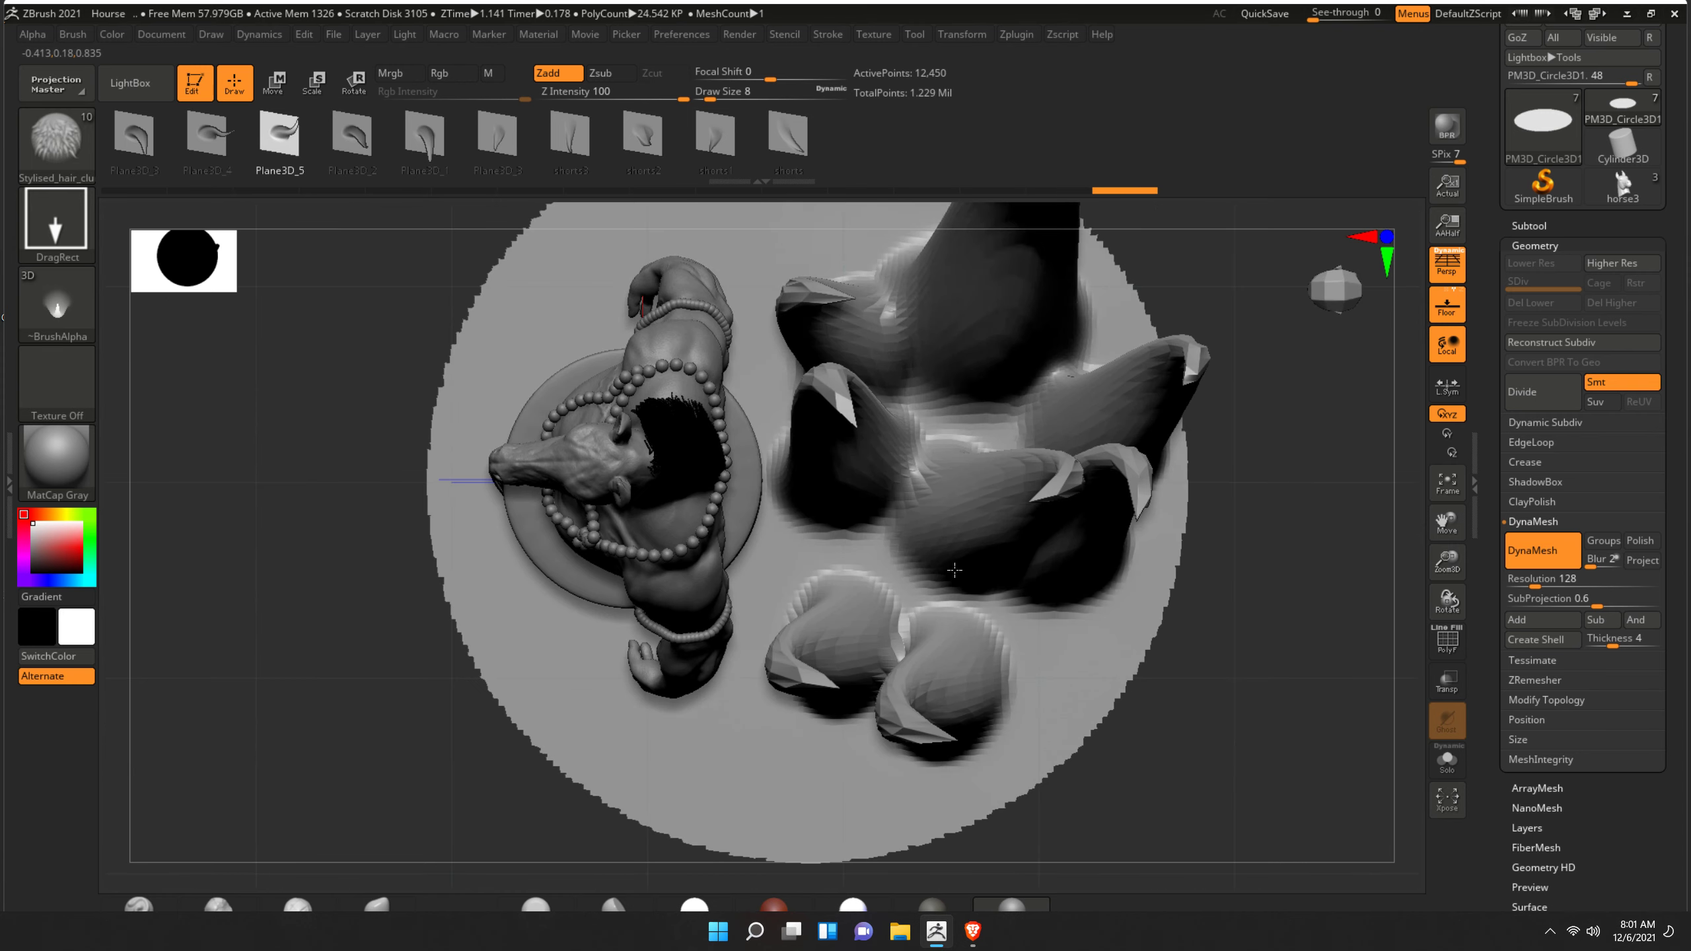
mouse_move(1269, 504)
left_mouse_down("shift")
mouse_move(1279, 600)
mouse_move(1289, 462)
mouse_move(1277, 526)
left_mouse_up("shift")
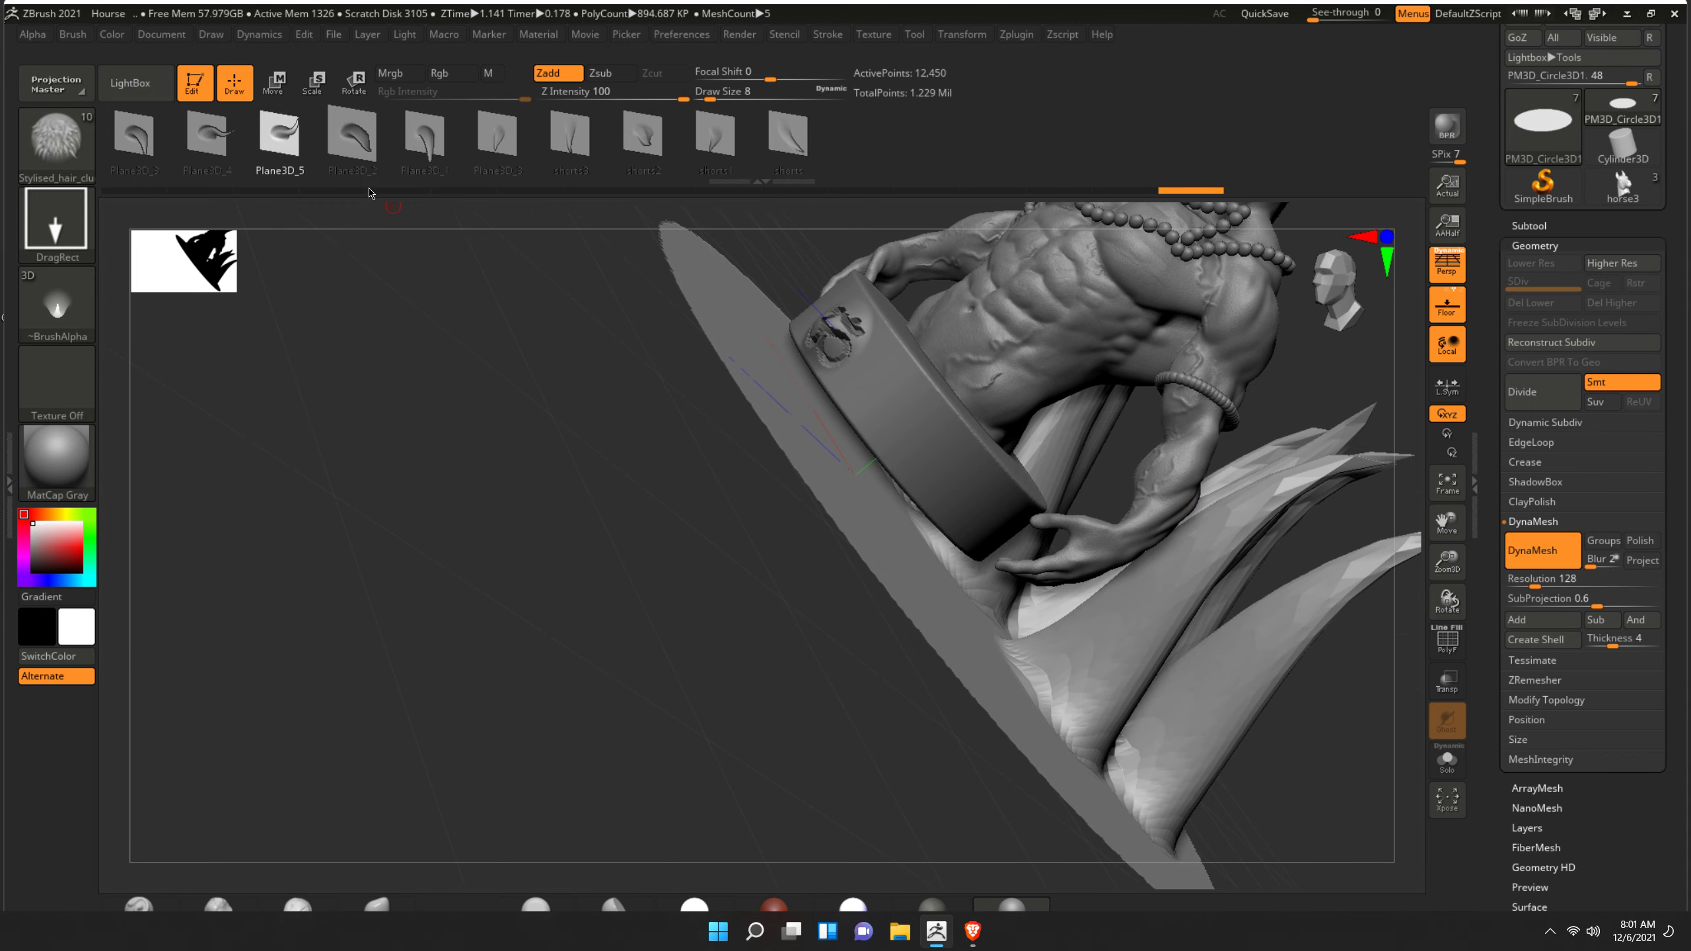
- Try DynaMesh on the horns, then undo it
mouse_move(490, 347)
left_mouse_down()
mouse_move(539, 366)
mouse_move(676, 359)
mouse_move(525, 295)
mouse_move(1162, 342)
left_mouse_up()
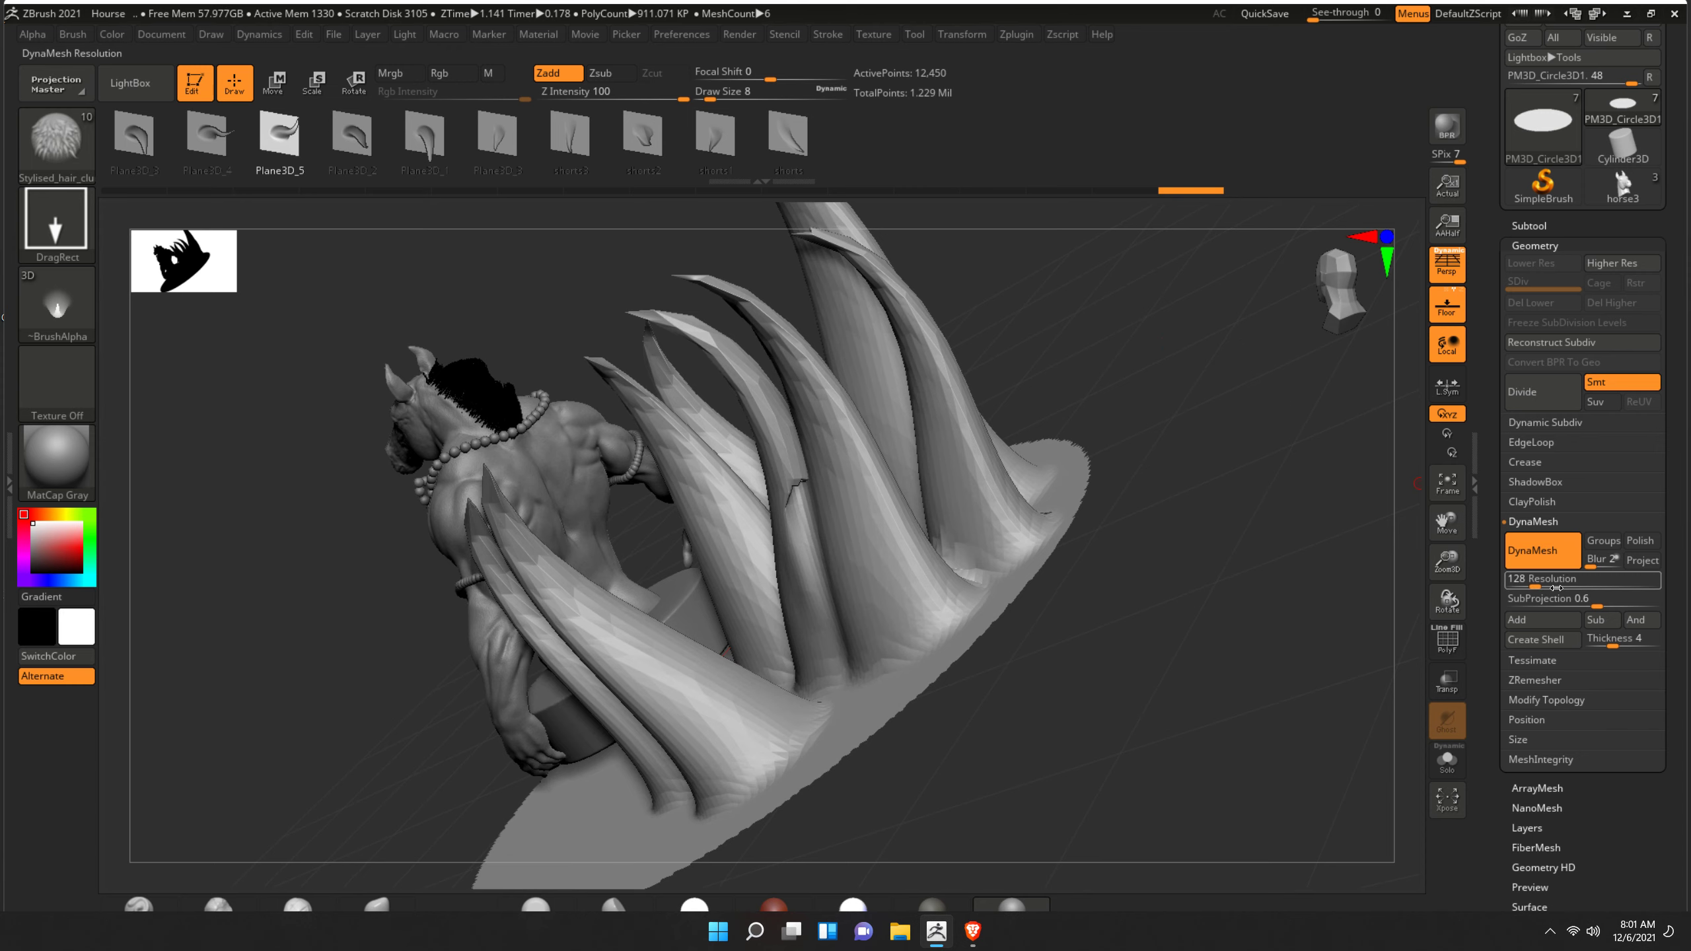
left_click_drag(1217, 545, 1222, 556, "ctrl")
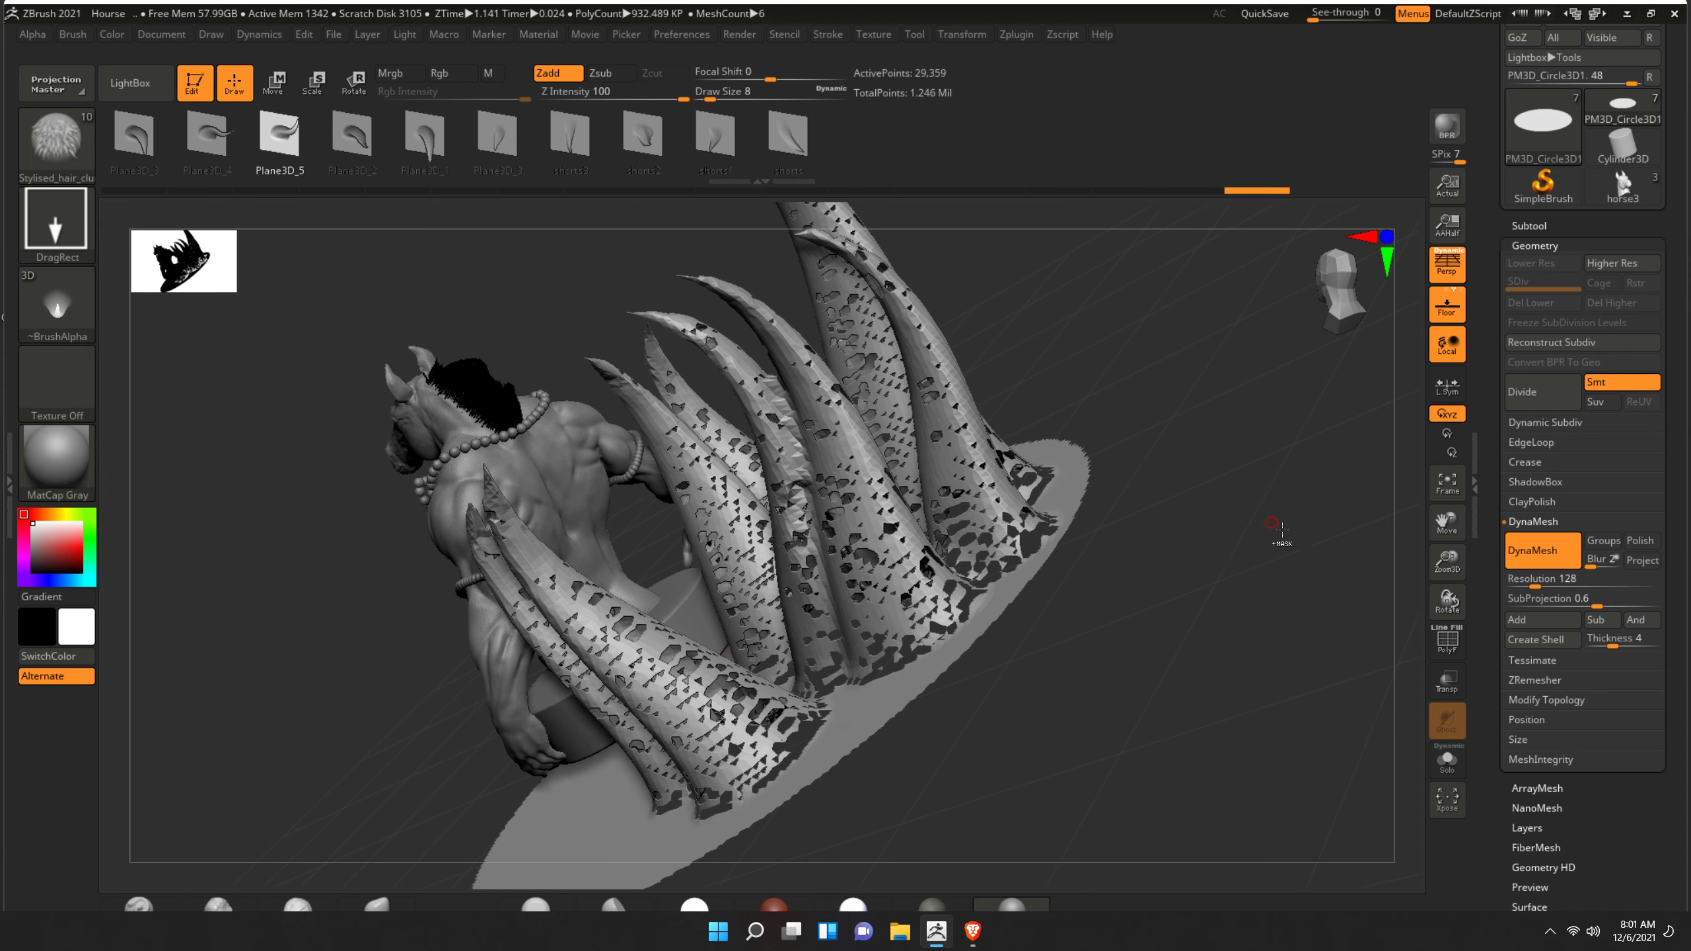
key("ctrl+z")
mouse_move(1282, 530)
left_mouse_down()
mouse_move(1180, 580)
mouse_move(1208, 521)
mouse_move(1321, 612)
mouse_move(1081, 713)
mouse_move(1207, 716)
left_mouse_up()
- Save the project as Hourse, overwriting the existing file
key("ctrl+s")
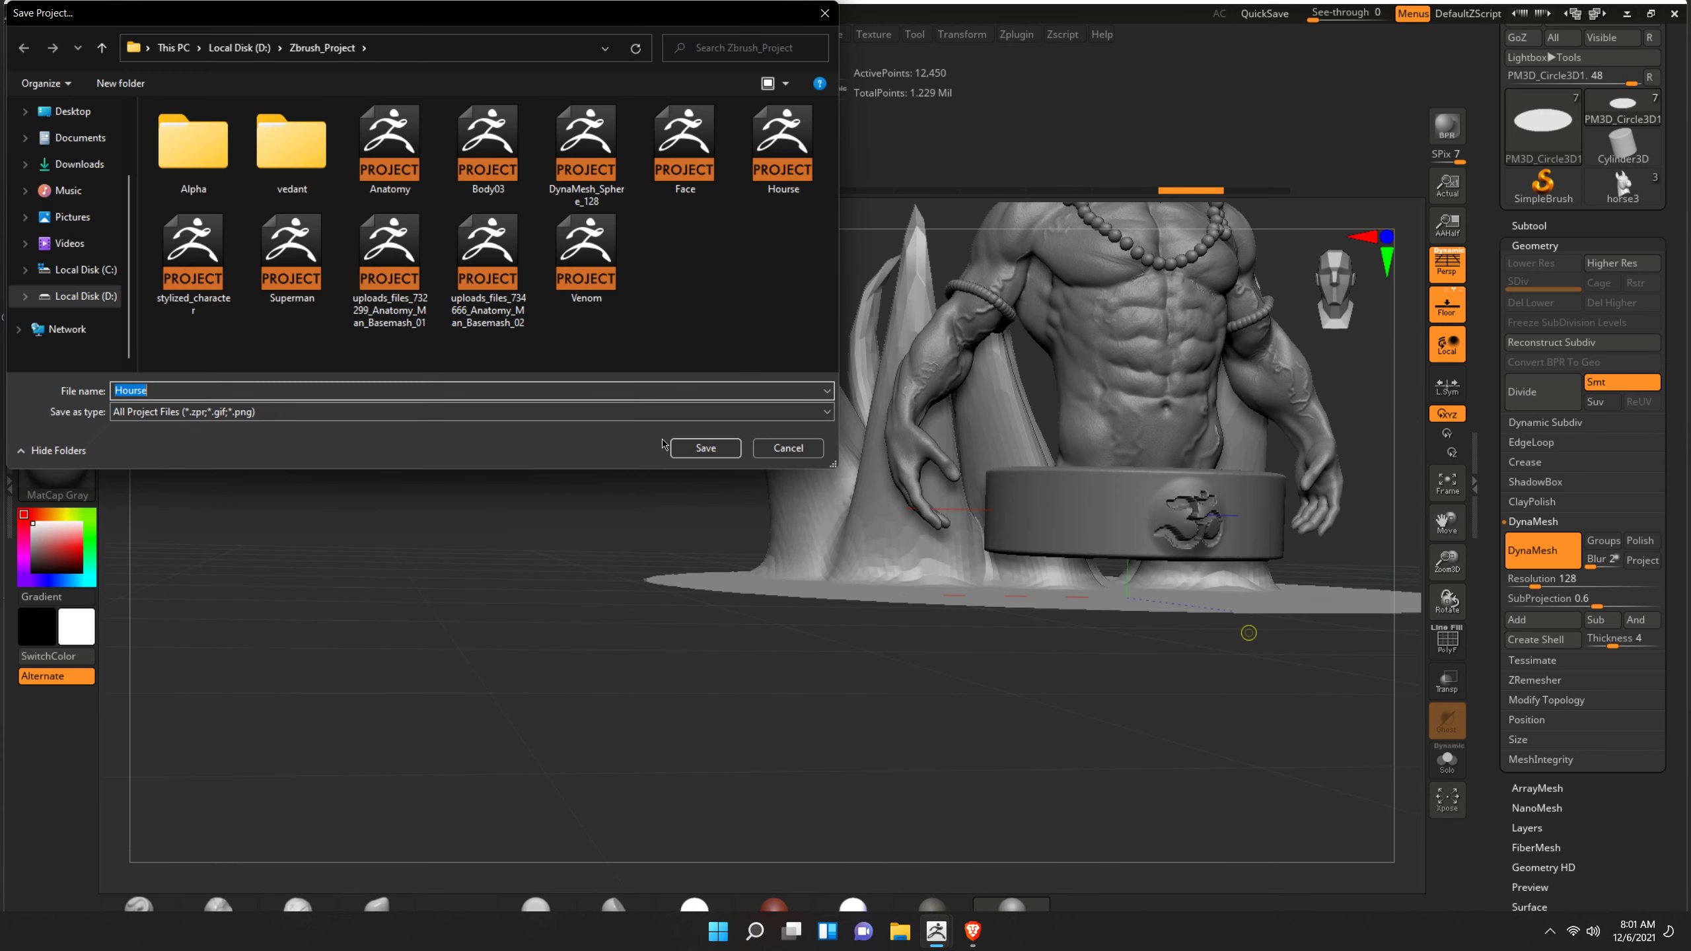
left_click(705, 448)
left_click(885, 468)
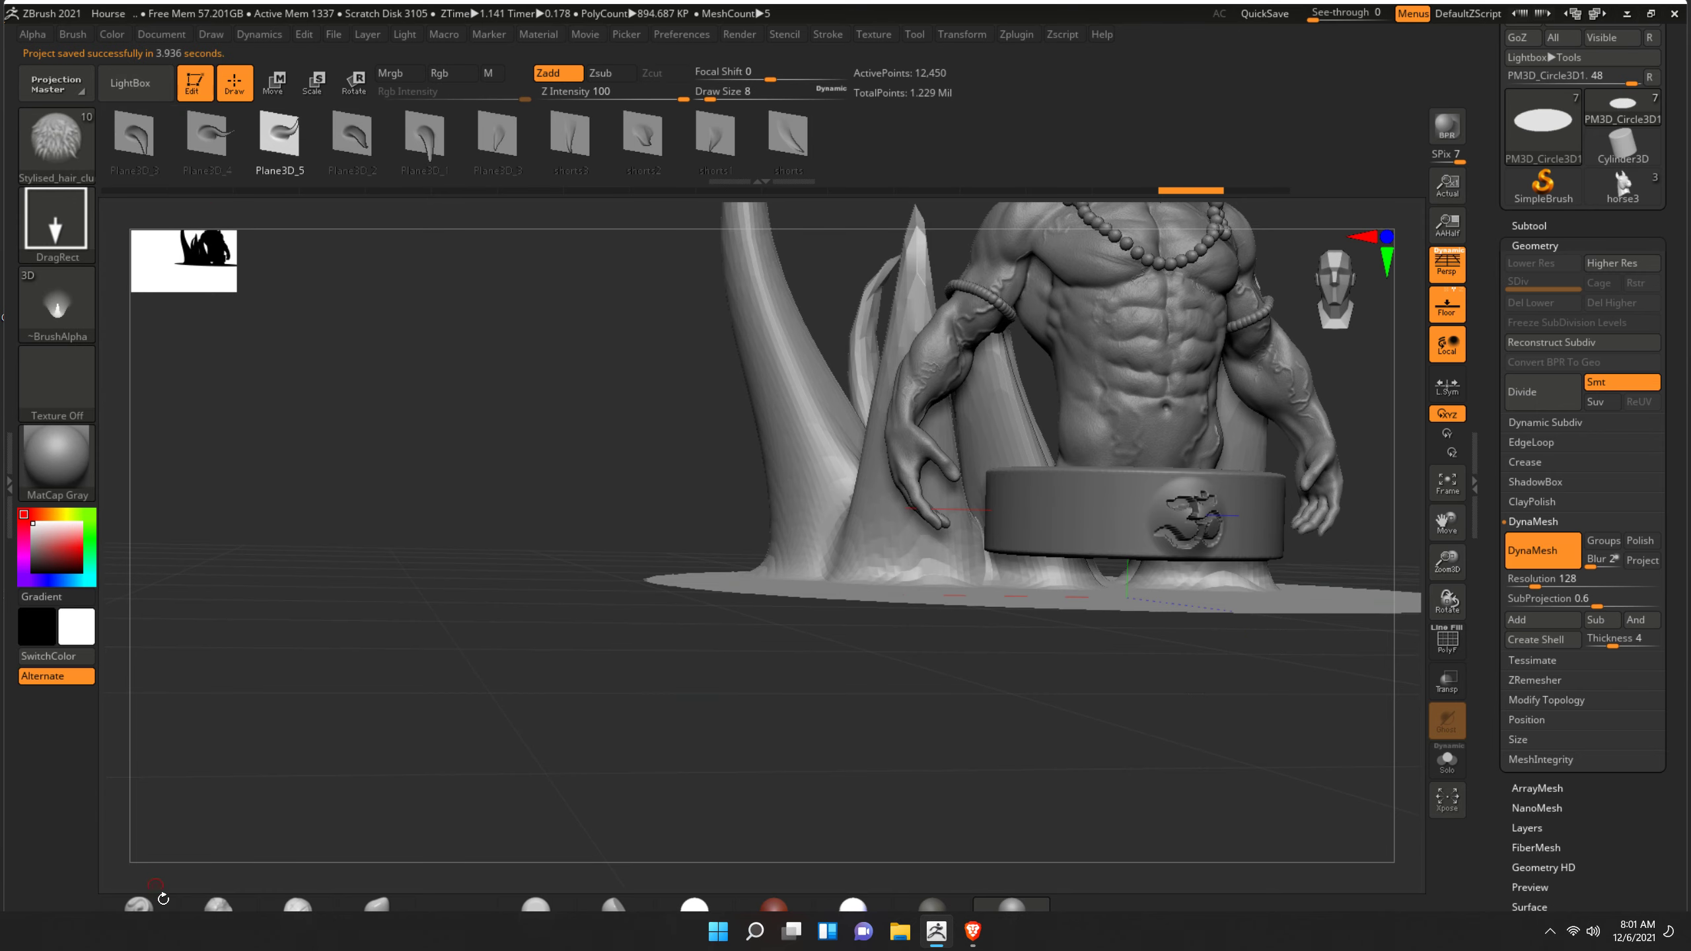
mouse_move(276, 883)
left_mouse_down()
mouse_move(1211, 719)
mouse_move(952, 686)
left_mouse_up()
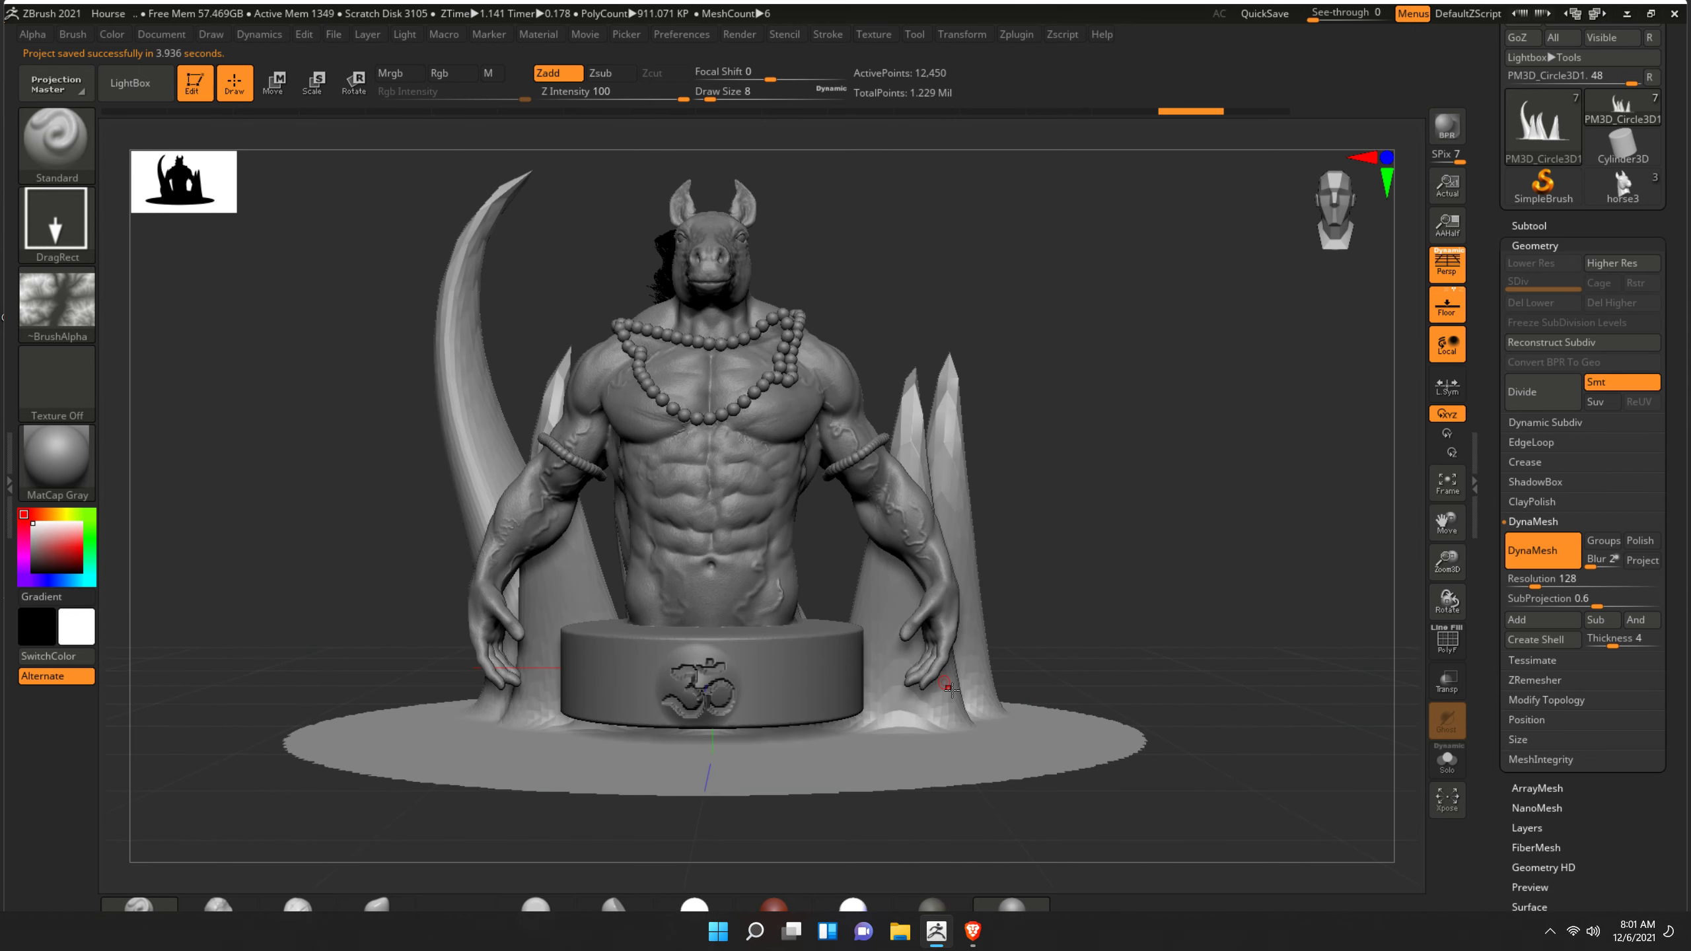
- Raise the spiky floor subtool slightly with the Move gizmo
scroll(950, 689, "down", 3)
scroll(950, 689, "down", 1)
left_click_drag(953, 692, 1001, 645)
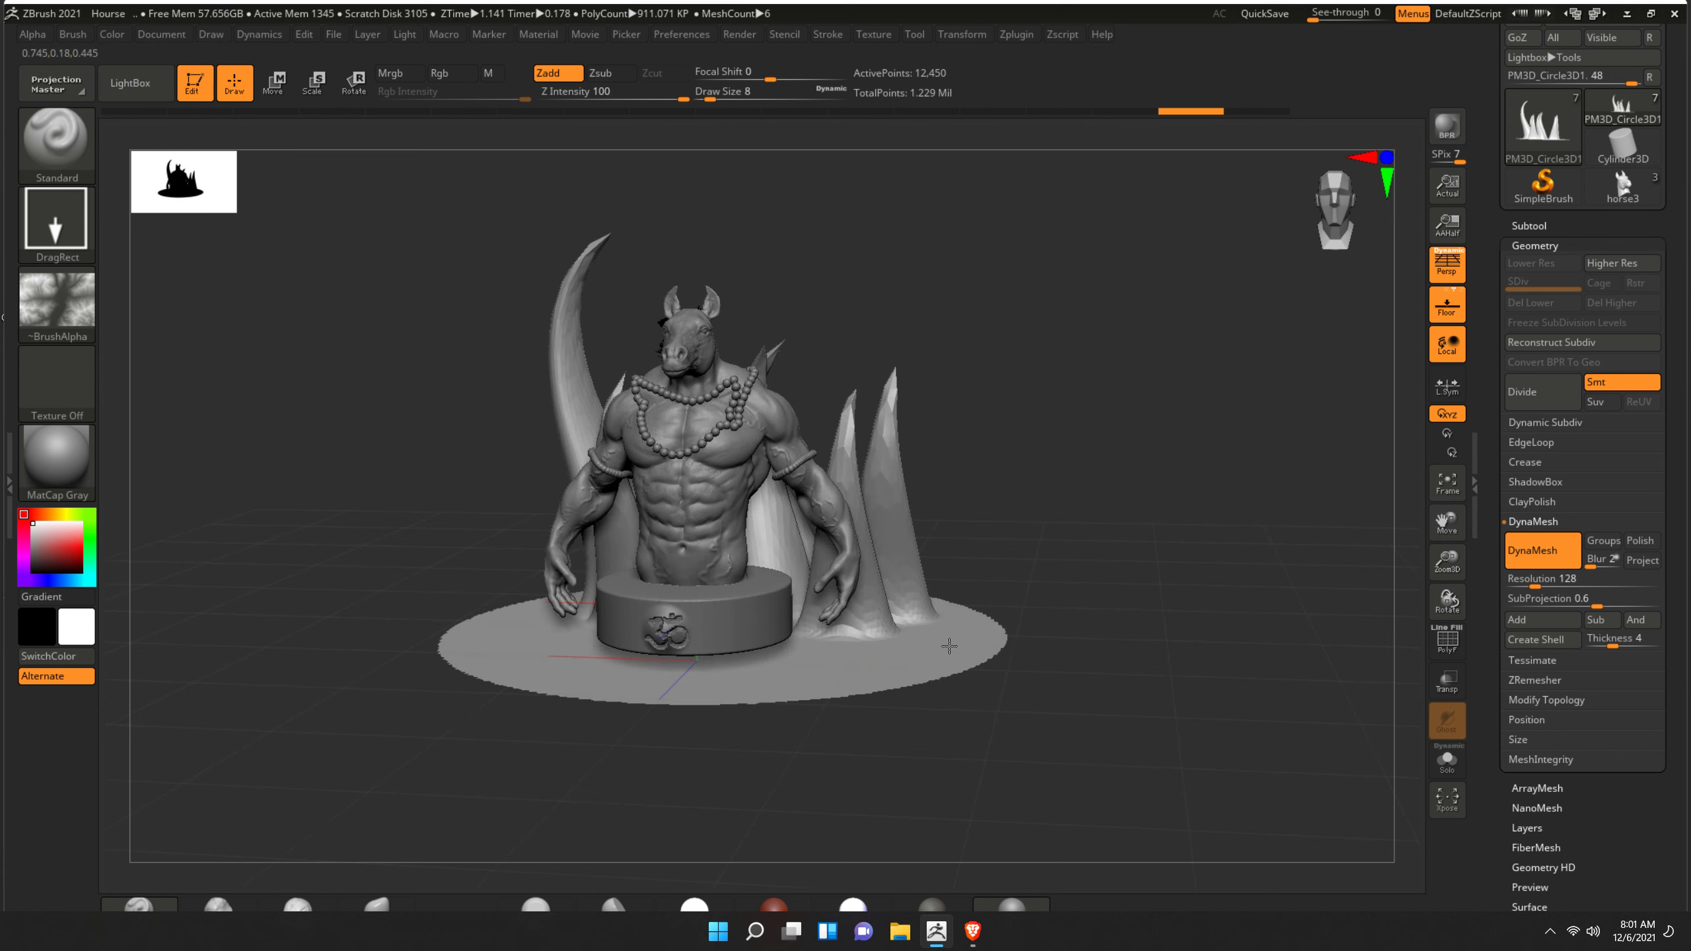
left_click(266, 92)
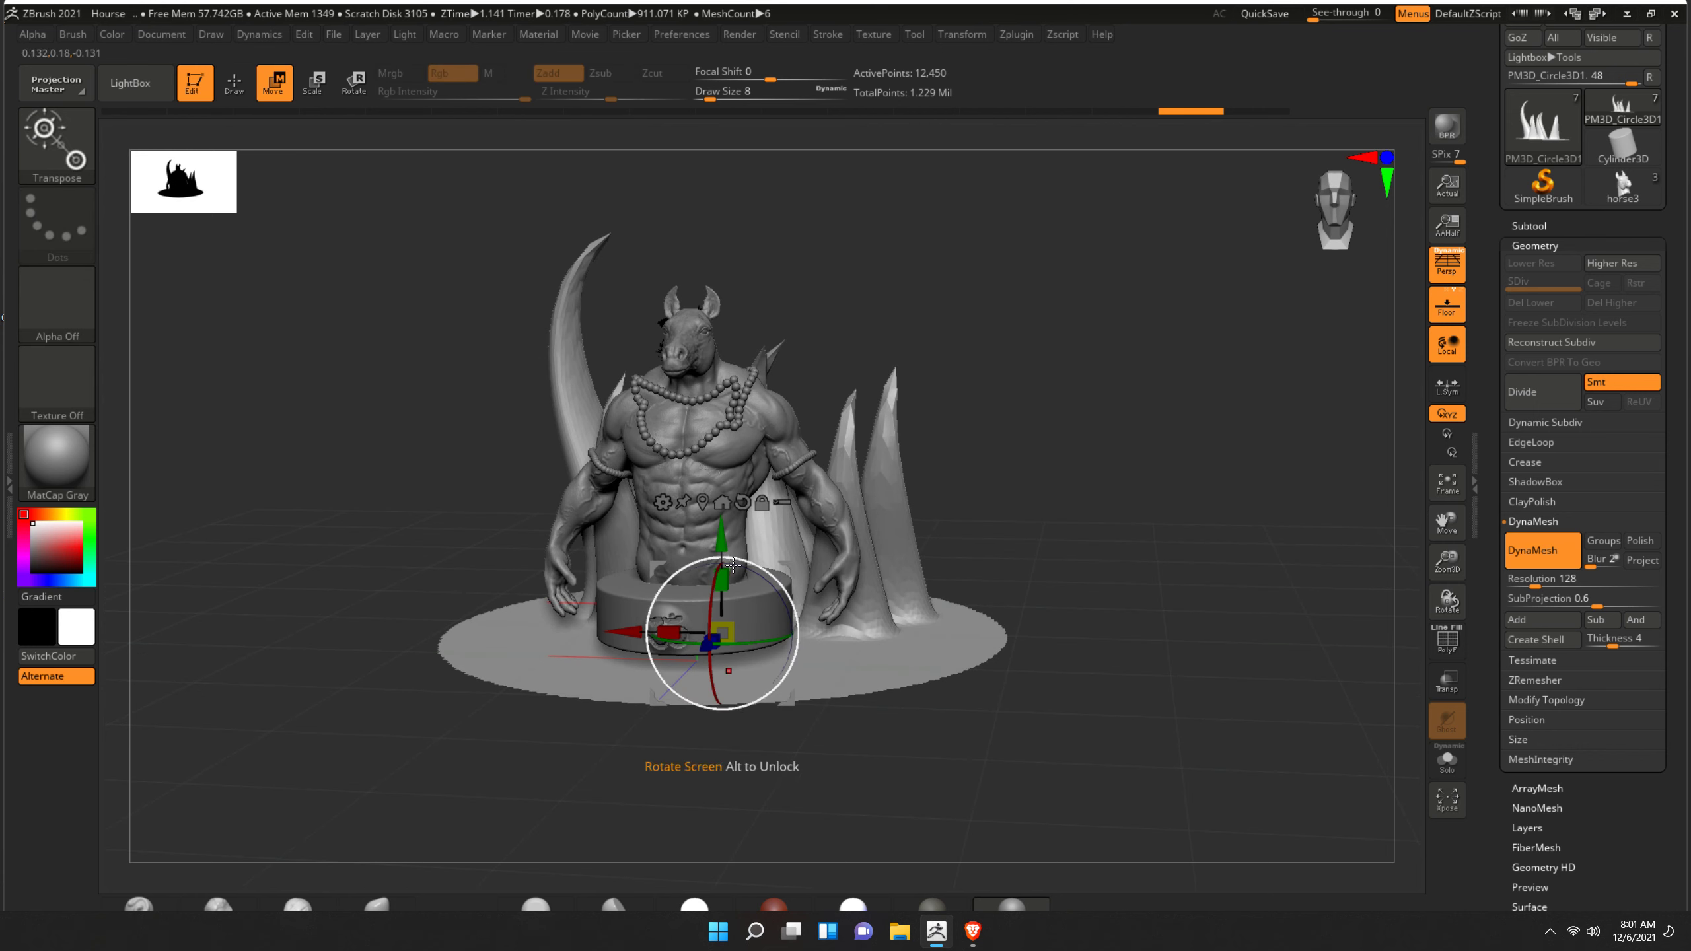
left_click_drag(730, 547, 731, 513)
mouse_move(932, 512)
left_mouse_down("shift")
mouse_move(1113, 472)
mouse_move(1135, 514)
mouse_move(1179, 524)
mouse_move(1181, 547)
left_mouse_up("shift")
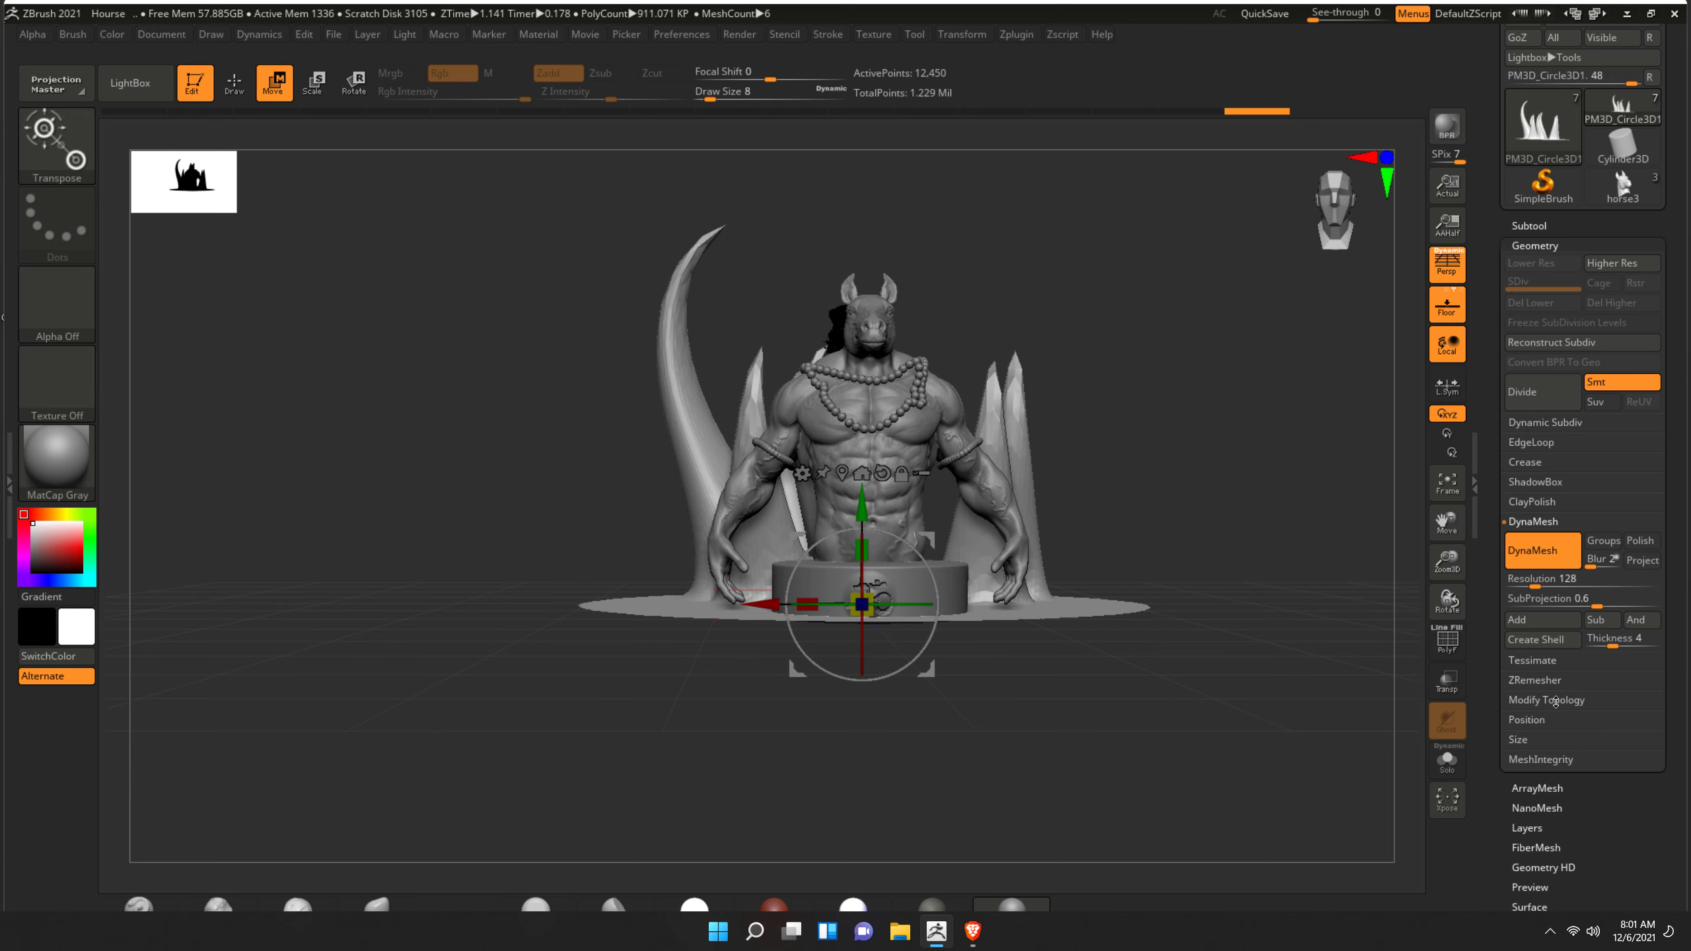
- Expand the ZRemesher settings for the floor disc
left_click(1538, 681)
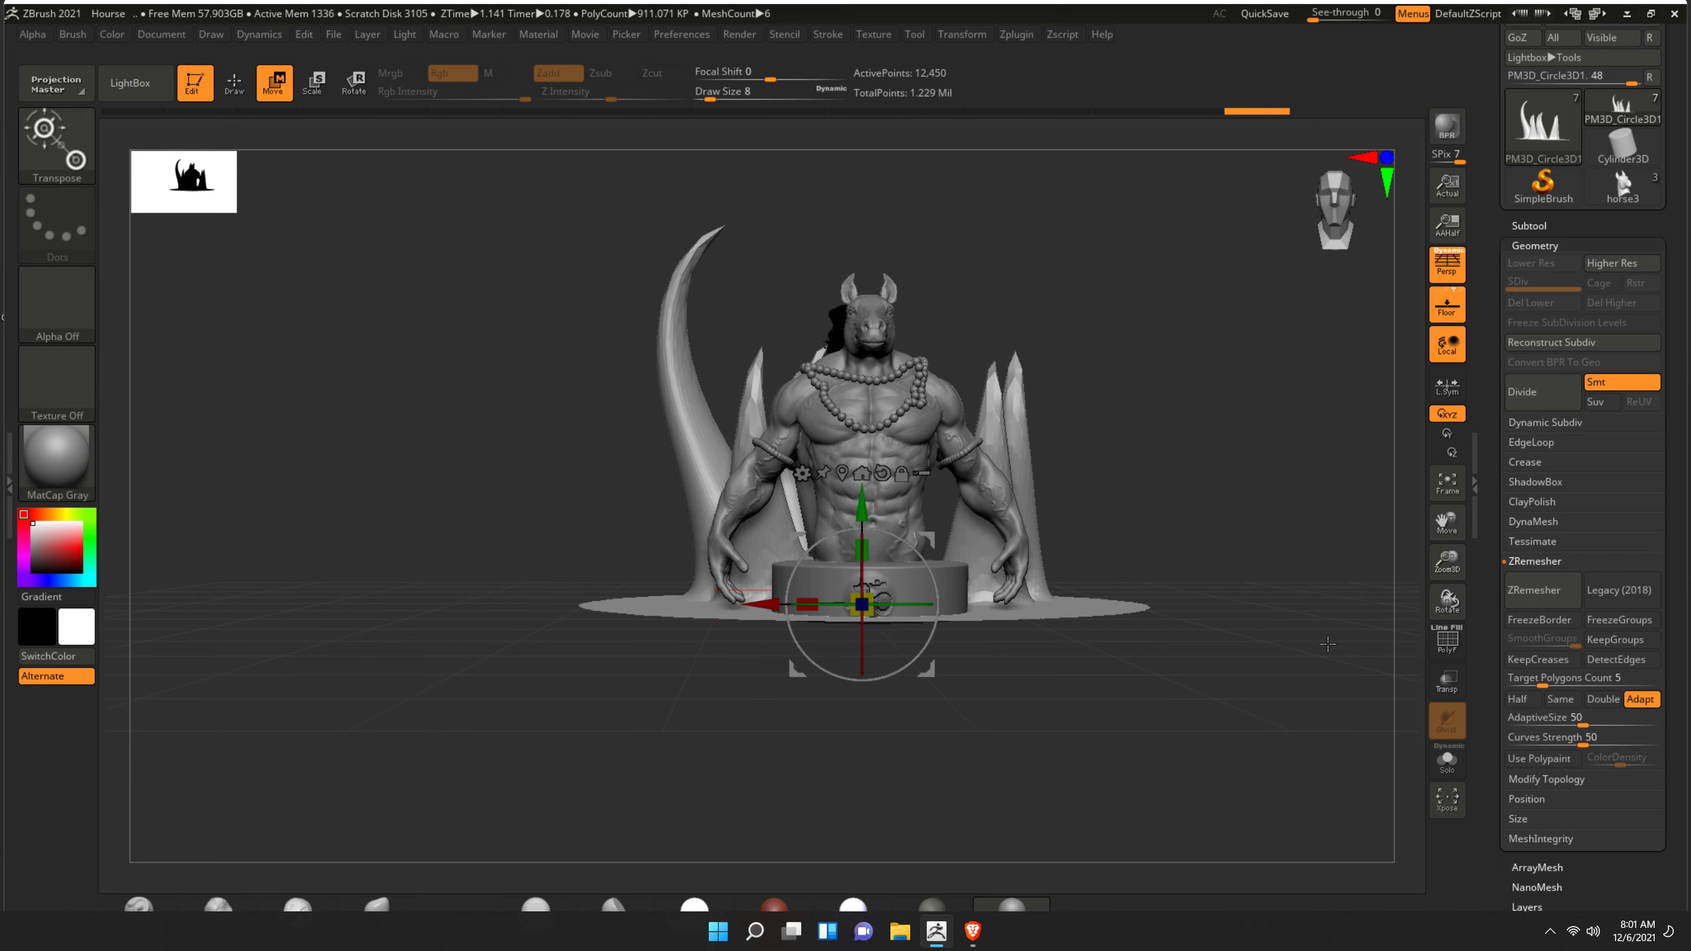
left_click_drag(1328, 644, 1232, 695)
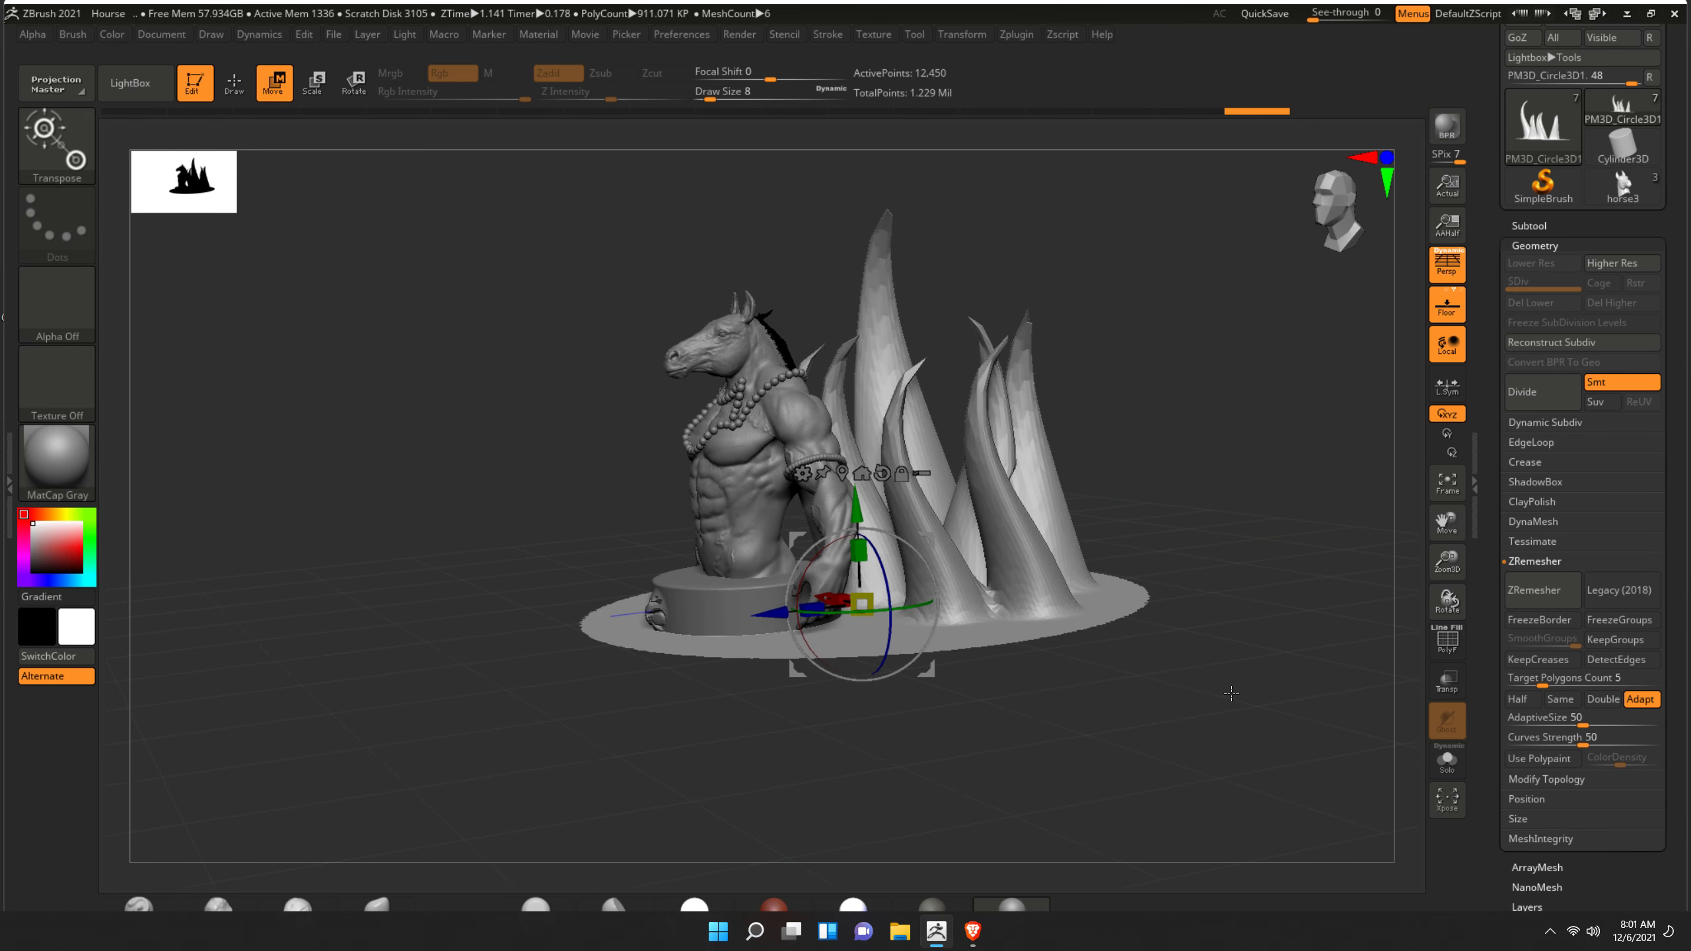
mouse_move(1232, 693)
left_mouse_down("shift")
mouse_move(1279, 674)
mouse_move(1261, 748)
left_mouse_up("shift")
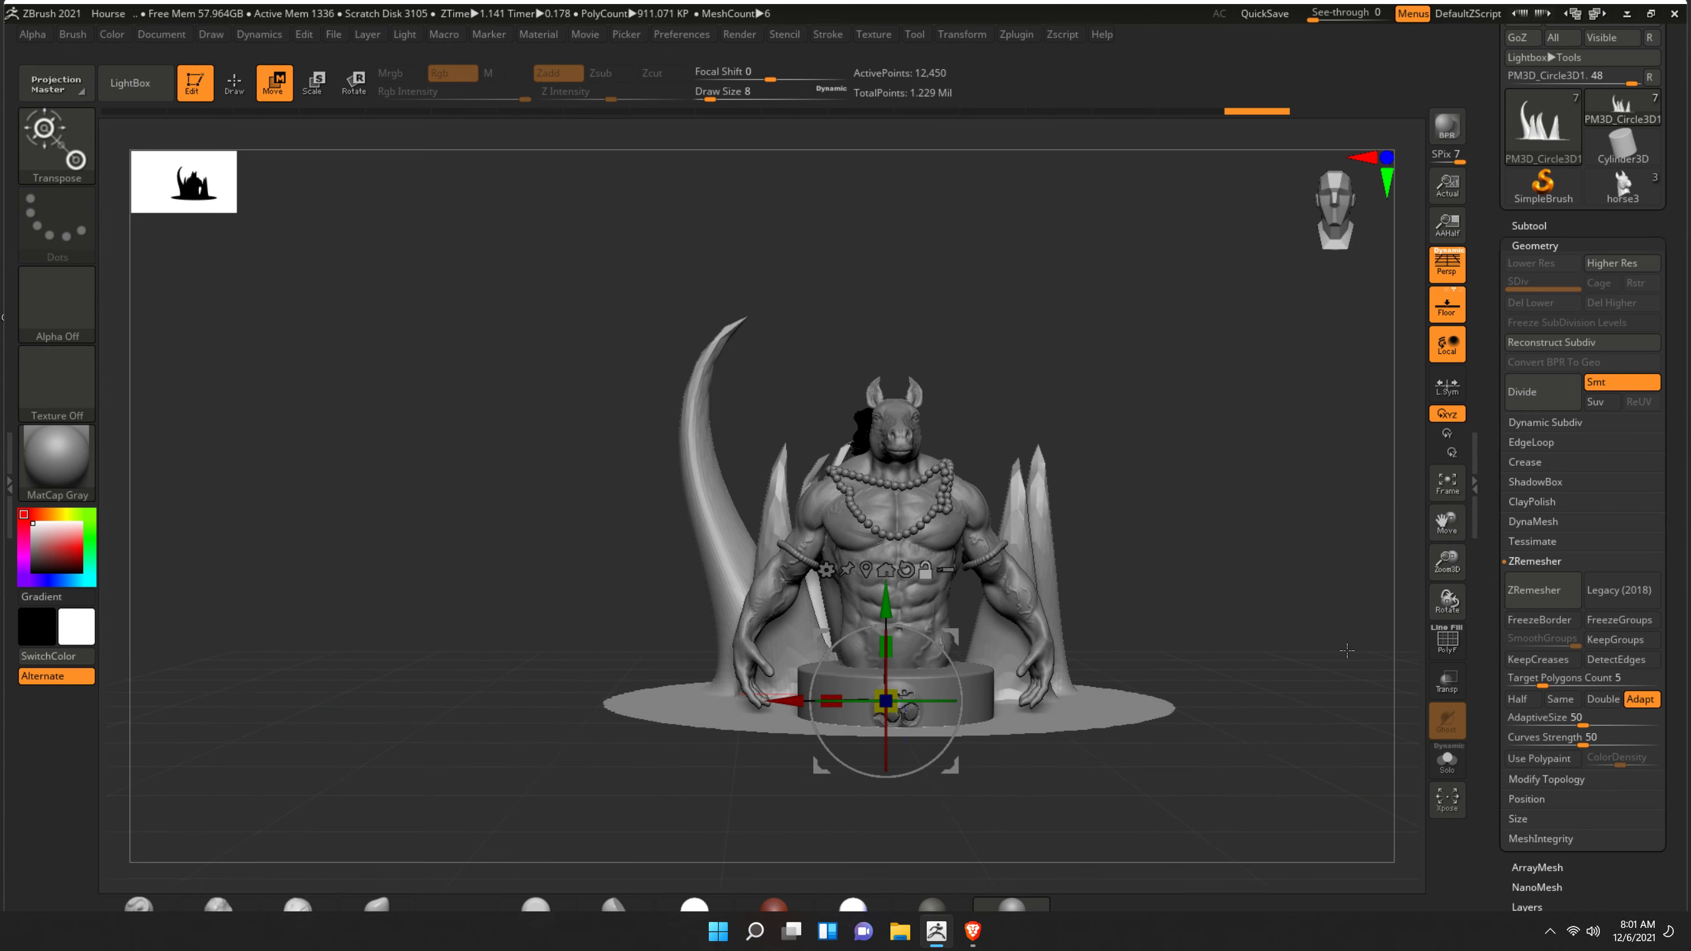
- Tessimate the spiky scenery subtool at a 0.05 polygon size
left_click(1535, 245)
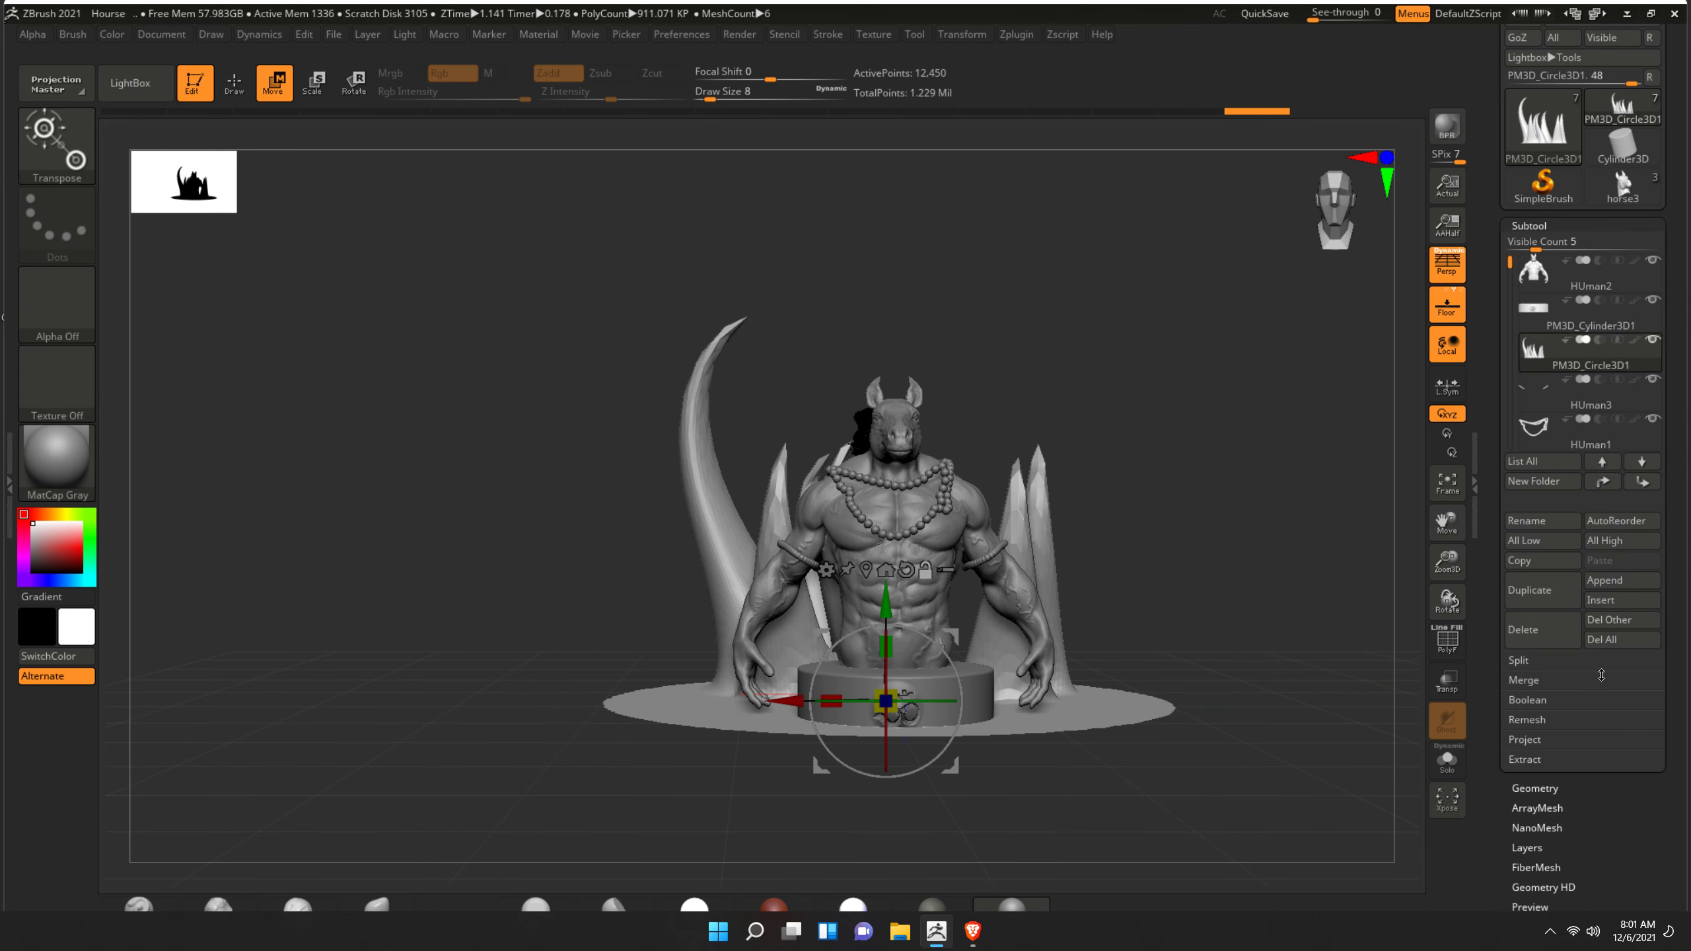
left_click(1537, 789)
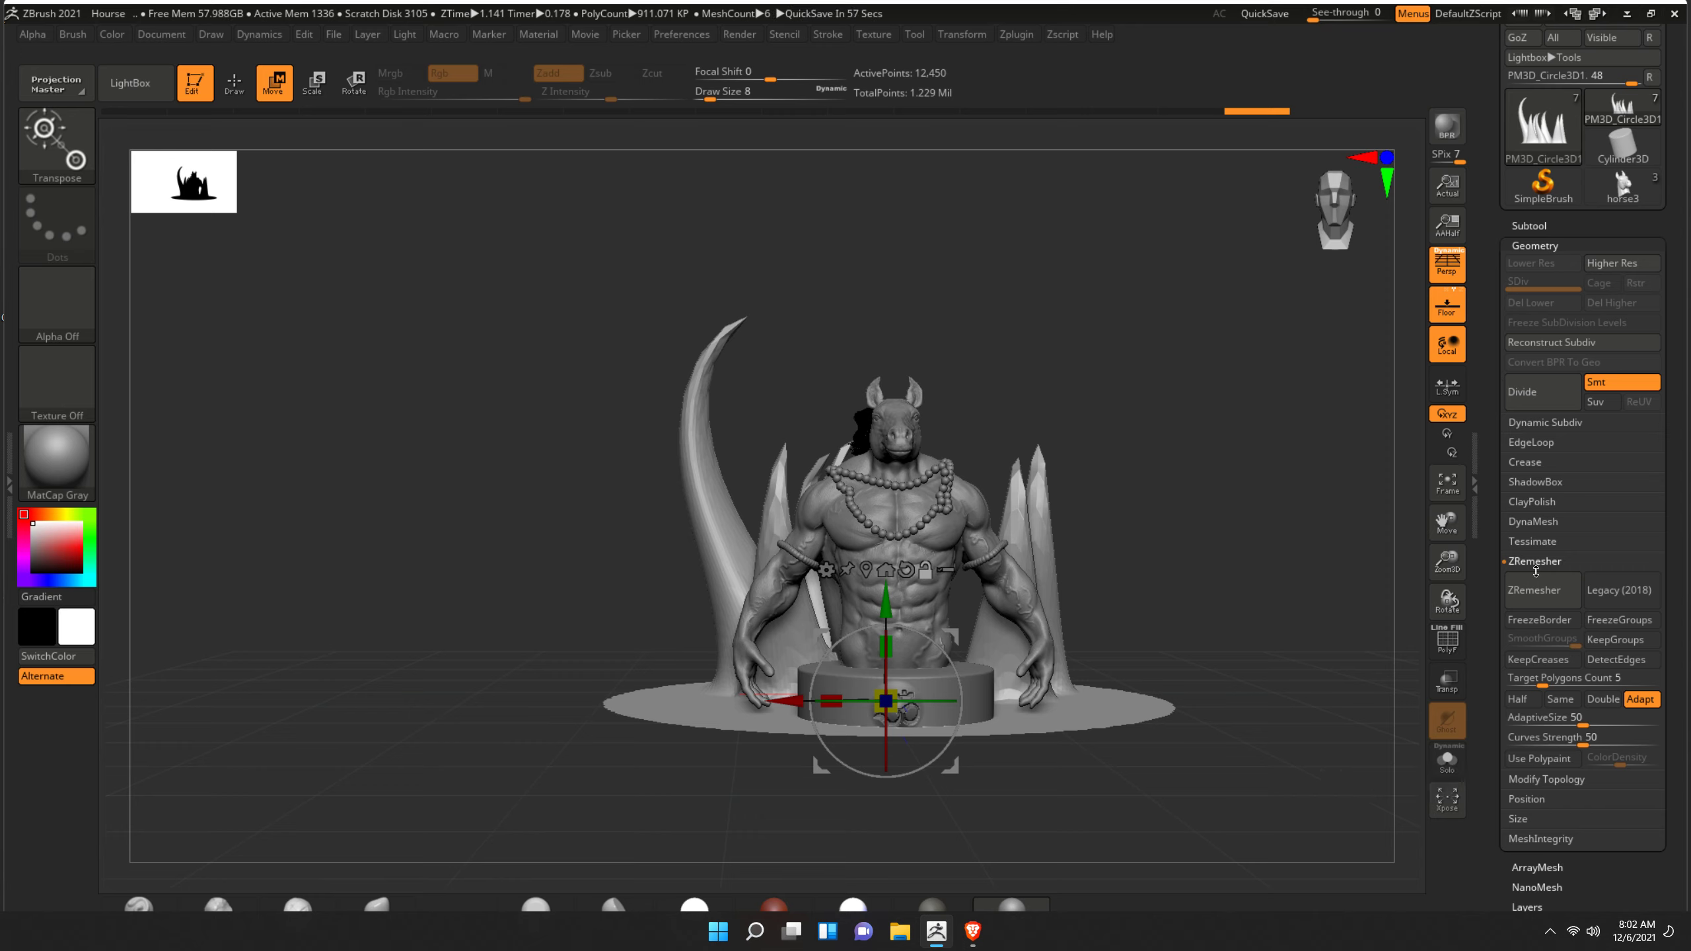
left_click(1546, 780)
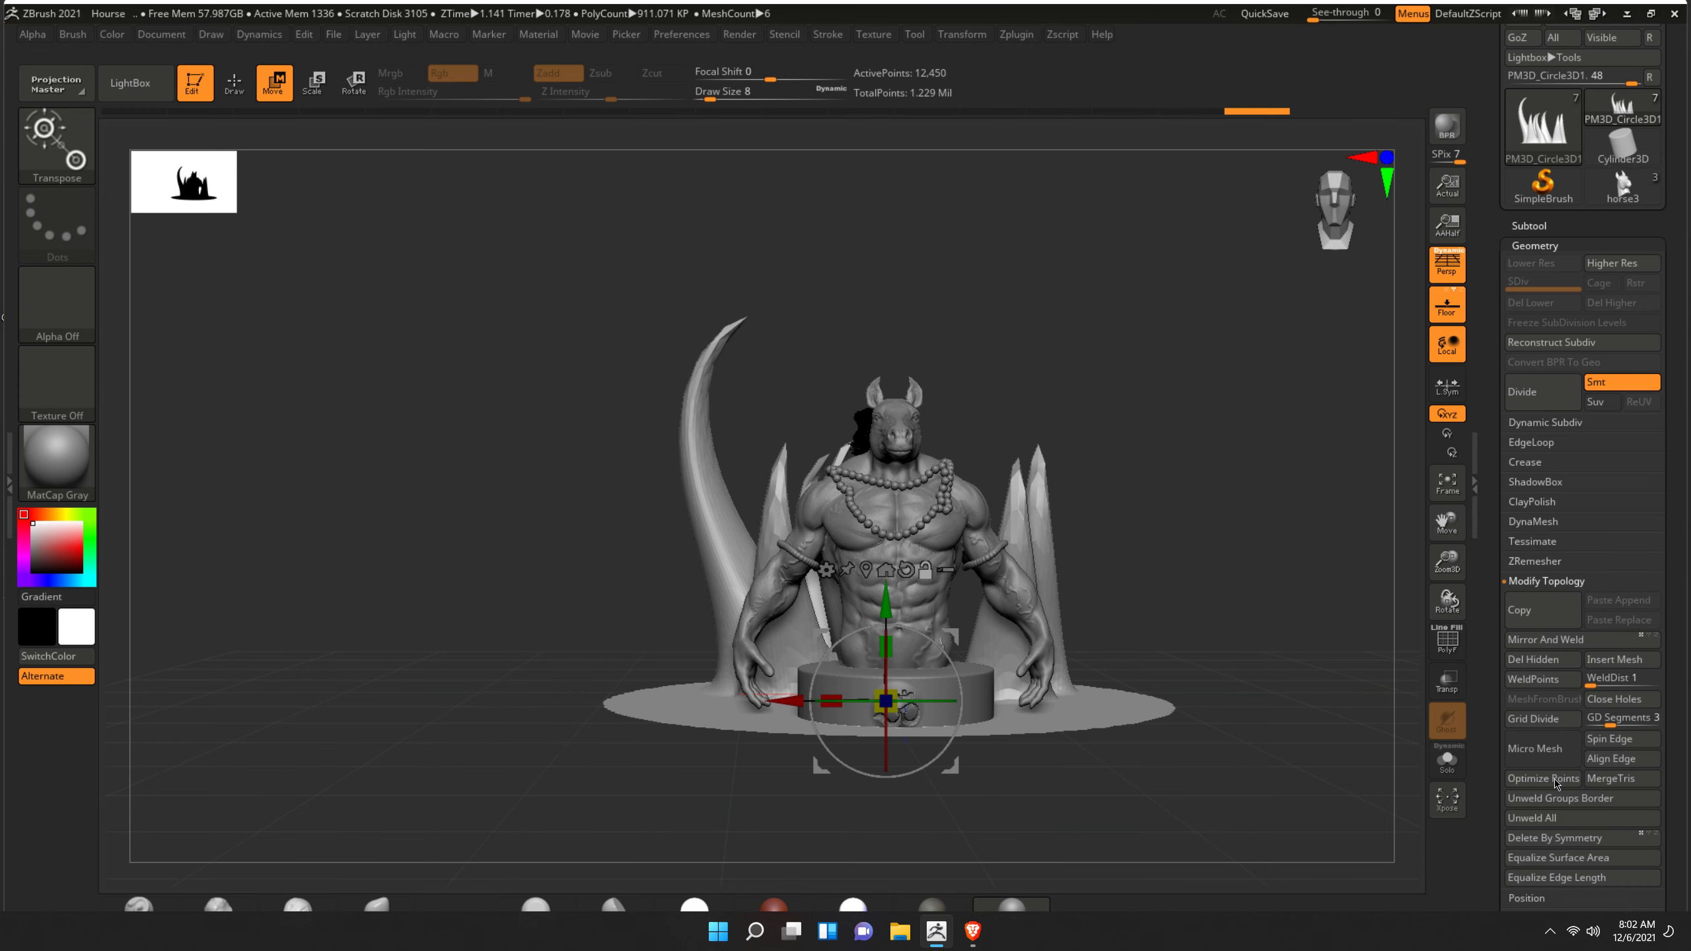
left_click(1530, 542)
left_click(1532, 570)
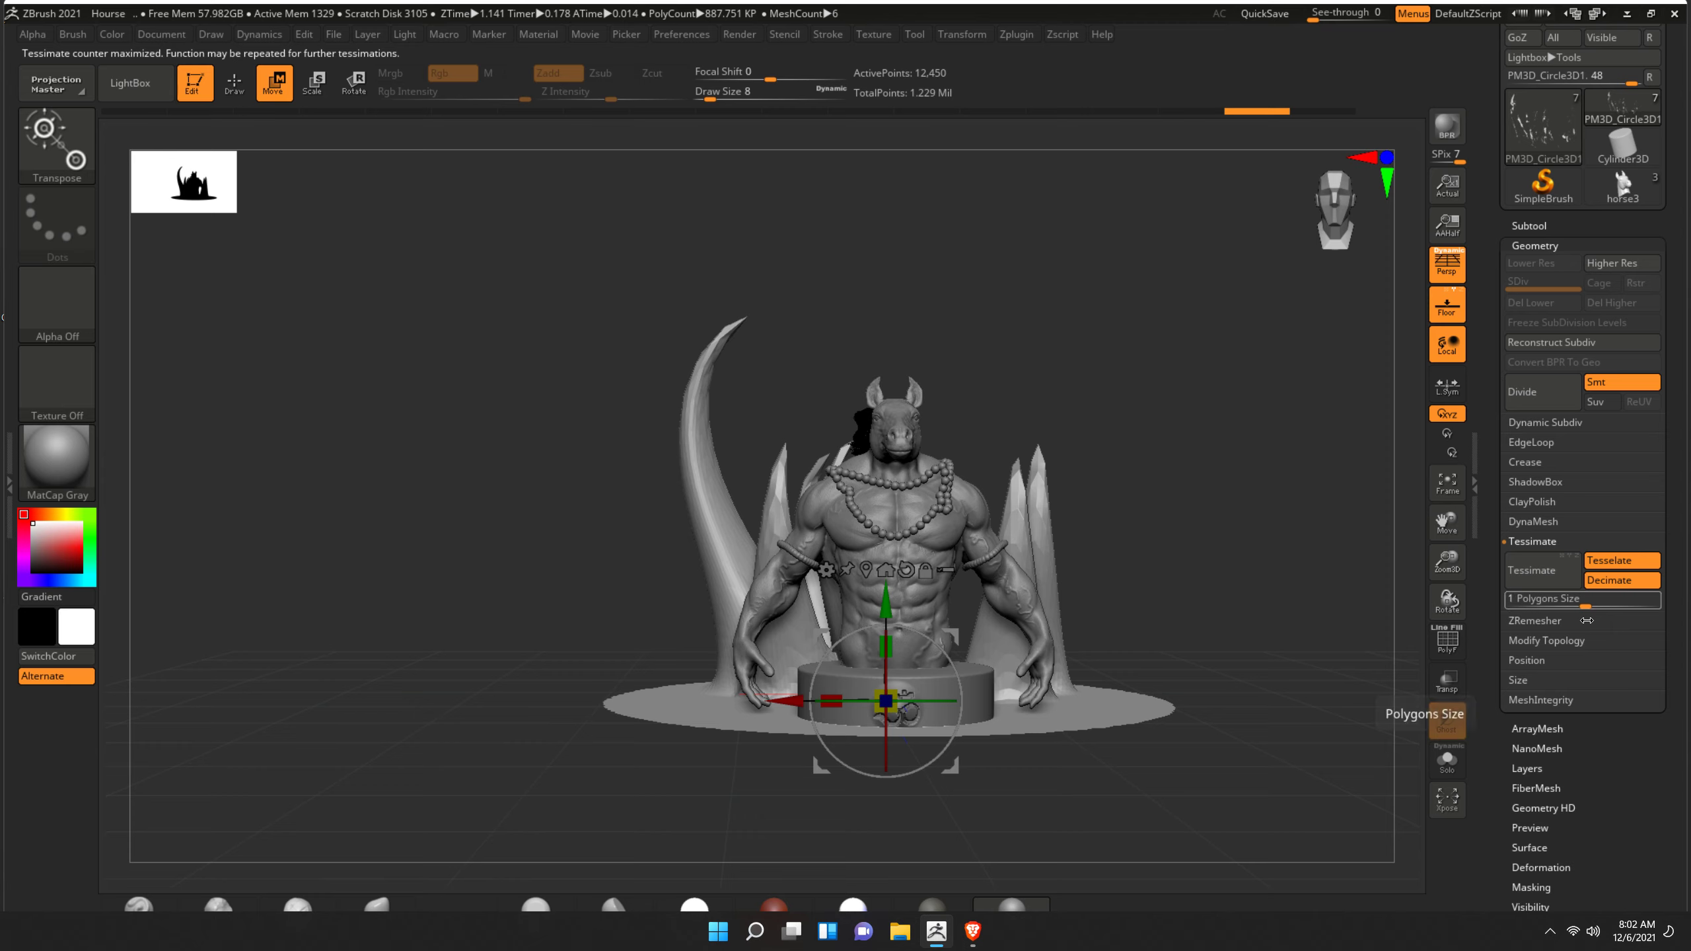
left_click_drag(1586, 605, 1536, 618)
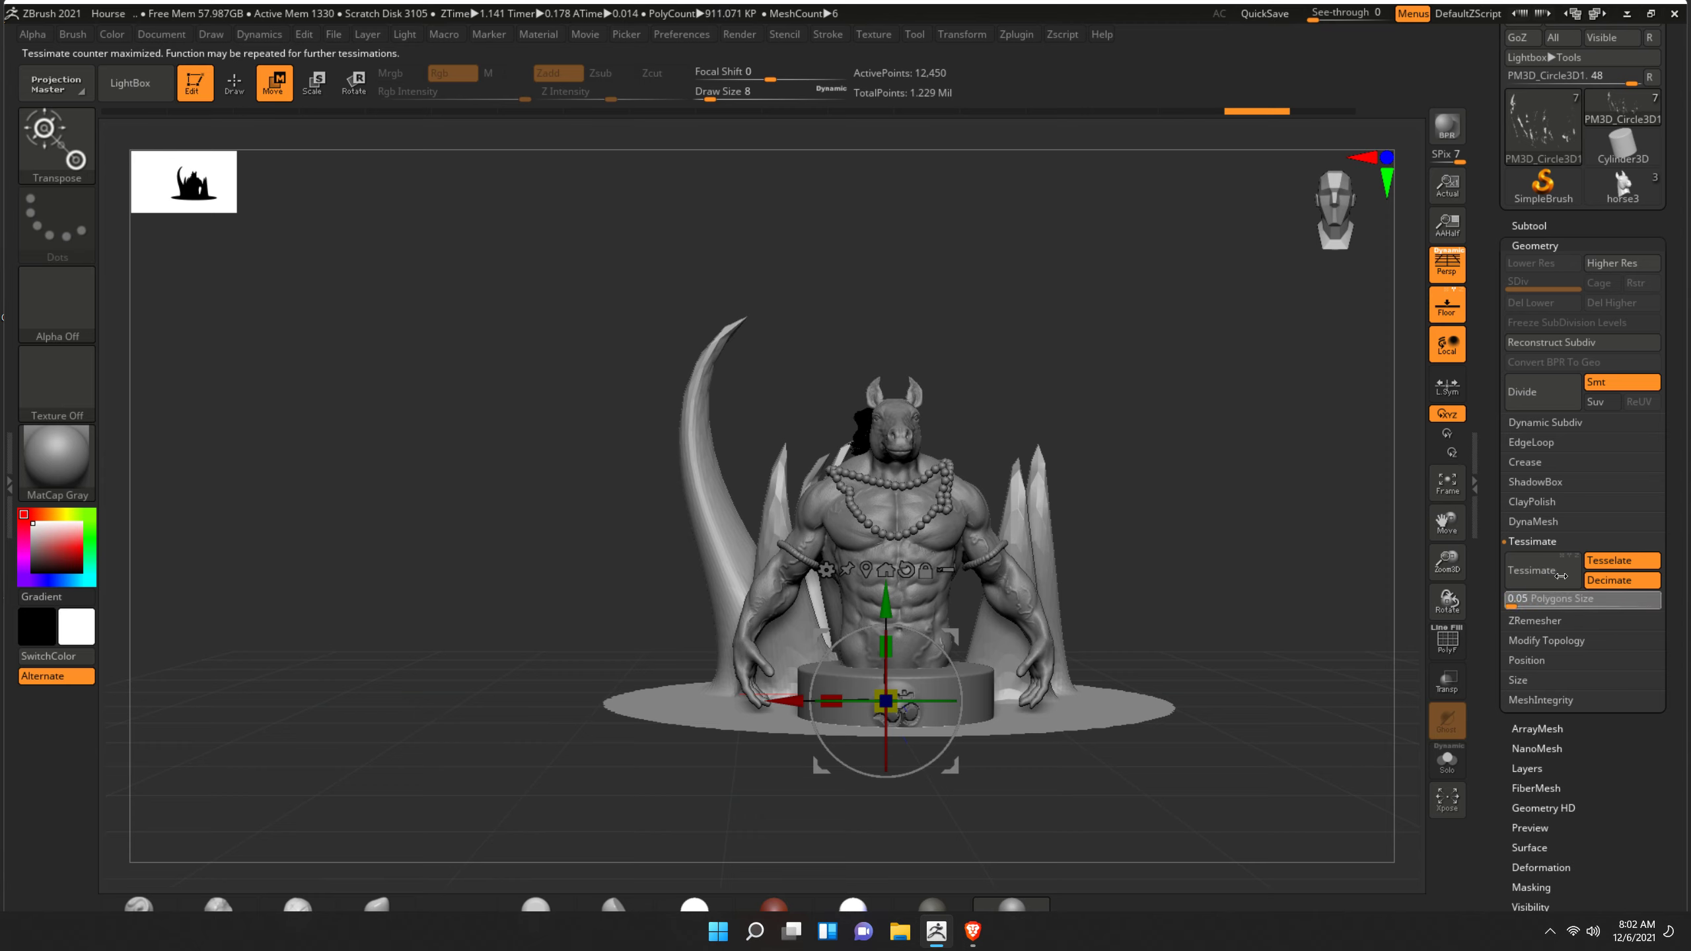
left_click(1562, 577)
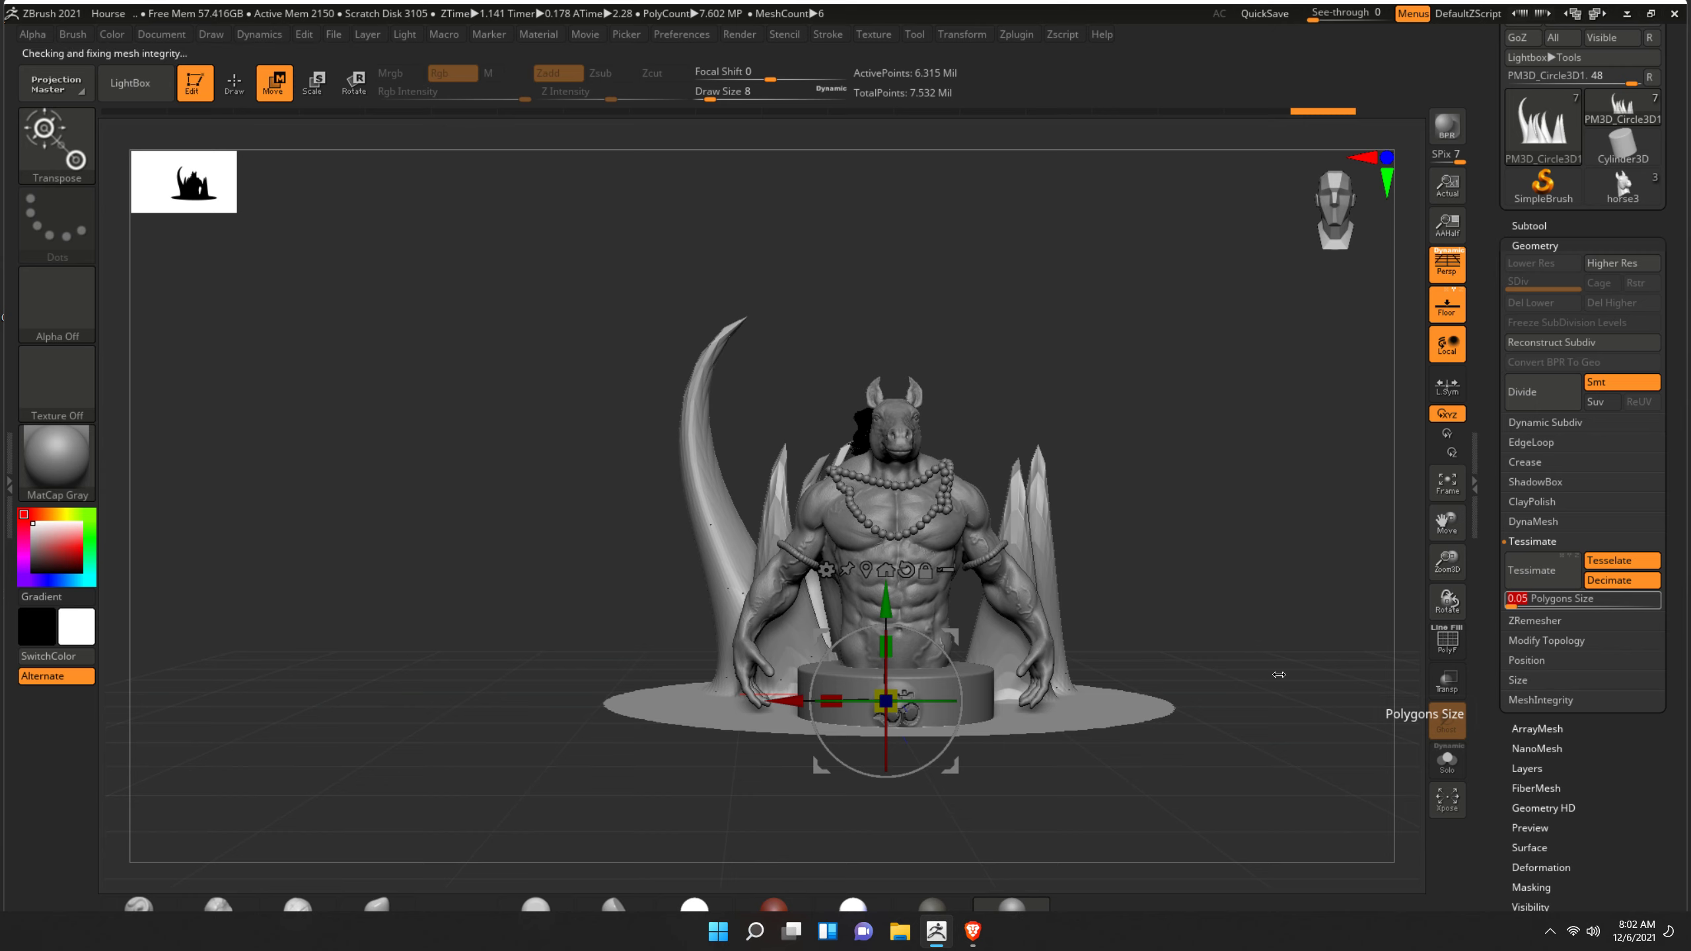
left_click_drag(1253, 660, 1245, 662)
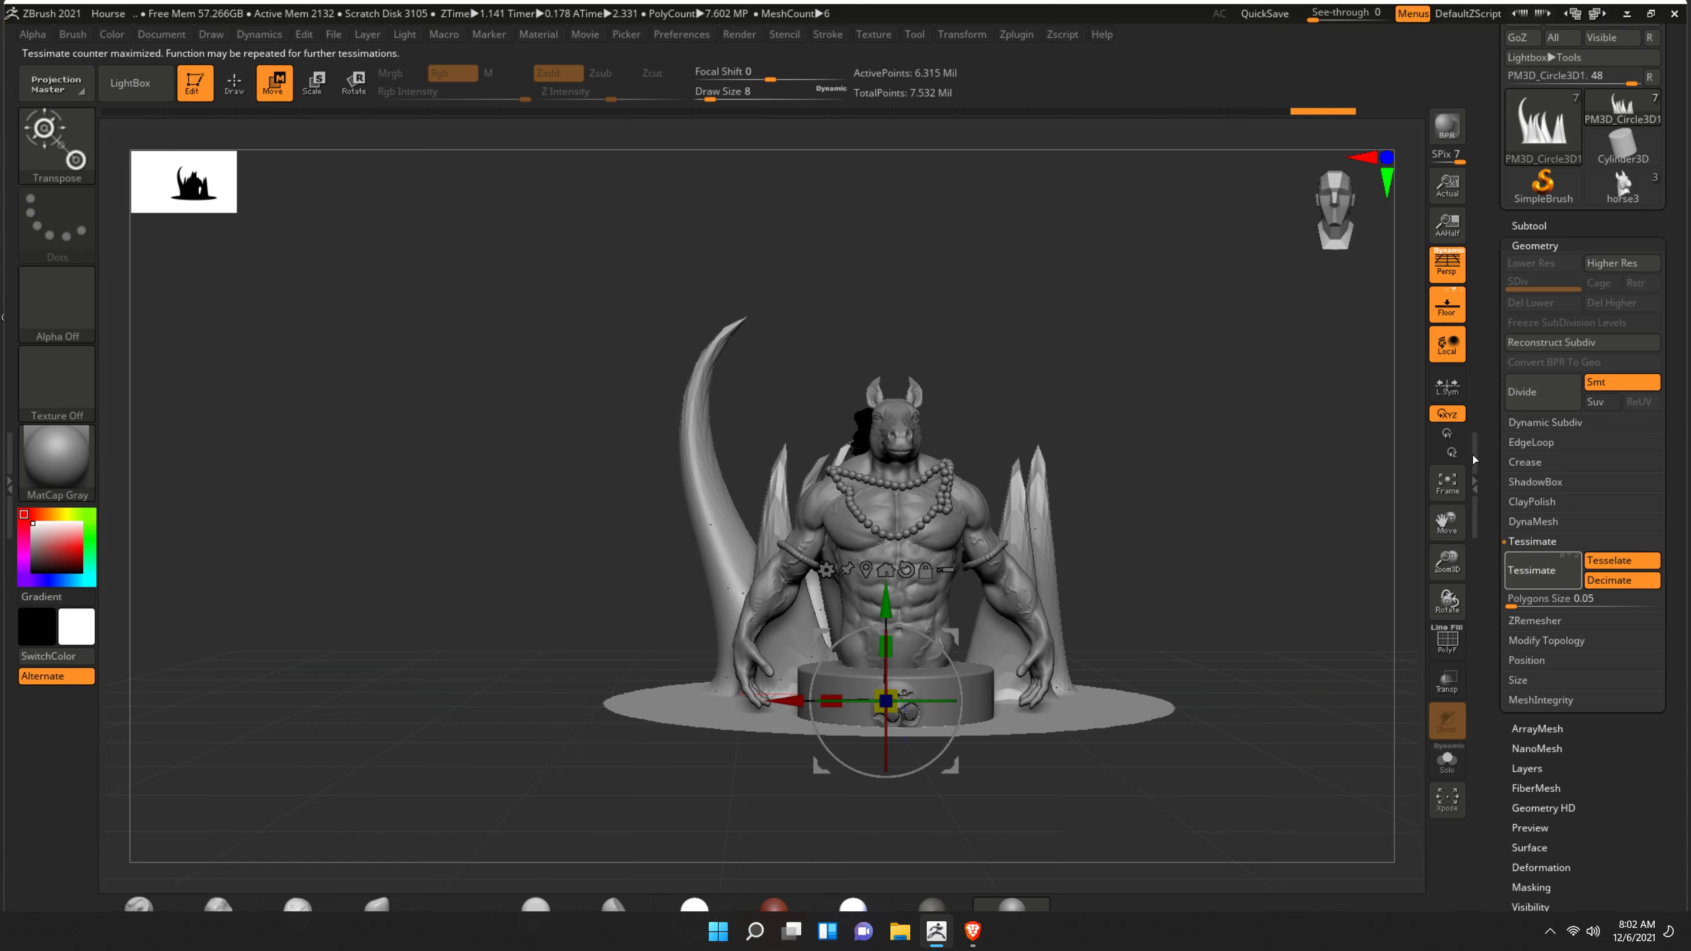
- Set the DynaMesh resolution to 984 for the spiked floor disc
left_click(1541, 243)
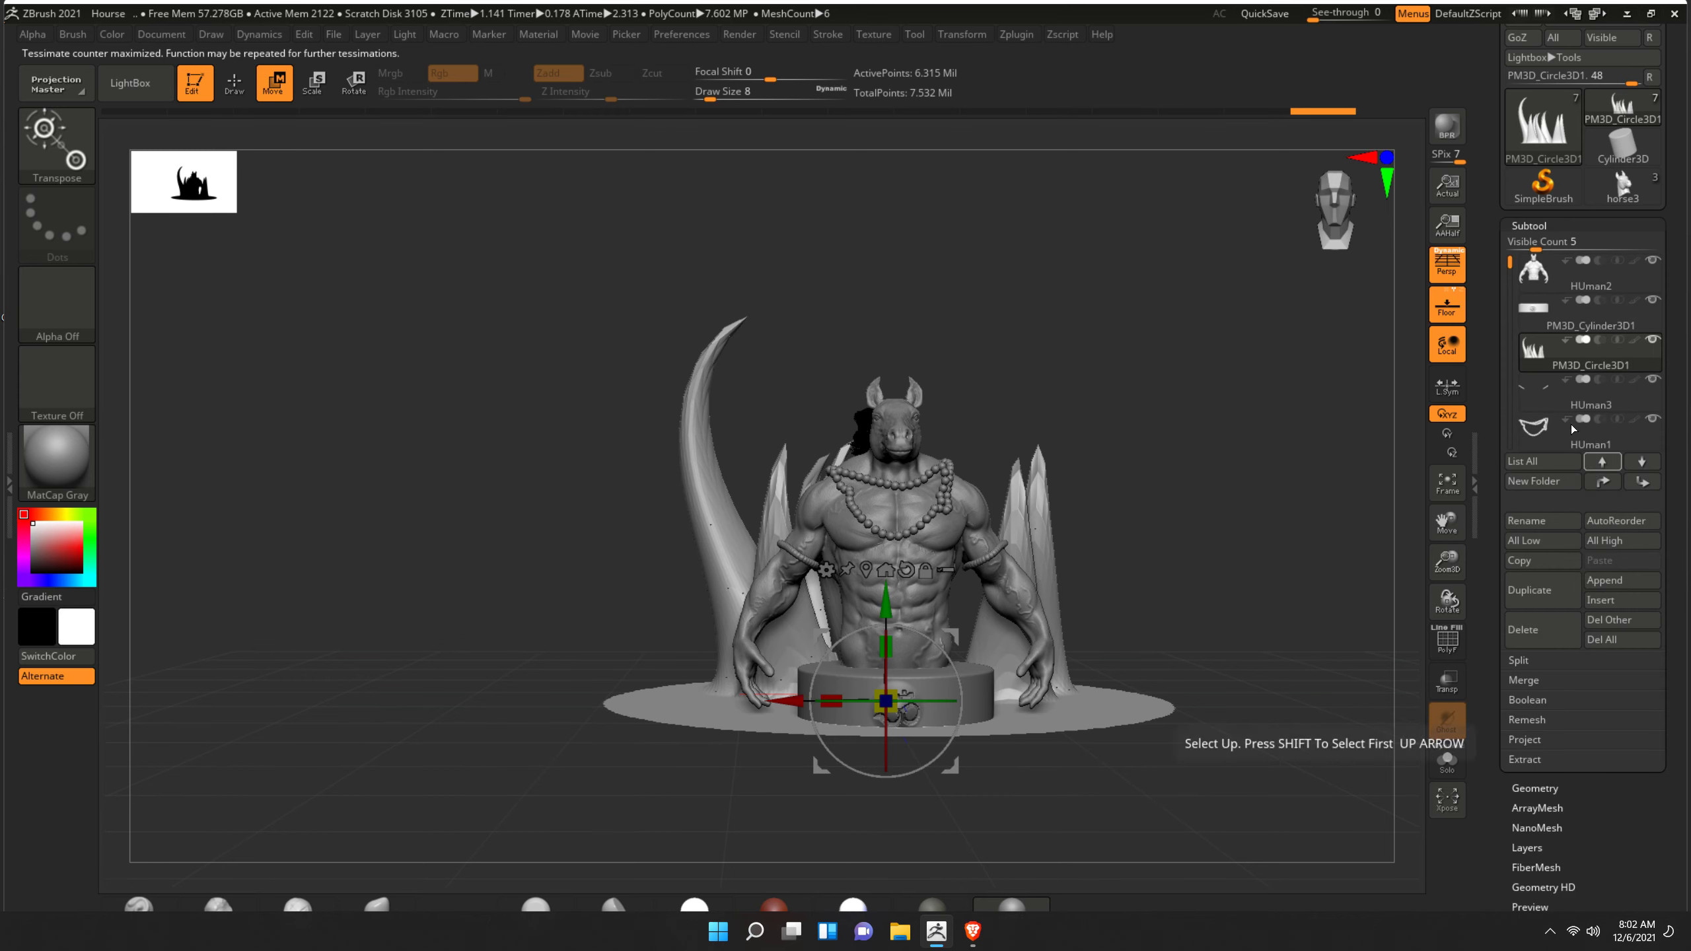
left_click(1531, 226)
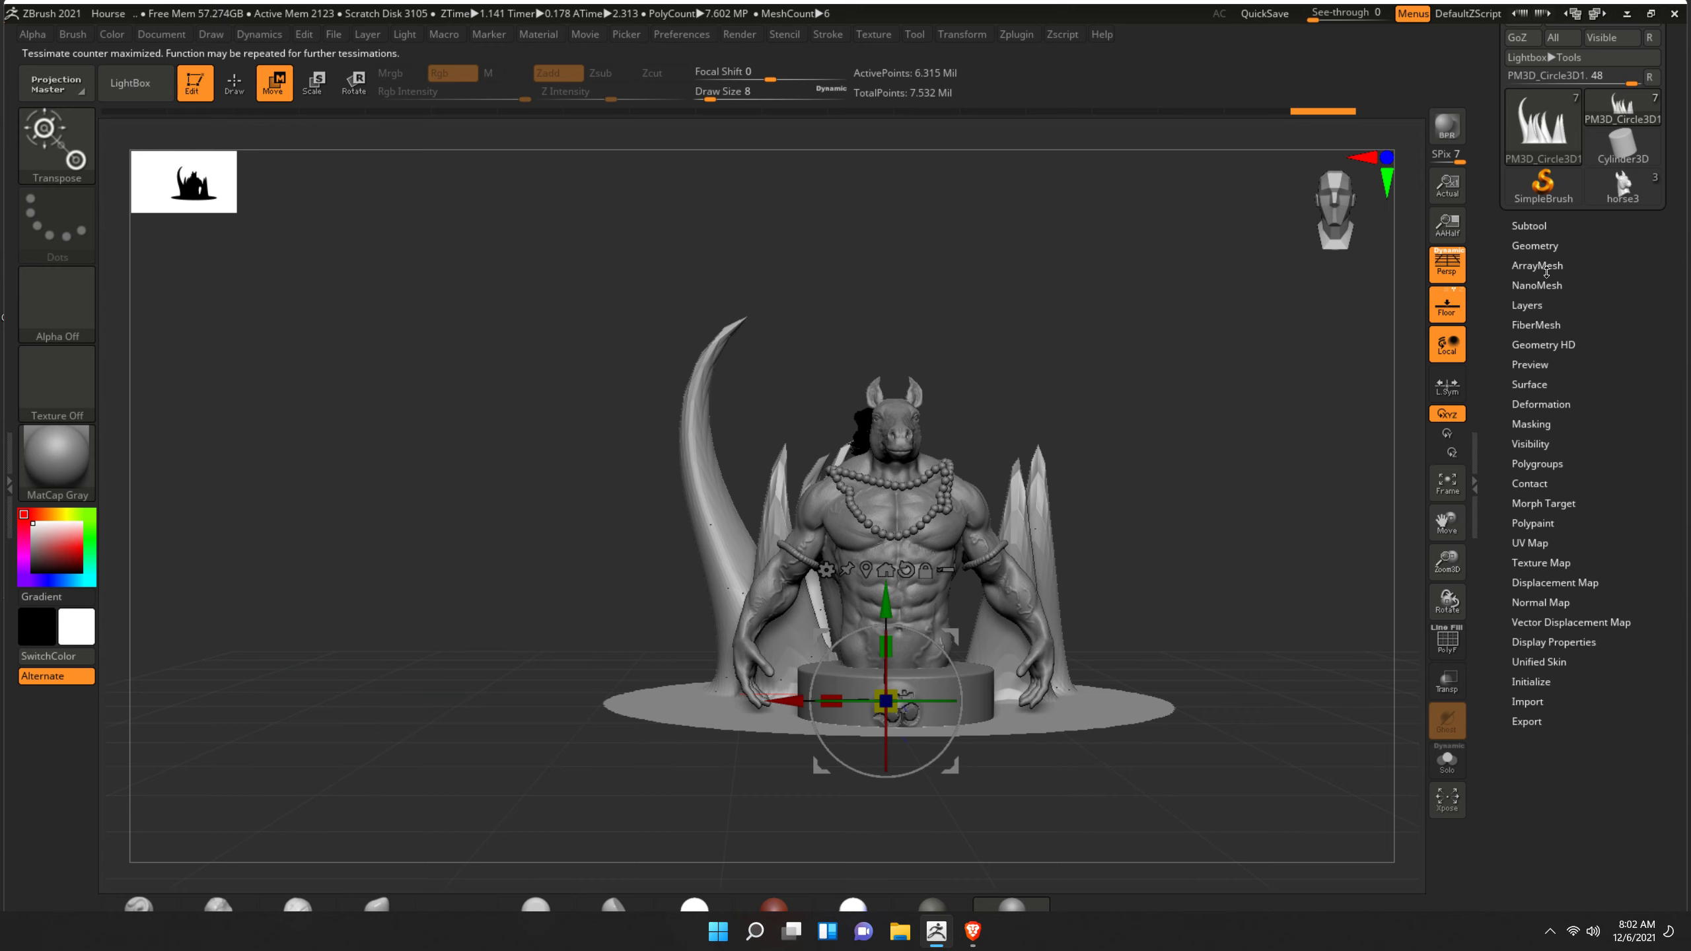
left_click(1535, 246)
left_click(1554, 542)
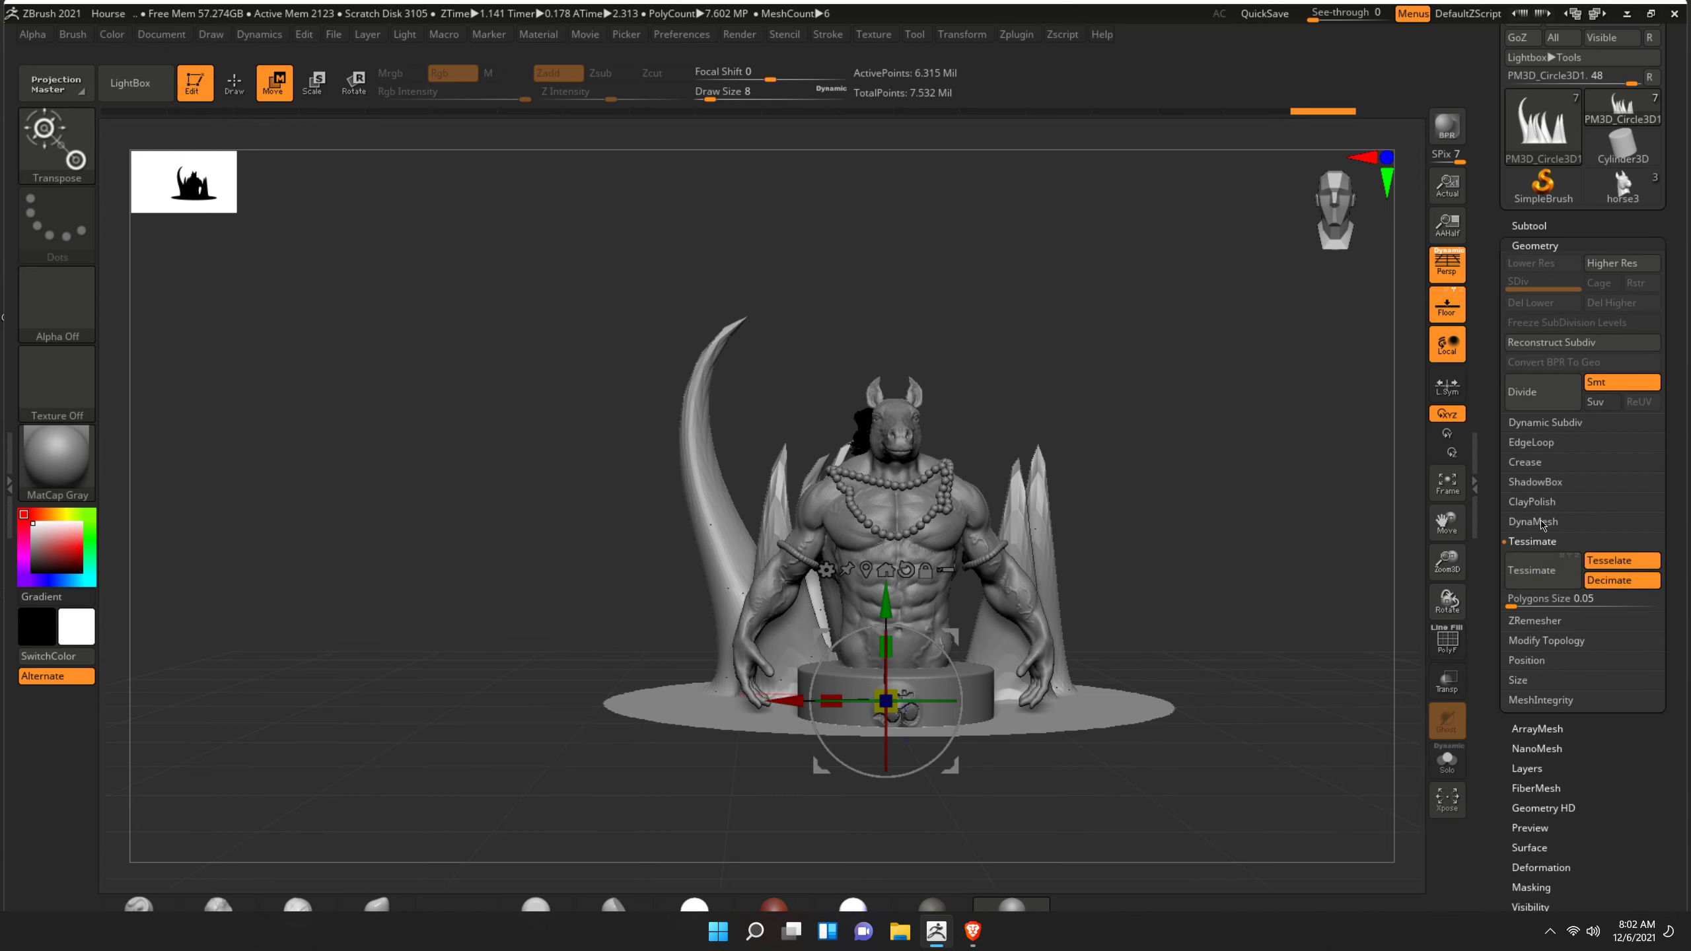
left_click(1534, 522)
left_click_drag(1583, 595, 1595, 596)
left_click(1532, 551)
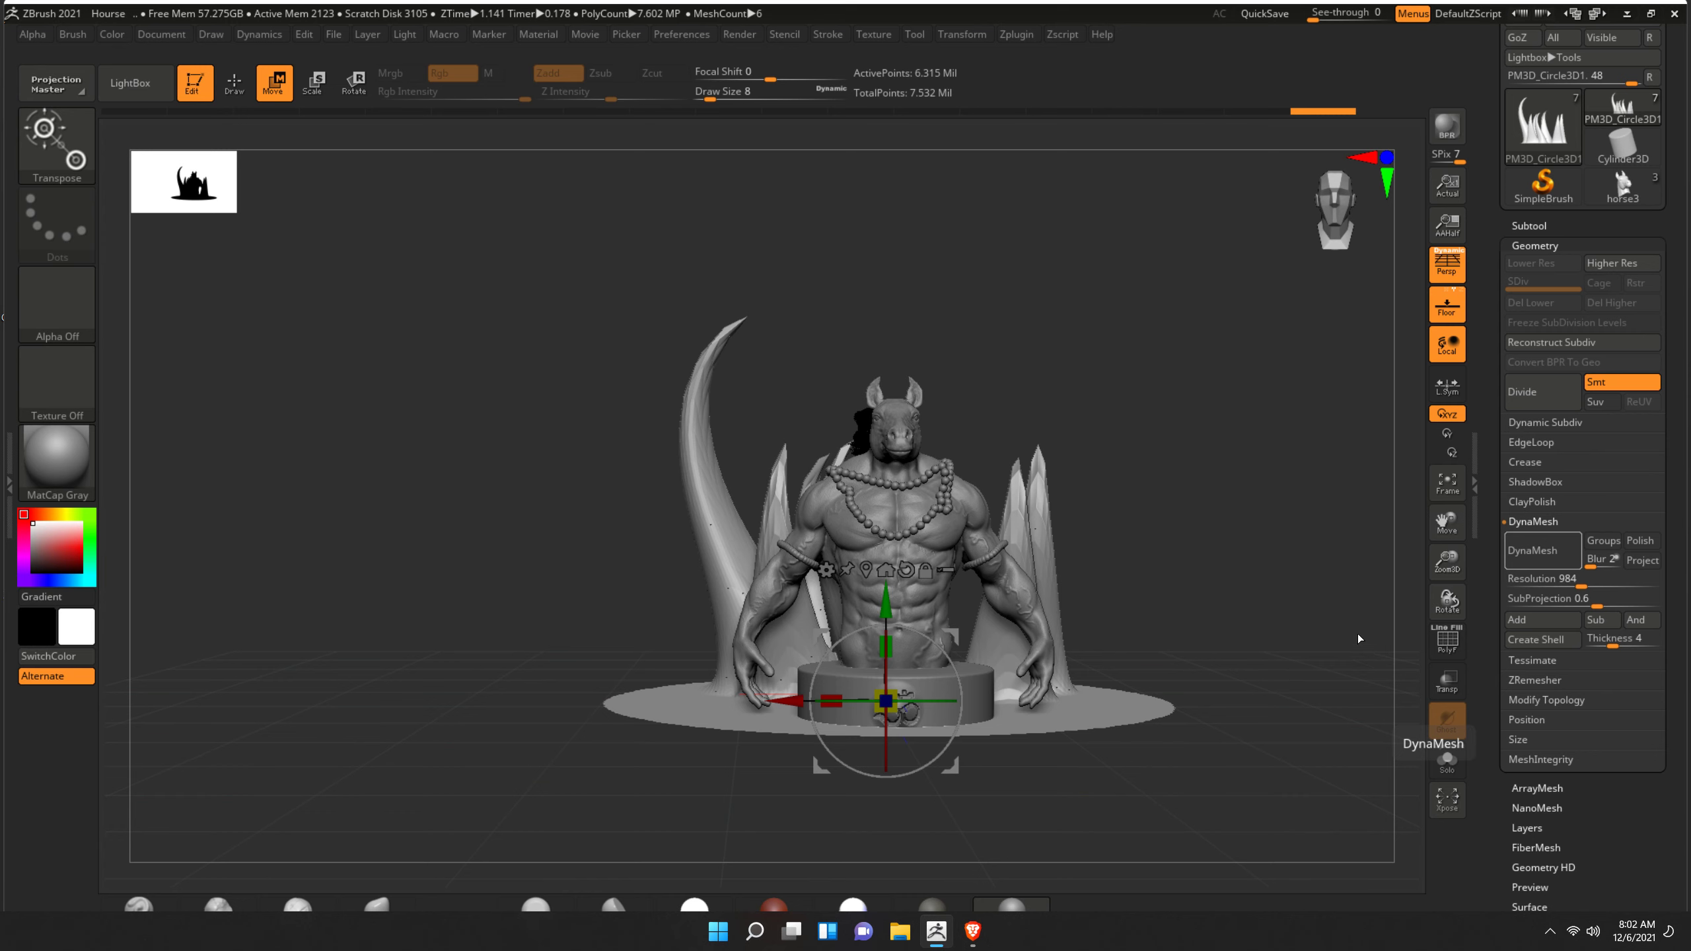
- Run DynaMesh at resolution 984 on the scenery and open Modify Topology
left_click(1541, 551)
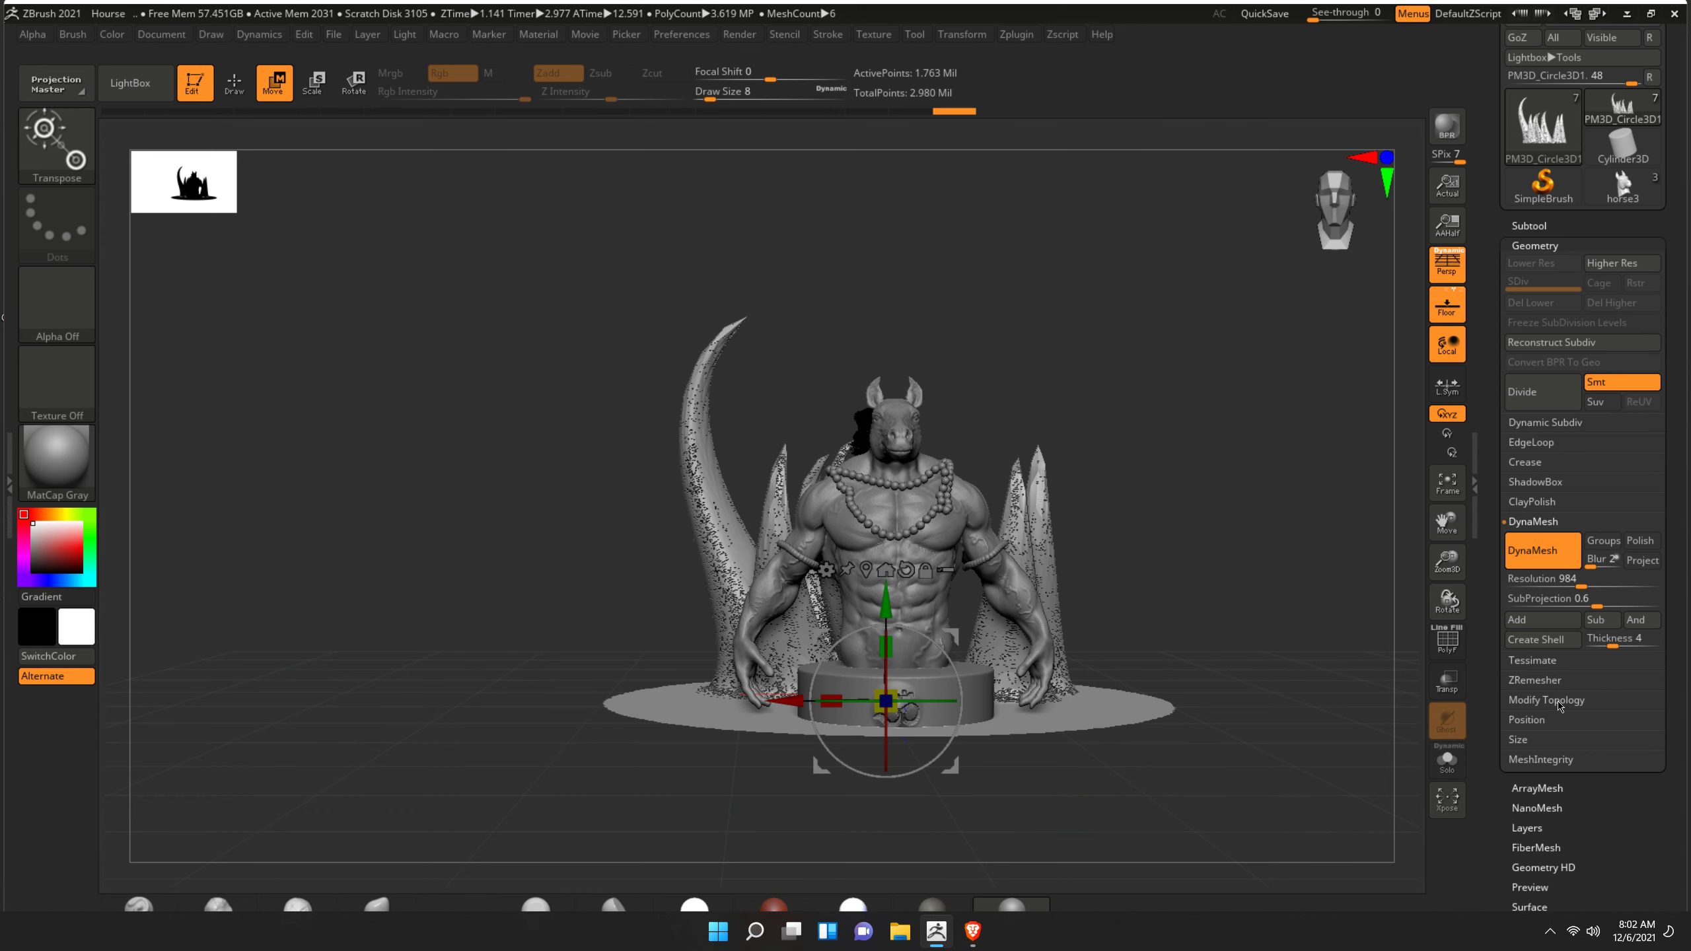
left_click(1558, 701)
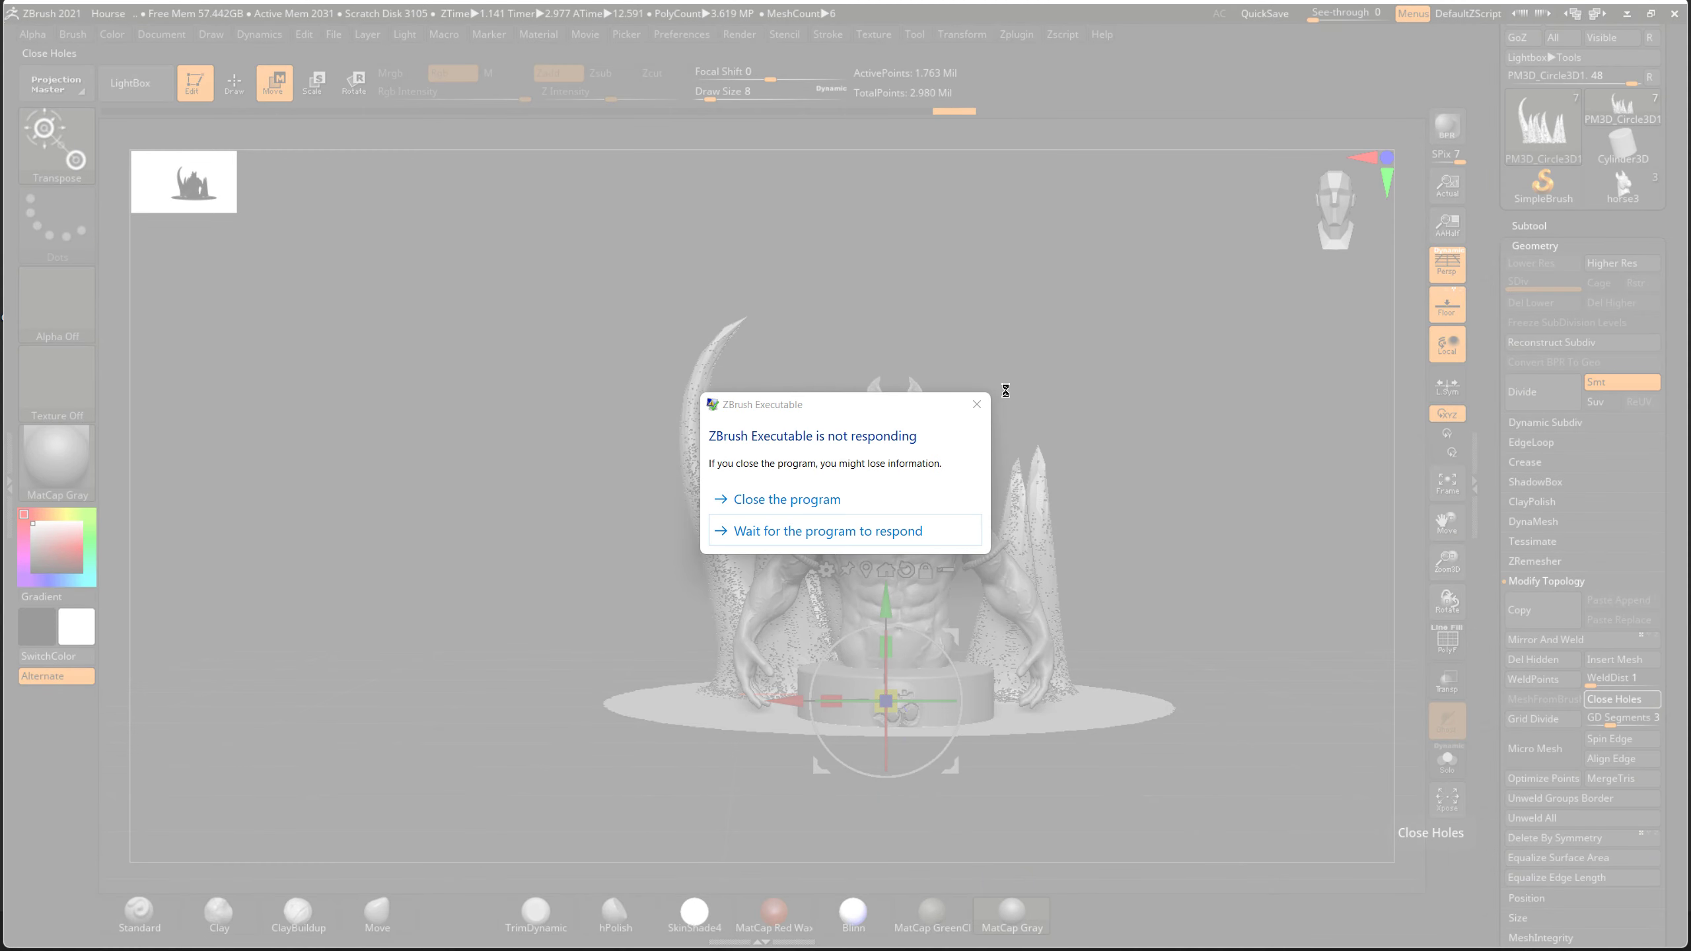
- Close the unresponsive ZBrush and open Windows search
left_click(810, 500)
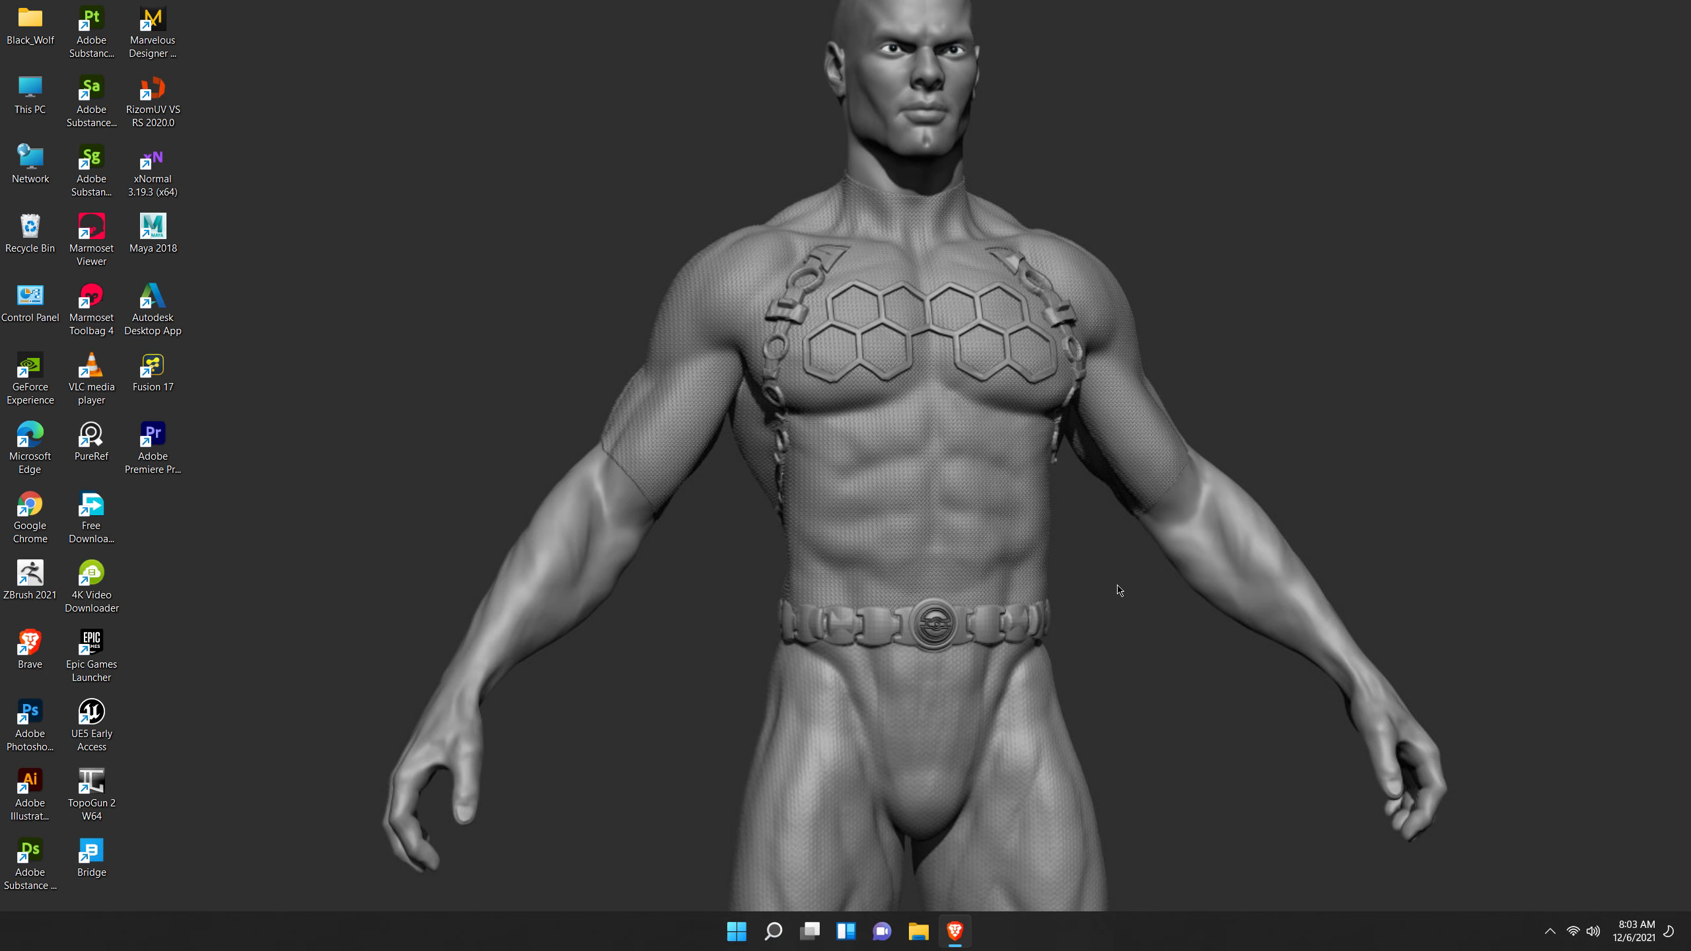
left_click(773, 931)
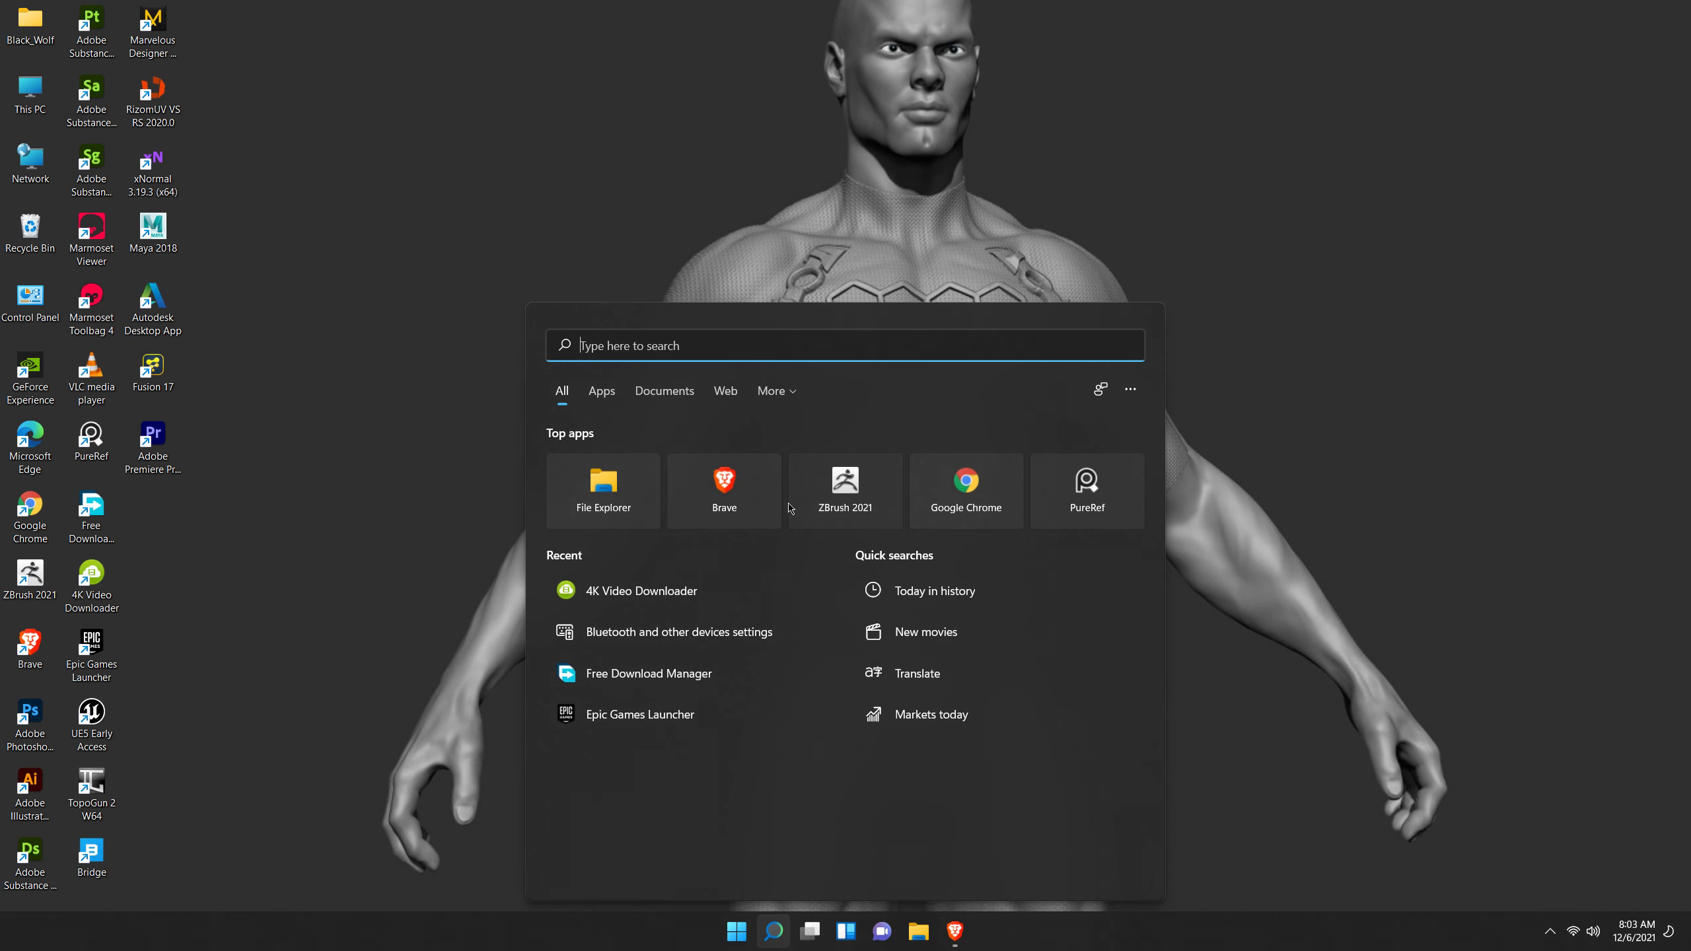
- Relaunch ZBrush 2021 from the Top apps list in Windows Search
left_click(845, 486)
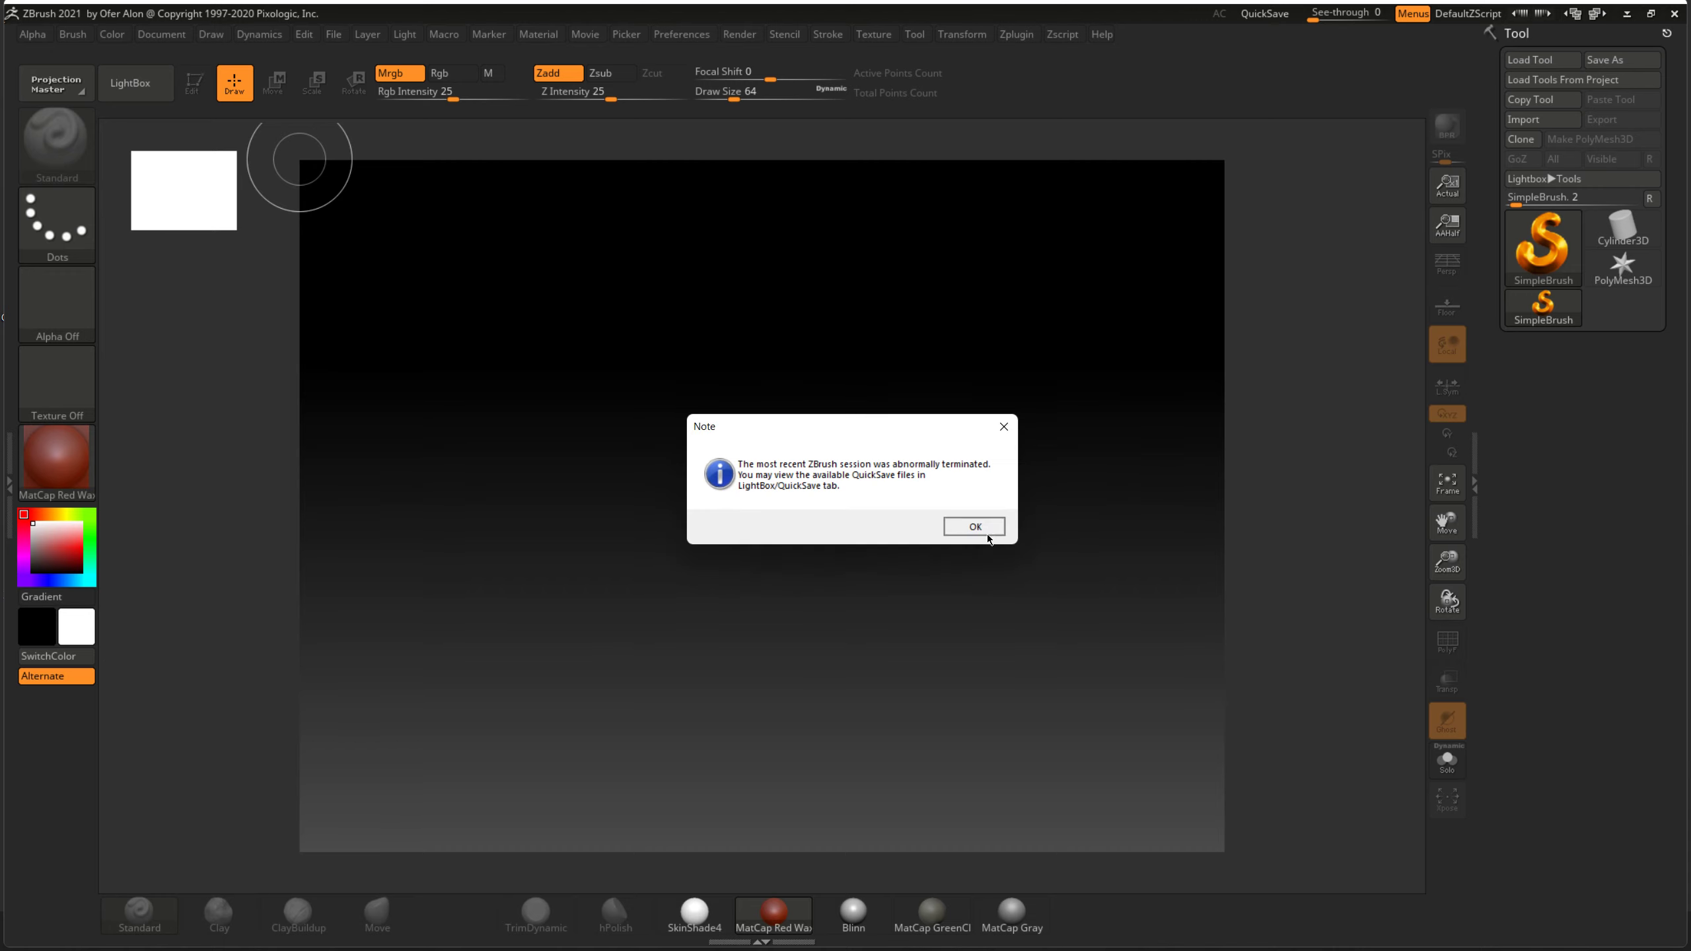
- Dismiss the crash note, reload the latest QuickSave of the horse bust, and delete the spiky scenery subtool
left_click(979, 526)
left_click(191, 128)
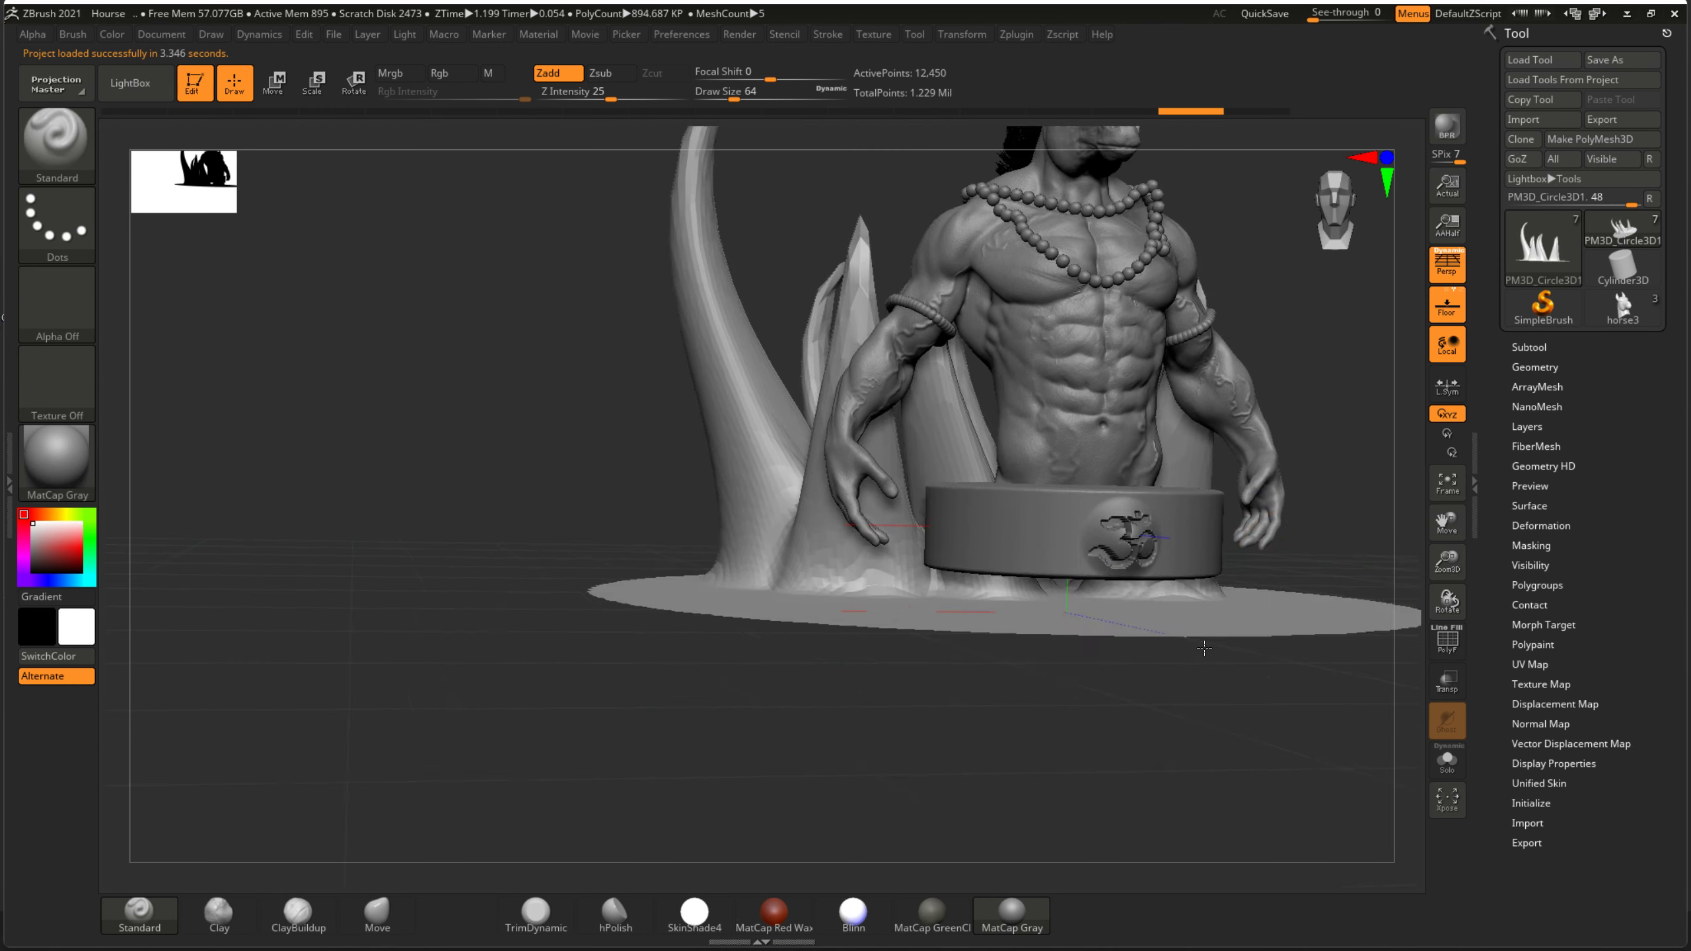
left_click(1530, 346)
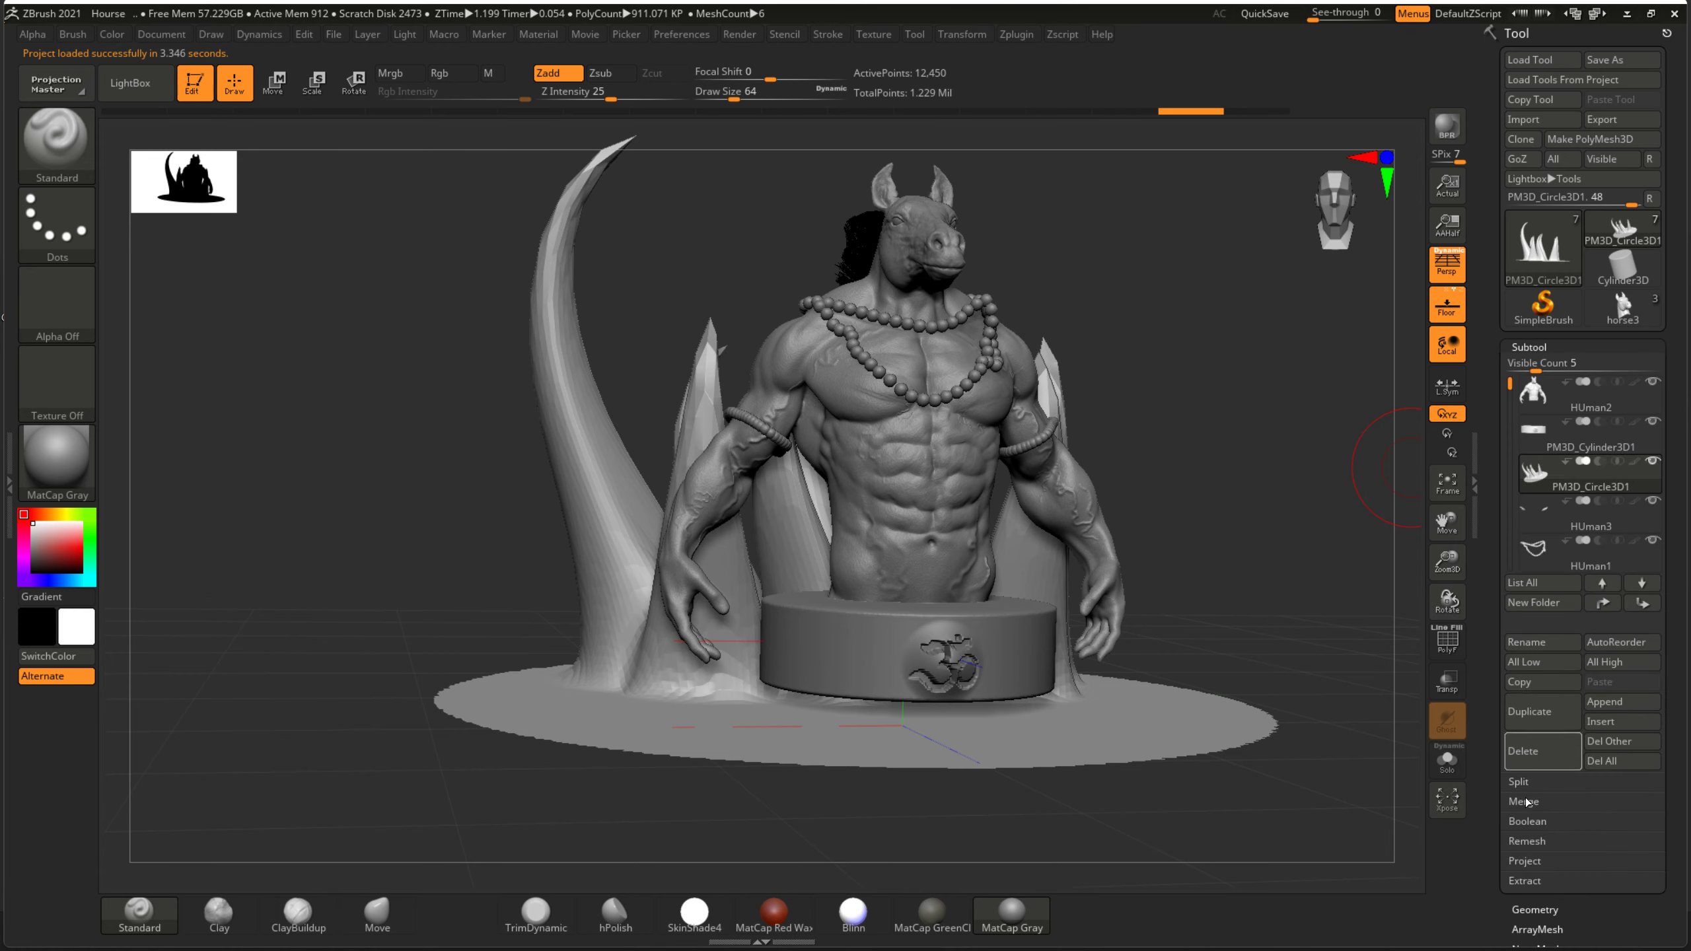
left_click(1538, 752)
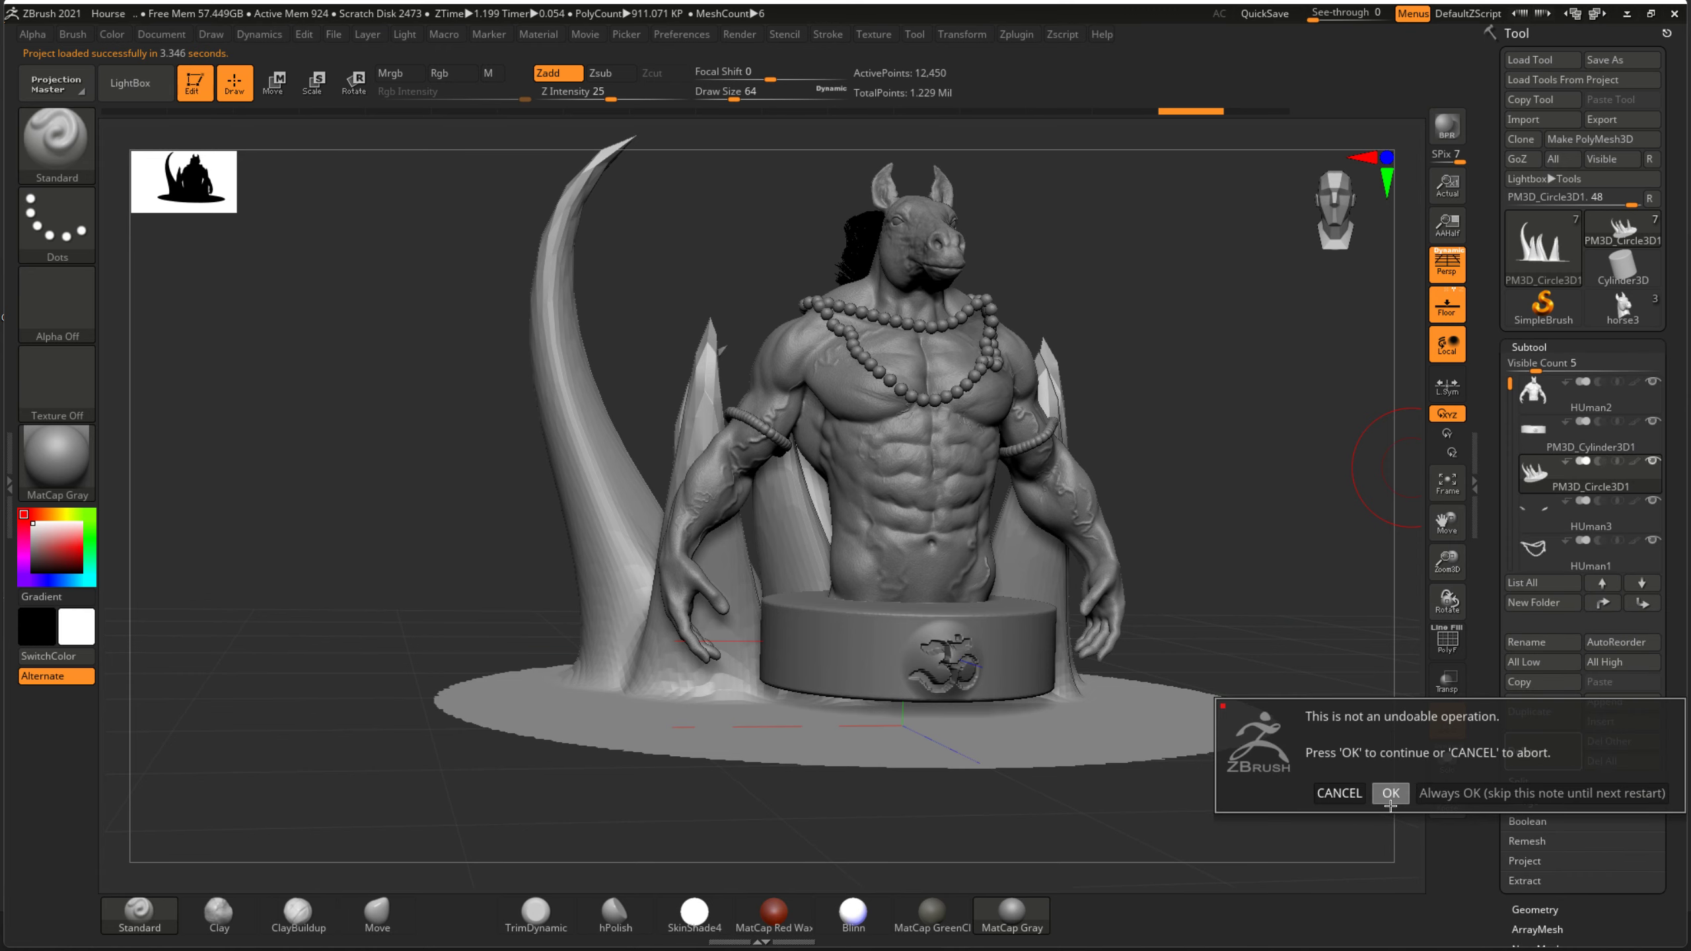
- Confirm removing the spiky scenery, then save the bust over the existing Hourse.zpr project
left_click(1390, 805)
mouse_move(1340, 597)
left_mouse_down()
mouse_move(1257, 661)
mouse_move(1235, 612)
left_mouse_up()
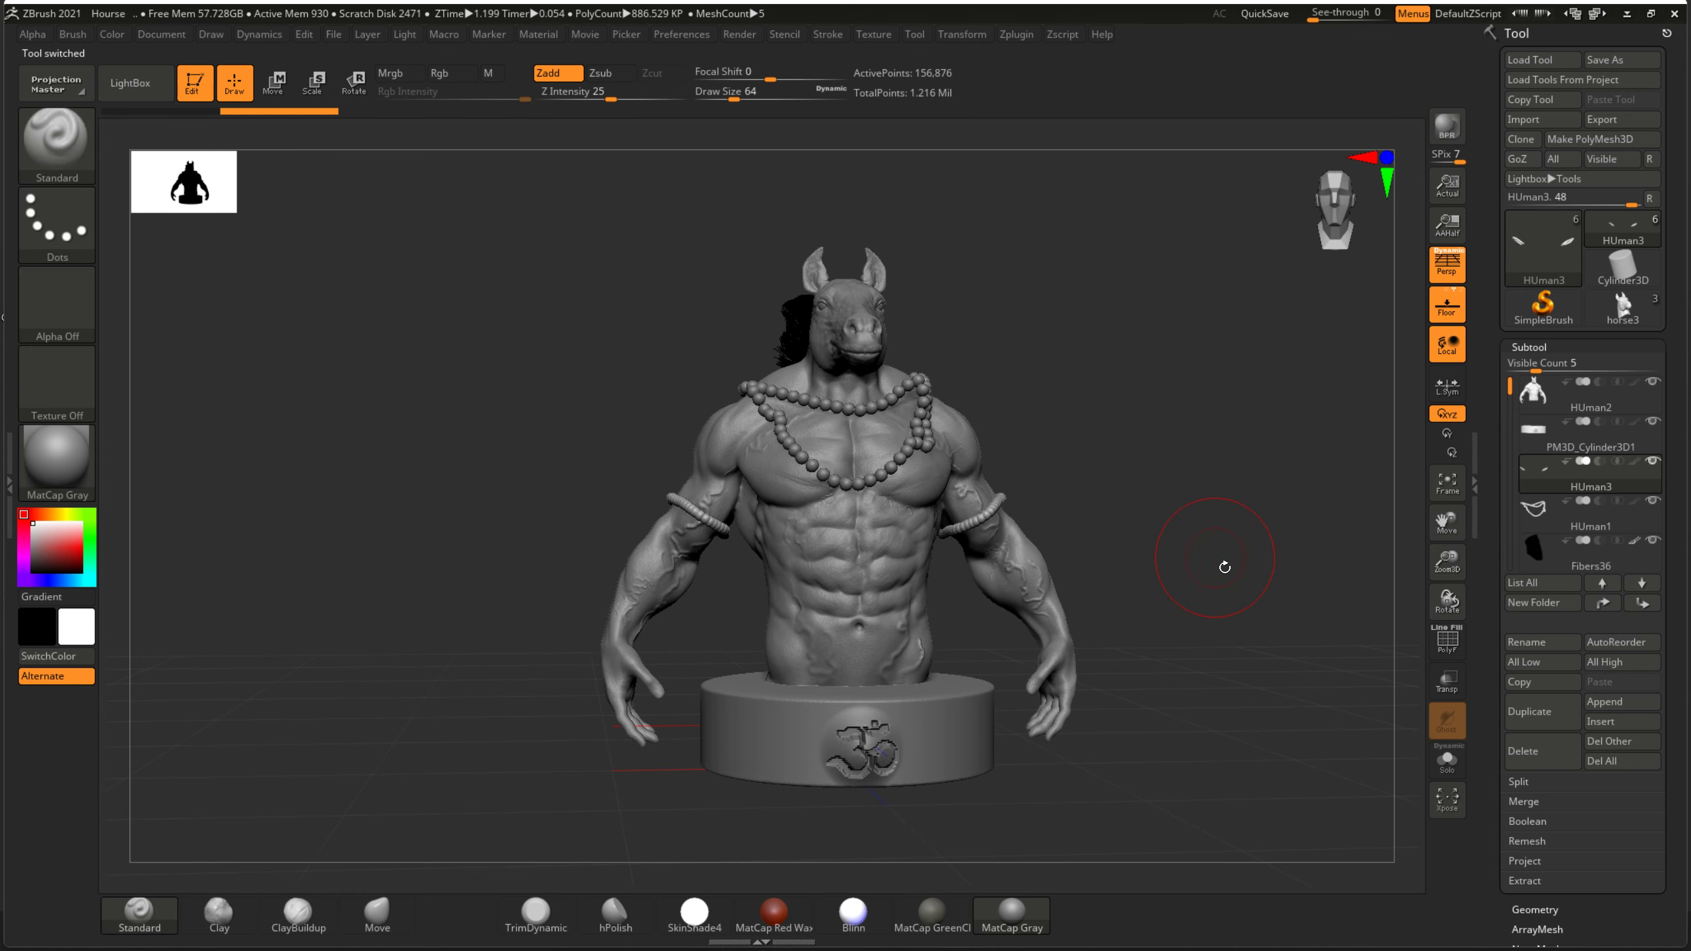
key("ctrl+s")
left_click(705, 450)
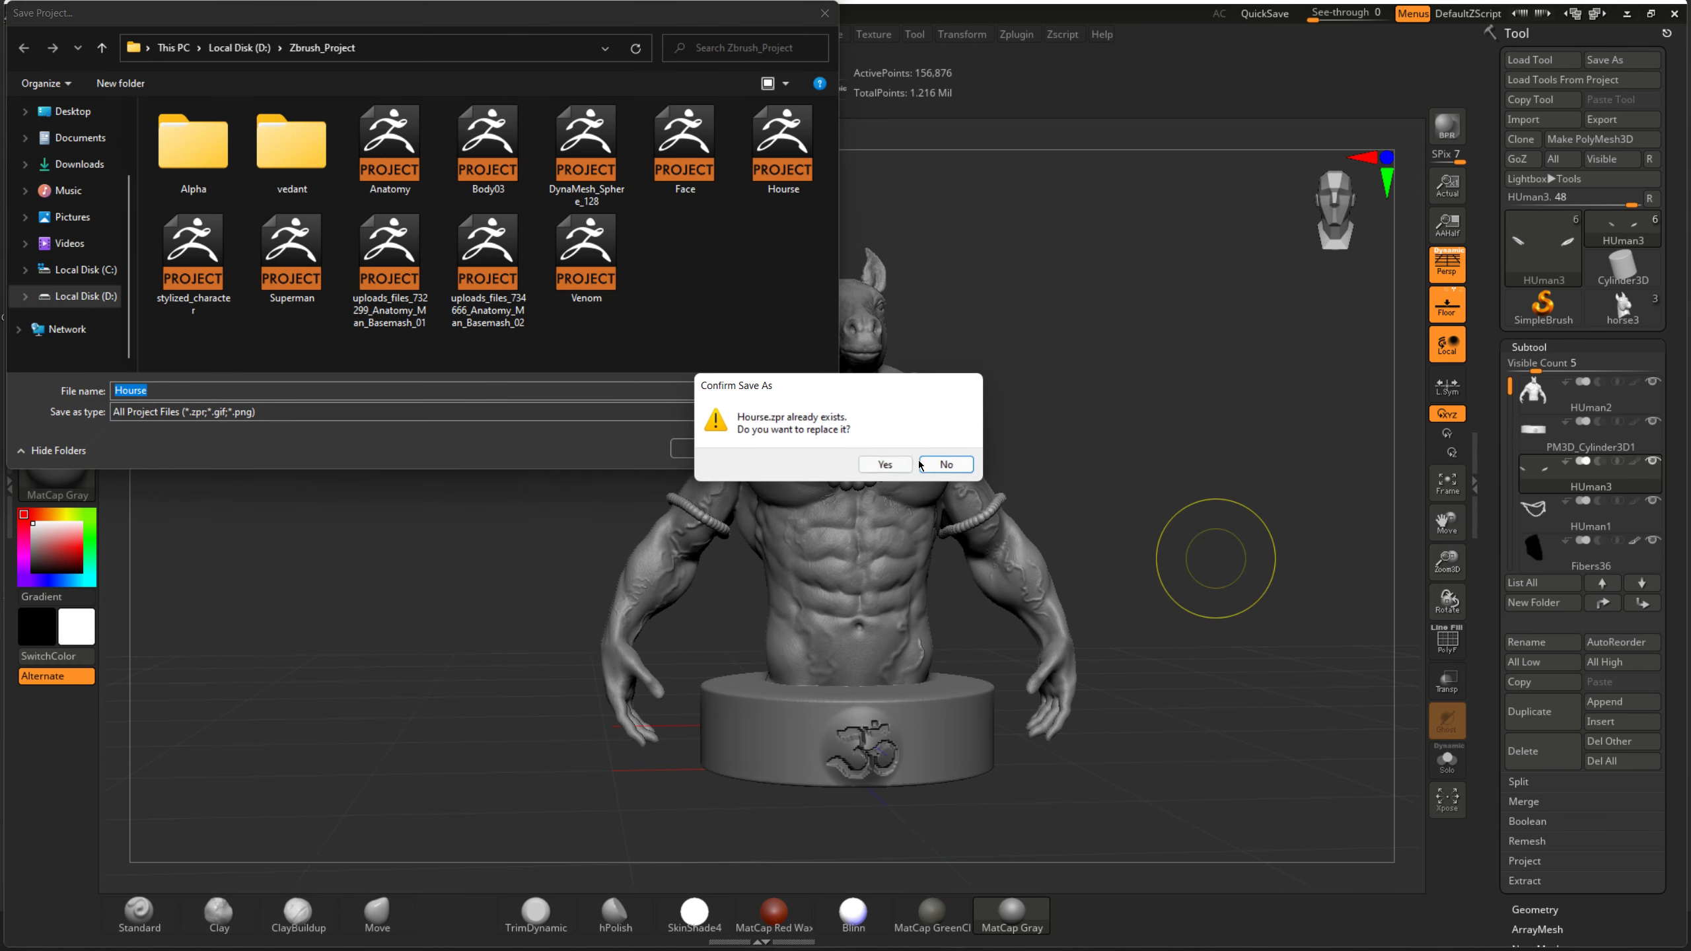
left_click(884, 464)
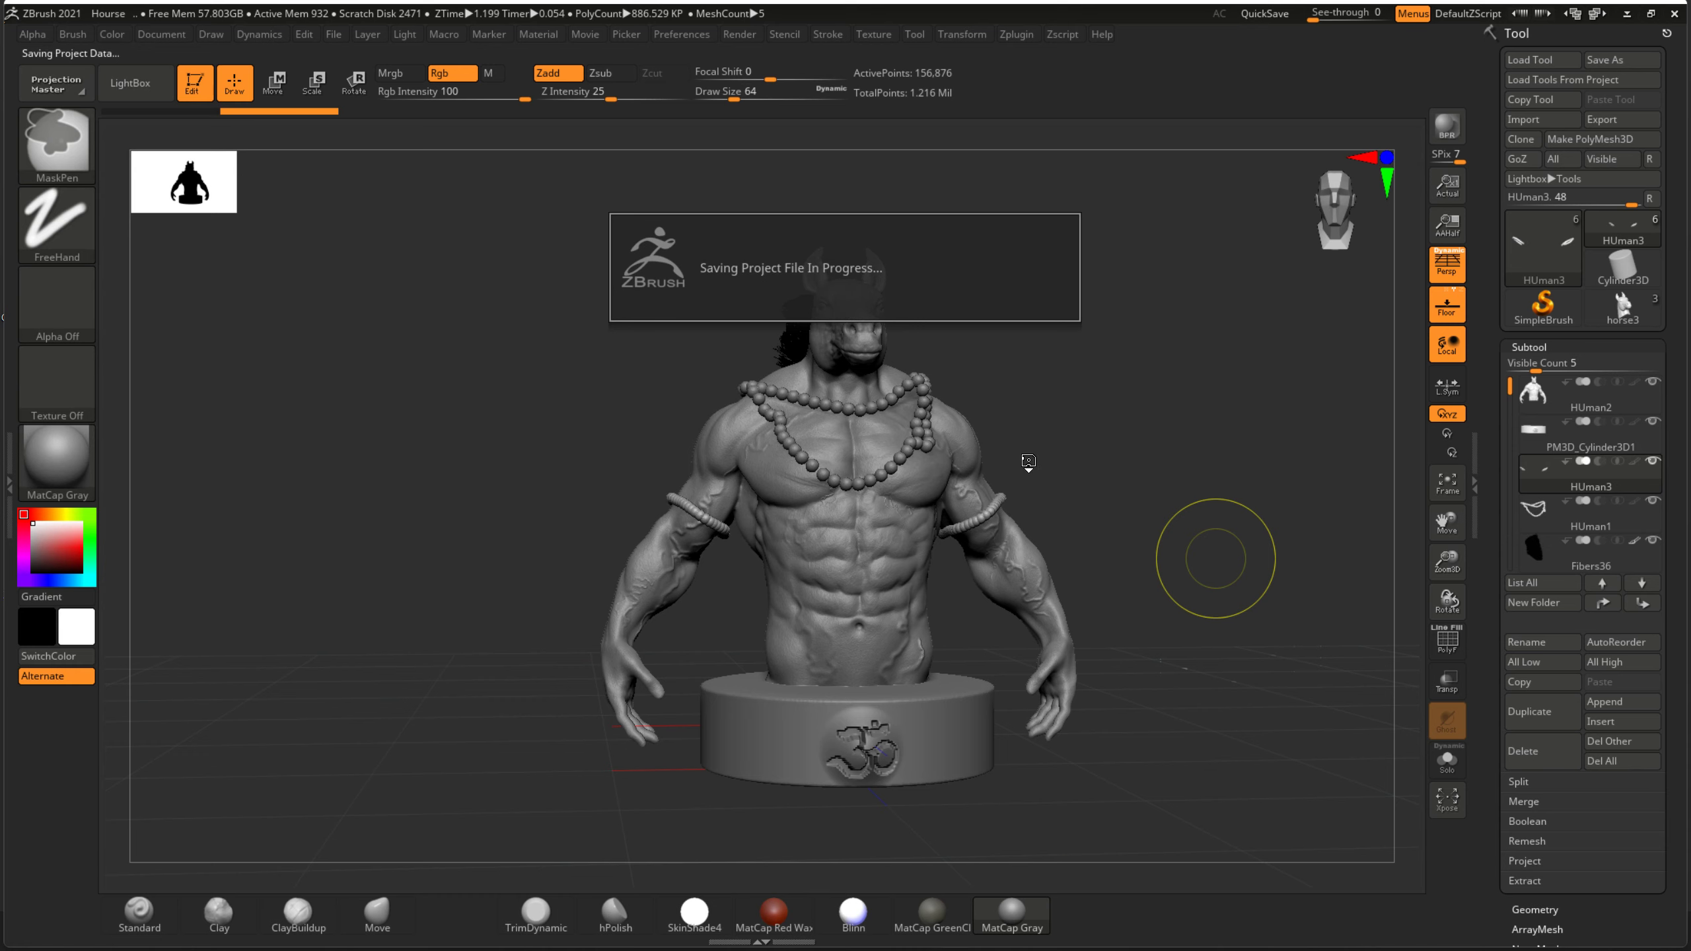